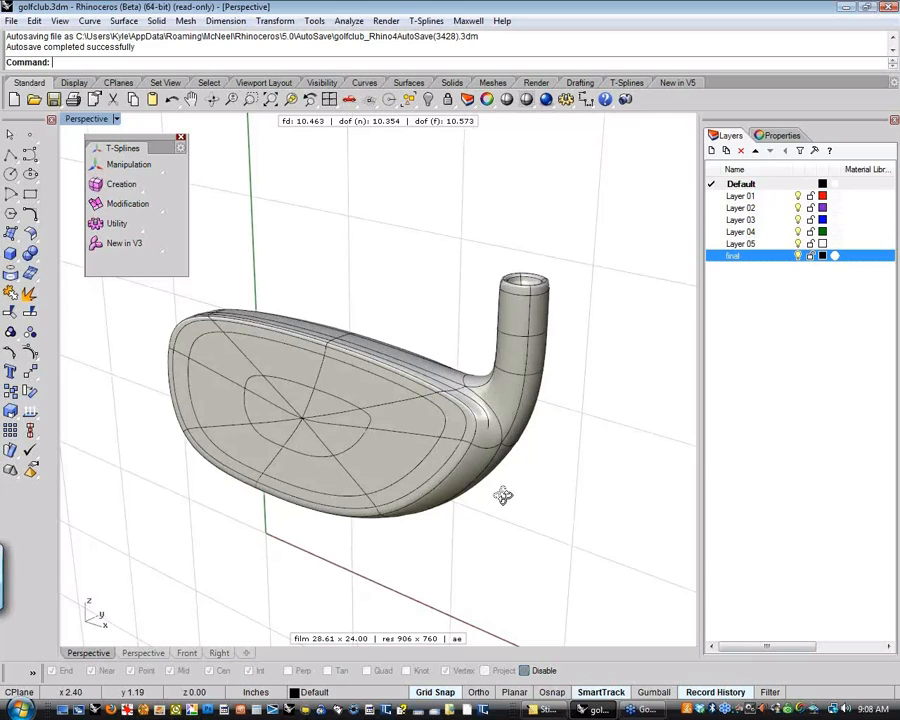
# Examine the finished club head in a Rendered Shadows shade preview with wires off, from the face, top, back and sole
pyautogui.moveTo(503, 496); pyautogui.dragTo(196, 450, button='right')
pyautogui.moveTo(355, 428)
pyautogui.keyDown('shift'); pyautogui.mouseDown(button='right')
pyautogui.moveTo(363, 428)
pyautogui.moveTo(369, 483)
pyautogui.moveTo(239, 497)
pyautogui.moveTo(460, 474)
pyautogui.moveTo(255, 494)
pyautogui.moveTo(344, 508)
pyautogui.moveTo(386, 494)
pyautogui.moveTo(330, 468)
pyautogui.moveTo(480, 416)
pyautogui.moveTo(476, 380)
pyautogui.moveTo(478, 387)
pyautogui.mouseUp(button='right'); pyautogui.keyUp('shift')
pyautogui.click(509, 102)
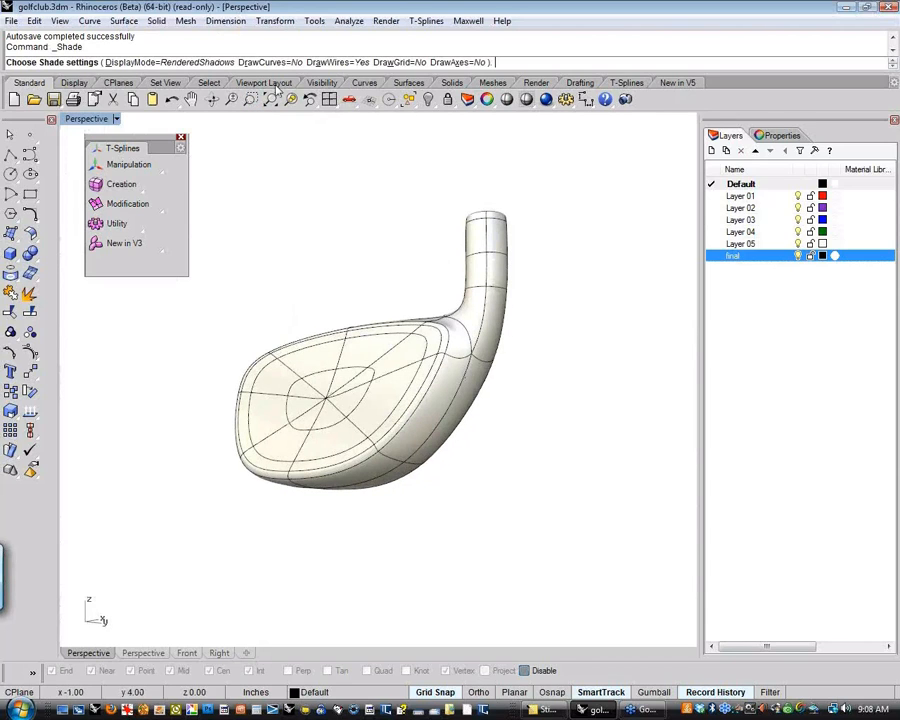
pyautogui.click(337, 62)
pyautogui.moveTo(420, 241); pyautogui.dragTo(490, 432, button='right')
pyautogui.scroll(3, 494, 418)
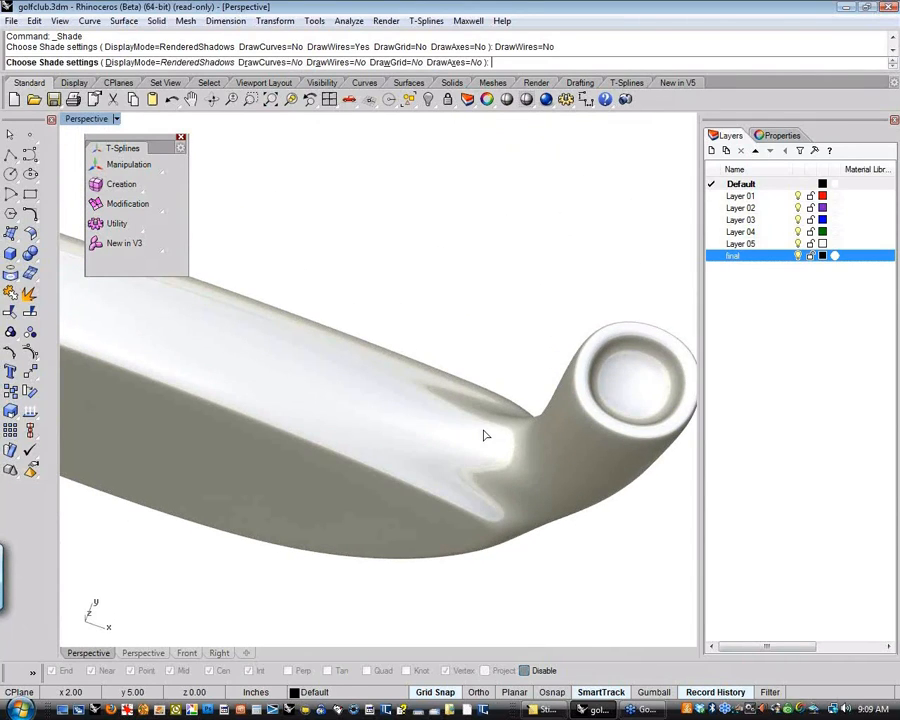
pyautogui.moveTo(519, 531); pyautogui.dragTo(566, 568, button='right')
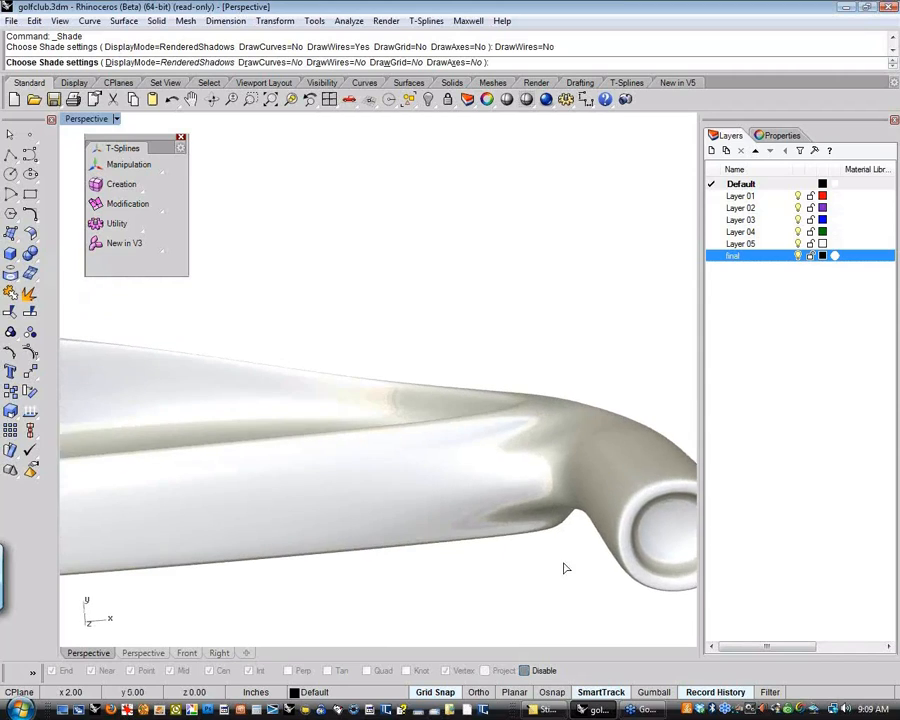
pyautogui.moveTo(541, 476); pyautogui.dragTo(293, 334, button='right')
pyautogui.scroll(-5, 293, 334)
pyautogui.moveTo(303, 382); pyautogui.dragTo(323, 427, button='right')
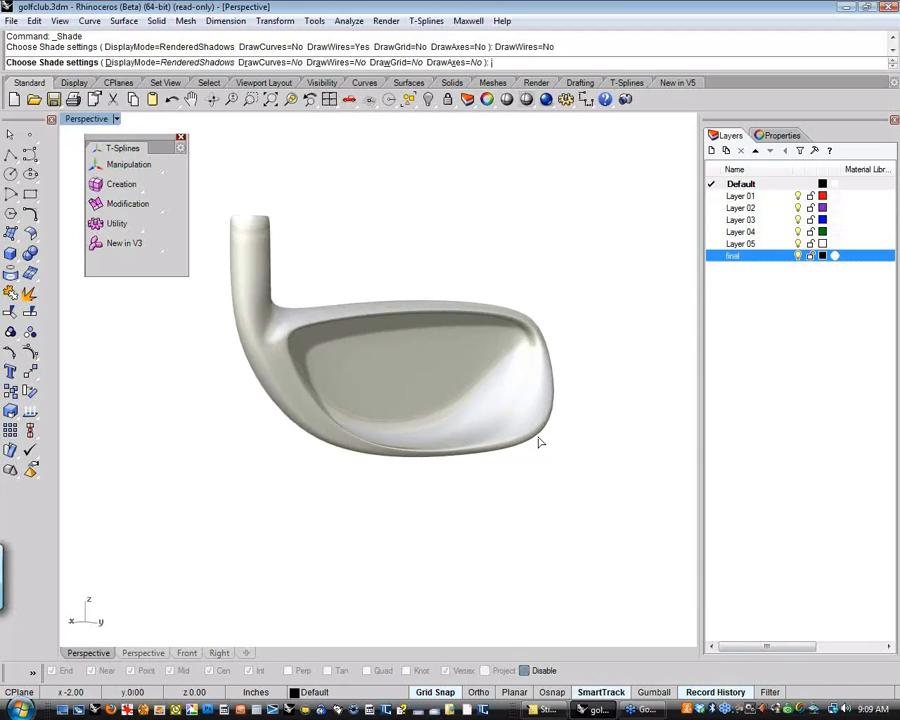
pyautogui.moveTo(538, 438); pyautogui.dragTo(527, 250, button='right')
pyautogui.moveTo(446, 362); pyautogui.dragTo(524, 522, button='right')
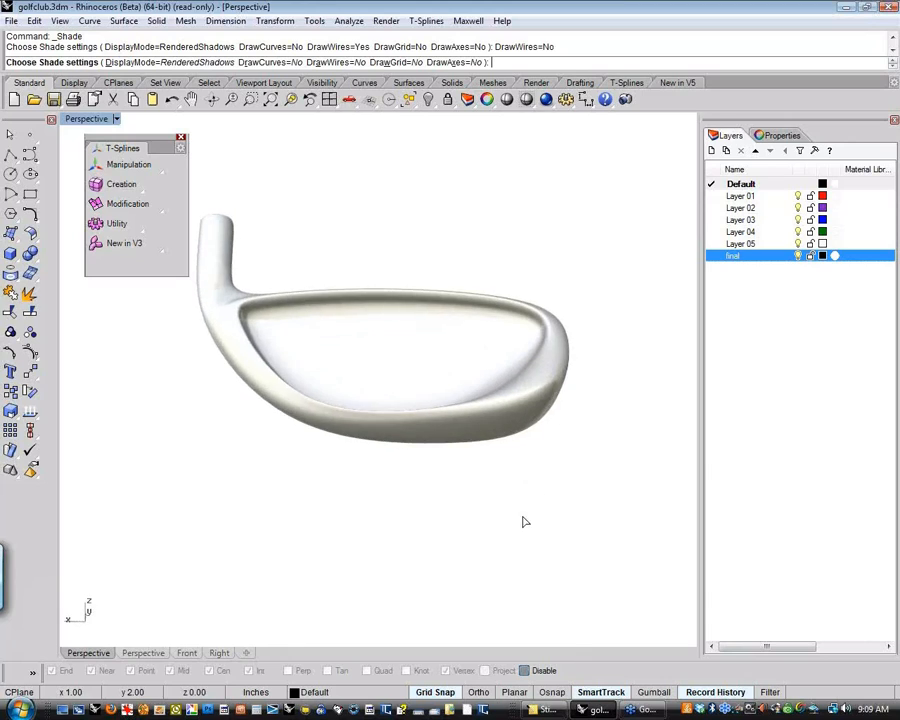
pyautogui.moveTo(446, 404); pyautogui.dragTo(405, 475, button='right')
pyautogui.press('Escape')
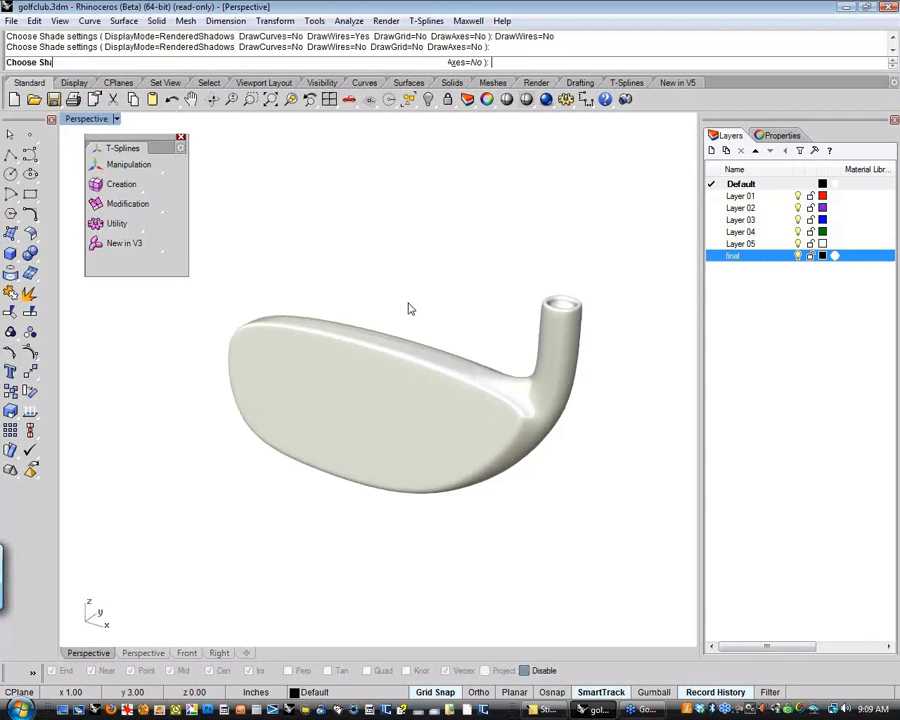
# Hide the "final" layer so that only the club face outline curve is displayed
pyautogui.keyDown('shift'); pyautogui.moveTo(435, 296); pyautogui.dragTo(411, 288, button='right'); pyautogui.keyUp('shift')
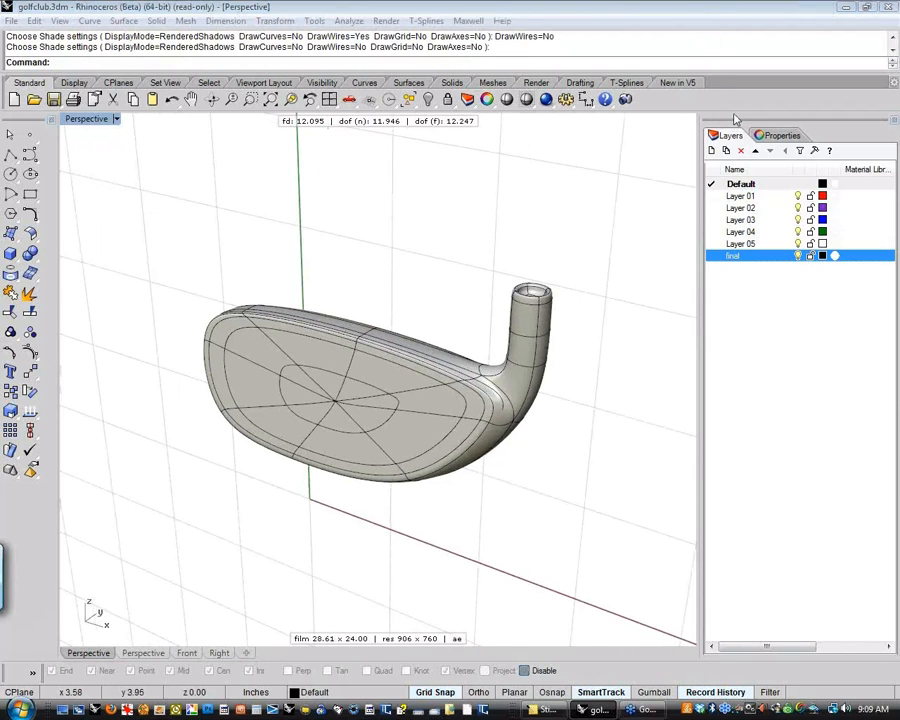
pyautogui.click(798, 256)
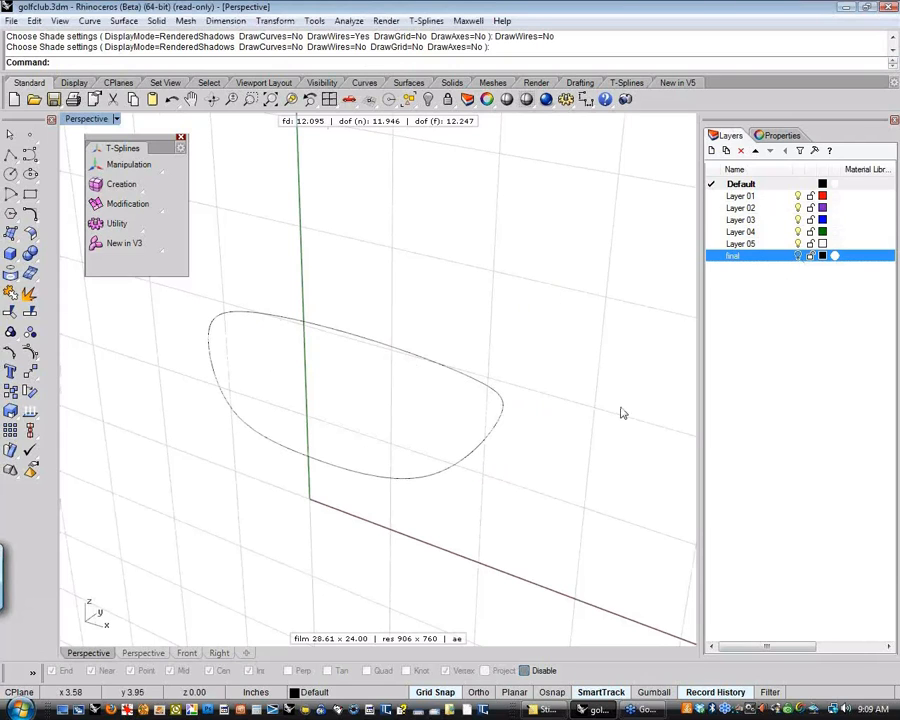
pyautogui.moveTo(575, 464); pyautogui.dragTo(418, 434, button='right')
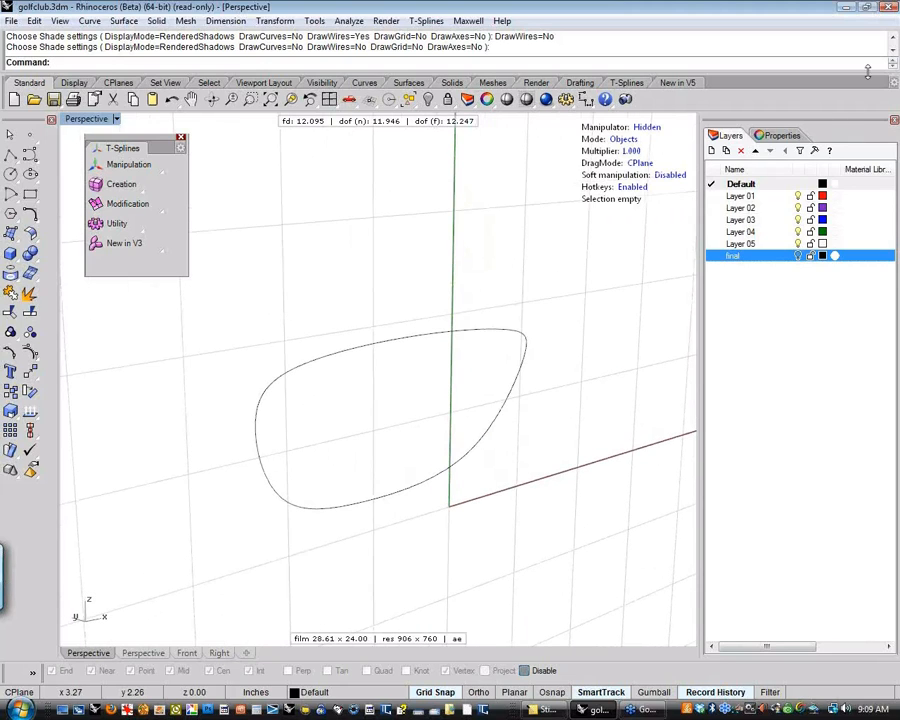
# Narrow the Layers panel to give the Perspective viewport more width
pyautogui.click(890, 22)
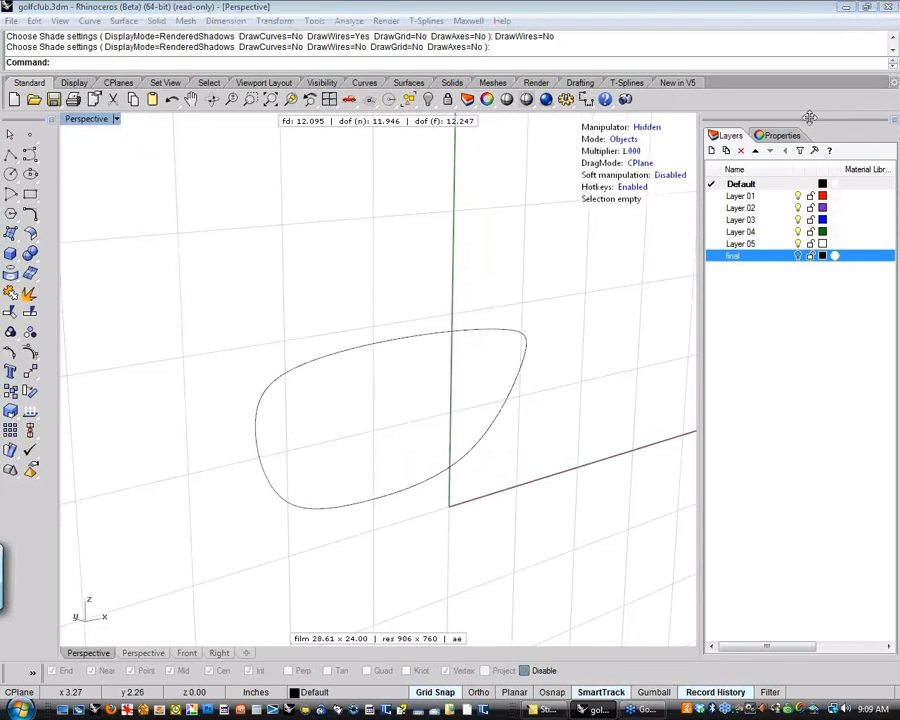
pyautogui.click(792, 170)
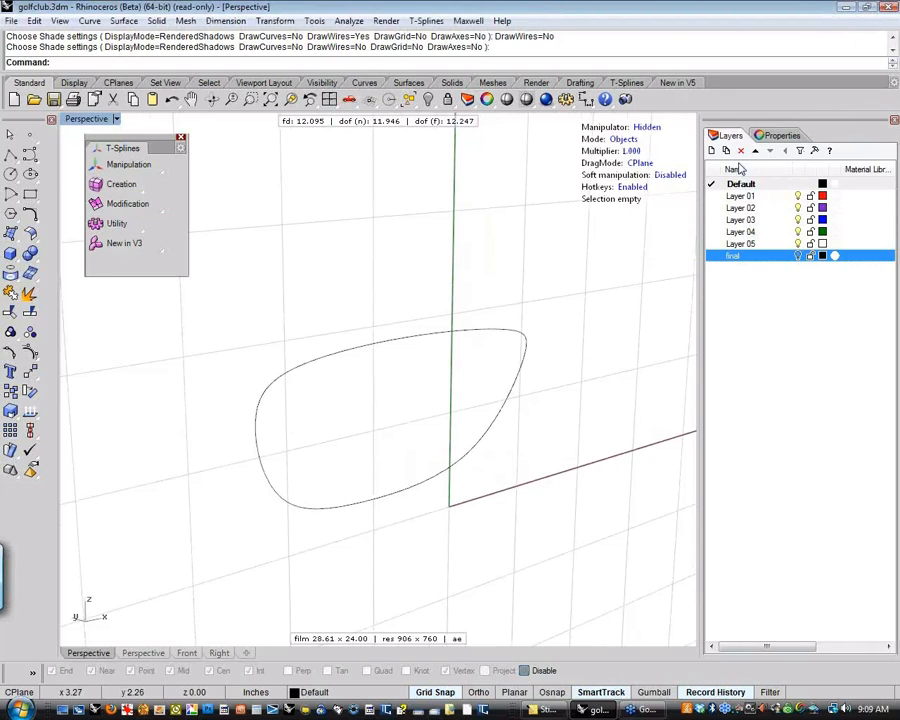
pyautogui.moveTo(698, 164); pyautogui.dragTo(806, 161)
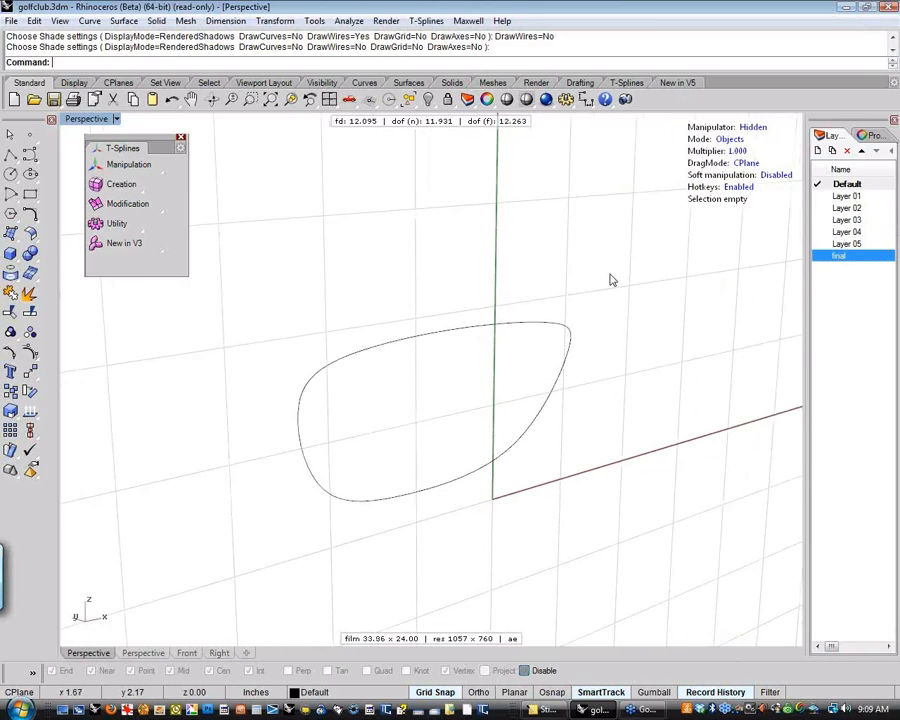
pyautogui.moveTo(613, 280); pyautogui.dragTo(460, 397, button='right')
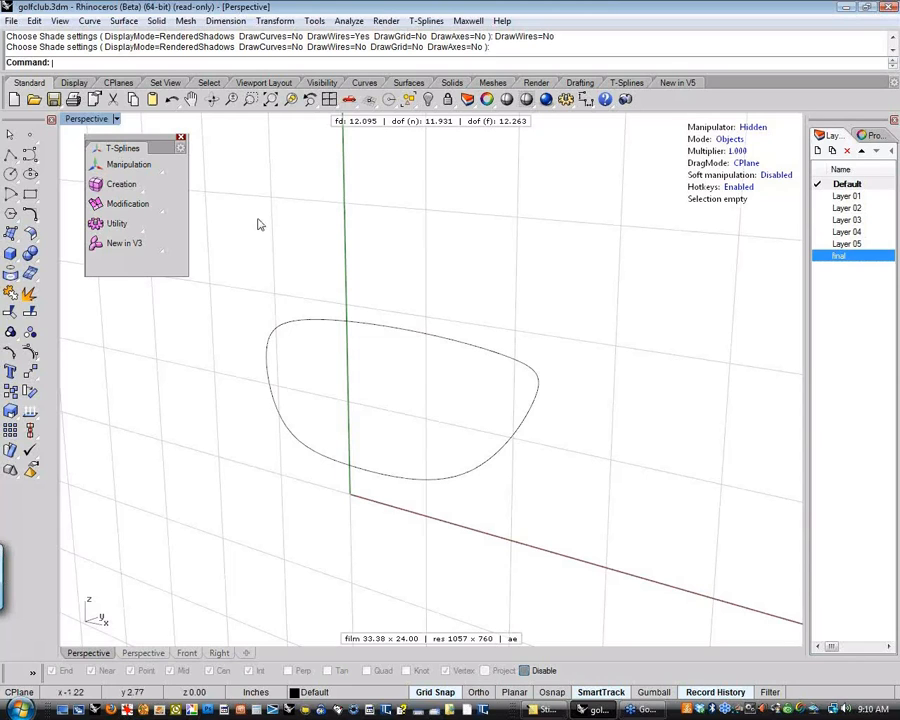
pyautogui.moveTo(437, 257); pyautogui.dragTo(510, 264, button='right')
pyautogui.scroll(2, 429, 306)
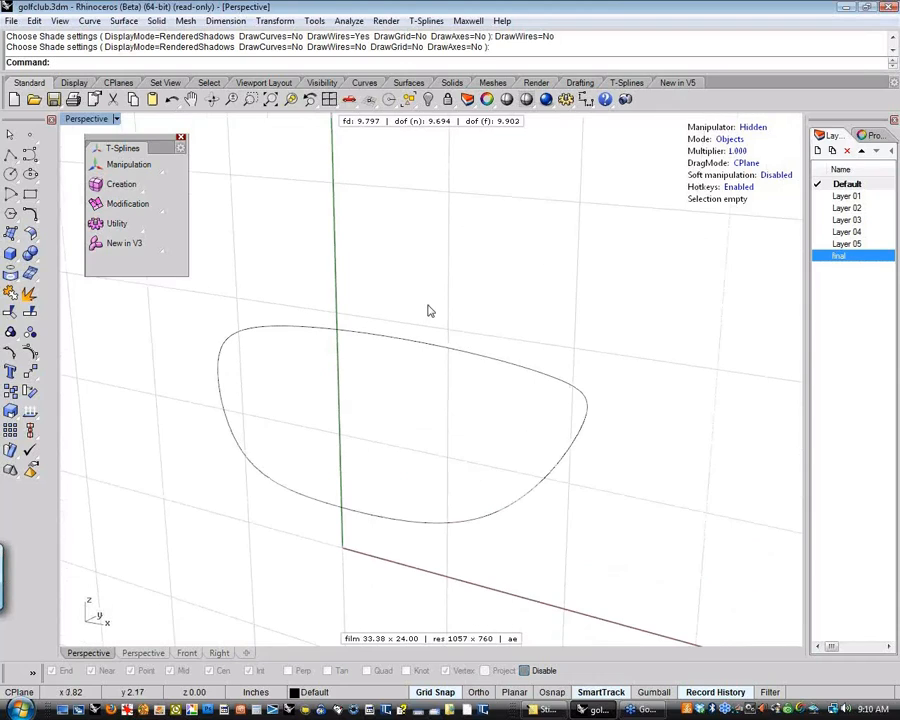
pyautogui.keyDown('shift'); pyautogui.moveTo(428, 311); pyautogui.dragTo(476, 271, button='right'); pyautogui.keyUp('shift')
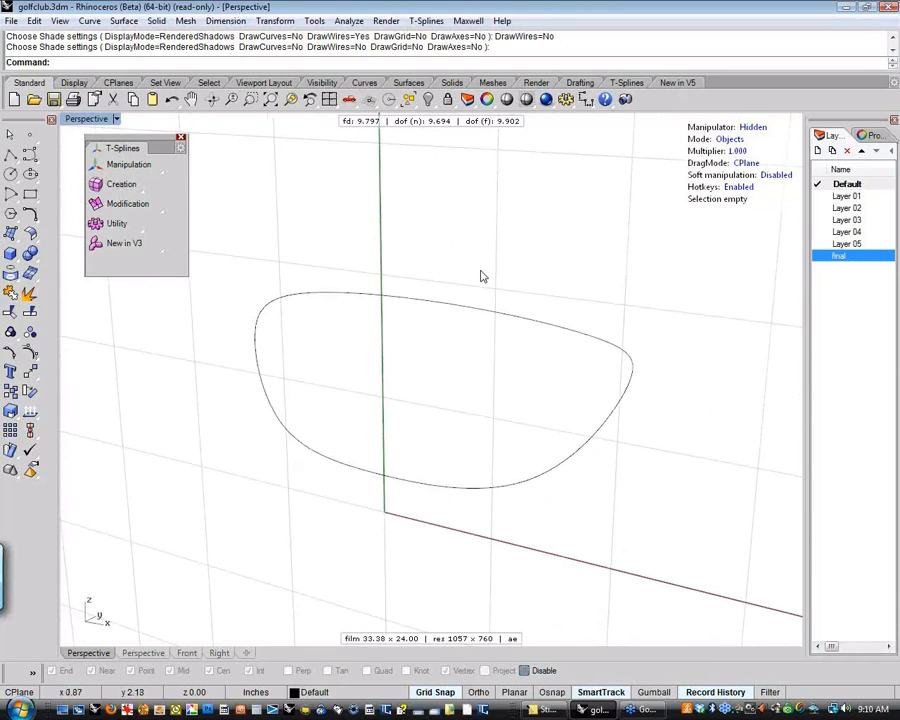
pyautogui.moveTo(481, 276); pyautogui.dragTo(534, 293, button='right')
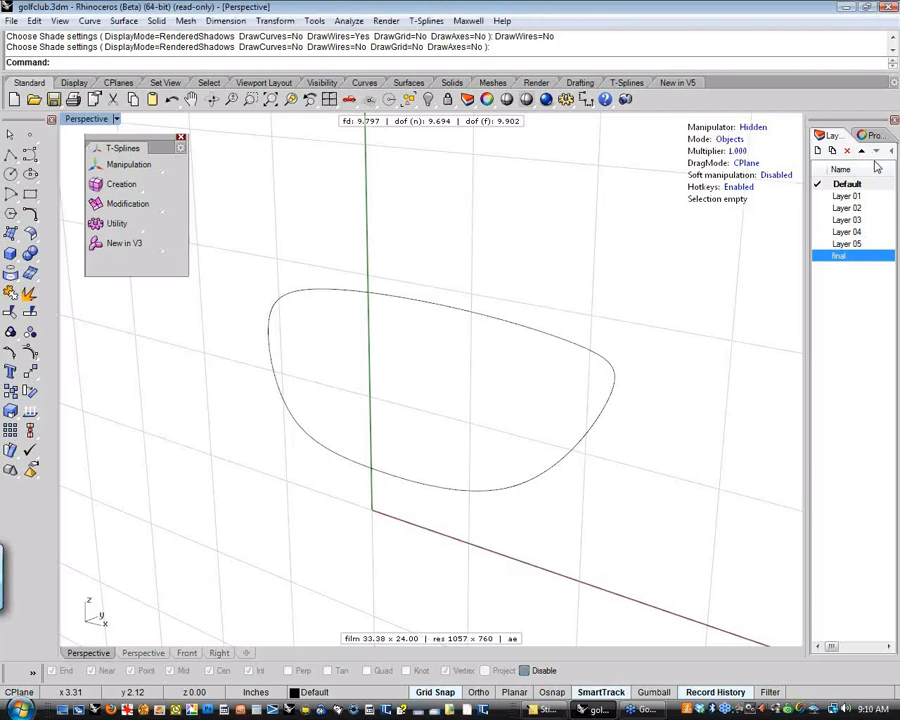
# Fit the Layers panel width so the layer visibility bulbs show, and close the floating T-Splines toolbar
pyautogui.moveTo(809, 198); pyautogui.dragTo(783, 199)
pyautogui.moveTo(876, 168); pyautogui.dragTo(850, 169)
pyautogui.moveTo(783, 207); pyautogui.dragTo(808, 203)
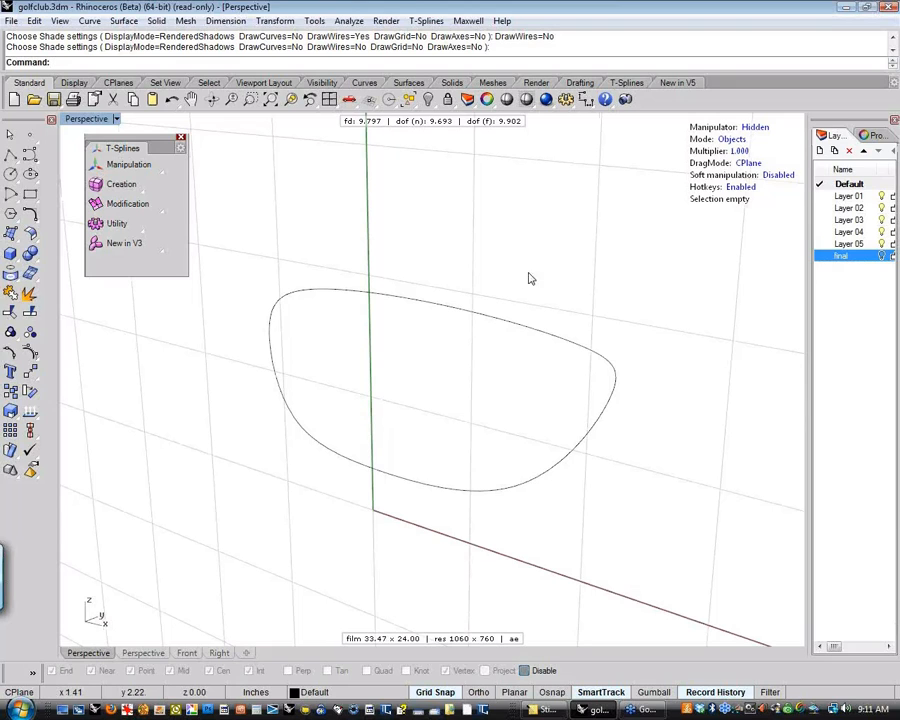
pyautogui.moveTo(530, 278); pyautogui.dragTo(587, 271, button='right')
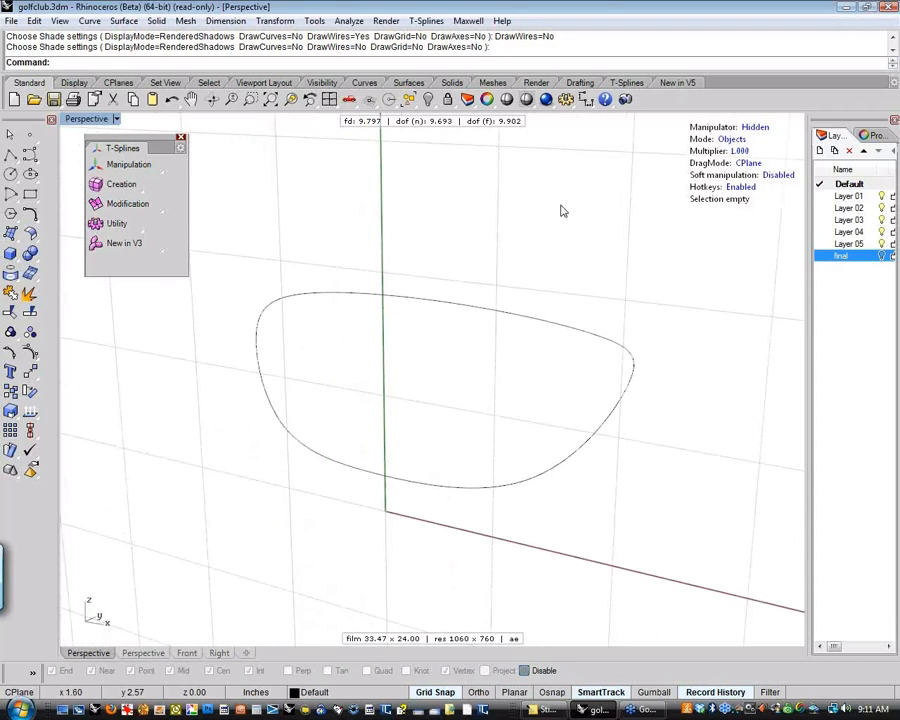
pyautogui.click(181, 140)
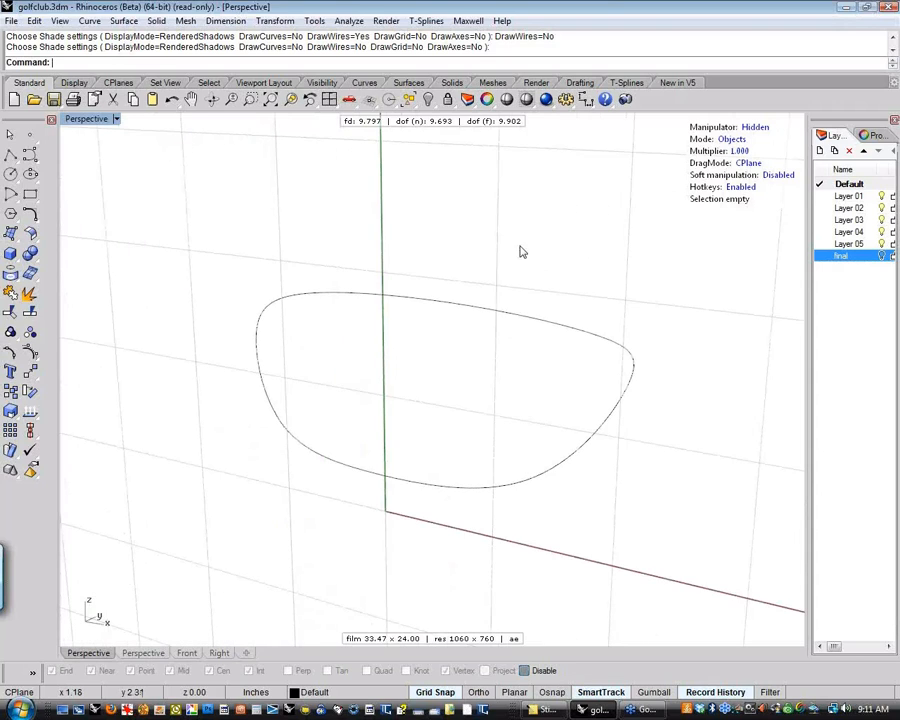
# Display the control points of the club face outline curve
pyautogui.keyDown('shift'); pyautogui.moveTo(558, 259); pyautogui.dragTo(490, 262, button='right'); pyautogui.keyUp('shift')
pyautogui.click(588, 333)
pyautogui.moveTo(446, 392); pyautogui.dragTo(446, 364, button='right')
pyautogui.click(396, 369)
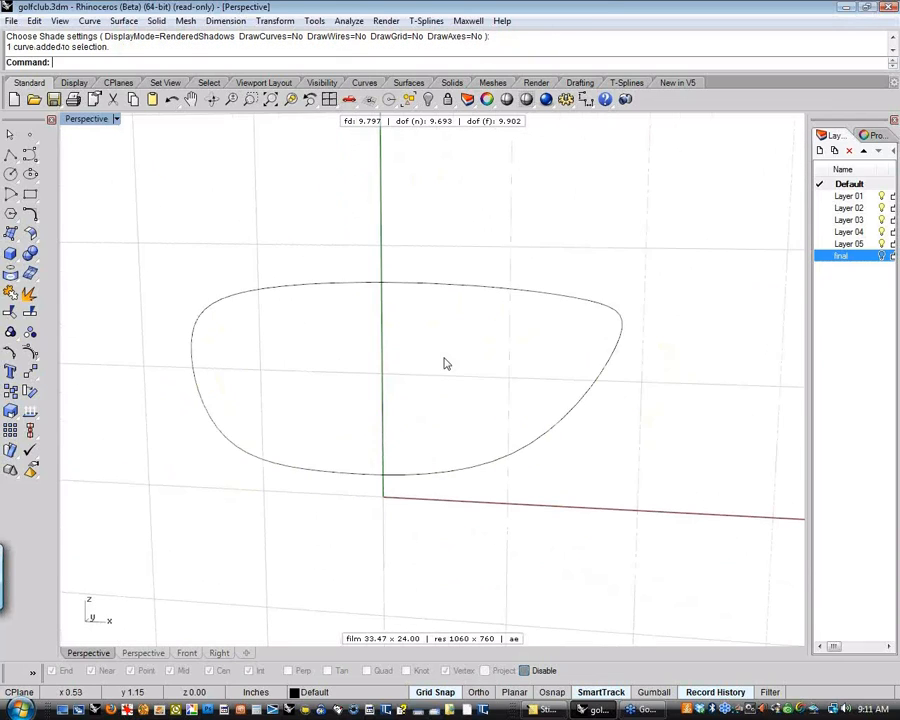
pyautogui.click(193, 338)
pyautogui.click(30, 352)
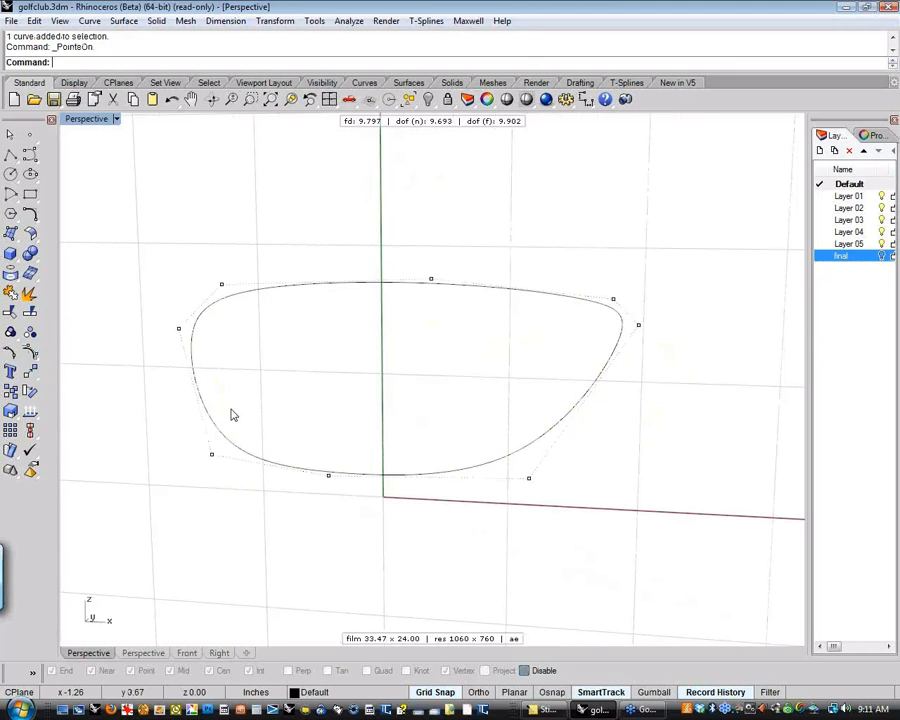
# Display the edit points on the club face outline curve
pyautogui.moveTo(245, 405); pyautogui.dragTo(307, 405, button='right')
pyautogui.click(30, 352)
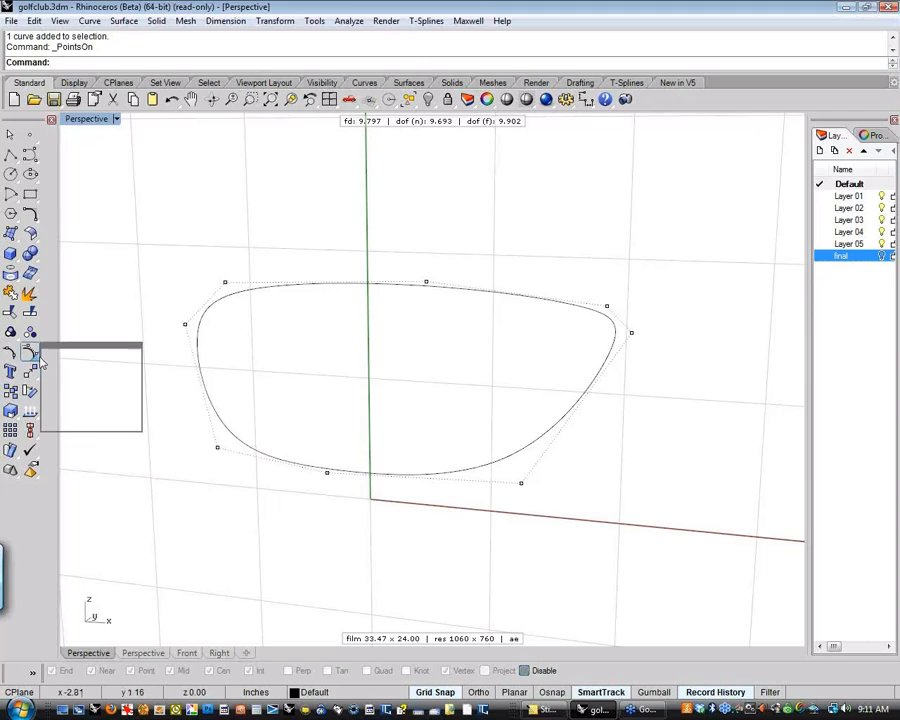
pyautogui.click(70, 360)
pyautogui.click(298, 287)
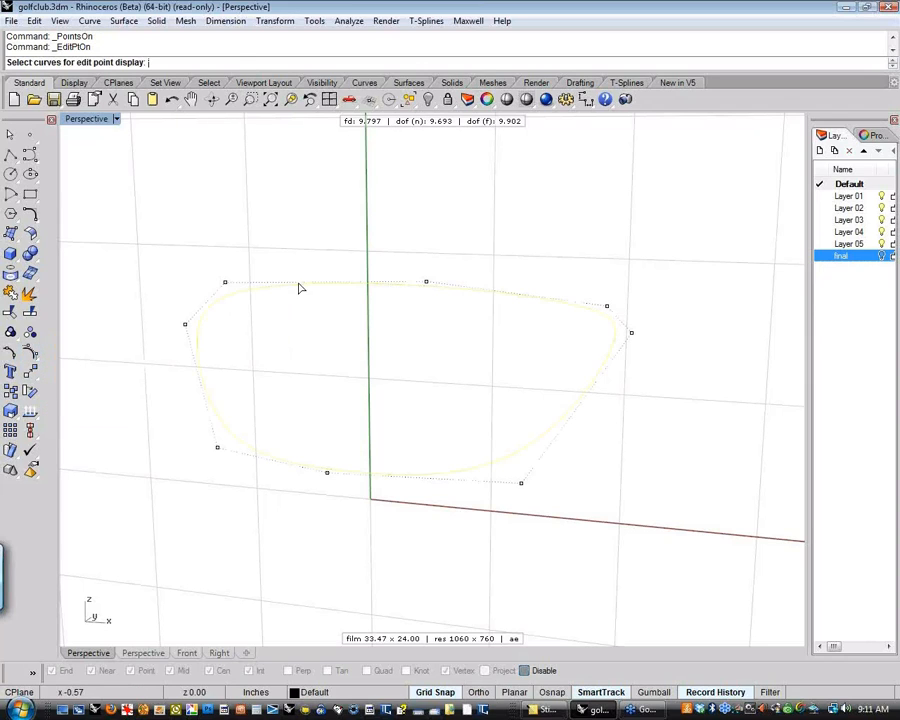
pyautogui.rightClick(309, 319)
pyautogui.moveTo(309, 319); pyautogui.dragTo(370, 312, button='right')
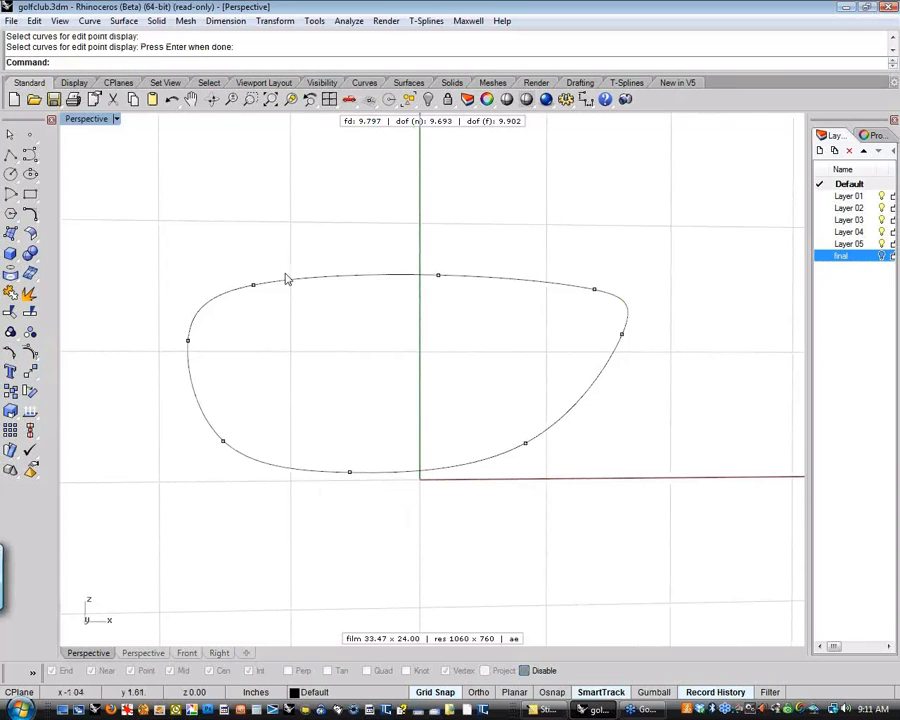
pyautogui.moveTo(468, 400); pyautogui.dragTo(349, 450, button='right')
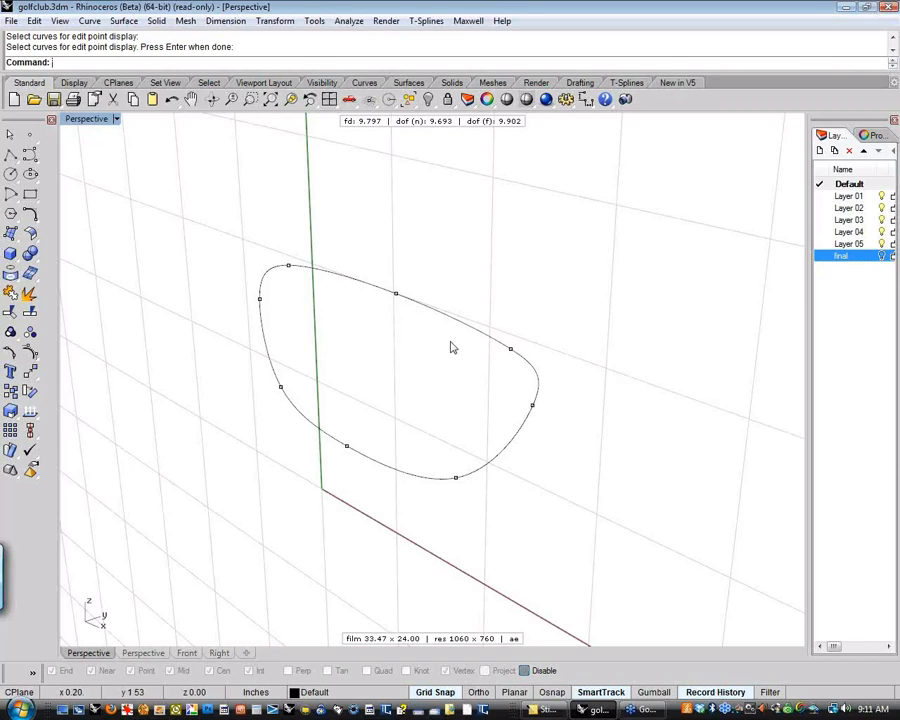
pyautogui.moveTo(375, 370); pyautogui.dragTo(445, 356, button='right')
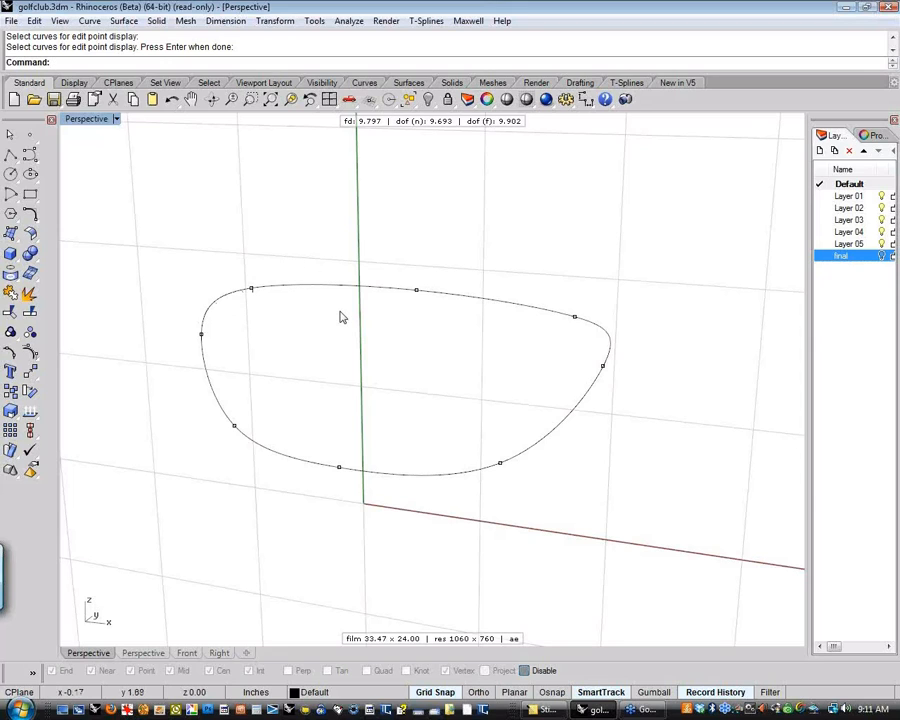
pyautogui.moveTo(341, 315); pyautogui.dragTo(437, 375, button='right')
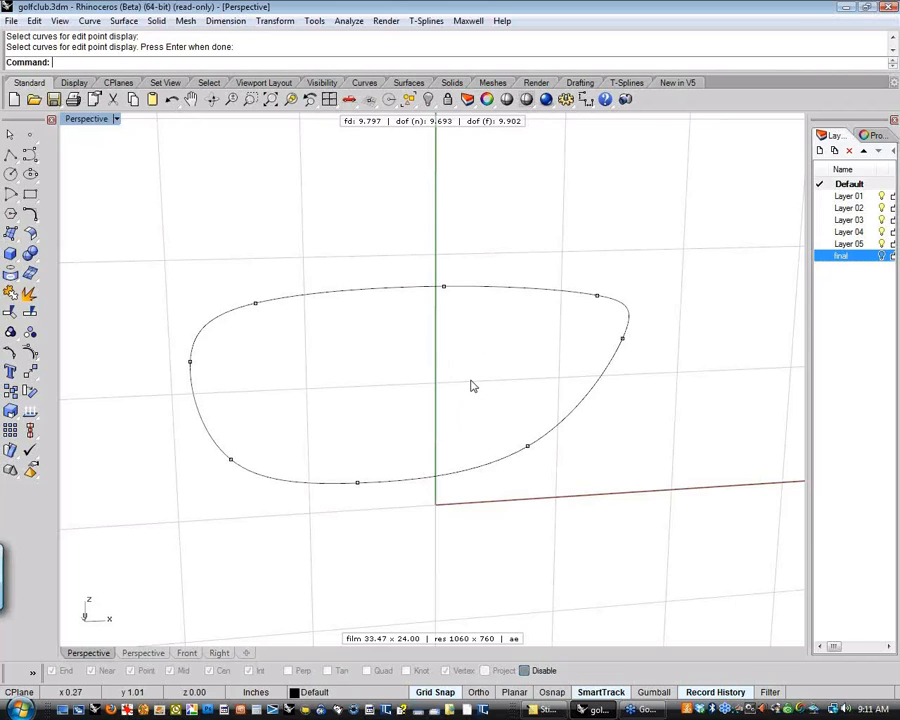
pyautogui.moveTo(510, 403); pyautogui.dragTo(415, 407, button='right')
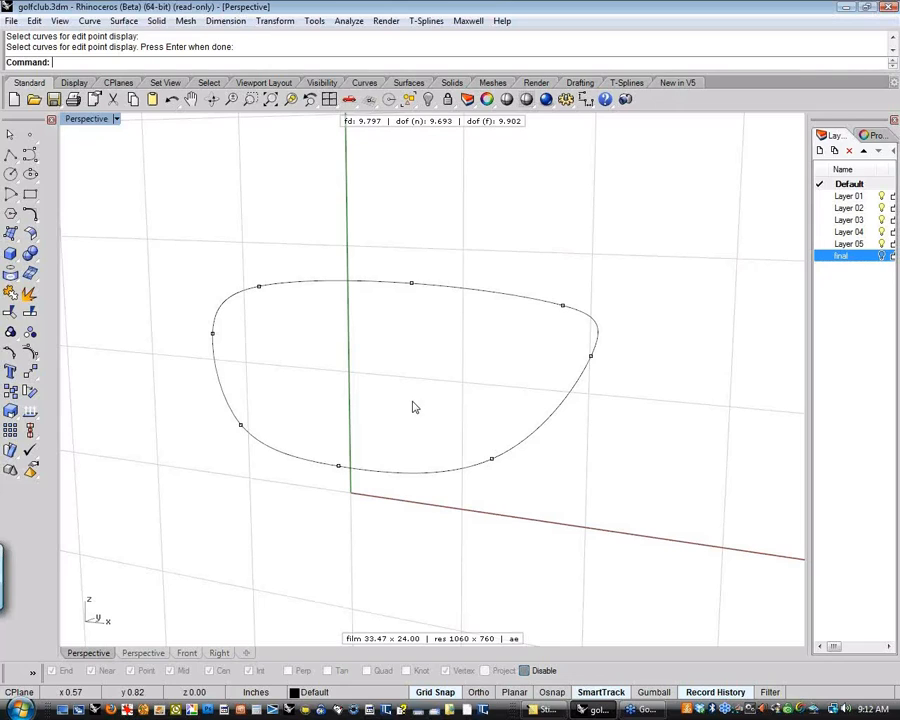
pyautogui.moveTo(414, 404)
pyautogui.mouseDown(button='right')
pyautogui.moveTo(414, 374)
pyautogui.moveTo(407, 389)
pyautogui.mouseUp(button='right')
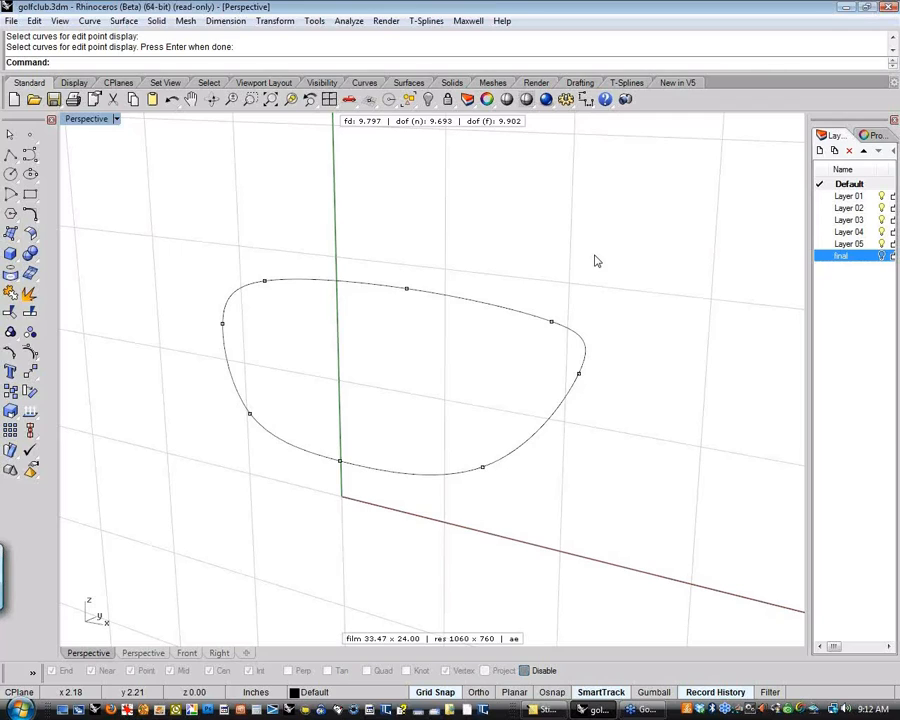
# Undock the T-Splines toolbar as a floating palette and place it in the viewport above the outline curve
pyautogui.click(627, 83)
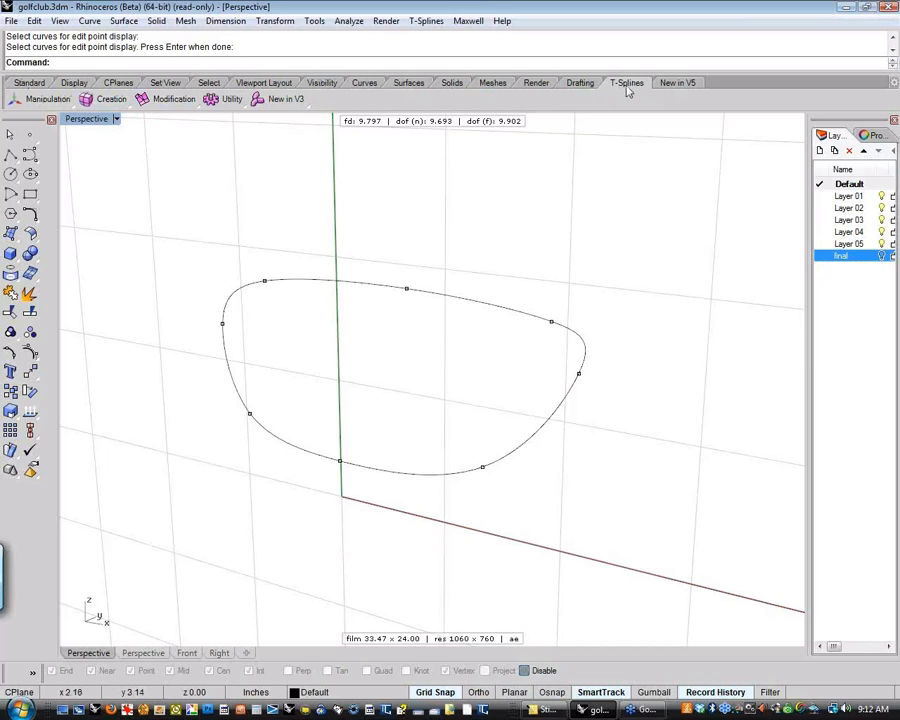
pyautogui.moveTo(627, 88); pyautogui.dragTo(100, 145)
pyautogui.moveTo(393, 203); pyautogui.dragTo(385, 251)
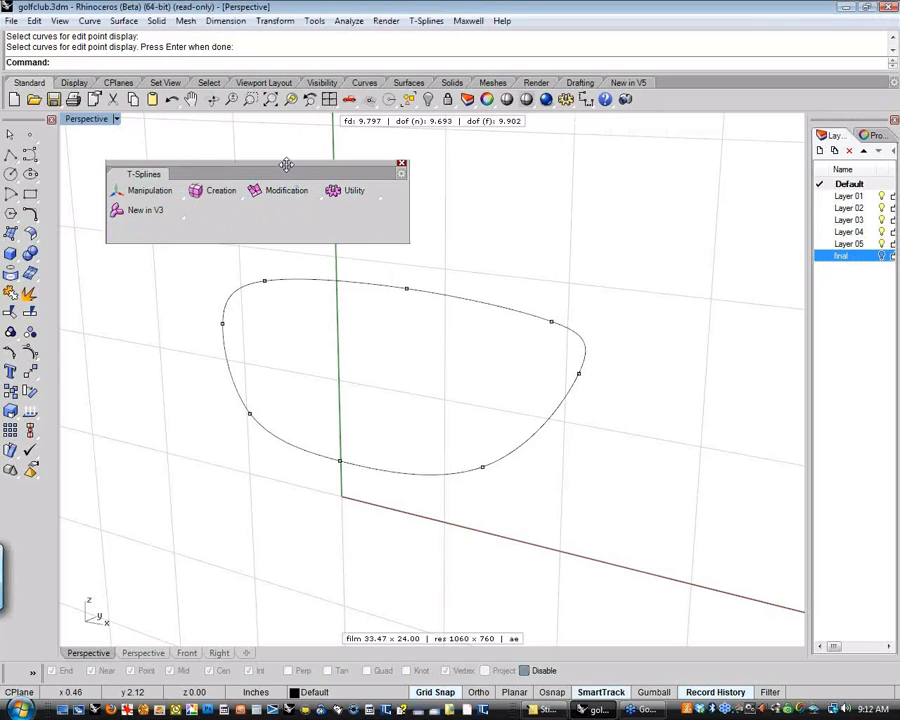
pyautogui.moveTo(286, 164); pyautogui.dragTo(267, 135)
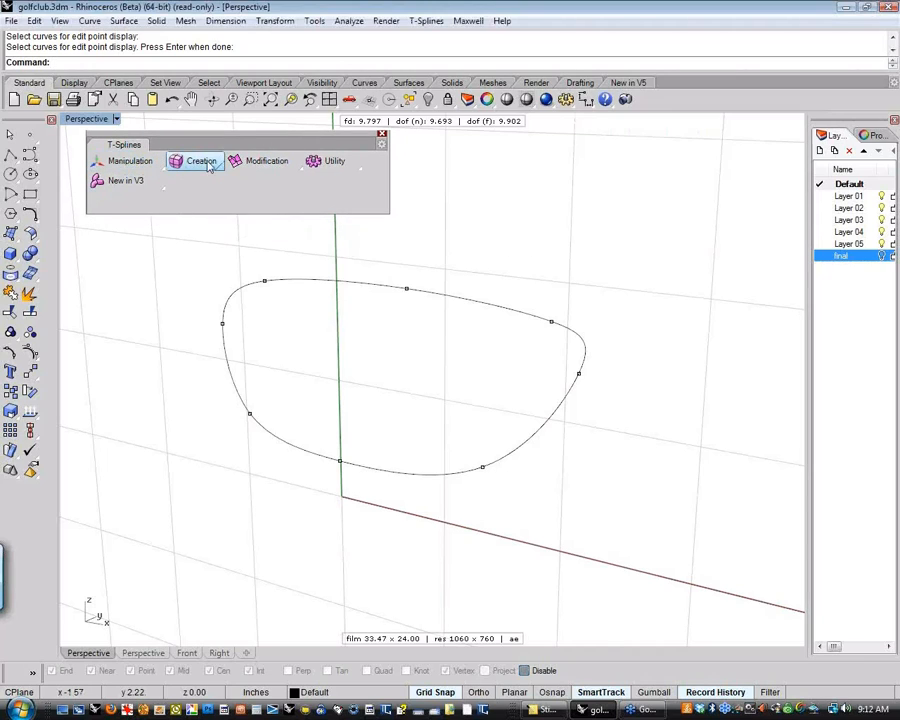
pyautogui.click(150, 164)
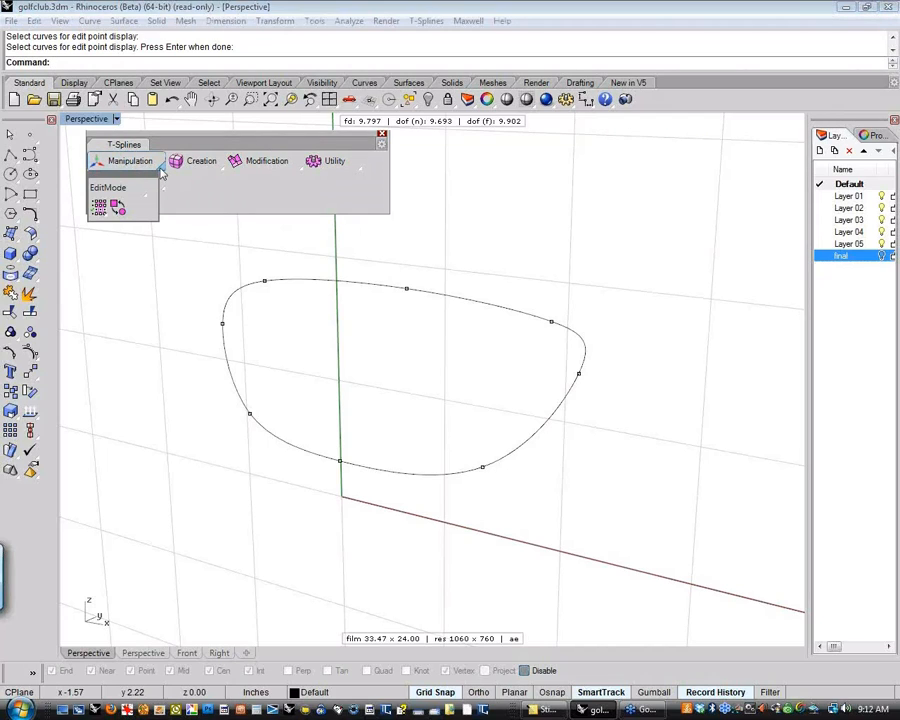
pyautogui.click(146, 196)
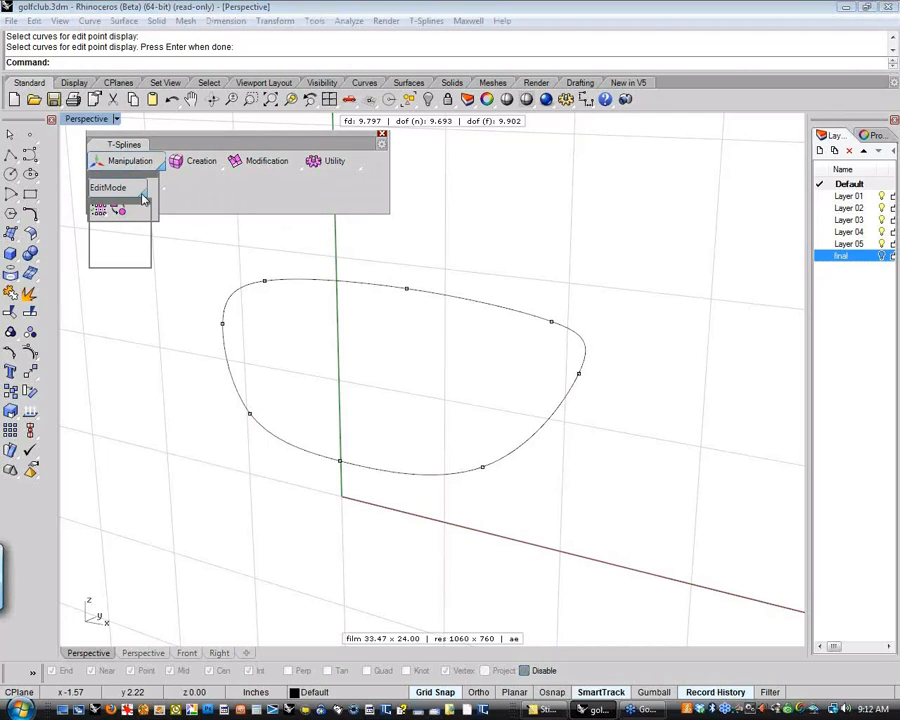
pyautogui.click(220, 172)
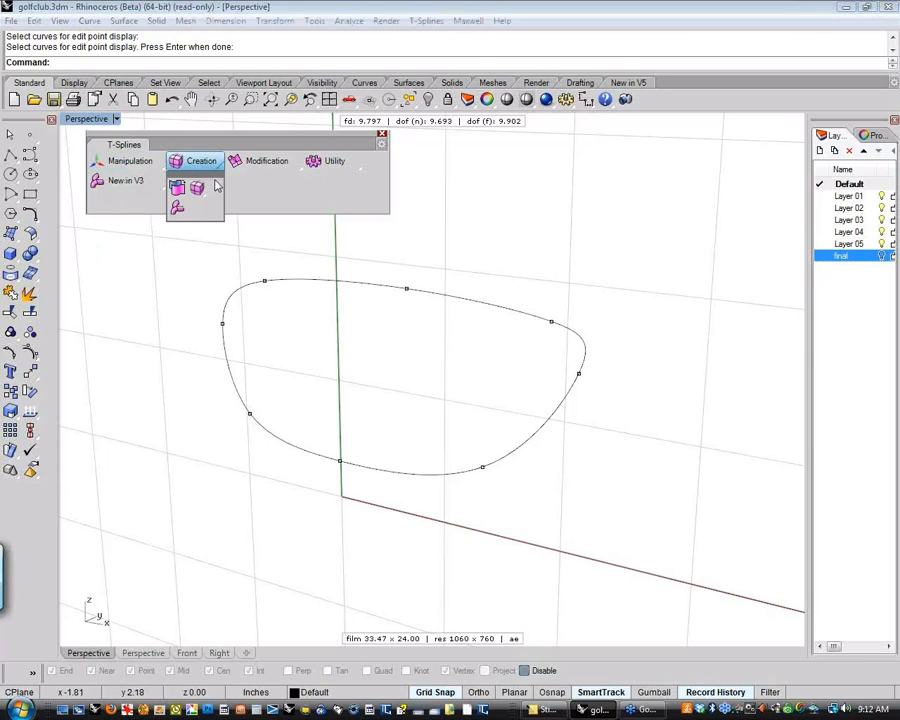
# Examine the T-Splines creation tools and the primitive shapes available among them
pyautogui.click(205, 196)
pyautogui.click(220, 168)
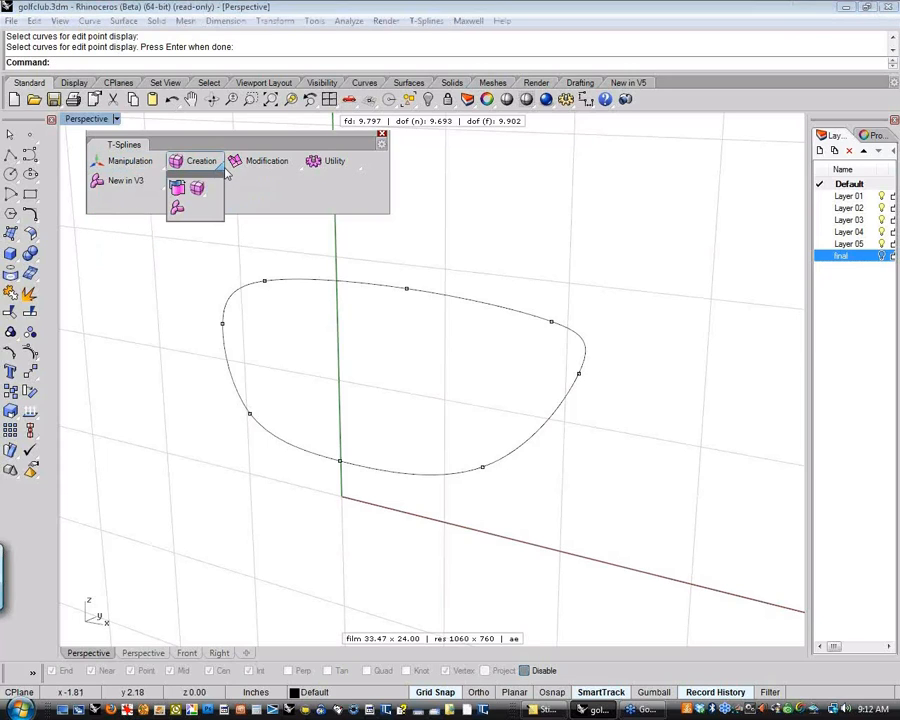
pyautogui.click(205, 198)
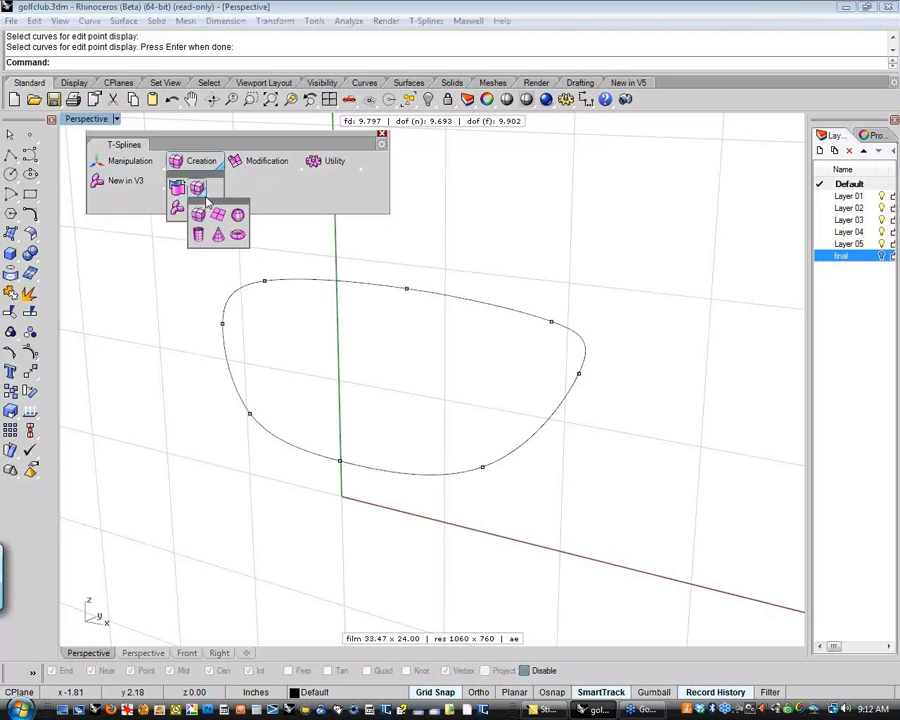
pyautogui.click(251, 134)
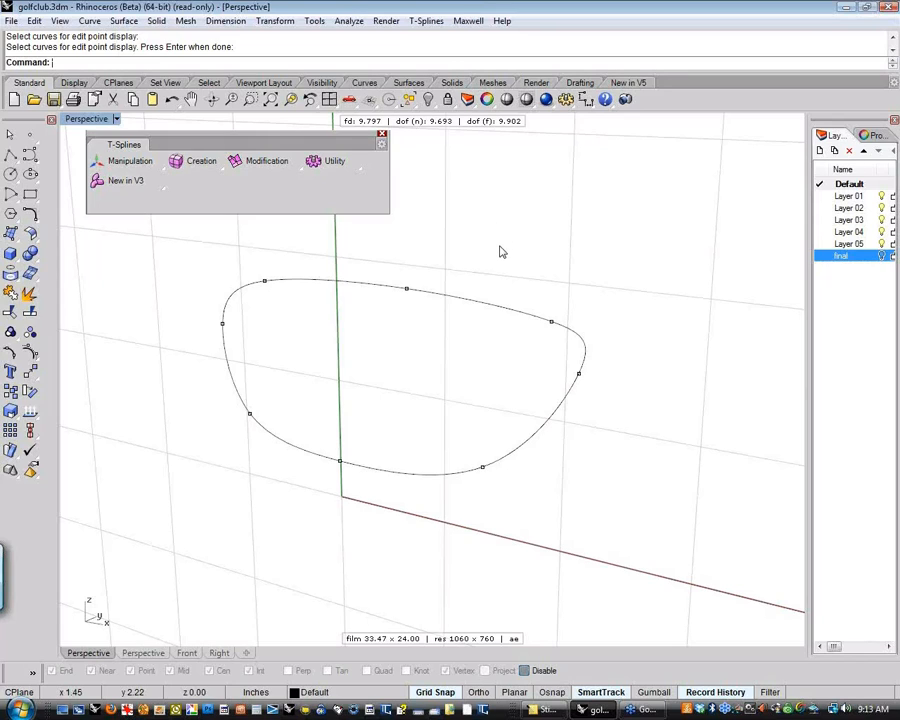
pyautogui.keyDown('shift'); pyautogui.moveTo(500, 260); pyautogui.dragTo(508, 311, button='right'); pyautogui.keyUp('shift')
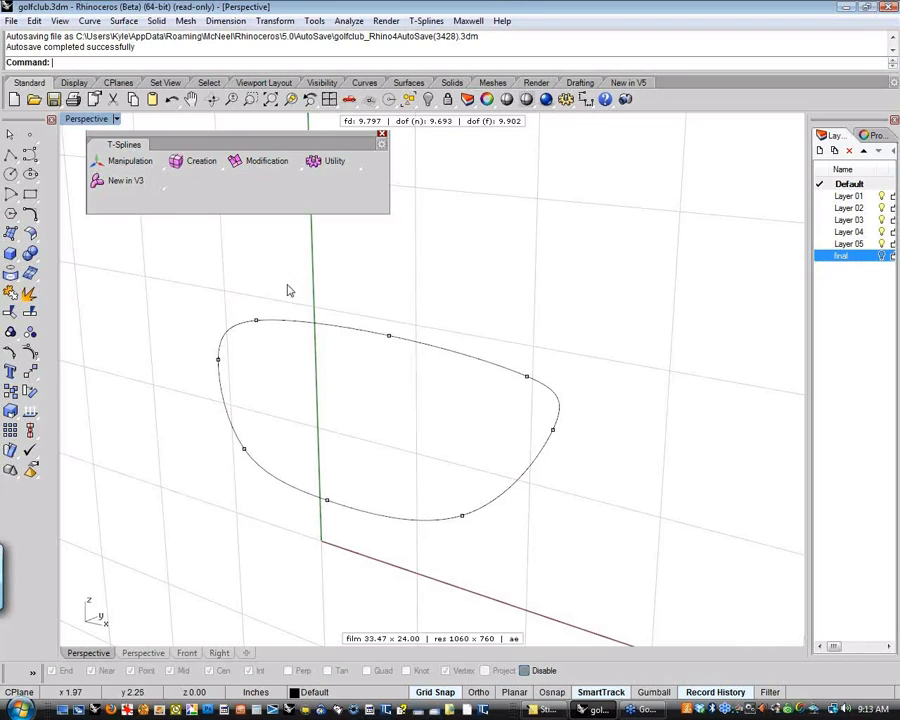
# Enable T-Splines manipulation in the Perspective viewport with the manipulator set to Hidden
pyautogui.click(124, 163)
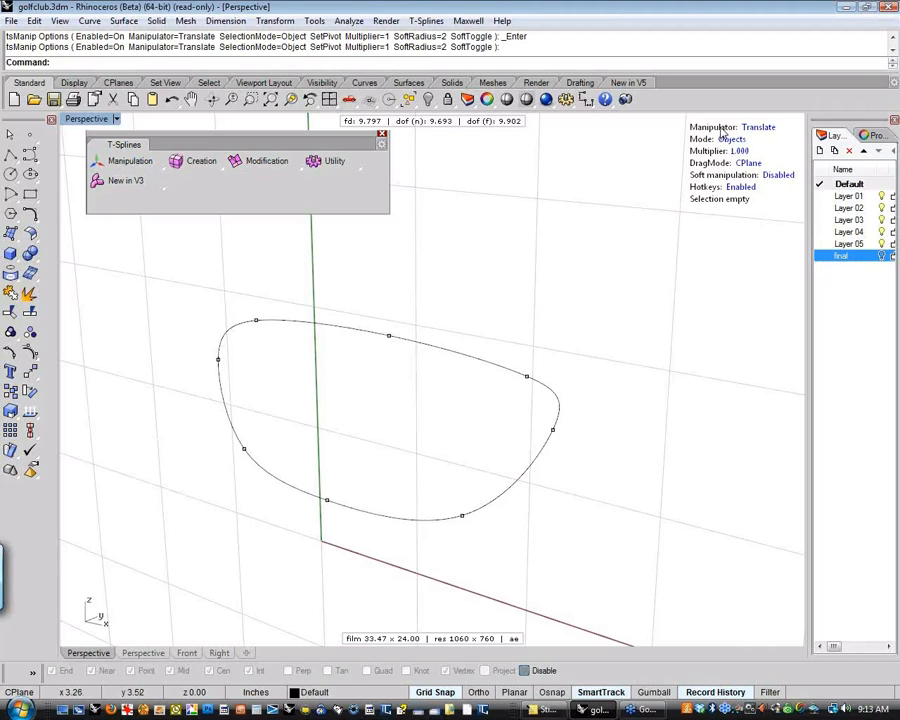
pyautogui.rightClick(600, 255)
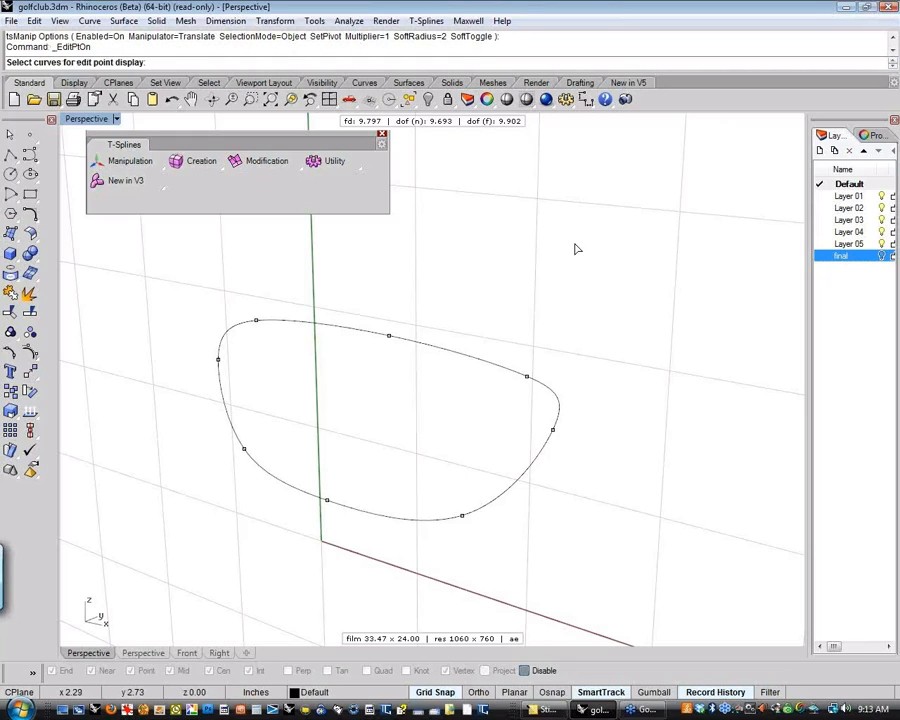
pyautogui.rightClick(575, 249)
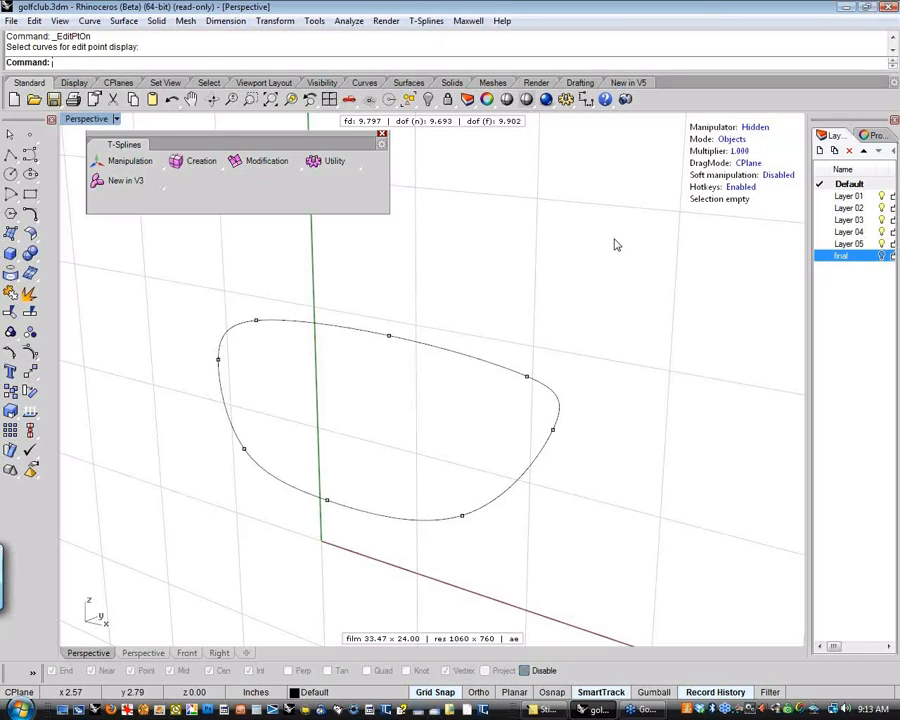
pyautogui.moveTo(589, 293); pyautogui.dragTo(549, 320, button='right')
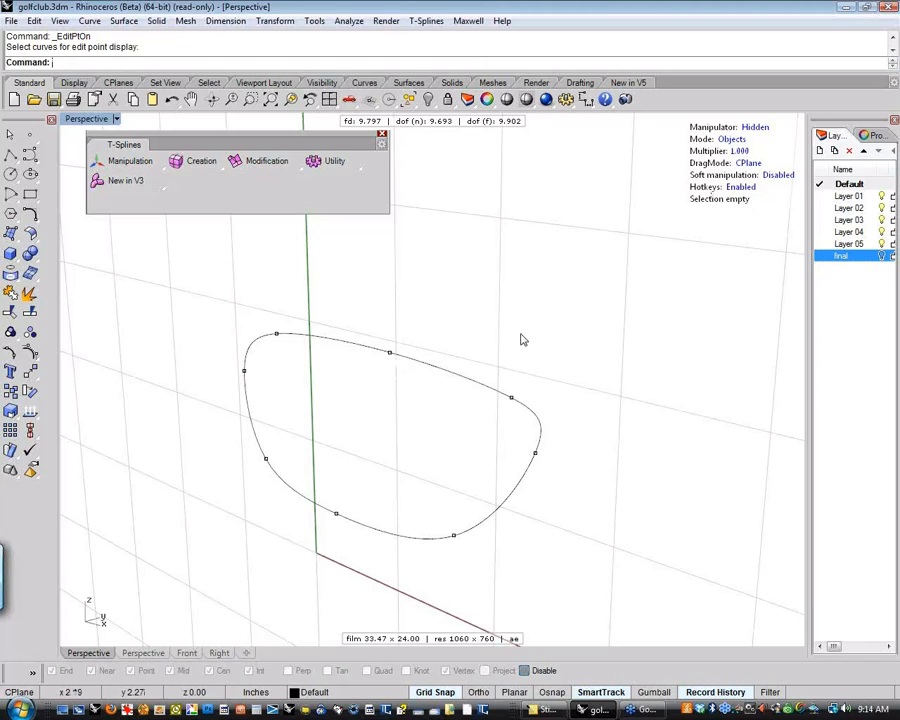
pyautogui.moveTo(520, 340)
pyautogui.mouseDown(button='right')
pyautogui.moveTo(512, 334)
pyautogui.moveTo(524, 338)
pyautogui.moveTo(506, 350)
pyautogui.moveTo(537, 341)
pyautogui.mouseUp(button='right')
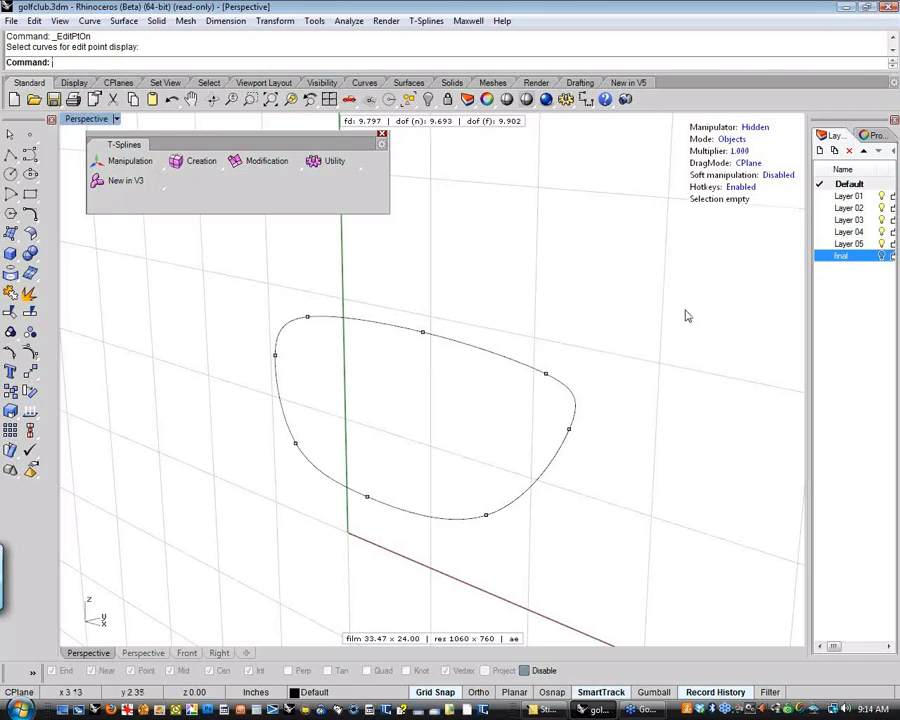
pyautogui.keyDown('shift'); pyautogui.moveTo(560, 302); pyautogui.dragTo(540, 300, button='right'); pyautogui.keyUp('shift')
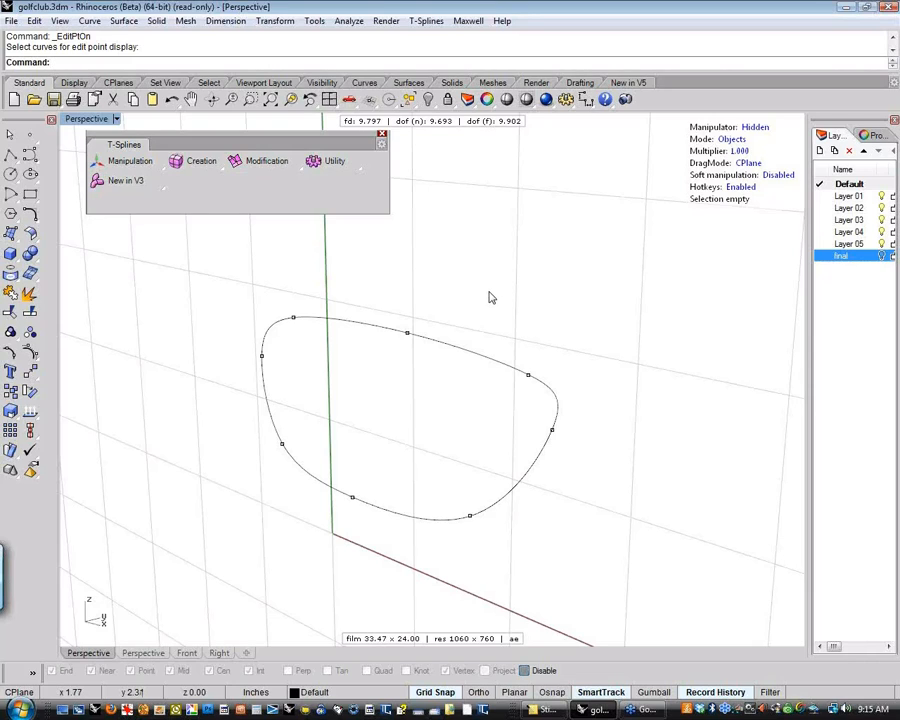
# Set the manipulator's pivot point at the grid point x 1.00, y 2.00, z 0.00
pyautogui.press('t')
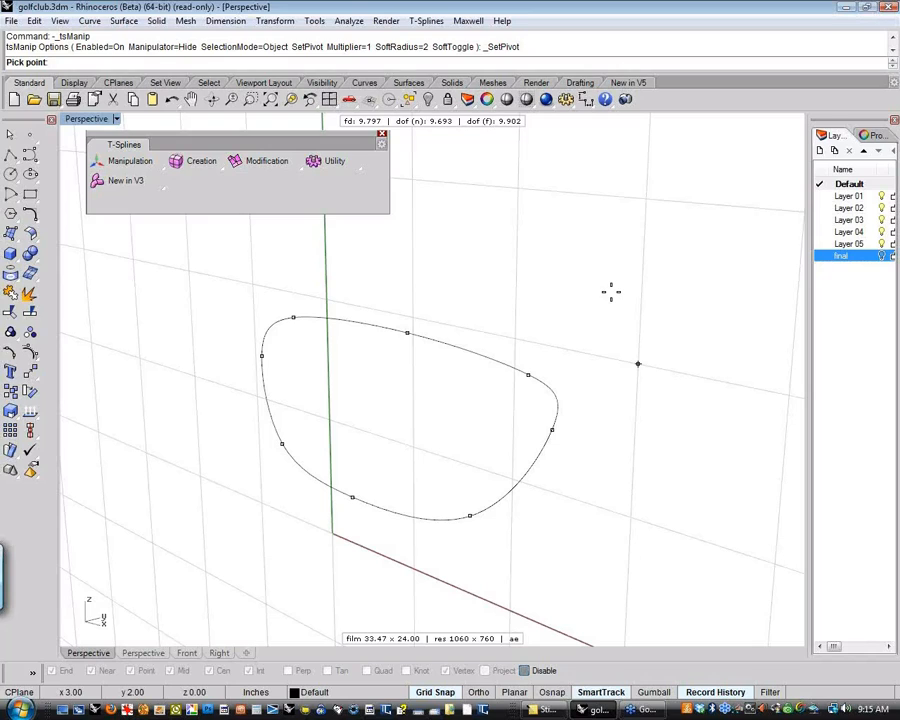
pyautogui.click(413, 317)
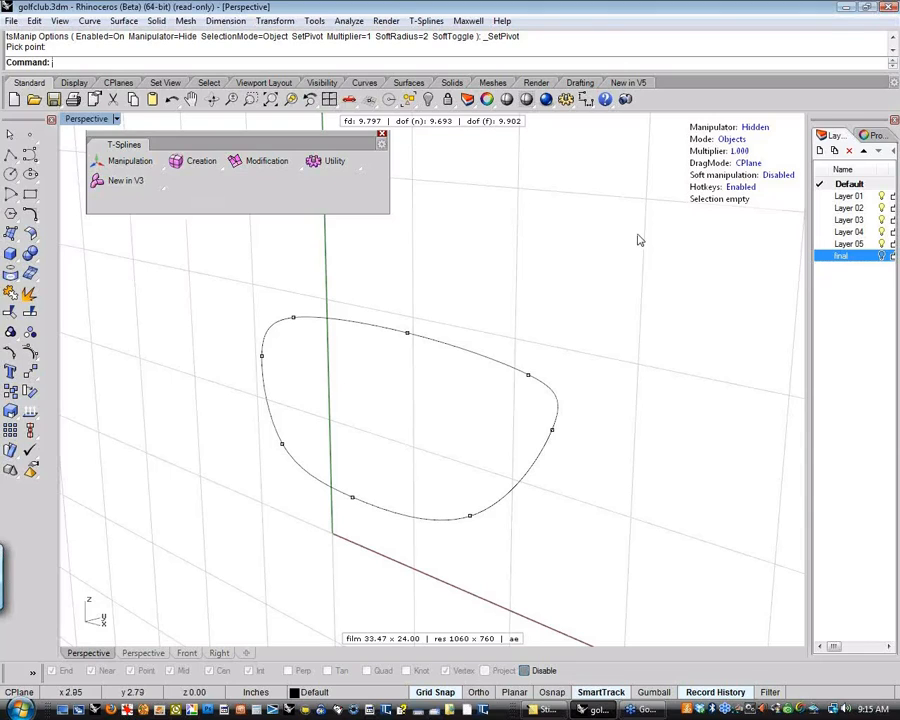
pyautogui.press('Escape')
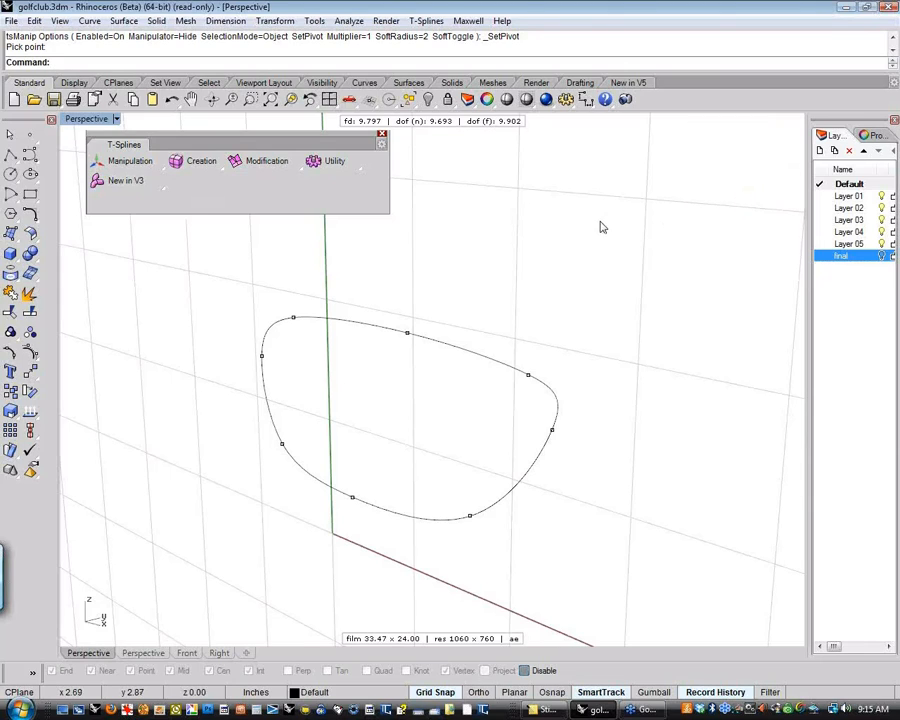
# View the face outline curve in the Top view at zoom extents and return to an angled Perspective view
pyautogui.keyDown('shift'); pyautogui.moveTo(599, 235); pyautogui.dragTo(568, 276, button='right'); pyautogui.keyUp('shift')
pyautogui.write('t')
pyautogui.press('Return')
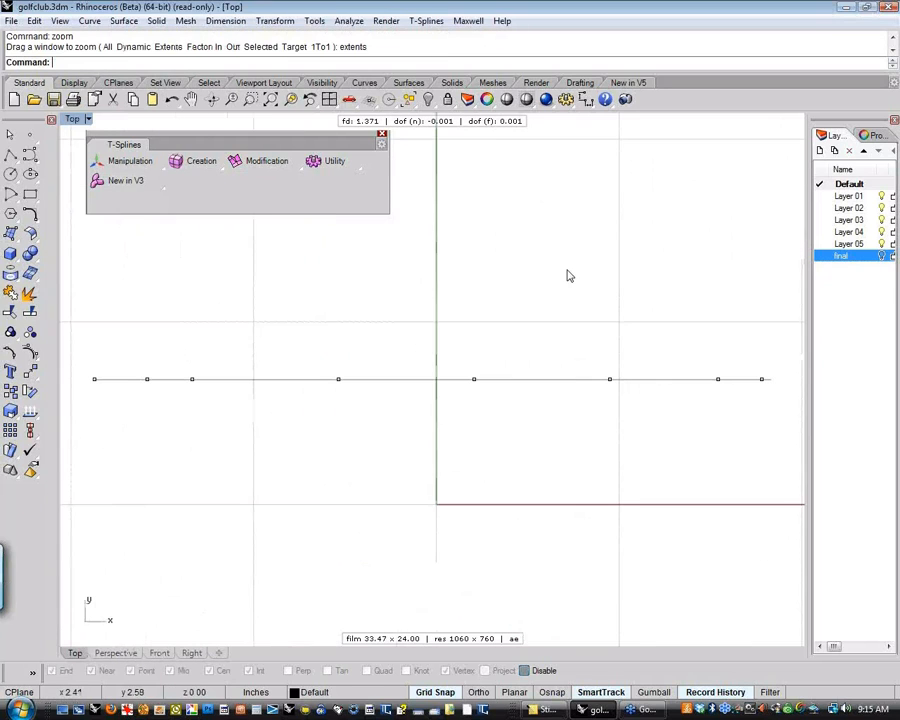
pyautogui.write('p')
pyautogui.press('Return')
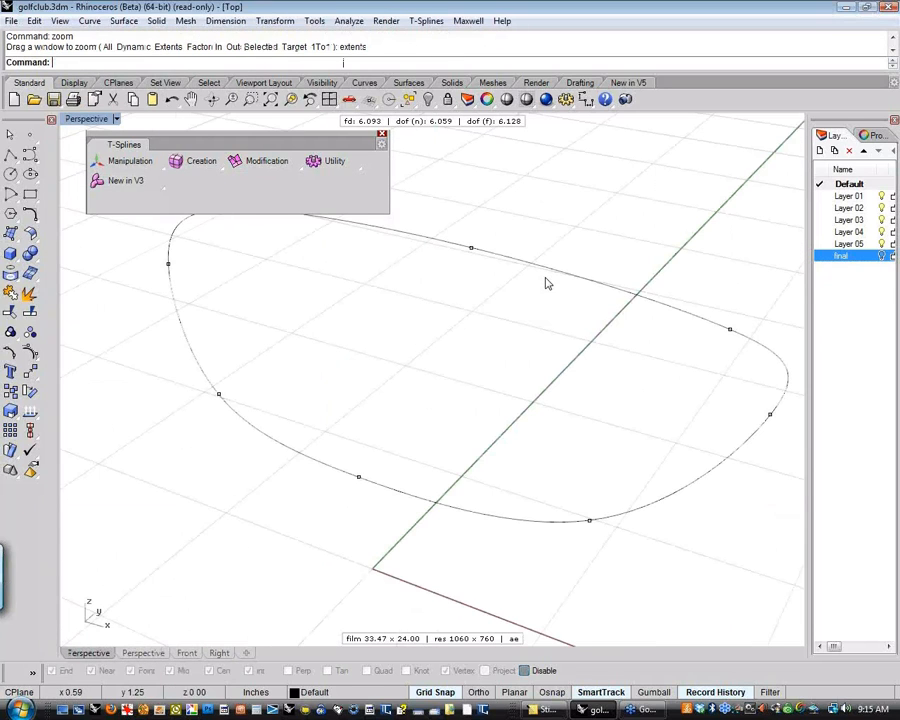
pyautogui.scroll(-4, 545, 278)
pyautogui.keyDown('shift'); pyautogui.moveTo(545, 278); pyautogui.dragTo(508, 339, button='right'); pyautogui.keyUp('shift')
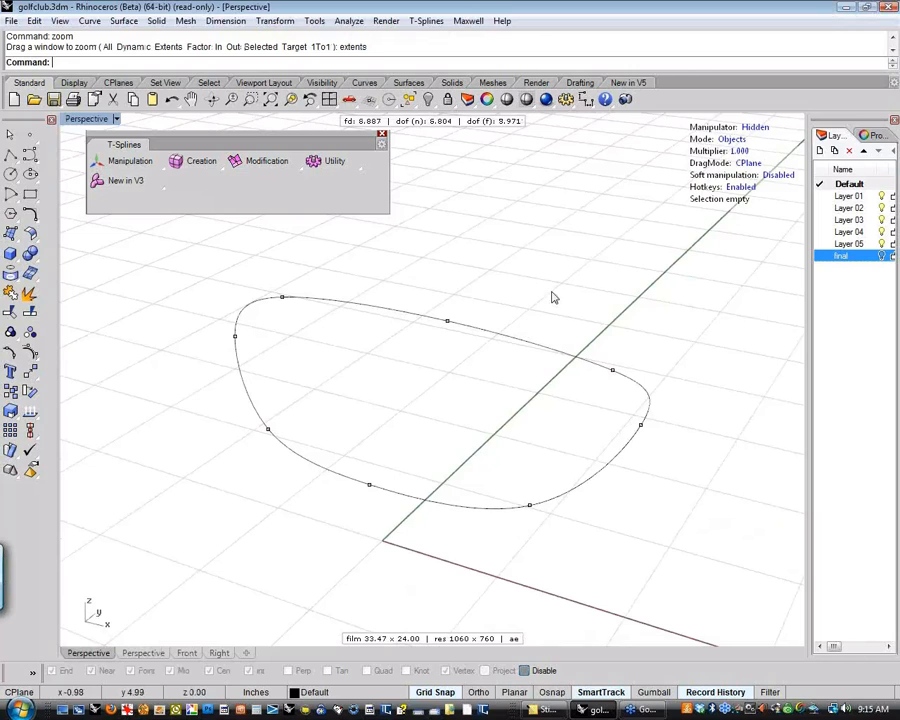
pyautogui.keyDown('shift'); pyautogui.moveTo(553, 297); pyautogui.dragTo(575, 287, button='right'); pyautogui.keyUp('shift')
pyautogui.keyDown('shift'); pyautogui.moveTo(616, 239); pyautogui.dragTo(596, 245, button='right'); pyautogui.keyUp('shift')
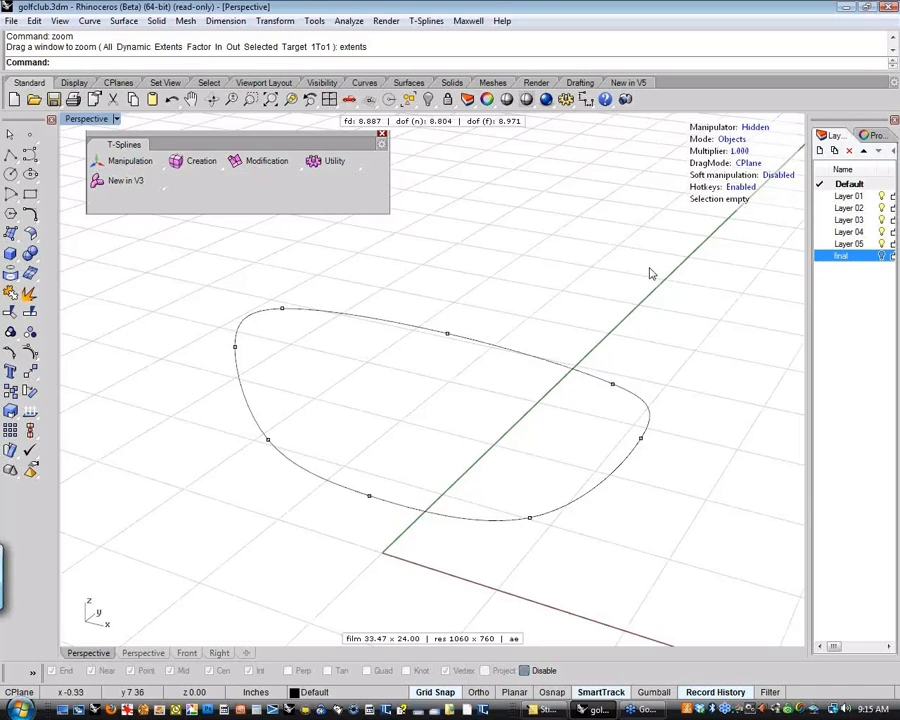
# Review the hotkey assignments in the T-Splines options and close the options without saving changes
pyautogui.click(426, 21)
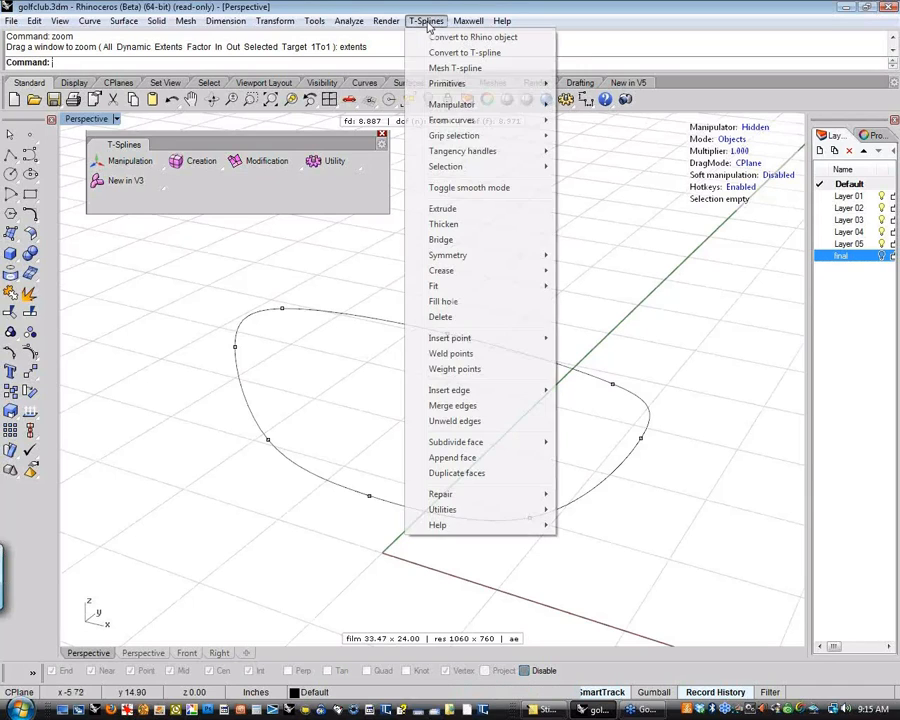
pyautogui.moveTo(484, 528)
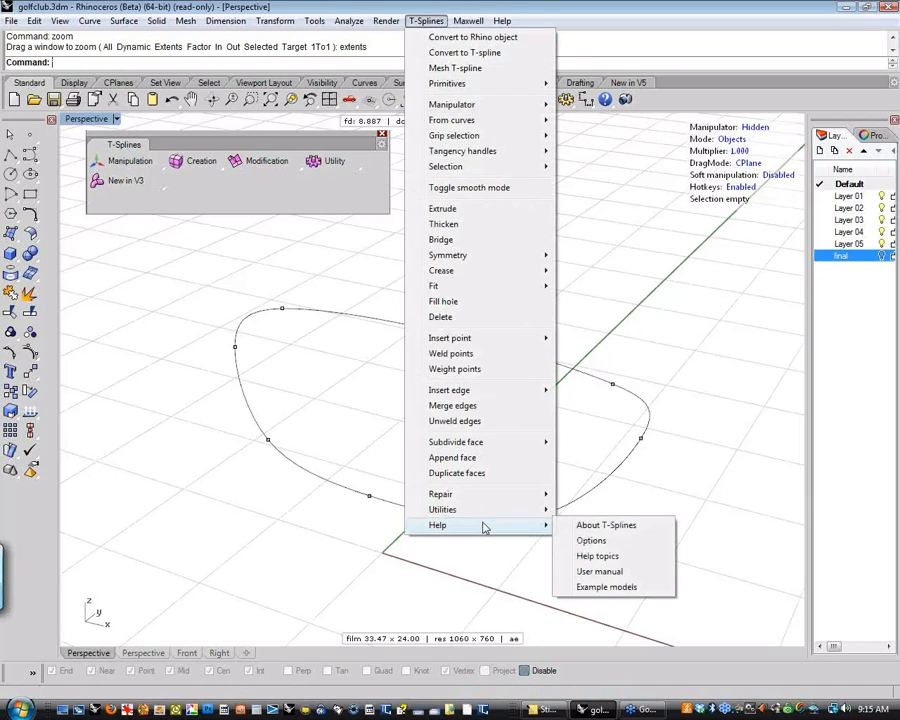
pyautogui.click(611, 544)
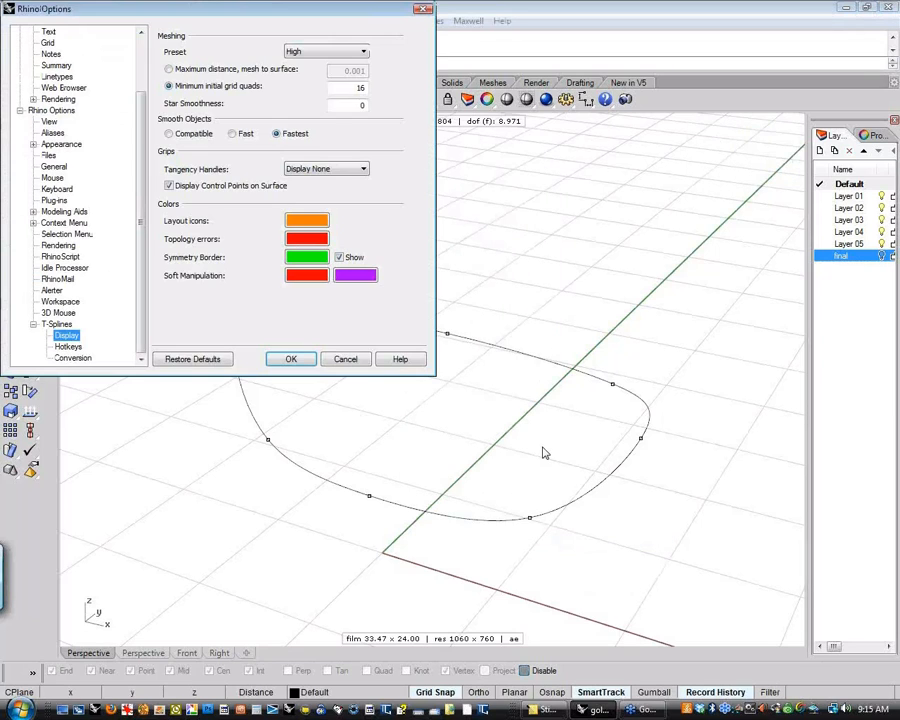
pyautogui.click(70, 347)
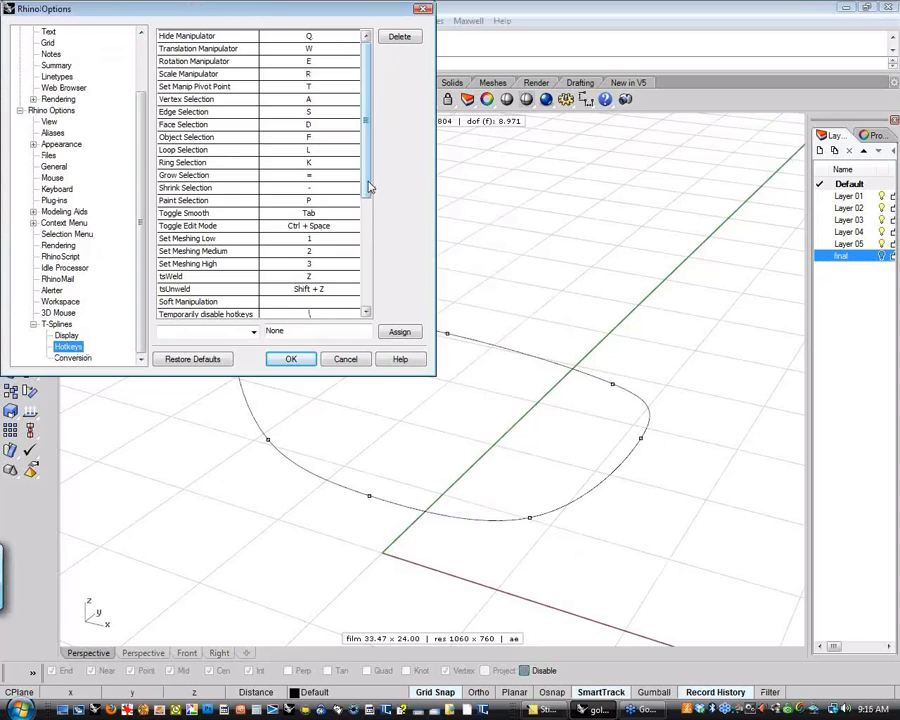
pyautogui.moveTo(367, 187); pyautogui.dragTo(365, 148)
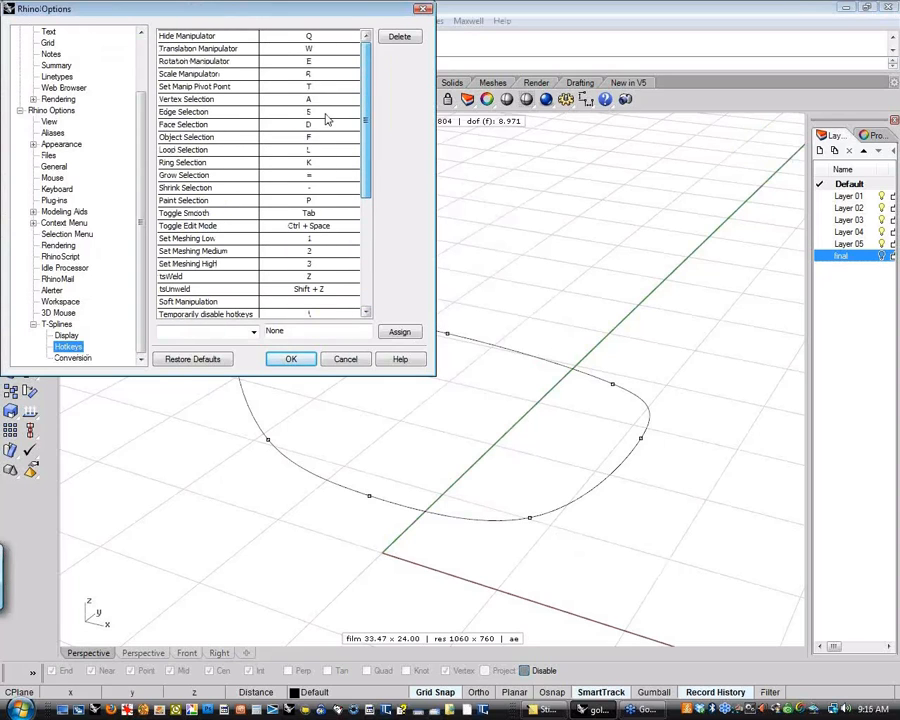
pyautogui.click(309, 38)
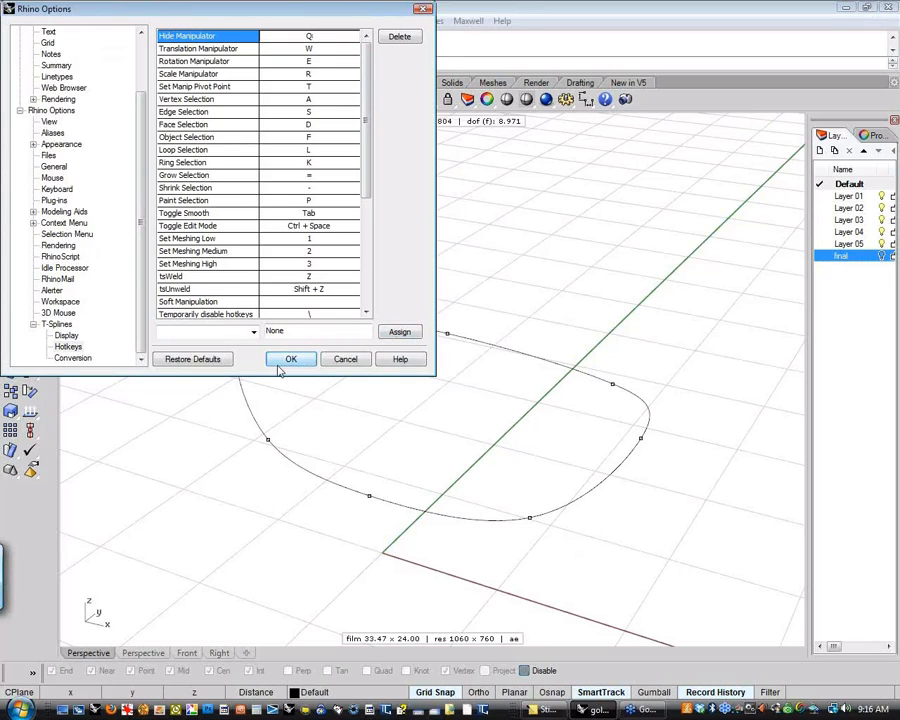
pyautogui.click(348, 362)
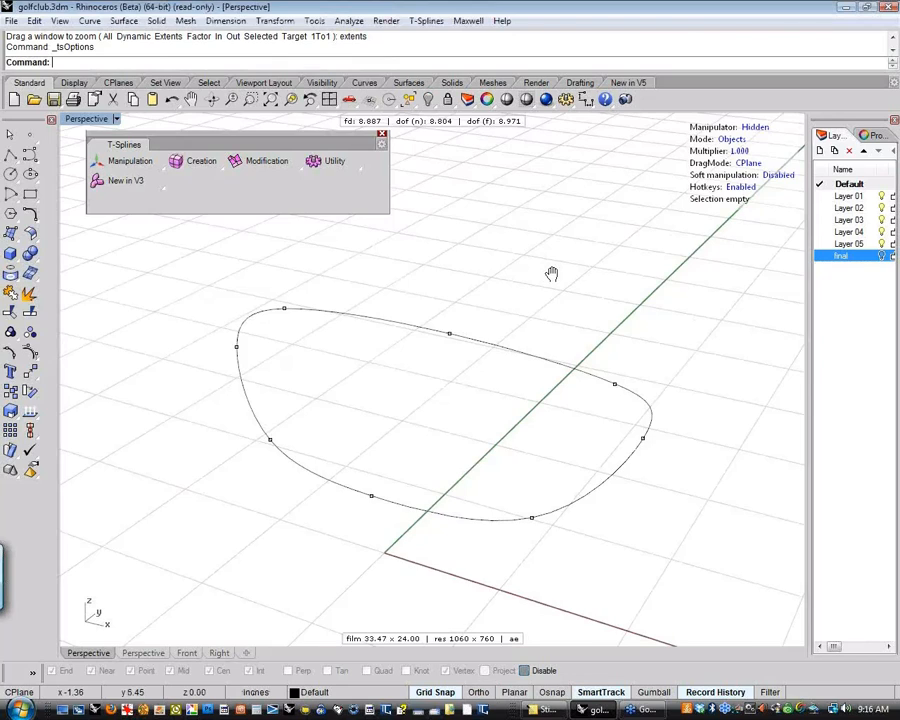
# Demonstrate bypassing the T-Splines hotkeys temporarily to switch to the Top view and back to Perspective
pyautogui.keyDown('shift'); pyautogui.moveTo(552, 274); pyautogui.dragTo(532, 297, button='right'); pyautogui.keyUp('shift')
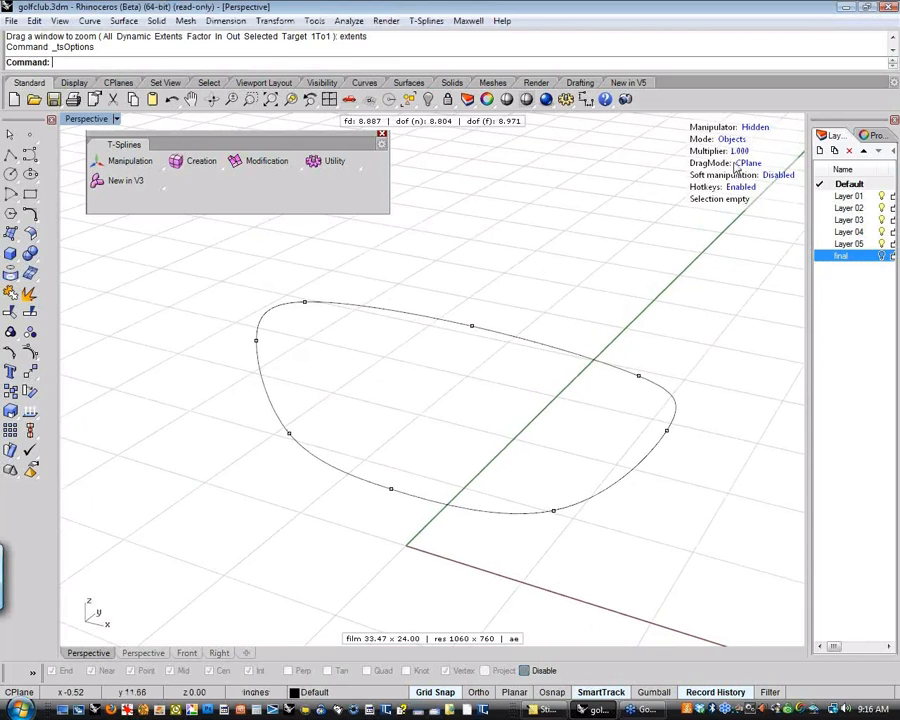
pyautogui.keyDown('shift'); pyautogui.moveTo(562, 267); pyautogui.dragTo(530, 280, button='right'); pyautogui.keyUp('shift')
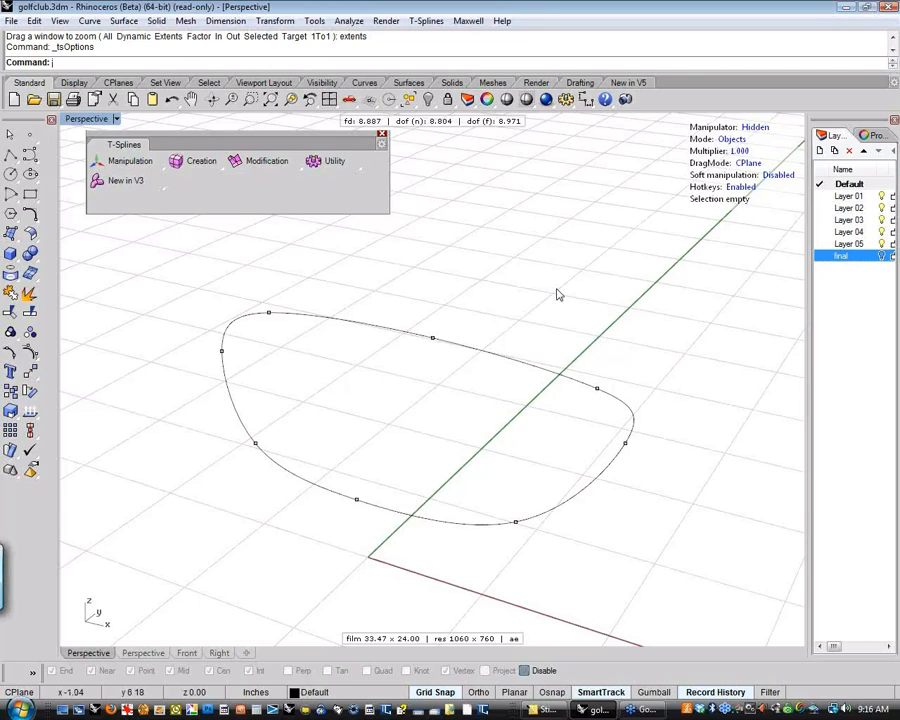
pyautogui.press('Insert')
pyautogui.write(';')
pyautogui.press('Return')
pyautogui.write('\\')
pyautogui.hotkey('ctrl', 'F1')
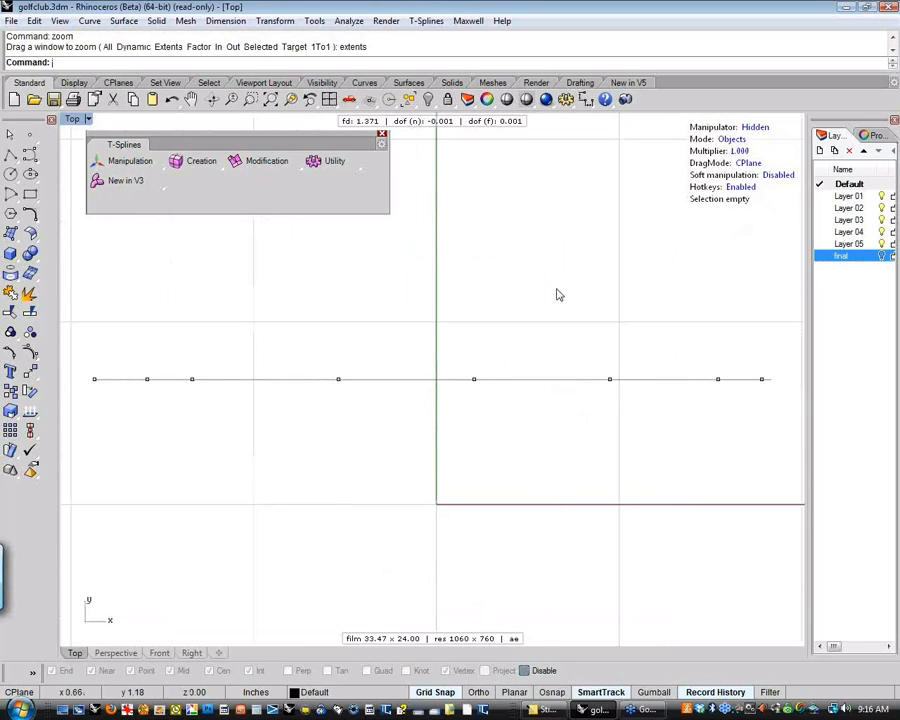
pyautogui.press('\\')
pyautogui.write('P')
pyautogui.press('Return')
pyautogui.scroll(-4, 557, 289)
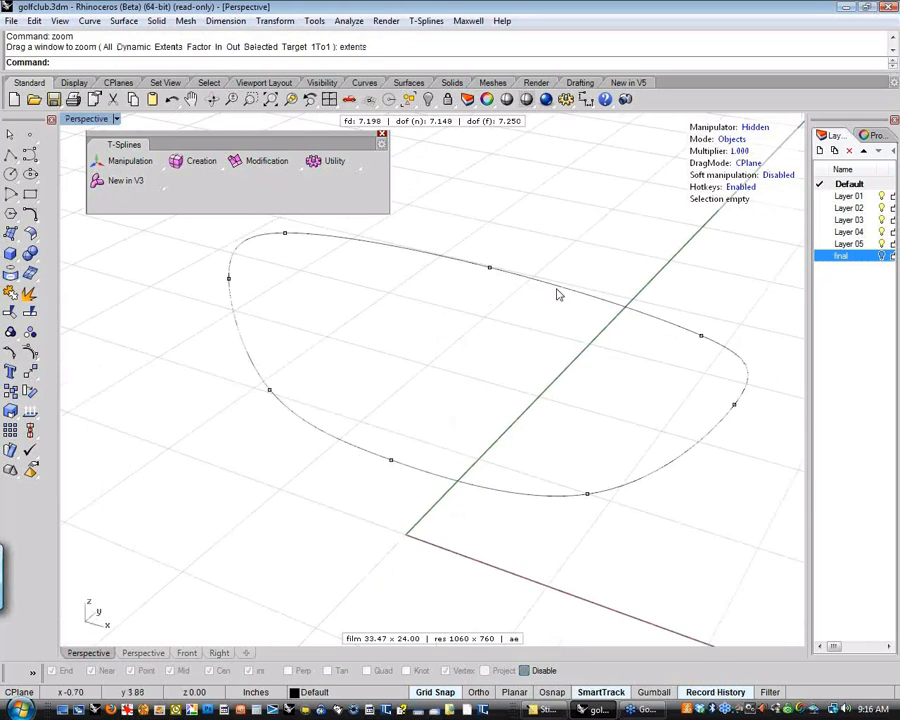
pyautogui.keyDown('shift'); pyautogui.moveTo(557, 289); pyautogui.dragTo(436, 388, button='right'); pyautogui.keyUp('shift')
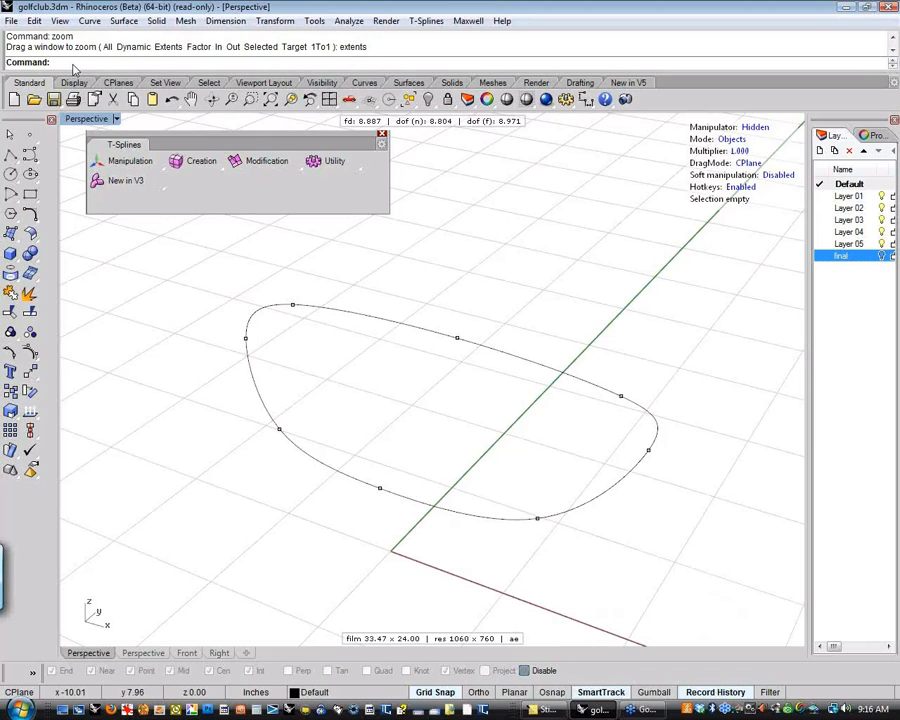
# Switch to the Top view and back to Perspective with command aliases, zooming to extents each time
pyautogui.write('t')
pyautogui.press('Return')
pyautogui.write('ze')
pyautogui.press('Return')
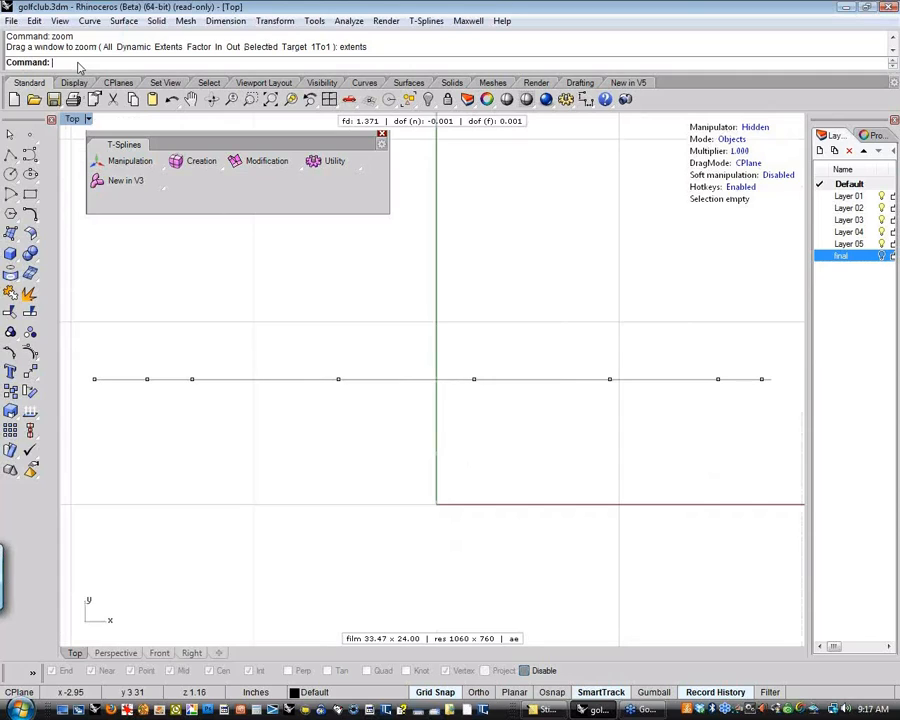
pyautogui.write('p')
pyautogui.press('Return')
pyautogui.write('ze')
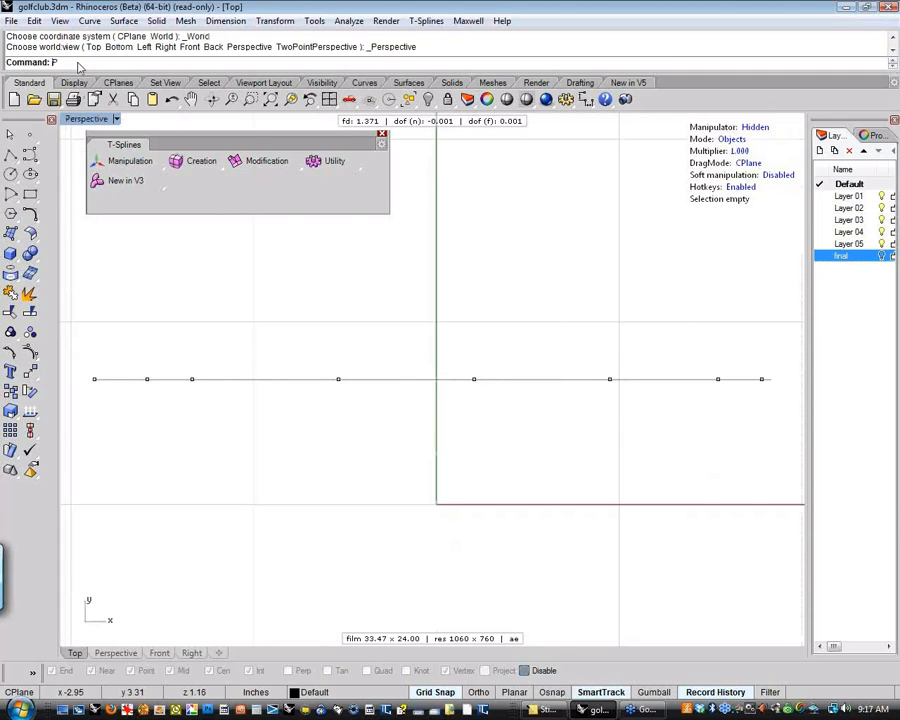
pyautogui.press('Return')
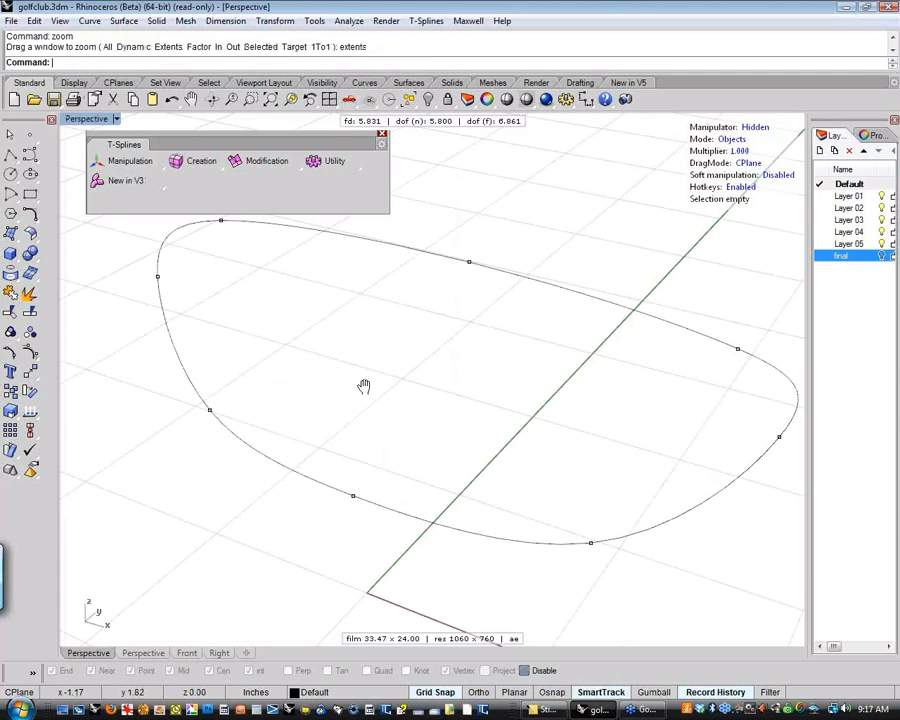
pyautogui.keyDown('shift'); pyautogui.moveTo(364, 386); pyautogui.dragTo(352, 408, button='right'); pyautogui.keyUp('shift')
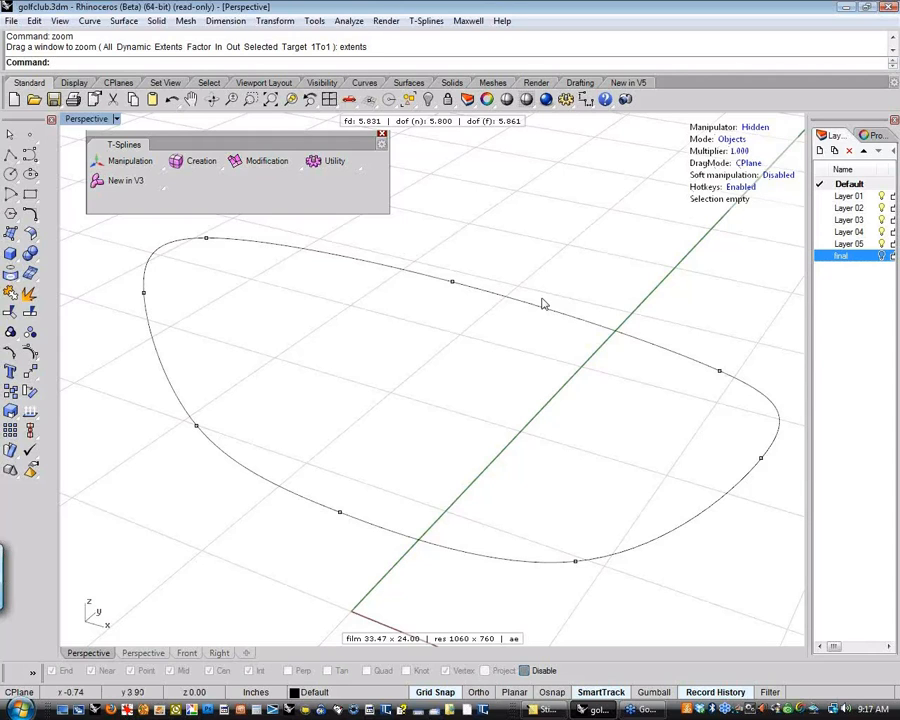
pyautogui.scroll(-2, 540, 295)
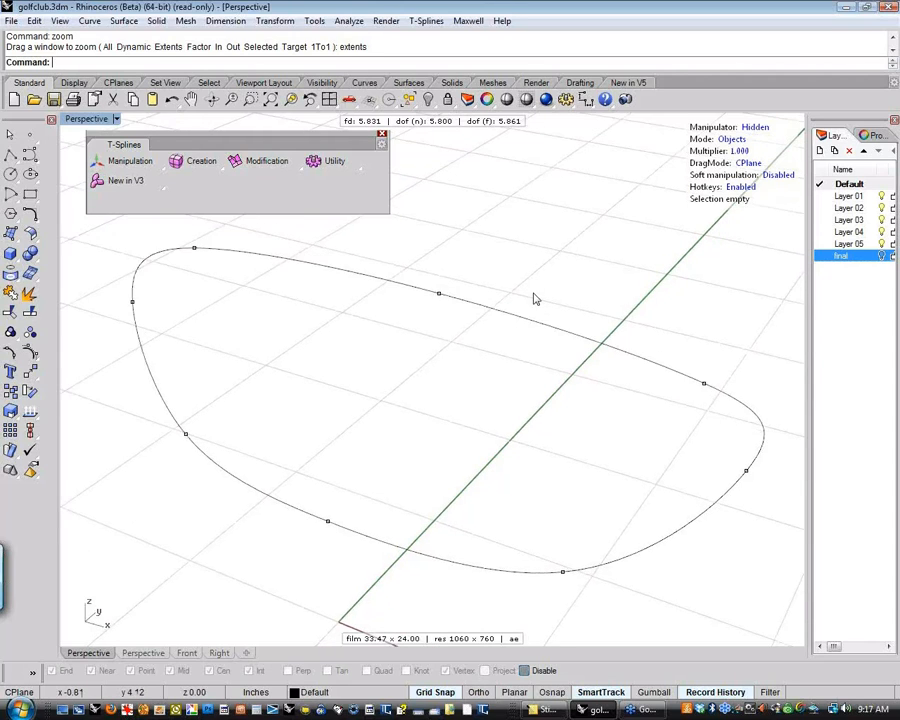
pyautogui.keyDown('shift'); pyautogui.moveTo(517, 315); pyautogui.dragTo(503, 337, button='right'); pyautogui.keyUp('shift')
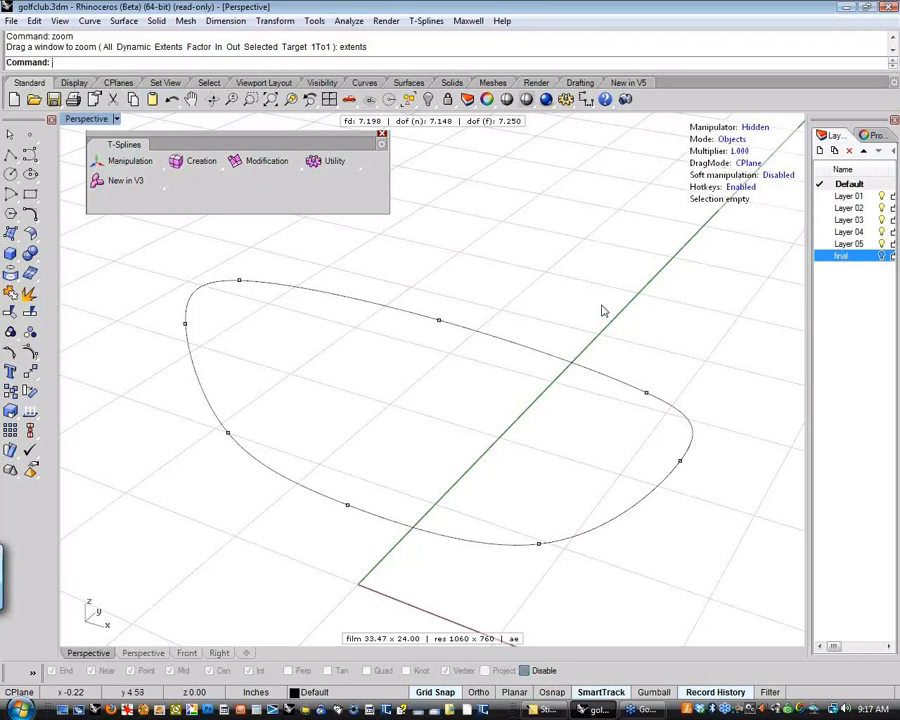
# Set the T-Splines manipulator to Translate and select the edit point in the middle of the outline's upper edge
pyautogui.keyDown('shift'); pyautogui.moveTo(594, 322); pyautogui.dragTo(600, 338, button='right'); pyautogui.keyUp('shift')
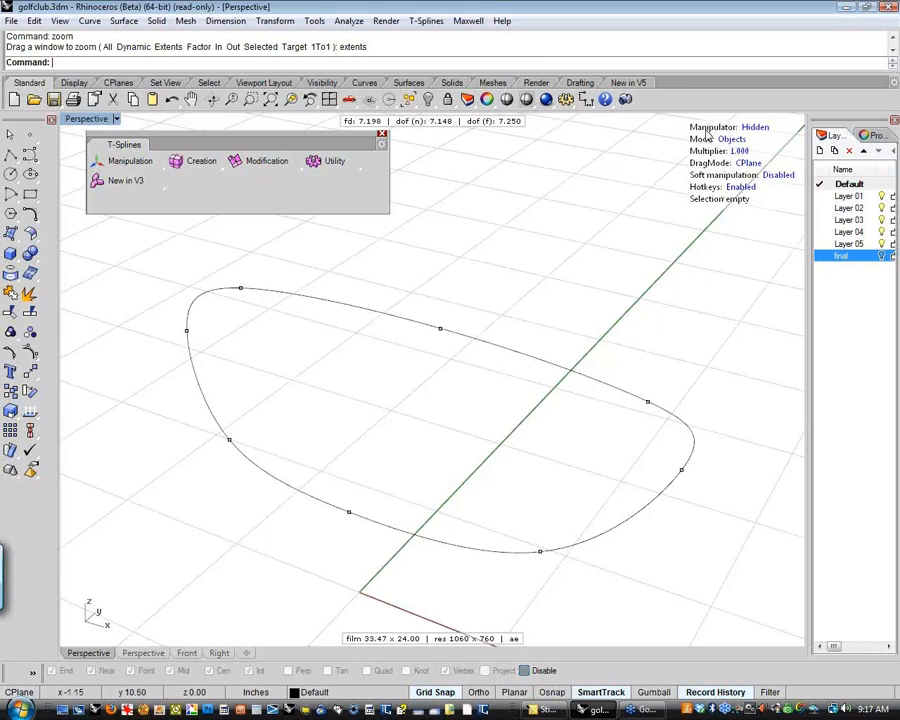
pyautogui.click(757, 128)
pyautogui.click(757, 128)
pyautogui.click(757, 128)
pyautogui.click(757, 128)
pyautogui.click(439, 328)
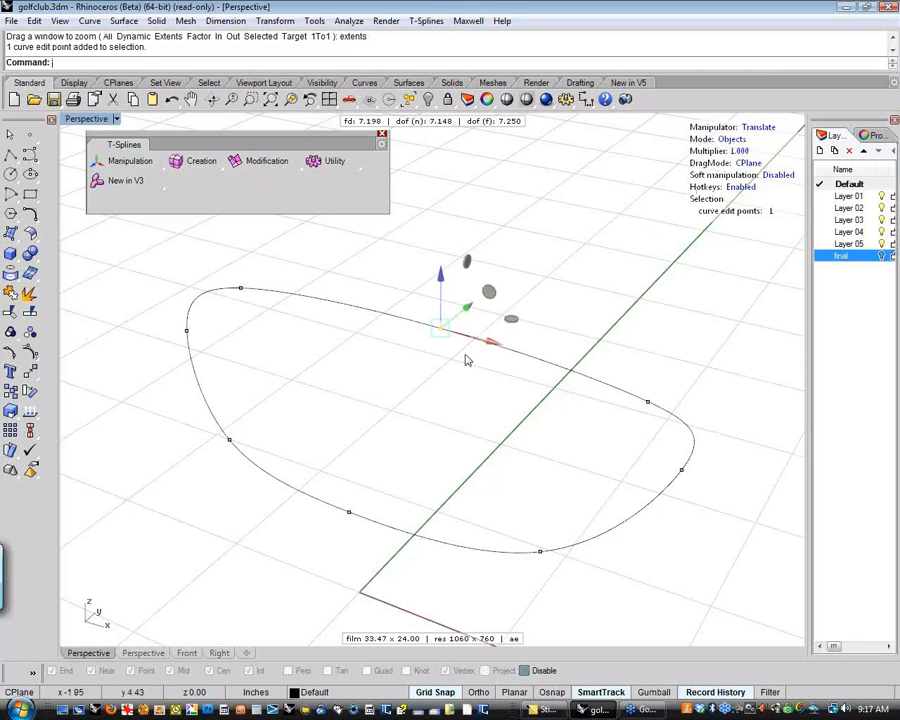
# Try moving the selected edit point with the green, red and blue axis arrows, and undo the moves
pyautogui.moveTo(467, 307)
pyautogui.mouseDown()
pyautogui.moveTo(446, 323)
pyautogui.moveTo(462, 301)
pyautogui.mouseUp()
pyautogui.moveTo(488, 341)
pyautogui.mouseDown()
pyautogui.moveTo(507, 344)
pyautogui.moveTo(486, 340)
pyautogui.mouseUp()
pyautogui.moveTo(436, 286); pyautogui.dragTo(434, 280)
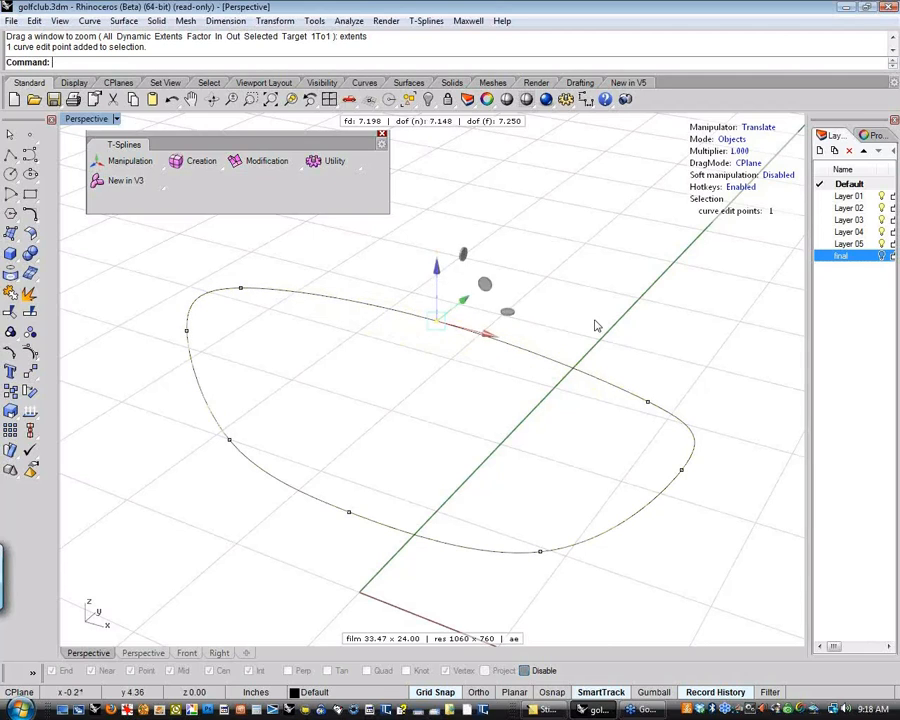
pyautogui.hotkey('ctrl', 'z')
pyautogui.hotkey('ctrl', 'z')
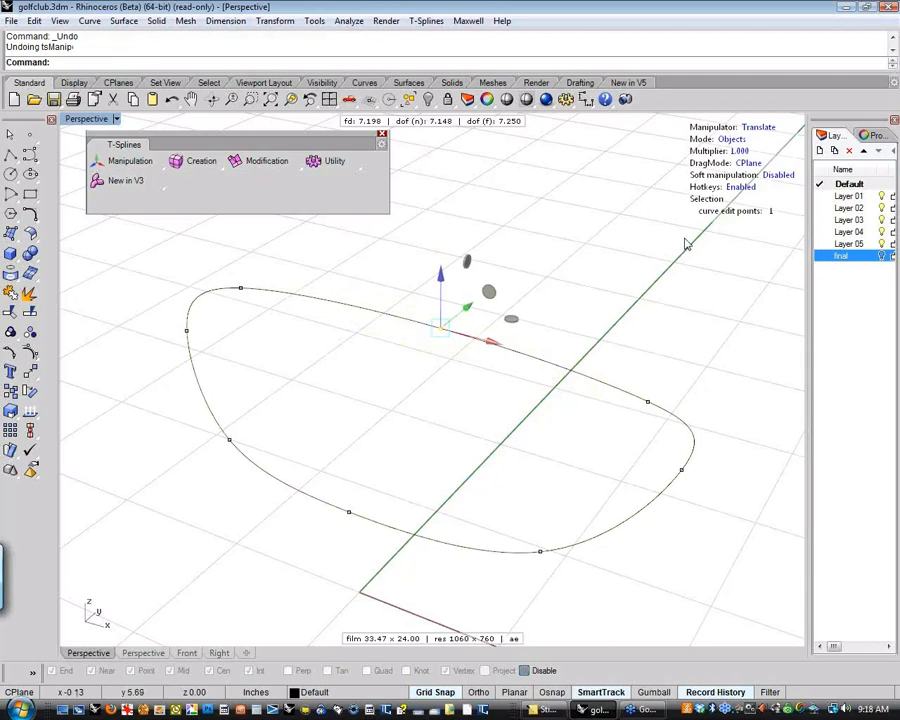
# Cycle the manipulator through its Rotate, Scale and Hidden modes and return it to Translate
pyautogui.click(766, 128)
pyautogui.click(758, 127)
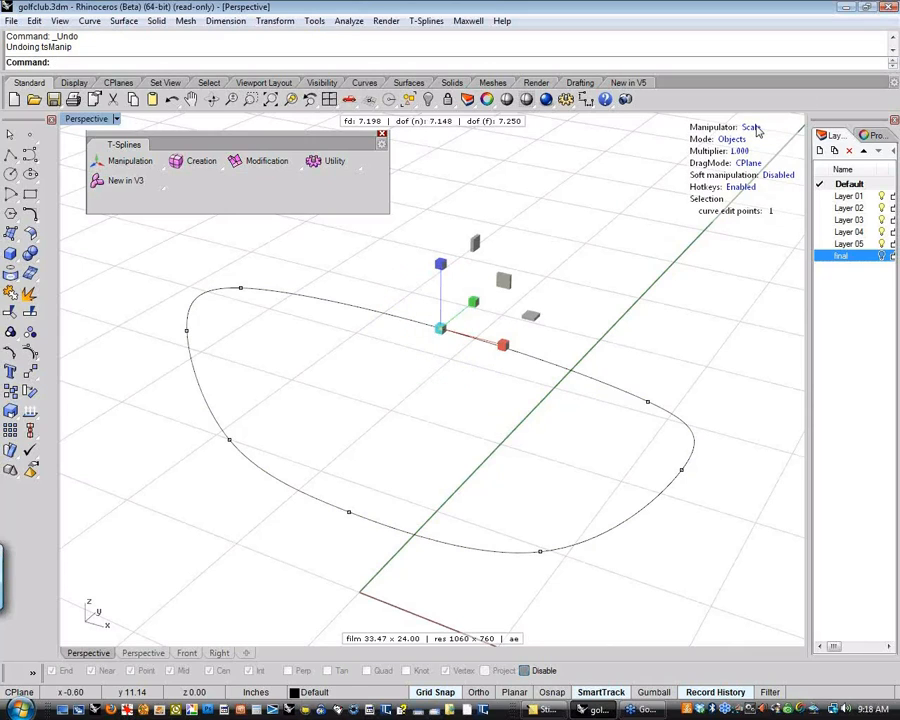
pyautogui.moveTo(508, 349); pyautogui.dragTo(503, 345)
pyautogui.click(754, 129)
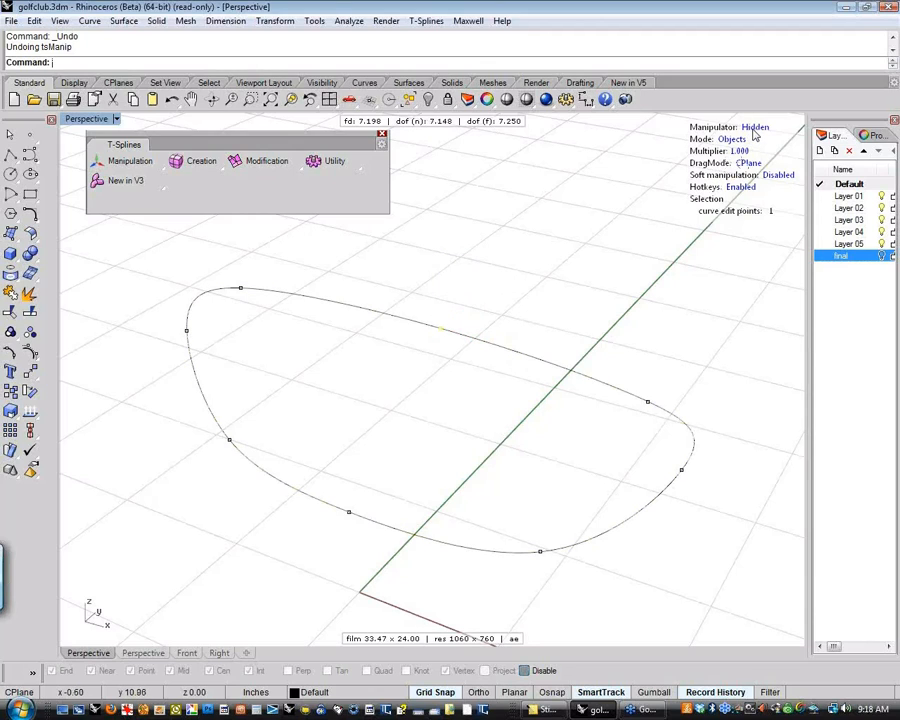
pyautogui.click(754, 129)
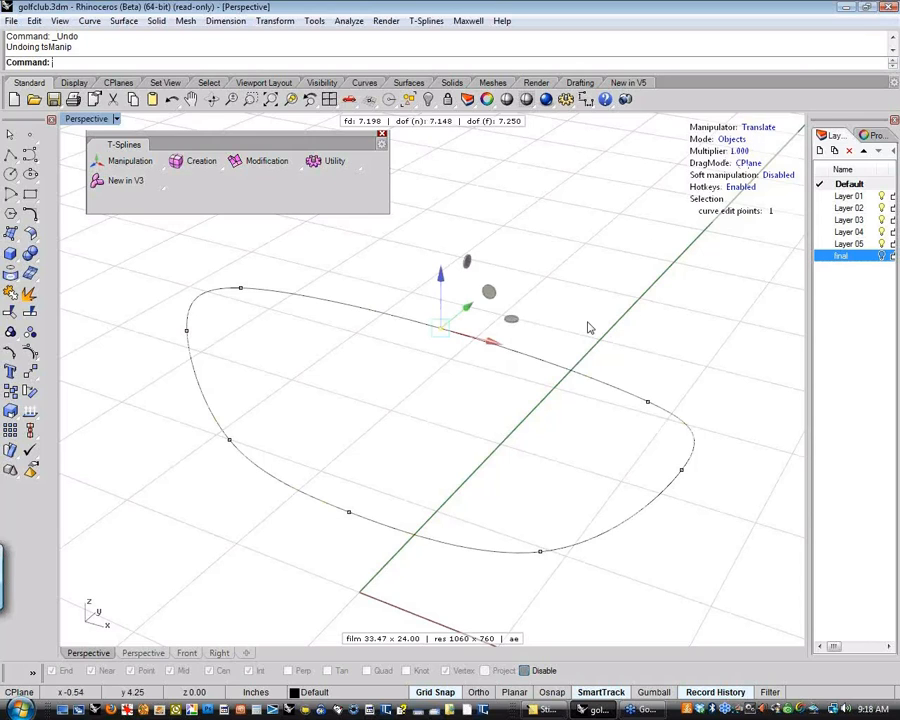
# Try moving the selected edit point within a plane using the manipulator's planar handles, and undo the move
pyautogui.moveTo(584, 325); pyautogui.dragTo(357, 265, button='right')
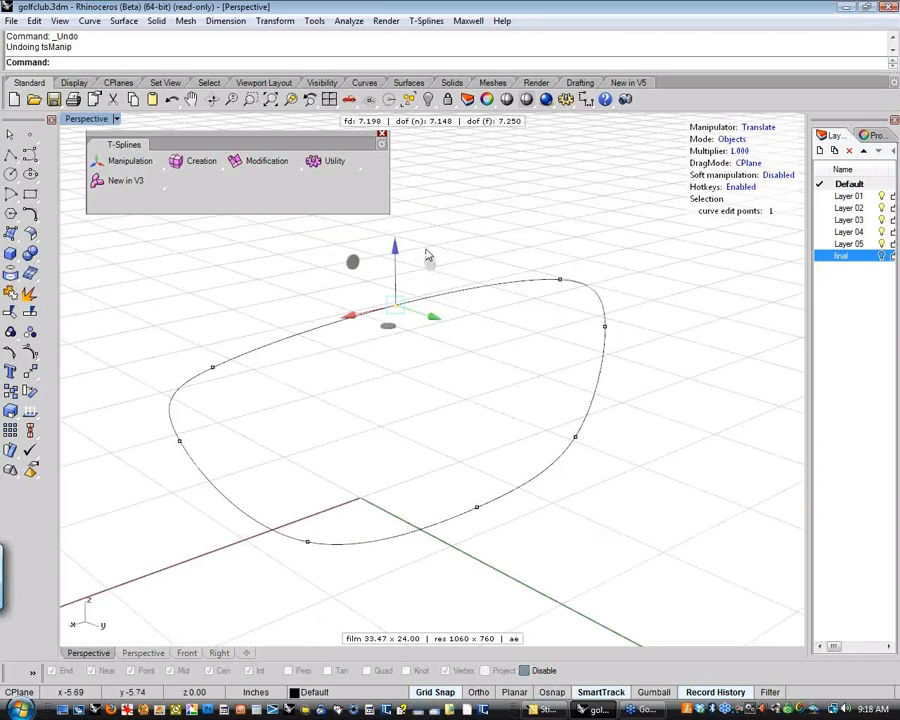
pyautogui.moveTo(380, 306); pyautogui.dragTo(513, 347, button='right')
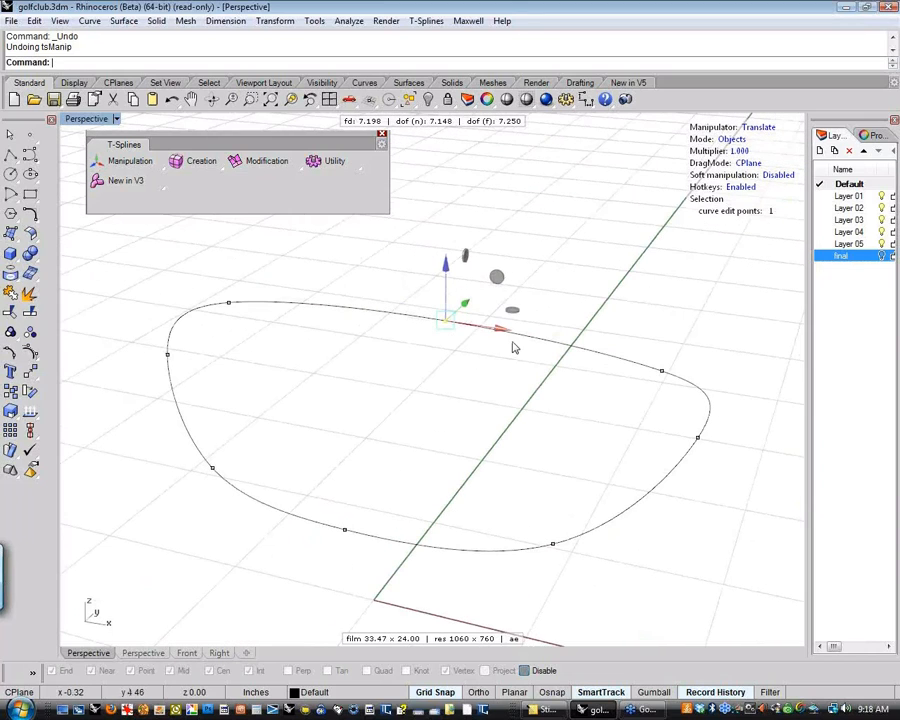
pyautogui.click(494, 280)
pyautogui.moveTo(487, 278)
pyautogui.mouseDown()
pyautogui.moveTo(473, 243)
pyautogui.moveTo(510, 318)
pyautogui.moveTo(527, 227)
pyautogui.moveTo(458, 253)
pyautogui.moveTo(494, 281)
pyautogui.mouseUp()
pyautogui.moveTo(632, 321); pyautogui.dragTo(488, 374, button='right')
pyautogui.moveTo(457, 367); pyautogui.dragTo(477, 354)
pyautogui.hotkey('ctrl', 'z')
pyautogui.moveTo(480, 357); pyautogui.dragTo(450, 267, button='right')
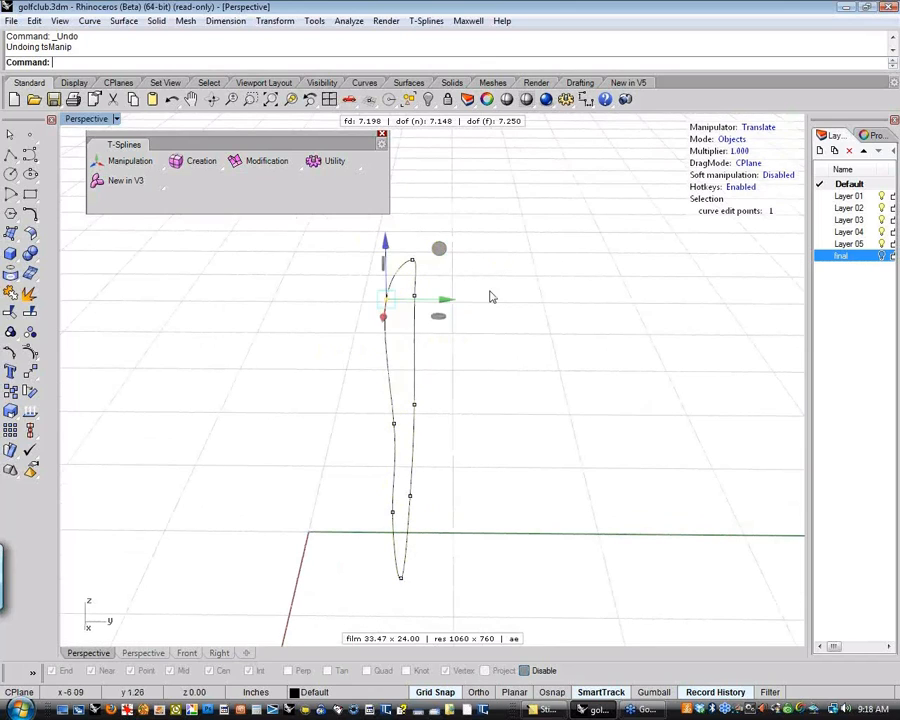
# Select two edit points on the upper edge, try scaling them in the horizontal plane with the Scale manipulator, and undo it
pyautogui.click(518, 386)
pyautogui.moveTo(536, 386); pyautogui.dragTo(410, 283, button='right')
pyautogui.click(431, 319)
pyautogui.keyDown('shift'); pyautogui.click(620, 390); pyautogui.keyUp('shift')
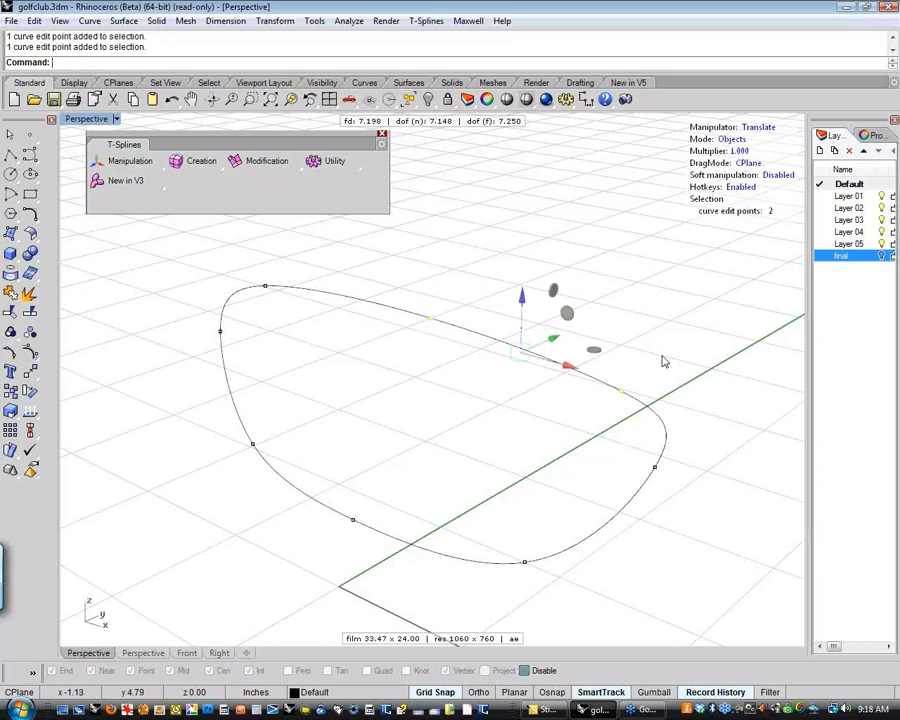
pyautogui.click(758, 128)
pyautogui.click(760, 129)
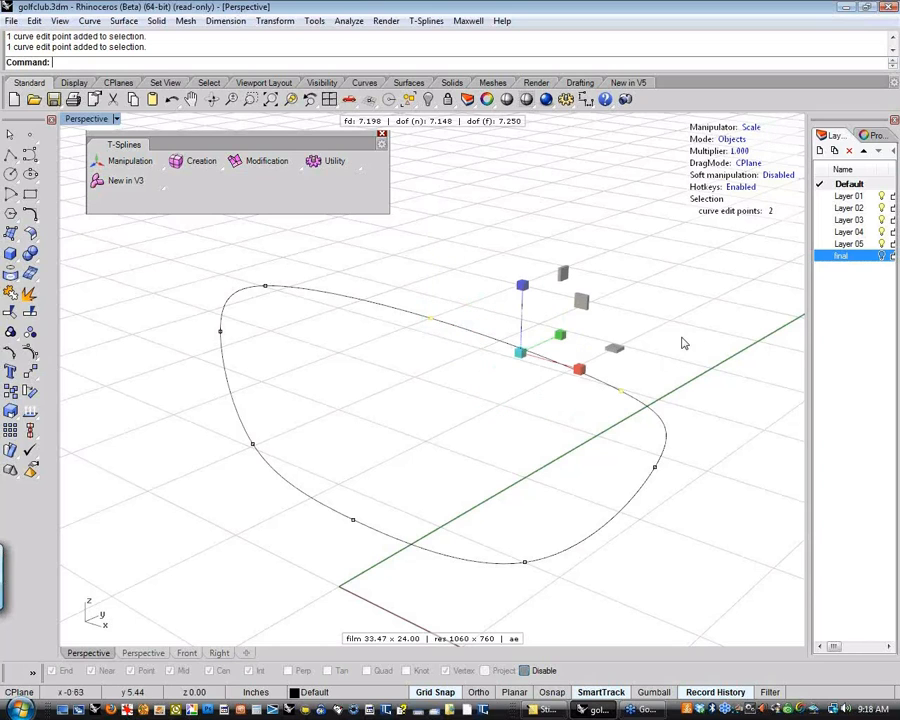
pyautogui.moveTo(683, 342); pyautogui.dragTo(608, 391, button='right')
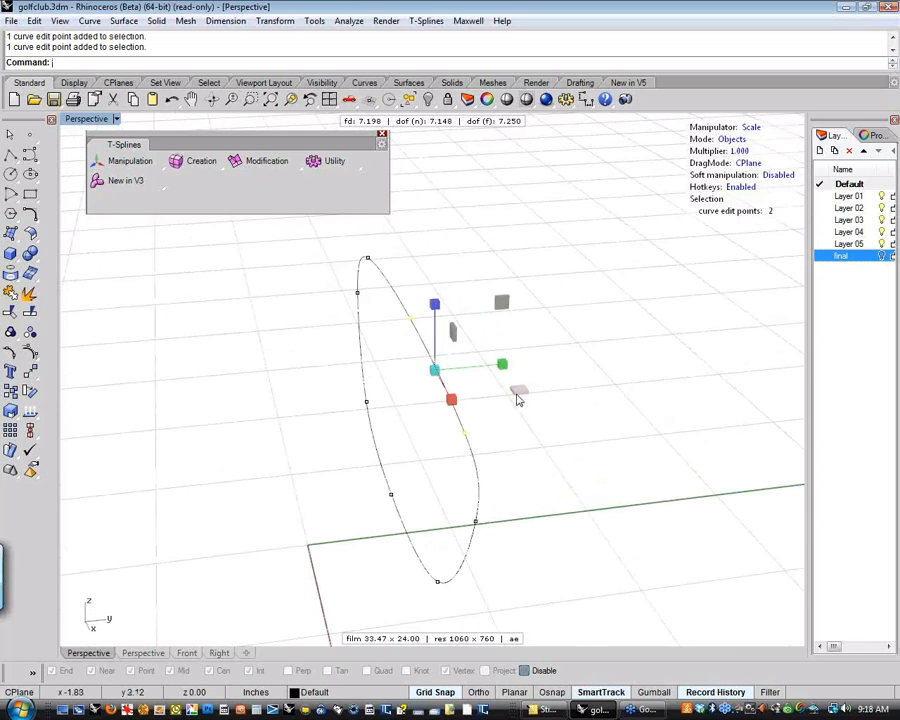
pyautogui.moveTo(516, 392)
pyautogui.mouseDown()
pyautogui.moveTo(482, 382)
pyautogui.moveTo(519, 402)
pyautogui.mouseUp()
pyautogui.hotkey('ctrl', 'z')
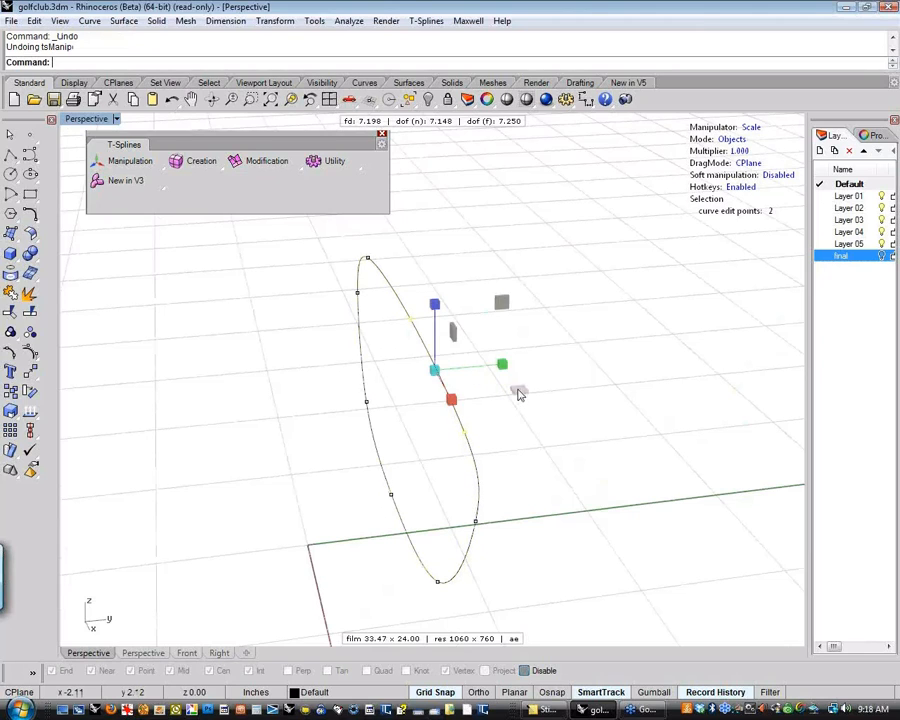
# Try the vertical planar scale handles on the two edit points and clear the selection
pyautogui.moveTo(500, 302); pyautogui.dragTo(466, 340)
pyautogui.moveTo(577, 382); pyautogui.dragTo(640, 368, button='right')
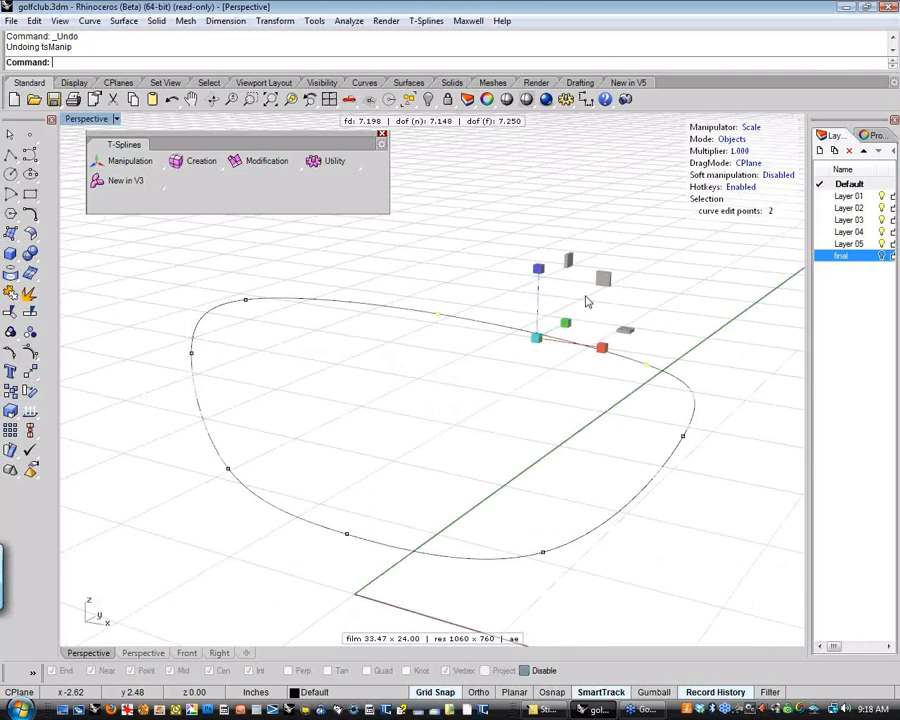
pyautogui.moveTo(601, 281); pyautogui.dragTo(597, 291)
pyautogui.click(699, 326)
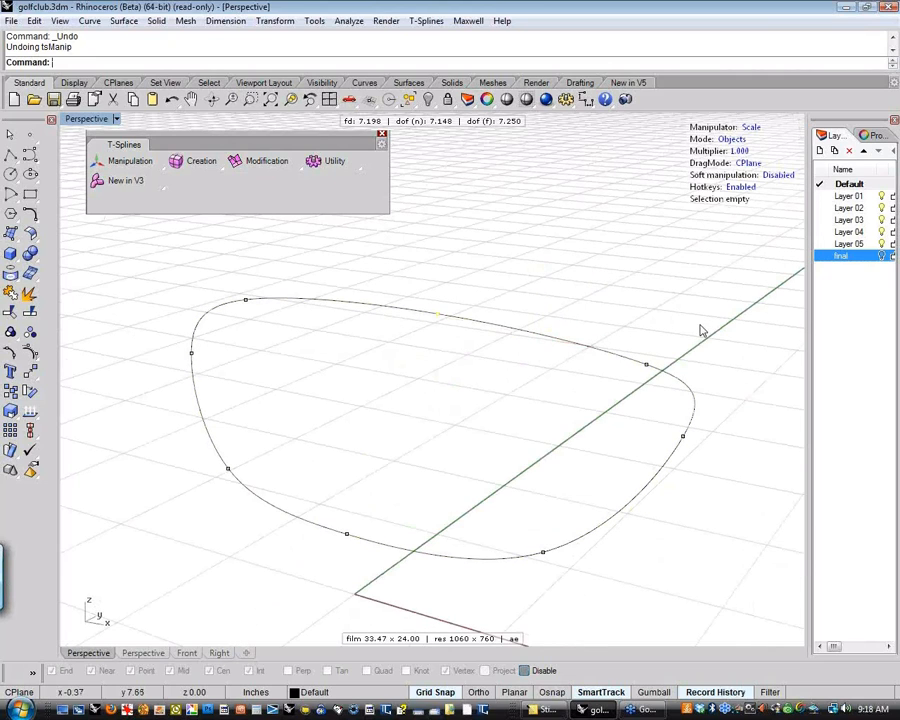
# Select the middle edit point of the upper edge and set the manipulator to Rotate
pyautogui.moveTo(706, 330); pyautogui.dragTo(630, 321, button='right')
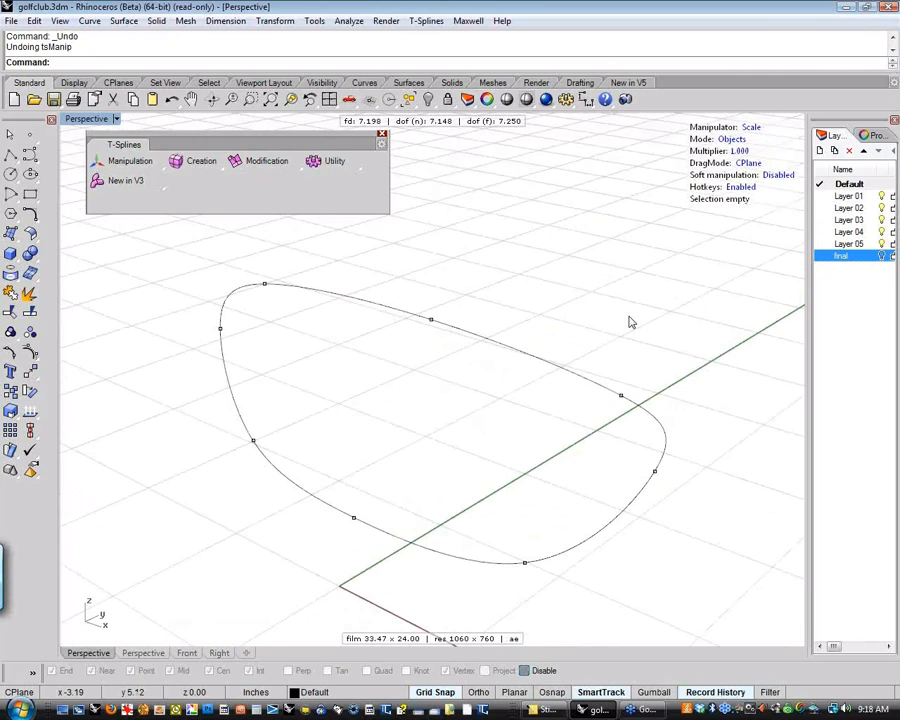
pyautogui.click(431, 319)
pyautogui.moveTo(431, 319); pyautogui.dragTo(540, 410, button='right')
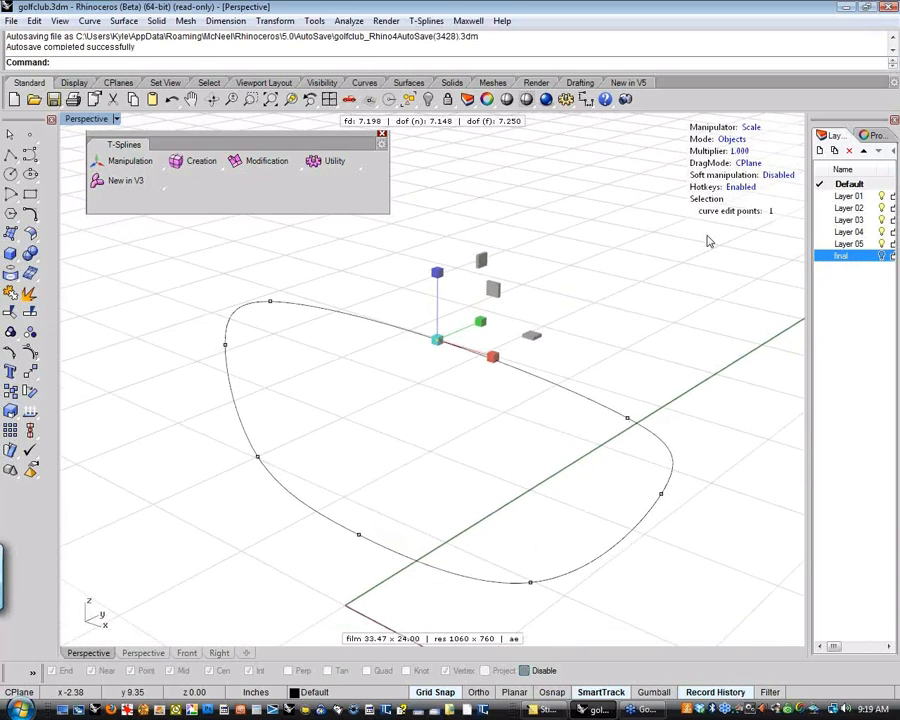
pyautogui.click(752, 128)
pyautogui.click(760, 131)
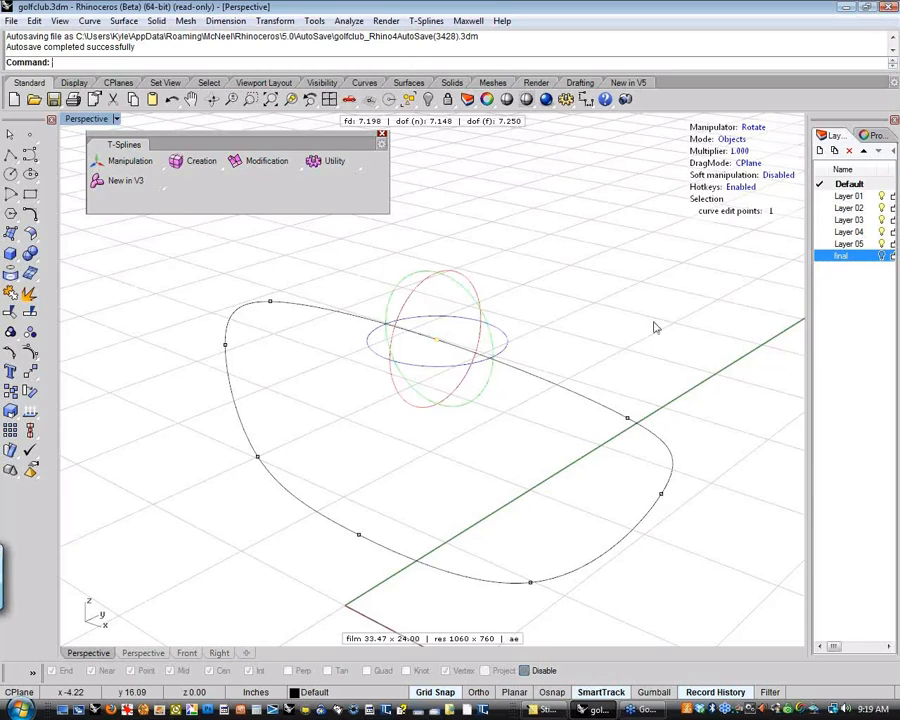
pyautogui.keyDown('shift'); pyautogui.moveTo(591, 363); pyautogui.dragTo(511, 370, button='right'); pyautogui.keyUp('shift')
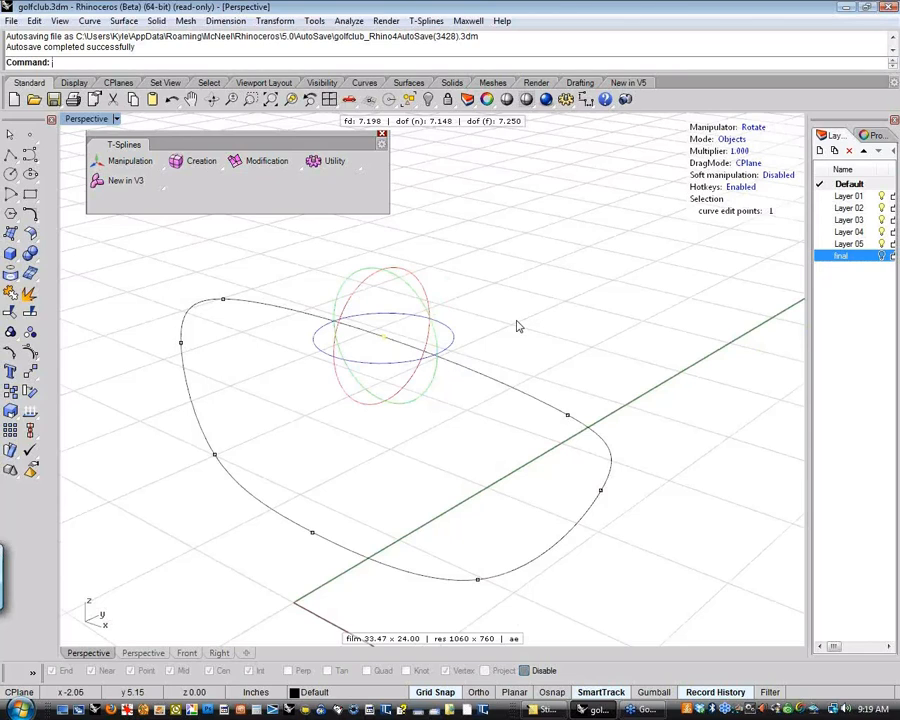
# Enable object snaps including Knot, set the manipulator's pivot on the outline's upper edge away from the selected point, and deselect
pyautogui.press('t')
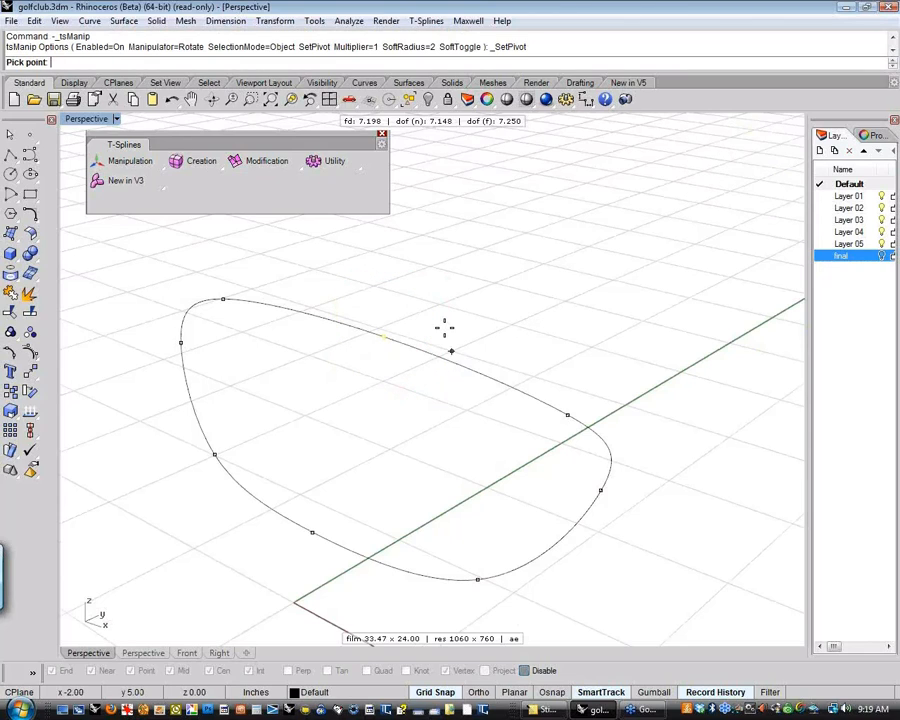
pyautogui.click(527, 671)
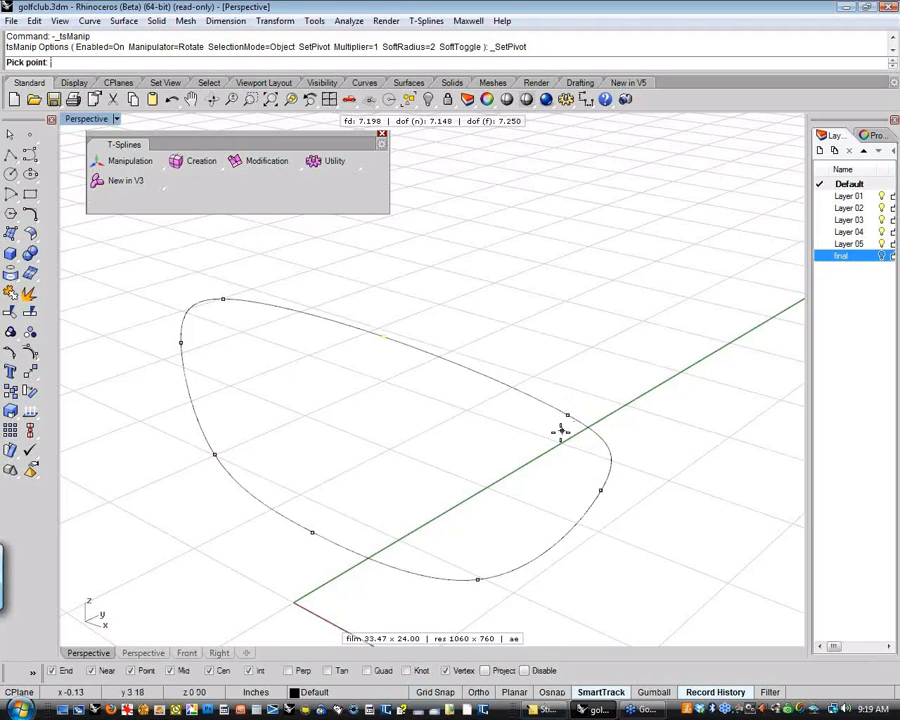
pyautogui.click(407, 671)
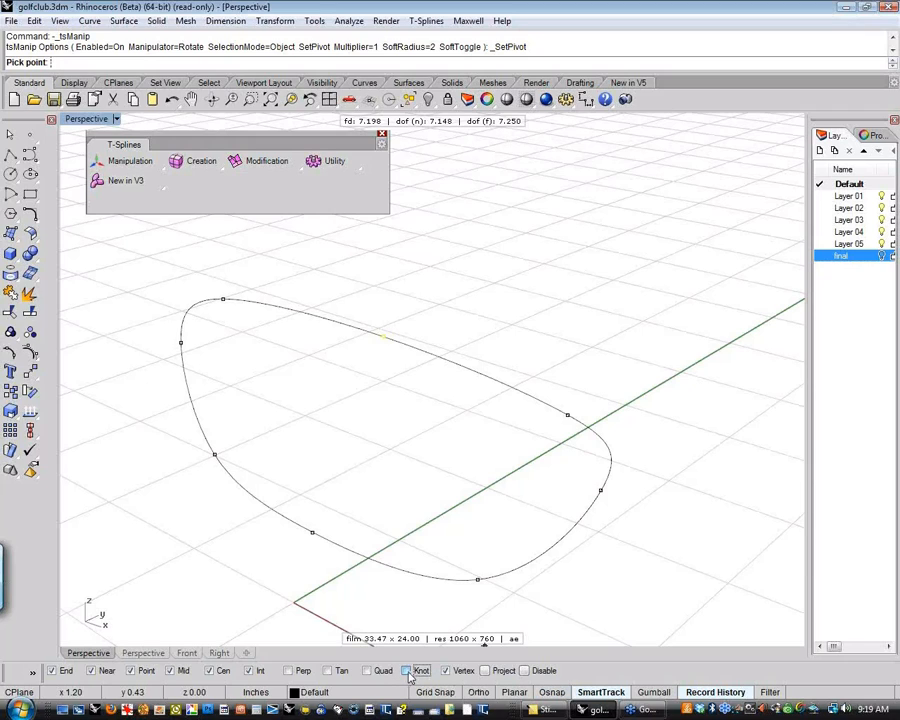
pyautogui.click(567, 414)
pyautogui.moveTo(566, 418); pyautogui.dragTo(504, 464, button='right')
pyautogui.press('Escape')
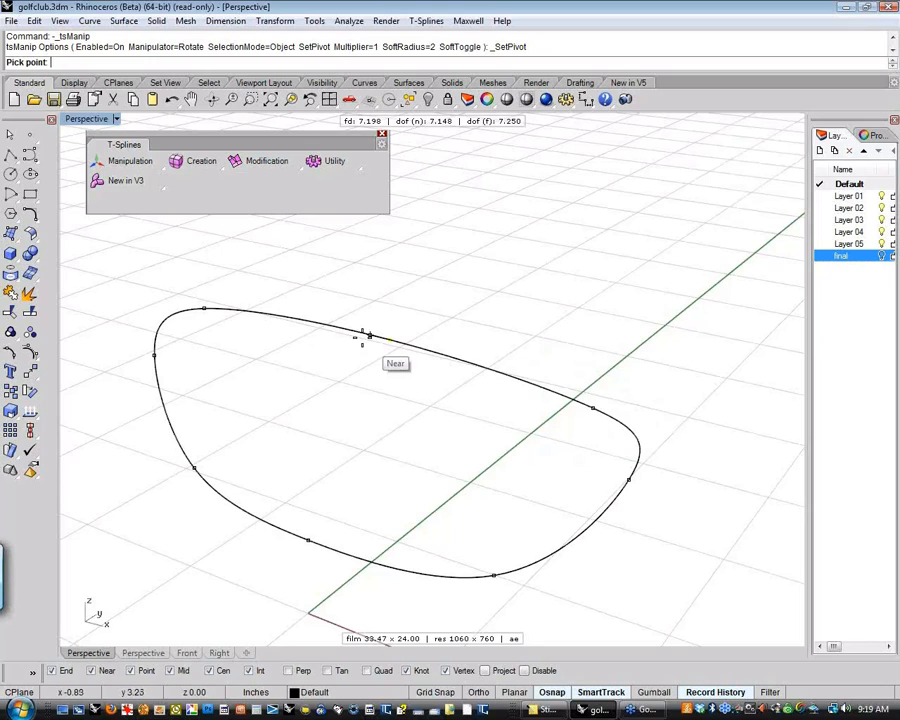
pyautogui.click(270, 313)
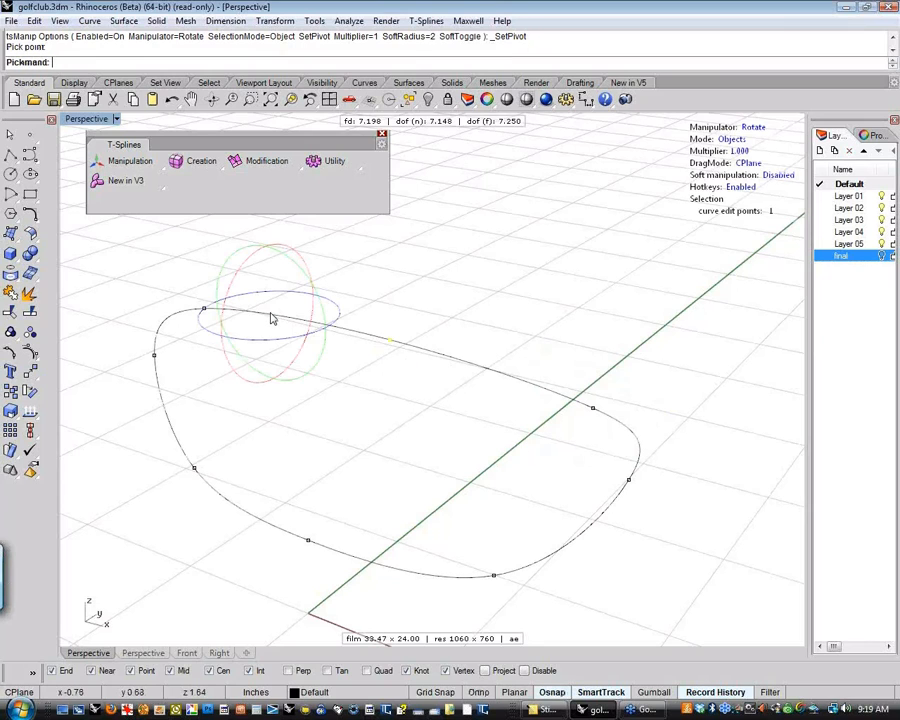
pyautogui.moveTo(381, 403); pyautogui.dragTo(410, 398, button='right')
pyautogui.click(321, 410)
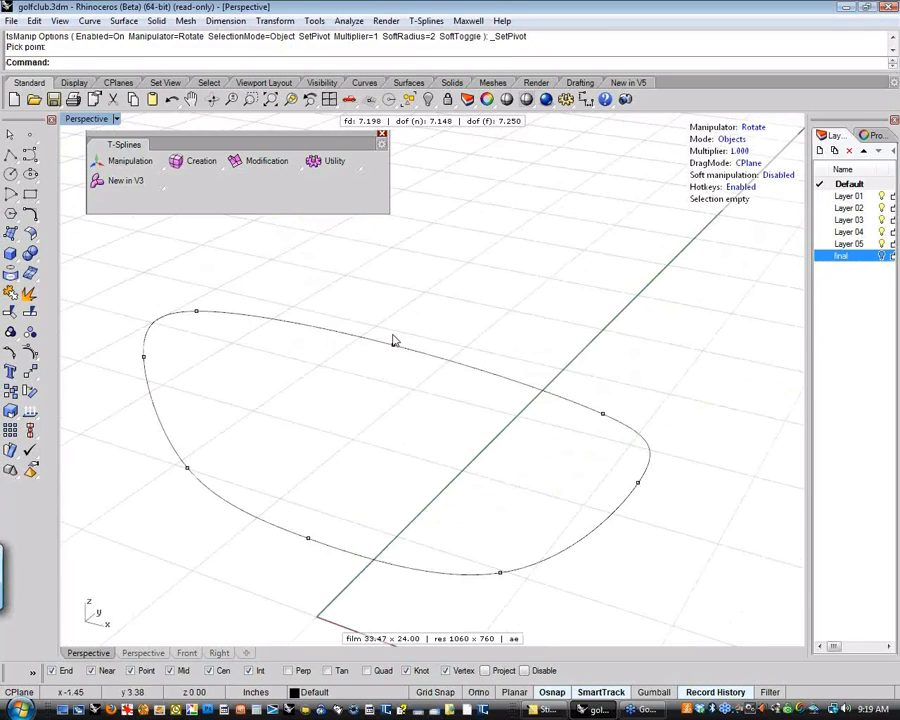
# Select the edit point at the outline's toe end, set its pivot on the edit point at the opposite end, and deselect
pyautogui.click(197, 311)
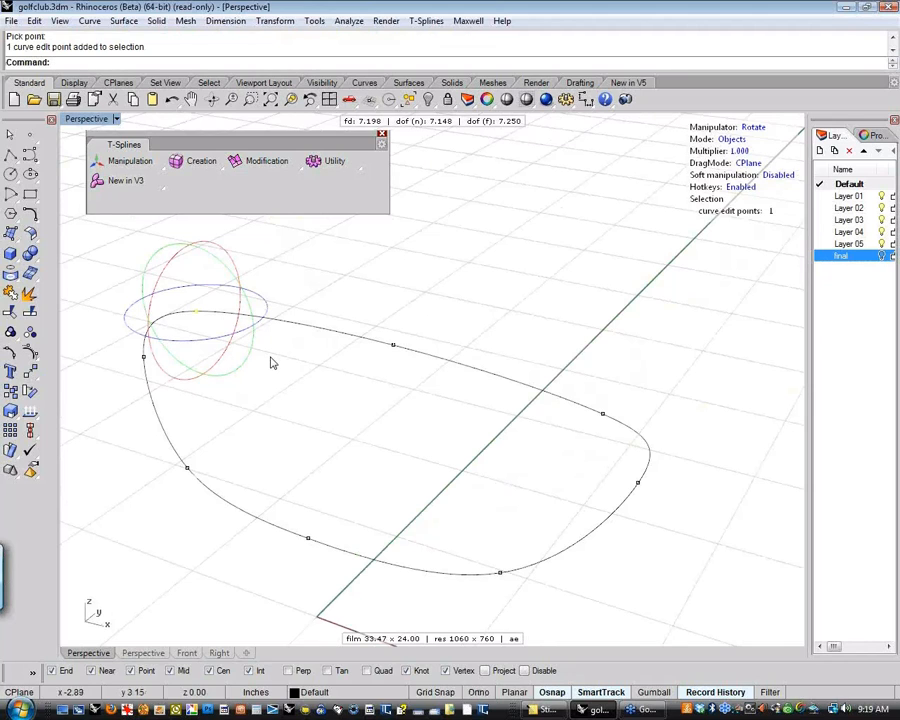
pyautogui.moveTo(158, 269); pyautogui.dragTo(213, 320)
pyautogui.keyDown('shift'); pyautogui.moveTo(261, 366); pyautogui.dragTo(342, 400, button='right'); pyautogui.keyUp('shift')
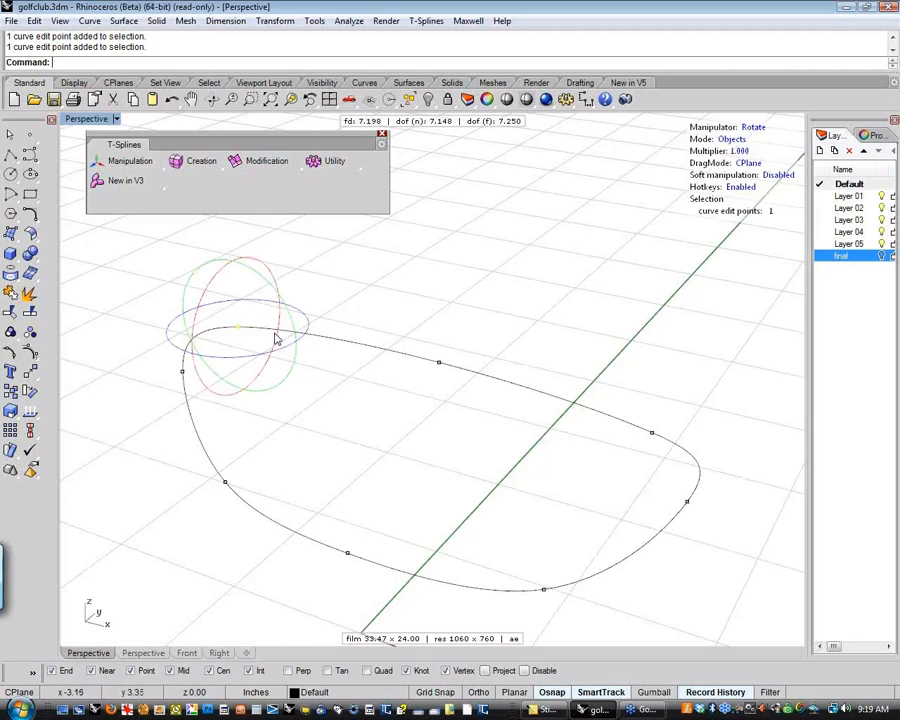
pyautogui.press('t')
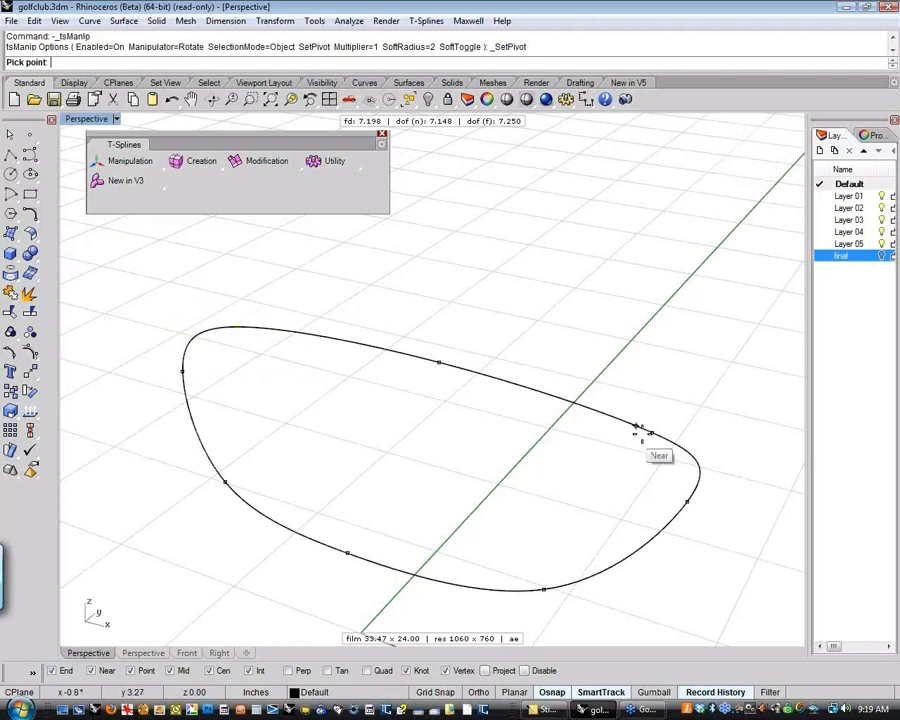
pyautogui.click(650, 432)
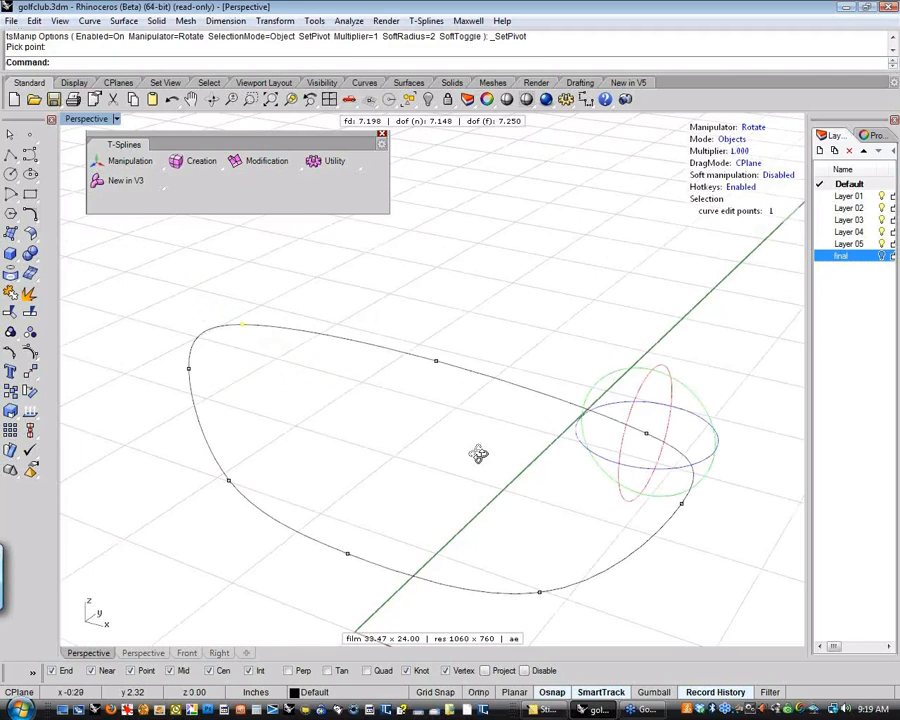
pyautogui.moveTo(478, 455); pyautogui.dragTo(646, 259, button='right')
pyautogui.click(646, 259)
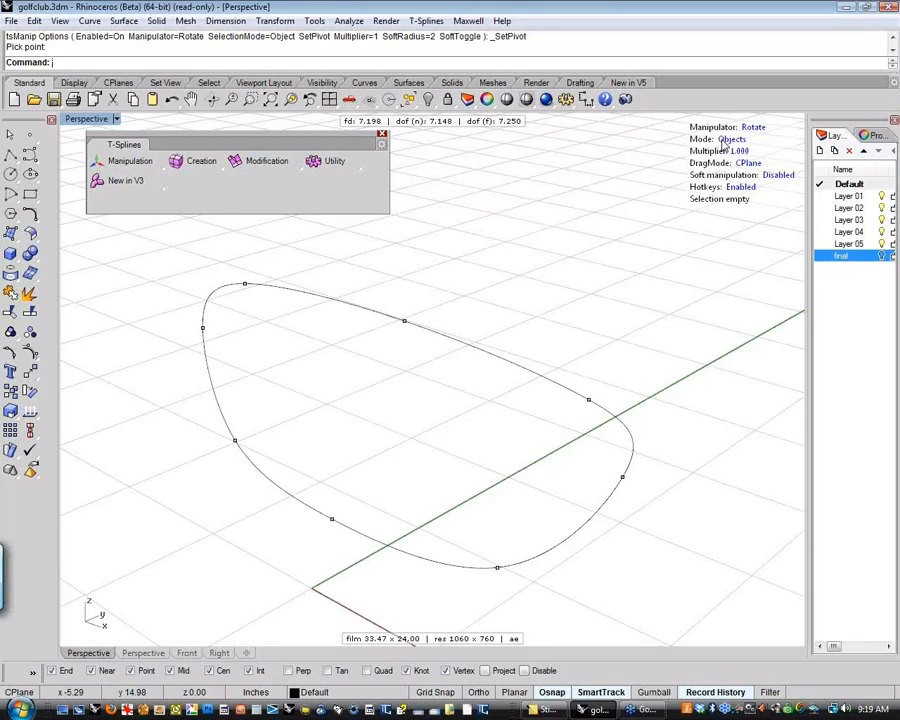
# Show the club head on the final layer and switch the T-Splines selection mode to Verts with the manipulator hidden
pyautogui.click(883, 256)
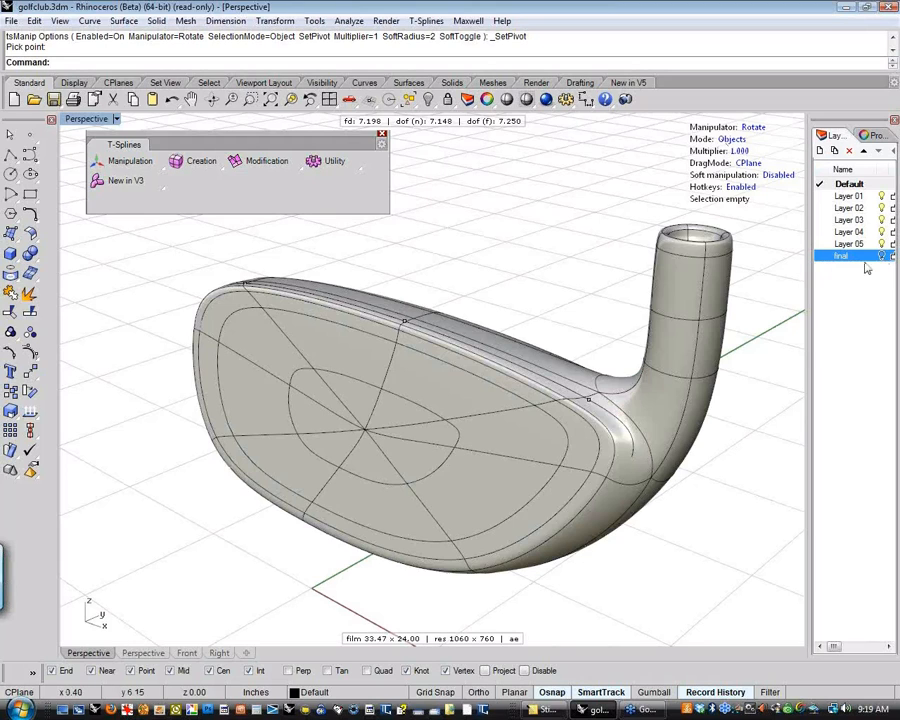
pyautogui.keyDown('shift'); pyautogui.moveTo(509, 272); pyautogui.dragTo(465, 286, button='right'); pyautogui.keyUp('shift')
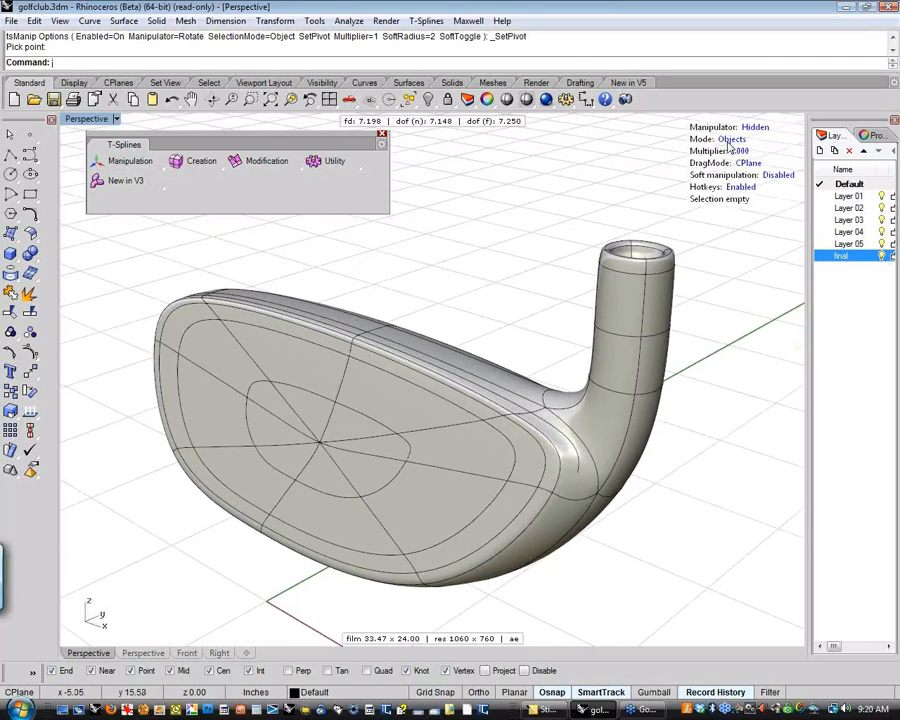
pyautogui.click(629, 249)
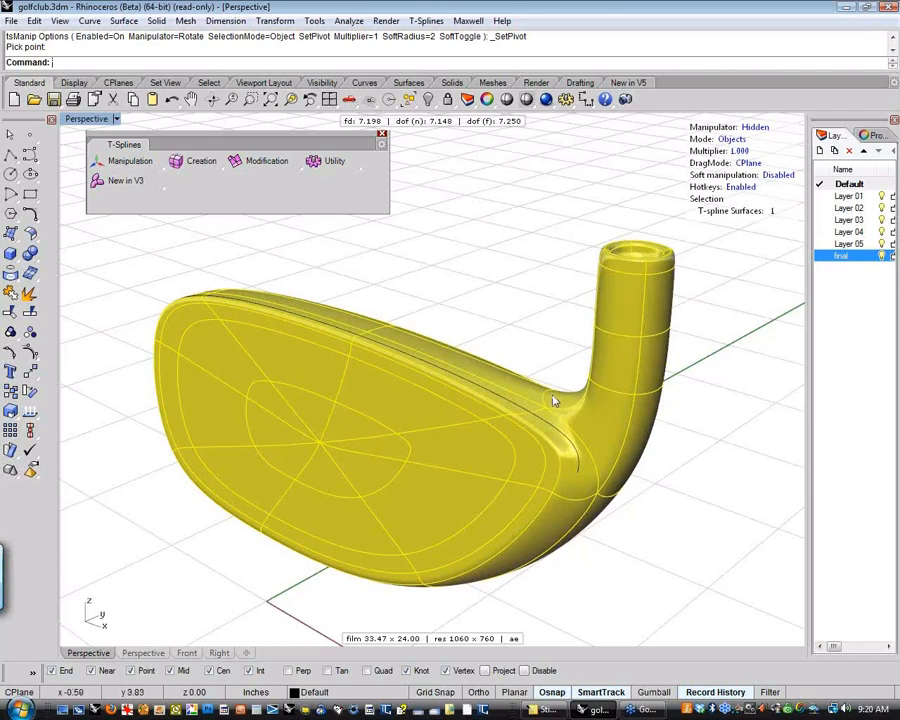
pyautogui.click(727, 139)
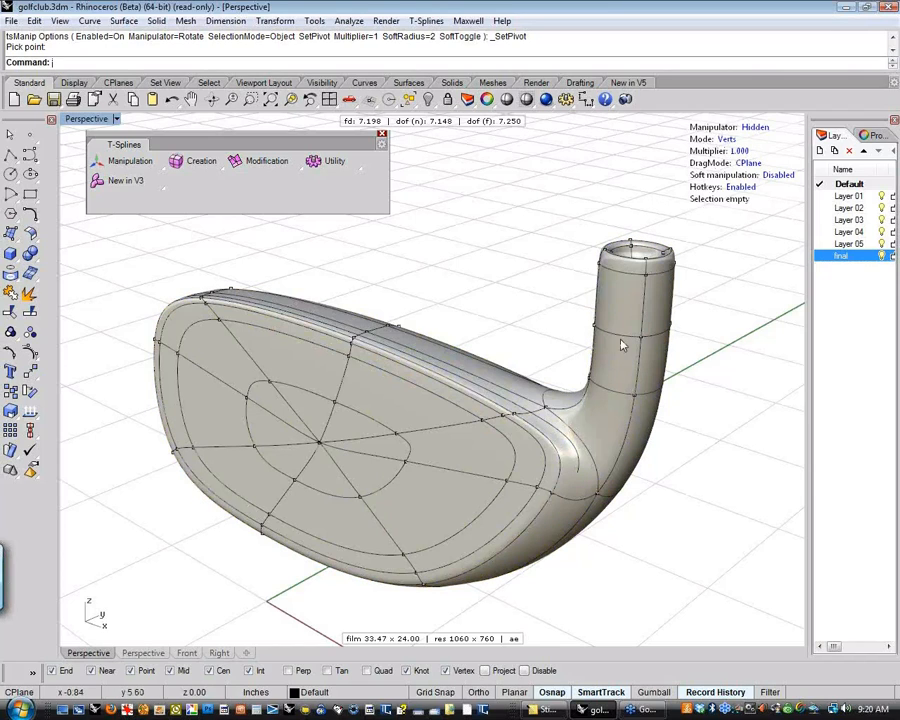
# Select three vertices on the upper part of the club face and set the manipulator to Translate
pyautogui.click(482, 427)
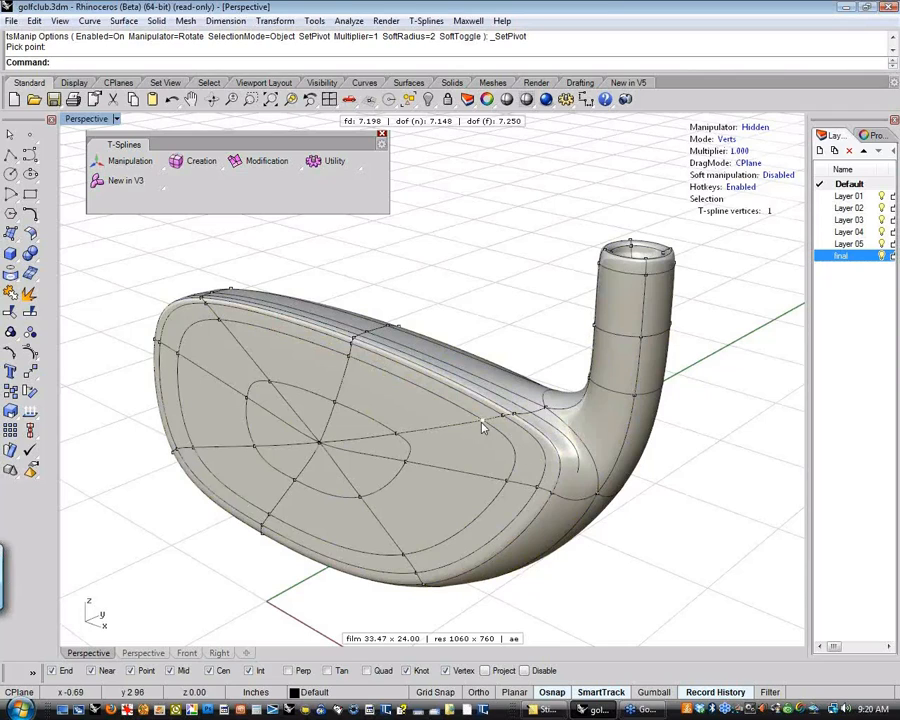
pyautogui.keyDown('shift'); pyautogui.click(334, 403); pyautogui.keyUp('shift')
pyautogui.click(755, 128)
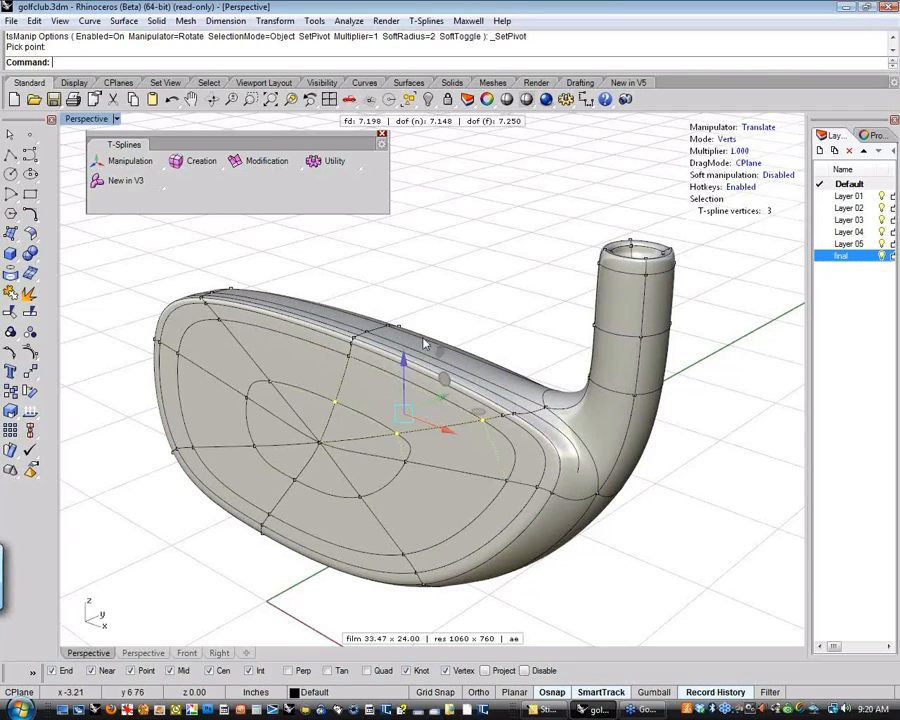
# Switch the selection mode to Edges, clear the selection, and select single edges around the upper heel-side face patch
pyautogui.click(729, 140)
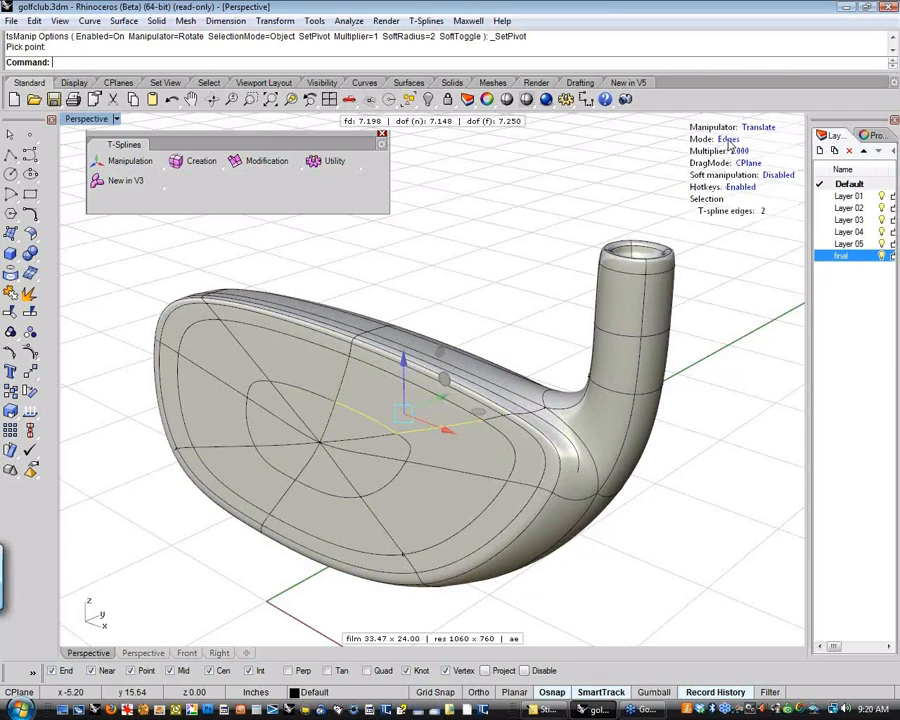
pyautogui.press('Escape')
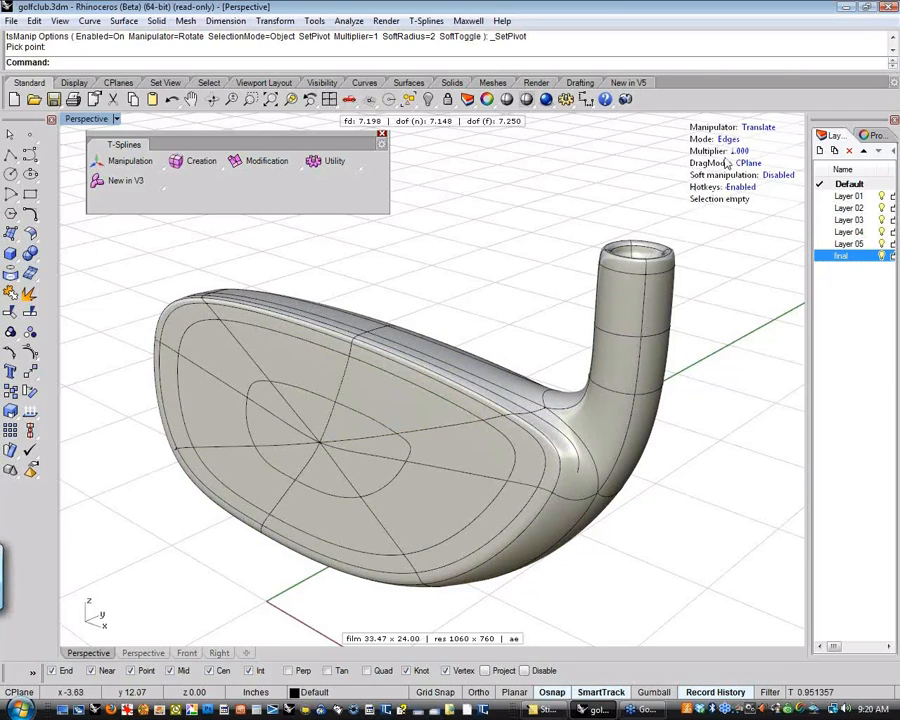
pyautogui.click(460, 430)
pyautogui.click(381, 426)
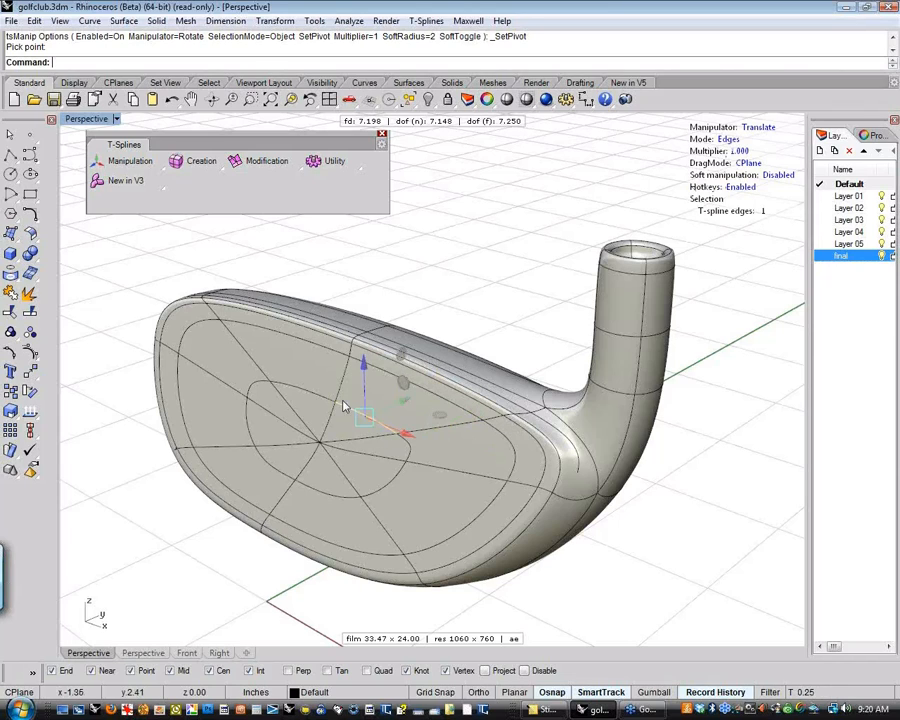
pyautogui.click(342, 399)
pyautogui.click(369, 364)
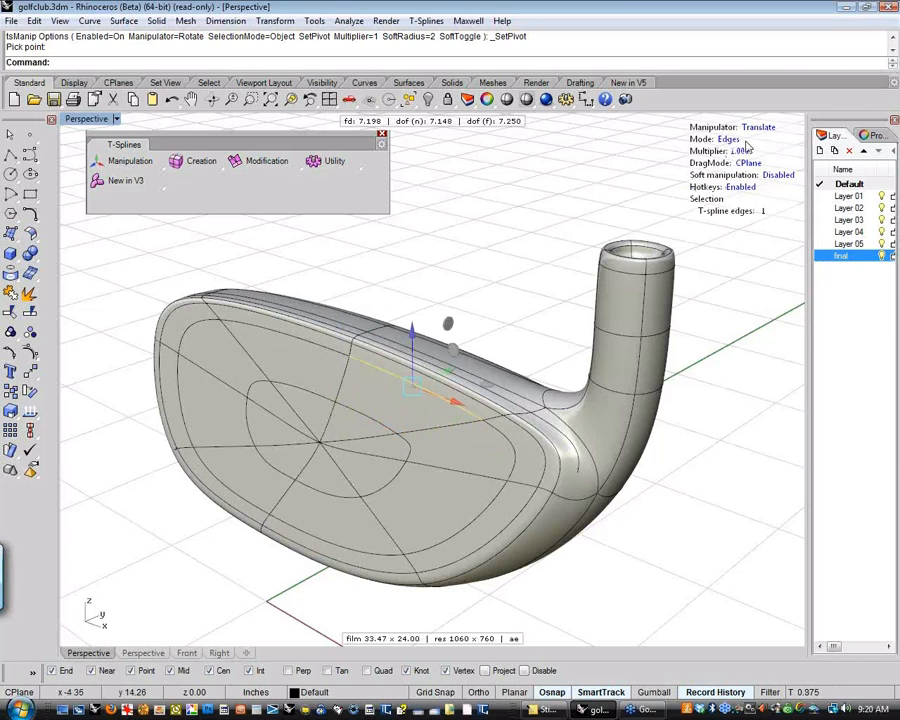
# Switch the selection mode to Faces, select the upper heel-side patch of the club face, and deselect it
pyautogui.click(729, 141)
pyautogui.click(408, 360)
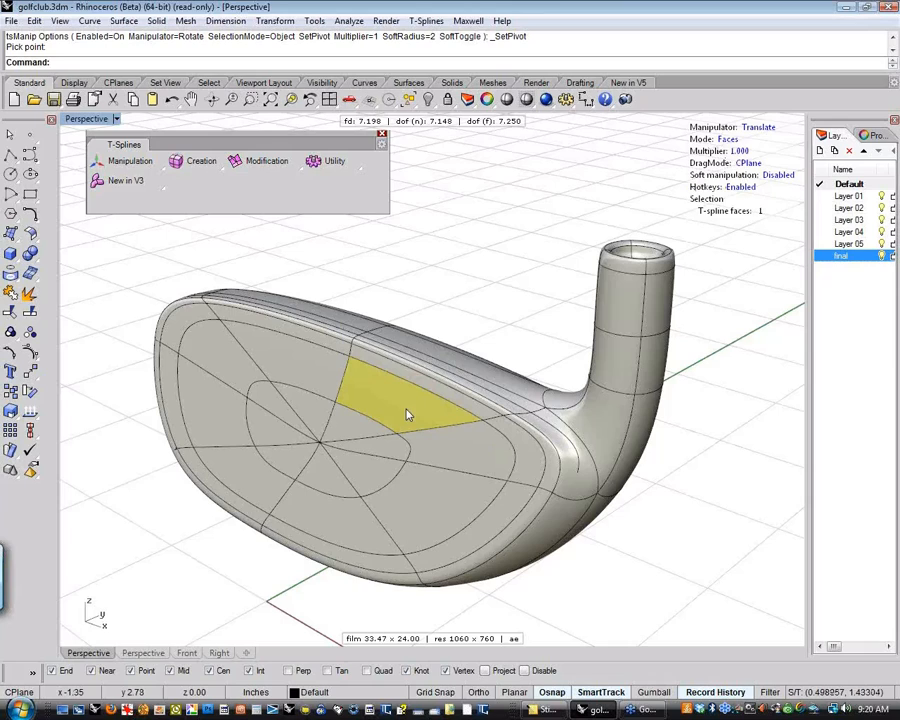
pyautogui.click(502, 315)
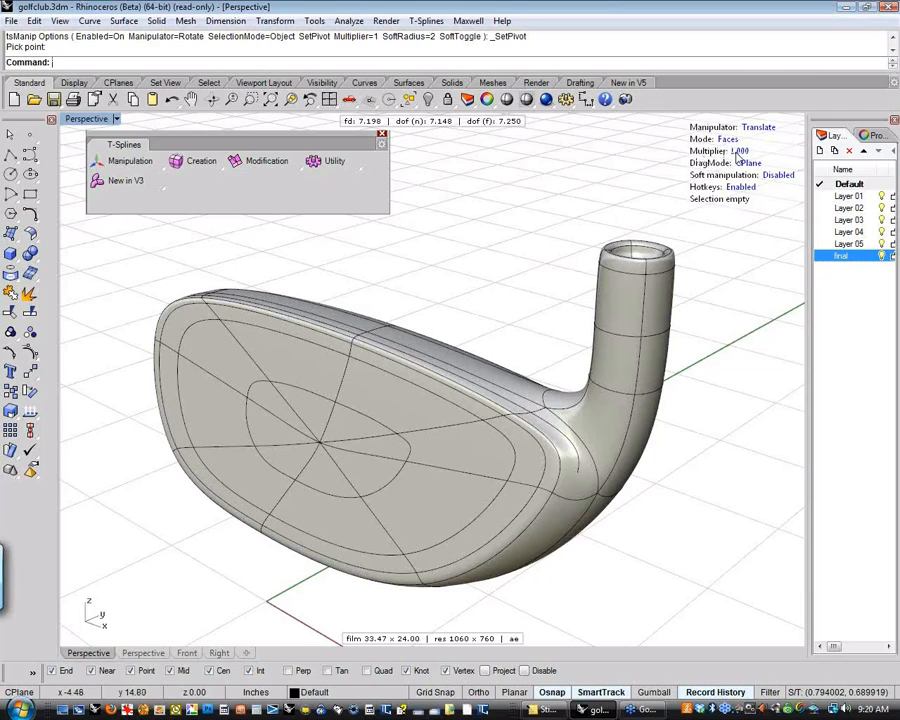
# Try to pull the upper heel-side patch of the club face outward, and undo the move
pyautogui.click(351, 395)
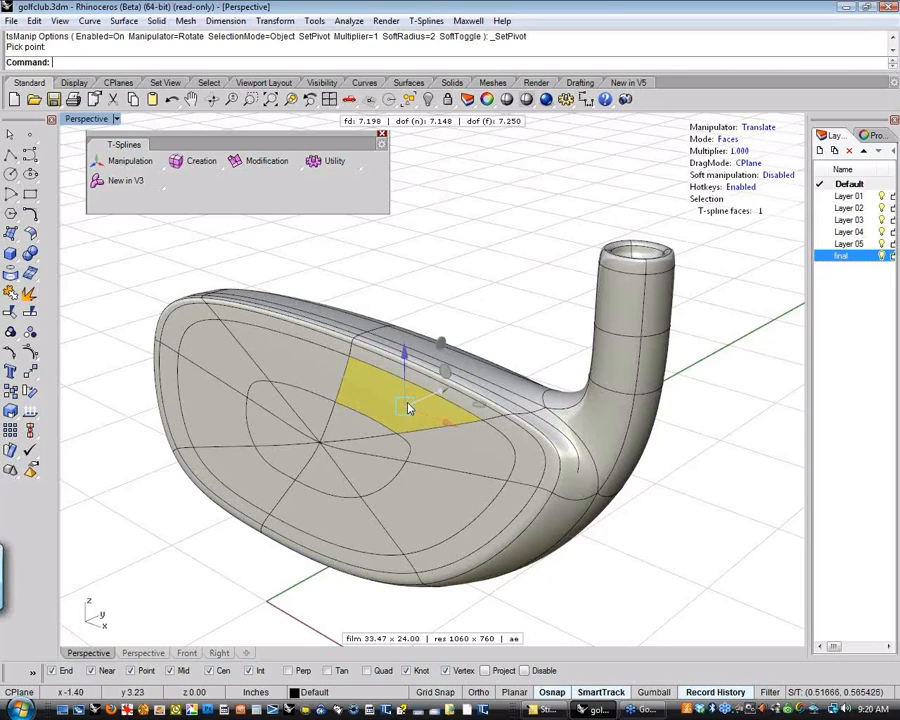
pyautogui.moveTo(408, 407); pyautogui.dragTo(392, 416)
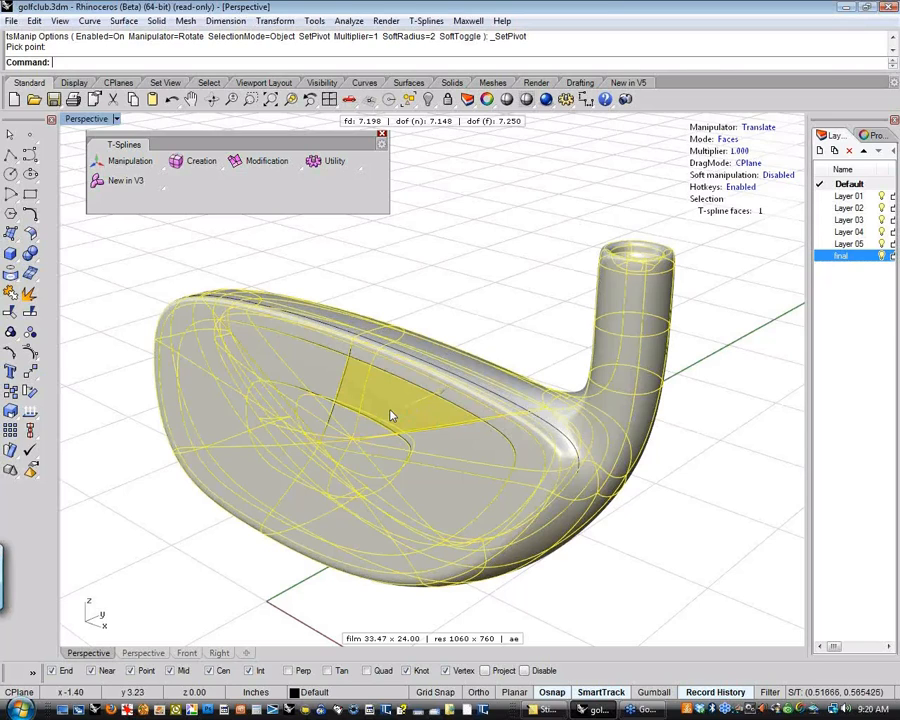
pyautogui.moveTo(374, 425); pyautogui.dragTo(371, 427)
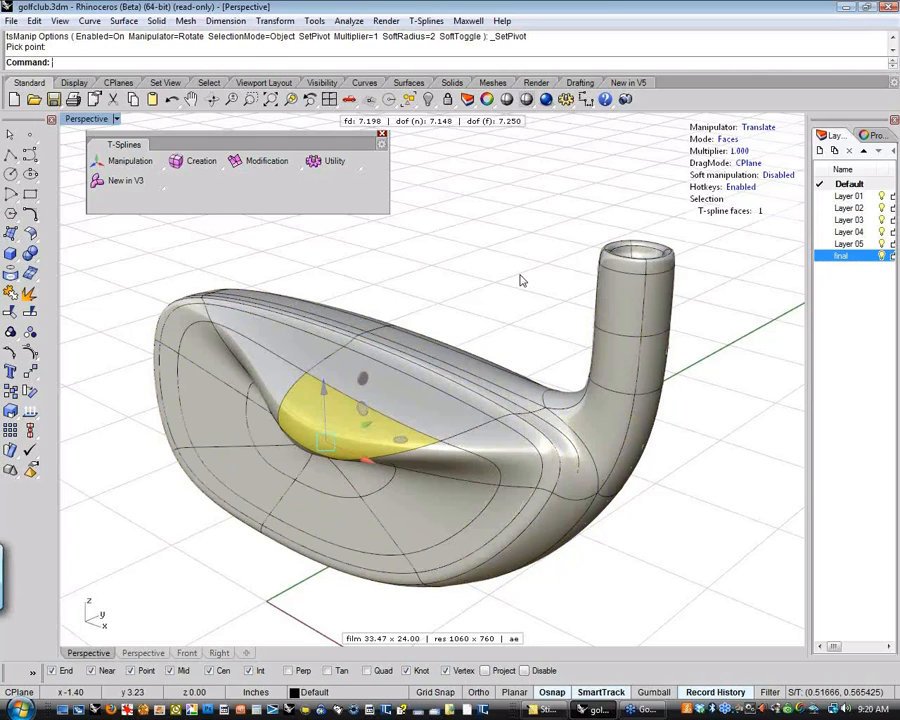
pyautogui.hotkey('ctrl', 'z')
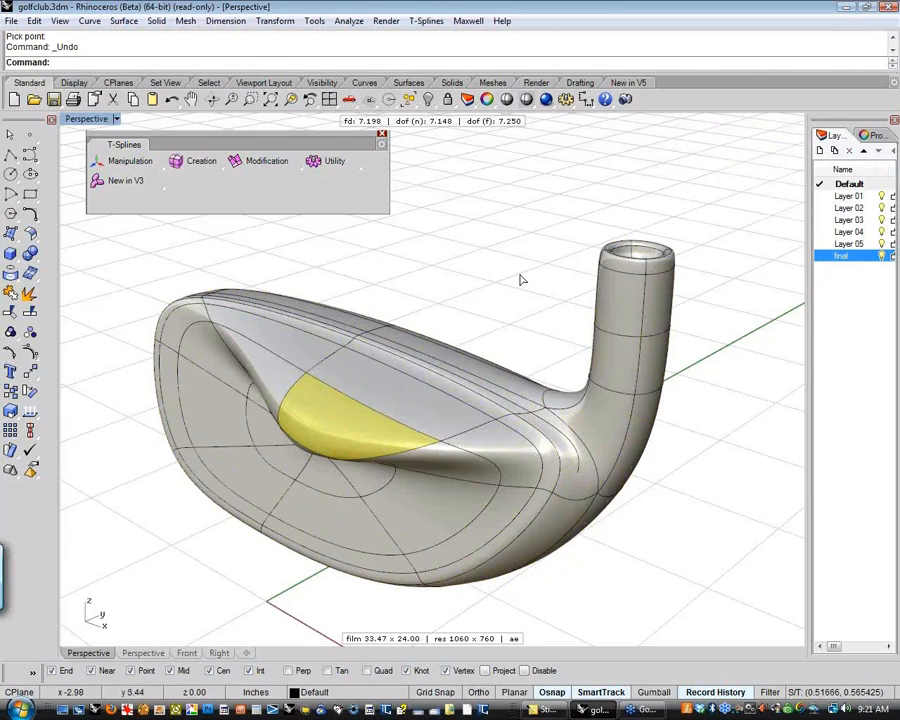
pyautogui.click(492, 210)
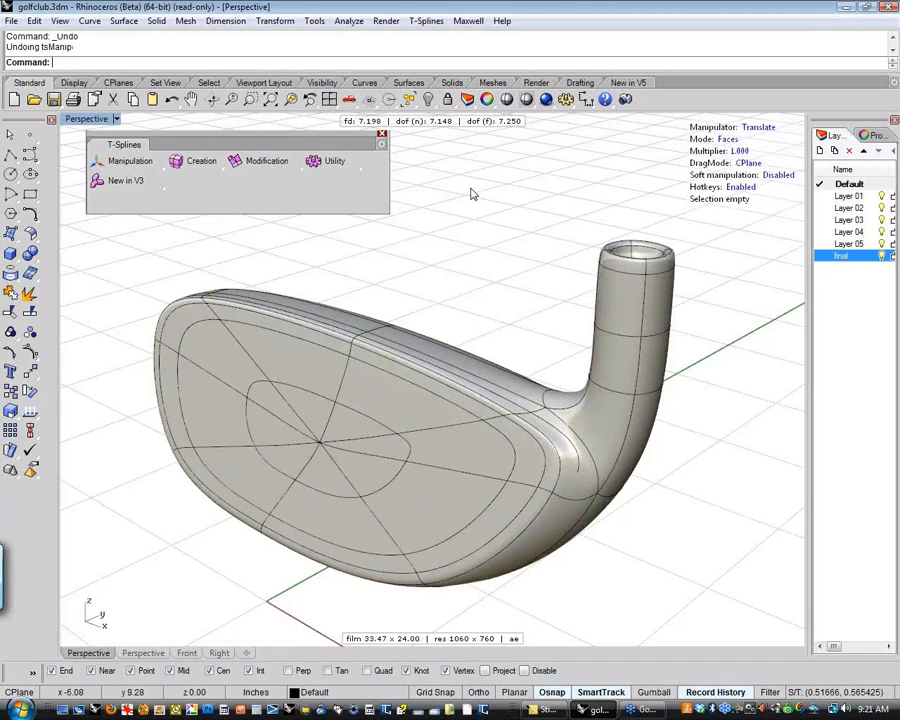
# Review the T-Splines display options without changing them, and set the T-Splines meshing preset to Medium with nothing selected
pyautogui.click(426, 21)
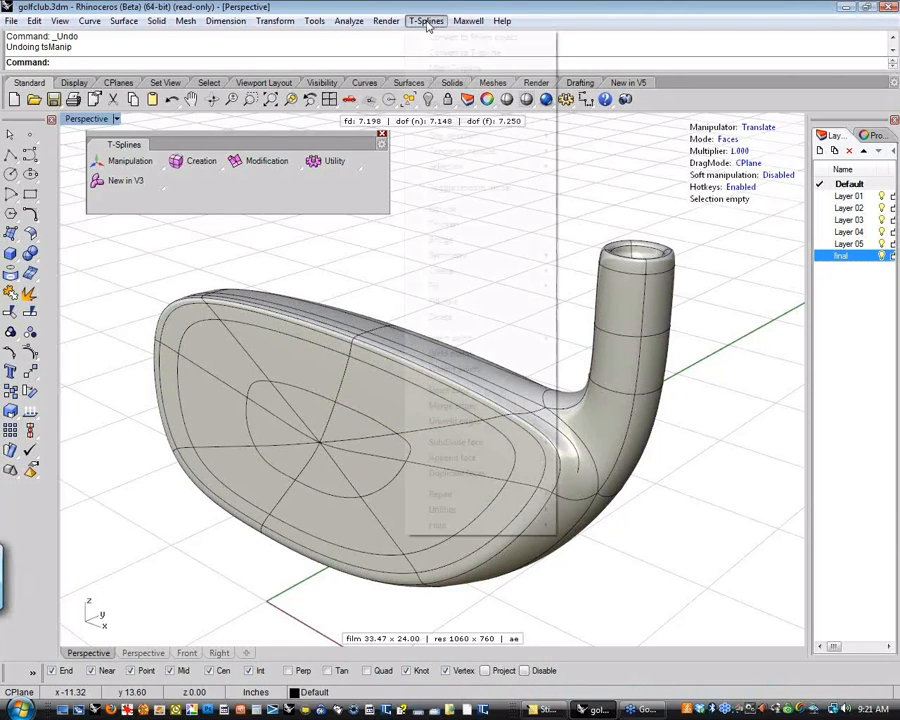
pyautogui.moveTo(446, 526)
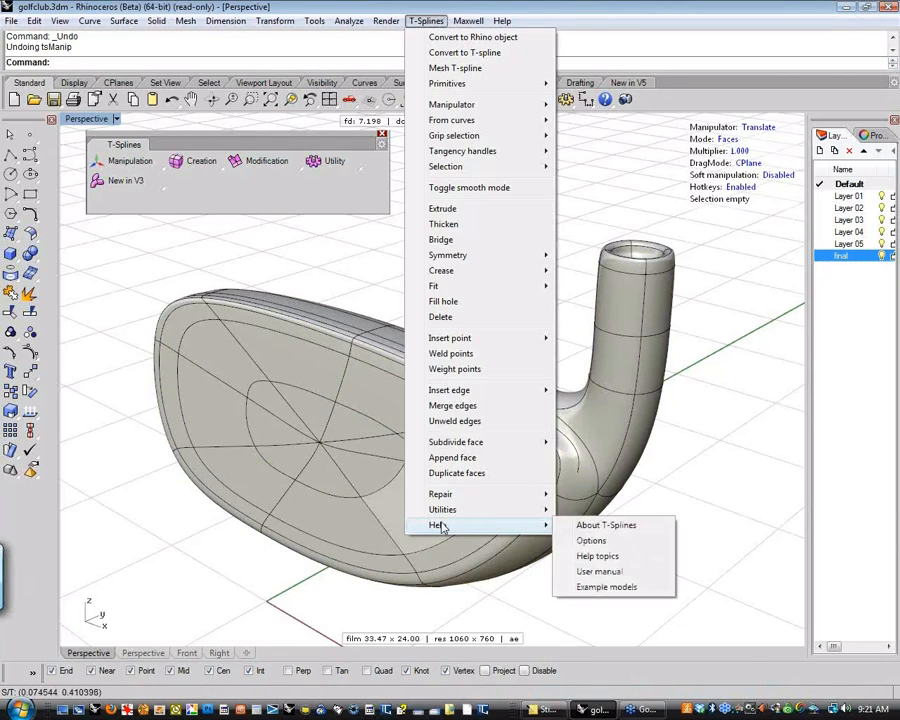
pyautogui.click(613, 542)
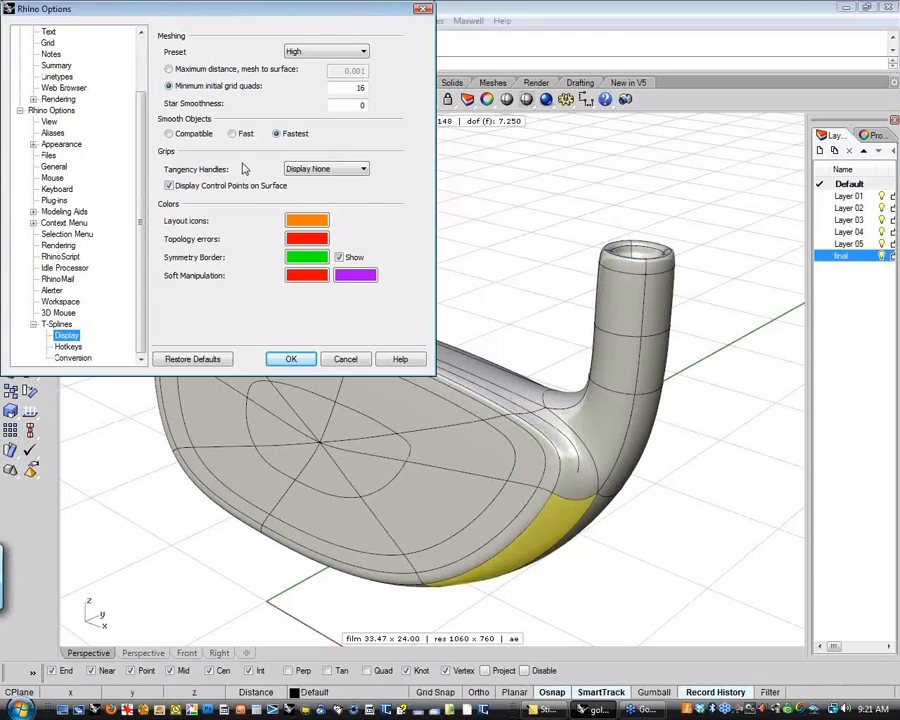
pyautogui.click(343, 360)
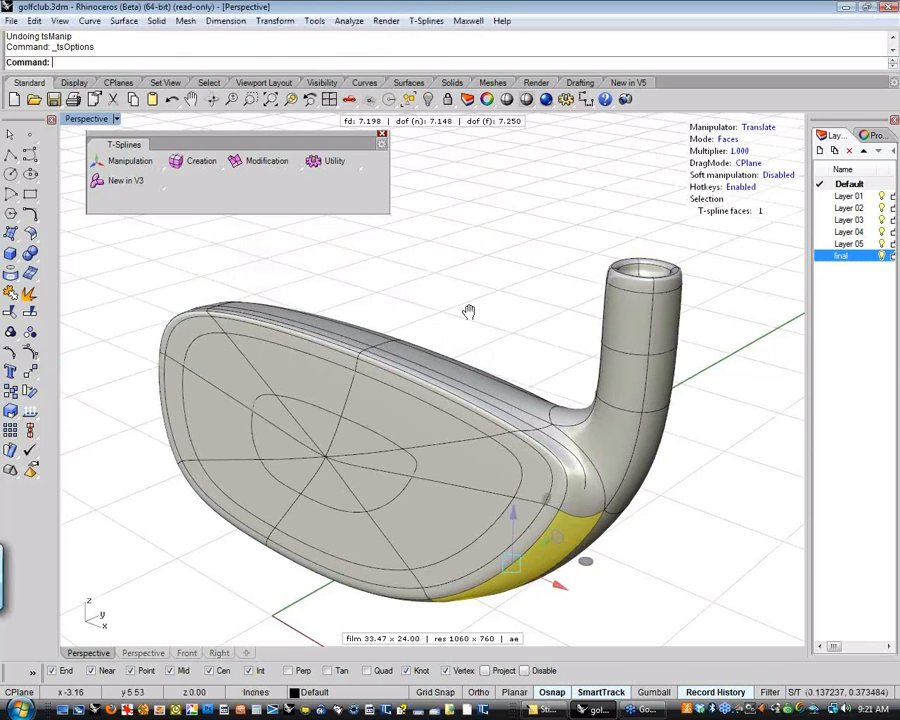
pyautogui.moveTo(468, 312); pyautogui.dragTo(414, 350, button='right')
pyautogui.click(490, 298)
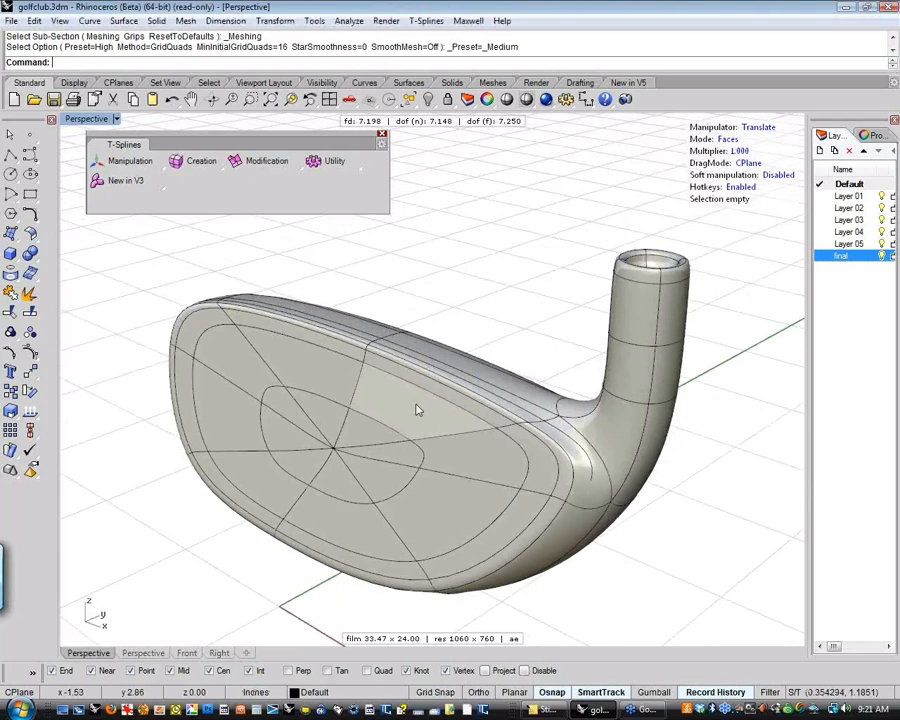
# Test pulling the same club face patch outward with the Medium meshing preset, and undo the move
pyautogui.click(418, 354)
pyautogui.click(404, 416)
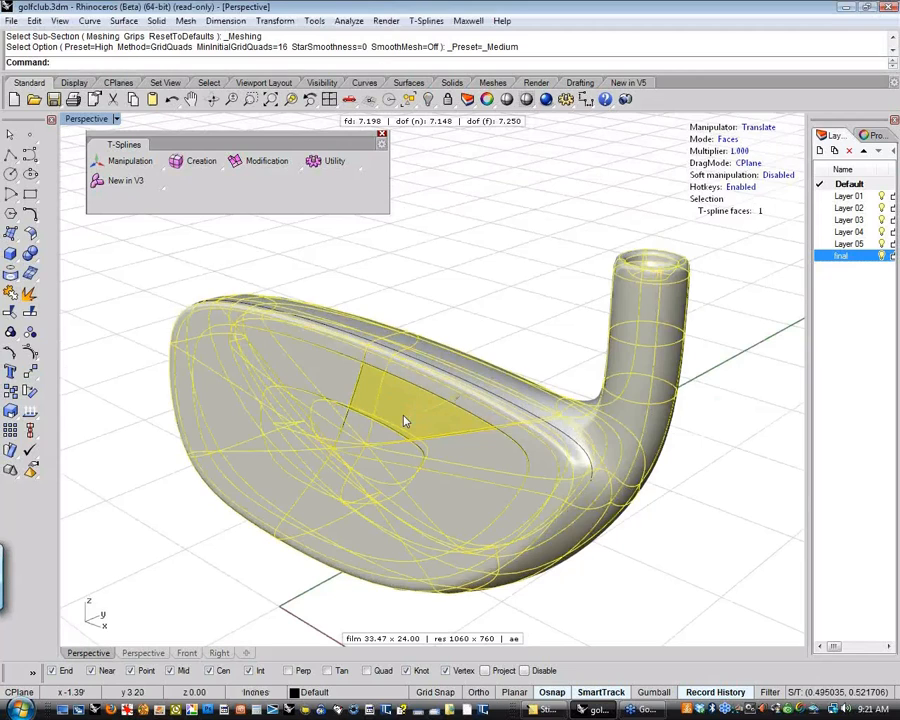
pyautogui.moveTo(404, 421); pyautogui.dragTo(404, 421)
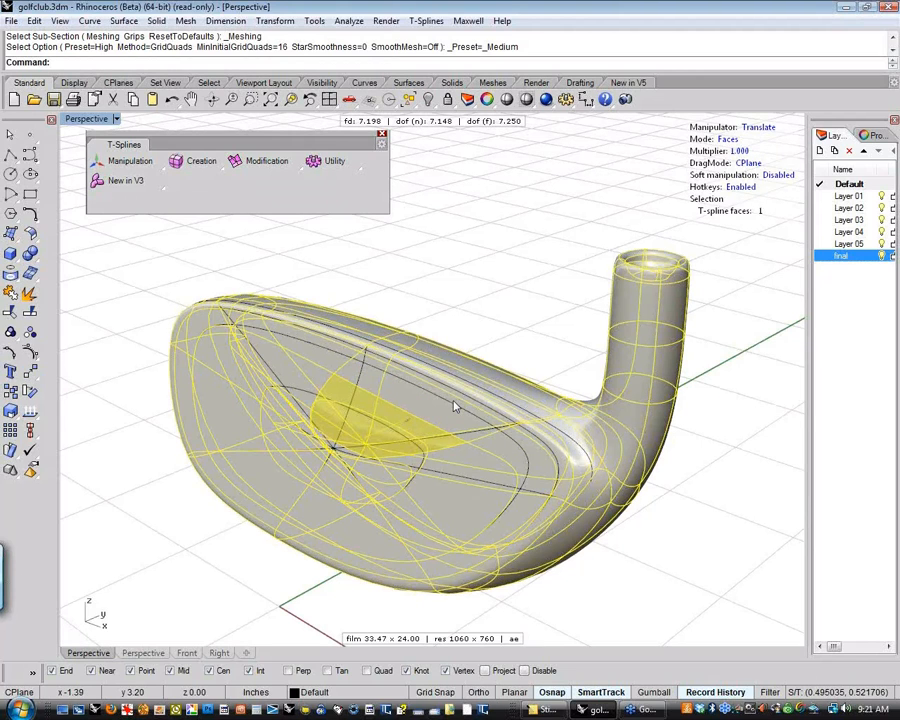
pyautogui.hotkey('ctrl', 'z')
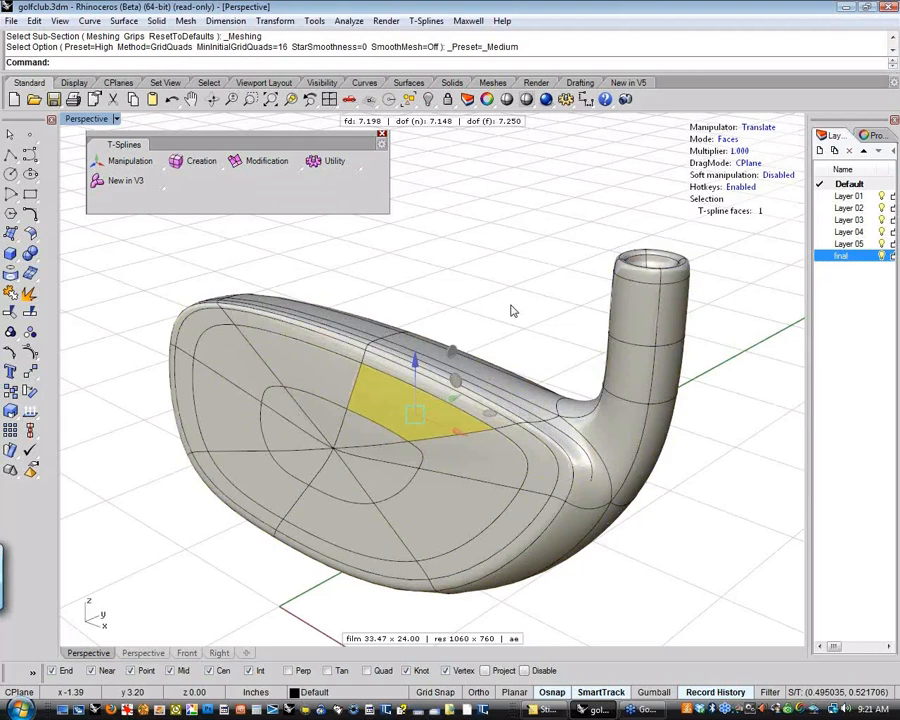
pyautogui.click(546, 283)
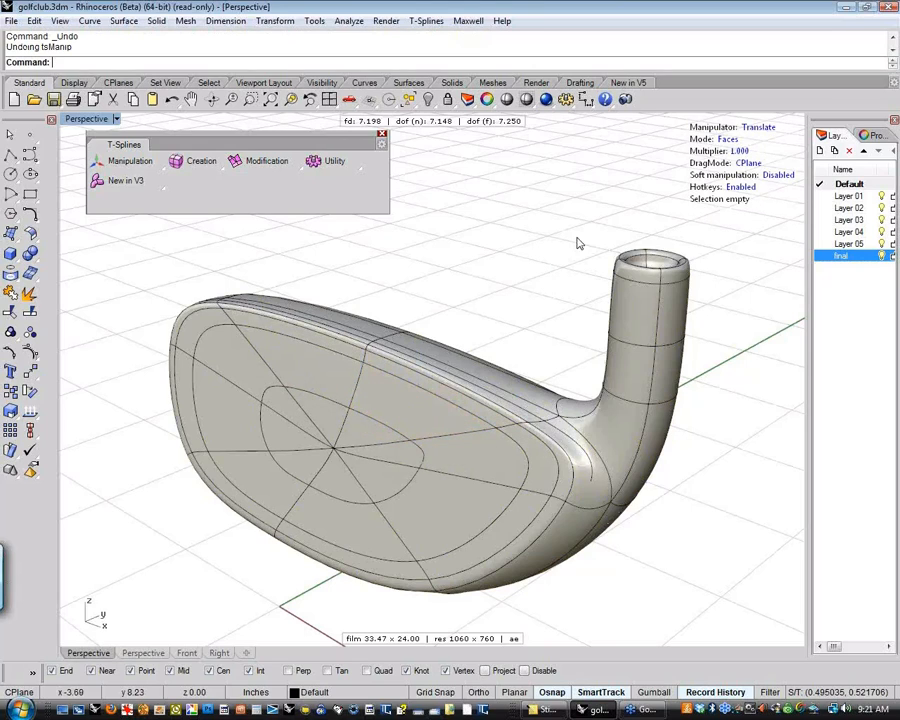
# Set the manipulator multiplier to 5 and test it by pulling the face patch outward, undoing the move
pyautogui.click(739, 152)
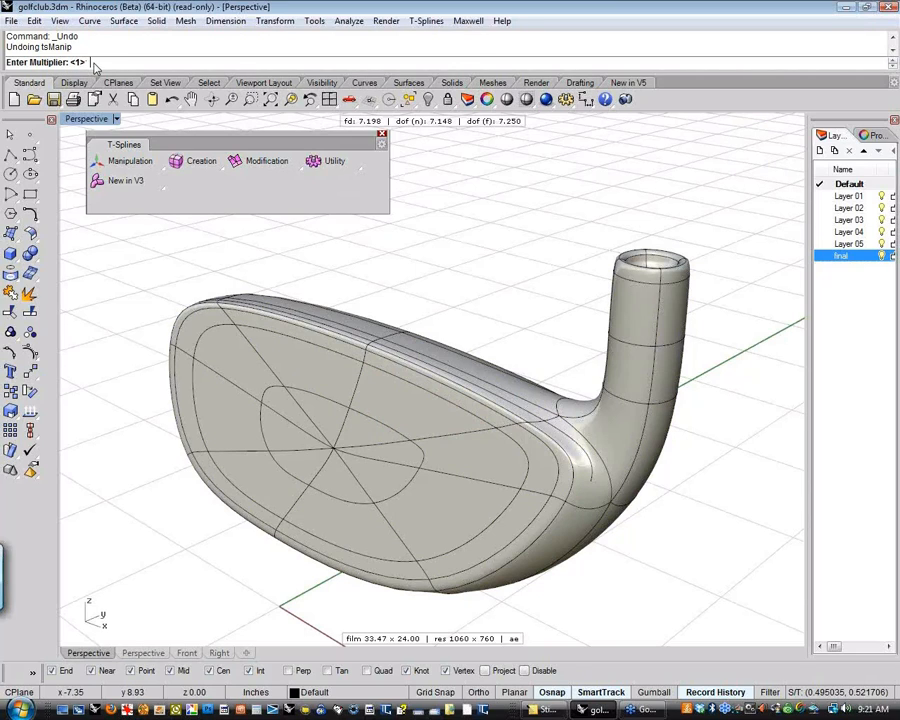
pyautogui.press('Return')
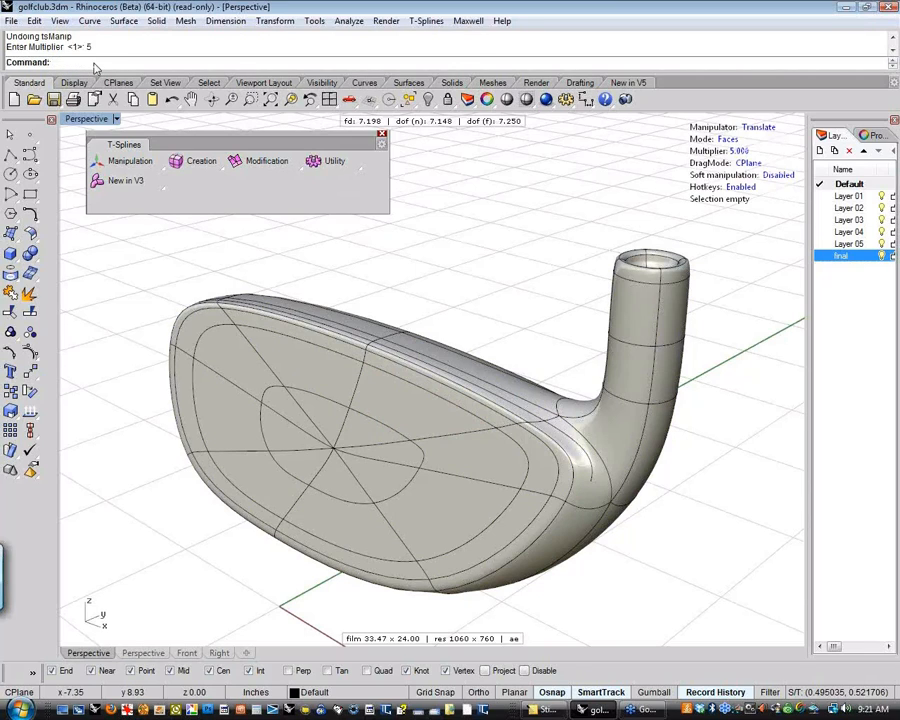
pyautogui.click(382, 396)
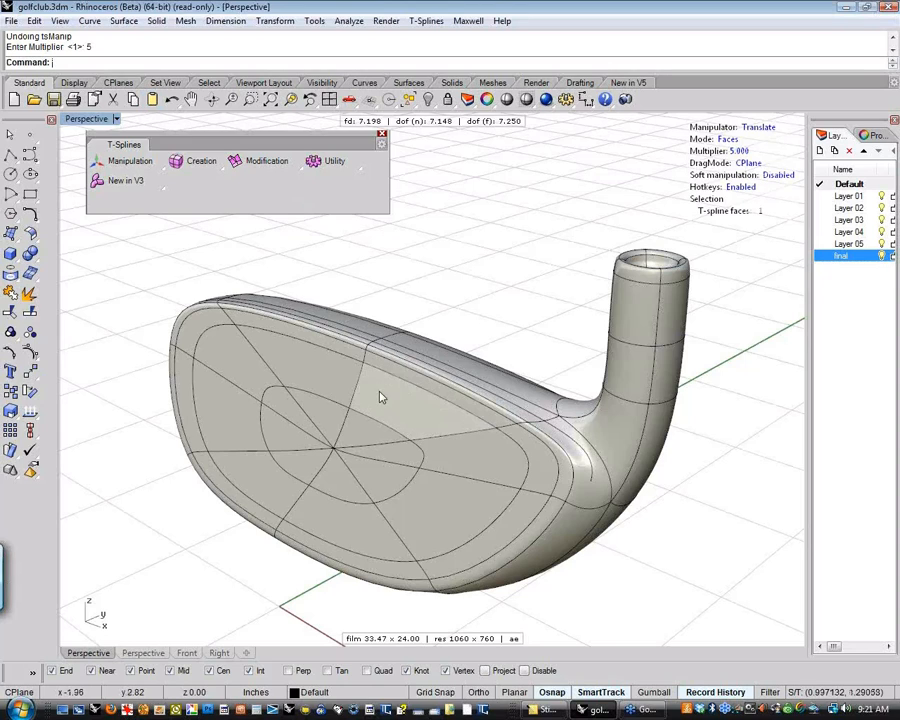
pyautogui.moveTo(452, 401); pyautogui.dragTo(440, 408)
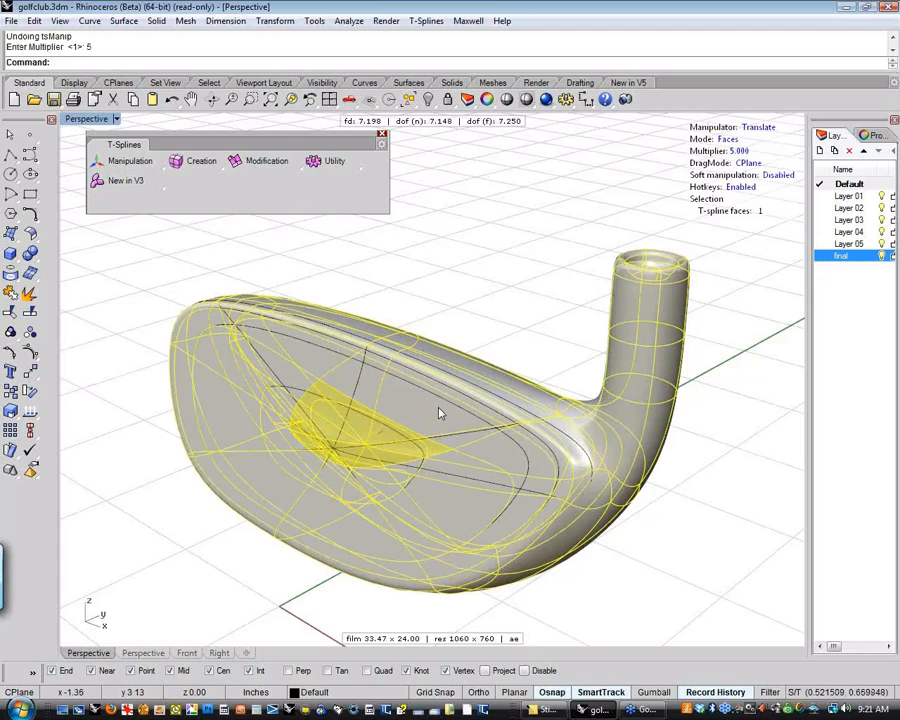
pyautogui.moveTo(438, 408); pyautogui.dragTo(421, 422)
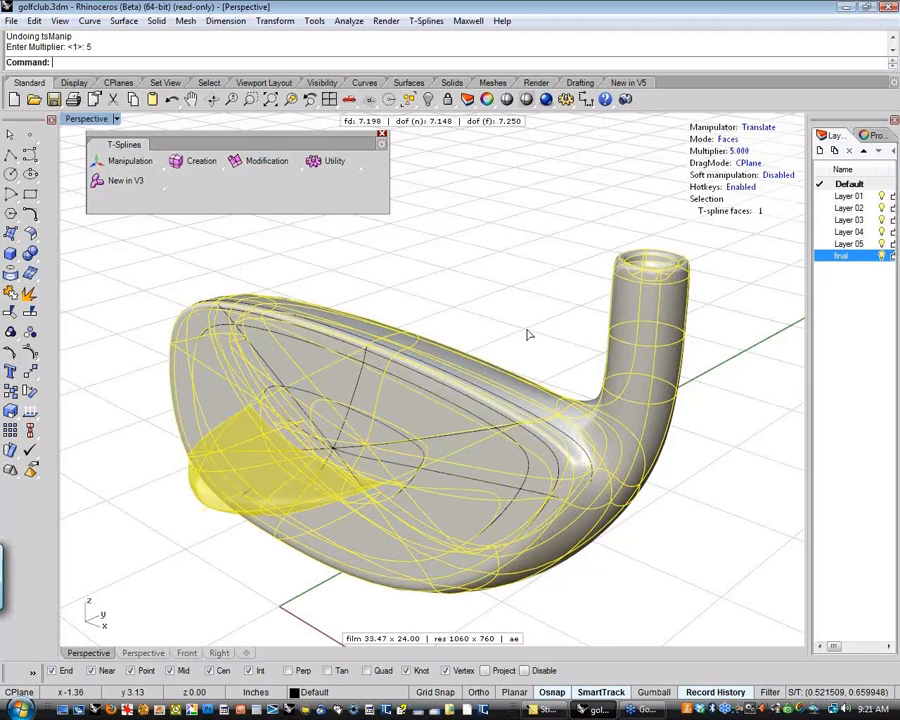
pyautogui.hotkey('ctrl', 'z')
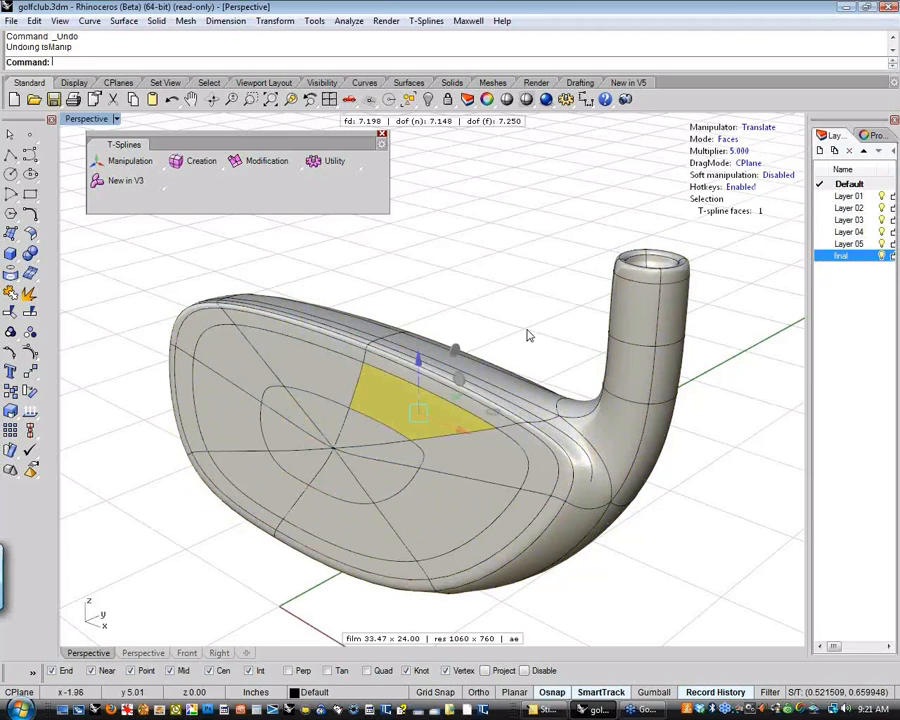
pyautogui.click(590, 275)
# Set the manipulator multiplier to 0.1 and test it by pulling the face patch outward, undoing the move
pyautogui.click(738, 152)
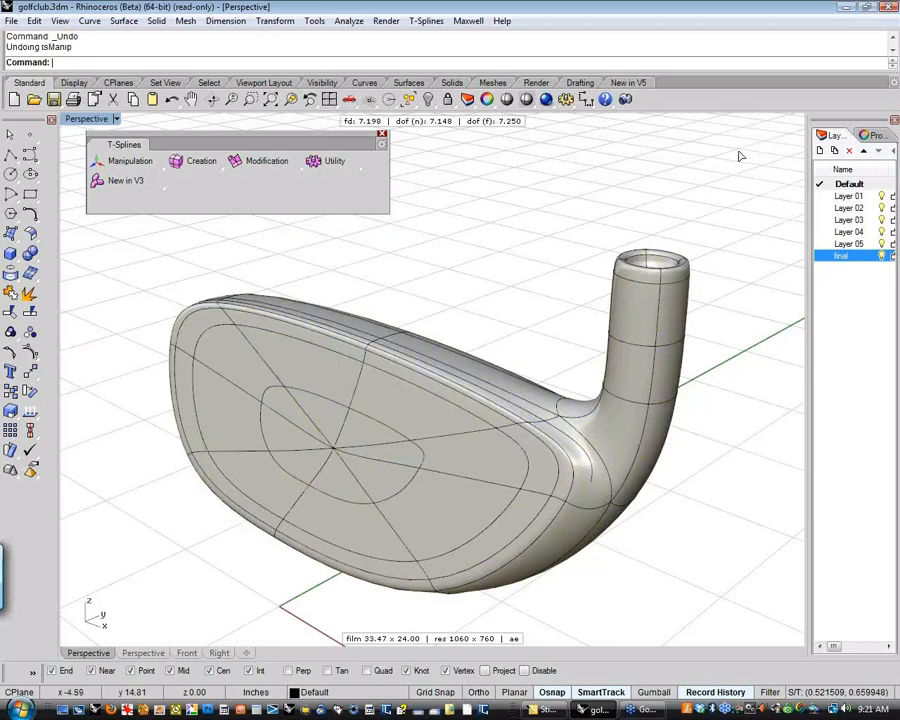
pyautogui.write('1')
pyautogui.press('Return')
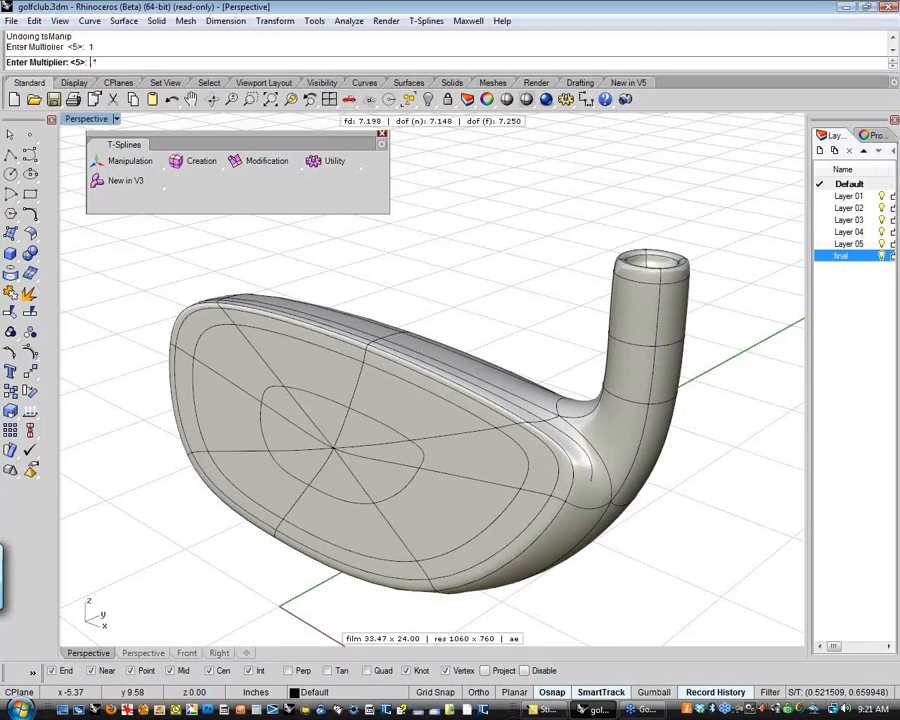
pyautogui.click(425, 398)
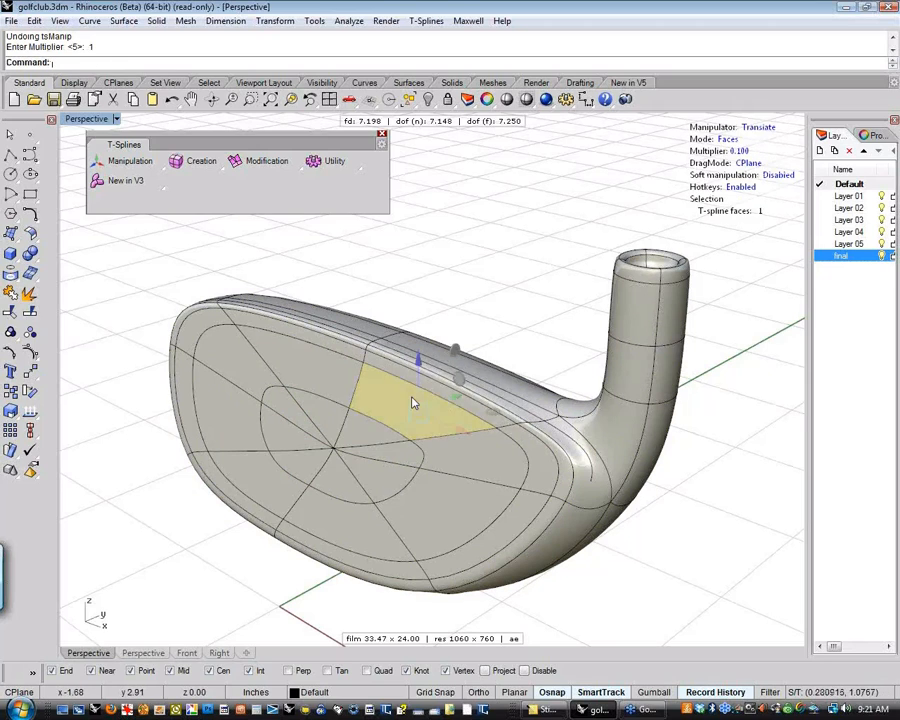
pyautogui.moveTo(390, 429); pyautogui.dragTo(345, 455)
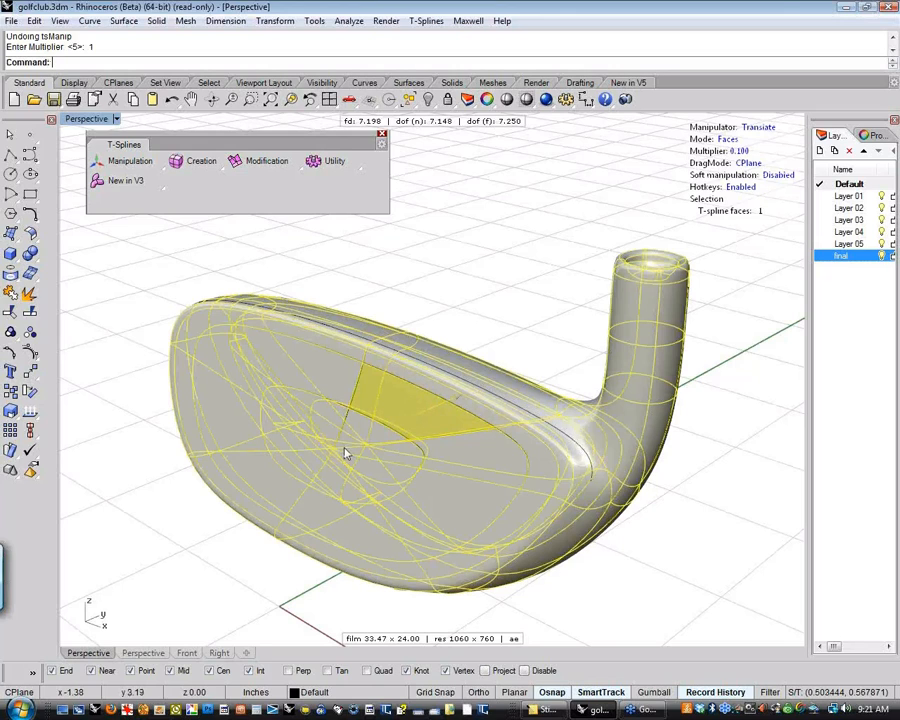
pyautogui.moveTo(265, 496); pyautogui.dragTo(160, 546)
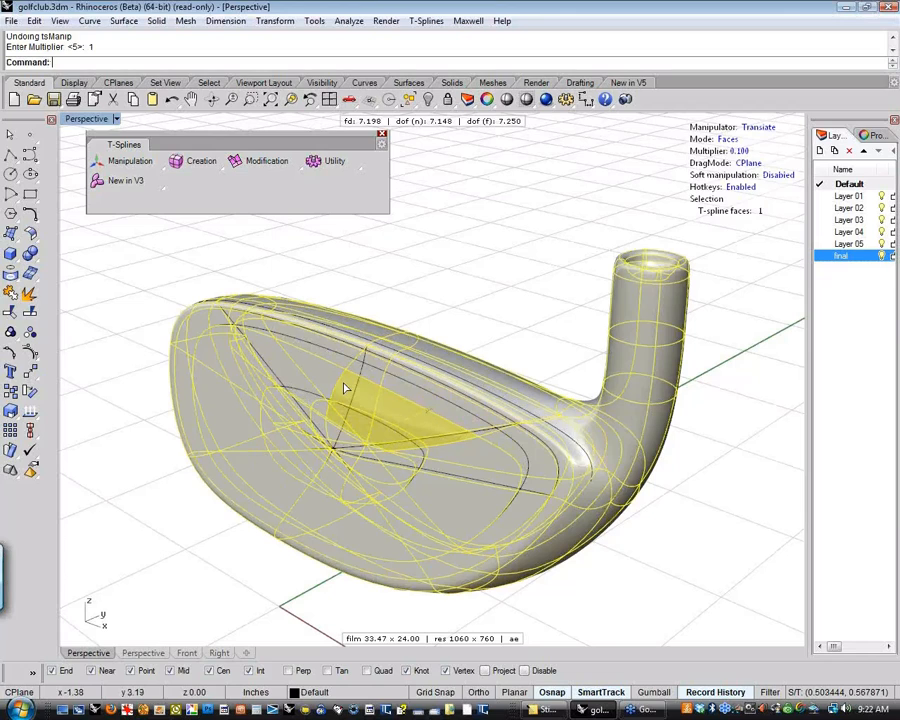
pyautogui.hotkey('ctrl', 'z')
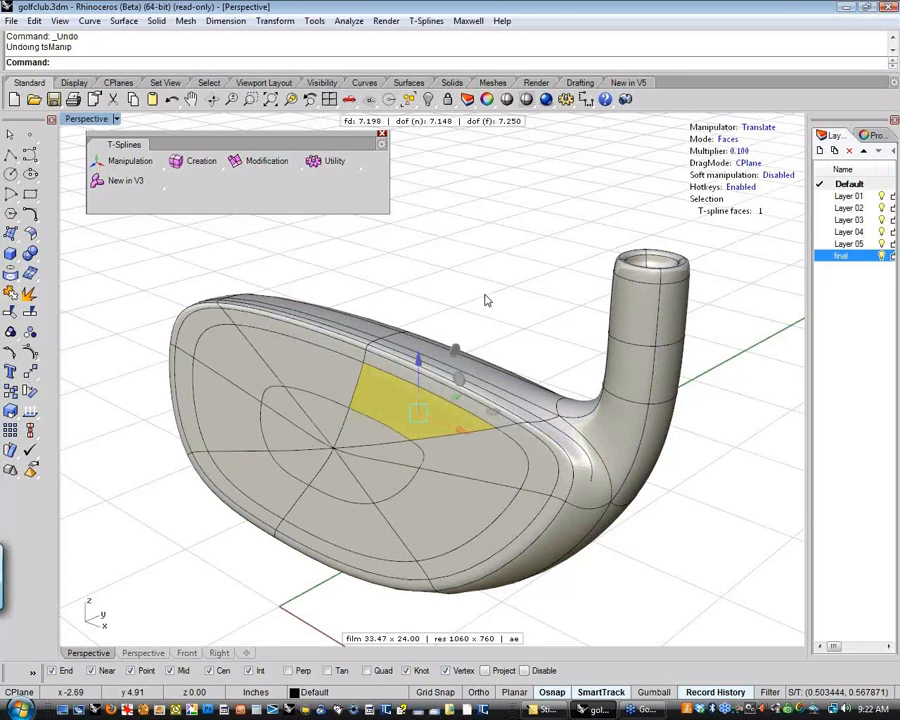
# Reset the manipulator multiplier to 1, and reselect the face patch near the club face's upper edge
pyautogui.click(739, 152)
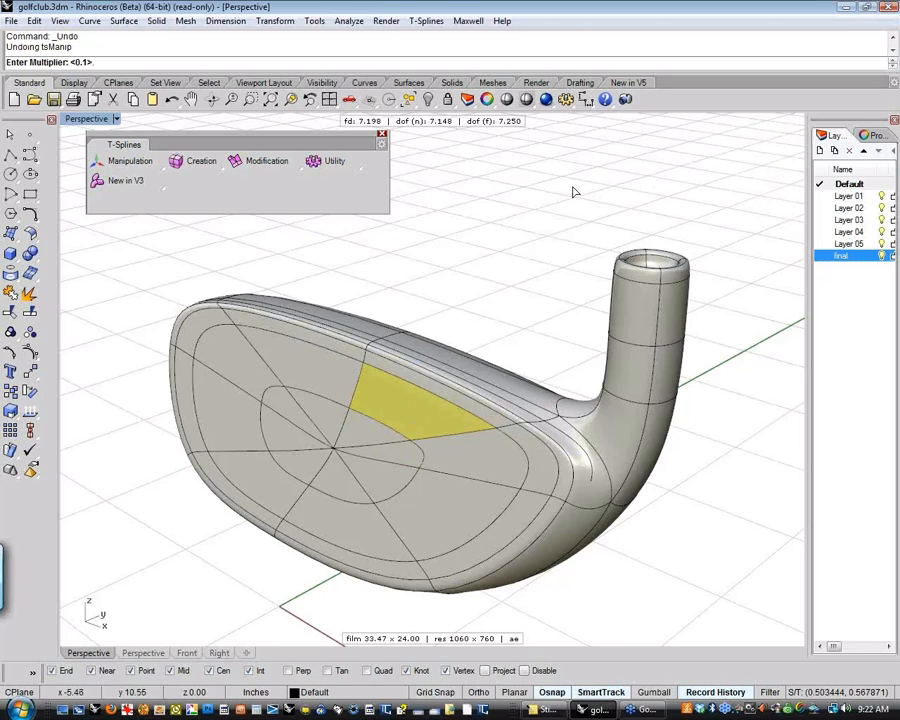
pyautogui.press('Return')
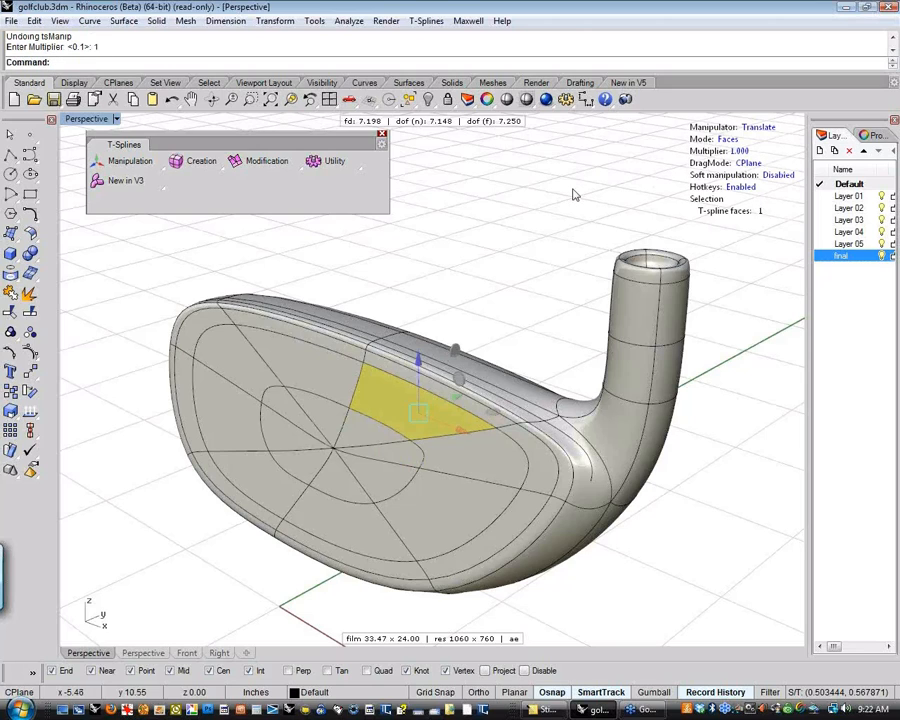
pyautogui.moveTo(636, 259); pyautogui.dragTo(590, 300, button='right')
pyautogui.press('Escape')
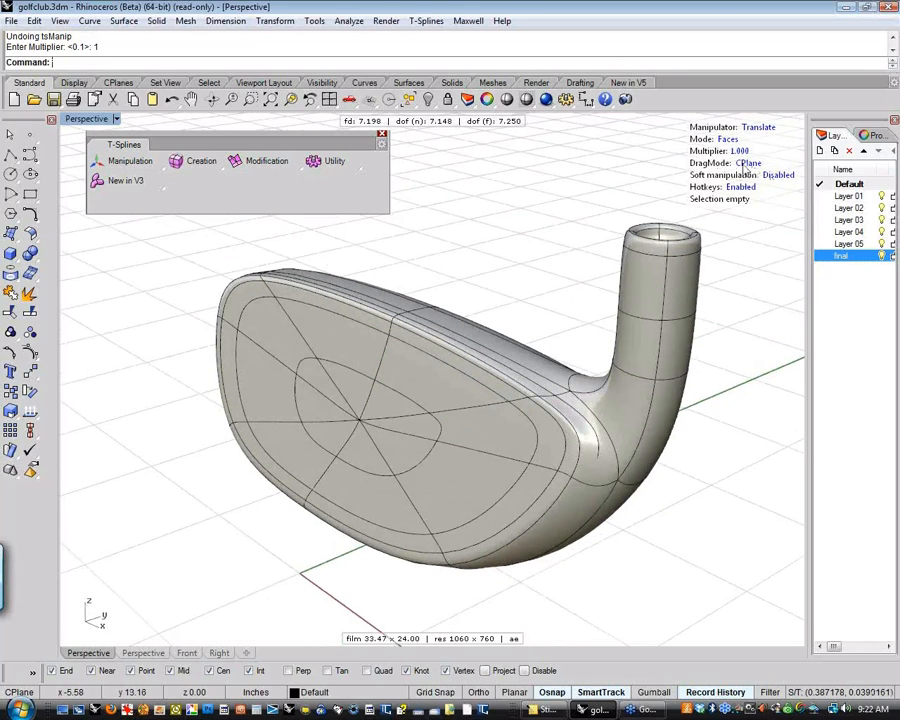
pyautogui.keyDown('shift'); pyautogui.moveTo(582, 253); pyautogui.dragTo(557, 285, button='right'); pyautogui.keyUp('shift')
pyautogui.click(400, 416)
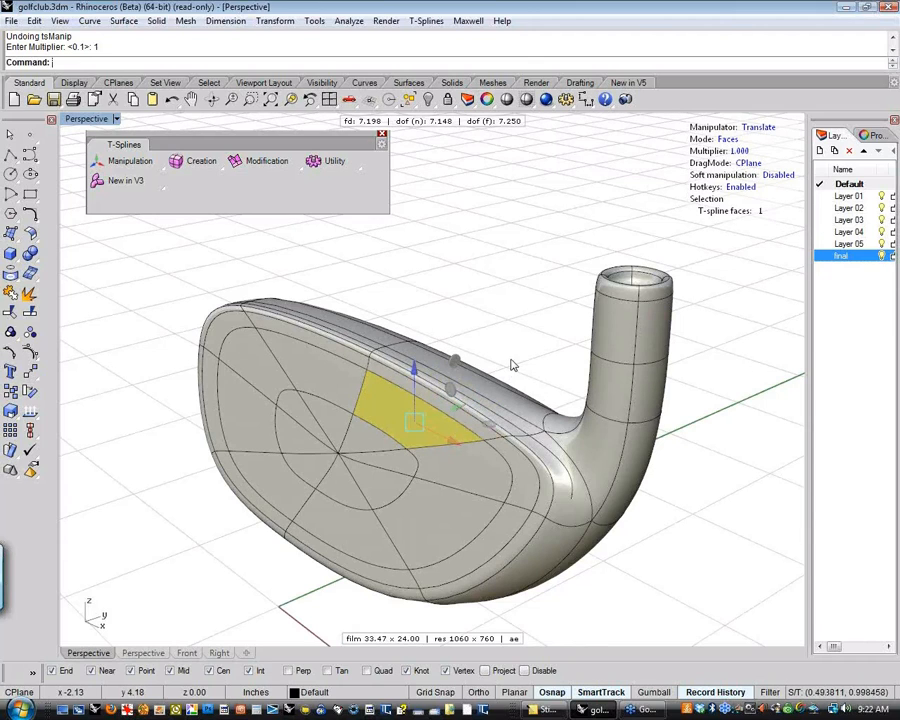
pyautogui.moveTo(585, 488); pyautogui.dragTo(654, 545, button='right')
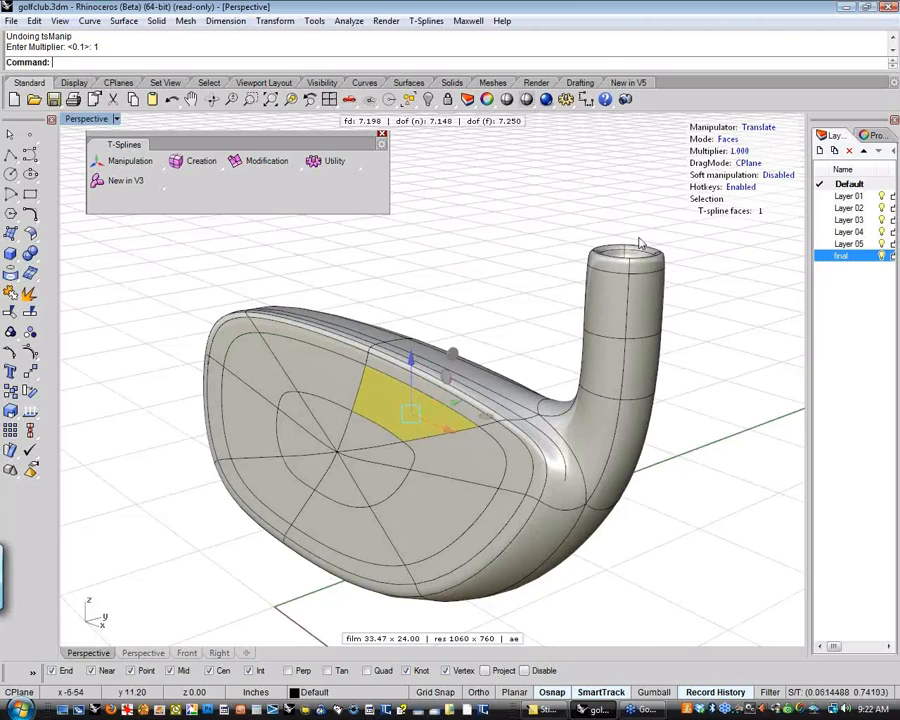
# Set the drag mode to View and test it by pulling the face patch outward from the side and upward from the front, undoing both moves
pyautogui.click(747, 163)
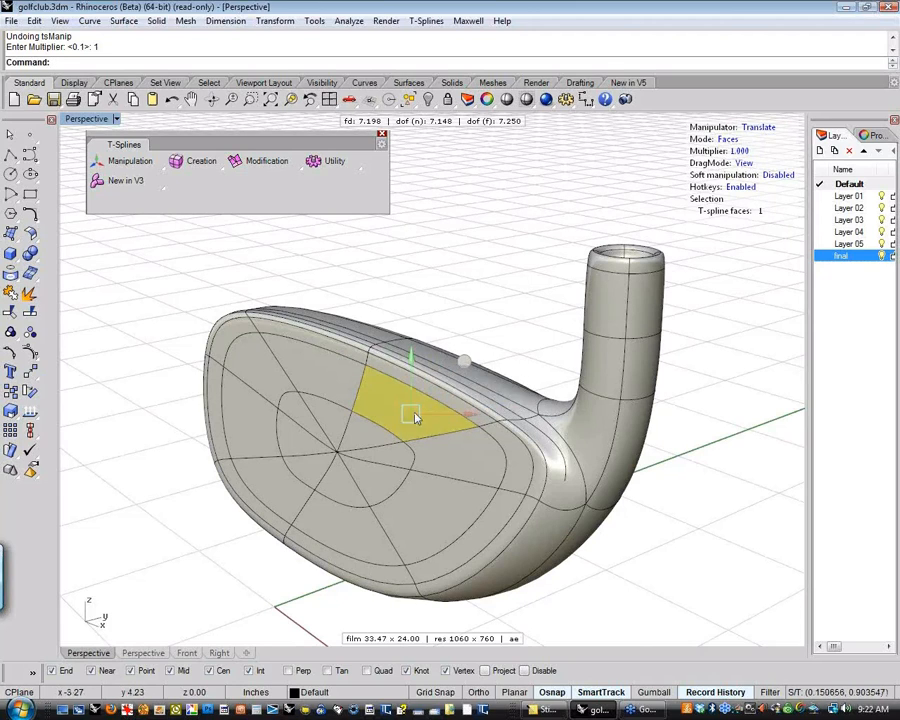
pyautogui.moveTo(543, 390); pyautogui.dragTo(496, 342, button='right')
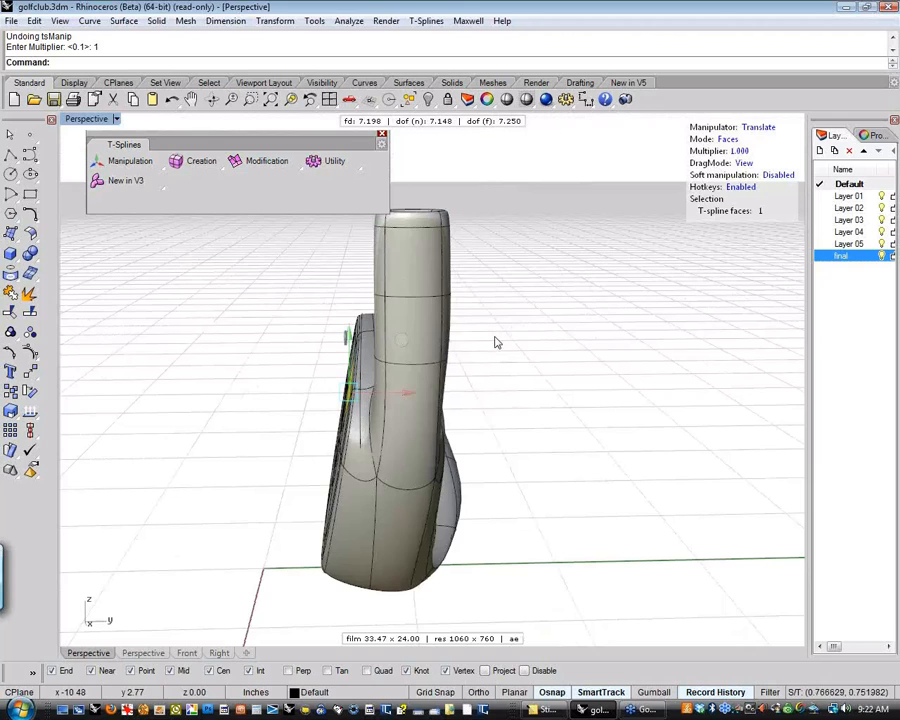
pyautogui.click(376, 398)
pyautogui.moveTo(376, 398); pyautogui.dragTo(375, 397)
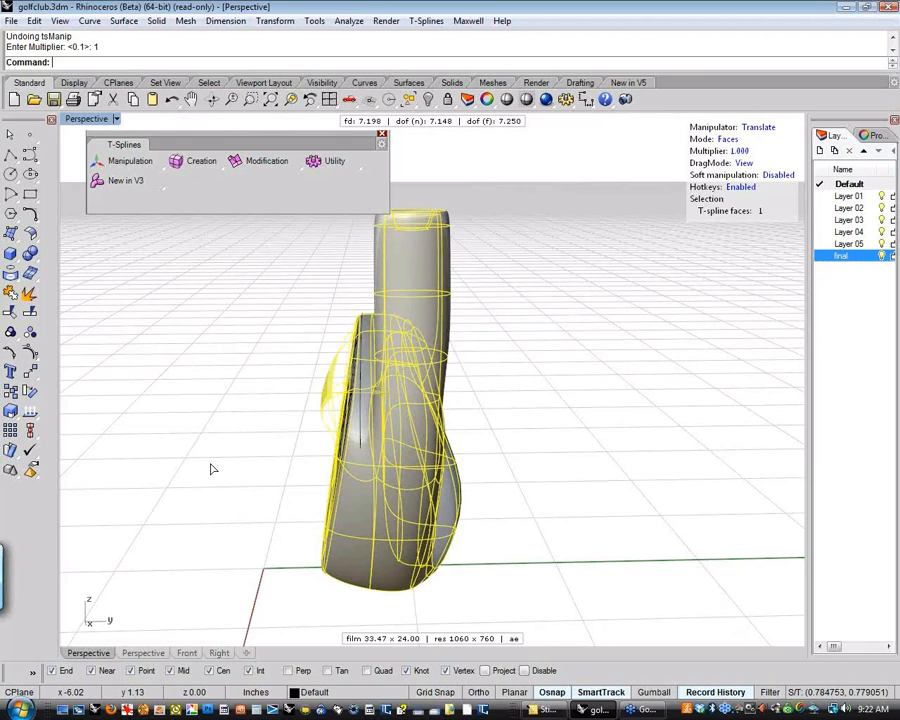
pyautogui.moveTo(203, 482); pyautogui.dragTo(429, 436, button='right')
pyautogui.moveTo(507, 316); pyautogui.dragTo(509, 304)
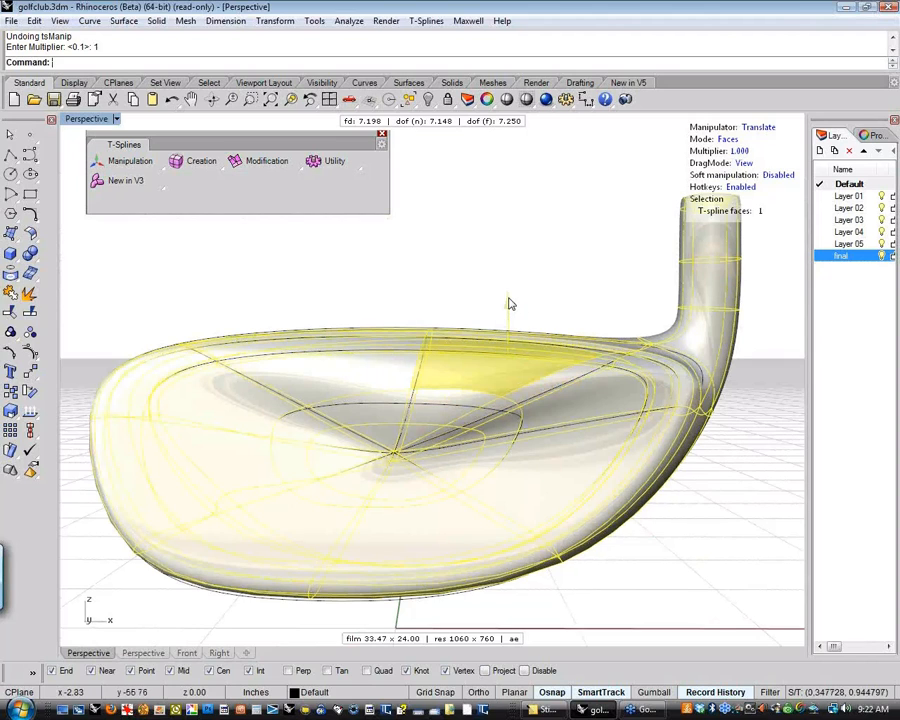
pyautogui.click(597, 279)
pyautogui.moveTo(608, 283); pyautogui.dragTo(480, 319, button='right')
pyautogui.hotkey('ctrl', 'z')
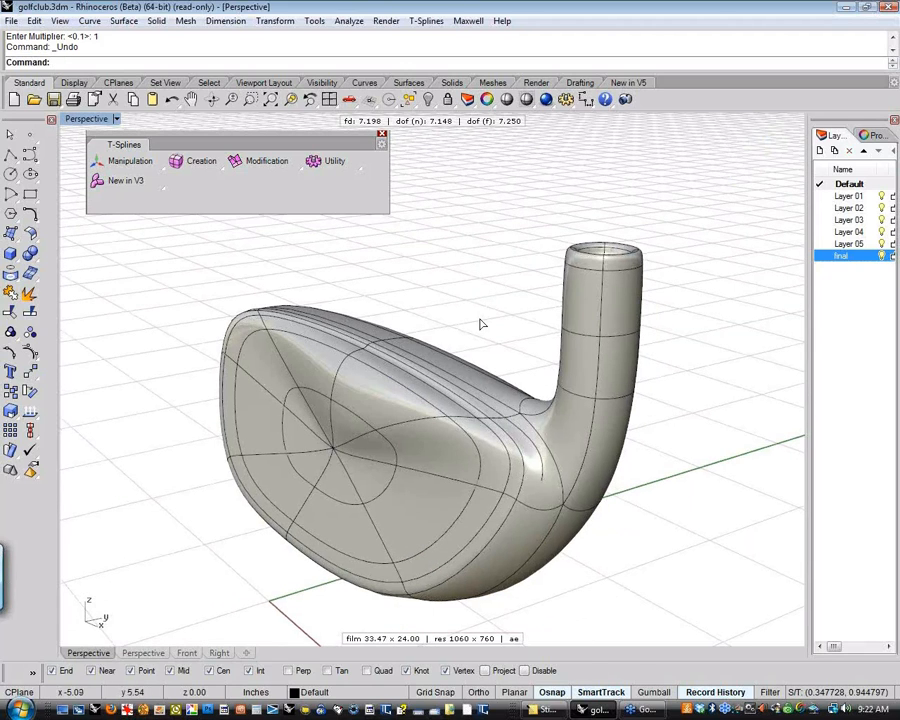
pyautogui.hotkey('ctrl', 'z')
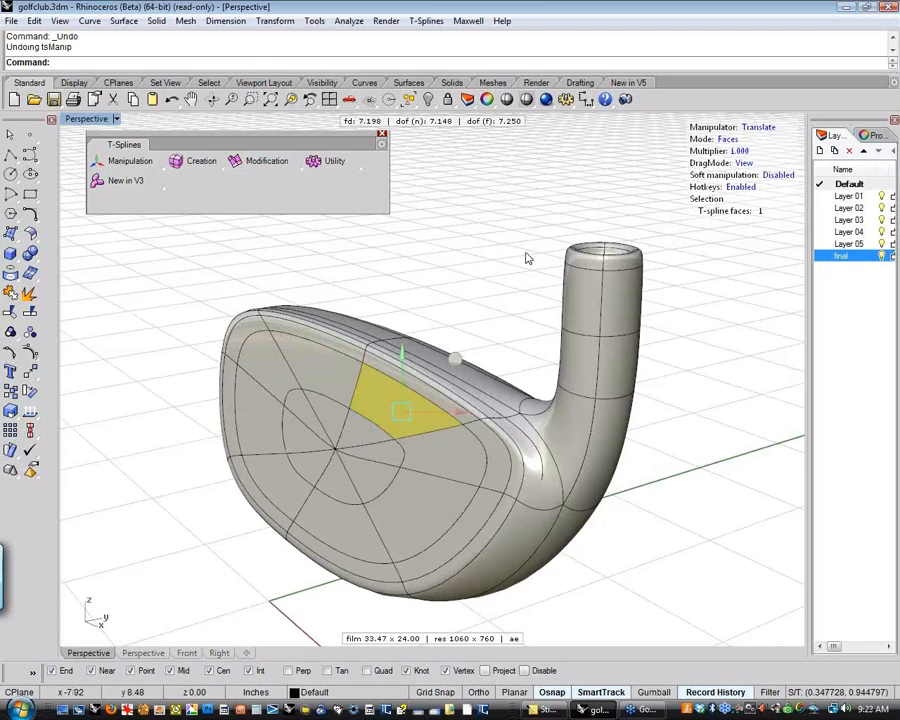
# Switch the drag mode to UVN and examine the manipulator's axes on the face patch from several angles
pyautogui.click(745, 163)
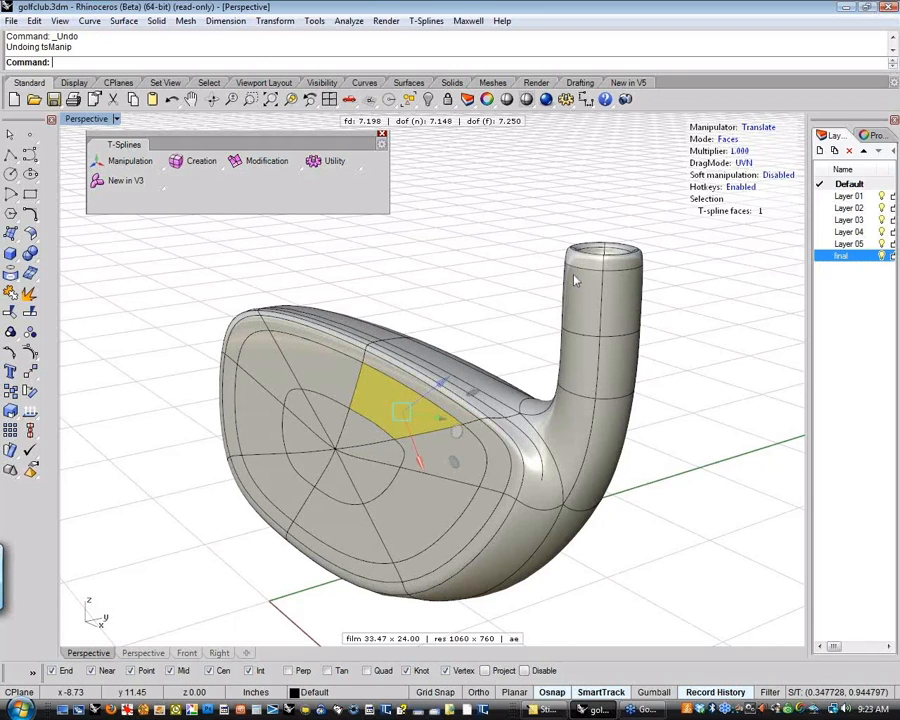
pyautogui.moveTo(478, 332); pyautogui.dragTo(487, 437, button='right')
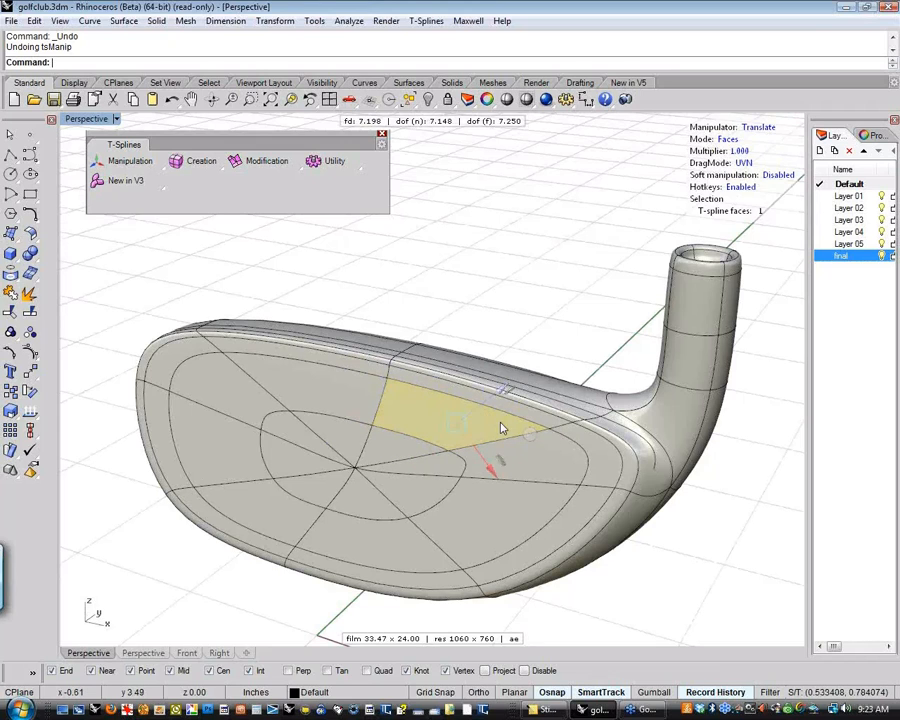
pyautogui.moveTo(526, 437); pyautogui.dragTo(441, 422, button='right')
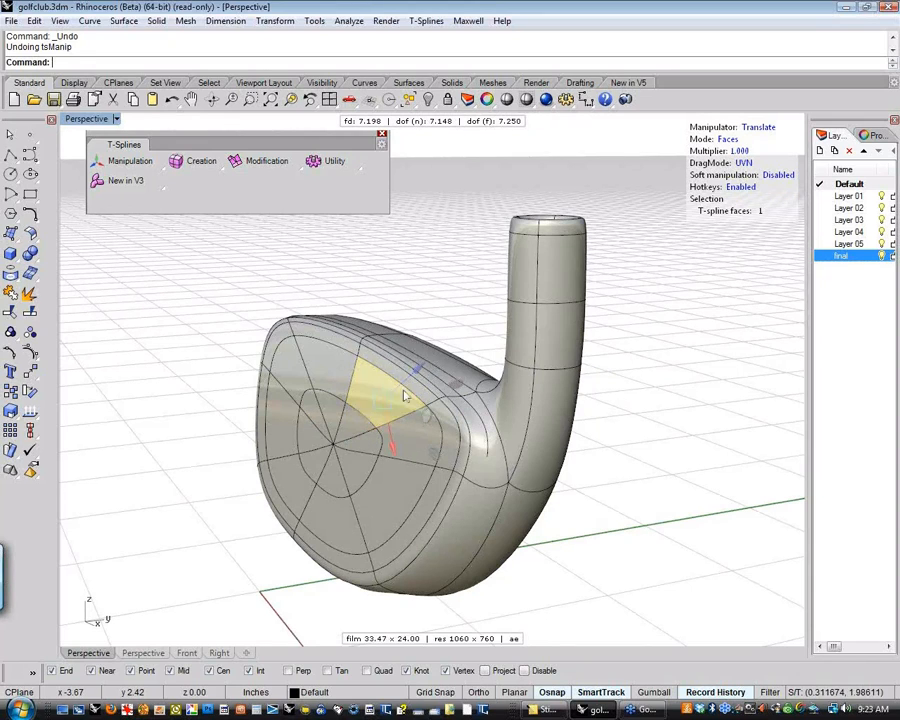
pyautogui.moveTo(358, 378); pyautogui.dragTo(476, 316, button='right')
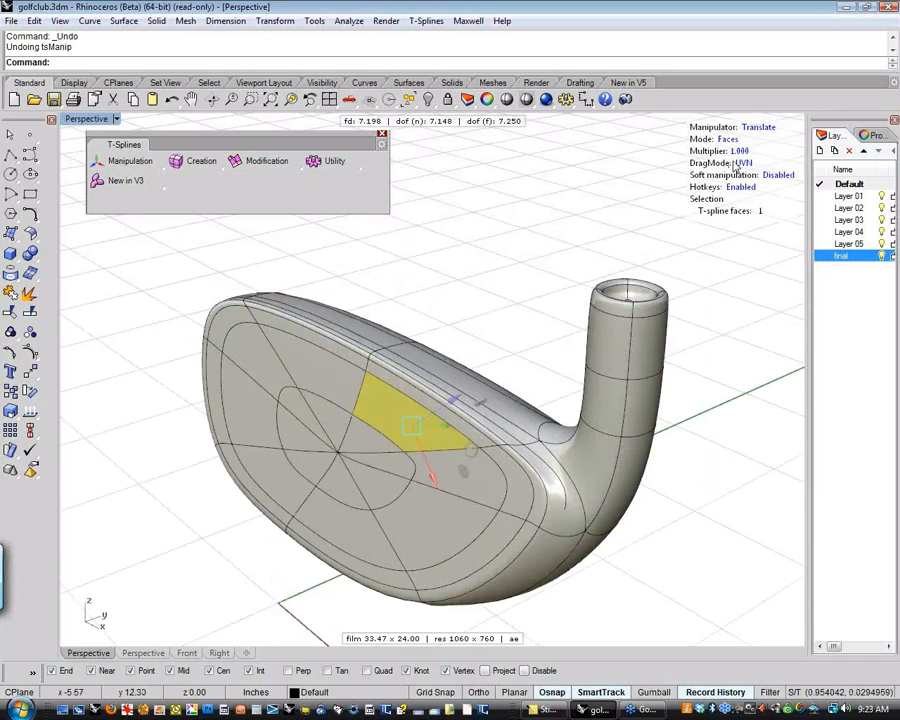
# Cycle the drag mode through World back to CPlane, and clear the face selection
pyautogui.press('d')
pyautogui.moveTo(528, 289); pyautogui.dragTo(545, 279, button='right')
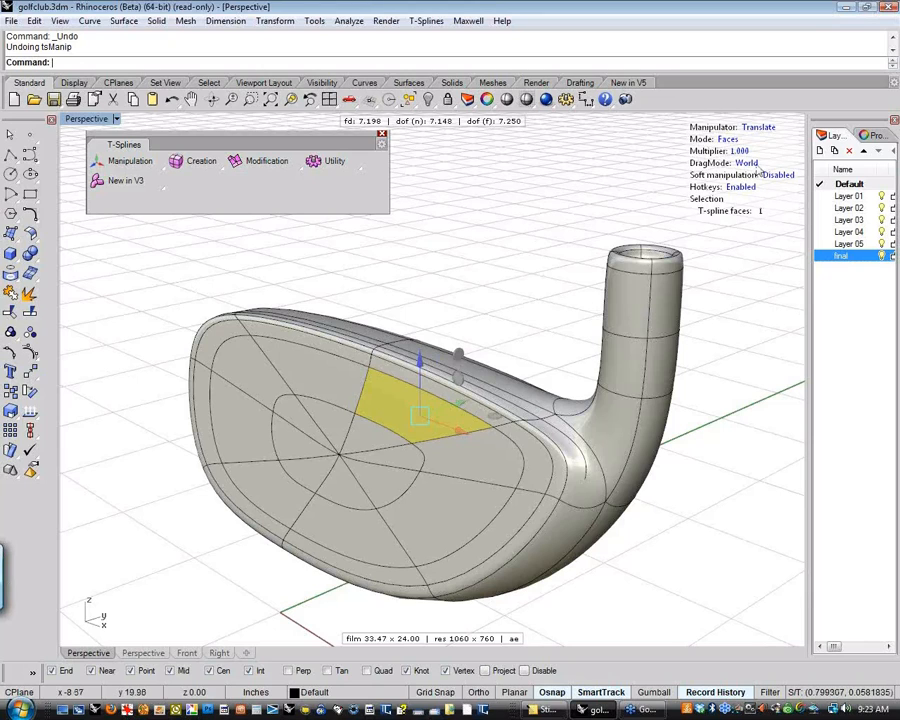
pyautogui.moveTo(595, 257); pyautogui.dragTo(558, 297, button='right')
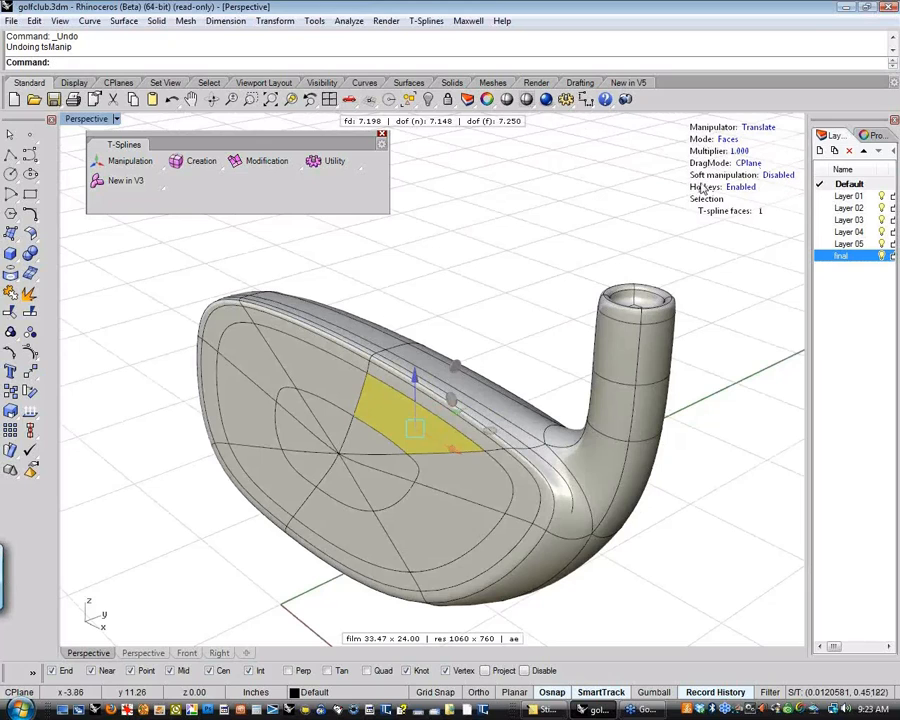
pyautogui.click(500, 325)
pyautogui.moveTo(496, 337); pyautogui.dragTo(421, 335, button='right')
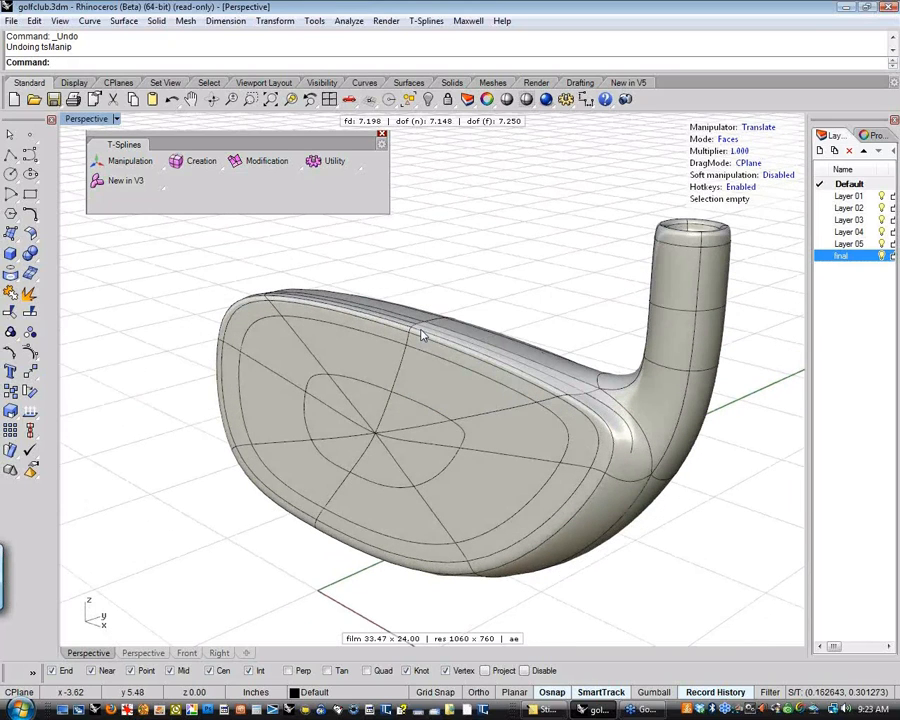
# Select the vertex at the upper middle of the club face in vertex mode and enable soft manipulation
pyautogui.press('1')
pyautogui.click(405, 345)
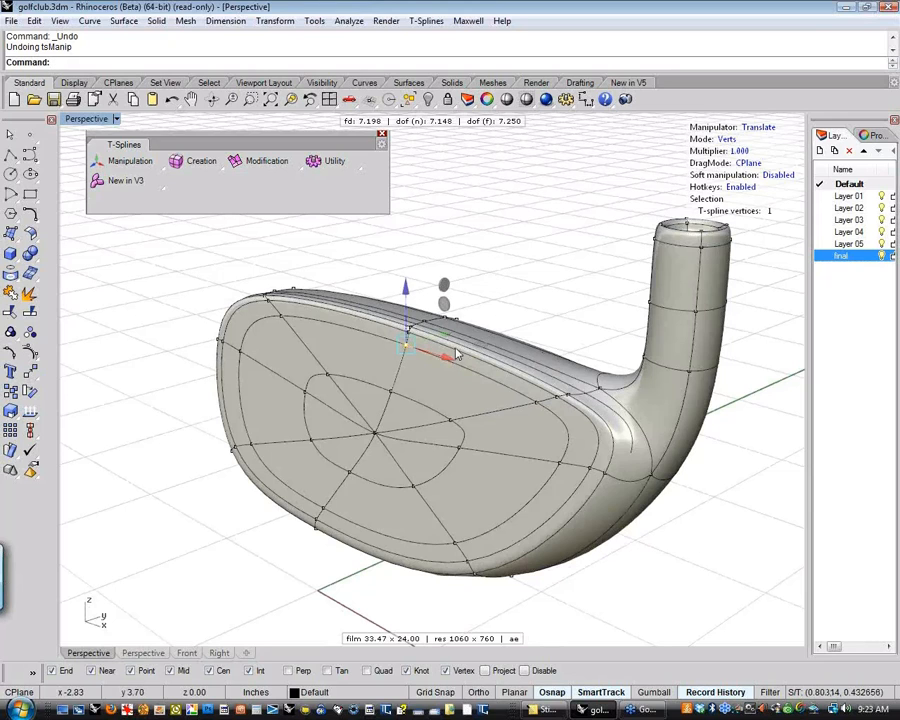
pyautogui.moveTo(452, 358); pyautogui.dragTo(491, 287, button='right')
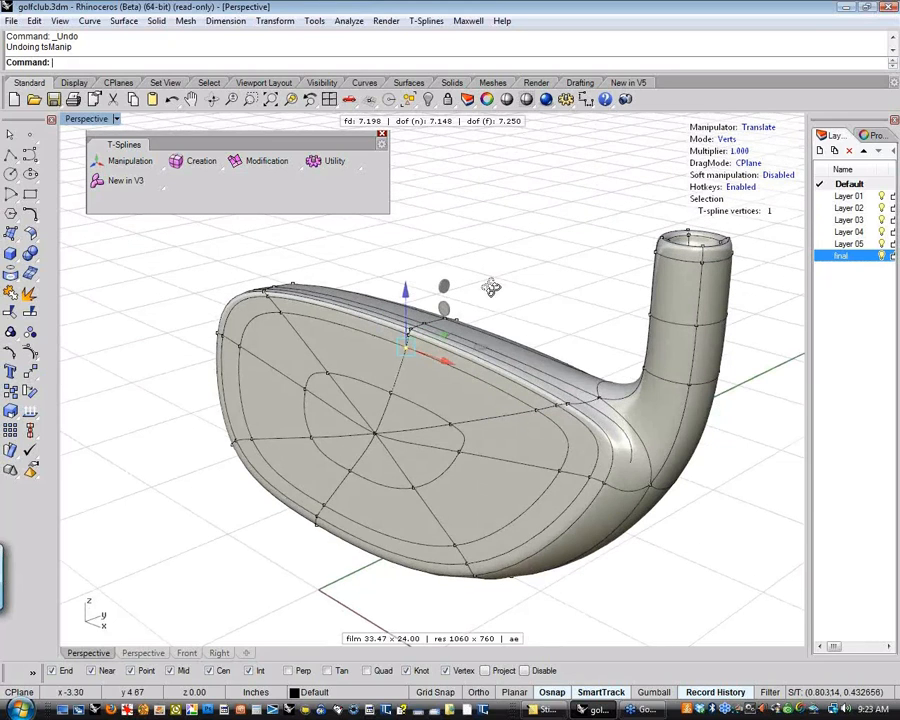
pyautogui.scroll(3, 491, 288)
pyautogui.scroll(1, 456, 308)
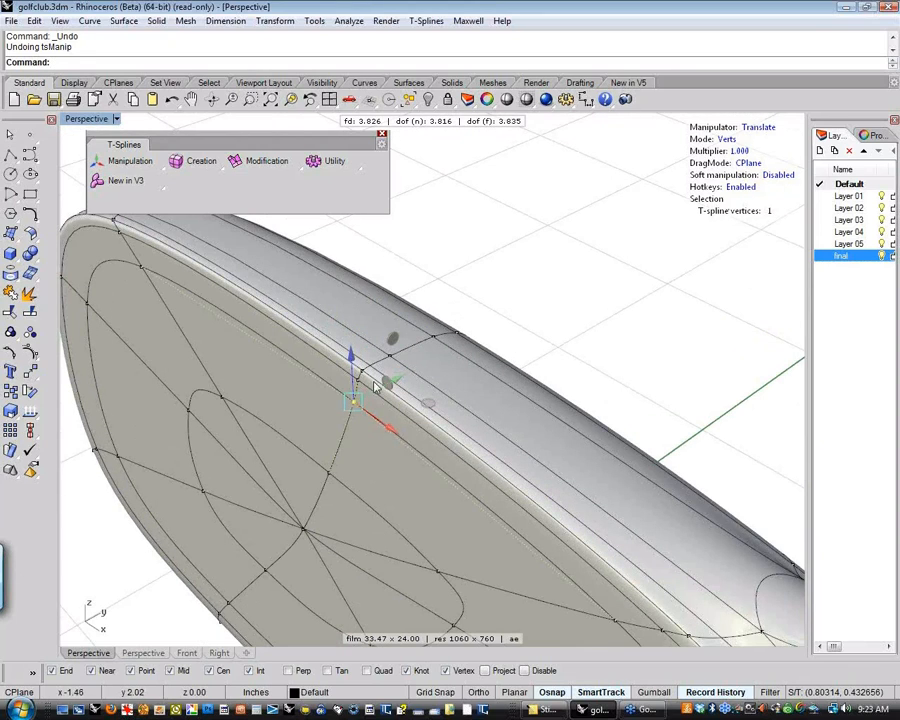
pyautogui.click(777, 175)
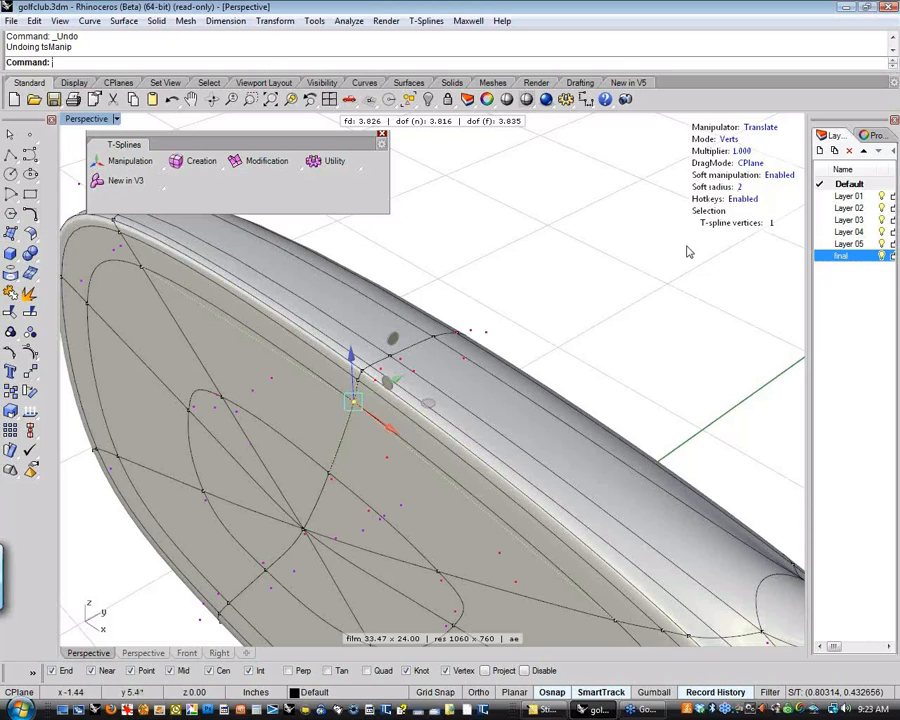
# Inspect the points affected around the selected vertex, and set the soft manipulation radius to 0.5
pyautogui.moveTo(575, 345); pyautogui.dragTo(410, 447, button='right')
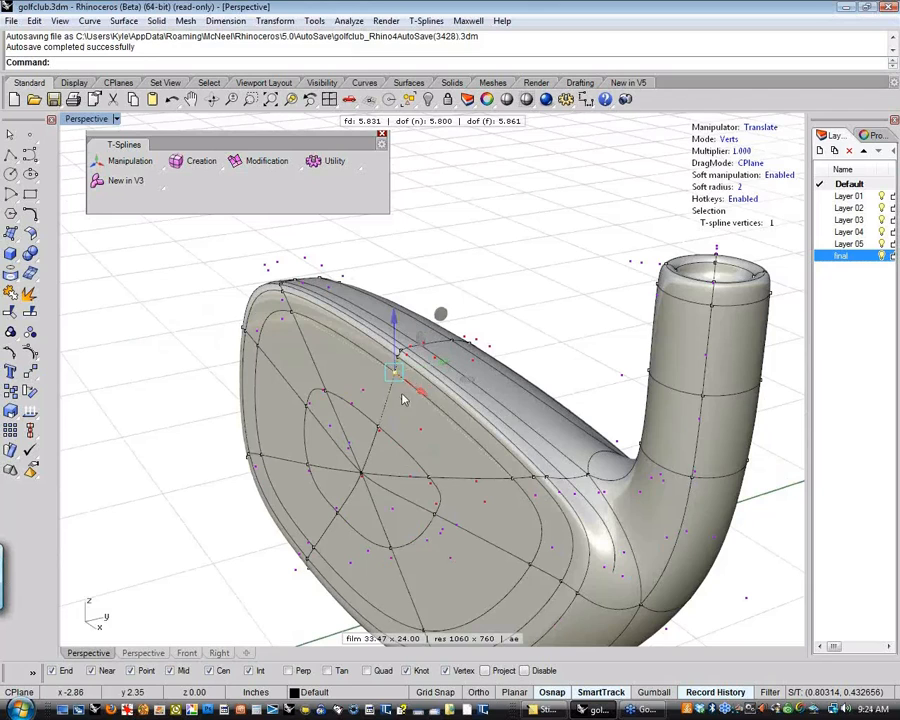
pyautogui.moveTo(440, 470); pyautogui.dragTo(420, 555, button='right')
pyautogui.scroll(3, 420, 555)
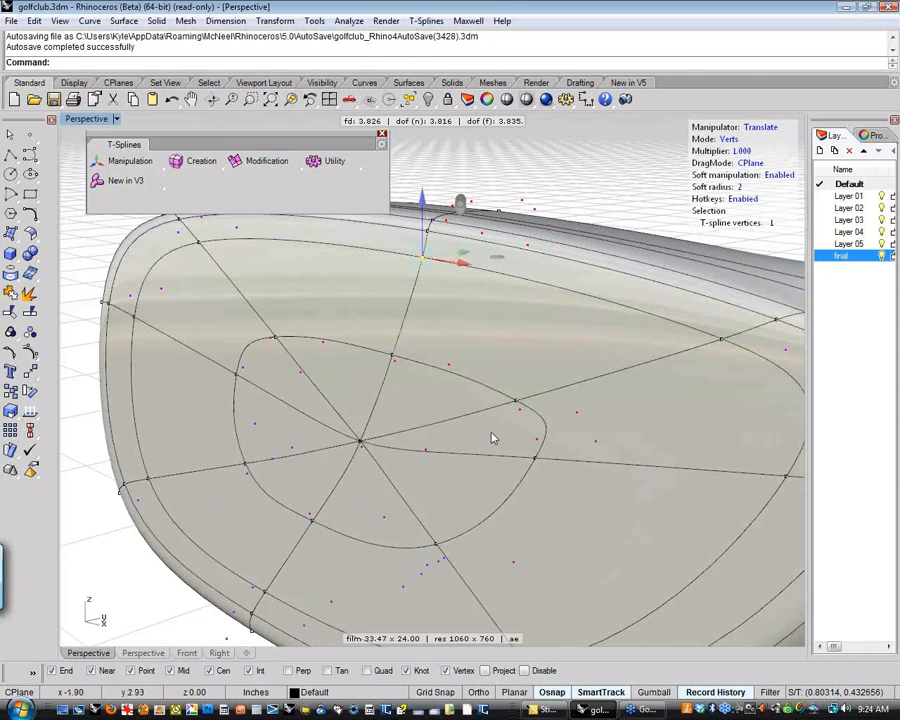
pyautogui.moveTo(526, 397); pyautogui.dragTo(515, 335, button='right')
pyautogui.scroll(-8, 476, 364)
pyautogui.press('Escape')
pyautogui.press('Escape')
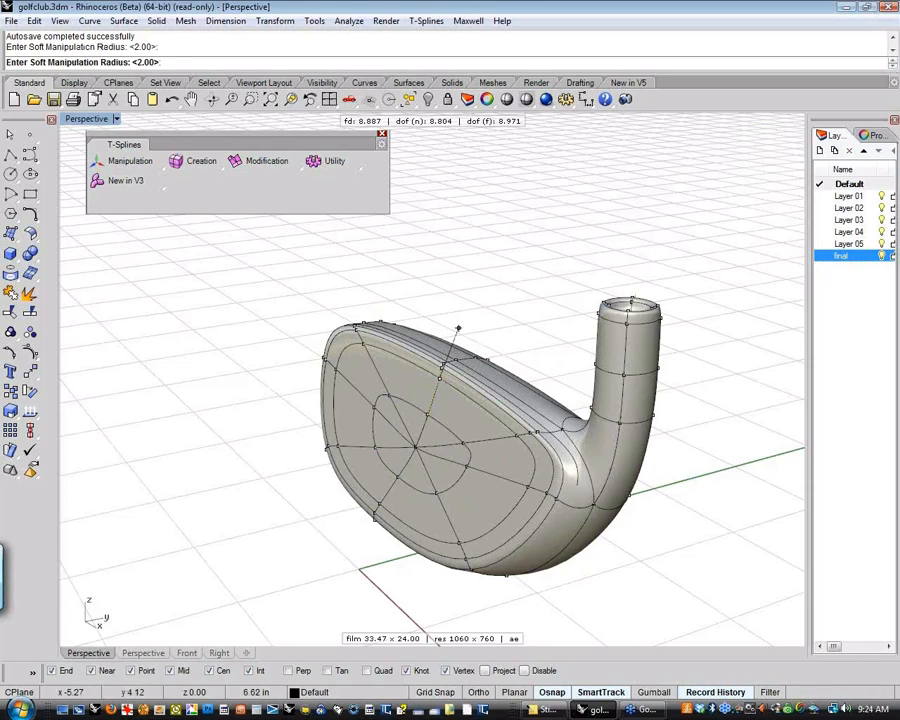
pyautogui.write('.5')
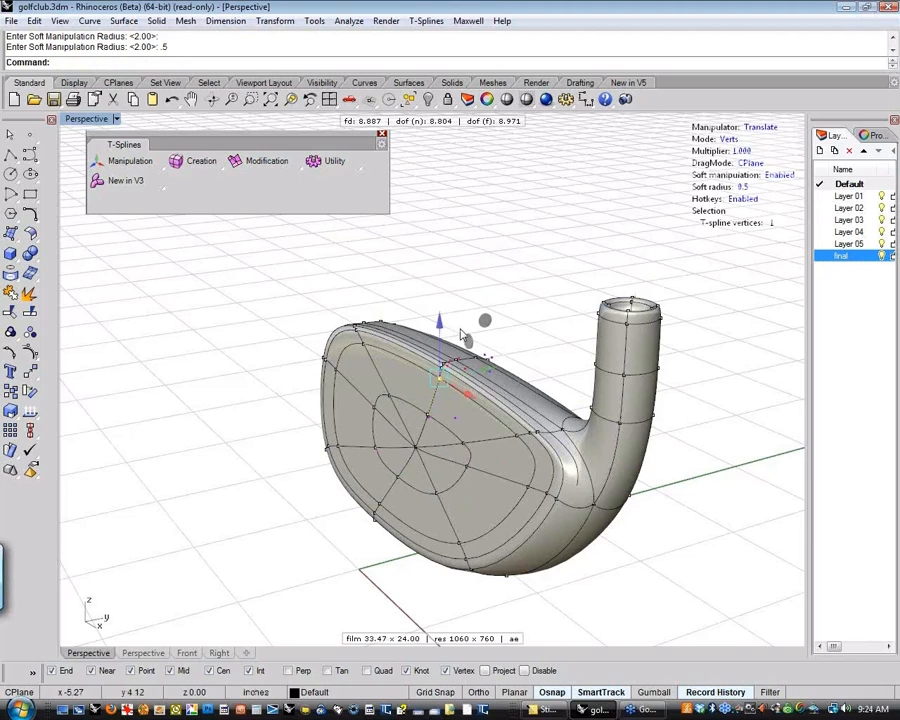
# Test the 0.5 soft radius by pulling the selected vertex outward from the club face, and undo the move
pyautogui.scroll(2, 462, 358)
pyautogui.scroll(4, 462, 360)
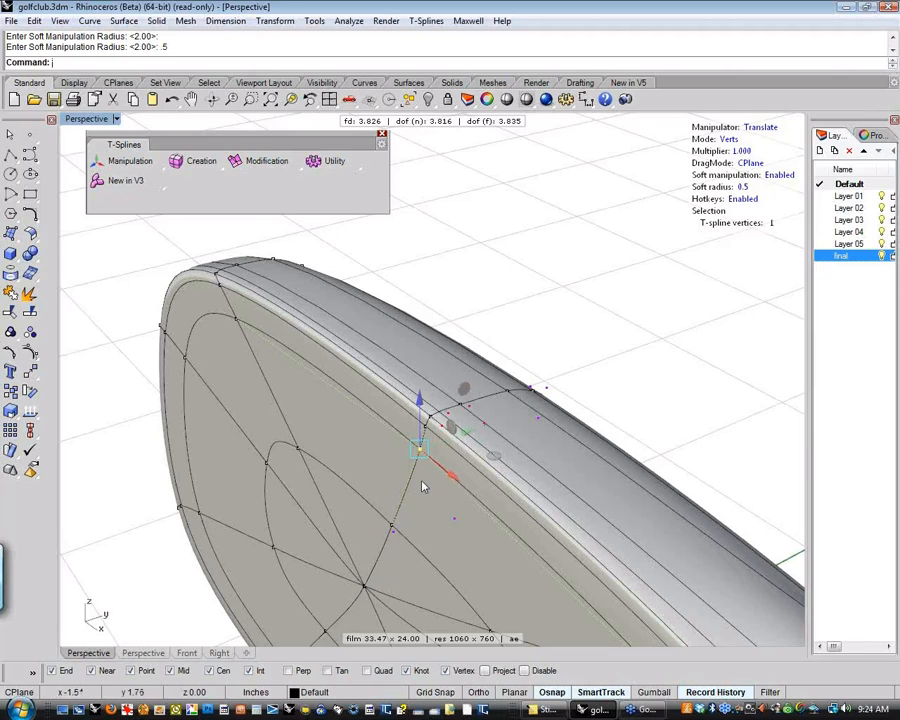
pyautogui.scroll(-2, 423, 487)
pyautogui.scroll(-4, 434, 474)
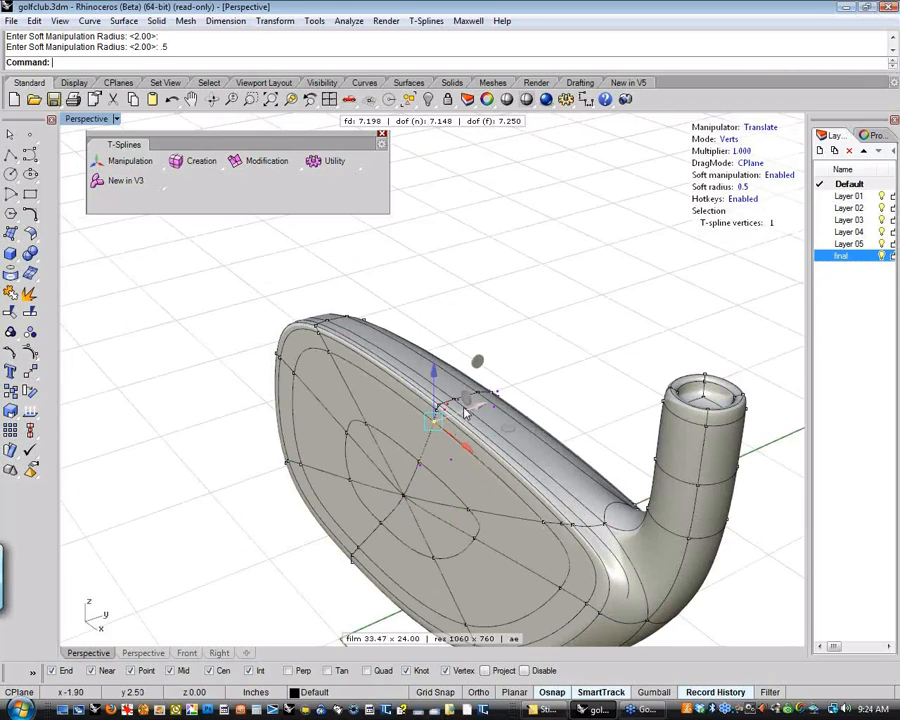
pyautogui.click(466, 412)
pyautogui.moveTo(463, 412); pyautogui.dragTo(421, 438)
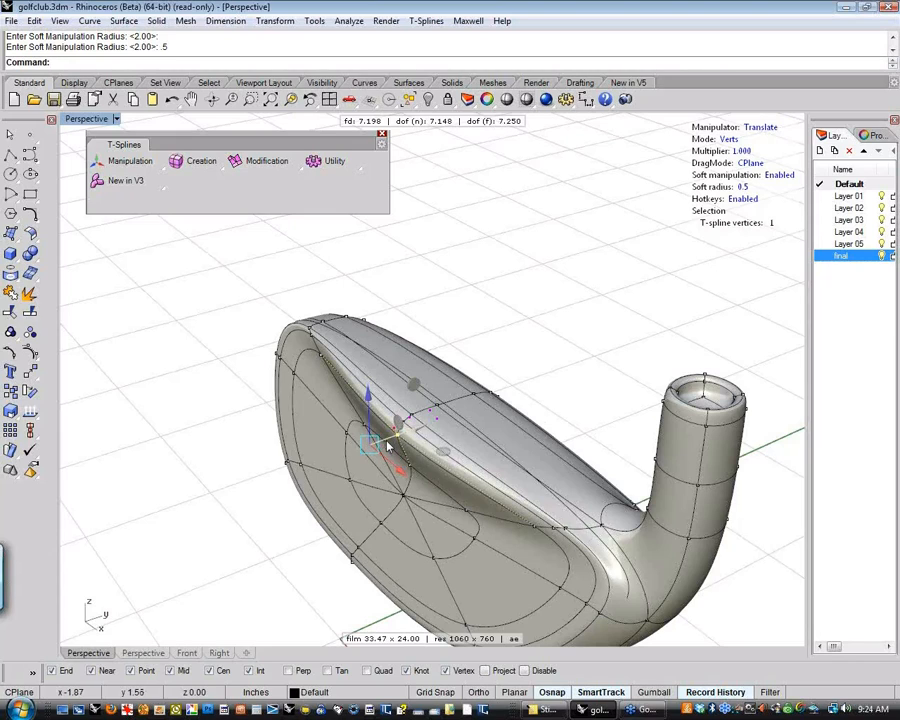
pyautogui.hotkey('ctrl', 'z')
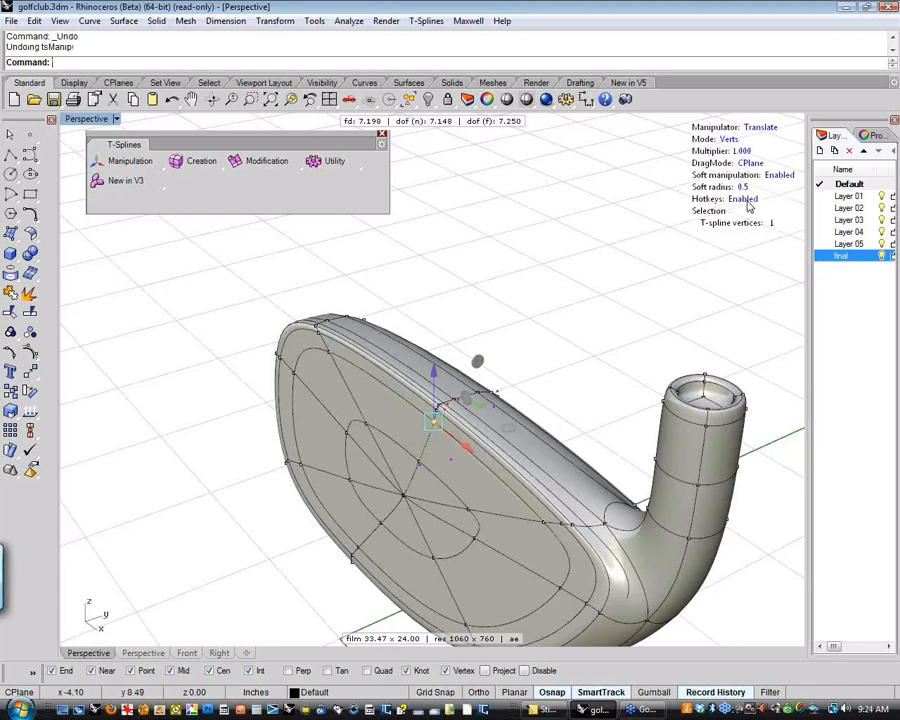
# Pull the same vertex outward with soft manipulation disabled and again with it re-enabled, undoing each move
pyautogui.click(777, 176)
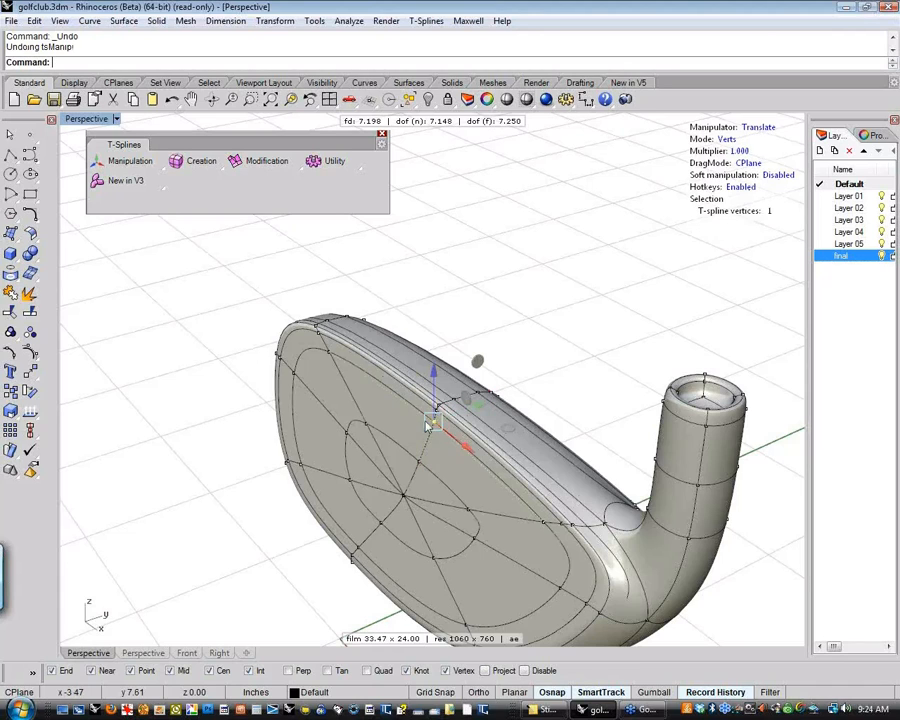
pyautogui.click(464, 415)
pyautogui.moveTo(464, 415)
pyautogui.mouseDown()
pyautogui.moveTo(432, 418)
pyautogui.moveTo(416, 438)
pyautogui.mouseUp()
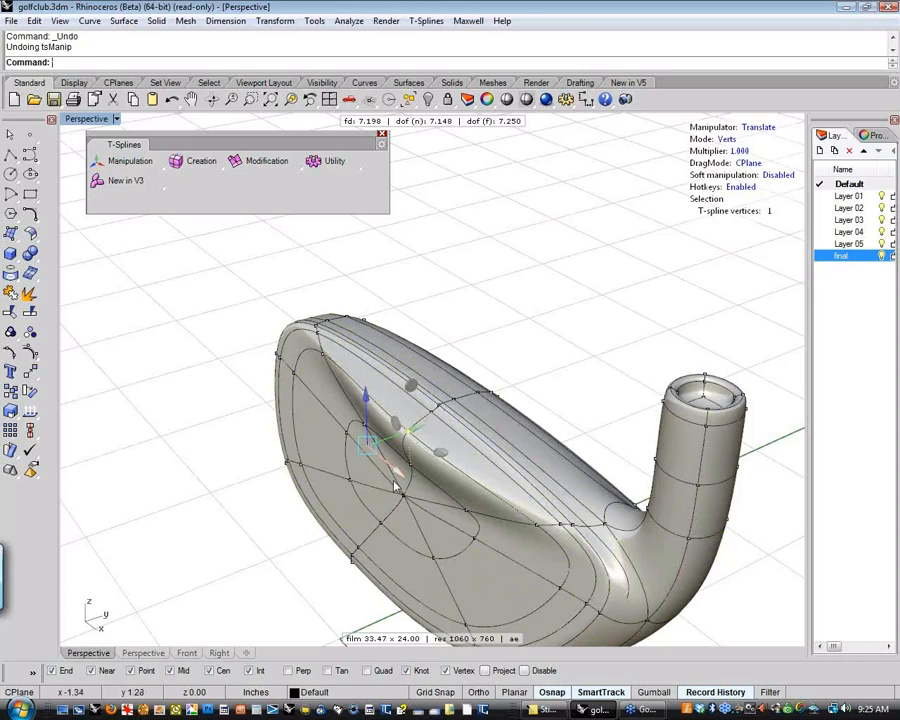
pyautogui.hotkey('ctrl', 'z')
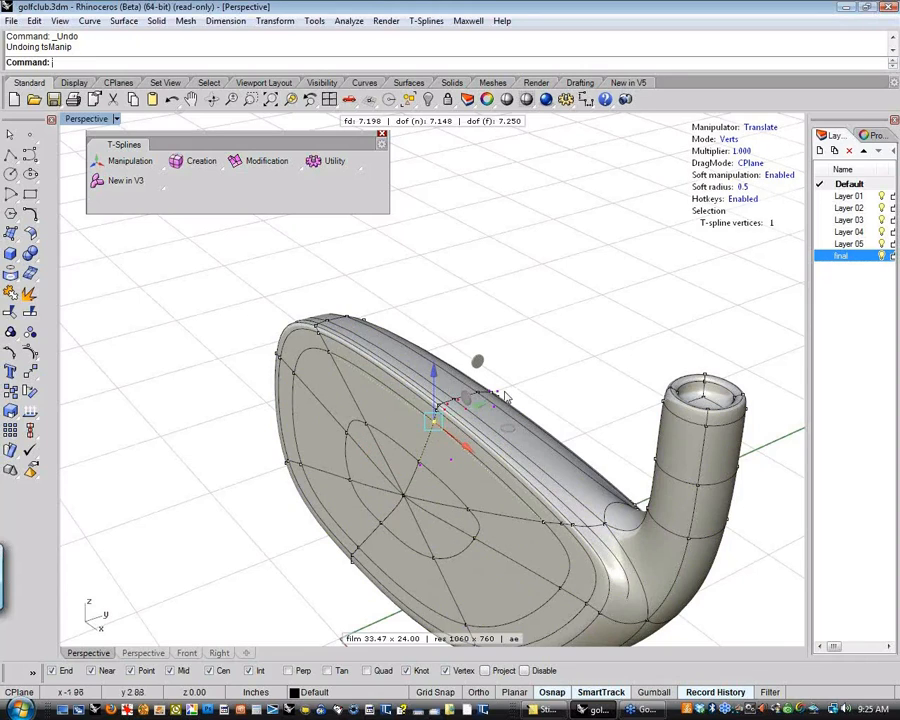
pyautogui.moveTo(450, 418); pyautogui.dragTo(396, 457)
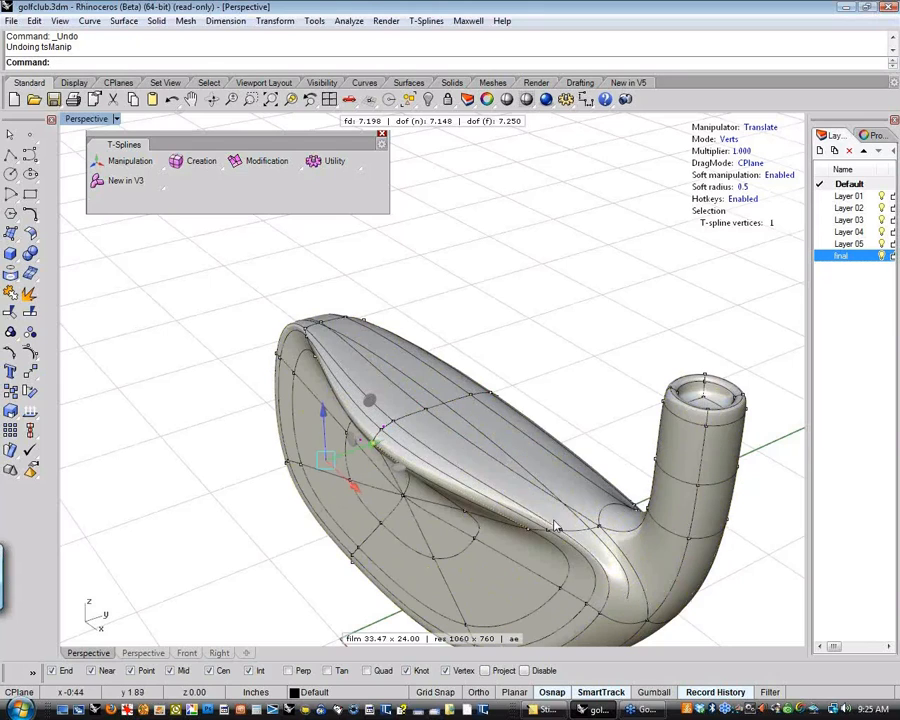
pyautogui.hotkey('ctrl', 'z')
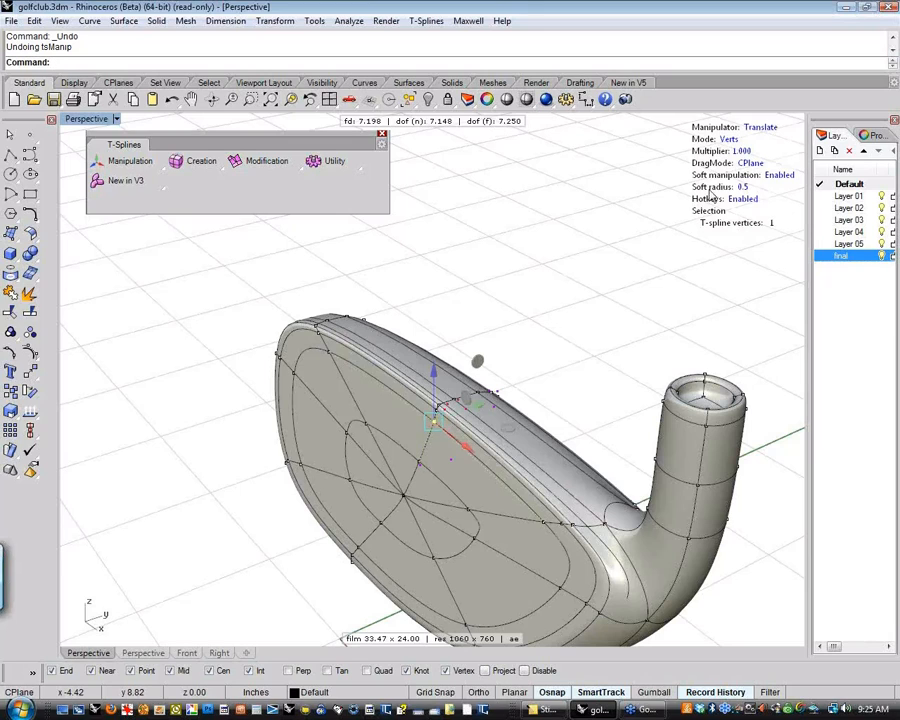
# Pick a soft manipulation radius at the club face's centre vertex, and set the radius to 2
pyautogui.click(742, 187)
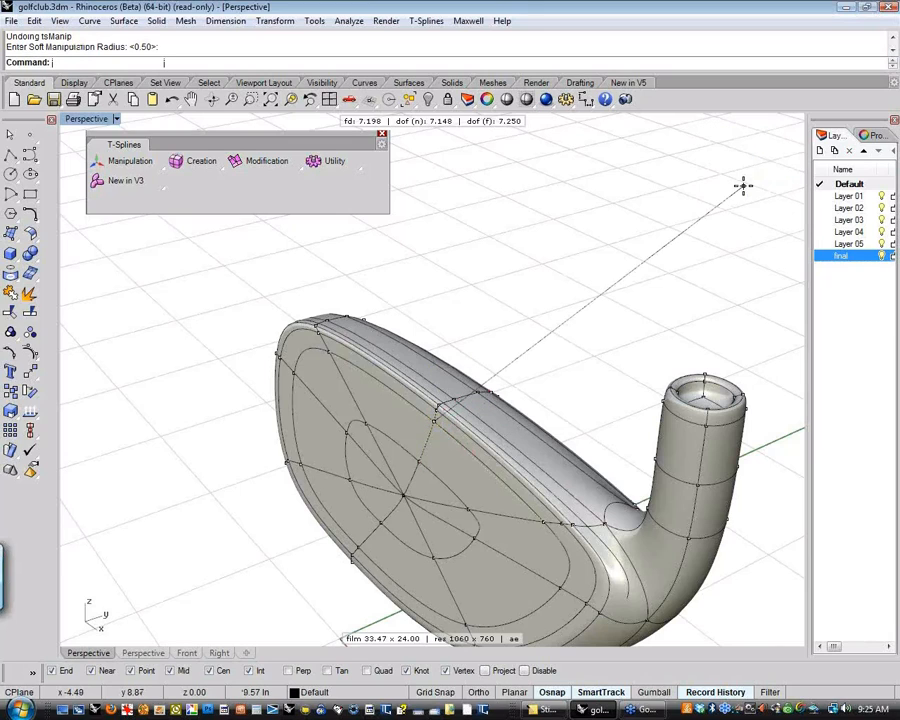
pyautogui.click(403, 495)
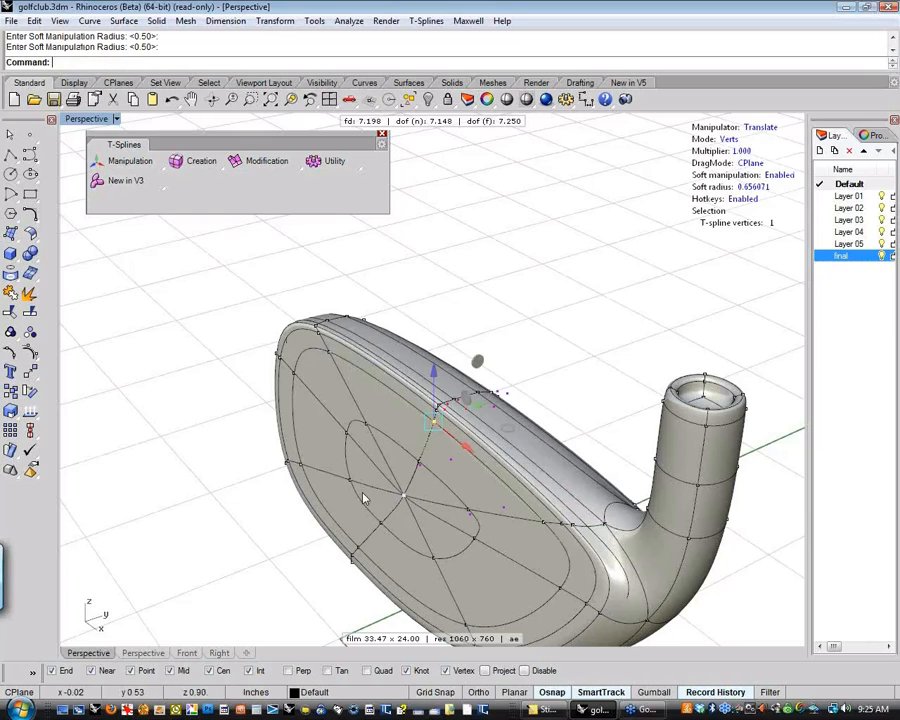
pyautogui.click(744, 187)
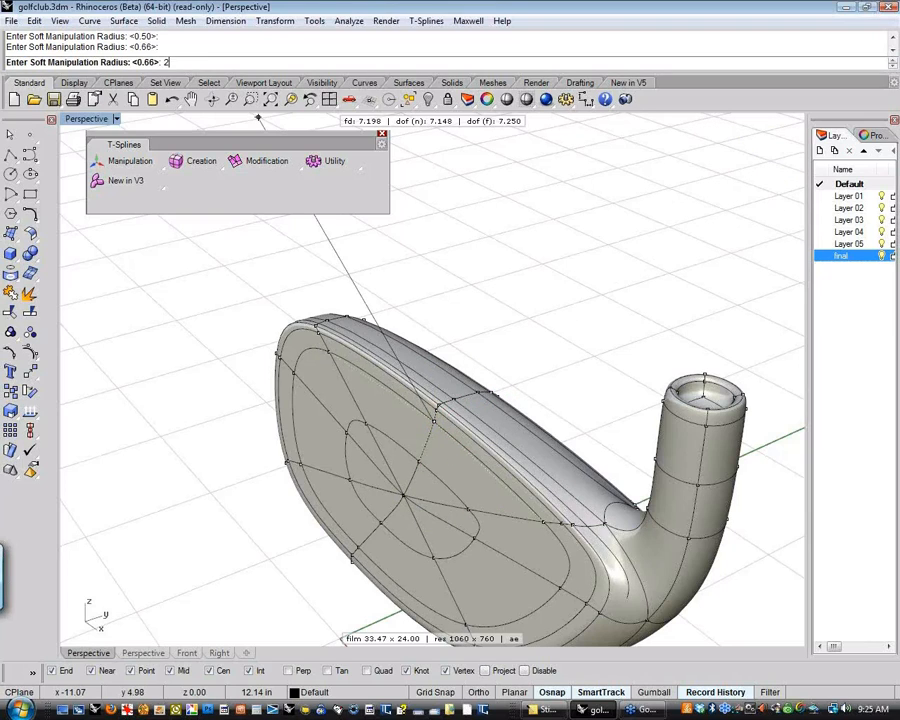
pyautogui.write('2')
pyautogui.press('Return')
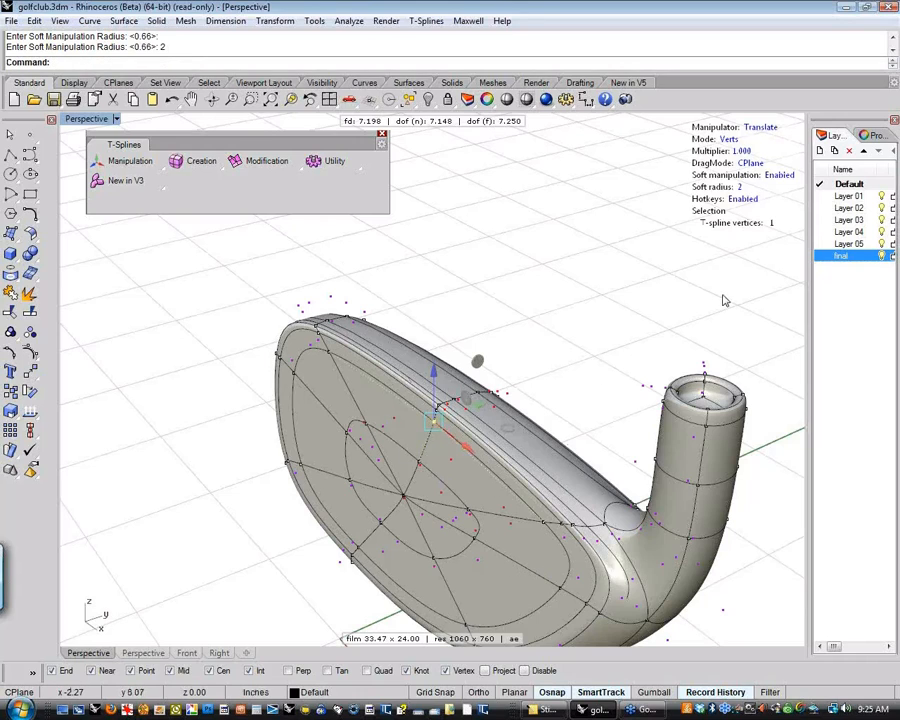
# Disable the T-Splines hotkeys and soft manipulation, and clear the vertex selection
pyautogui.click(747, 200)
pyautogui.press('Escape')
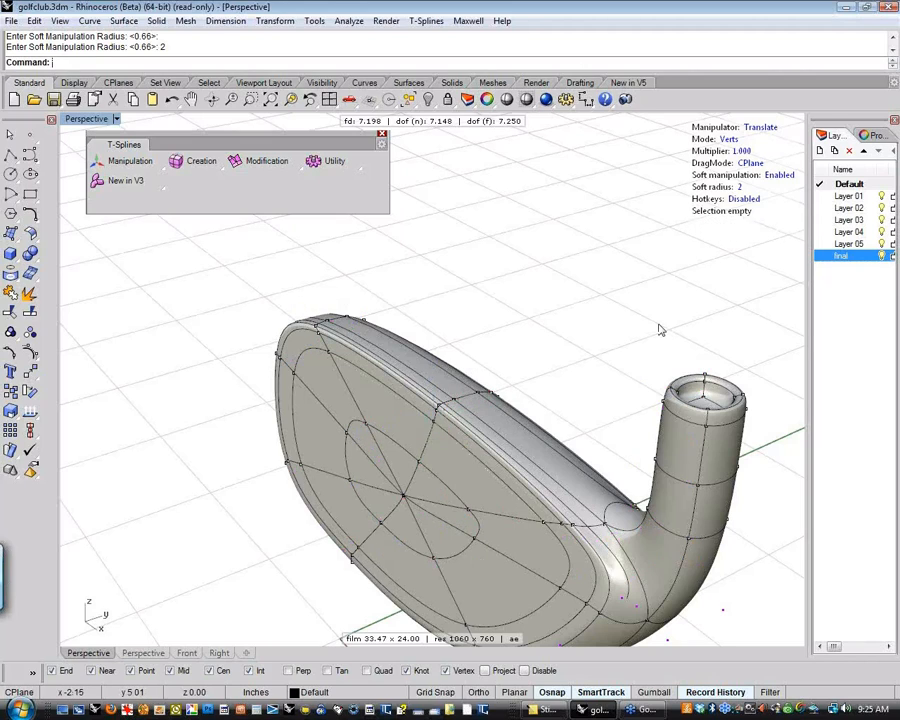
pyautogui.click(779, 176)
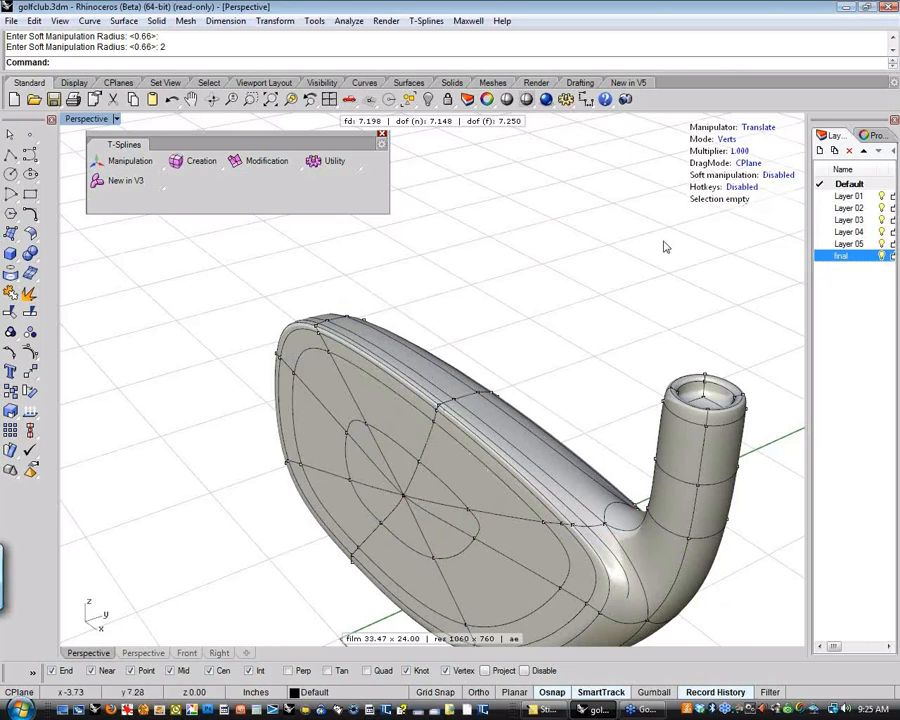
# Test selecting one vertex on the club face, and one edge and three edges in edge mode, clearing each selection
pyautogui.click(432, 421)
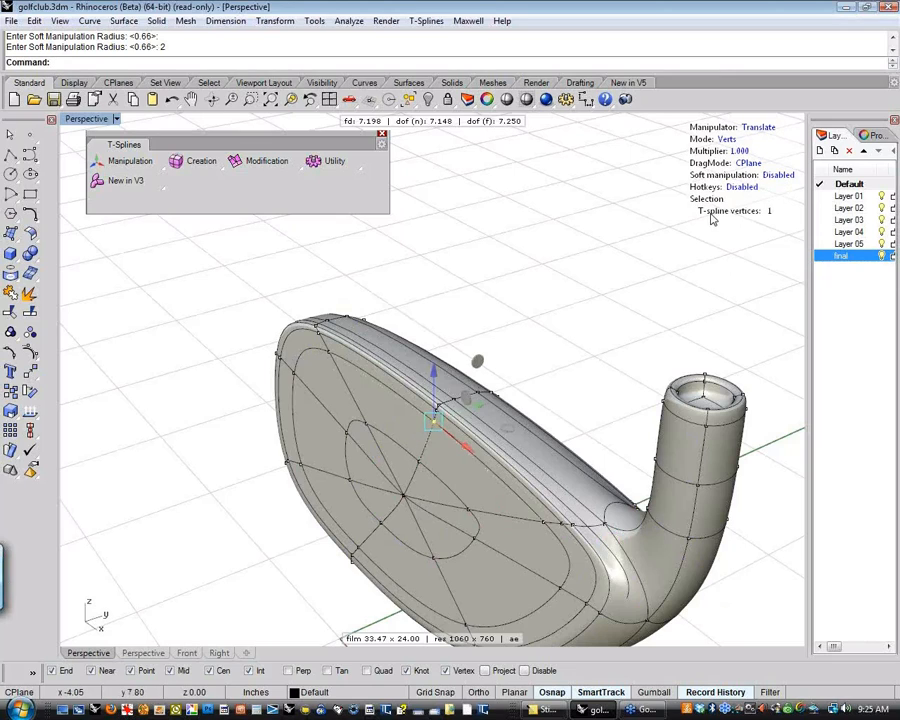
pyautogui.click(671, 249)
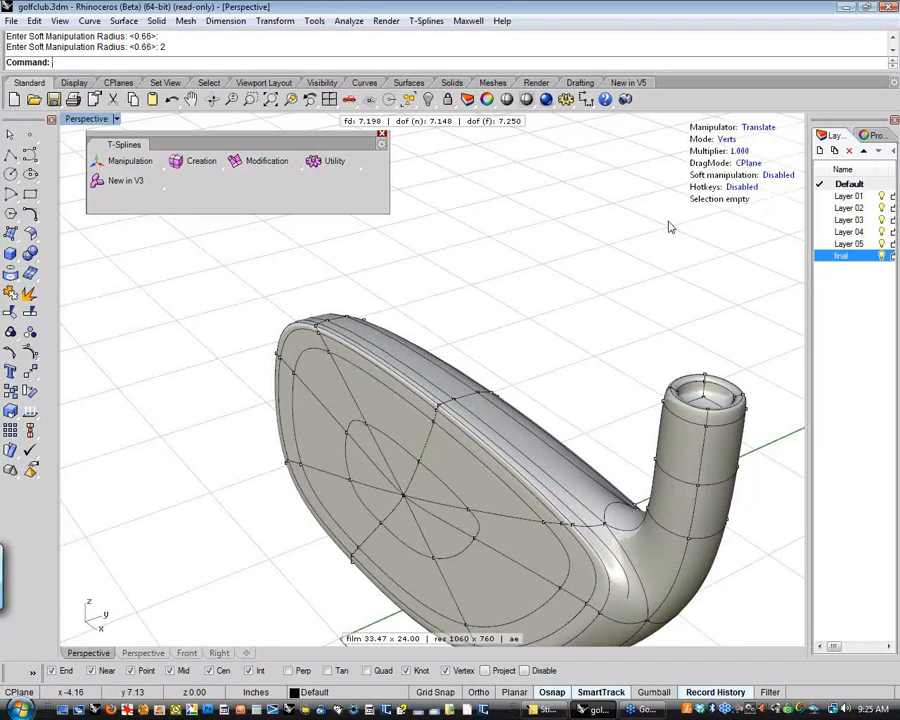
pyautogui.click(727, 141)
pyautogui.click(426, 442)
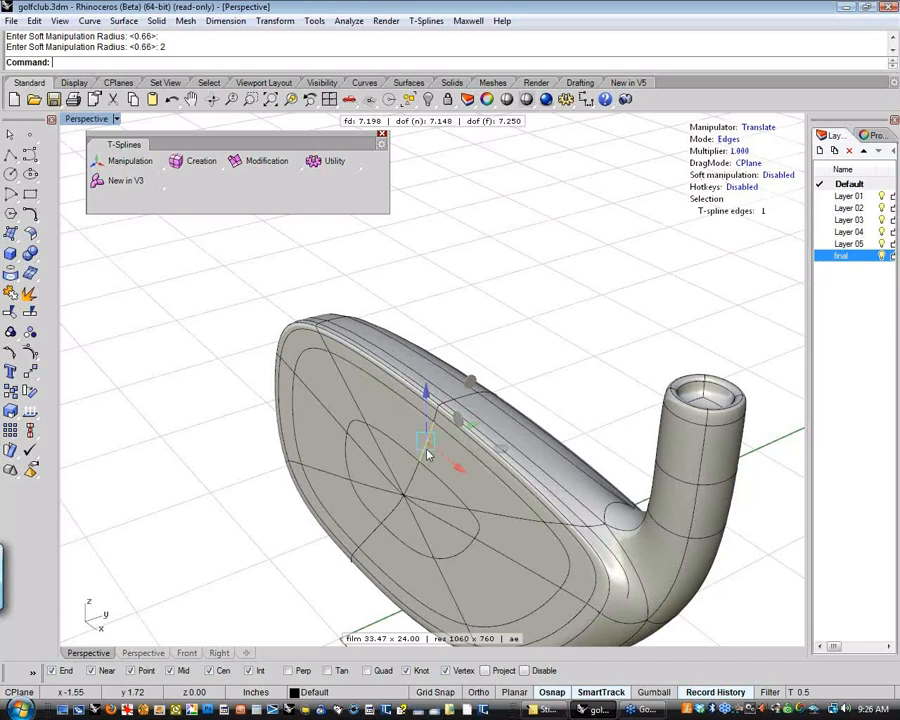
pyautogui.click(560, 360)
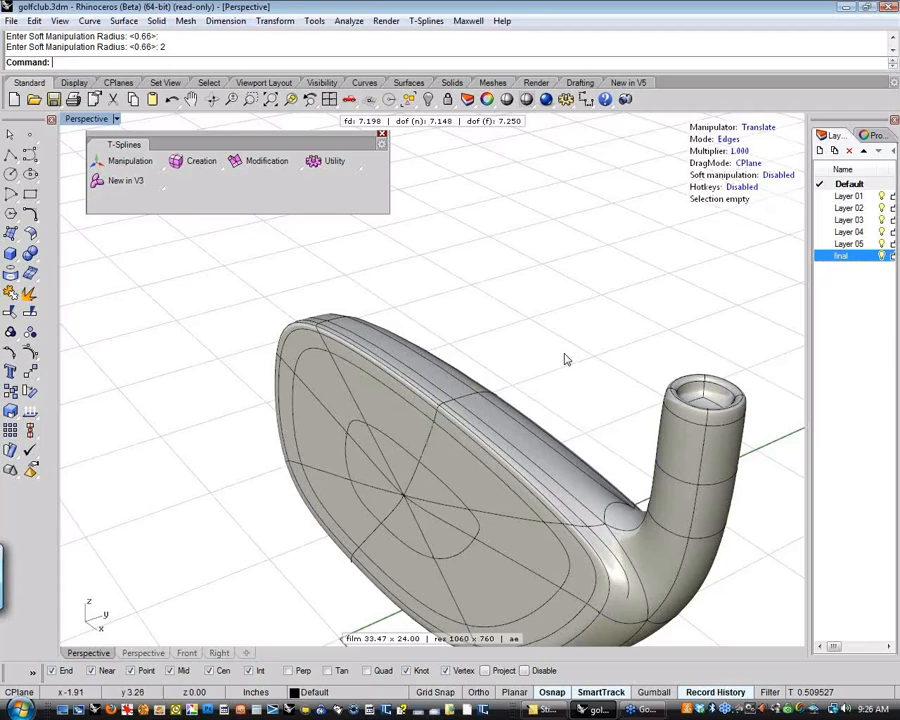
pyautogui.click(420, 458)
pyautogui.keyDown('shift'); pyautogui.click(365, 420); pyautogui.keyUp('shift')
pyautogui.keyDown('shift'); pyautogui.click(333, 420); pyautogui.keyUp('shift')
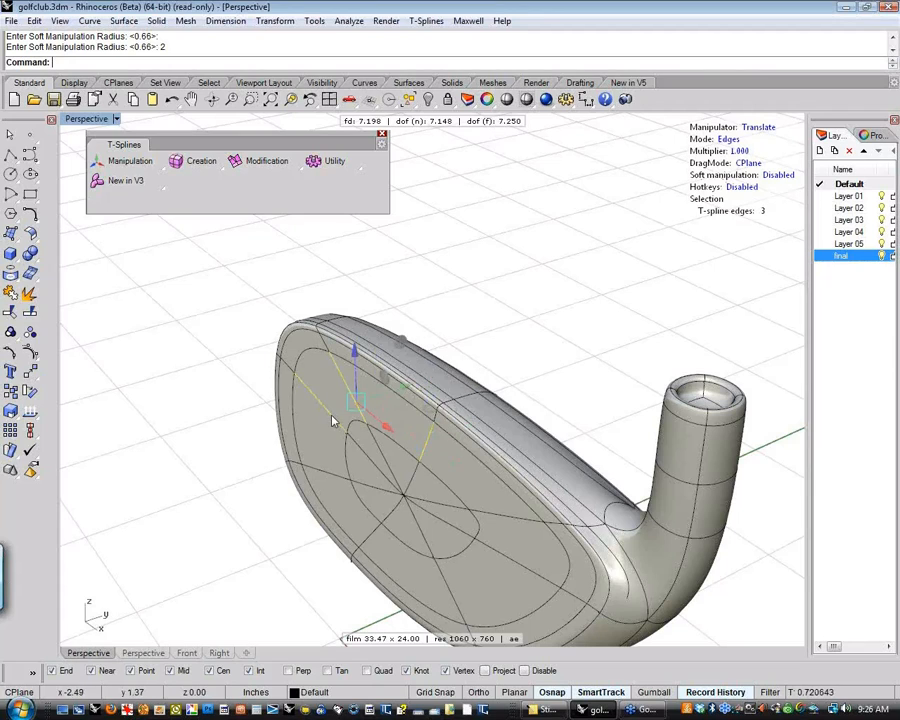
pyautogui.click(750, 234)
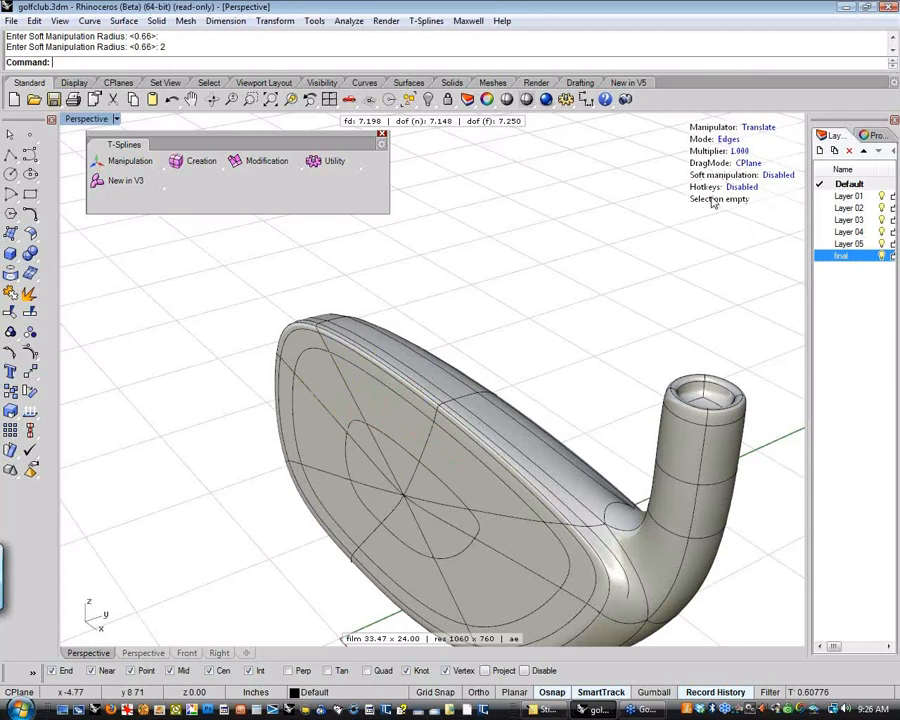
# Switch to face mode, select four neighbouring faces on the upper club face, and clear the selection
pyautogui.click(728, 139)
pyautogui.click(390, 418)
pyautogui.keyDown('shift'); pyautogui.click(462, 505); pyautogui.keyUp('shift')
pyautogui.keyDown('shift'); pyautogui.click(408, 474); pyautogui.keyUp('shift')
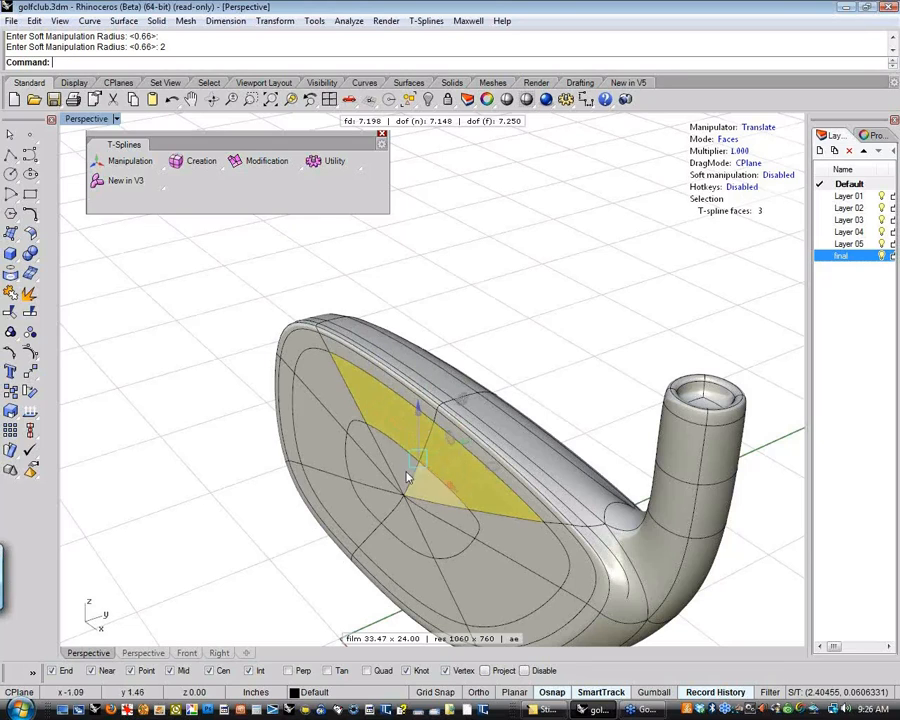
pyautogui.keyDown('shift'); pyautogui.click(438, 484); pyautogui.keyUp('shift')
pyautogui.click(573, 346)
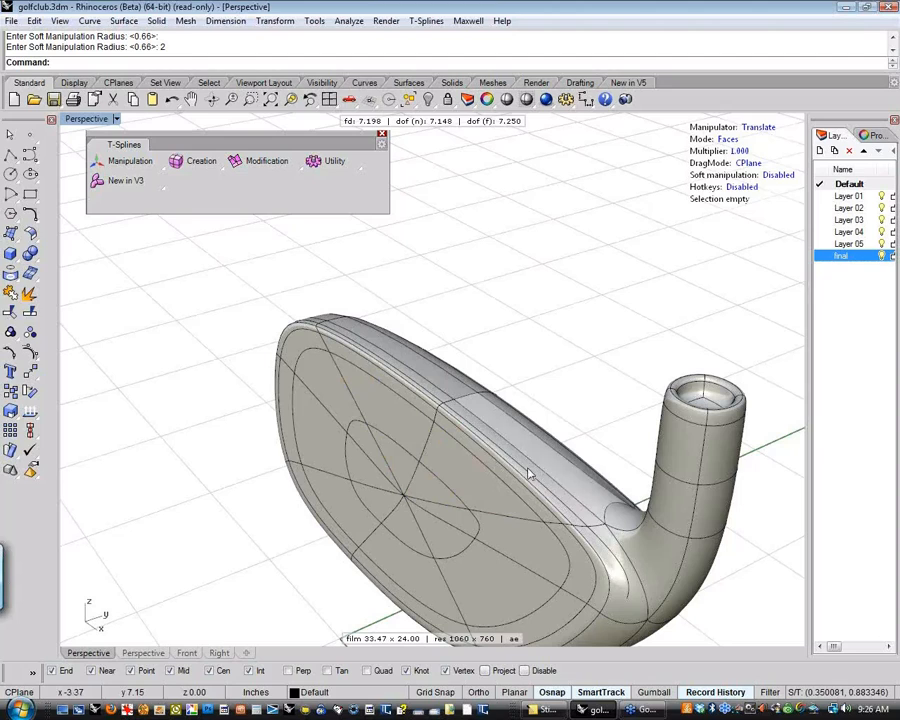
# Test selecting a single face along the club's upper edge and a group of faces together with the outline curve, clearing each selection
pyautogui.click(588, 527)
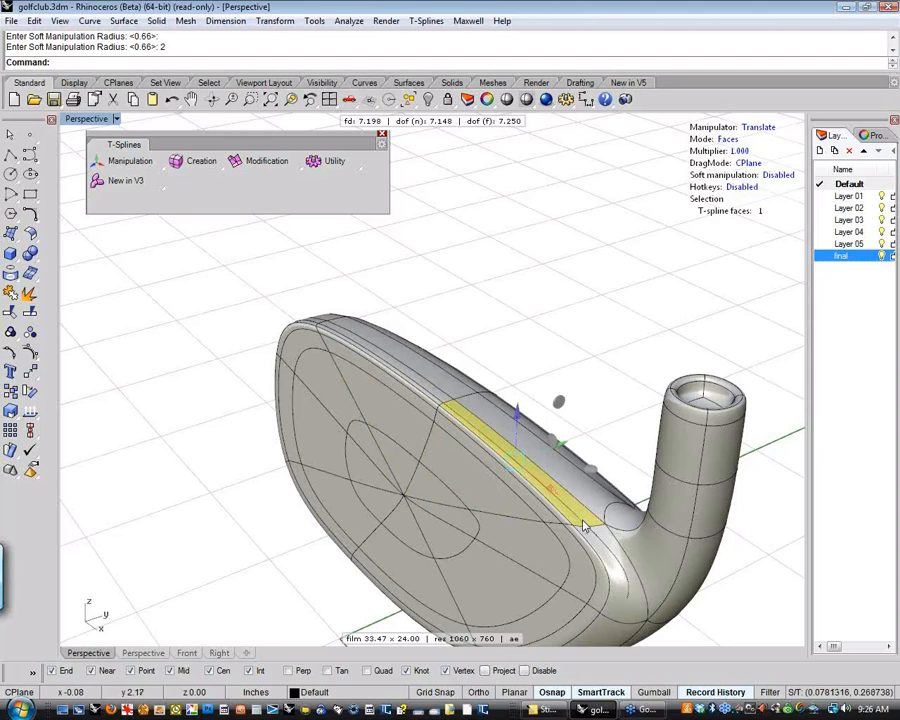
pyautogui.doubleClick(609, 440)
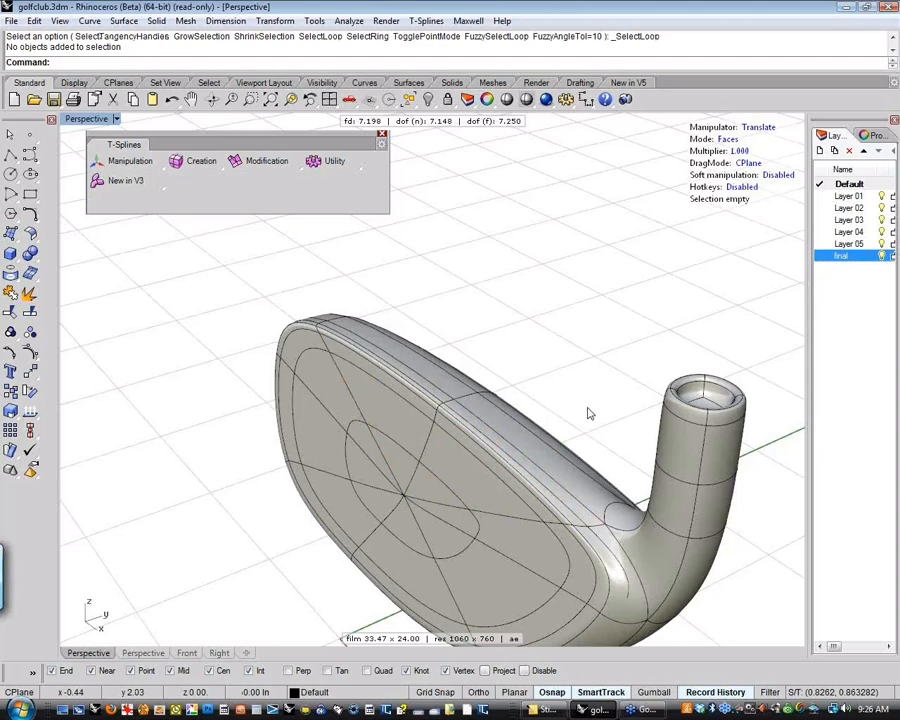
pyautogui.click(474, 483)
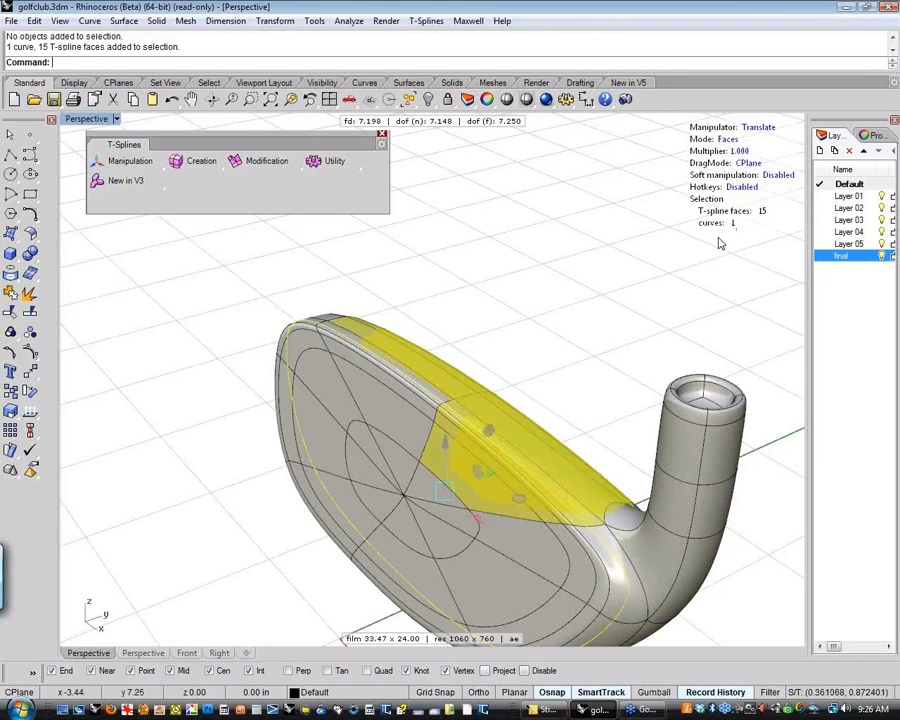
pyautogui.click(445, 232)
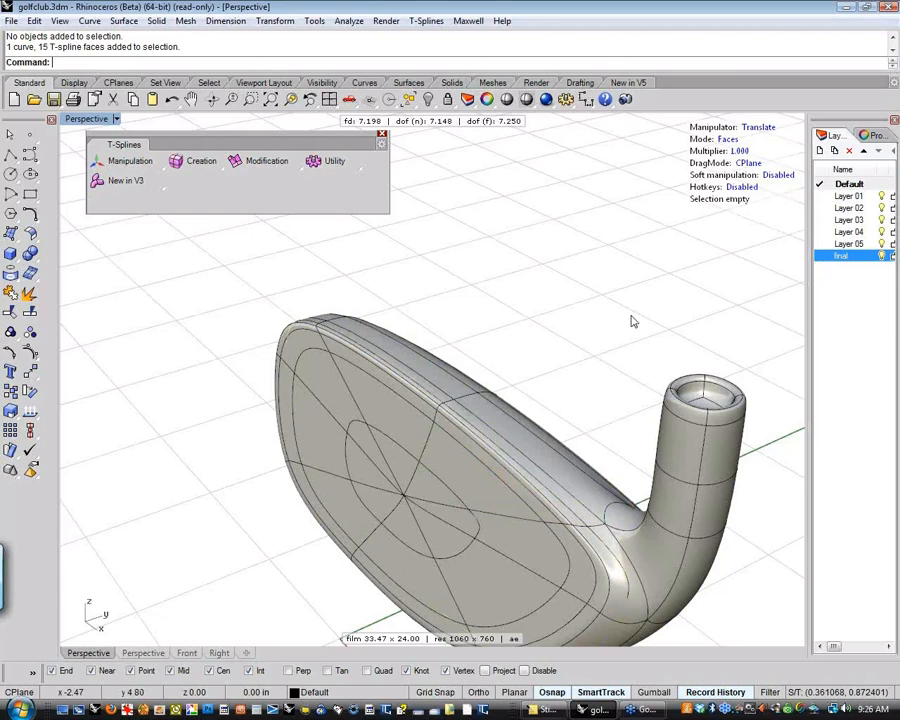
# Turn off the final layer, and show the edit points of the remaining outline curve
pyautogui.press('F4')
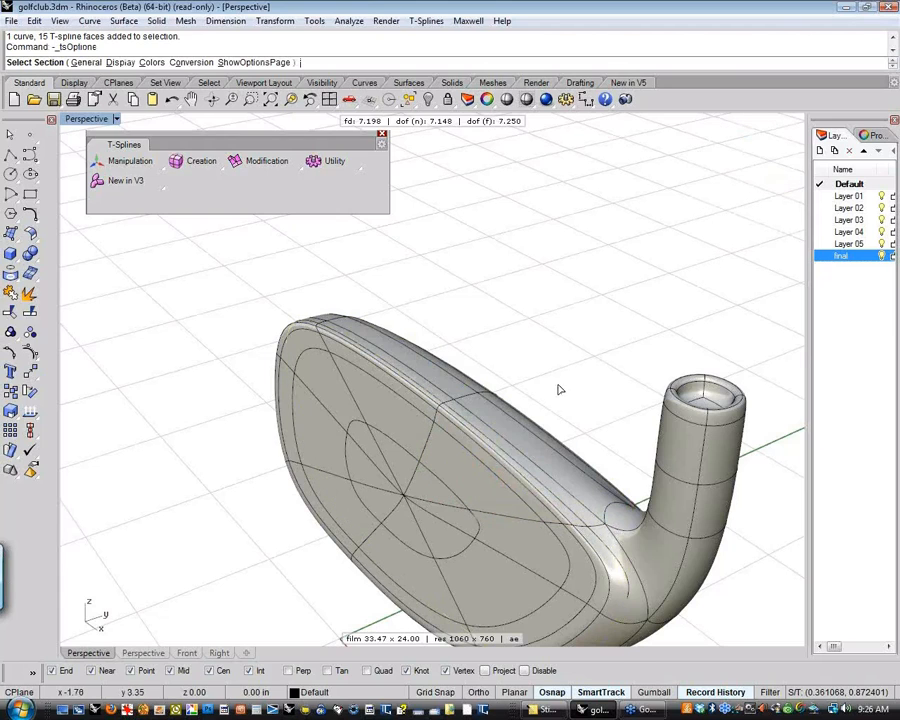
pyautogui.keyDown('shift'); pyautogui.moveTo(560, 389); pyautogui.dragTo(527, 344, button='right'); pyautogui.keyUp('shift')
pyautogui.press('Return')
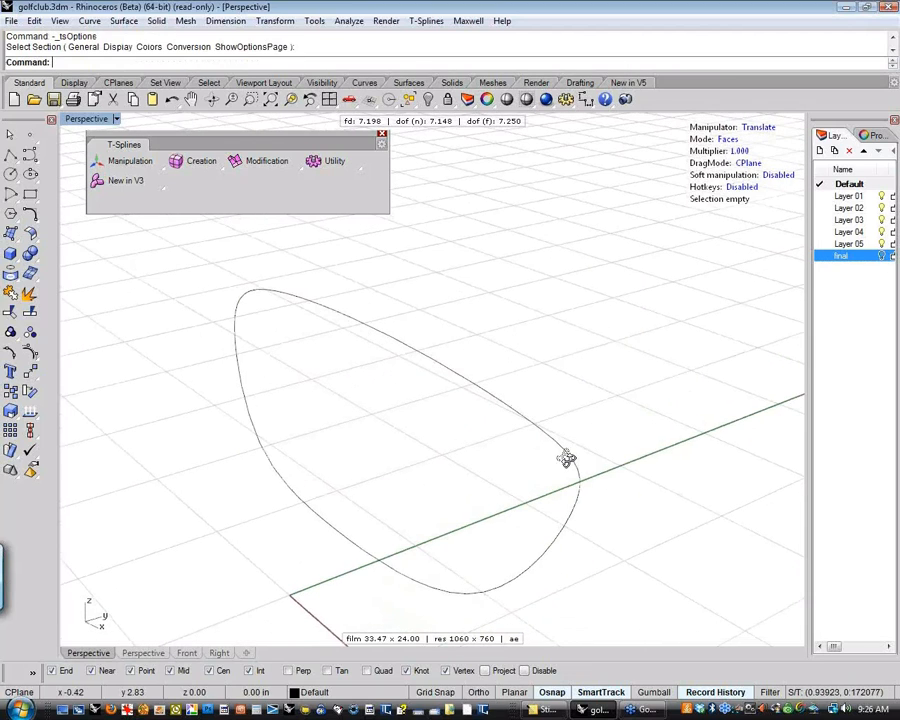
pyautogui.click(567, 463)
pyautogui.click(33, 357)
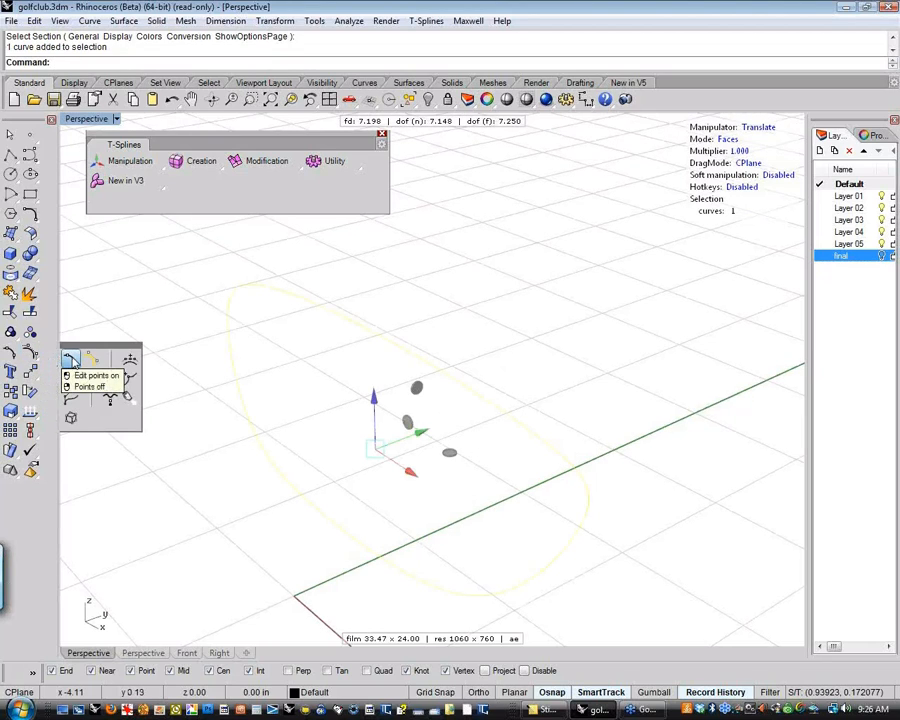
pyautogui.click(69, 359)
# Select all edit points of the outline curve, inspect them from another angle, and clear the selection
pyautogui.click(325, 408)
pyautogui.moveTo(325, 408); pyautogui.dragTo(355, 380, button='right')
pyautogui.moveTo(201, 295); pyautogui.dragTo(695, 613)
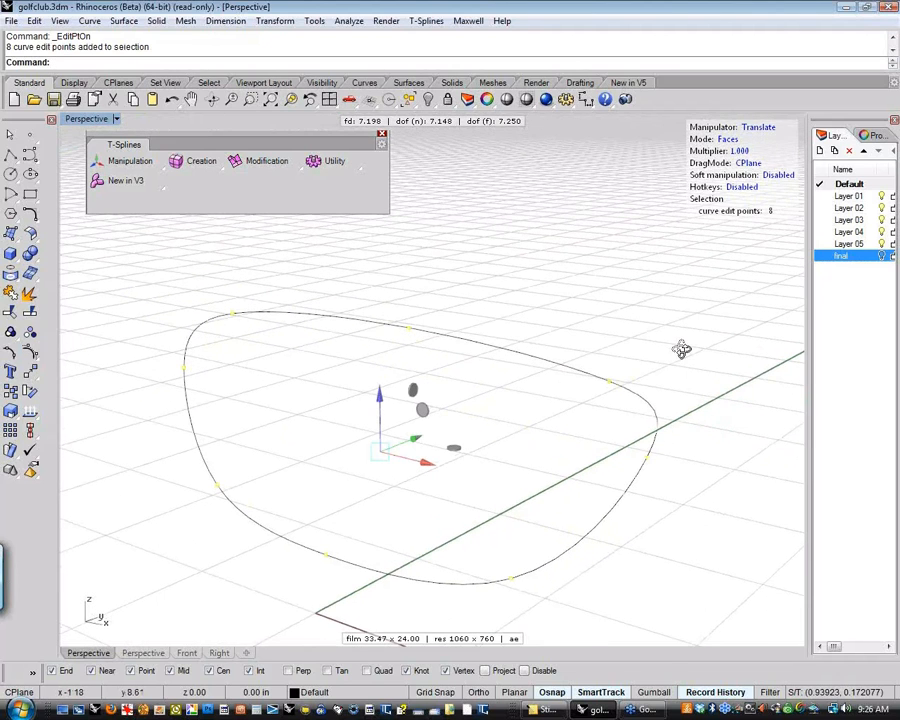
pyautogui.moveTo(681, 349); pyautogui.dragTo(514, 358, button='right')
pyautogui.click(558, 366)
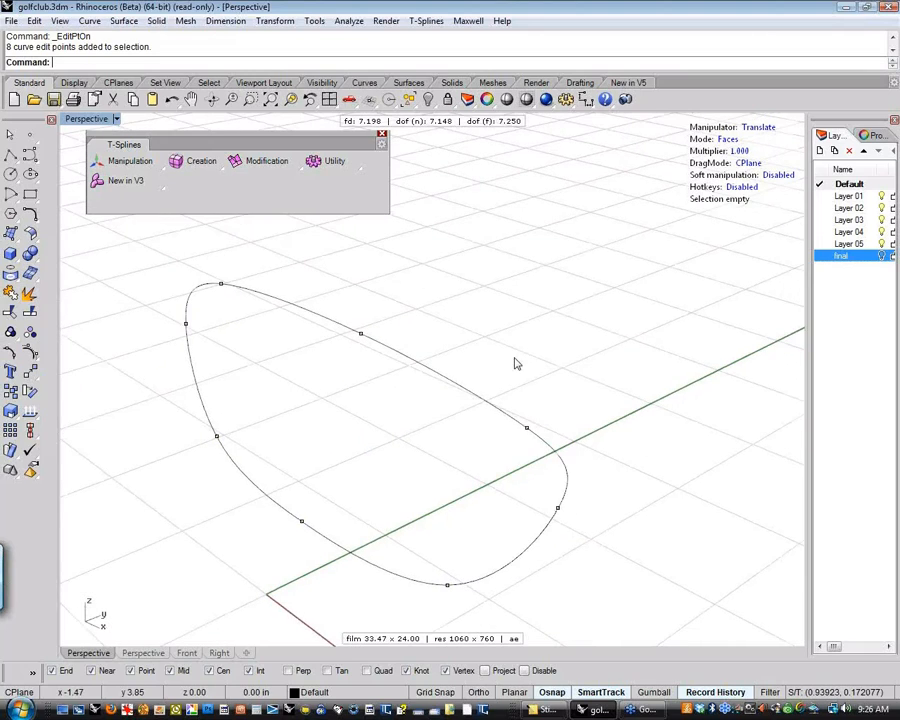
# Hide the outline curve's edit points, and switch to object mode with the Translate manipulator
pyautogui.click(415, 363)
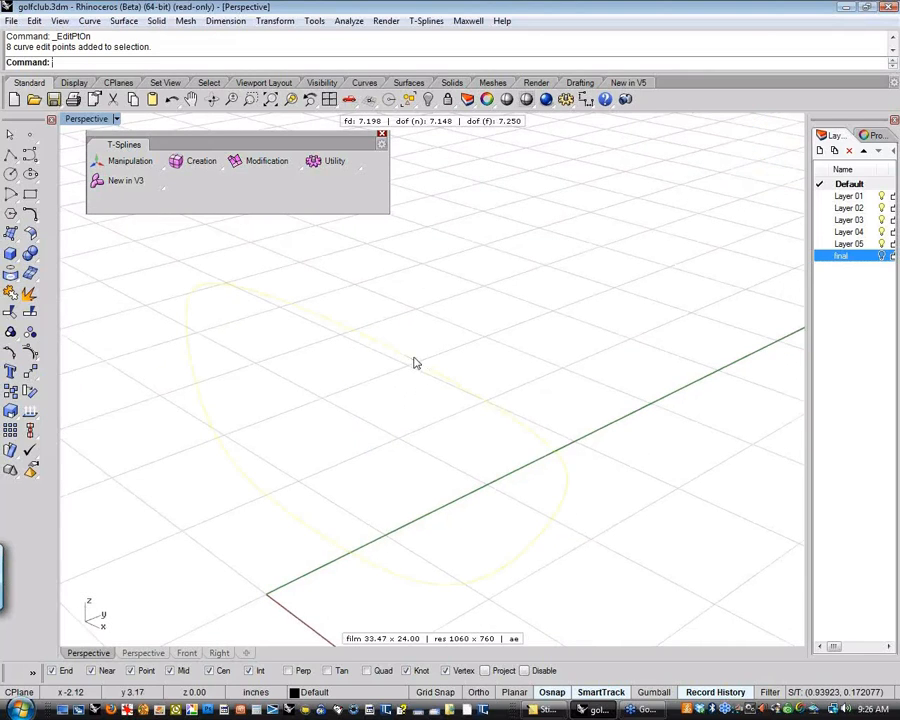
pyautogui.keyDown('shift'); pyautogui.moveTo(453, 349); pyautogui.dragTo(450, 347, button='right'); pyautogui.keyUp('shift')
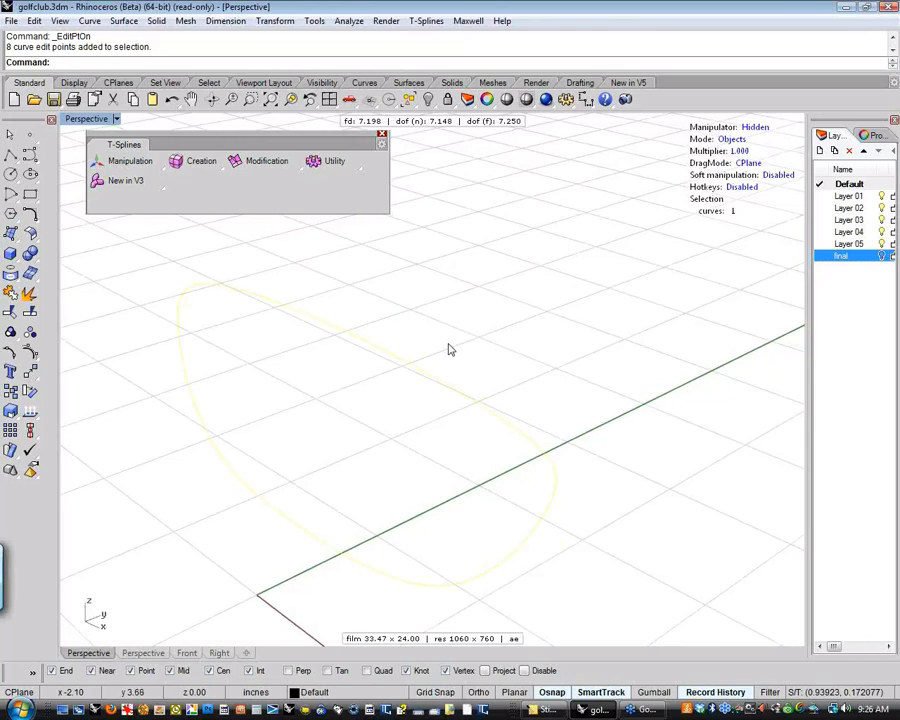
pyautogui.write('W')
pyautogui.click(757, 129)
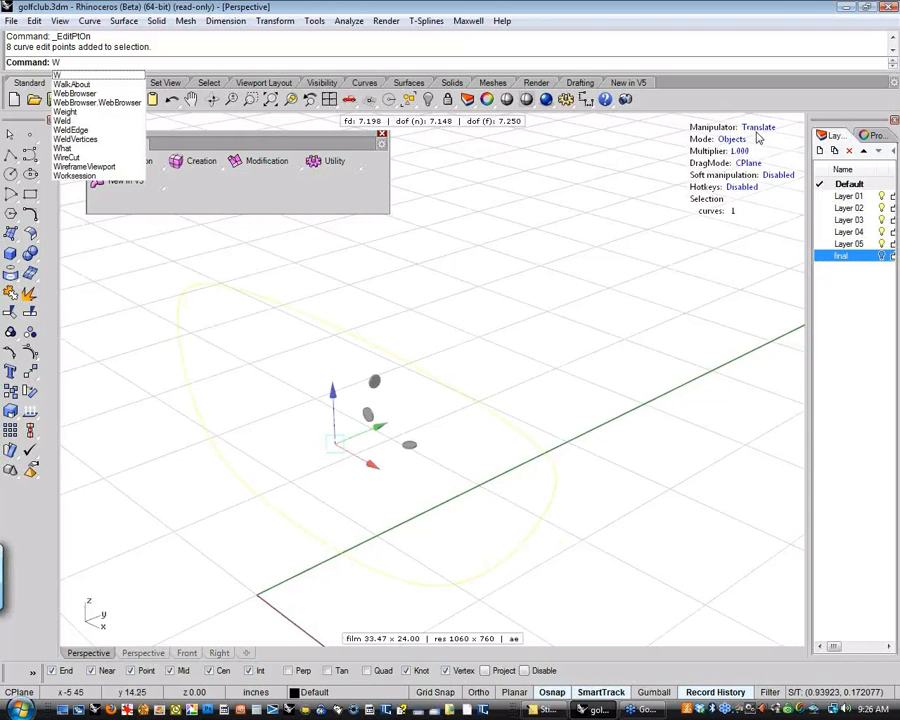
pyautogui.keyDown('shift'); pyautogui.moveTo(560, 328); pyautogui.dragTo(575, 340, button='right'); pyautogui.keyUp('shift')
pyautogui.click(562, 340)
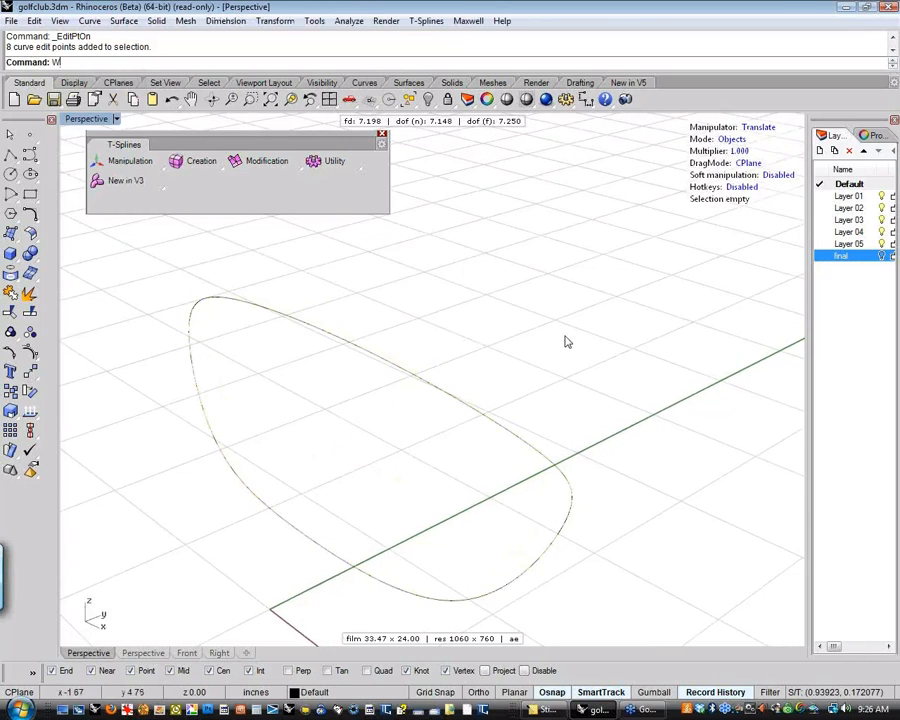
pyautogui.click(462, 414)
pyautogui.press('Escape')
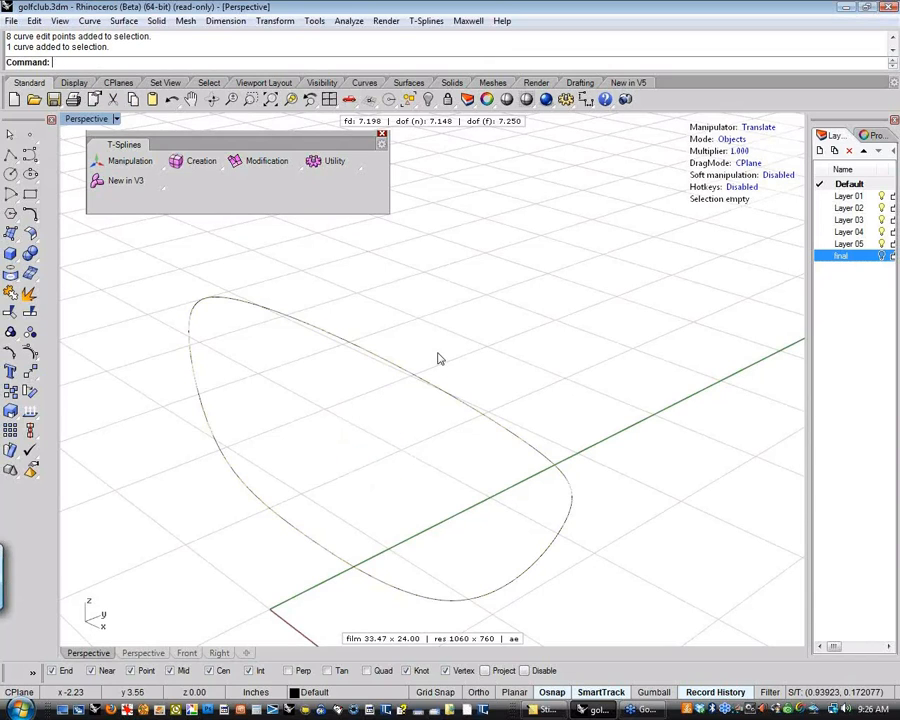
# Select the outline curve with the Translate manipulator, and extrude it a short way along the green Y axis into a narrow T-spline band
pyautogui.click(757, 129)
pyautogui.keyDown('shift'); pyautogui.moveTo(674, 260); pyautogui.dragTo(694, 205, button='right'); pyautogui.keyUp('shift')
pyautogui.click(456, 361)
pyautogui.click(757, 129)
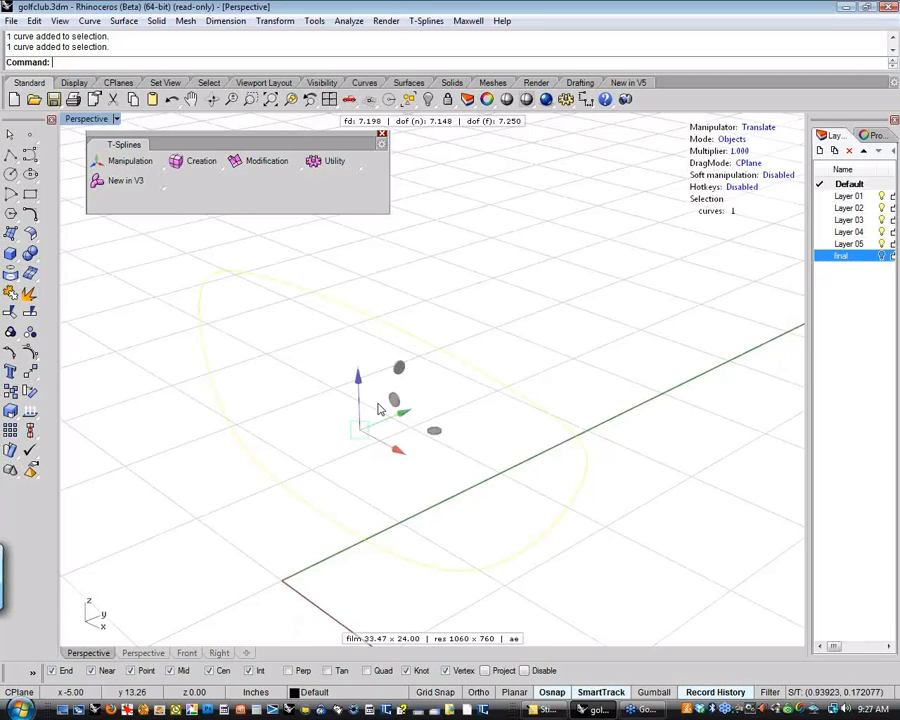
pyautogui.keyDown('shift'); pyautogui.moveTo(455, 430); pyautogui.dragTo(383, 459, button='right'); pyautogui.keyUp('shift')
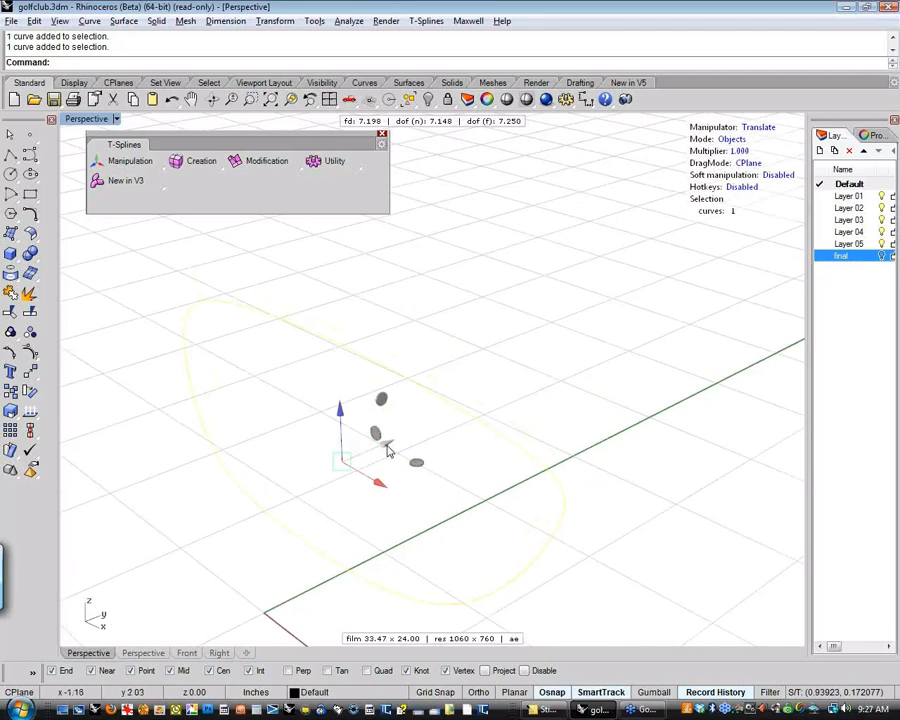
pyautogui.moveTo(390, 451)
pyautogui.keyDown('alt'); pyautogui.mouseDown()
pyautogui.moveTo(406, 432)
pyautogui.moveTo(406, 440)
pyautogui.mouseUp(); pyautogui.keyUp('alt')
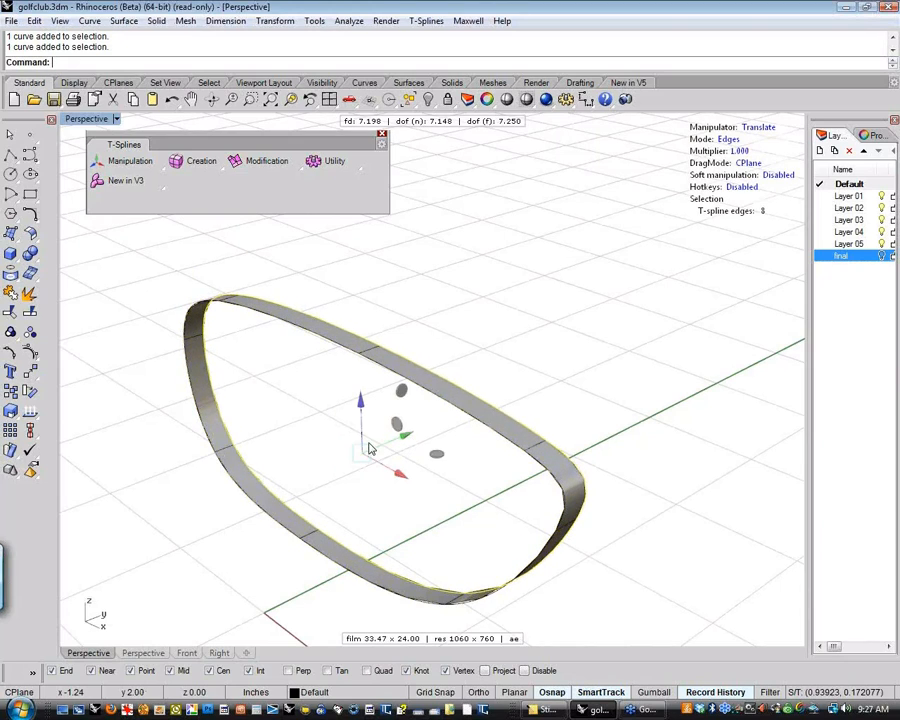
pyautogui.click(313, 402)
pyautogui.moveTo(366, 481)
pyautogui.mouseDown(button='right')
pyautogui.moveTo(291, 460)
pyautogui.moveTo(367, 472)
pyautogui.moveTo(376, 462)
pyautogui.mouseUp(button='right')
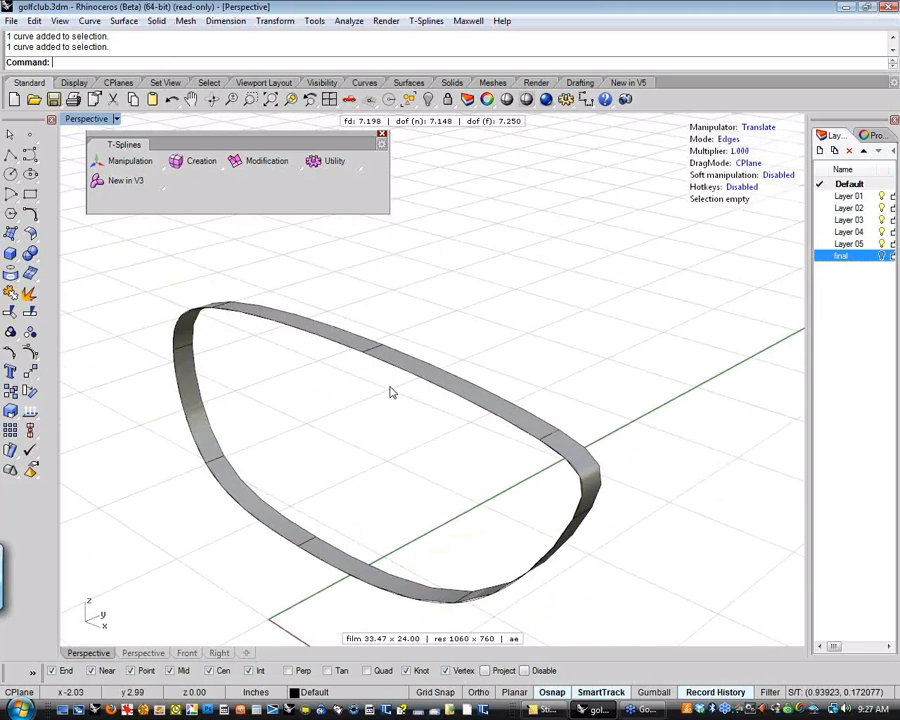
# Select the original outline curve on the band's border and show its edit points to compare them with the band's edges
pyautogui.click(414, 390)
pyautogui.click(460, 405)
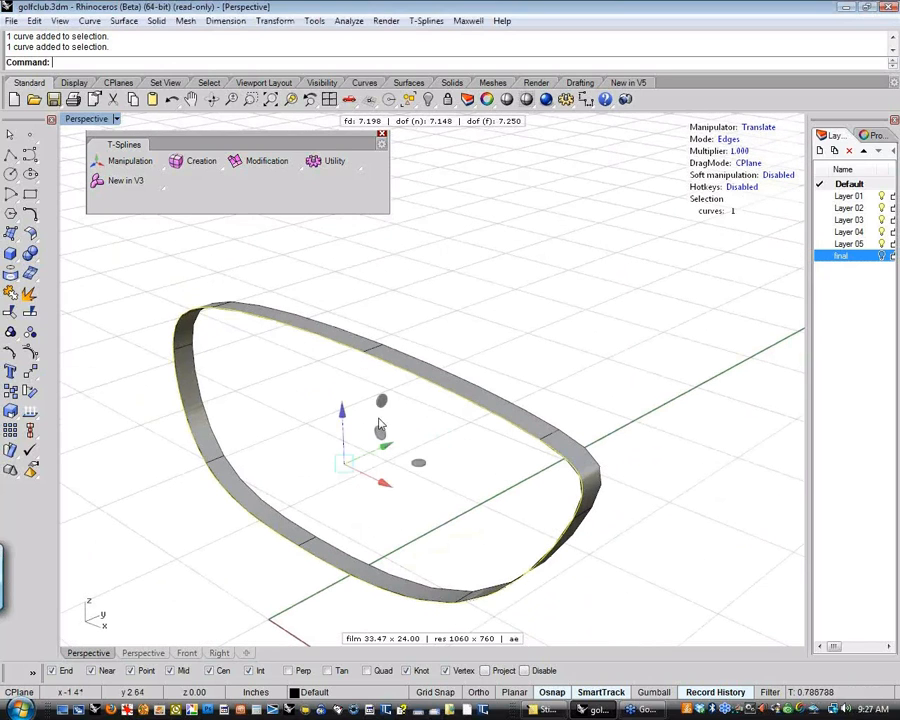
pyautogui.click(36, 361)
pyautogui.click(72, 360)
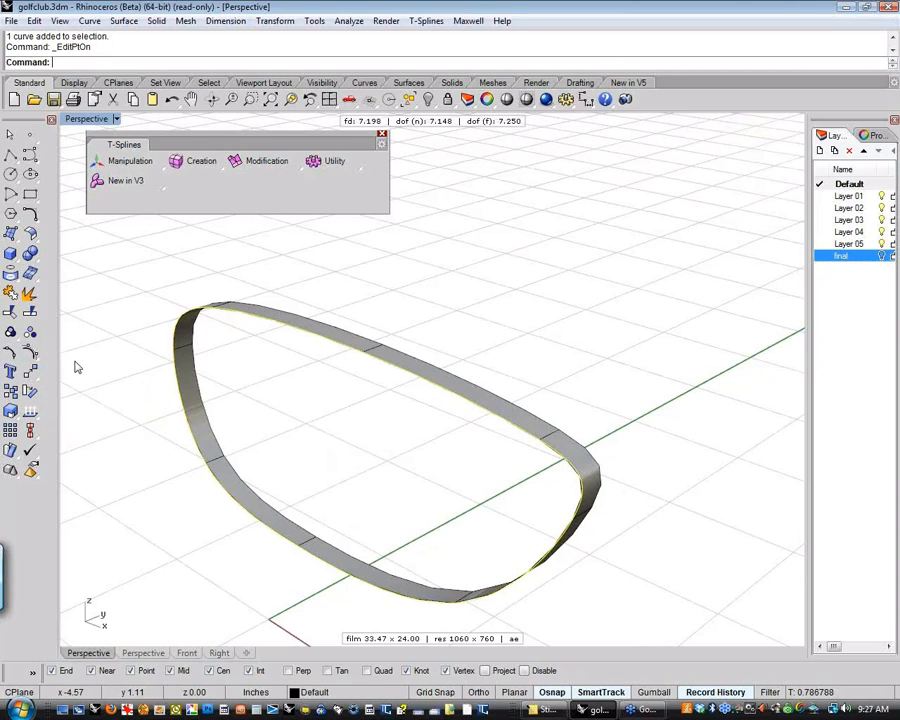
pyautogui.moveTo(430, 470); pyautogui.dragTo(437, 468, button='right')
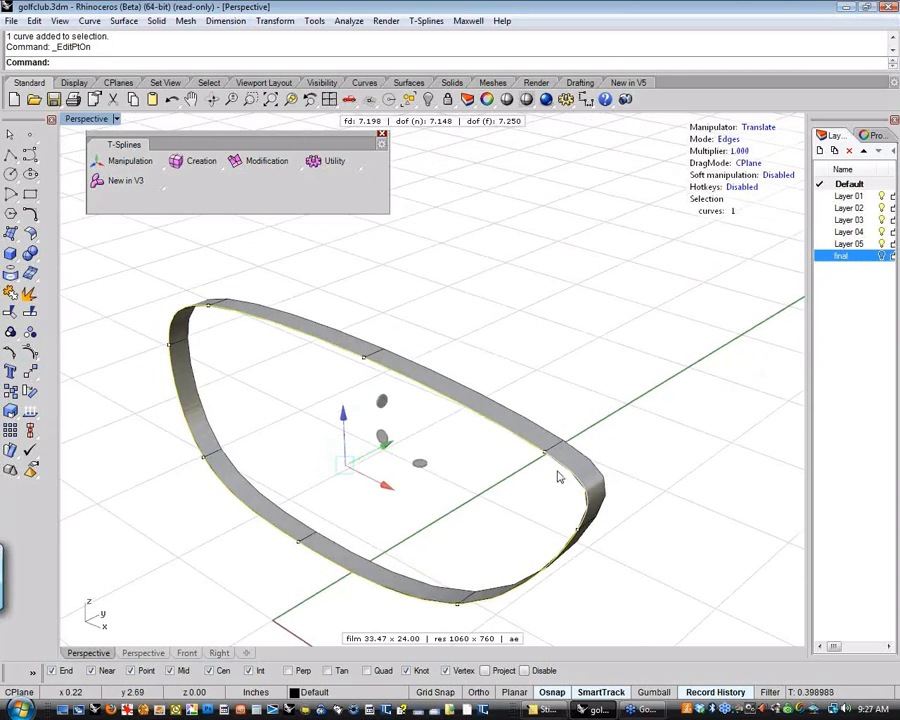
# Compare the outline curve's edit points with the band's edge divisions from several angles, and hide the points
pyautogui.moveTo(560, 477); pyautogui.dragTo(275, 506, button='right')
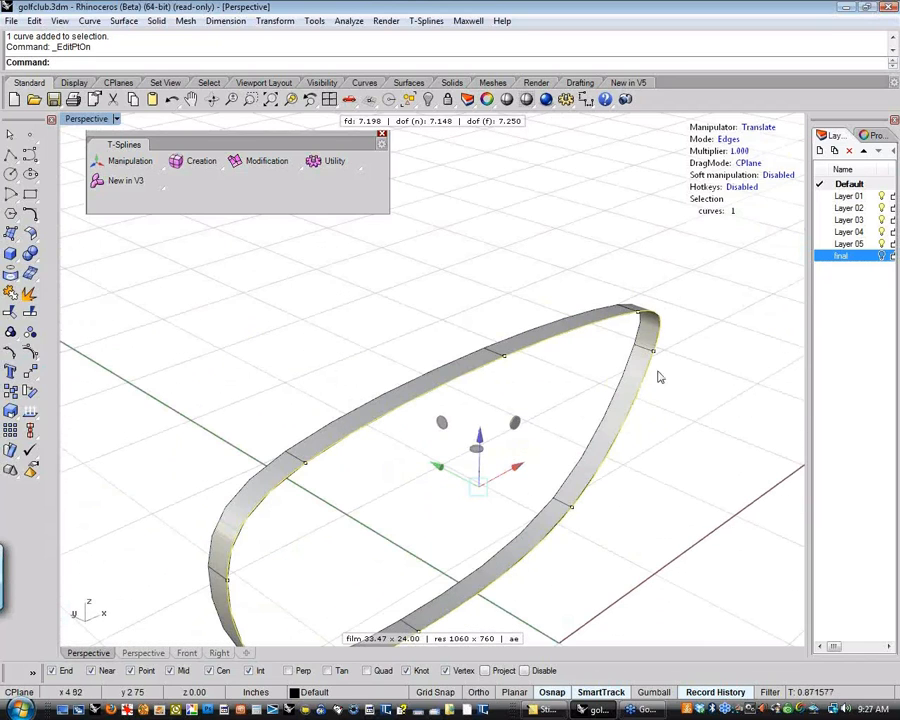
pyautogui.moveTo(695, 532); pyautogui.dragTo(587, 401, button='right')
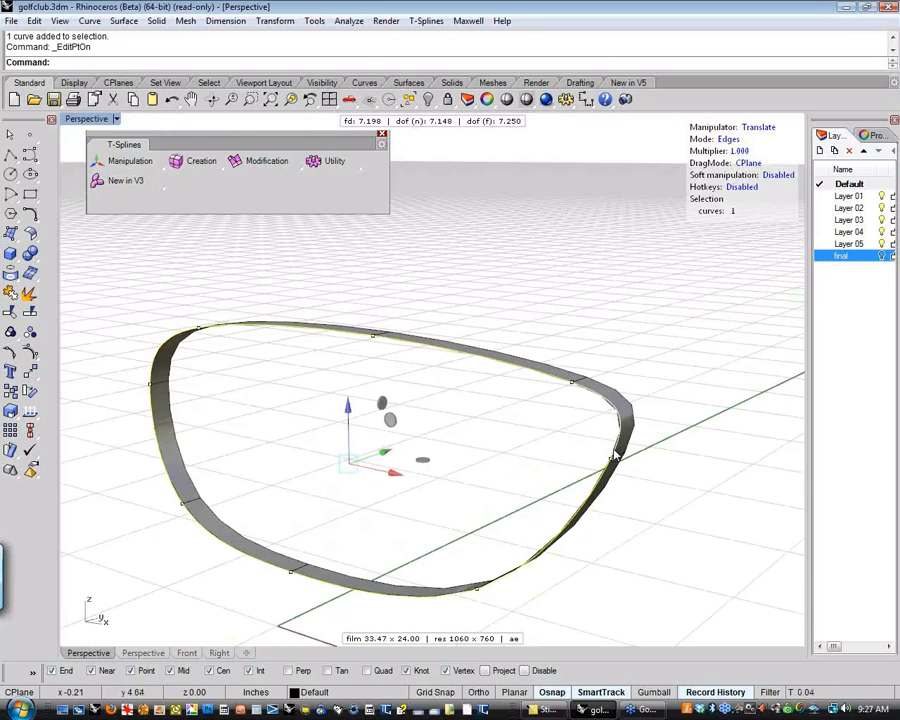
pyautogui.moveTo(583, 388); pyautogui.dragTo(492, 410, button='right')
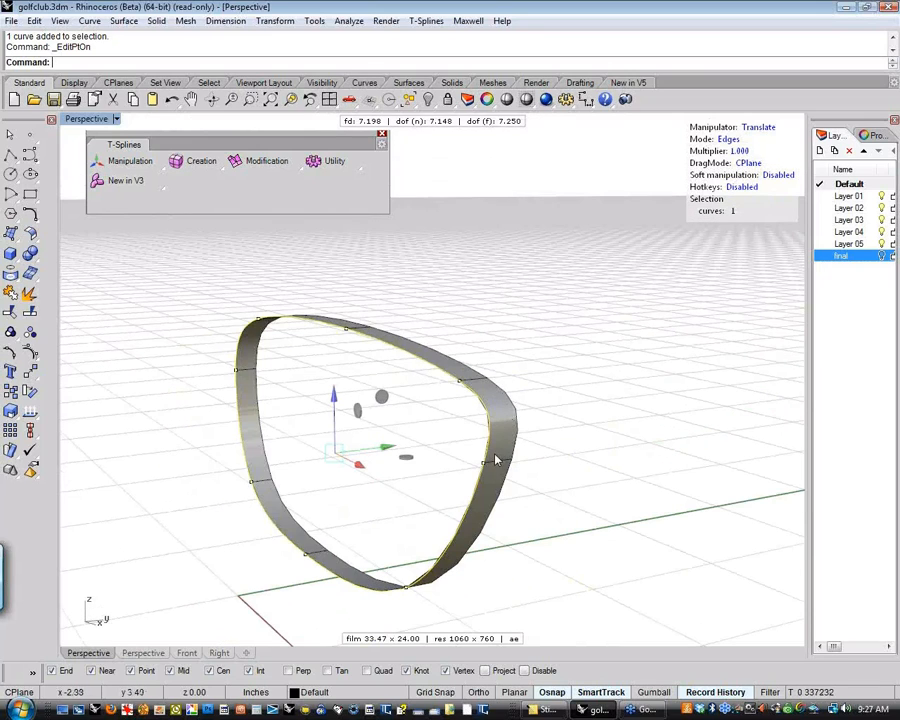
pyautogui.moveTo(495, 460); pyautogui.dragTo(396, 407, button='right')
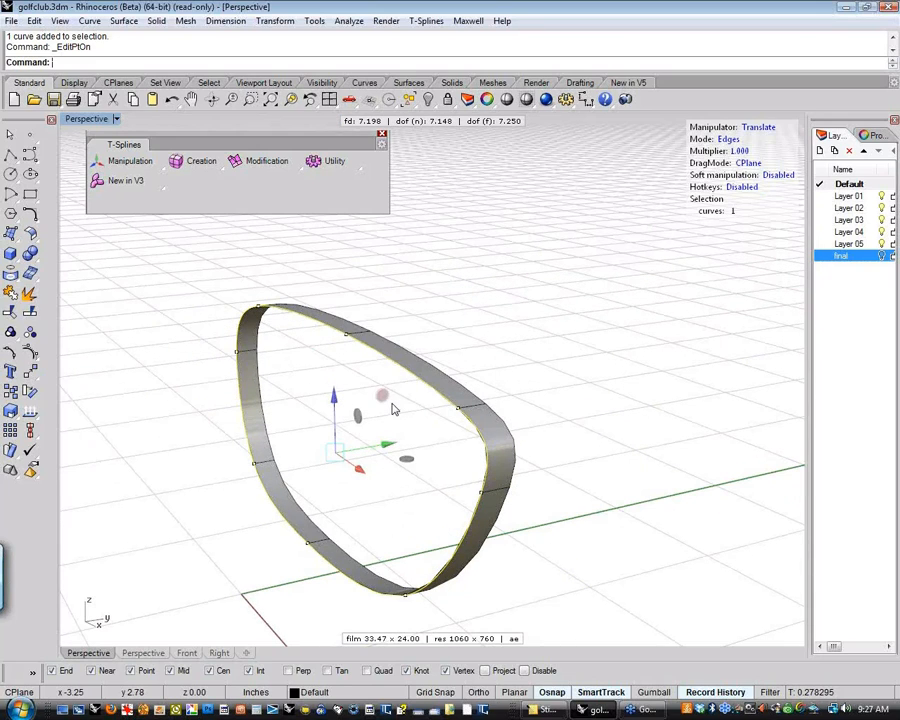
pyautogui.click(342, 364)
pyautogui.moveTo(342, 364); pyautogui.dragTo(357, 364, button='right')
pyautogui.press('Escape')
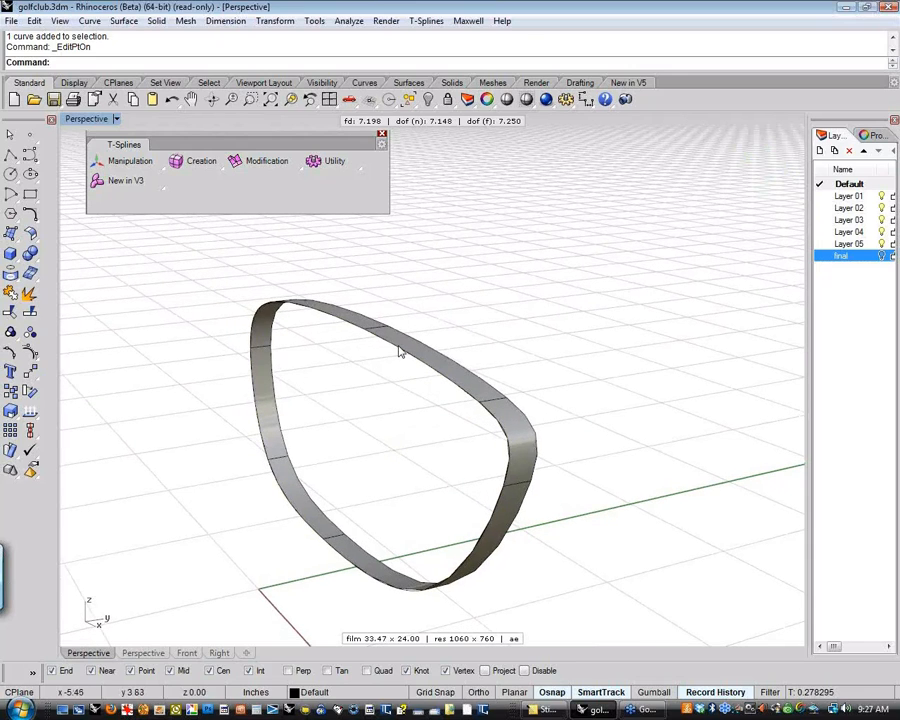
# Select the original outline curve on the band's front border and hide it
pyautogui.click(416, 360)
pyautogui.click(446, 386)
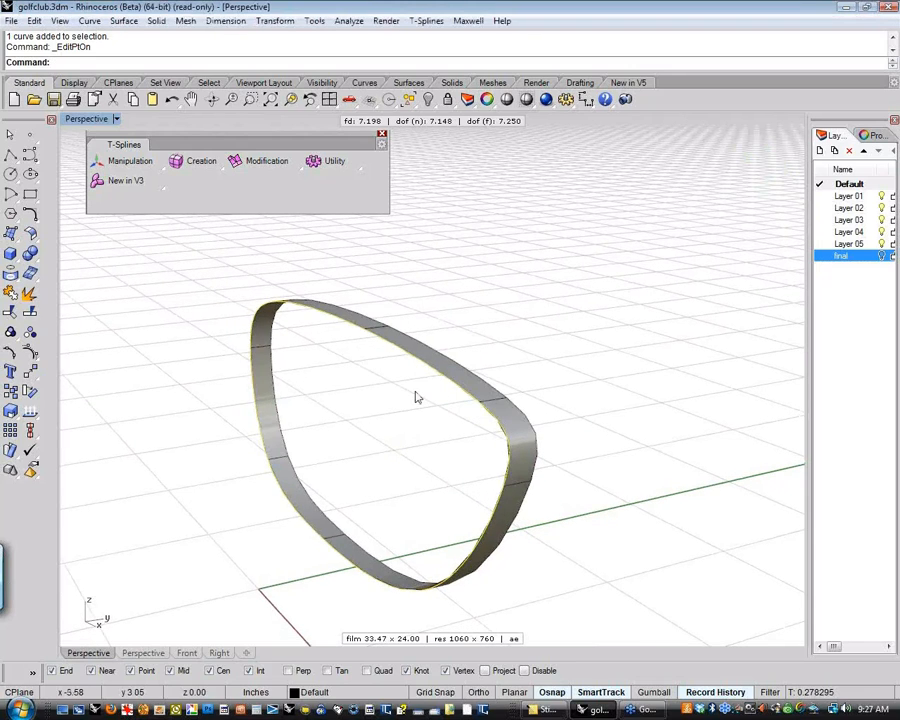
pyautogui.hotkey('ctrl', 'h')
pyautogui.moveTo(414, 394); pyautogui.dragTo(460, 405, button='right')
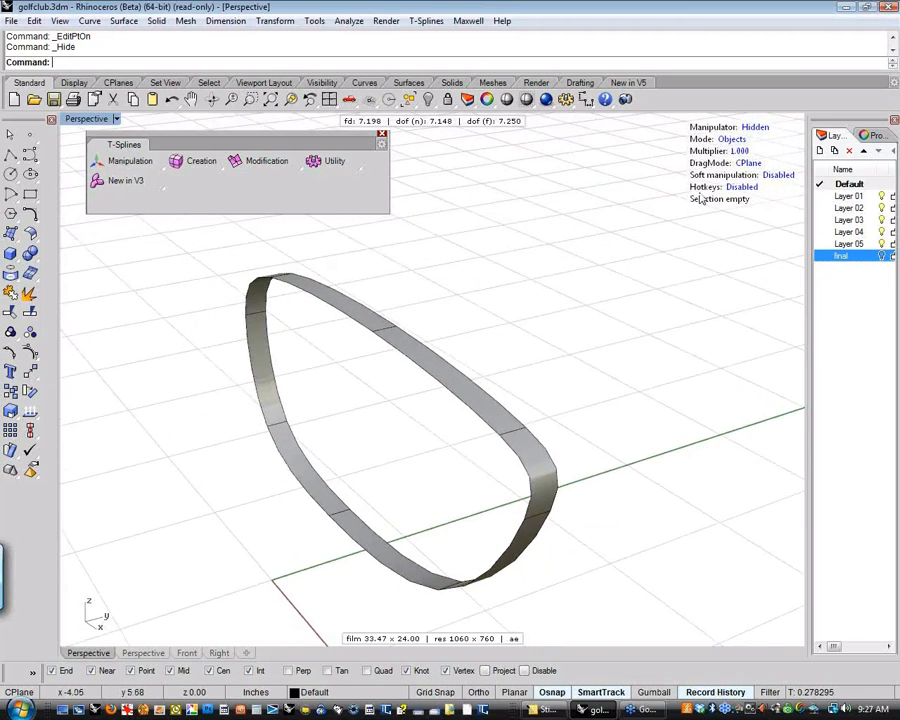
# Switch to edge selection mode and select the full T-spline edge loop along the band's front border
pyautogui.click(738, 140)
pyautogui.click(733, 140)
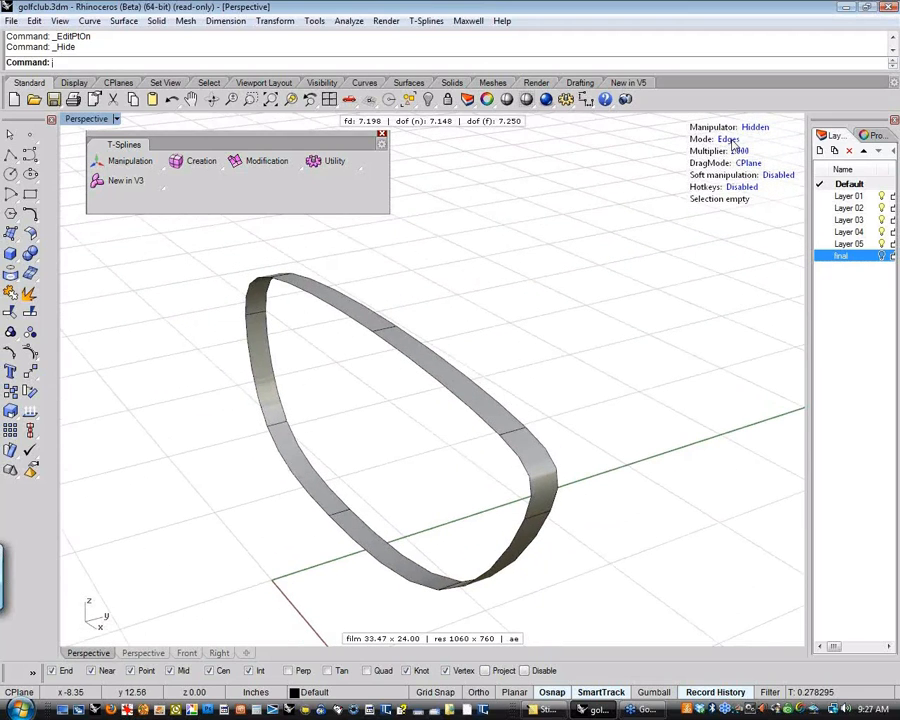
pyautogui.doubleClick(420, 366)
pyautogui.moveTo(411, 456); pyautogui.dragTo(406, 418, button='right')
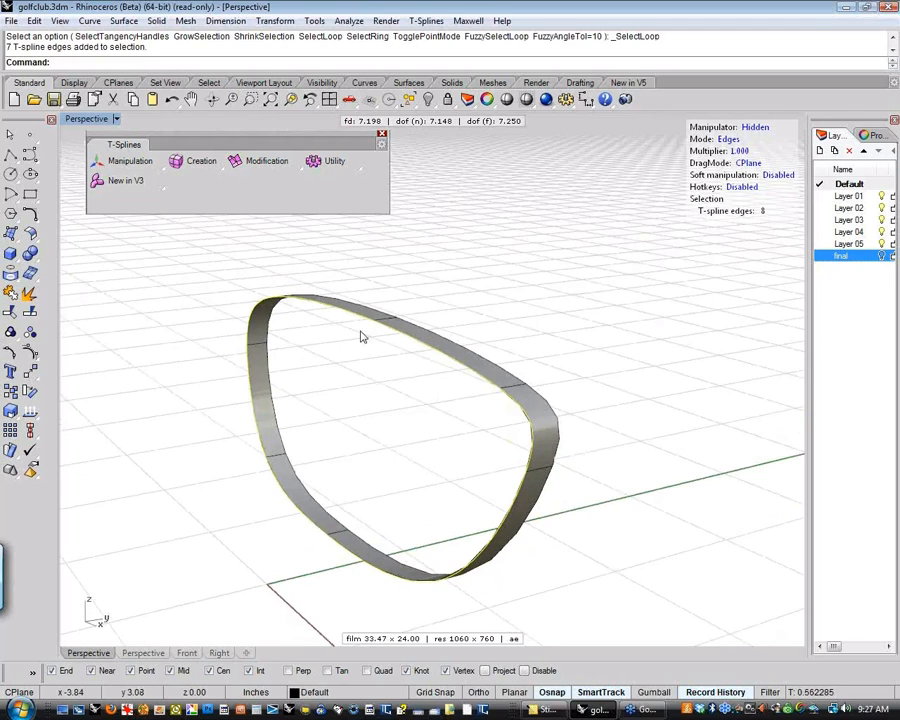
# Enable the T-Splines hotkeys, and reselect the front border from a single edge to its full edge loop
pyautogui.click(315, 468)
pyautogui.click(437, 354)
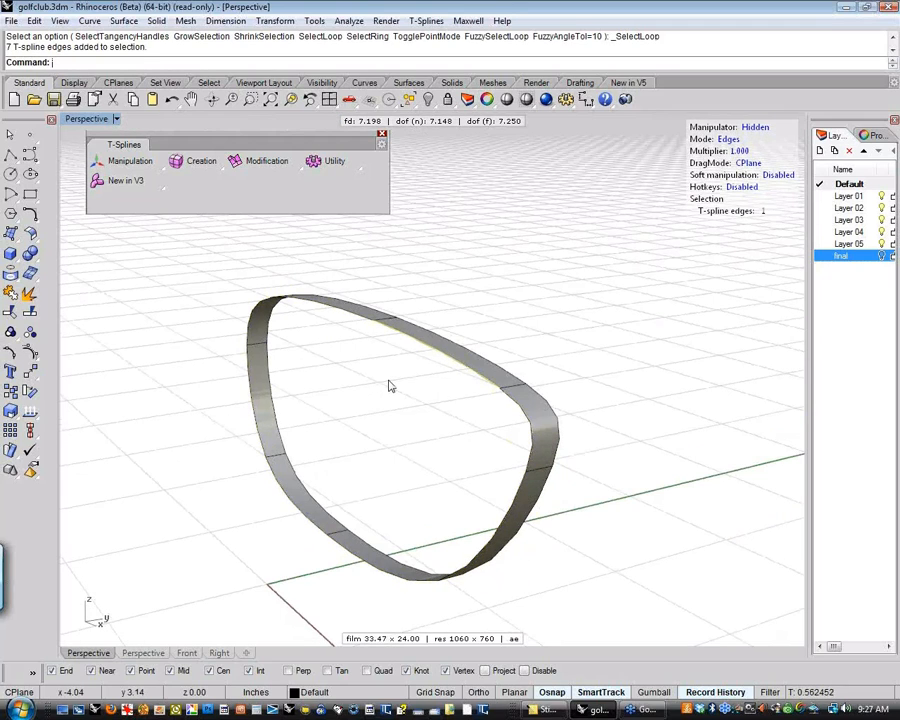
pyautogui.press('Return')
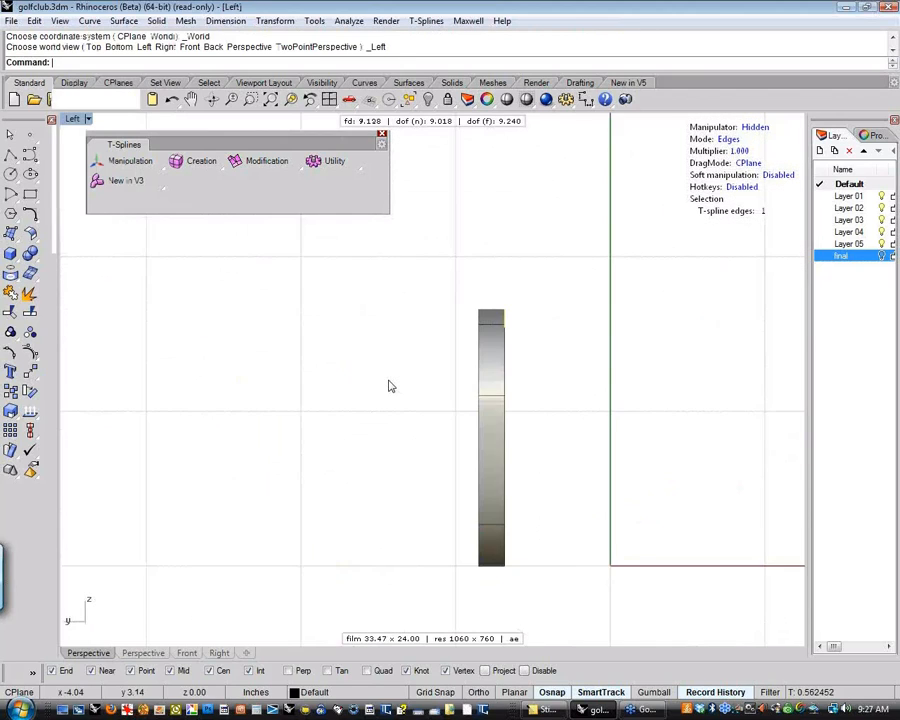
pyautogui.press('Return')
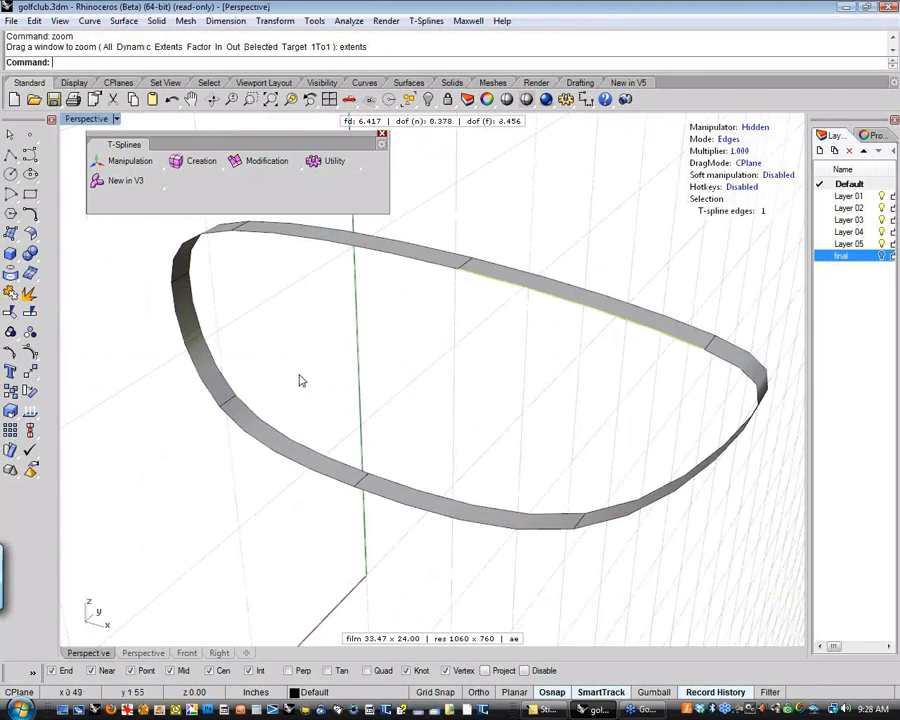
pyautogui.moveTo(302, 381); pyautogui.dragTo(504, 437, button='right')
pyautogui.click(484, 402)
pyautogui.doubleClick(484, 348)
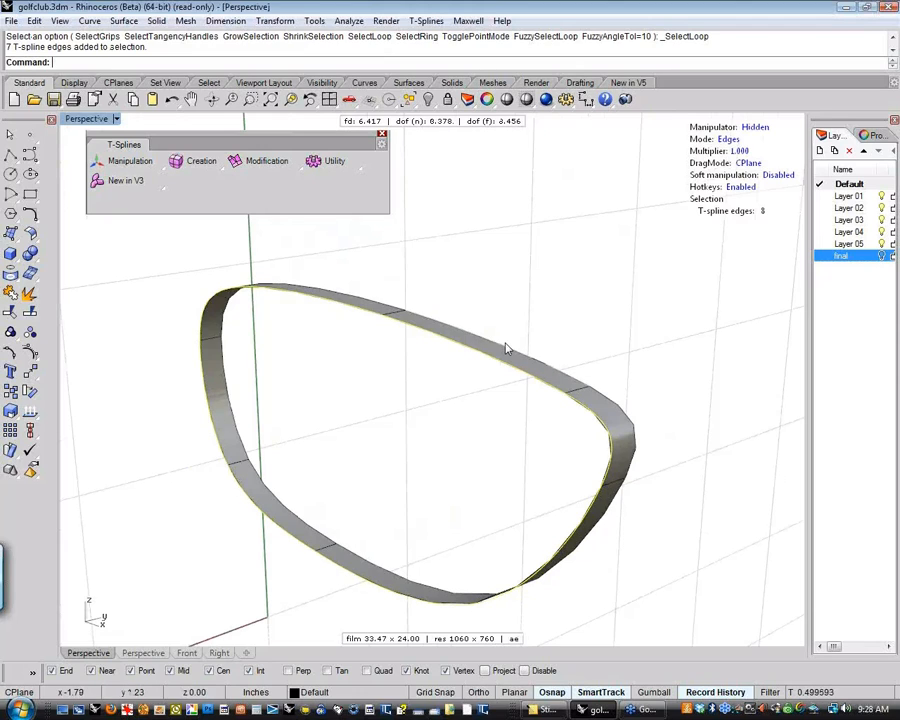
# Switch the manipulator to Scale for the selected front edge loop
pyautogui.keyDown('shift'); pyautogui.moveTo(390, 336); pyautogui.dragTo(451, 358, button='right'); pyautogui.keyUp('shift')
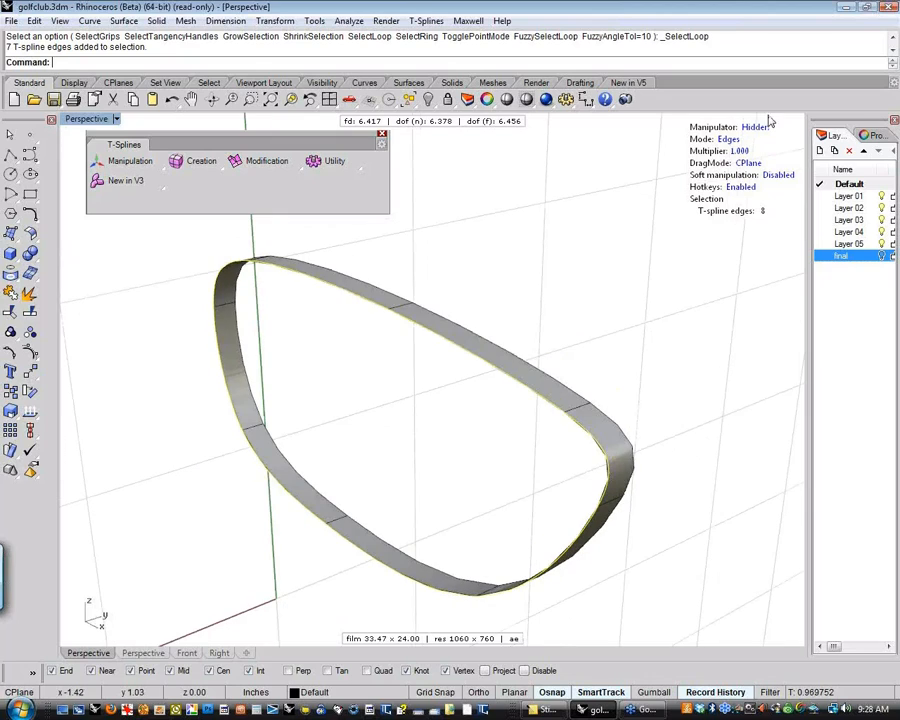
pyautogui.click(762, 129)
pyautogui.click(762, 130)
pyautogui.click(762, 130)
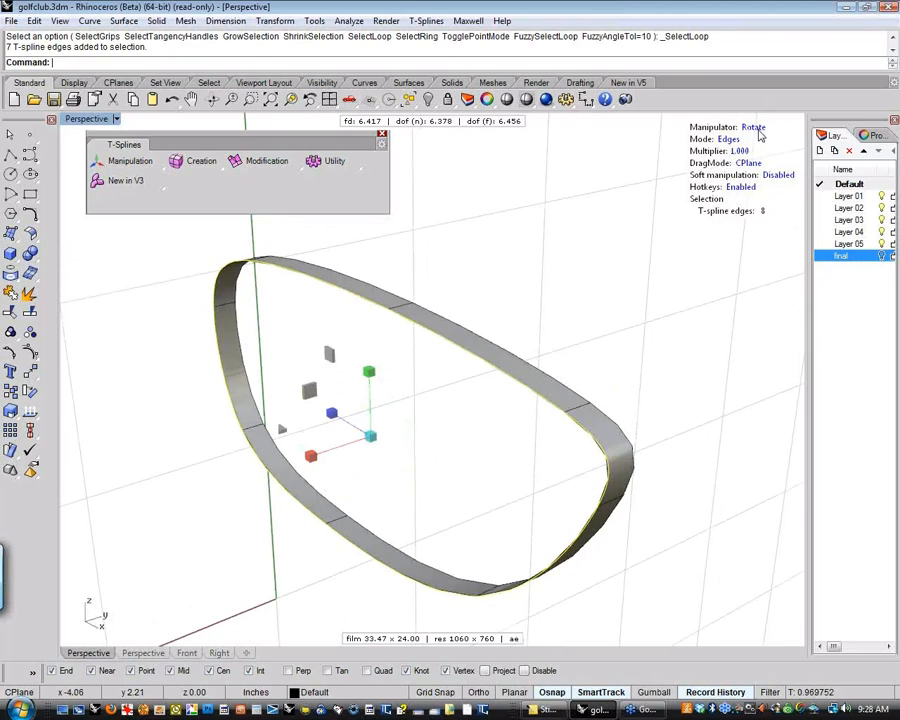
pyautogui.moveTo(446, 455); pyautogui.dragTo(372, 458, button='right')
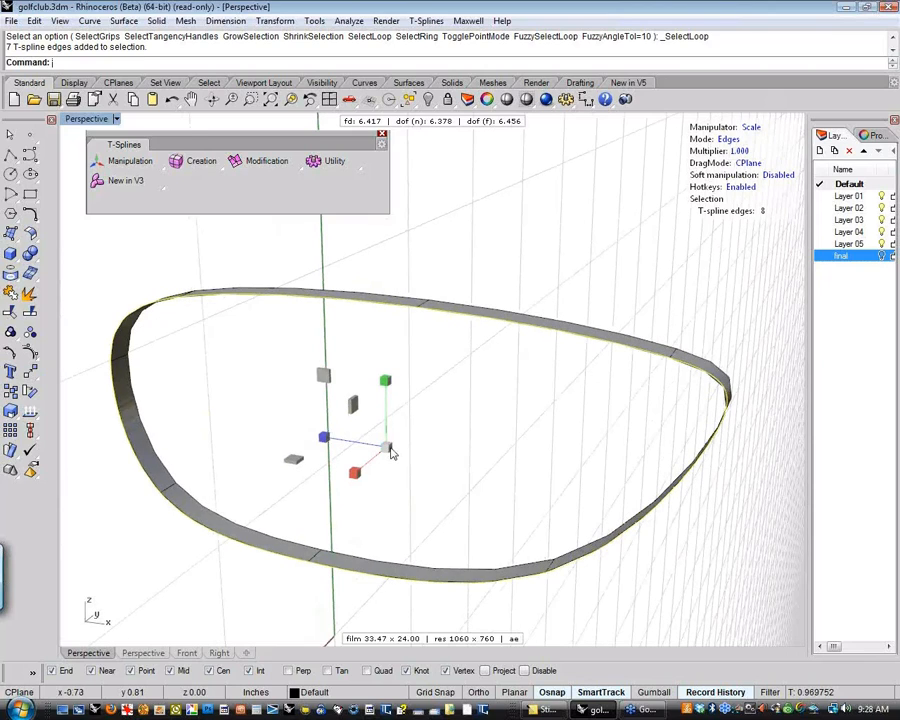
# Extrude the front edge loop inward with repeated uniform scaling until it converges at the centre, closing the face, and clear the selection
pyautogui.moveTo(391, 452); pyautogui.dragTo(329, 450)
pyautogui.moveTo(388, 452); pyautogui.dragTo(208, 473)
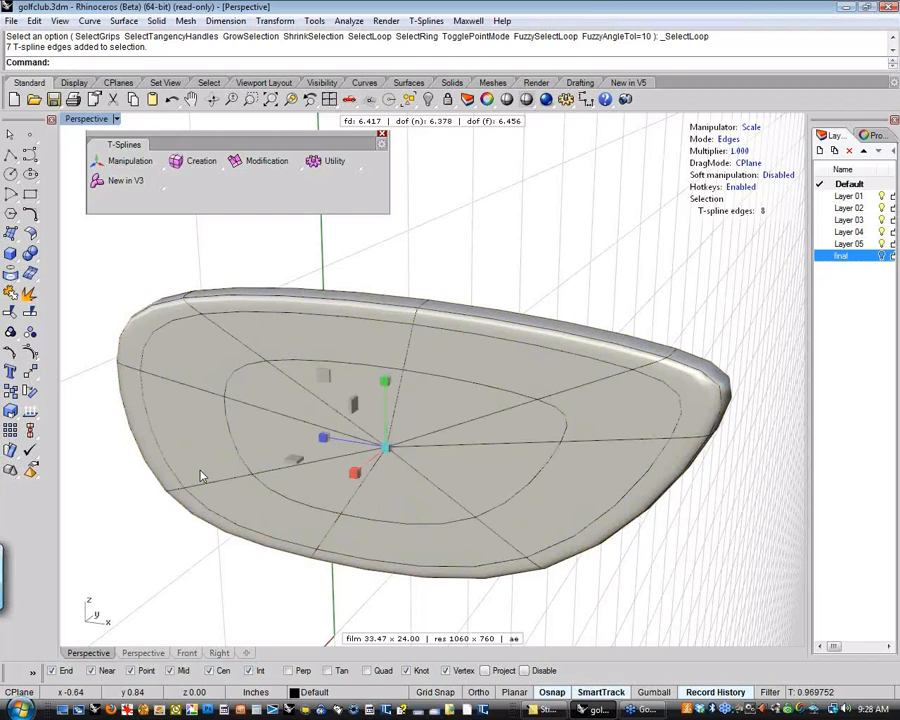
pyautogui.click(484, 251)
pyautogui.moveTo(568, 339); pyautogui.dragTo(530, 328, button='right')
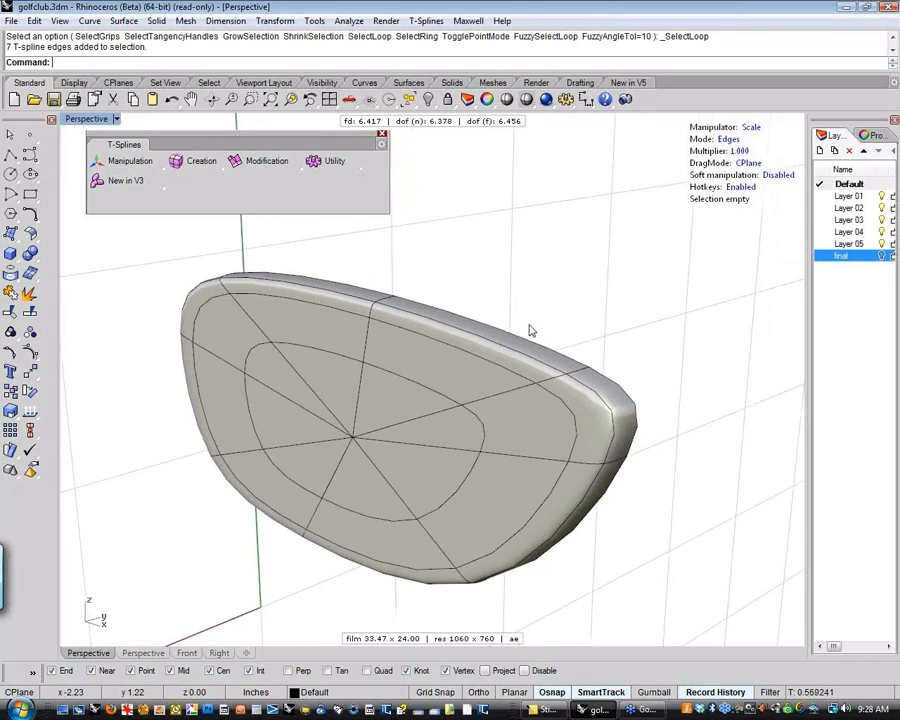
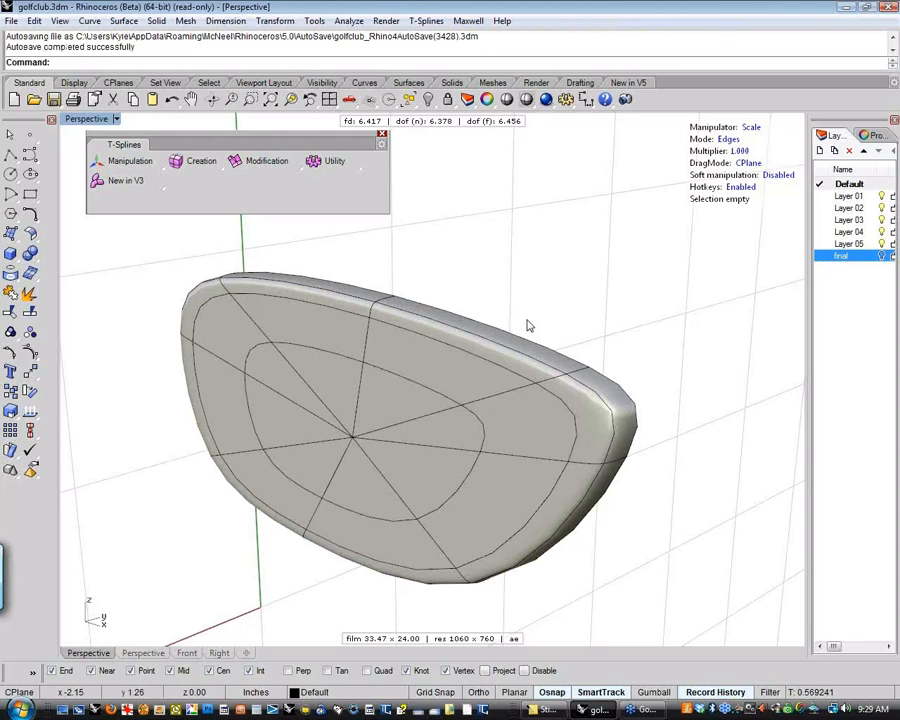
# Examine the centre of the club face up close, where the extruded edges converge
pyautogui.moveTo(530, 325); pyautogui.dragTo(501, 321, button='right')
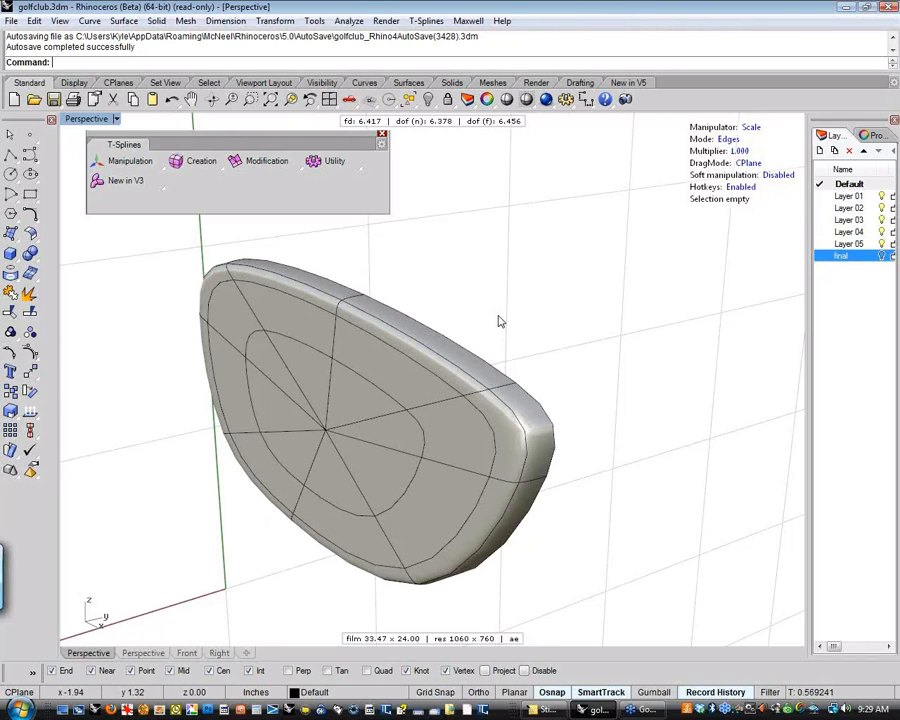
pyautogui.moveTo(498, 317); pyautogui.dragTo(517, 340, button='right')
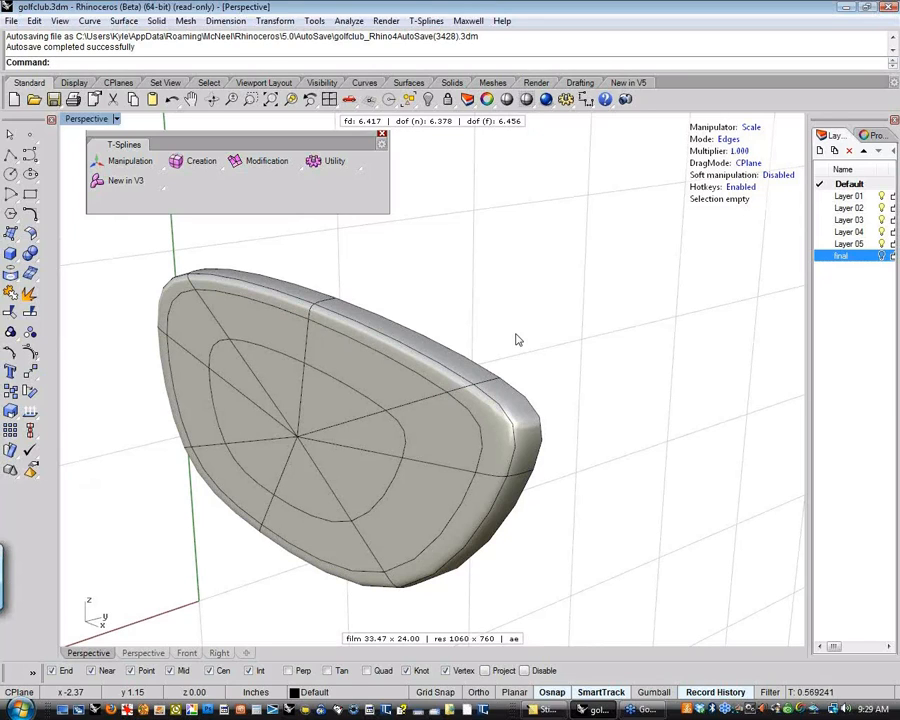
pyautogui.moveTo(517, 340); pyautogui.dragTo(488, 315, button='right')
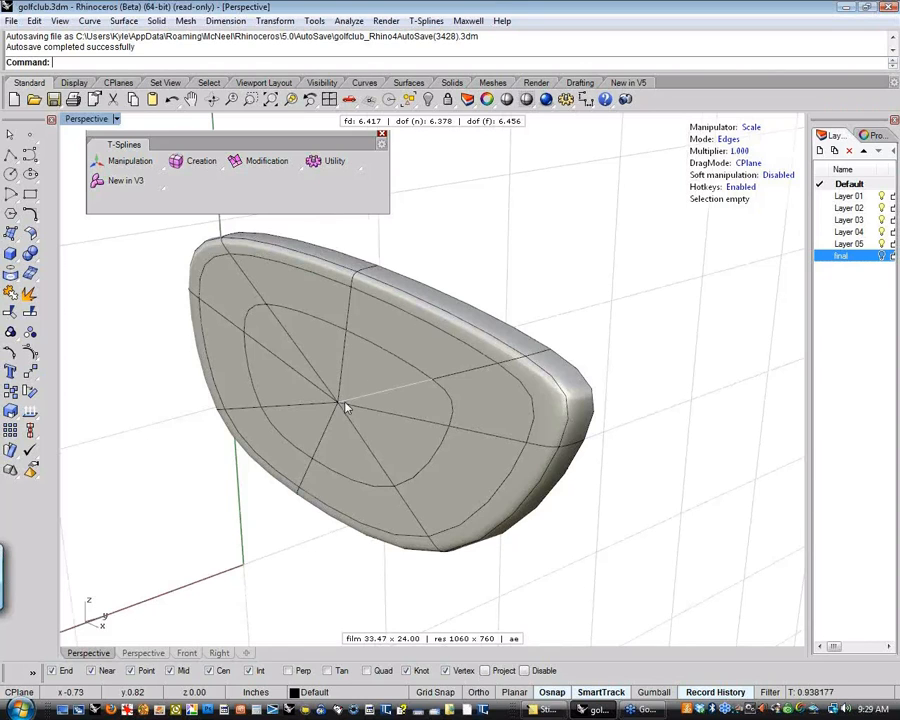
pyautogui.scroll(2, 331, 397)
pyautogui.scroll(2, 340, 405)
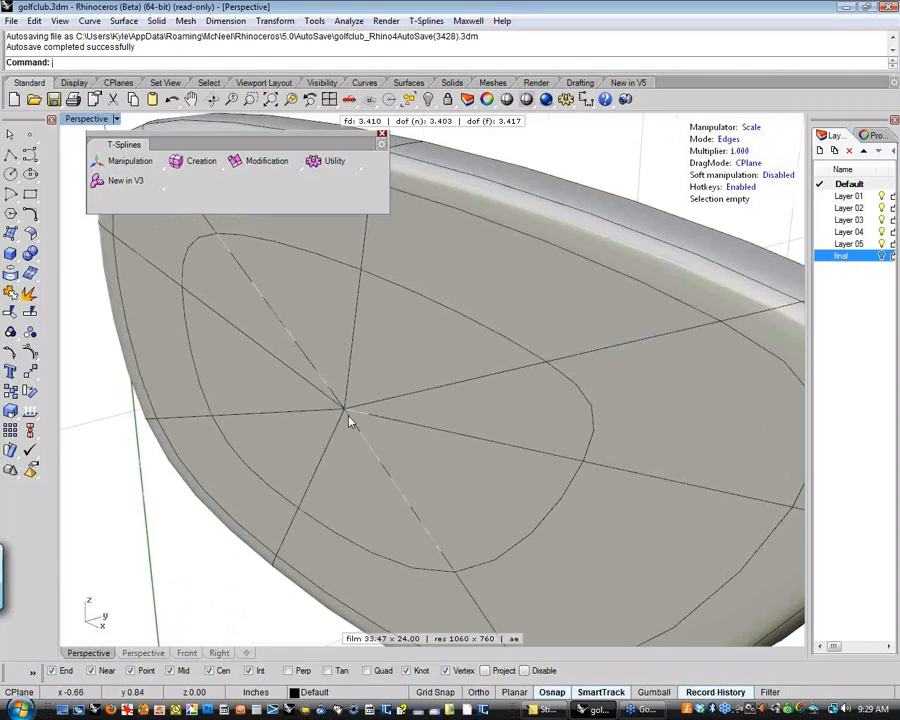
pyautogui.scroll(-4, 352, 425)
pyautogui.scroll(8, 359, 436)
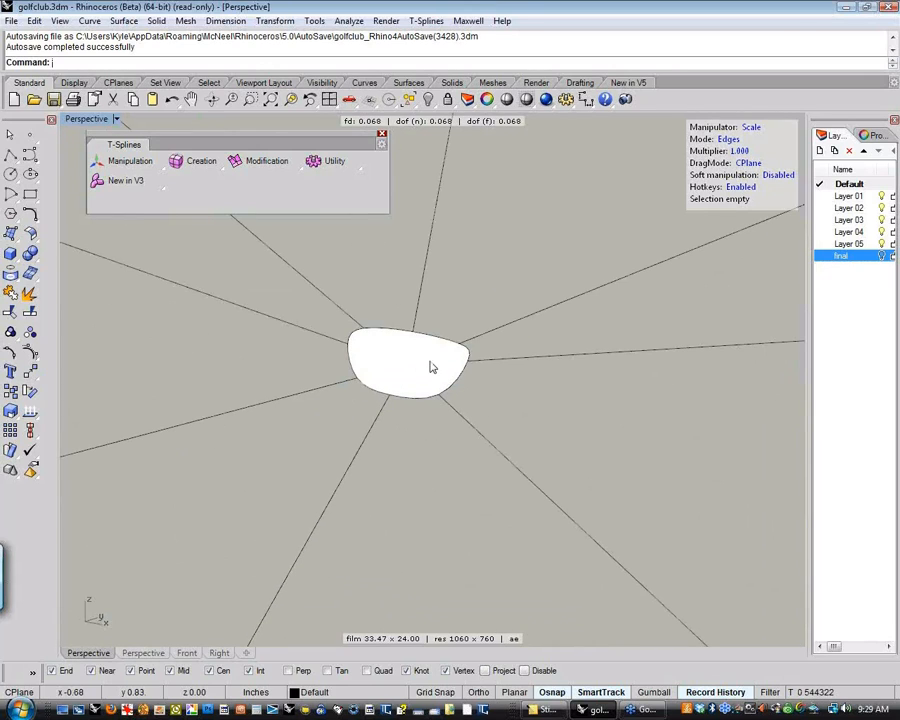
pyautogui.scroll(-1, 431, 366)
pyautogui.scroll(-3, 431, 366)
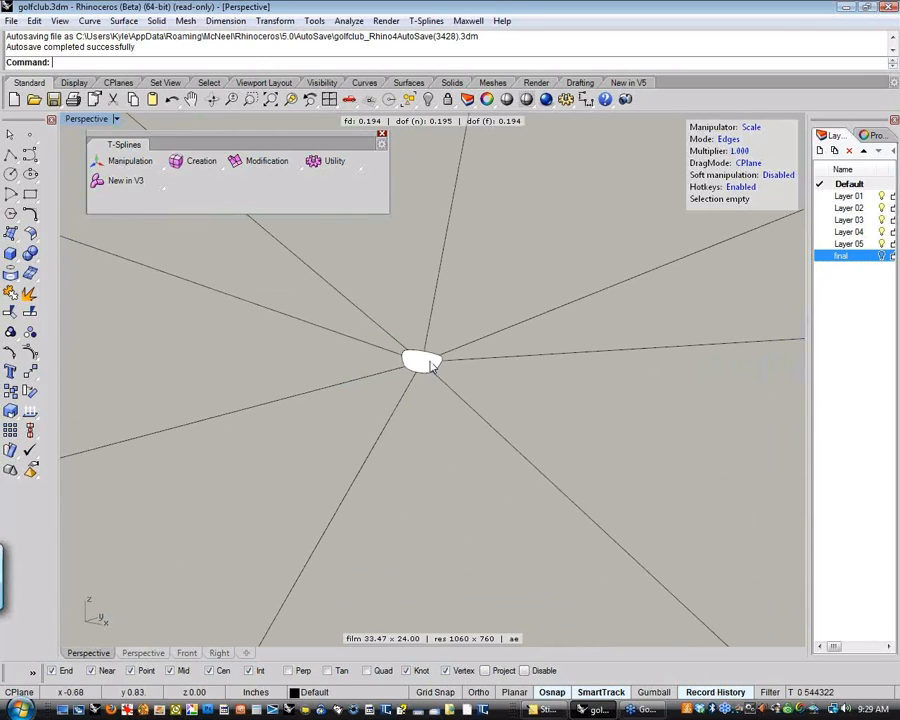
# Switch to vertex selection mode and weld the two neighbouring vertices at the lower-left corner of the face's central hole
pyautogui.click(730, 139)
pyautogui.click(733, 140)
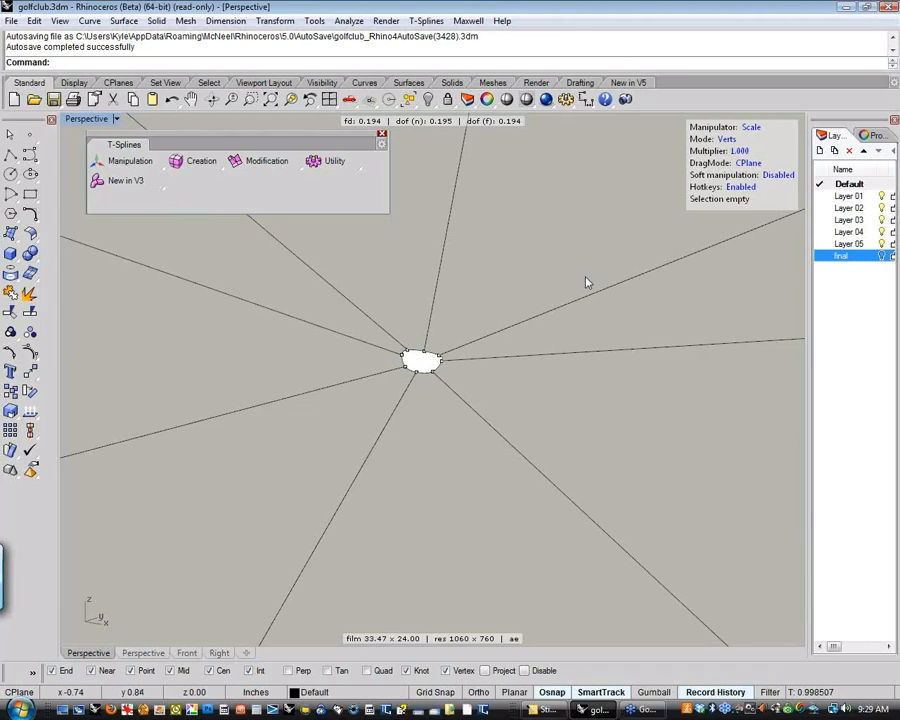
pyautogui.scroll(1, 443, 362)
pyautogui.scroll(6, 443, 362)
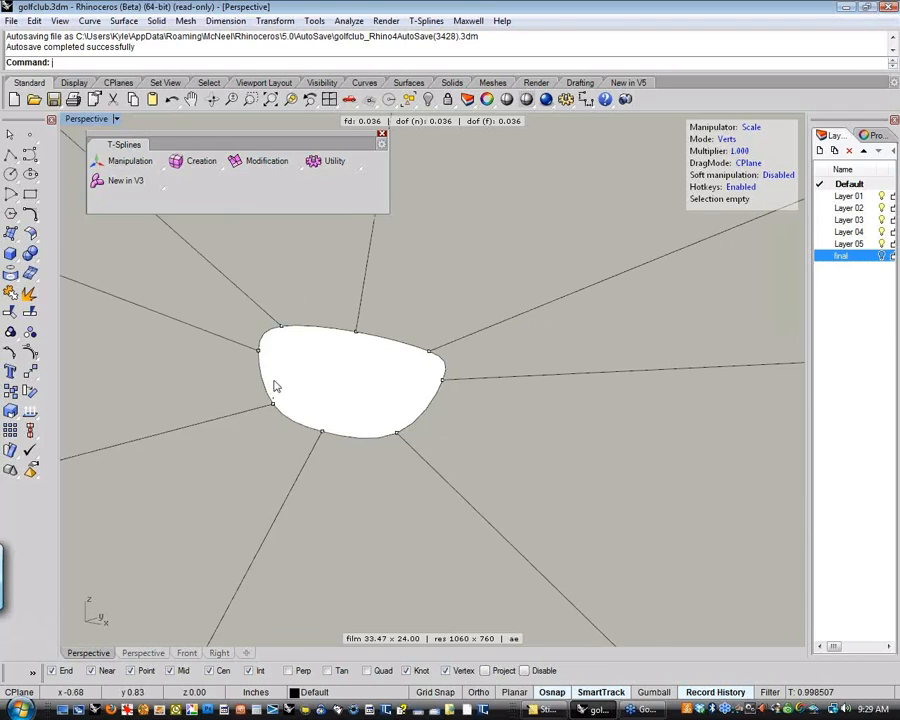
pyautogui.moveTo(264, 384); pyautogui.dragTo(338, 451)
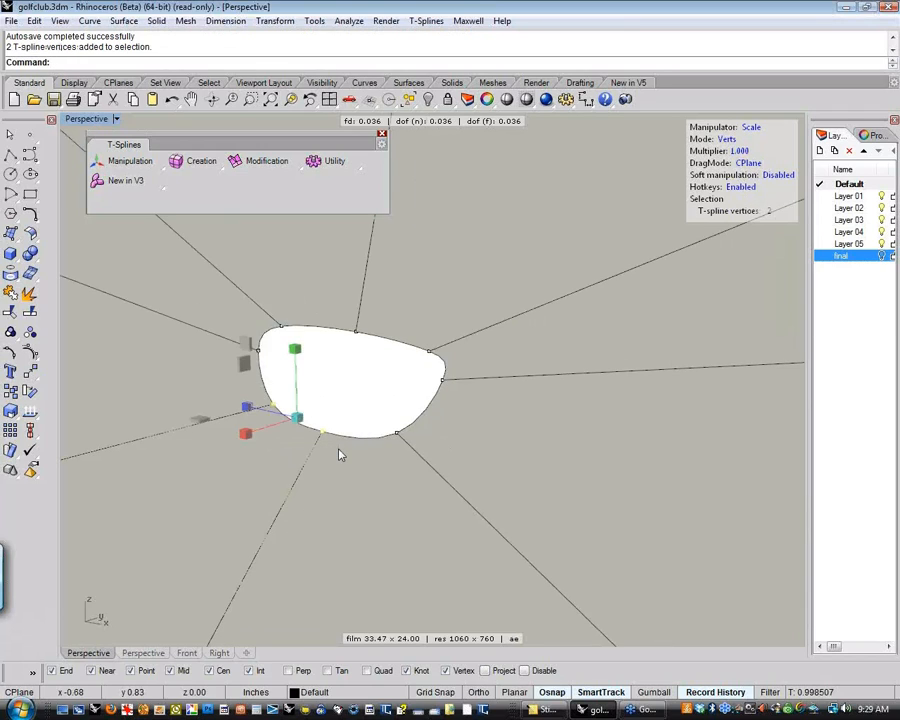
pyautogui.click(300, 170)
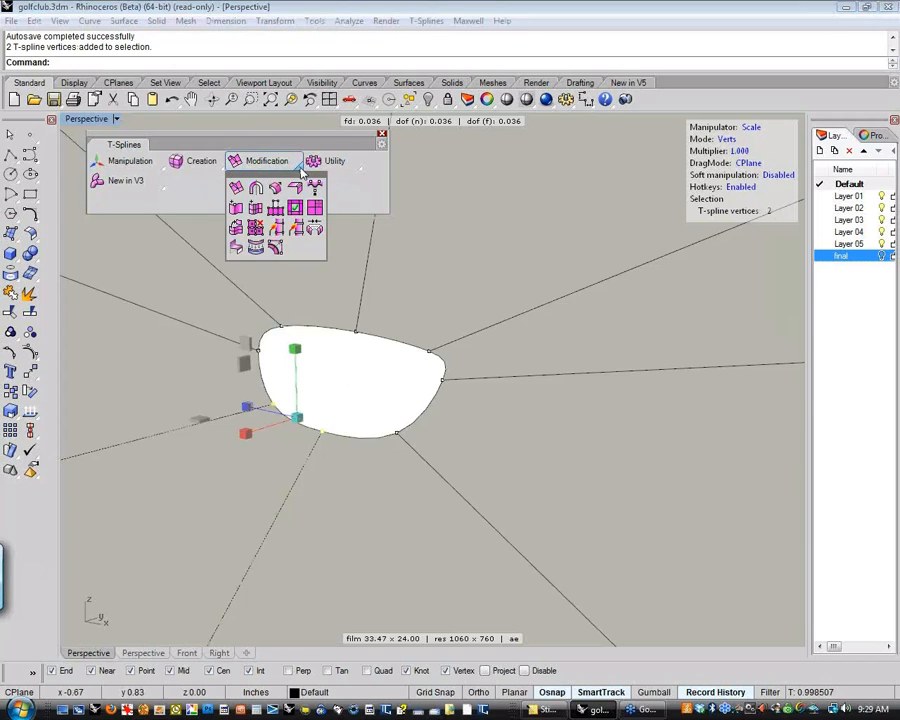
pyautogui.click(275, 229)
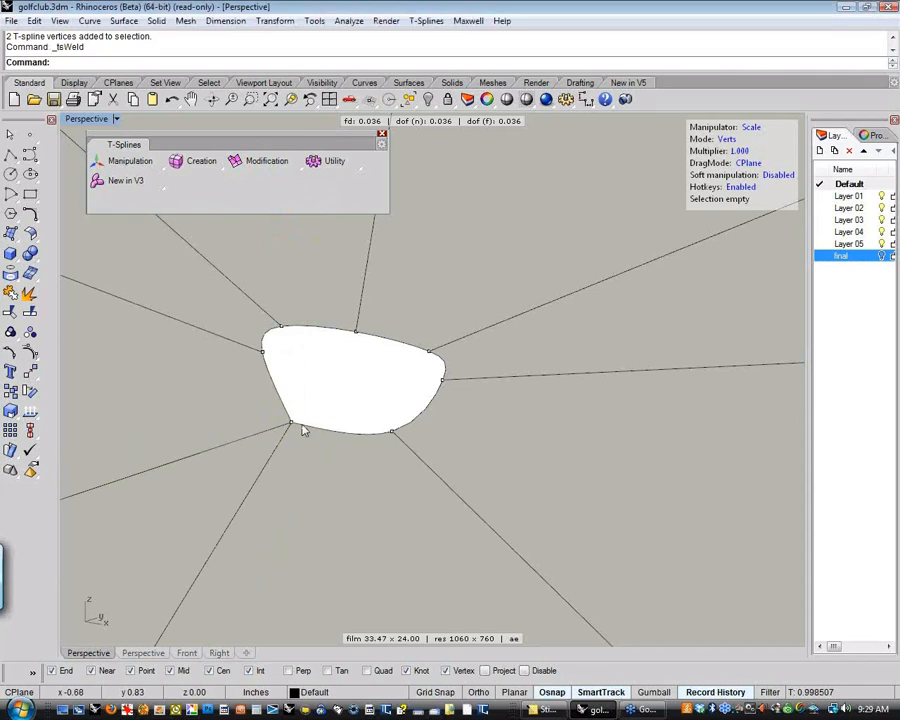
# Weld the neighbouring vertex pairs at the central hole's lower-right, upper-left and upper-right corners, reducing it to four corners
pyautogui.moveTo(381, 372); pyautogui.dragTo(452, 452)
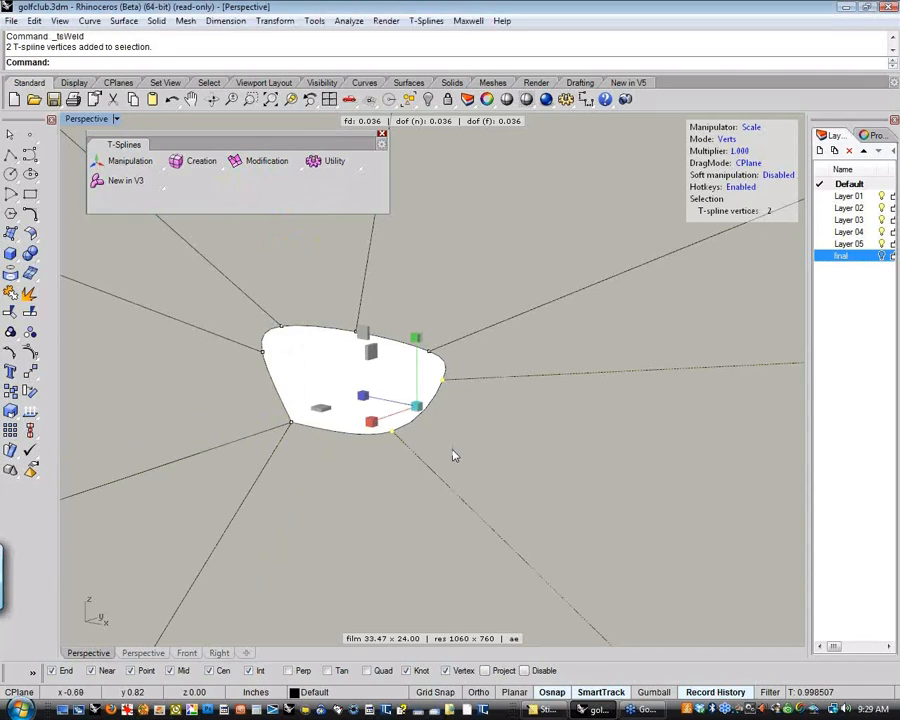
pyautogui.click(296, 170)
pyautogui.click(275, 229)
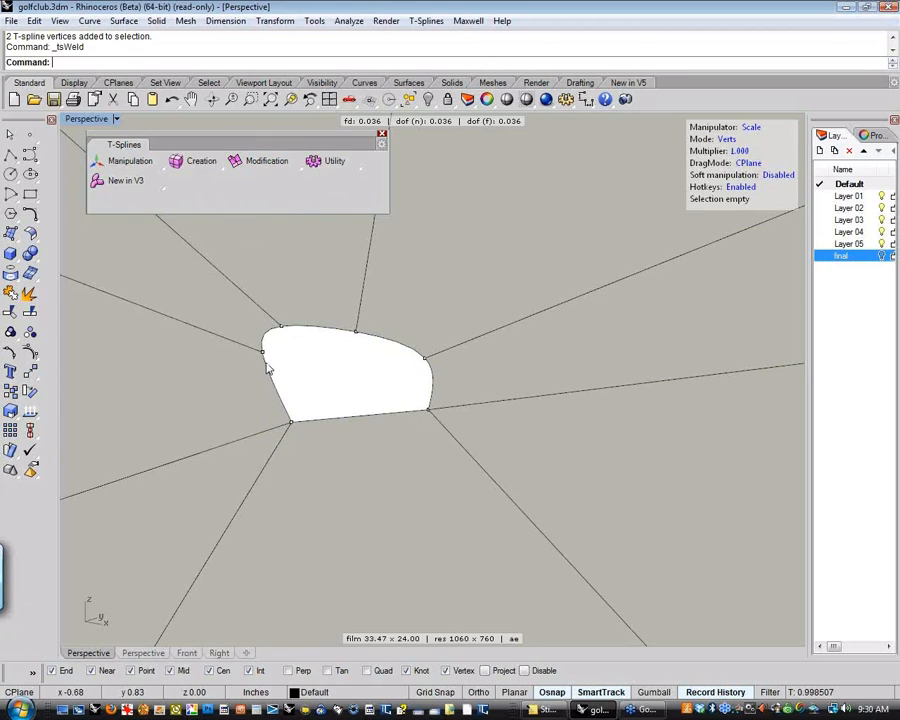
pyautogui.moveTo(245, 370); pyautogui.dragTo(295, 319)
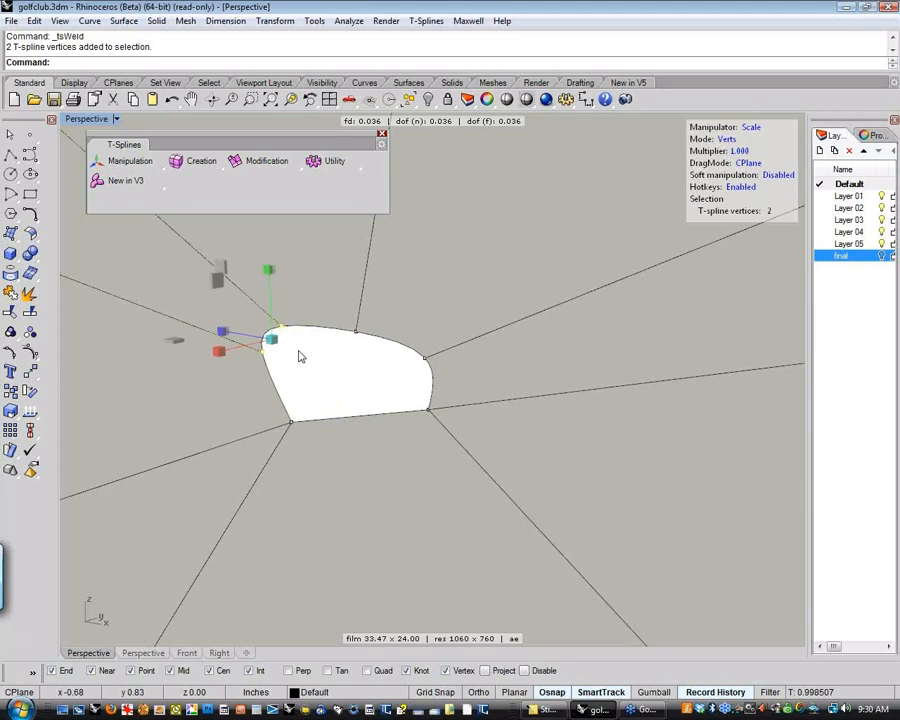
pyautogui.press('Return')
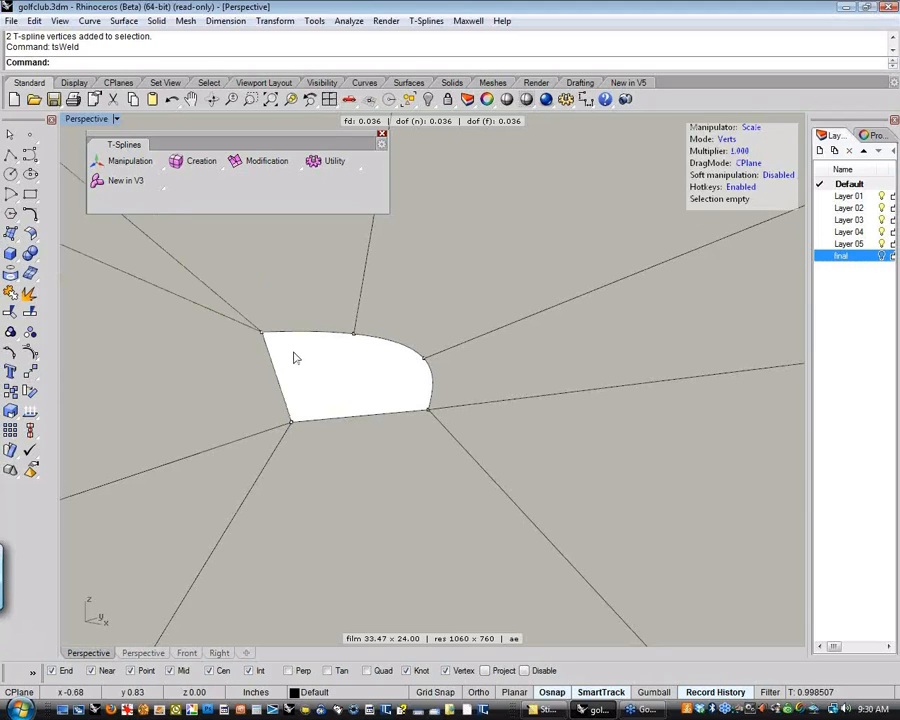
pyautogui.moveTo(340, 378); pyautogui.dragTo(432, 325)
pyautogui.press('Return')
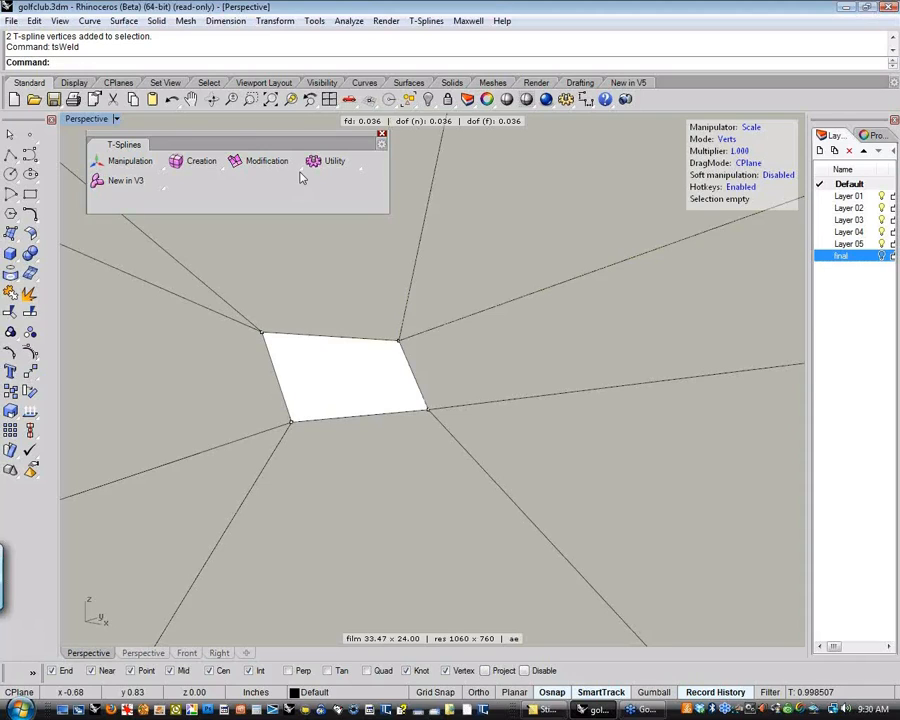
# Try welding the hole's upper-left vertex onto its lower-left vertex, and undo the weld
pyautogui.moveTo(237, 373); pyautogui.dragTo(271, 310)
pyautogui.press('Return')
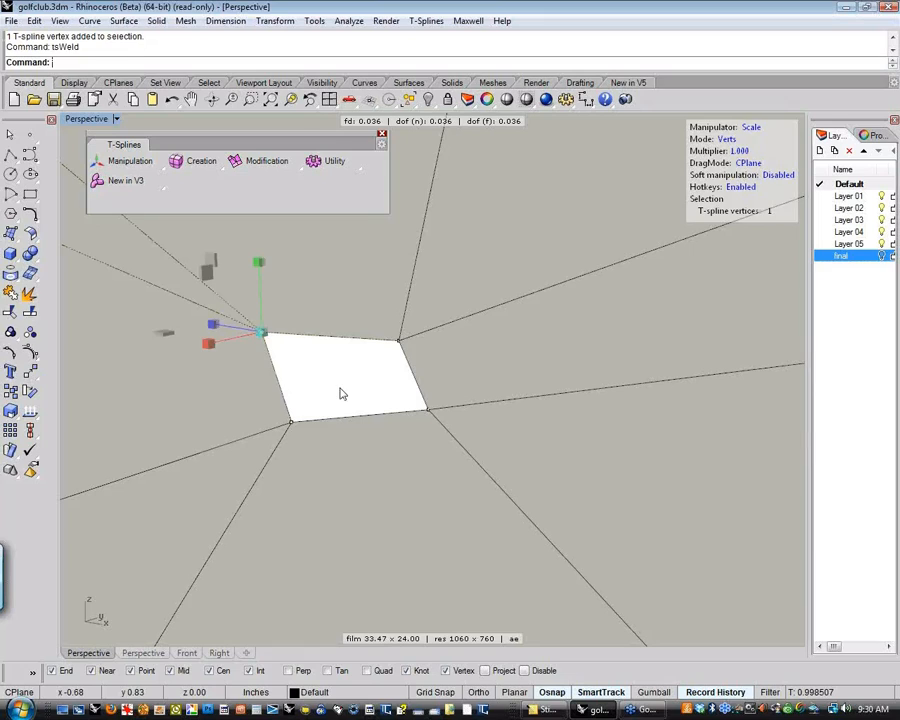
pyautogui.click(291, 422)
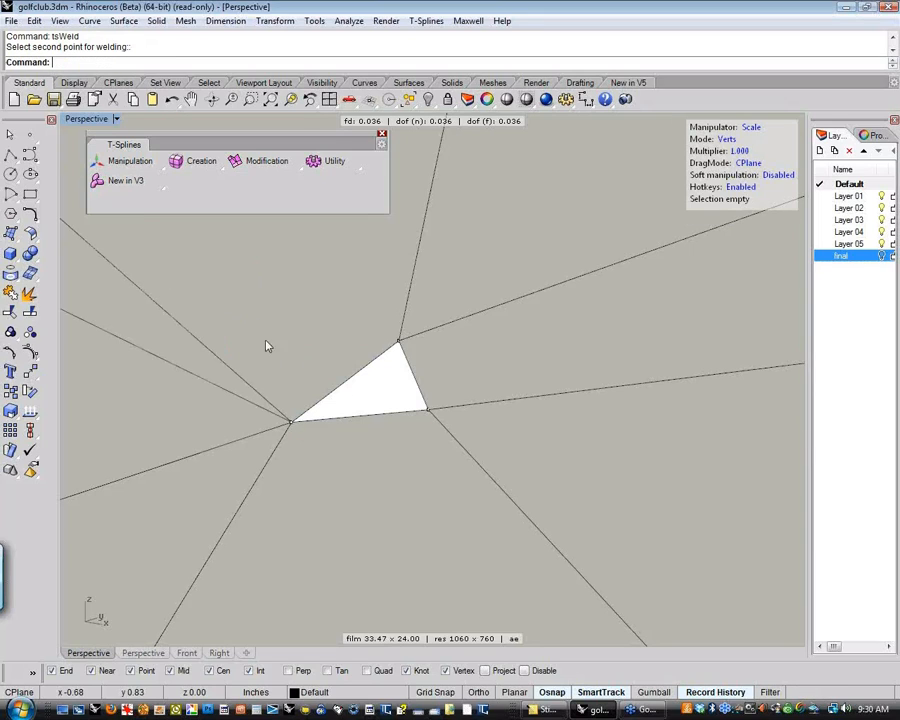
pyautogui.hotkey('ctrl', 'z')
# Try welding the hole's lower-left vertex onto its upper-left vertex, and undo the weld
pyautogui.click(253, 405)
pyautogui.click(291, 422)
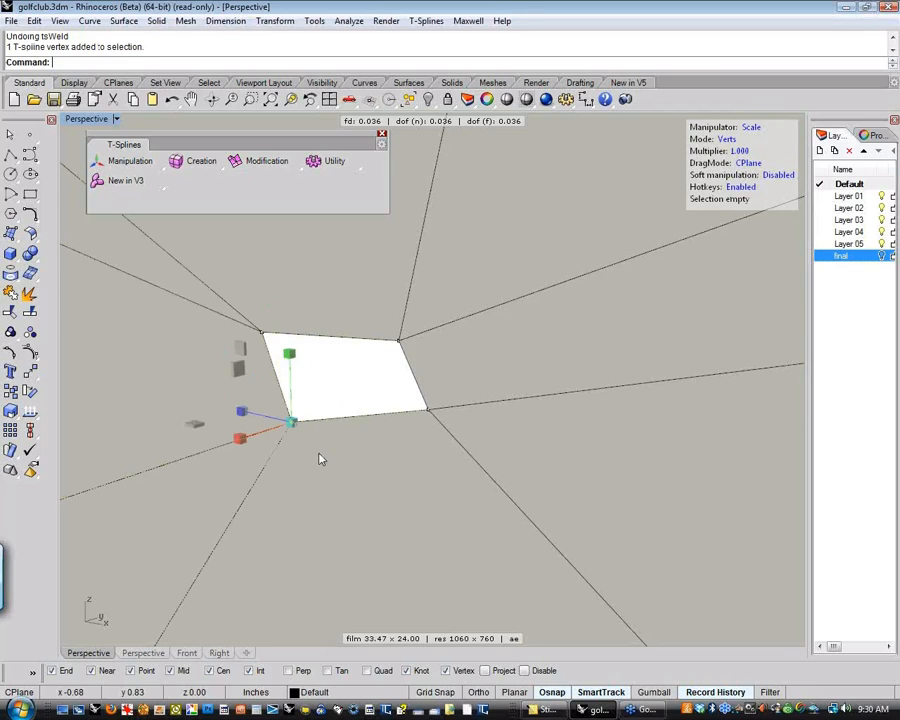
pyautogui.press('Return')
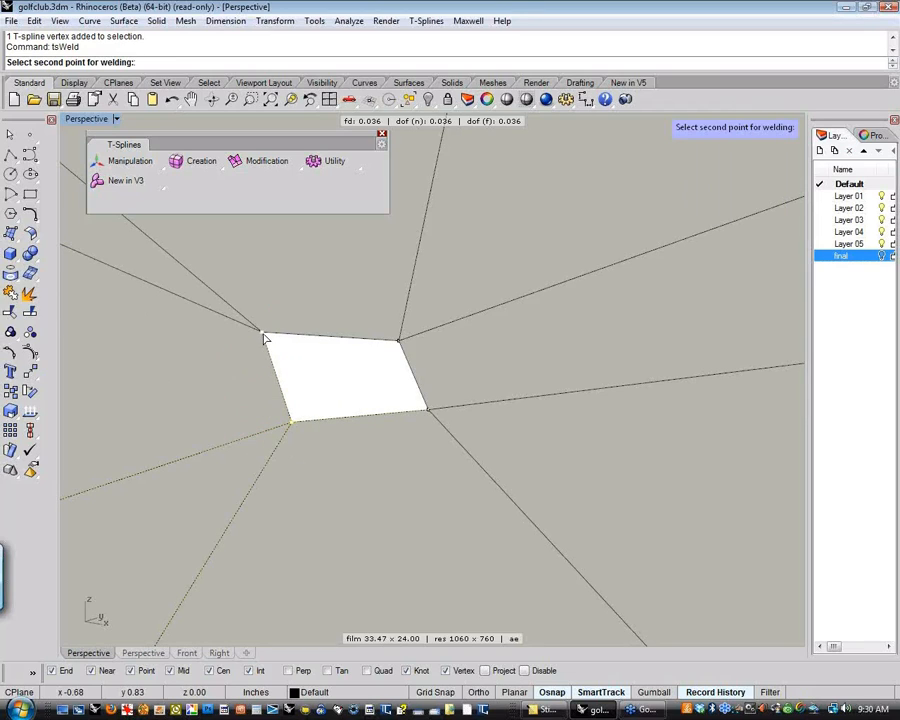
pyautogui.click(261, 333)
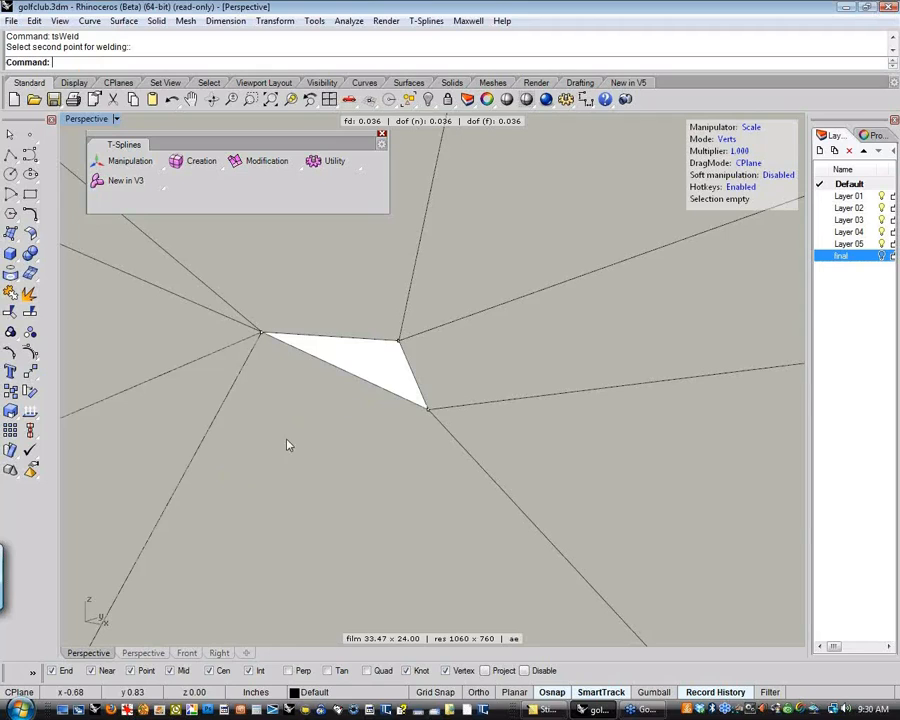
pyautogui.hotkey('ctrl', 'z')
pyautogui.press('Escape')
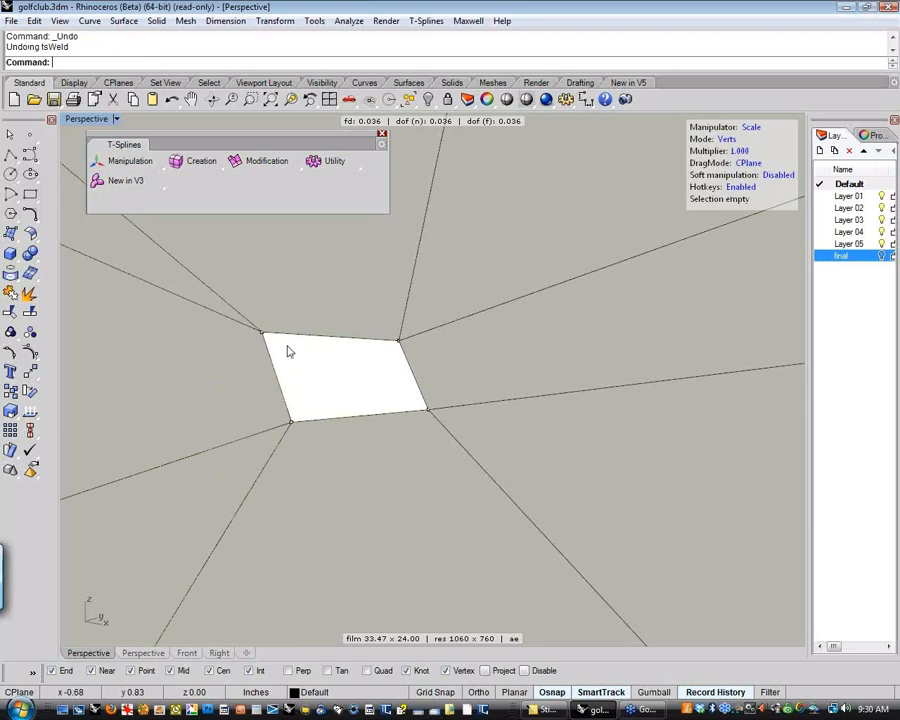
# Weld the hole's two left vertices together at their midpoint, and weld the two right vertices the same way to close the hole
pyautogui.moveTo(245, 285); pyautogui.dragTo(332, 456)
pyautogui.press('Return')
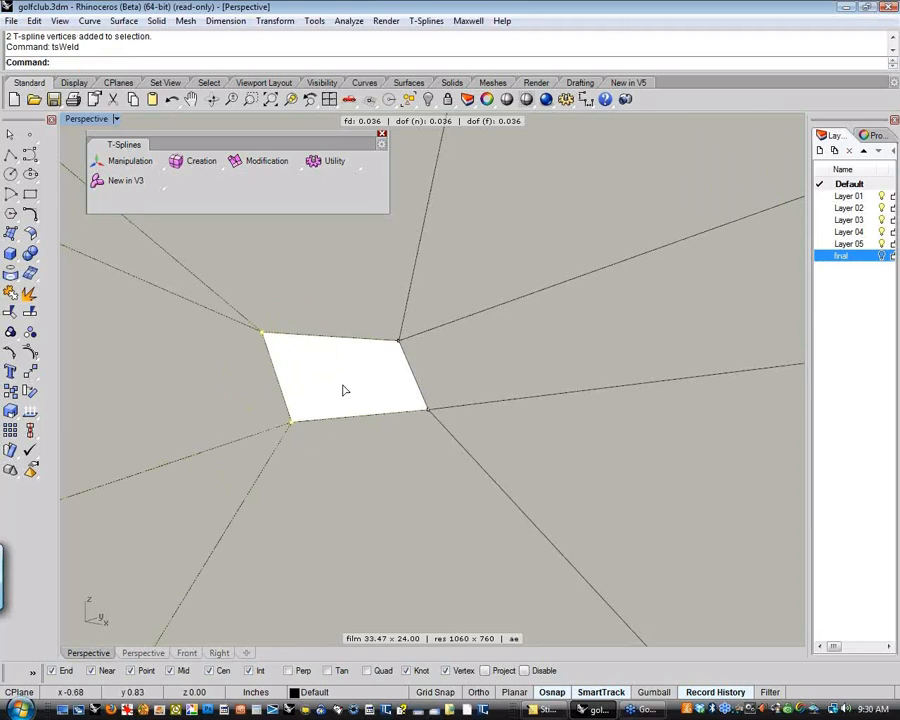
pyautogui.press('Return')
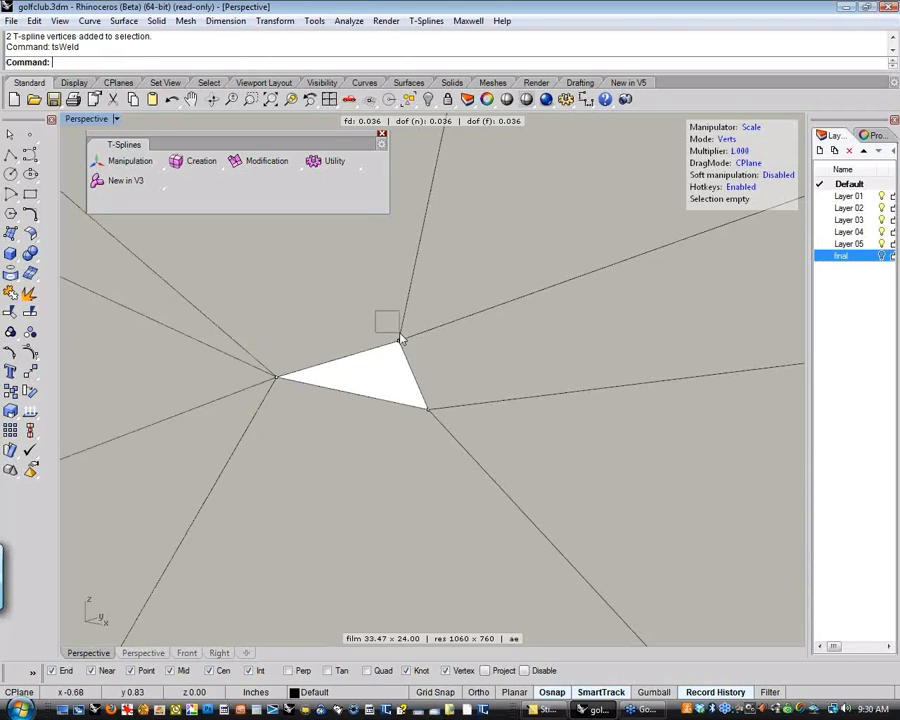
pyautogui.moveTo(399, 336); pyautogui.dragTo(464, 450)
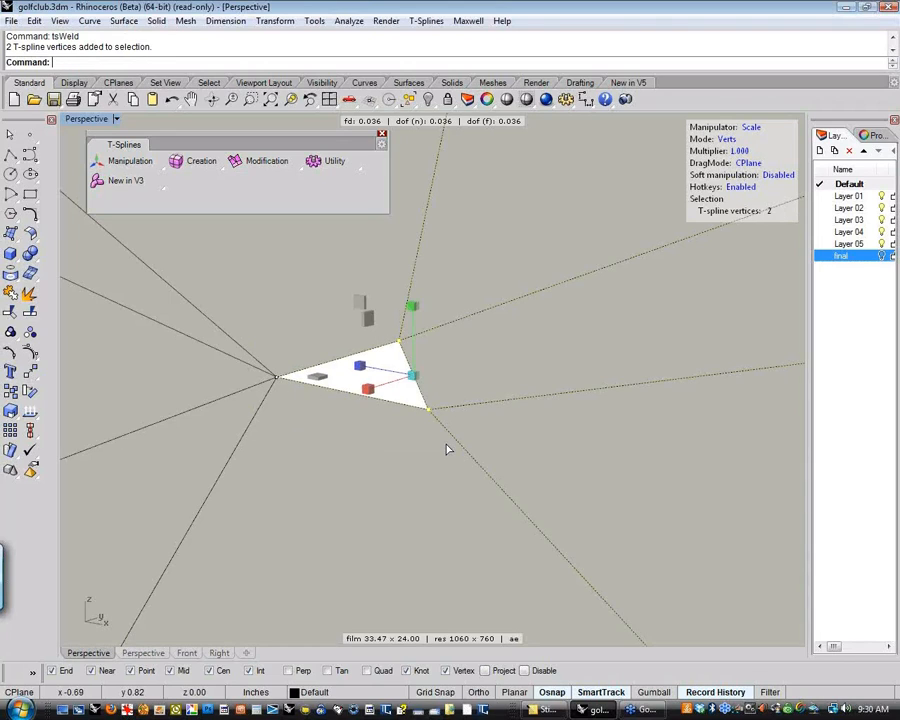
pyautogui.press('Return')
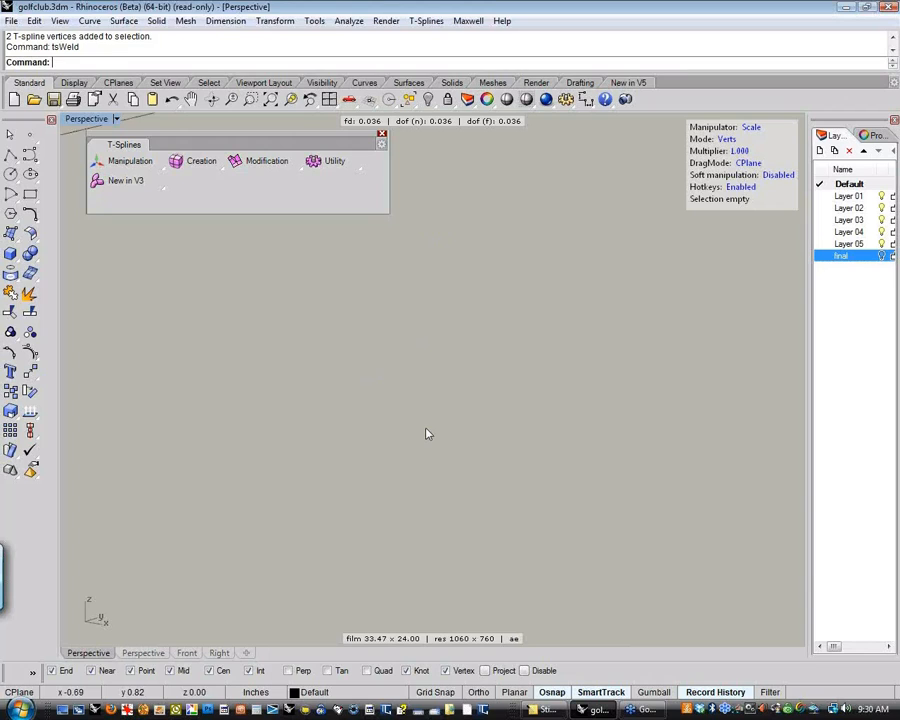
# Weld the two remaining vertices in the middle of the face into a single central star point
pyautogui.scroll(-10, 425, 433)
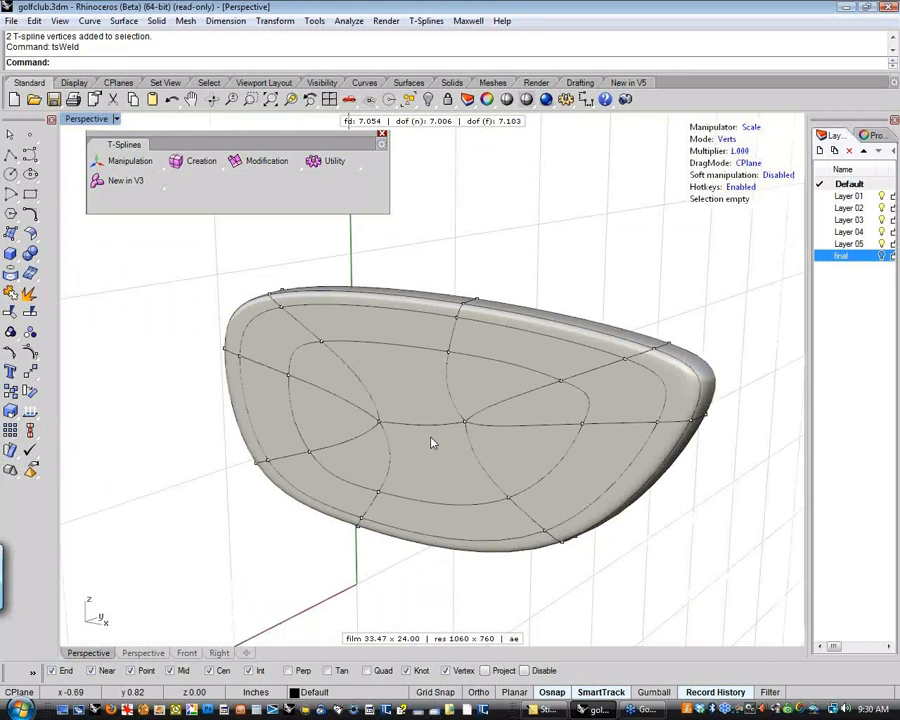
pyautogui.click(380, 423)
pyautogui.keyDown('shift'); pyautogui.click(466, 424); pyautogui.keyUp('shift')
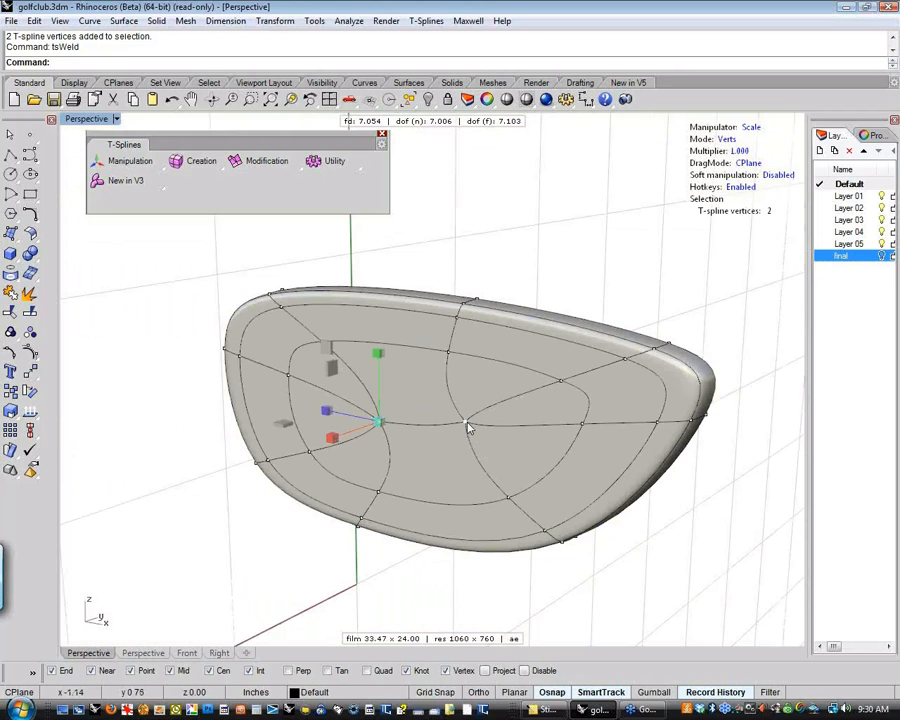
pyautogui.press('Return')
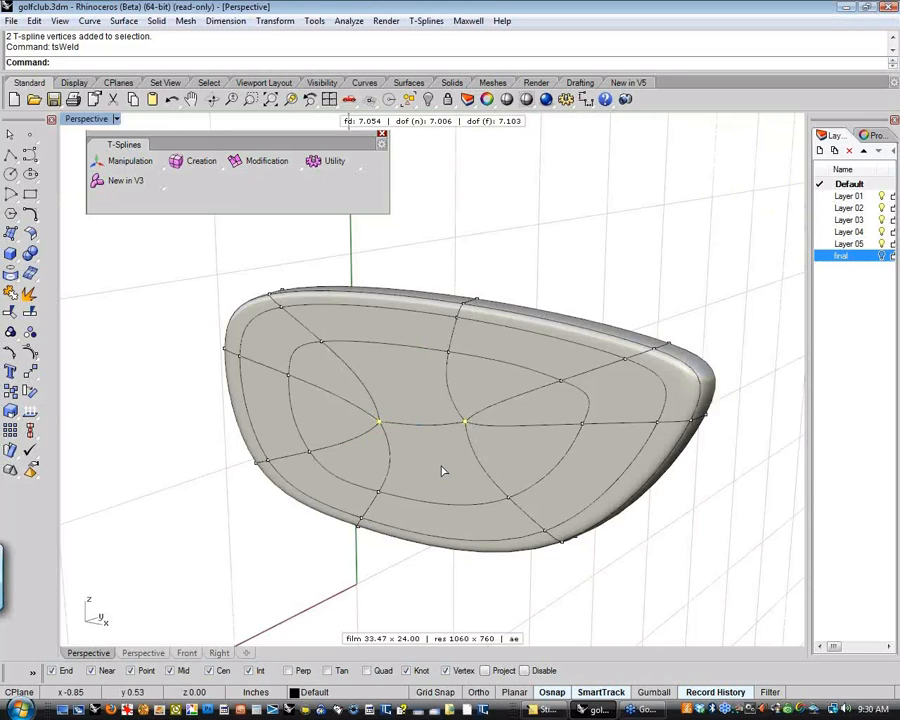
# Examine the welded central star point up close and the whole club face from several angles, leaving nothing selected
pyautogui.moveTo(443, 472); pyautogui.dragTo(428, 426, button='right')
pyautogui.scroll(5, 432, 430)
pyautogui.moveTo(437, 448); pyautogui.dragTo(438, 449)
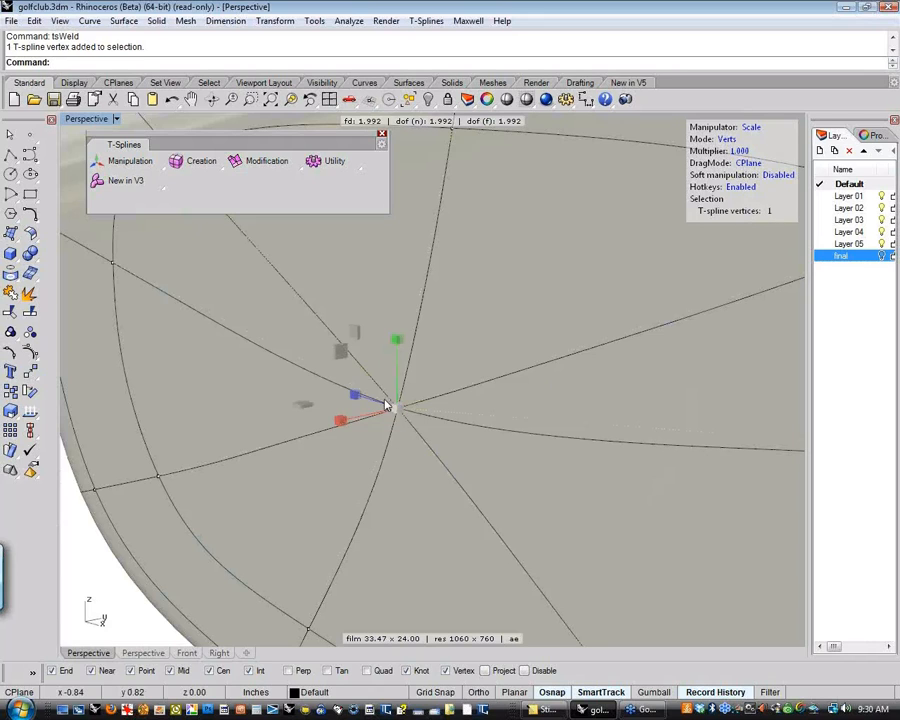
pyautogui.scroll(-5, 443, 432)
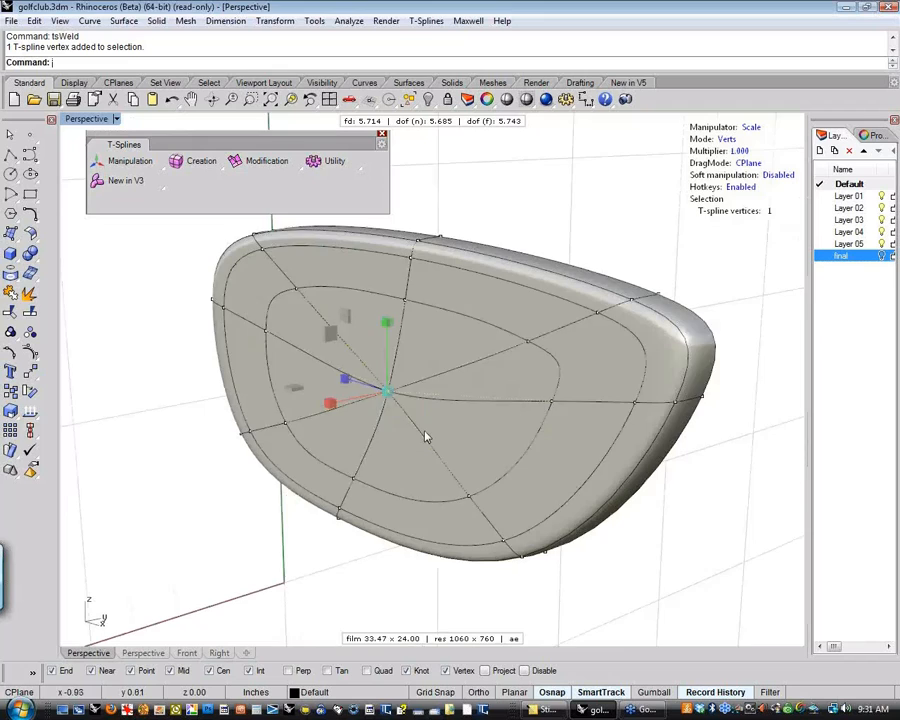
pyautogui.moveTo(426, 436); pyautogui.dragTo(398, 474, button='right')
pyautogui.click(273, 496)
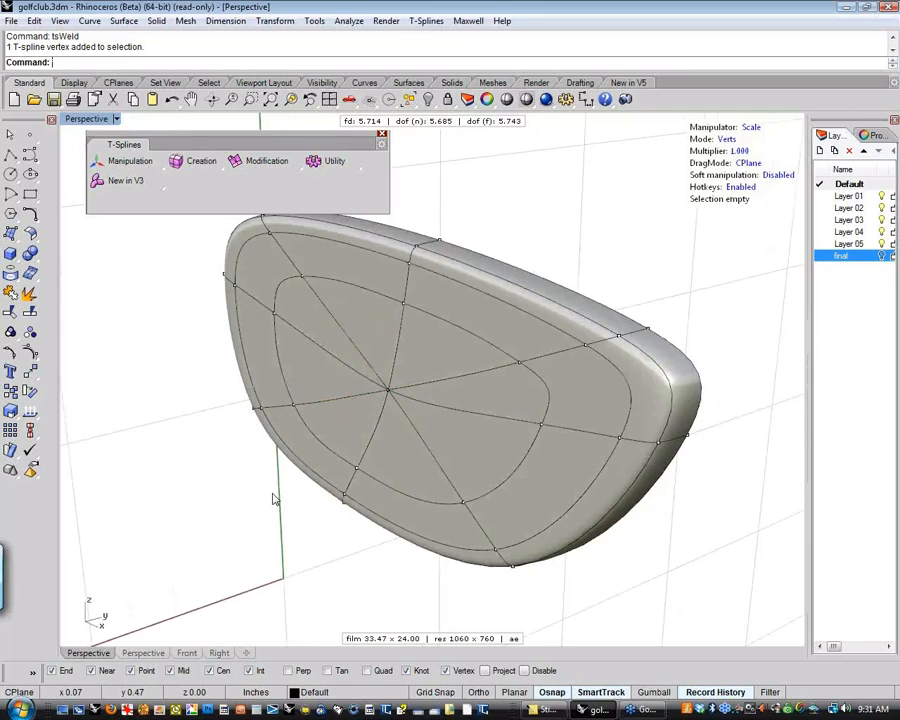
pyautogui.keyDown('shift'); pyautogui.moveTo(273, 496); pyautogui.dragTo(247, 523, button='right'); pyautogui.keyUp('shift')
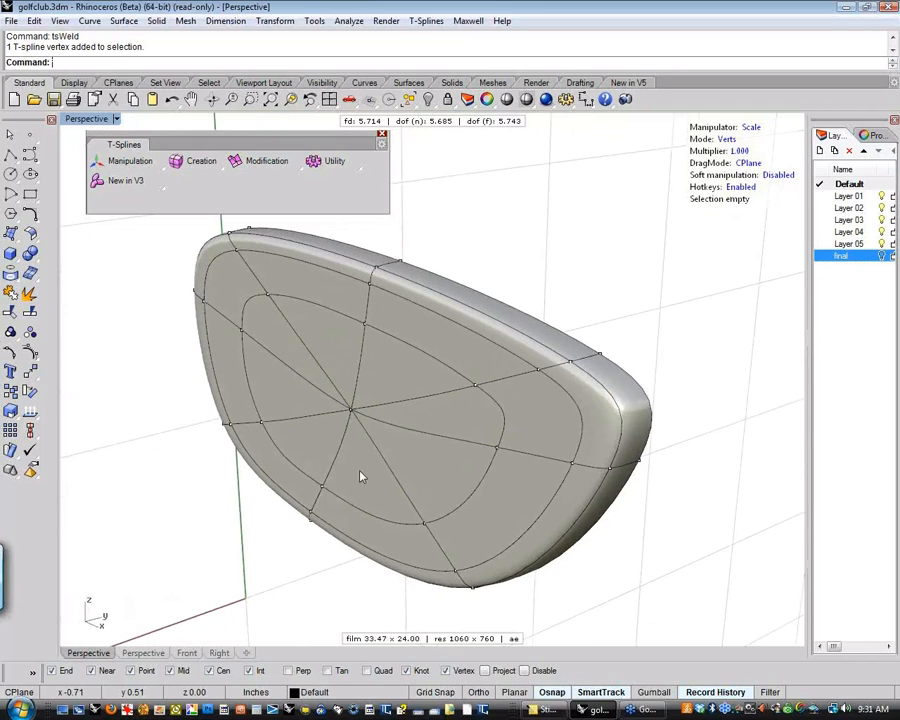
pyautogui.moveTo(358, 471); pyautogui.dragTo(469, 451, button='right')
pyautogui.scroll(-5, 470, 456)
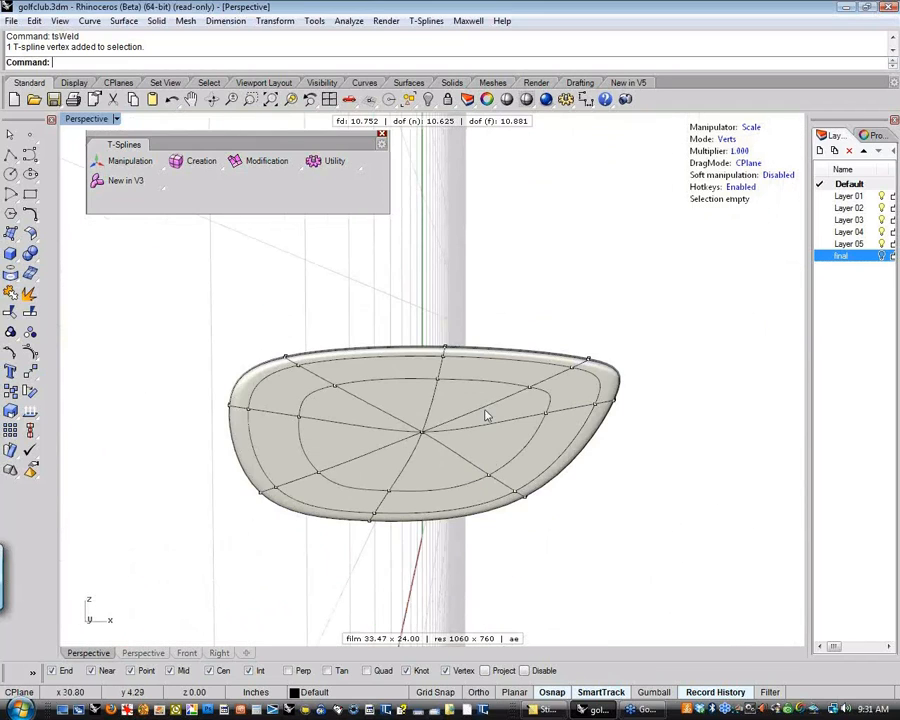
pyautogui.moveTo(526, 434); pyautogui.dragTo(427, 466, button='right')
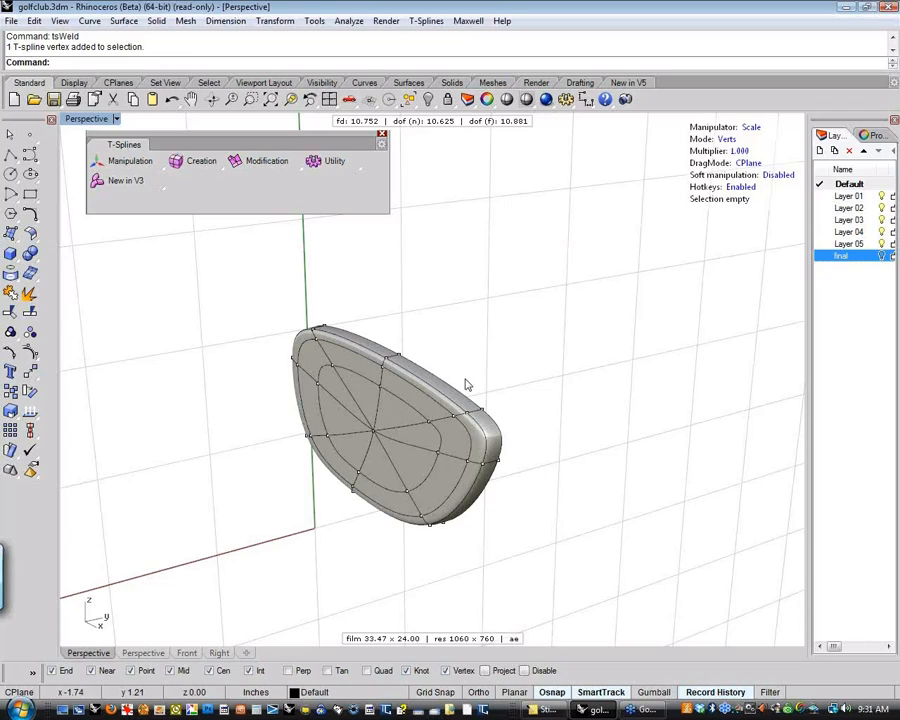
# Select the whole edge loop around the band's open back and extrude it slightly backward
pyautogui.press('2')
pyautogui.click(458, 391)
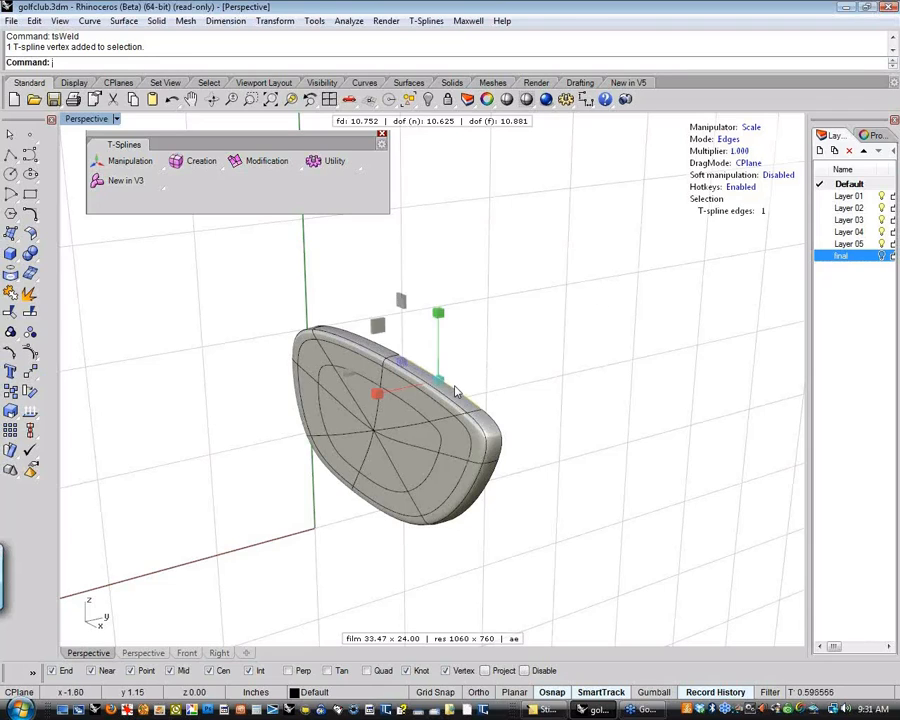
pyautogui.doubleClick(455, 390)
pyautogui.moveTo(550, 440); pyautogui.dragTo(480, 467, button='right')
pyautogui.press('w')
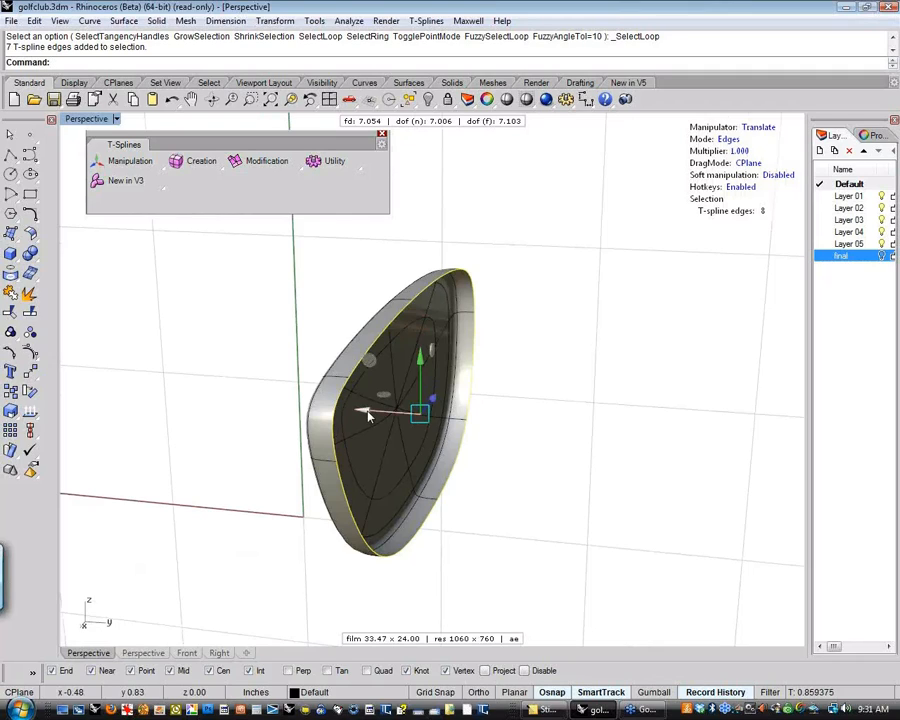
pyautogui.moveTo(368, 415)
pyautogui.mouseDown()
pyautogui.moveTo(391, 417)
pyautogui.moveTo(385, 413)
pyautogui.mouseUp()
# Extrude the back edge loop inward by scaling it uniformly, forming a narrow rim around the opening
pyautogui.moveTo(500, 472); pyautogui.dragTo(362, 483, button='right')
pyautogui.press('e')
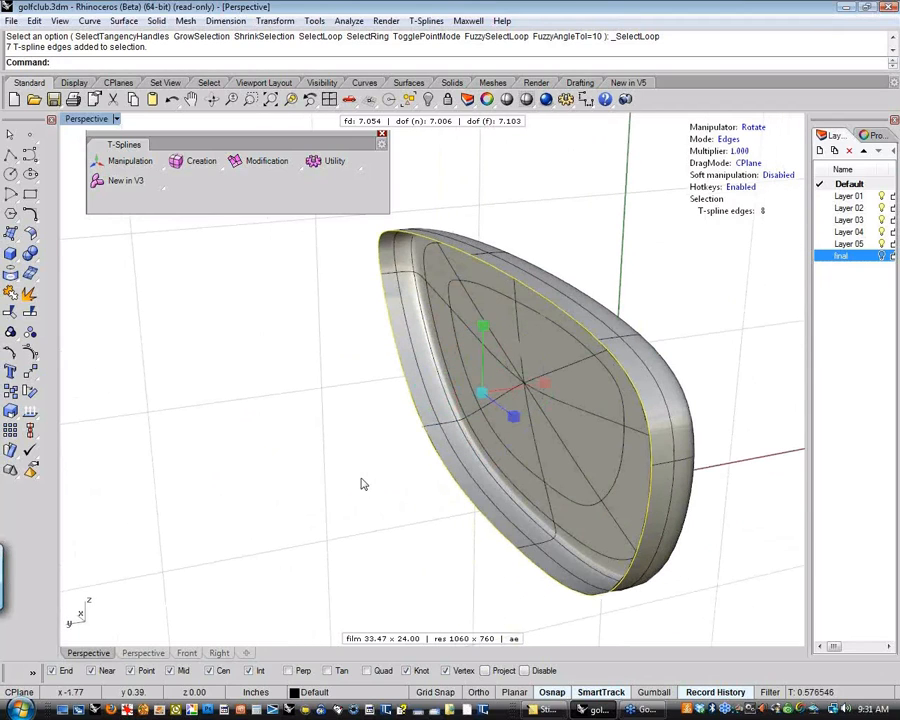
pyautogui.press('r')
pyautogui.moveTo(481, 397)
pyautogui.mouseDown()
pyautogui.moveTo(476, 415)
pyautogui.moveTo(469, 402)
pyautogui.moveTo(468, 410)
pyautogui.mouseUp()
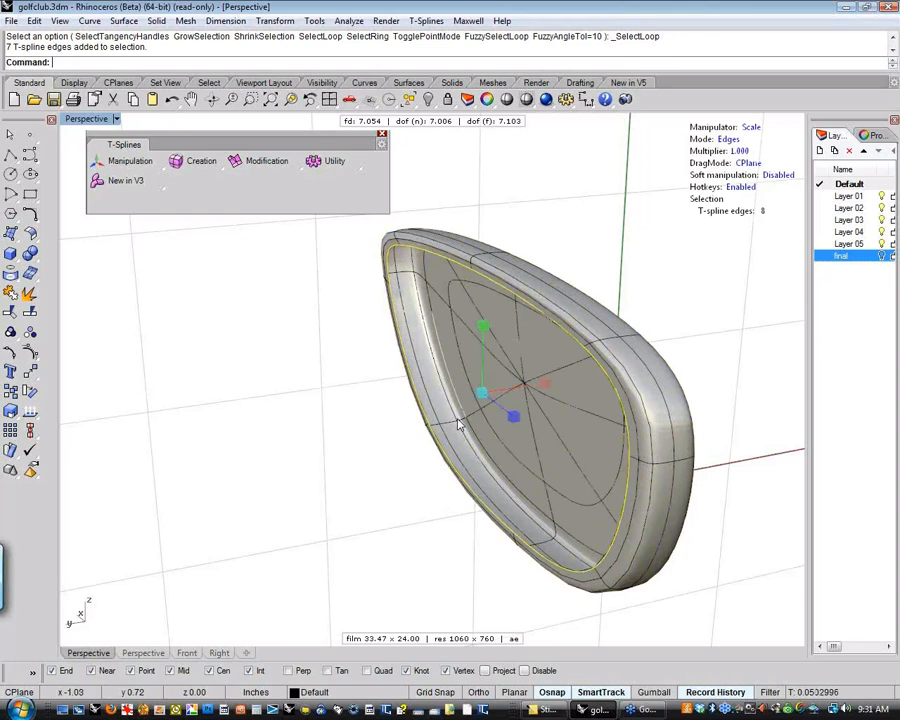
# Extrude the rim's inner edge loop forward toward the club face to form the wall of the back cavity
pyautogui.moveTo(321, 461); pyautogui.dragTo(331, 473, button='right')
pyautogui.moveTo(332, 473); pyautogui.dragTo(560, 497, button='right')
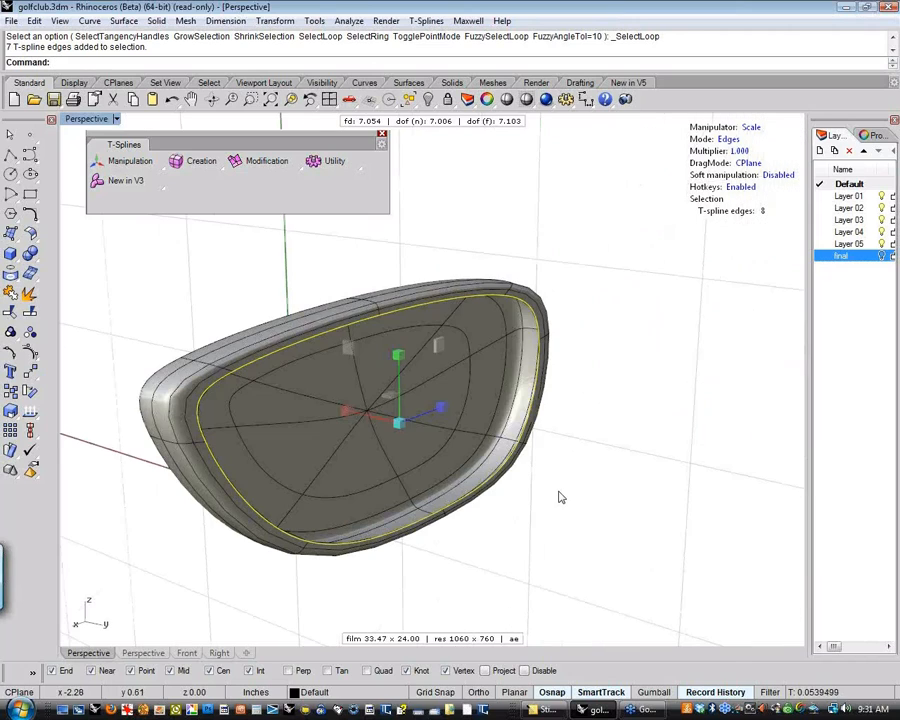
pyautogui.moveTo(424, 468); pyautogui.dragTo(462, 452, button='right')
pyautogui.scroll(4, 460, 440)
pyautogui.scroll(-2, 460, 440)
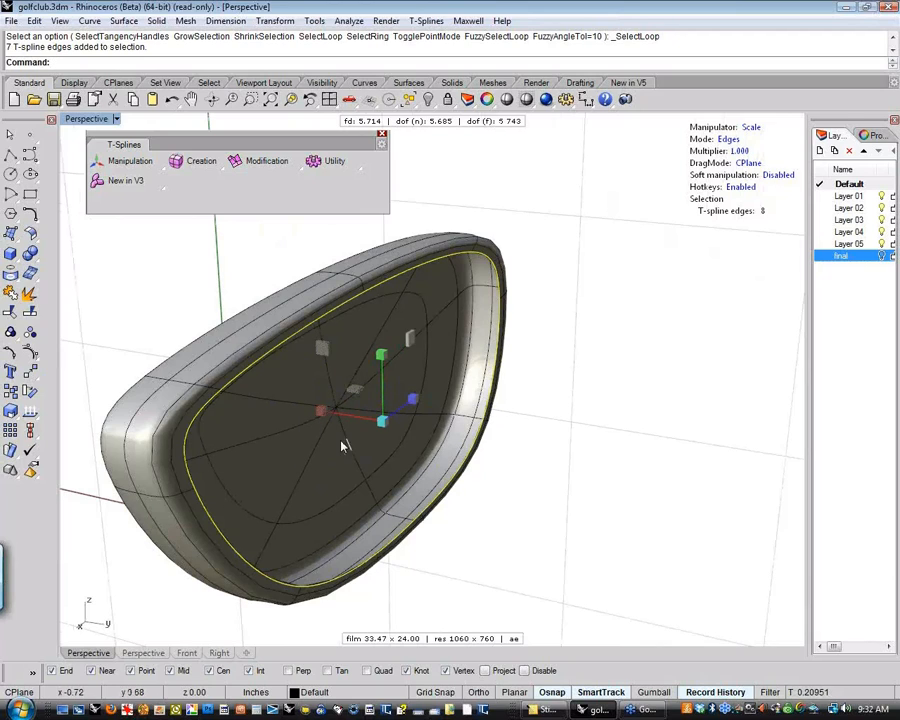
pyautogui.moveTo(372, 448); pyautogui.dragTo(408, 398, button='right')
pyautogui.press('w')
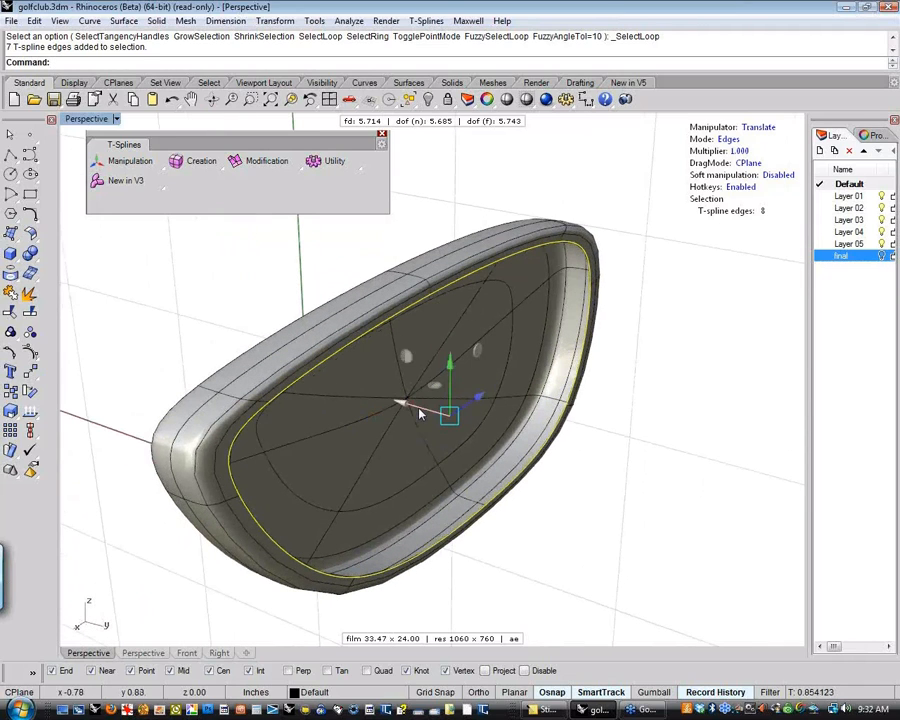
pyautogui.press('Return')
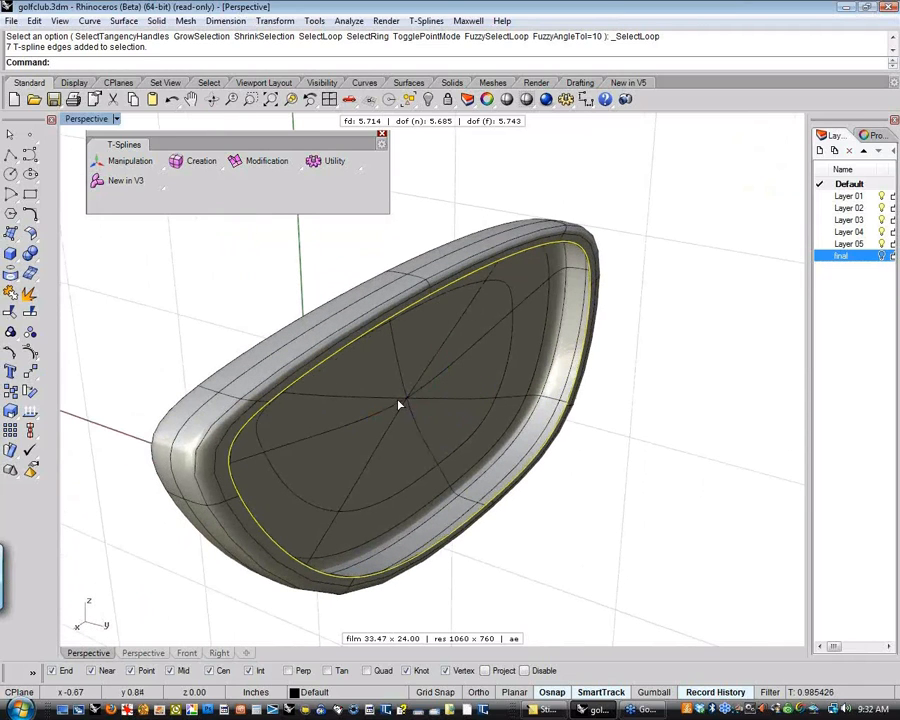
pyautogui.keyDown('alt'); pyautogui.moveTo(398, 401); pyautogui.dragTo(380, 402); pyautogui.keyUp('alt')
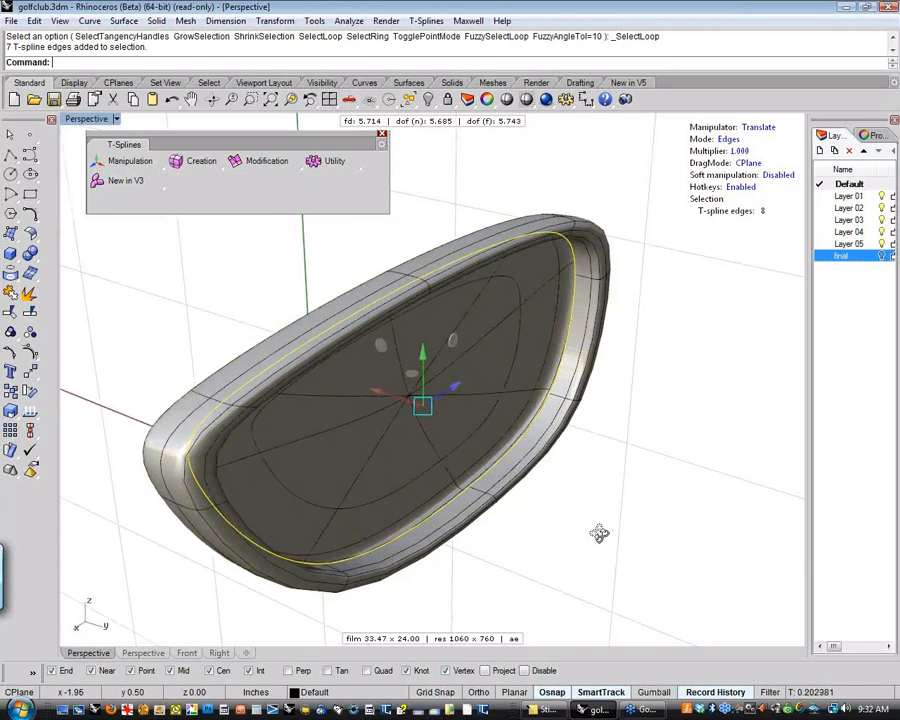
# Extrude the cavity loop slightly inward by scaling, and extrude it again almost to the centre, leaving a tiny hole
pyautogui.moveTo(599, 533); pyautogui.dragTo(428, 508, button='right')
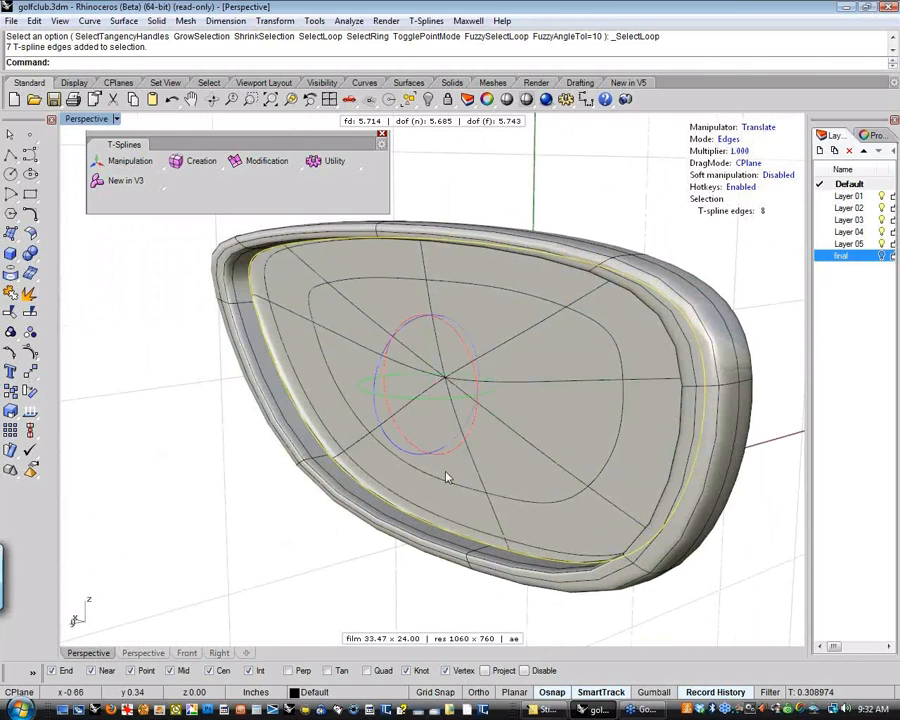
pyautogui.press('r')
pyautogui.moveTo(428, 387); pyautogui.dragTo(422, 392)
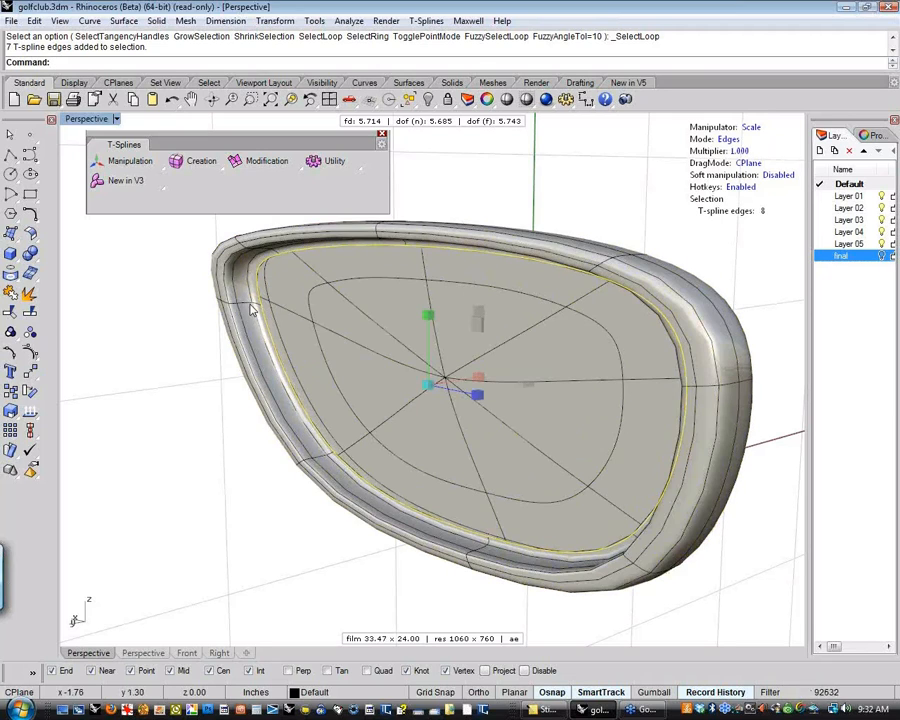
pyautogui.moveTo(430, 386); pyautogui.dragTo(244, 506)
# Convert the tiny hole's edge selection to vertices and weld its two neighbouring upper-left vertices together
pyautogui.scroll(20, 434, 389)
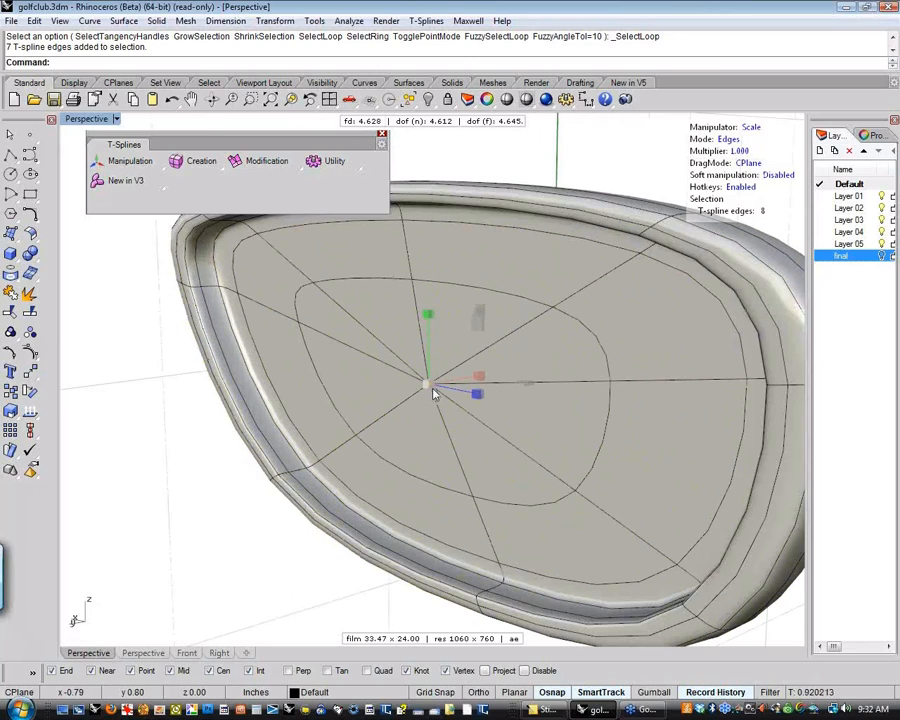
pyautogui.scroll(20, 331, 436)
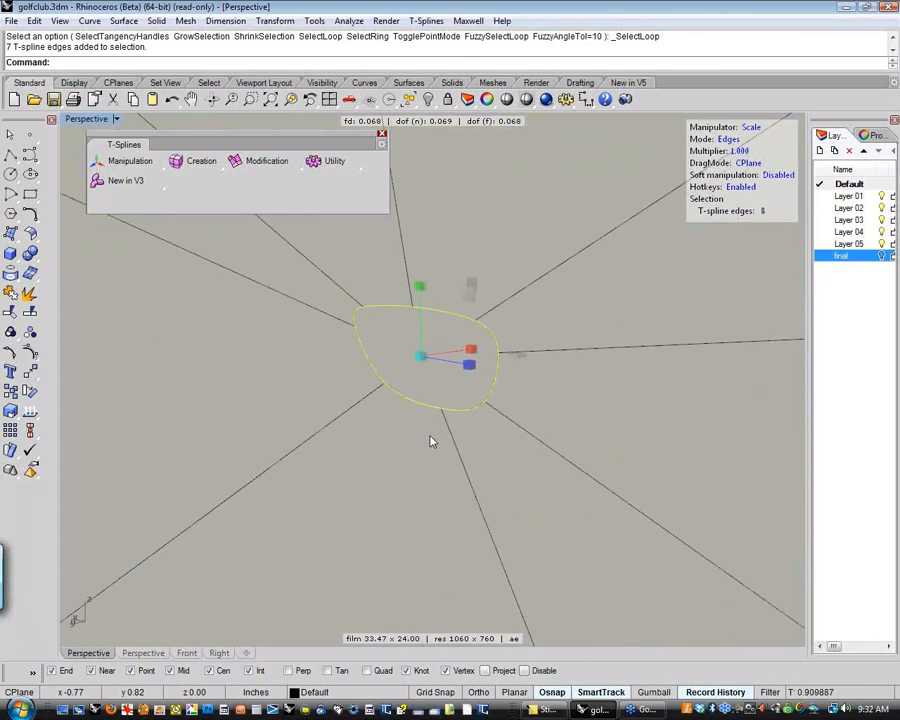
pyautogui.press('a')
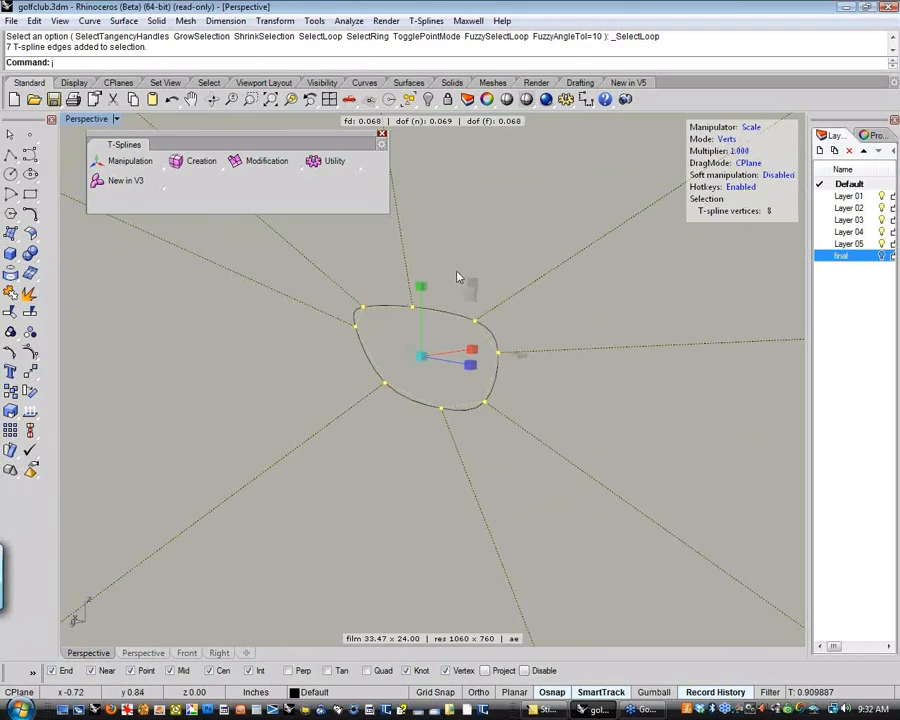
pyautogui.click(376, 348)
pyautogui.click(356, 326)
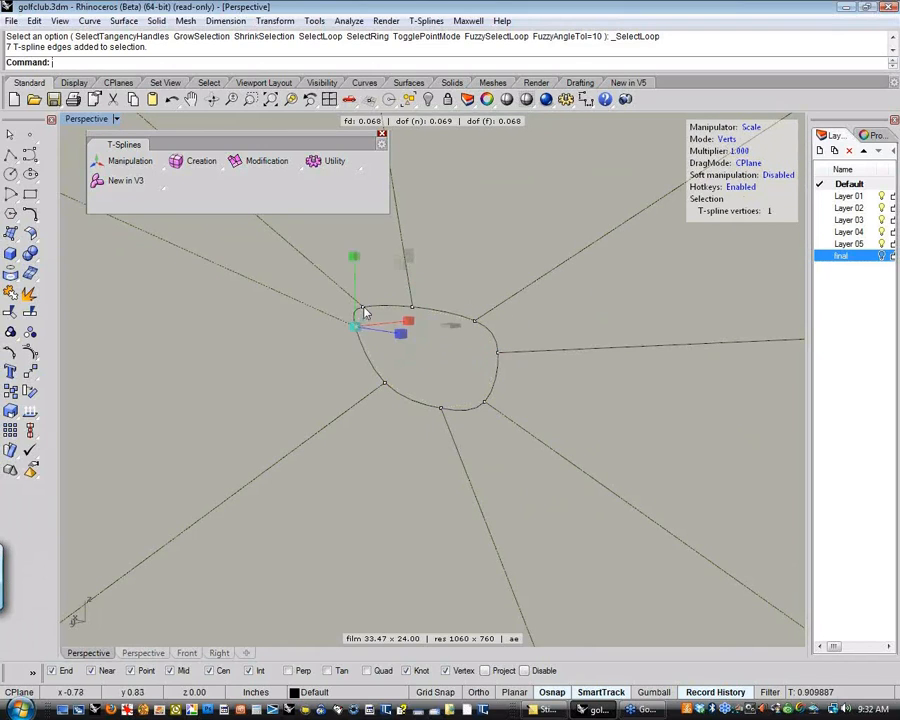
pyautogui.keyDown('shift'); pyautogui.click(362, 308); pyautogui.keyUp('shift')
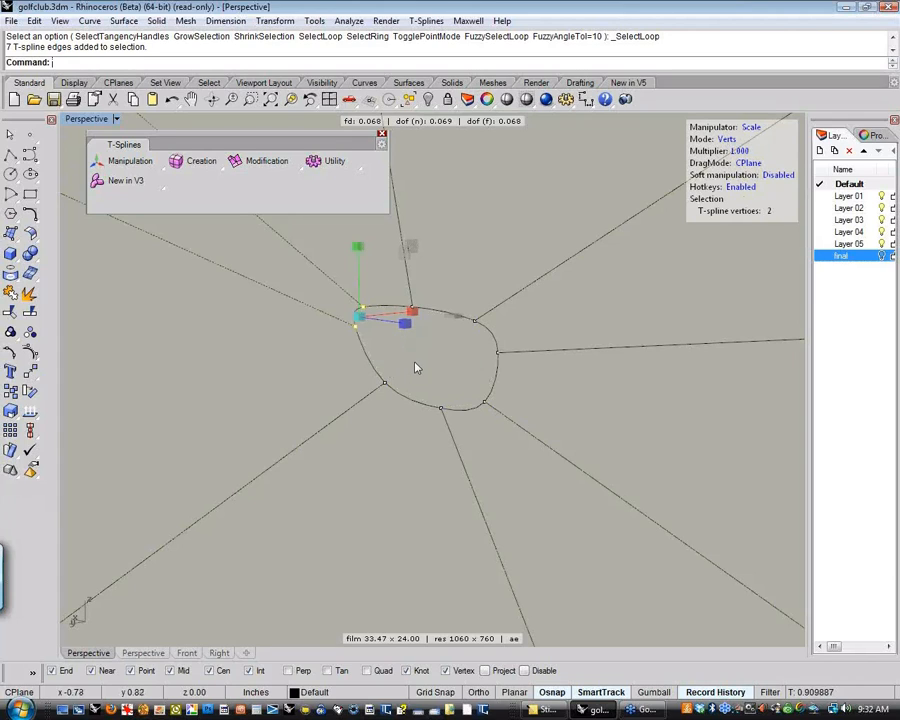
pyautogui.rightClick(442, 365)
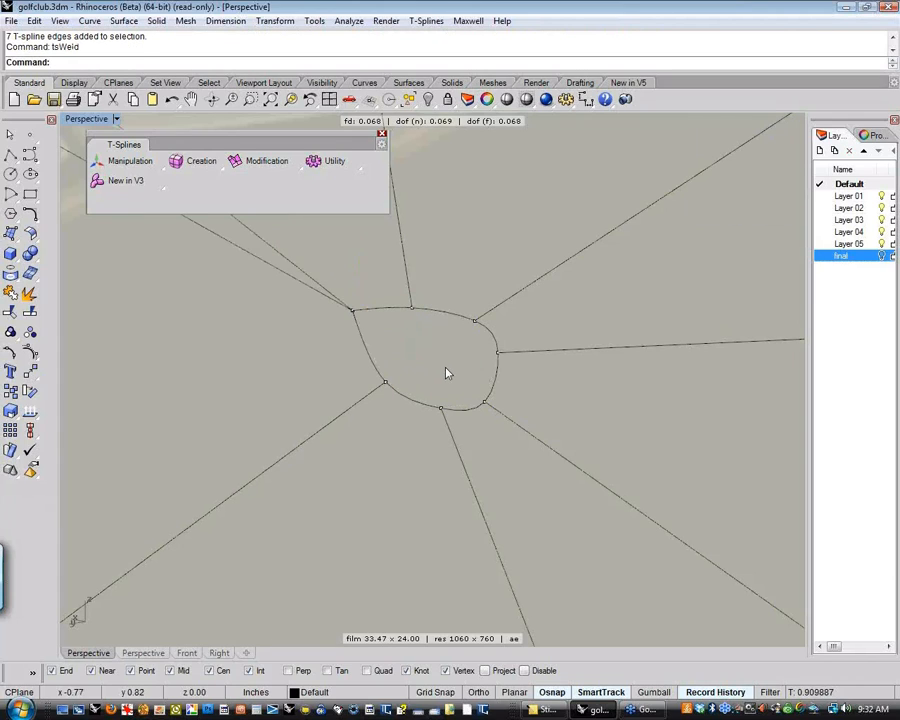
# Weld the hole's four vertices along its right and lower side pair by pair into one point
pyautogui.click(498, 353)
pyautogui.click(484, 405)
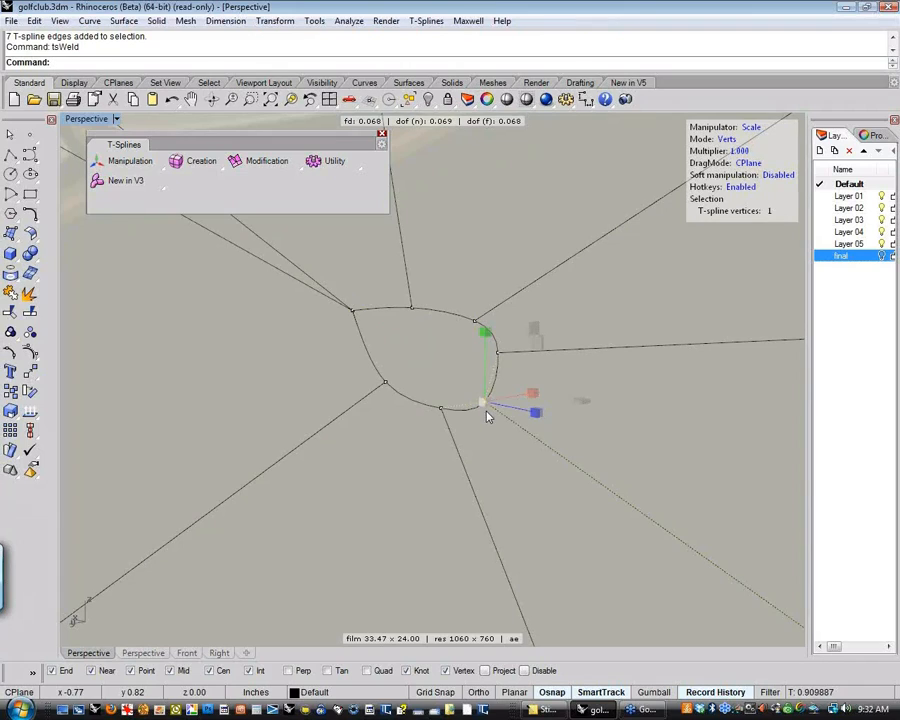
pyautogui.keyDown('shift'); pyautogui.click(500, 356); pyautogui.keyUp('shift')
pyautogui.rightClick(517, 413)
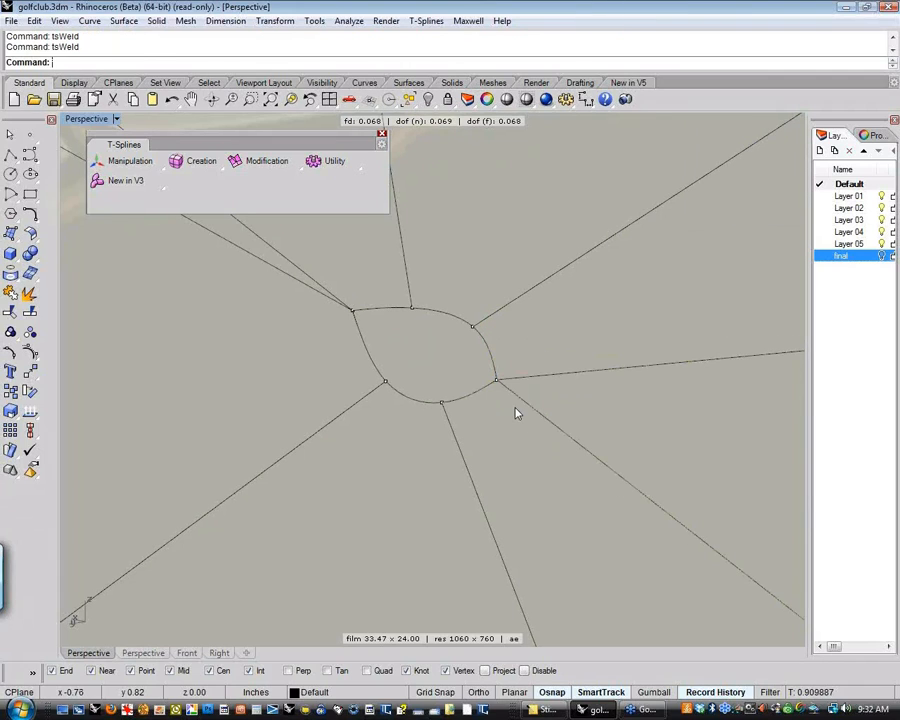
pyautogui.click(497, 383)
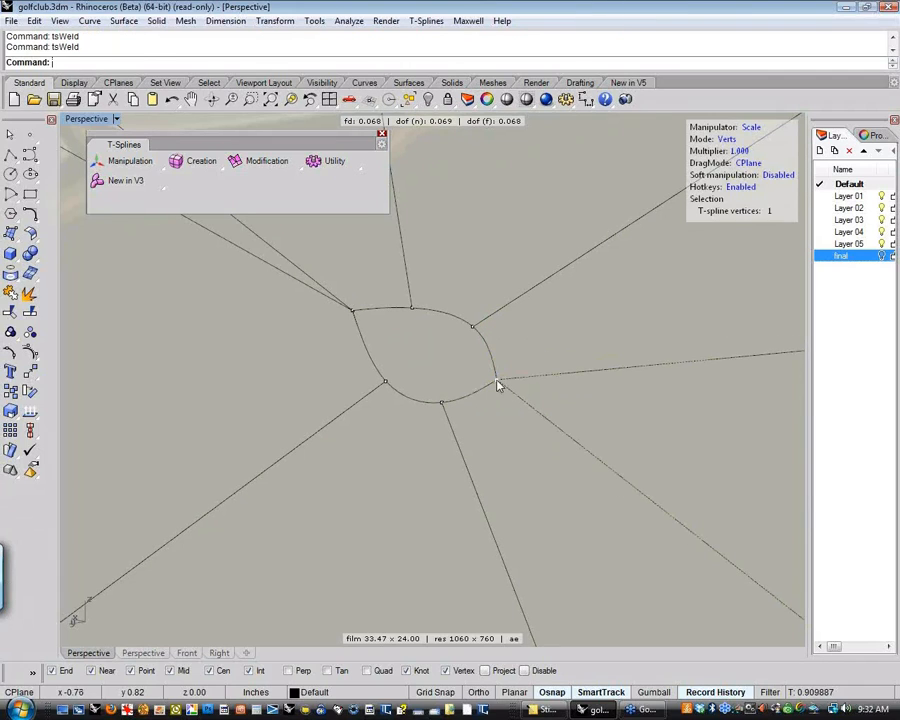
pyautogui.keyDown('shift'); pyautogui.click(442, 403); pyautogui.keyUp('shift')
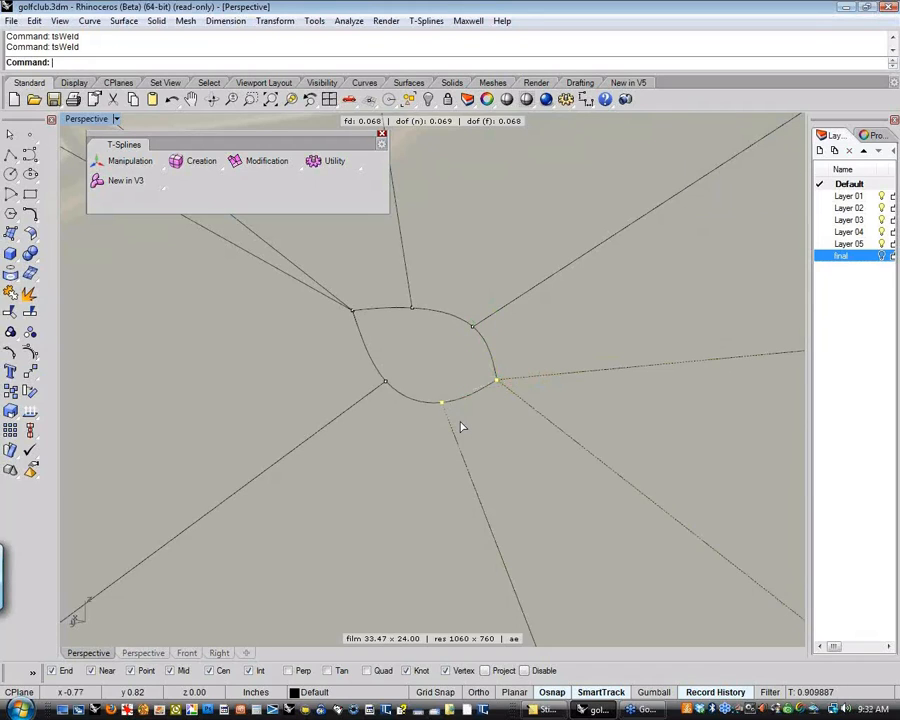
pyautogui.press('Return')
pyautogui.click(467, 331)
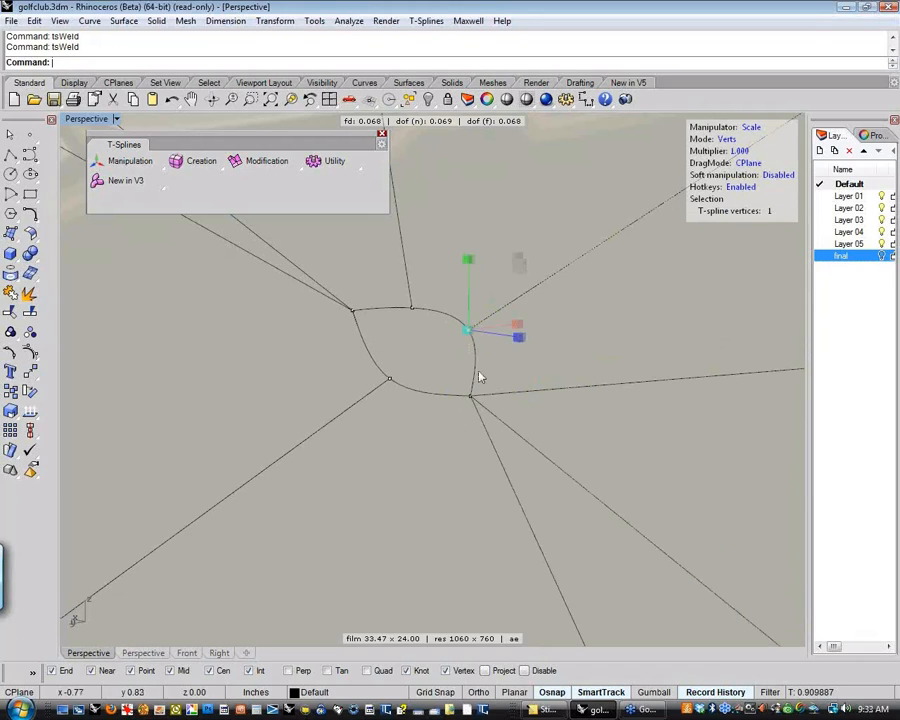
pyautogui.keyDown('shift'); pyautogui.click(470, 398); pyautogui.keyUp('shift')
pyautogui.press('Return')
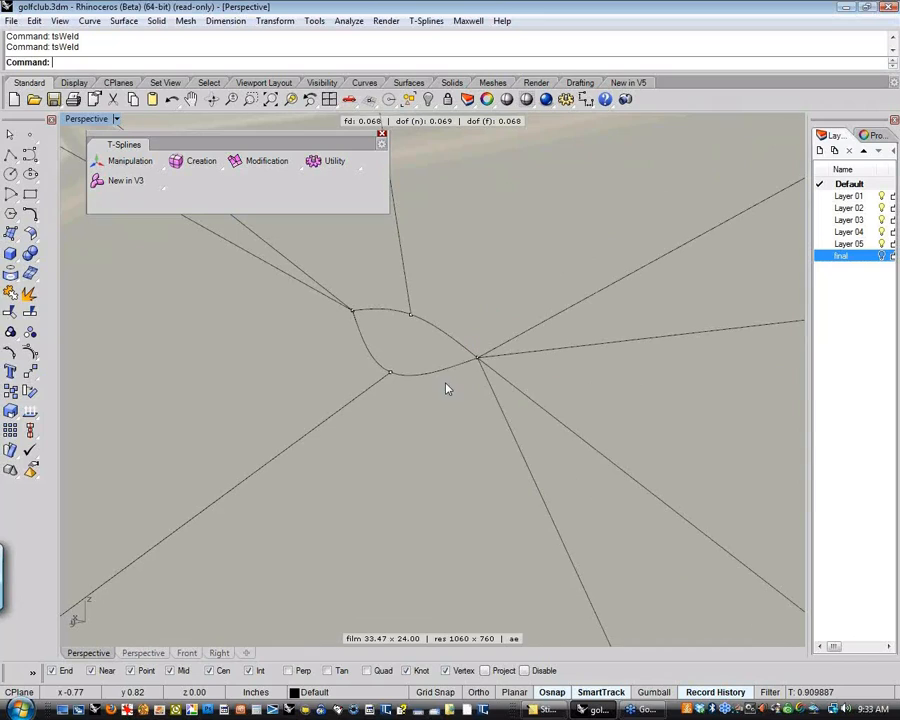
# Weld the hole's remaining upper and lower-left vertices into the welded left point, closing the hole
pyautogui.click(409, 314)
pyautogui.keyDown('shift'); pyautogui.click(352, 312); pyautogui.keyUp('shift')
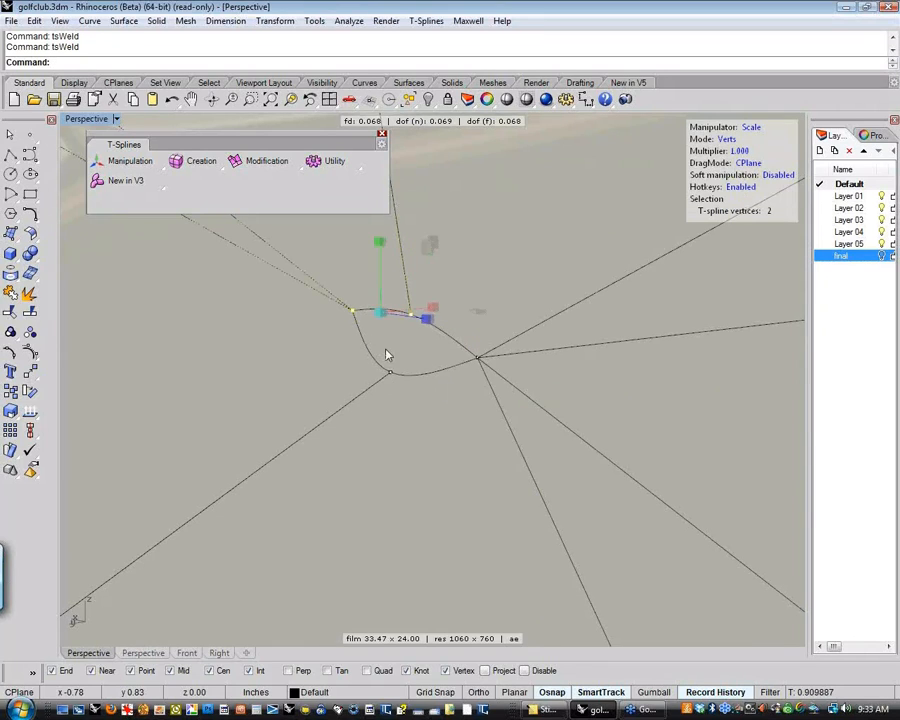
pyautogui.press('Return')
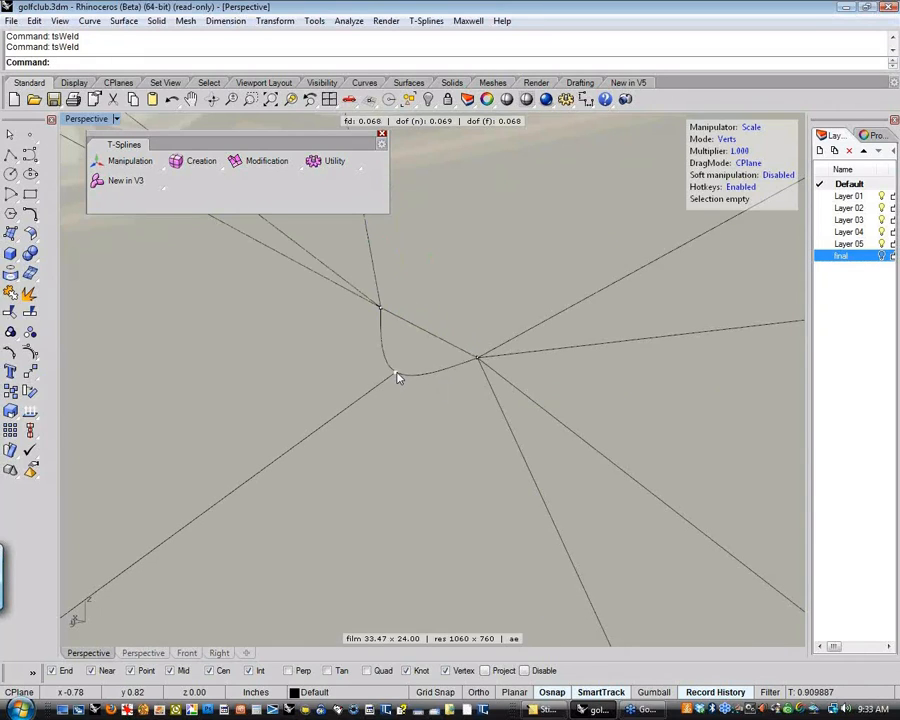
pyautogui.click(395, 374)
pyautogui.keyDown('shift'); pyautogui.click(381, 309); pyautogui.keyUp('shift')
pyautogui.press('Return')
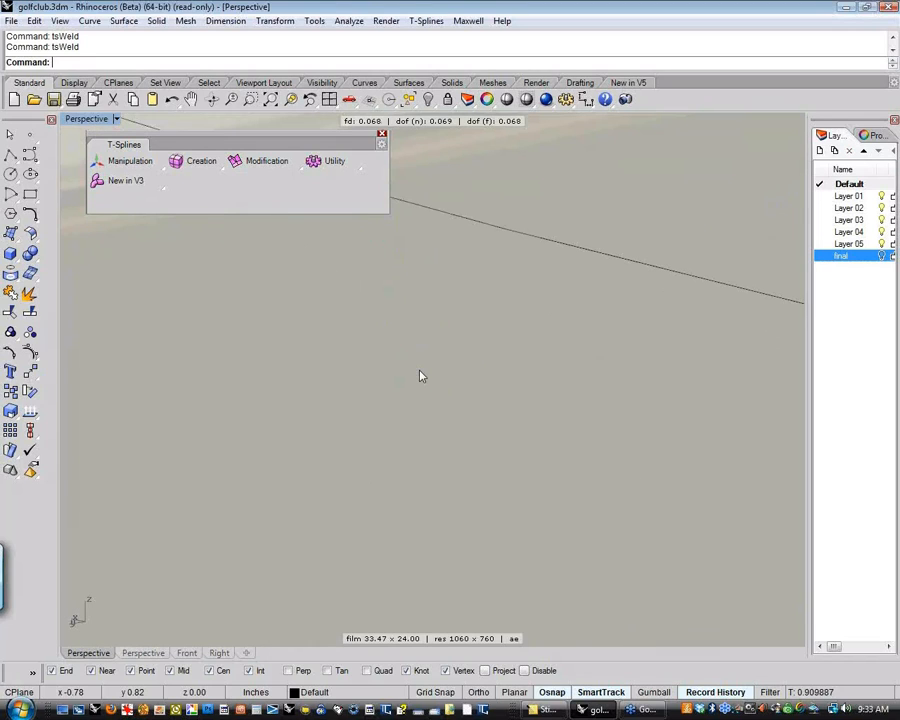
# Weld the two remaining central vertices of the cavity floor into a single star point
pyautogui.scroll(-20, 407, 374)
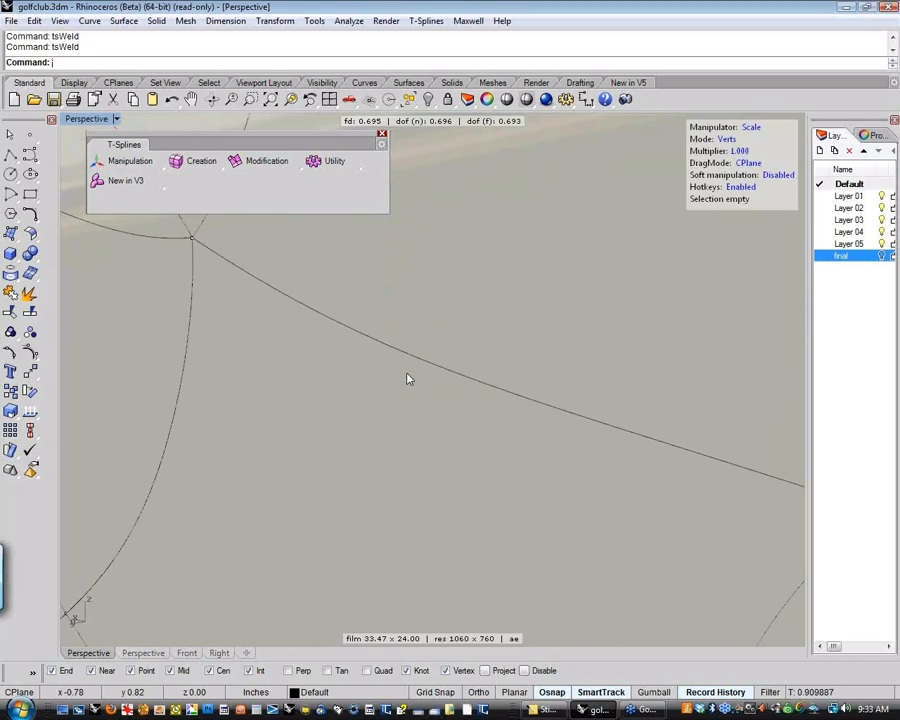
pyautogui.scroll(-10, 407, 378)
pyautogui.click(331, 327)
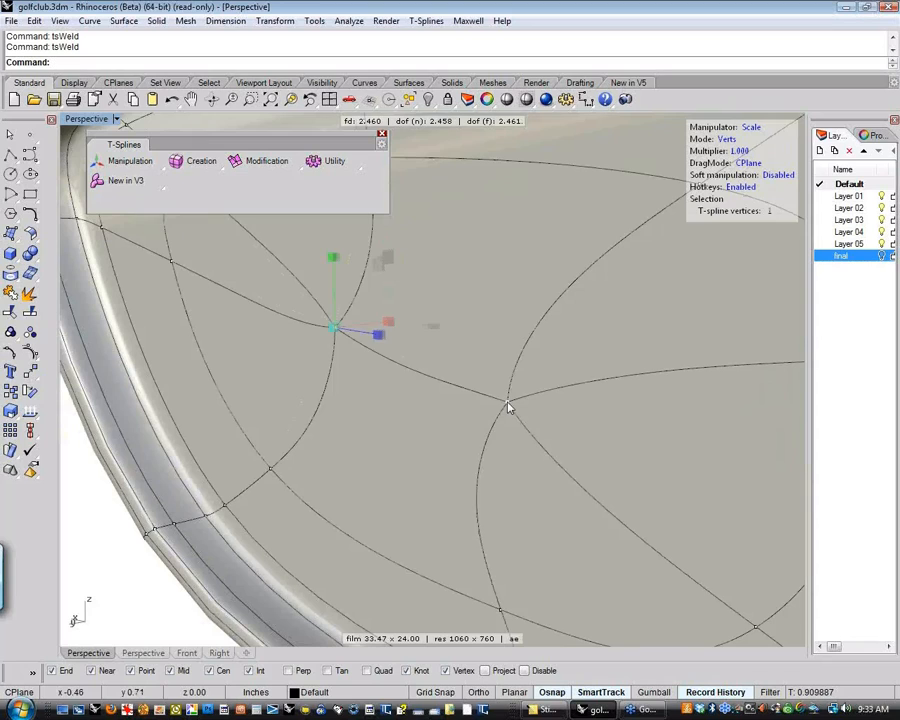
pyautogui.keyDown('shift'); pyautogui.click(507, 401); pyautogui.keyUp('shift')
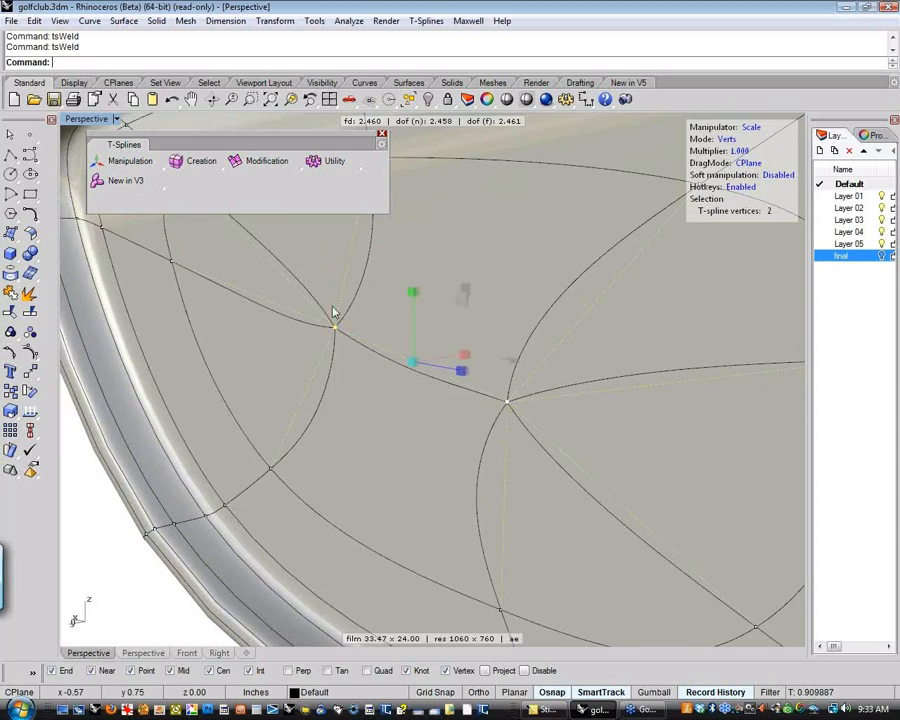
pyautogui.click(301, 169)
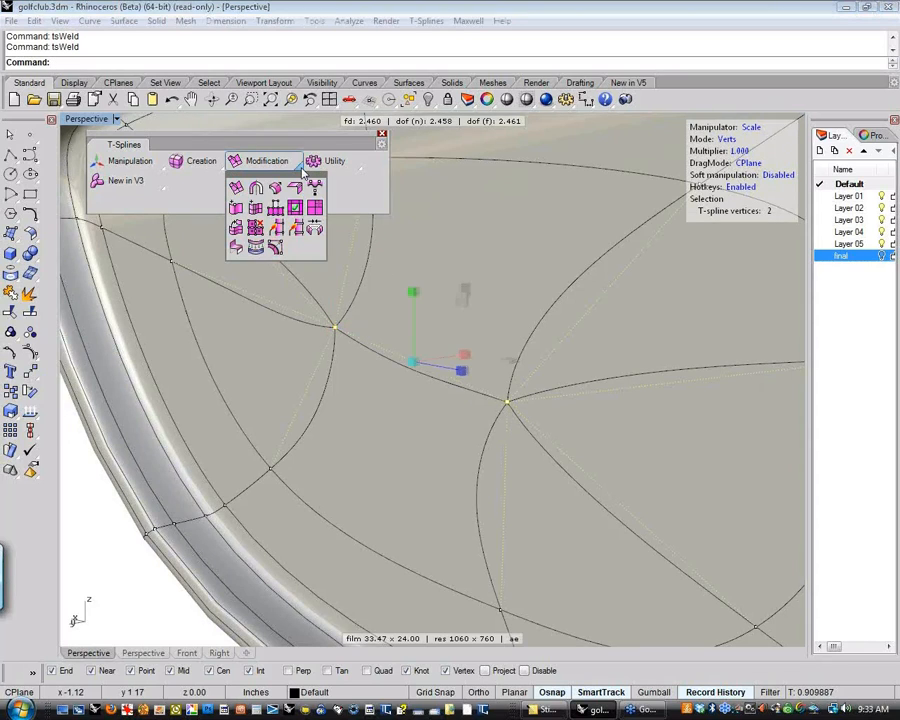
pyautogui.click(275, 230)
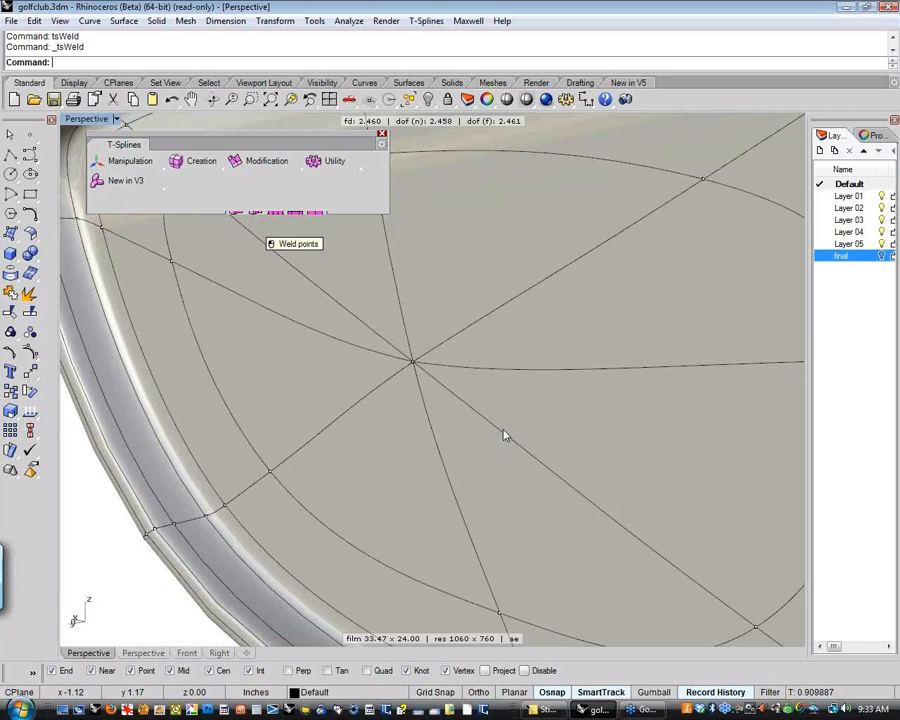
# Examine the club head's closed back cavity in shaded rendering and from several angles, leaving no vertices selected
pyautogui.scroll(-20, 496, 431)
pyautogui.moveTo(498, 434); pyautogui.dragTo(552, 322, button='right')
pyautogui.scroll(2, 490, 436)
pyautogui.scroll(6, 492, 437)
pyautogui.click(507, 99)
pyautogui.moveTo(420, 420)
pyautogui.mouseDown(button='right')
pyautogui.moveTo(321, 446)
pyautogui.moveTo(510, 482)
pyautogui.moveTo(543, 390)
pyautogui.moveTo(462, 458)
pyautogui.moveTo(382, 428)
pyautogui.moveTo(554, 444)
pyautogui.moveTo(396, 442)
pyautogui.moveTo(530, 478)
pyautogui.moveTo(416, 474)
pyautogui.moveTo(430, 426)
pyautogui.moveTo(443, 445)
pyautogui.moveTo(553, 490)
pyautogui.moveTo(382, 418)
pyautogui.moveTo(583, 480)
pyautogui.moveTo(505, 505)
pyautogui.moveTo(446, 450)
pyautogui.moveTo(516, 460)
pyautogui.moveTo(390, 466)
pyautogui.moveTo(368, 442)
pyautogui.moveTo(469, 474)
pyautogui.mouseUp(button='right')
pyautogui.rightClick(537, 464)
pyautogui.scroll(8, 381, 496)
pyautogui.scroll(-10, 381, 496)
pyautogui.moveTo(381, 496); pyautogui.dragTo(409, 518, button='right')
pyautogui.moveTo(218, 308); pyautogui.dragTo(566, 612)
pyautogui.click(585, 517)
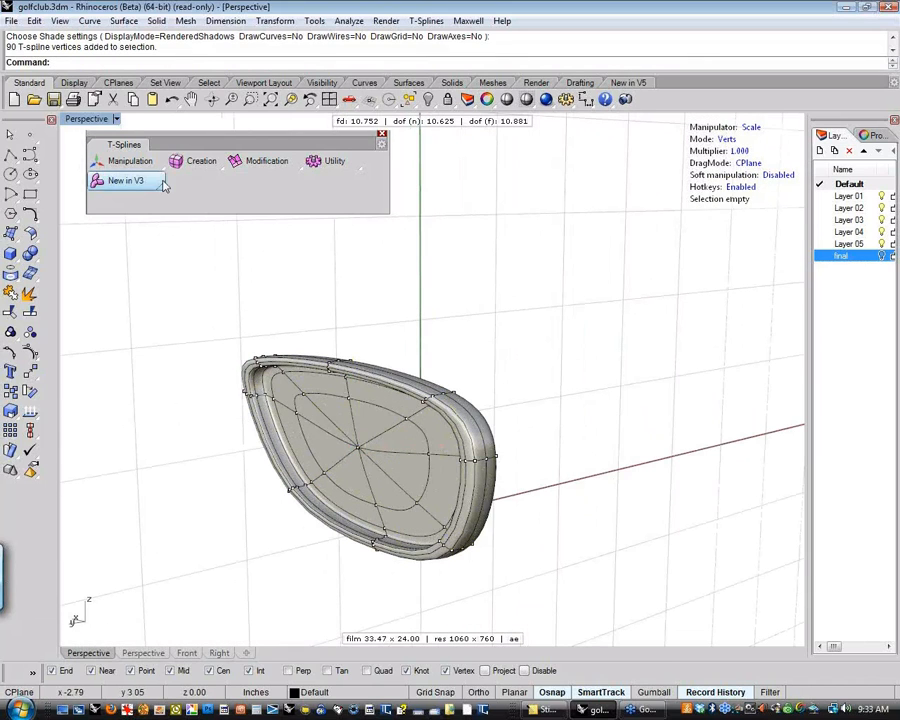
# Convert the club head T-spline to a Rhino surface with automatic output type and star continuity
pyautogui.click(220, 167)
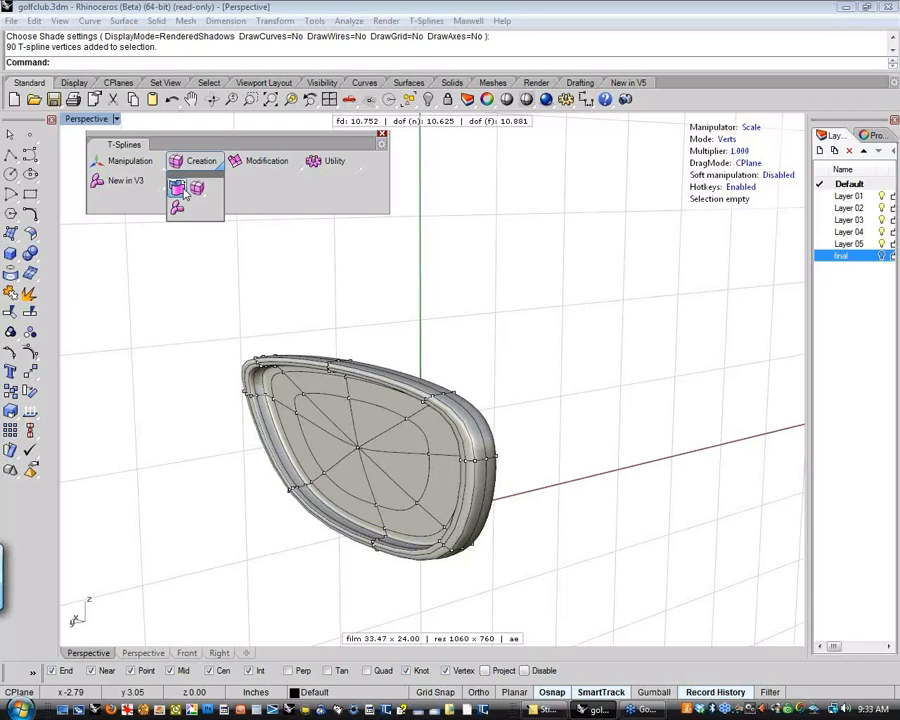
pyautogui.click(185, 193)
pyautogui.click(346, 374)
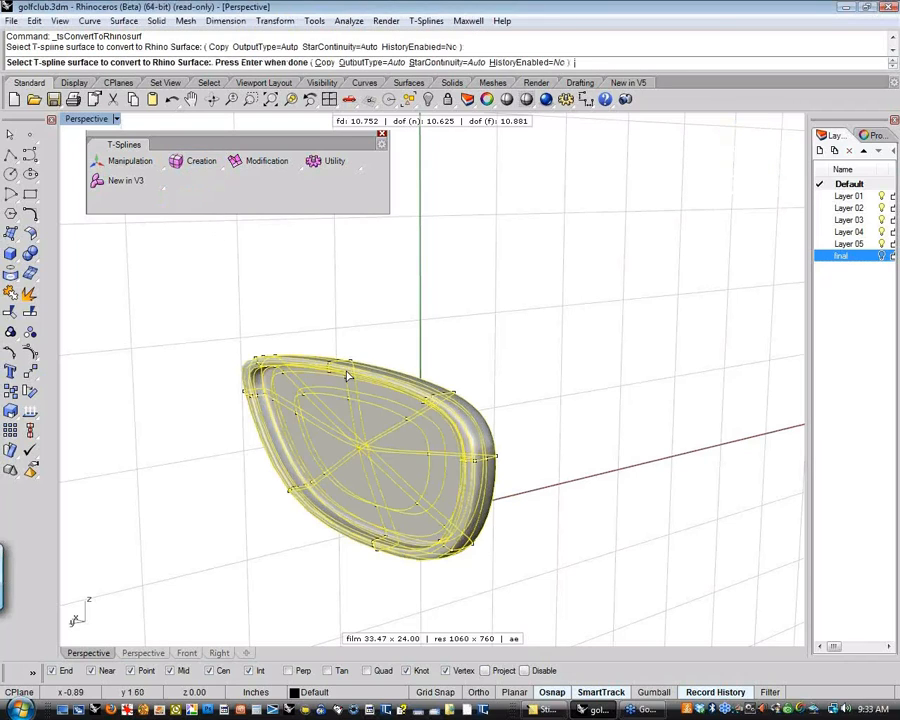
pyautogui.press('Return')
pyautogui.scroll(-5, 402, 334)
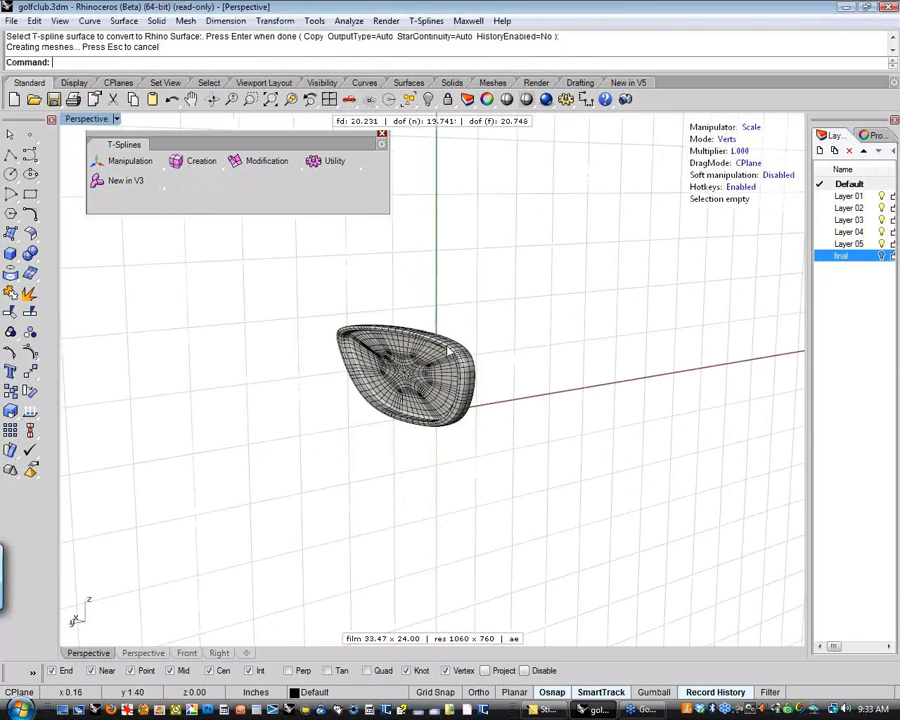
# Try moving the converted club head polysurface to another position, undoing the move
pyautogui.moveTo(404, 337); pyautogui.dragTo(484, 404, button='right')
pyautogui.click(444, 411)
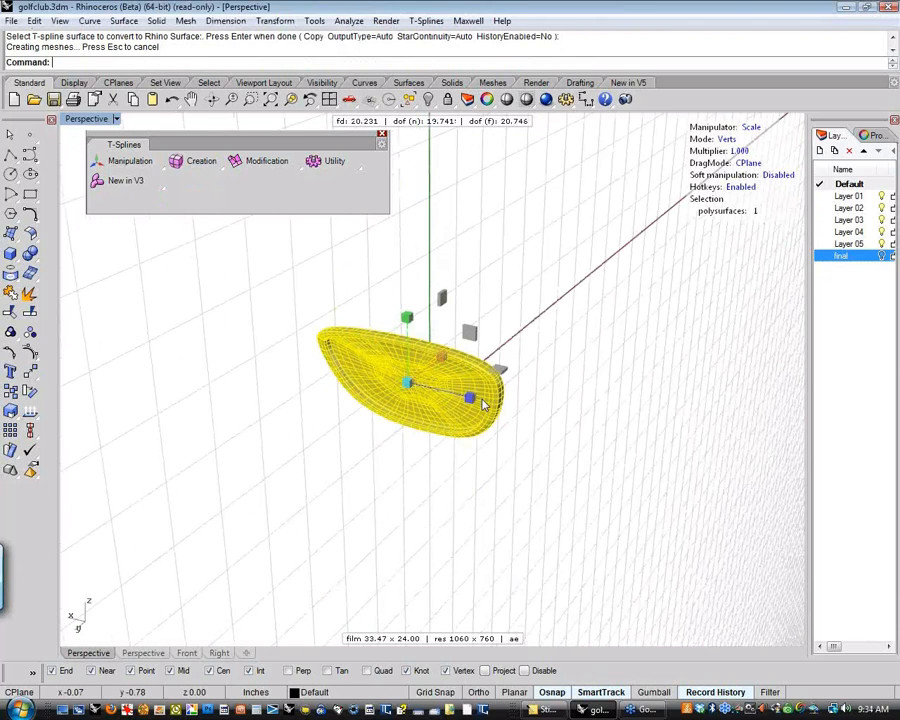
pyautogui.press('w')
pyautogui.moveTo(465, 402); pyautogui.dragTo(645, 630)
pyautogui.hotkey('ctrl', 'z')
# Check the converted club head for naked edges with edge analysis and inspect both its sides
pyautogui.moveTo(548, 472); pyautogui.dragTo(470, 380, button='right')
pyautogui.scroll(8, 474, 400)
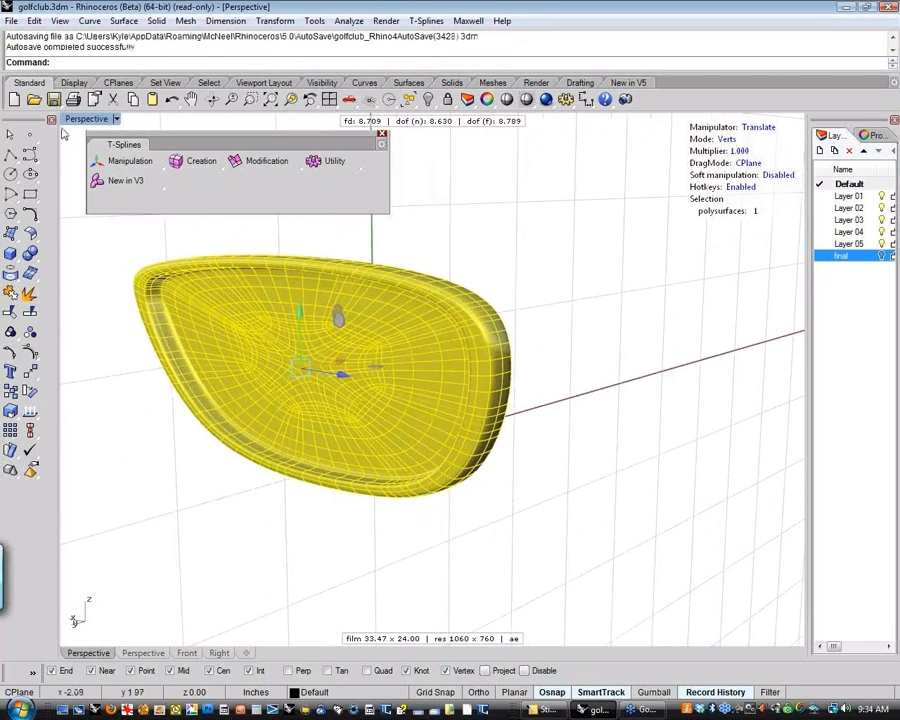
pyautogui.keyDown('shift'); pyautogui.moveTo(143, 359); pyautogui.dragTo(222, 367, button='right'); pyautogui.keyUp('shift')
pyautogui.click(38, 418)
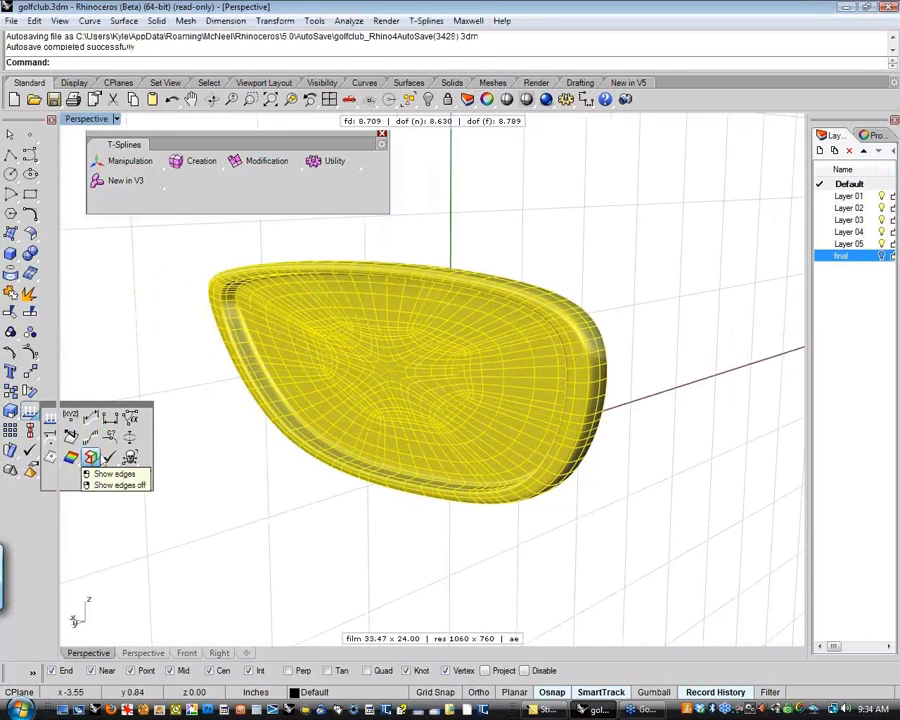
pyautogui.click(91, 457)
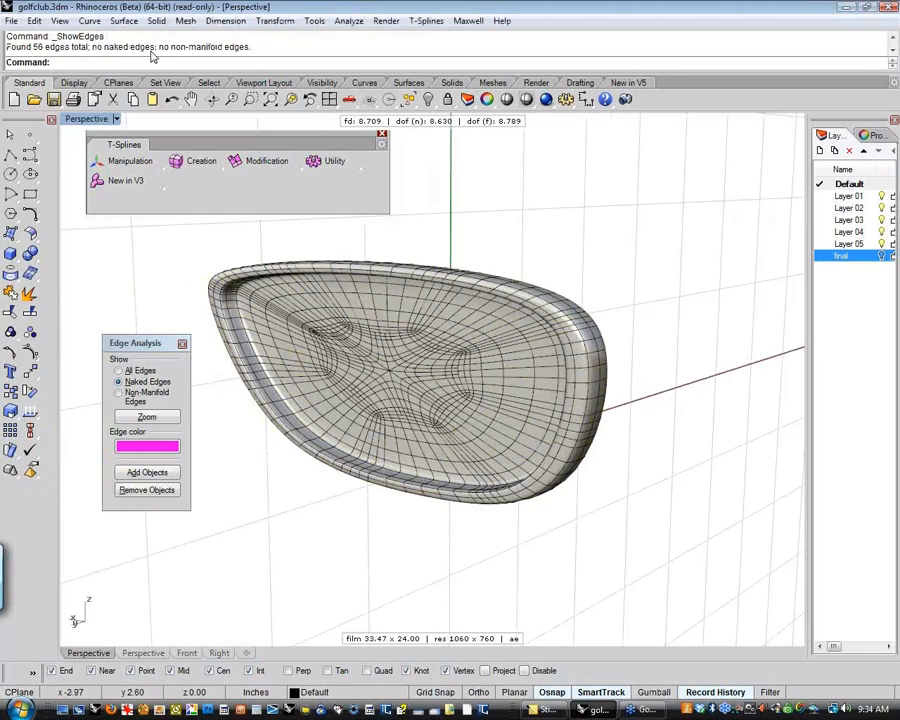
pyautogui.moveTo(679, 424); pyautogui.dragTo(345, 382, button='right')
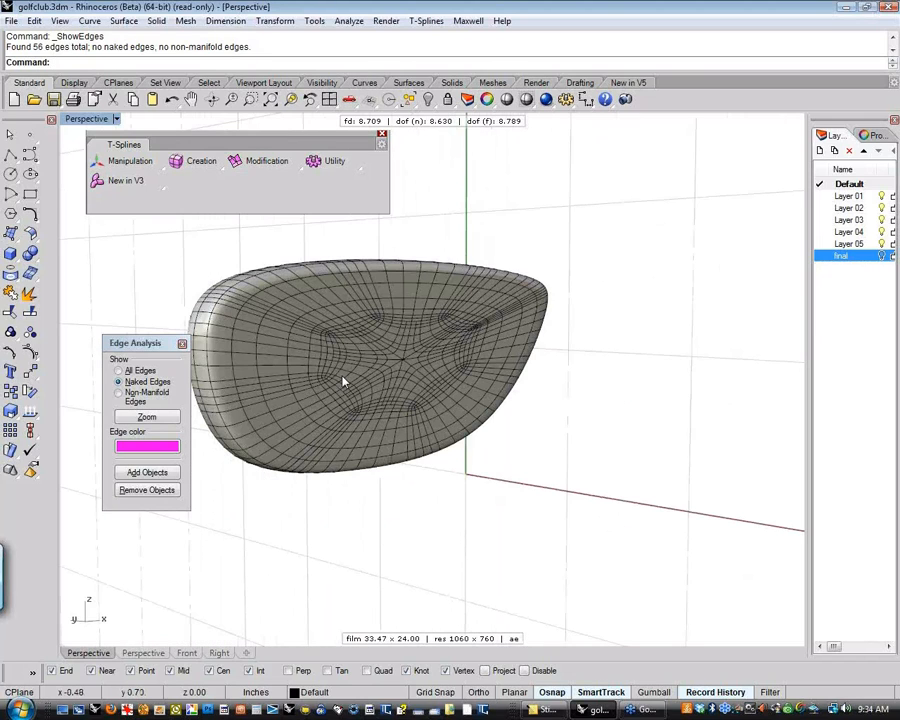
pyautogui.click(183, 344)
# Undo the Rhino surface conversion and switch the T-Splines editing mode to faces
pyautogui.moveTo(227, 368); pyautogui.dragTo(422, 412, button='right')
pyautogui.hotkey('ctrl', 'z')
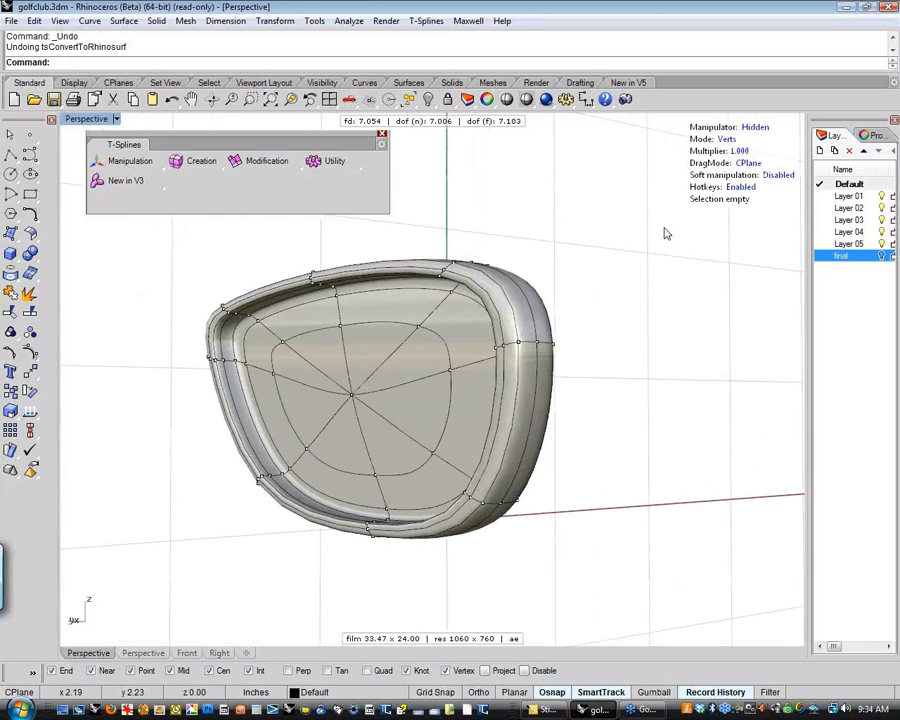
pyautogui.click(727, 140)
pyautogui.click(727, 140)
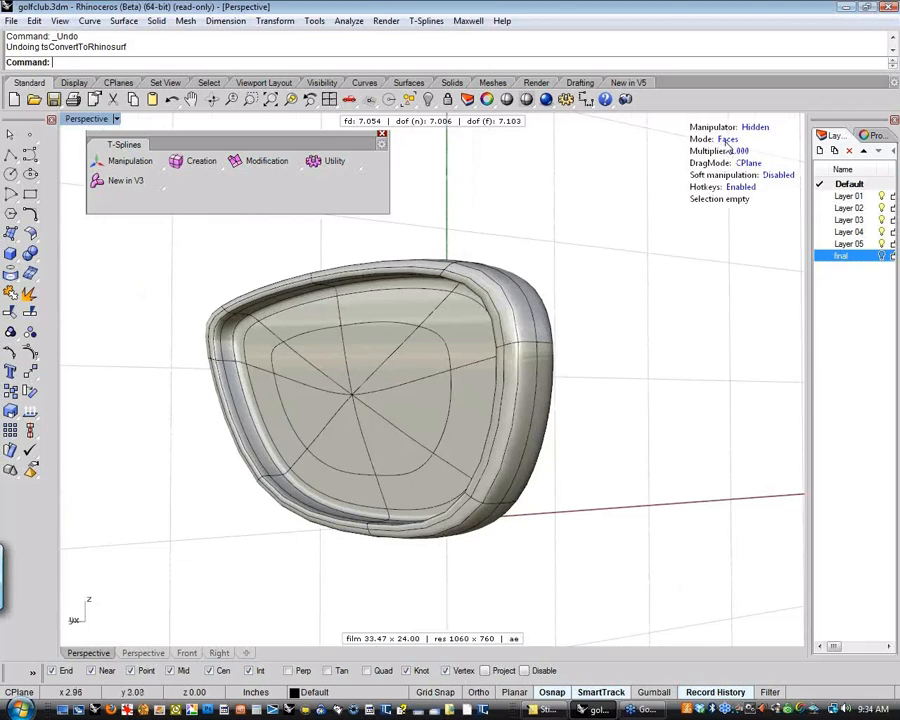
# Select the four faces along the lower back rim and translate them backward, thickening the sole of the club head
pyautogui.moveTo(517, 443); pyautogui.dragTo(390, 536, button='right')
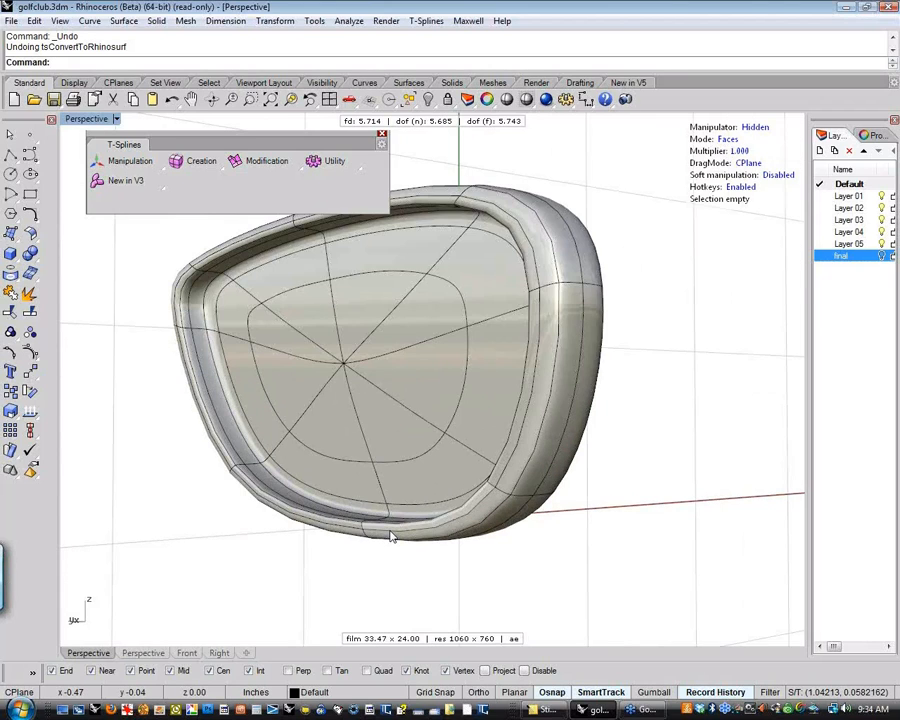
pyautogui.scroll(3, 390, 536)
pyautogui.click(421, 473)
pyautogui.keyDown('shift'); pyautogui.click(378, 468); pyautogui.keyUp('shift')
pyautogui.keyDown('shift'); pyautogui.click(377, 457); pyautogui.keyUp('shift')
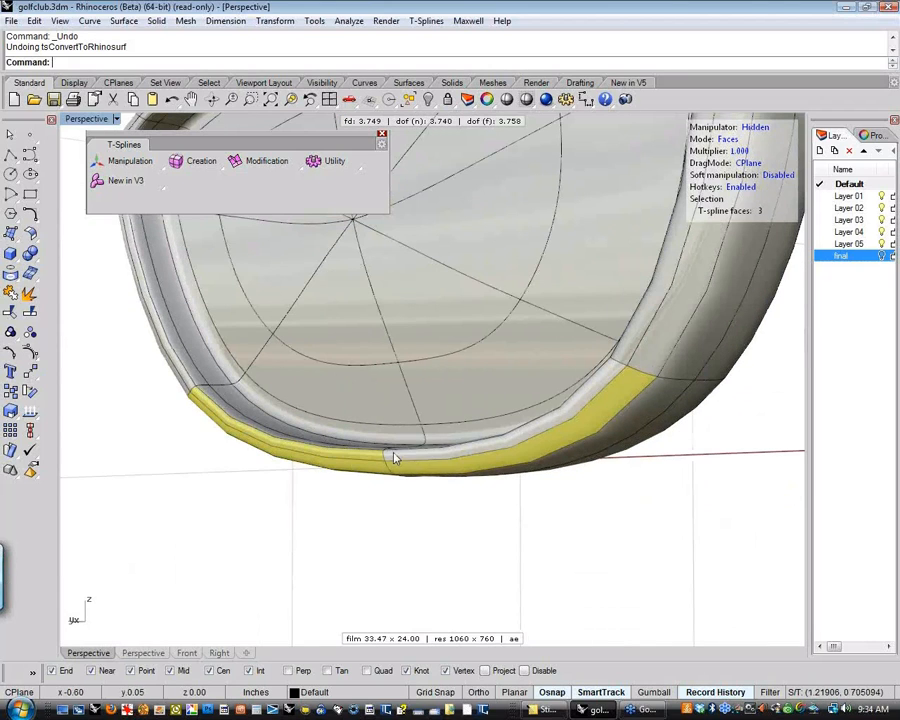
pyautogui.keyDown('shift'); pyautogui.click(408, 458); pyautogui.keyUp('shift')
pyautogui.scroll(-2, 458, 457)
pyautogui.scroll(-6, 457, 452)
pyautogui.moveTo(500, 459); pyautogui.dragTo(390, 514, button='right')
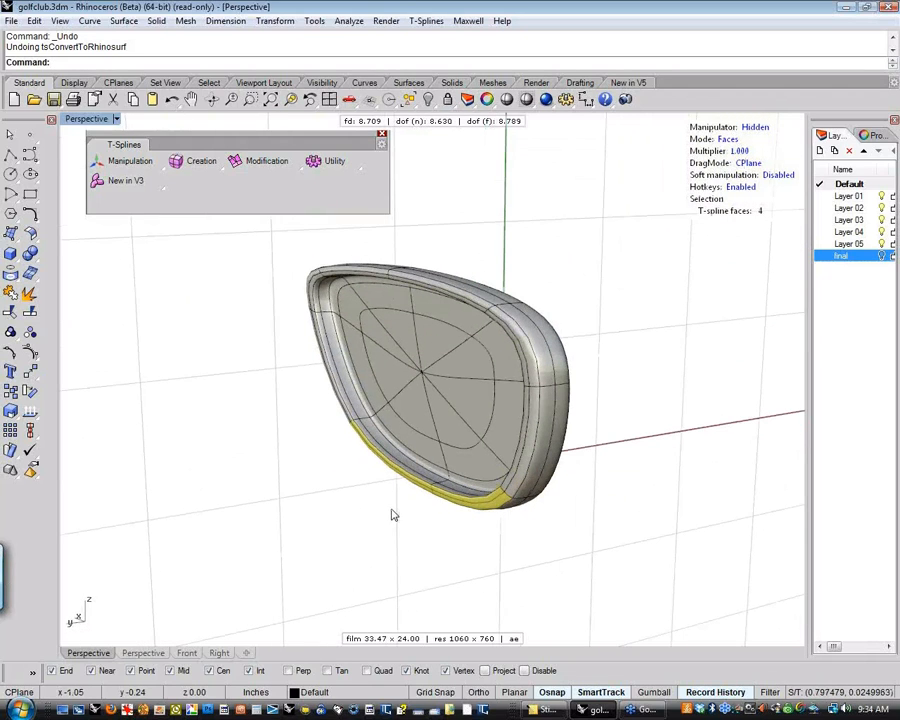
pyautogui.press('w')
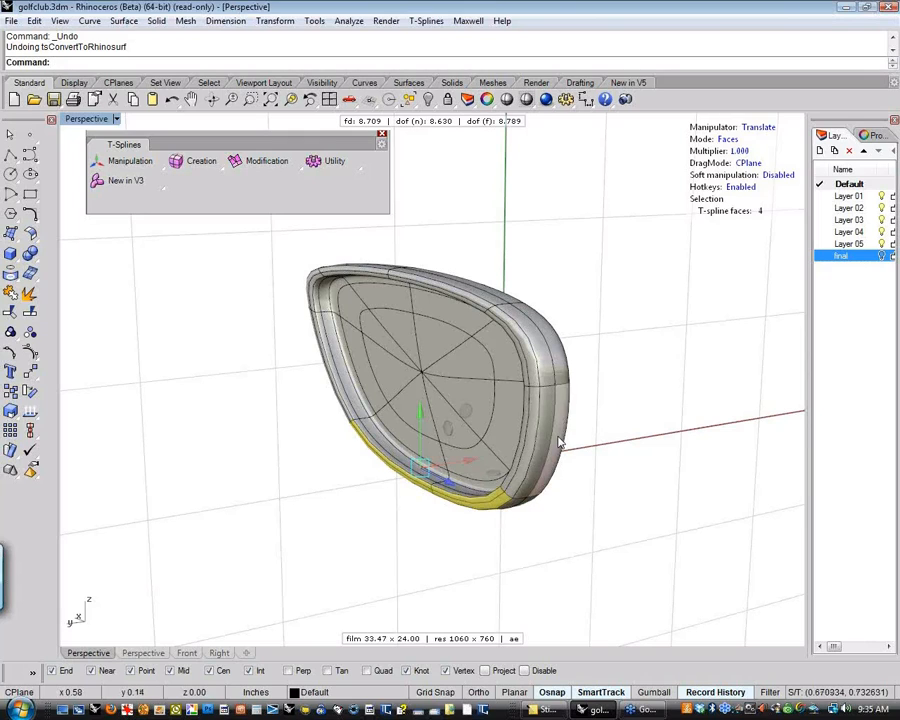
pyautogui.moveTo(588, 392); pyautogui.dragTo(588, 407, button='right')
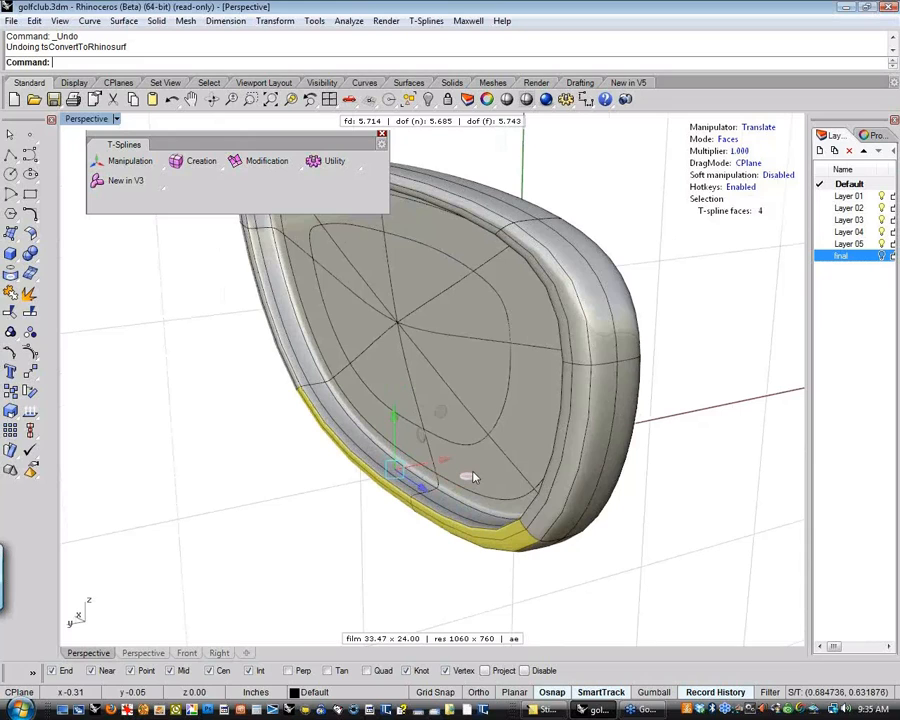
pyautogui.moveTo(473, 471); pyautogui.dragTo(489, 433, button='right')
pyautogui.moveTo(470, 434); pyautogui.dragTo(406, 448)
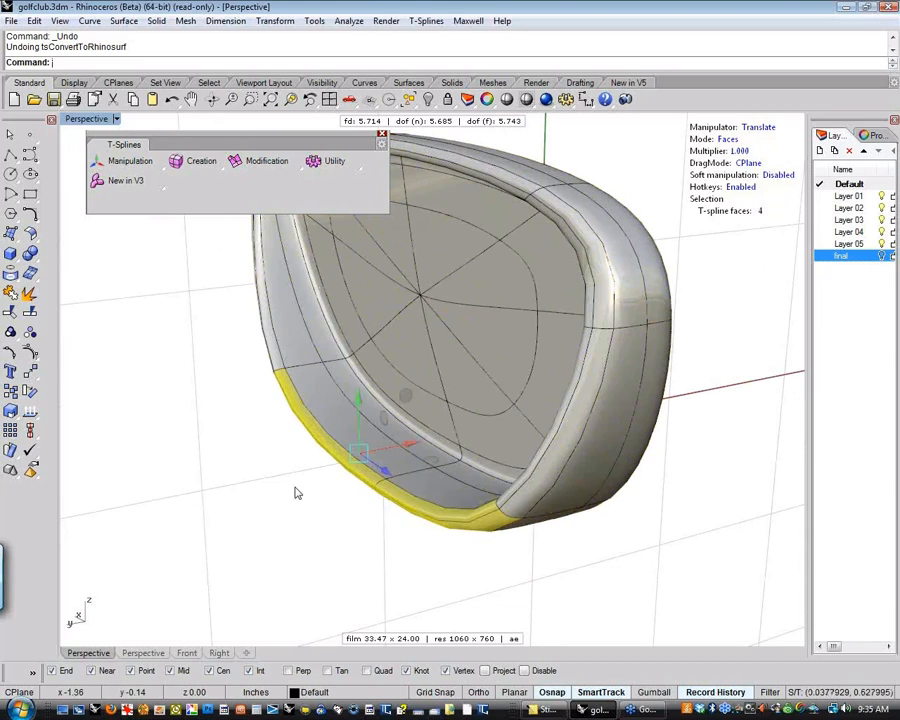
pyautogui.click(296, 492)
# In edge editing mode, select two short rim edges on the middle of the toe side and move them downward
pyautogui.moveTo(323, 486)
pyautogui.mouseDown(button='right')
pyautogui.moveTo(342, 422)
pyautogui.moveTo(398, 366)
pyautogui.moveTo(317, 478)
pyautogui.moveTo(279, 482)
pyautogui.moveTo(273, 496)
pyautogui.moveTo(267, 486)
pyautogui.moveTo(291, 465)
pyautogui.moveTo(418, 431)
pyautogui.moveTo(514, 475)
pyautogui.moveTo(427, 502)
pyautogui.moveTo(357, 301)
pyautogui.moveTo(370, 322)
pyautogui.moveTo(330, 388)
pyautogui.moveTo(299, 378)
pyautogui.moveTo(315, 327)
pyautogui.moveTo(441, 316)
pyautogui.moveTo(372, 398)
pyautogui.moveTo(376, 388)
pyautogui.moveTo(404, 388)
pyautogui.moveTo(397, 400)
pyautogui.moveTo(420, 344)
pyautogui.moveTo(412, 332)
pyautogui.moveTo(410, 404)
pyautogui.moveTo(323, 406)
pyautogui.moveTo(532, 408)
pyautogui.moveTo(552, 356)
pyautogui.moveTo(542, 370)
pyautogui.mouseUp(button='right')
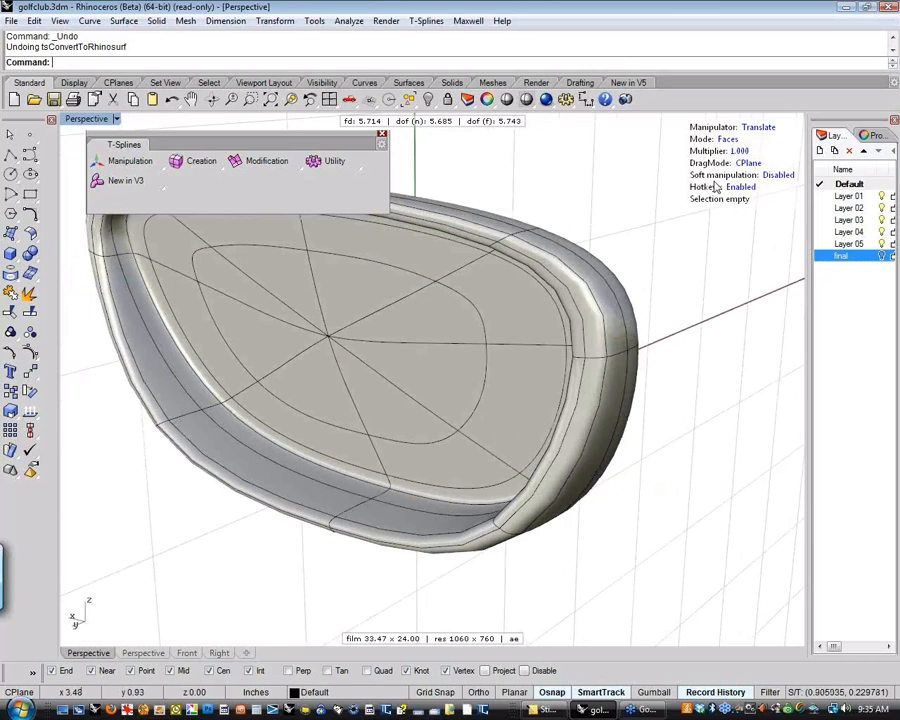
pyautogui.click(729, 140)
pyautogui.click(727, 139)
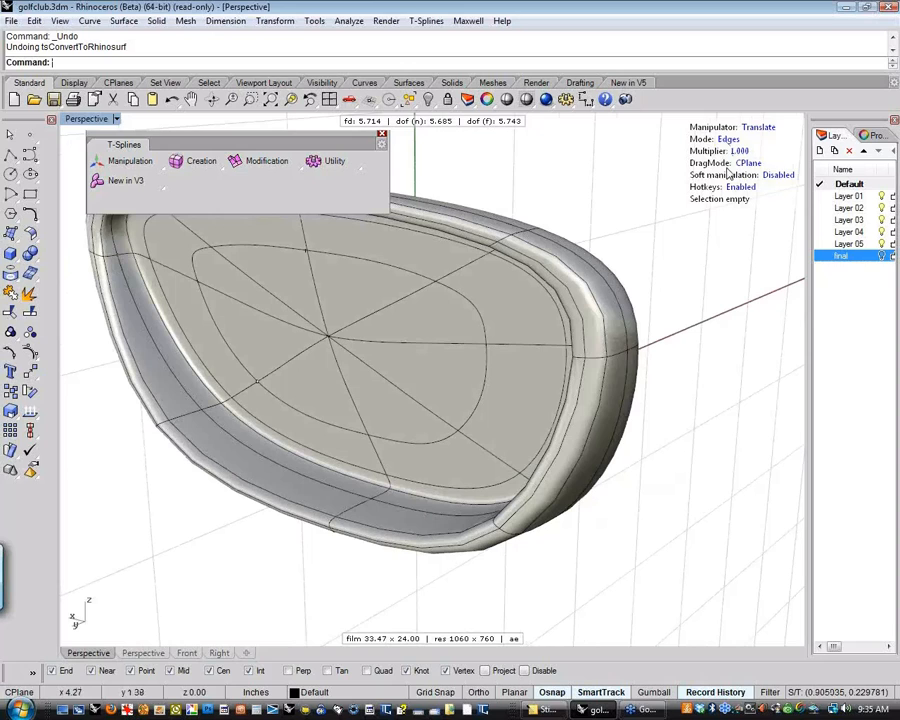
pyautogui.click(586, 366)
pyautogui.keyDown('shift'); pyautogui.click(572, 365); pyautogui.keyUp('shift')
pyautogui.moveTo(570, 366); pyautogui.dragTo(448, 378, button='right')
pyautogui.moveTo(448, 378); pyautogui.dragTo(442, 374)
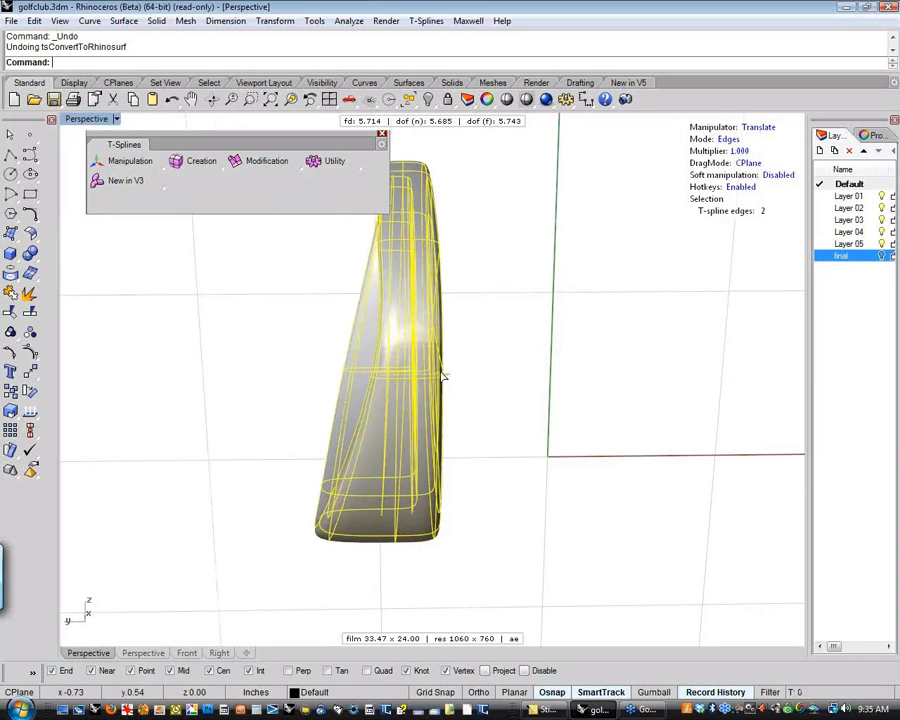
pyautogui.keyDown('shift'); pyautogui.moveTo(520, 410); pyautogui.dragTo(588, 370, button='right'); pyautogui.keyUp('shift')
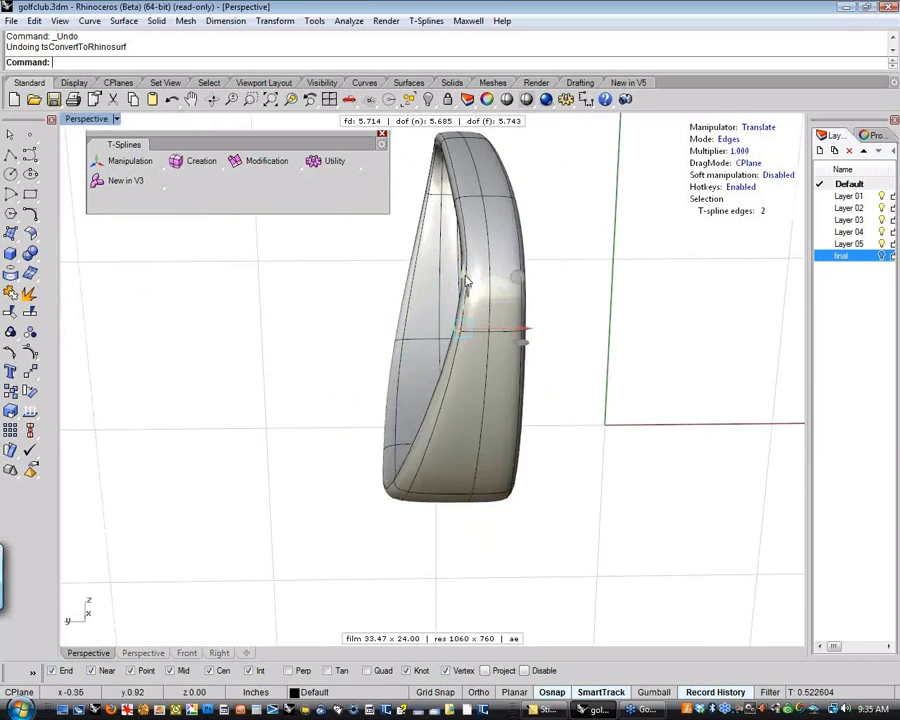
pyautogui.moveTo(466, 280); pyautogui.dragTo(466, 308)
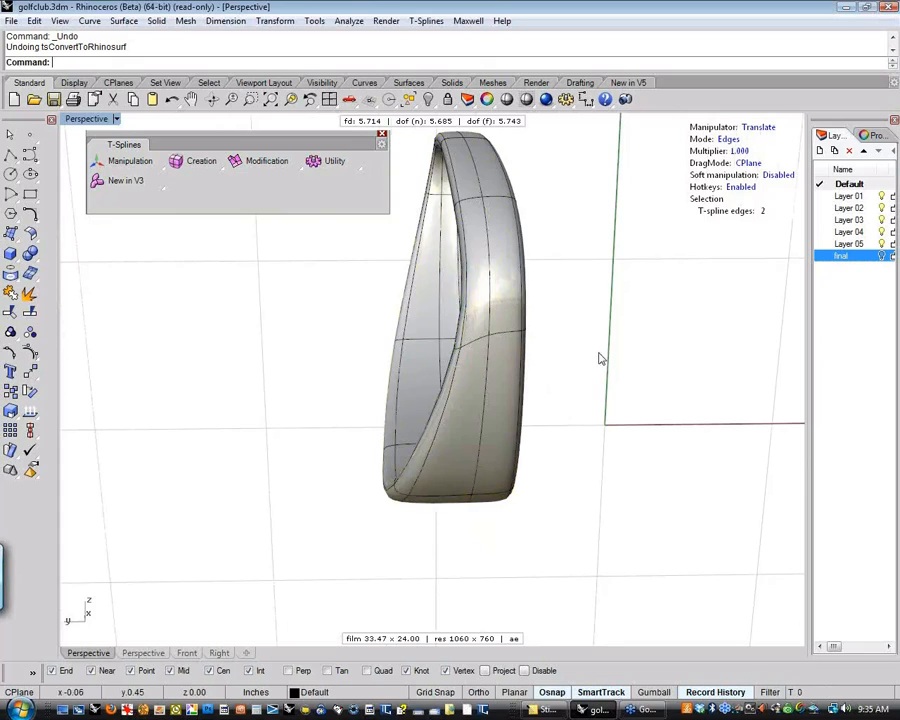
pyautogui.click(599, 357)
# Select the two short edges crossing the inner toe rim and lower them, deepening the curve on the toe side
pyautogui.moveTo(597, 361)
pyautogui.mouseDown(button='right')
pyautogui.moveTo(584, 377)
pyautogui.moveTo(603, 366)
pyautogui.mouseUp(button='right')
pyautogui.scroll(5, 446, 322)
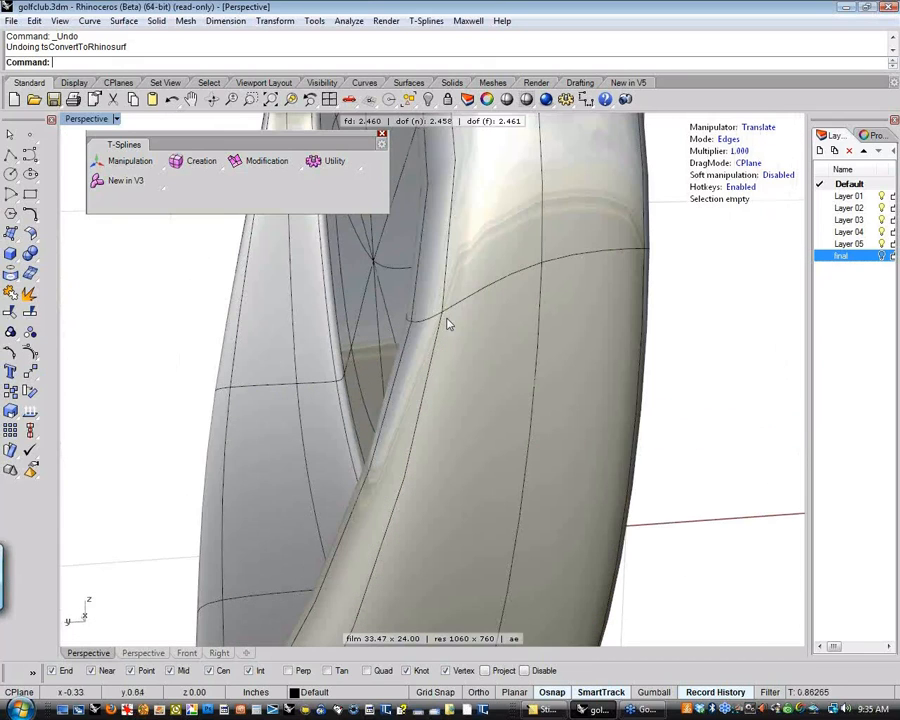
pyautogui.click(416, 328)
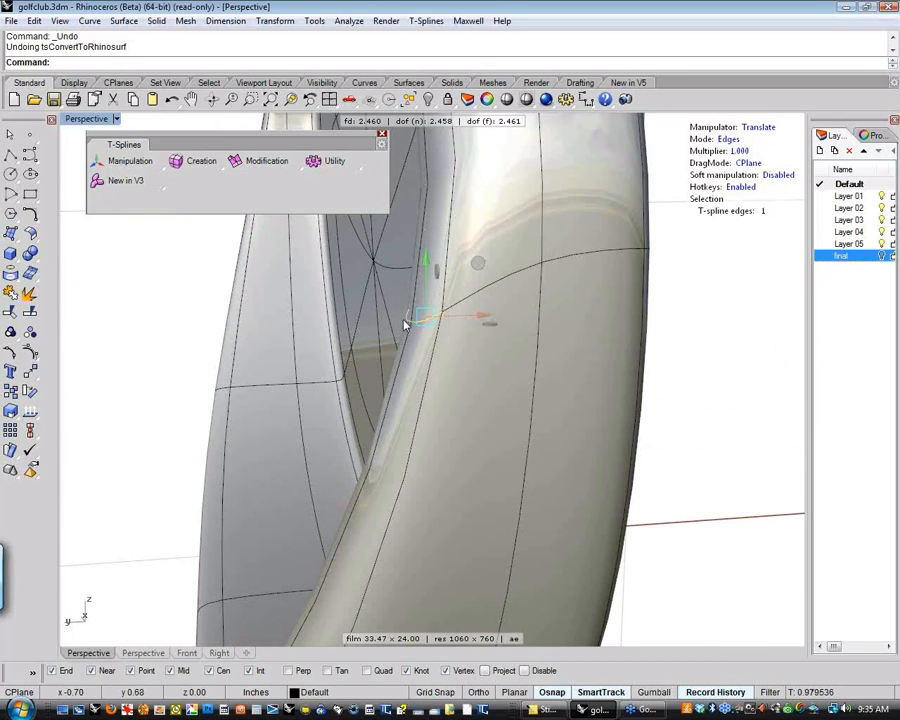
pyautogui.keyDown('shift'); pyautogui.click(405, 323); pyautogui.keyUp('shift')
pyautogui.scroll(-2, 485, 353)
pyautogui.scroll(-4, 485, 353)
pyautogui.moveTo(485, 353); pyautogui.dragTo(511, 371, button='right')
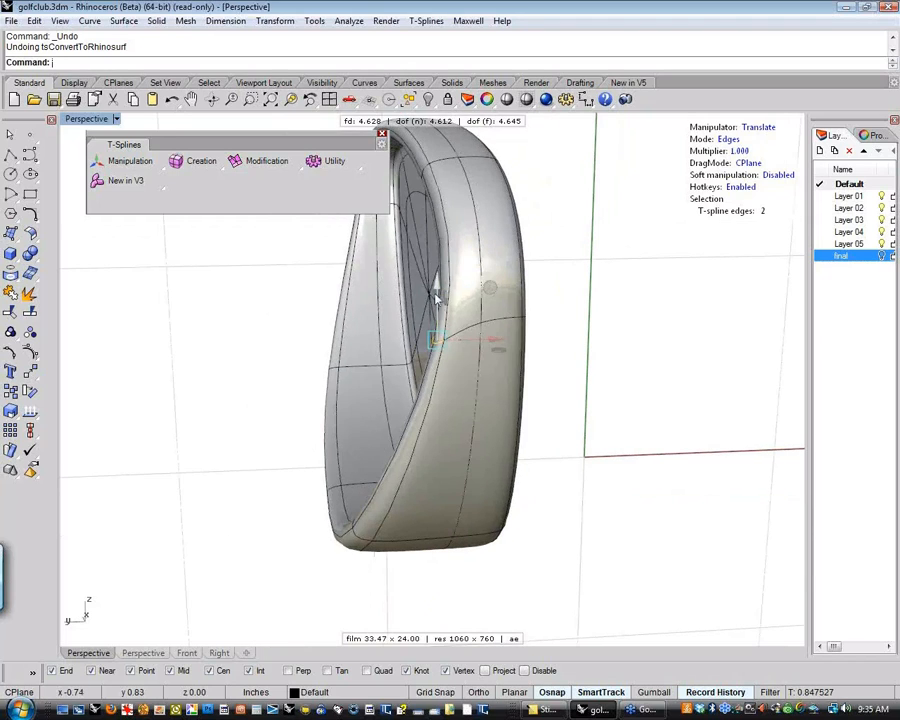
pyautogui.moveTo(437, 292); pyautogui.dragTo(480, 355)
pyautogui.click(590, 365)
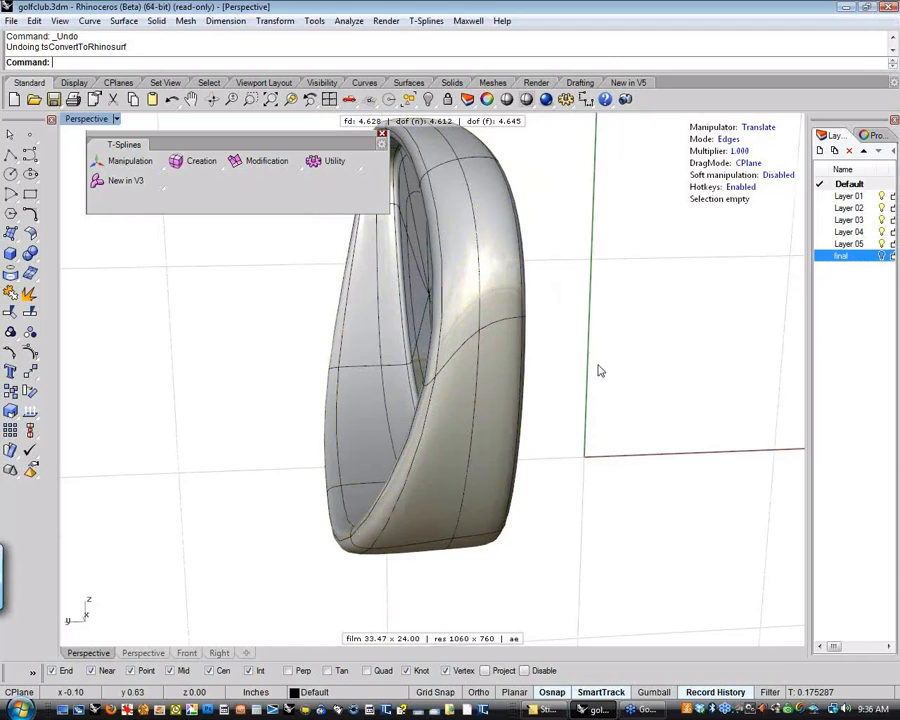
# Select three edges of the cavity's inner upper toe corner and move them inward and downward, away from the rim
pyautogui.moveTo(555, 421); pyautogui.dragTo(595, 390, button='right')
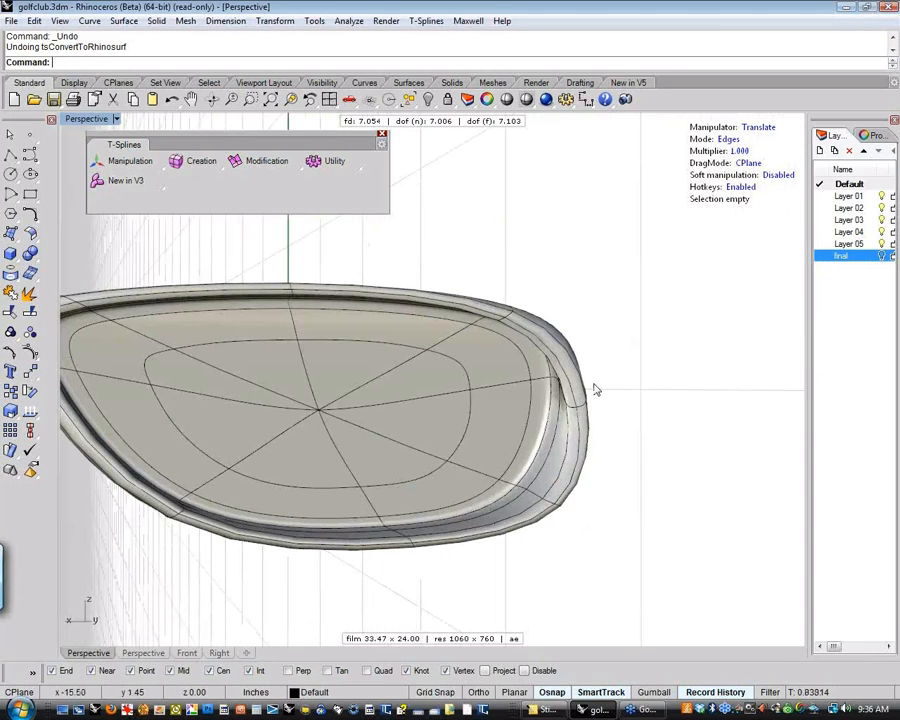
pyautogui.scroll(10, 527, 384)
pyautogui.scroll(-8, 543, 390)
pyautogui.moveTo(526, 384)
pyautogui.mouseDown(button='right')
pyautogui.moveTo(543, 390)
pyautogui.moveTo(533, 405)
pyautogui.moveTo(585, 399)
pyautogui.moveTo(474, 398)
pyautogui.moveTo(502, 391)
pyautogui.moveTo(458, 402)
pyautogui.moveTo(512, 415)
pyautogui.moveTo(528, 388)
pyautogui.mouseUp(button='right')
pyautogui.scroll(4, 474, 398)
pyautogui.scroll(1, 512, 415)
pyautogui.click(528, 388)
pyautogui.keyDown('shift'); pyautogui.click(571, 390); pyautogui.keyUp('shift')
pyautogui.scroll(1, 570, 415)
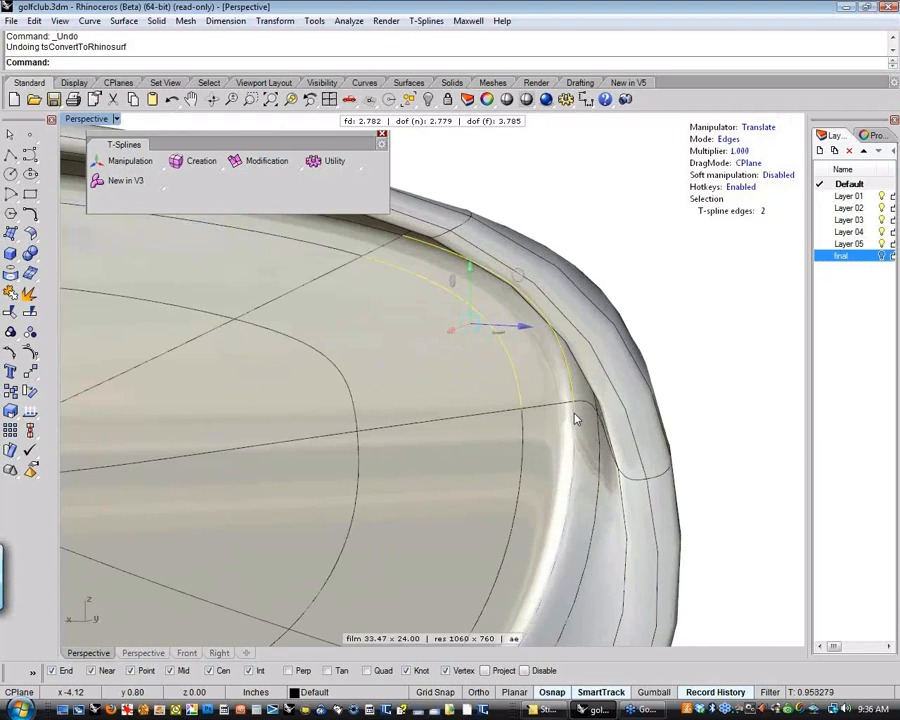
pyautogui.scroll(2, 575, 418)
pyautogui.moveTo(576, 416); pyautogui.dragTo(514, 434, button='right')
pyautogui.keyDown('shift'); pyautogui.click(588, 398); pyautogui.keyUp('shift')
pyautogui.scroll(-7, 580, 415)
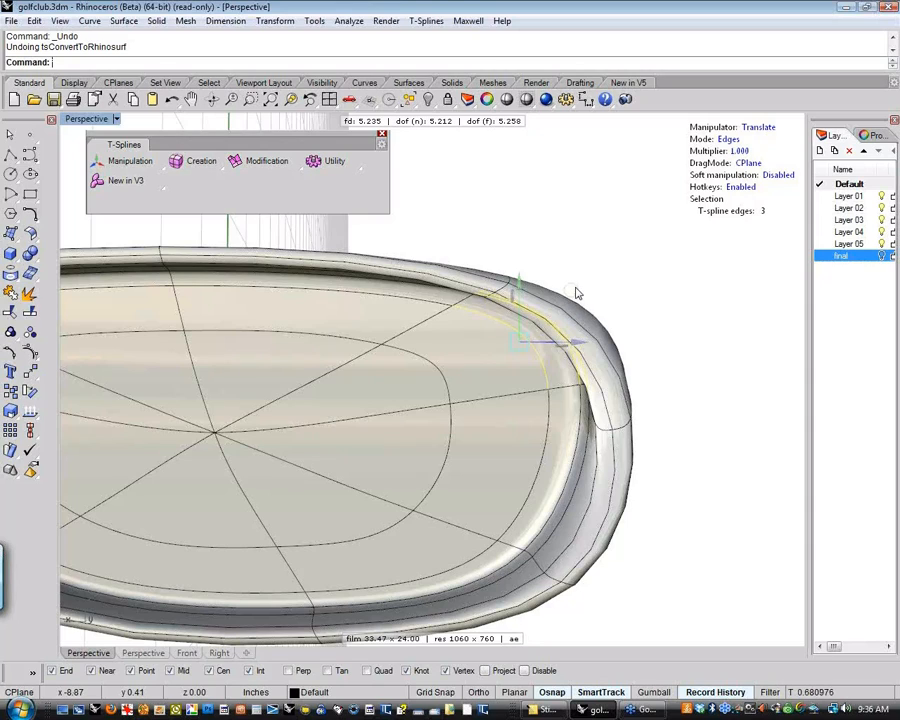
pyautogui.moveTo(571, 289); pyautogui.dragTo(545, 311)
pyautogui.press('Escape')
# Move a single edge on the upper toe side toward the club face
pyautogui.moveTo(545, 311); pyautogui.dragTo(386, 408, button='right')
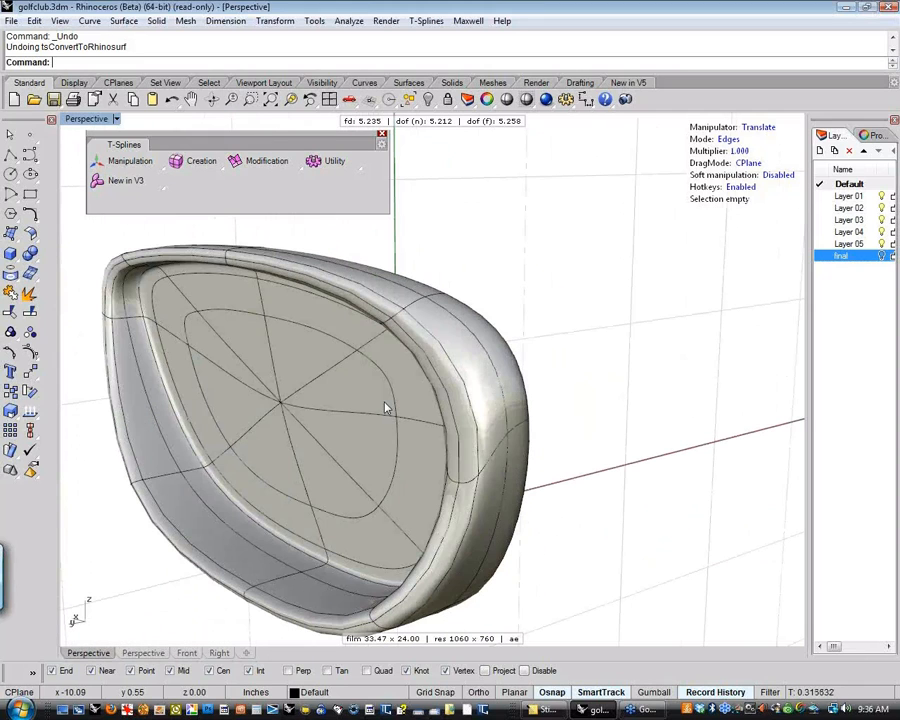
pyautogui.click(465, 382)
pyautogui.moveTo(530, 400); pyautogui.dragTo(462, 398, button='right')
pyautogui.click(475, 393)
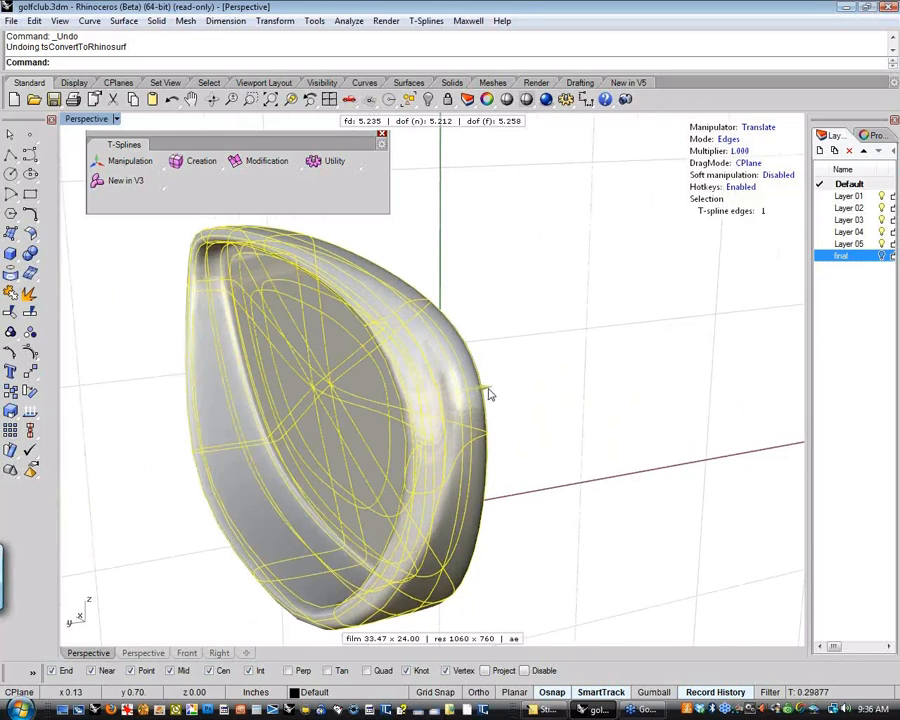
pyautogui.moveTo(489, 390); pyautogui.dragTo(500, 388)
pyautogui.click(549, 419)
# Refine the upper toe rim by repositioning its edges from the back view, leaving nothing selected
pyautogui.moveTo(549, 419); pyautogui.dragTo(698, 400, button='right')
pyautogui.click(578, 380)
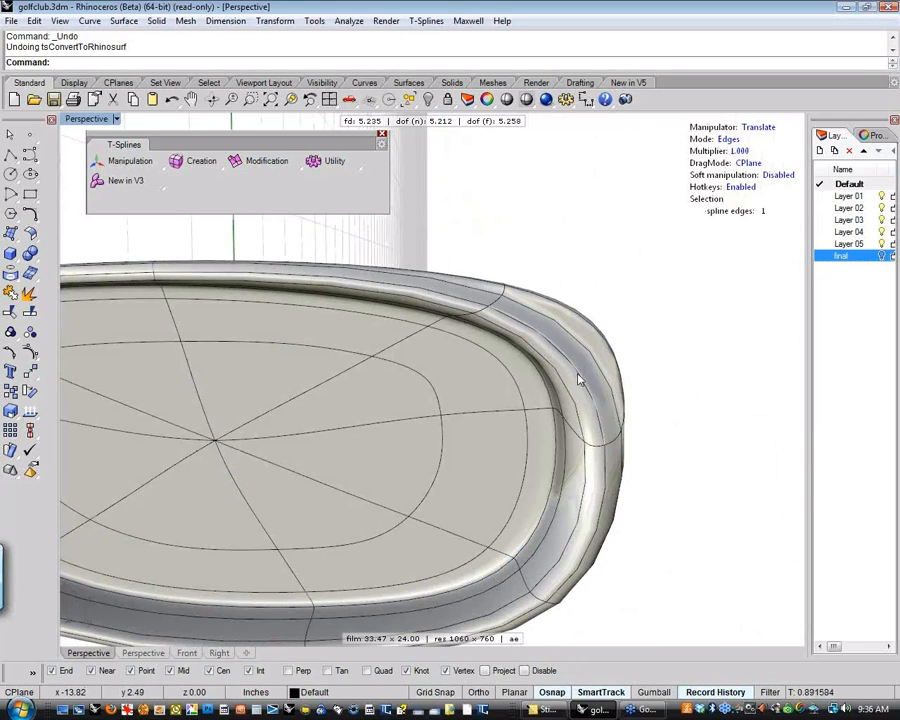
pyautogui.moveTo(600, 320); pyautogui.dragTo(623, 342)
pyautogui.click(646, 334)
pyautogui.click(559, 369)
pyautogui.click(626, 337)
pyautogui.click(554, 380)
pyautogui.click(667, 364)
# Set the T-spline meshing preset to High and the perspective display mode to tsShiny
pyautogui.moveTo(667, 364); pyautogui.dragTo(521, 301, button='right')
pyautogui.press('2')
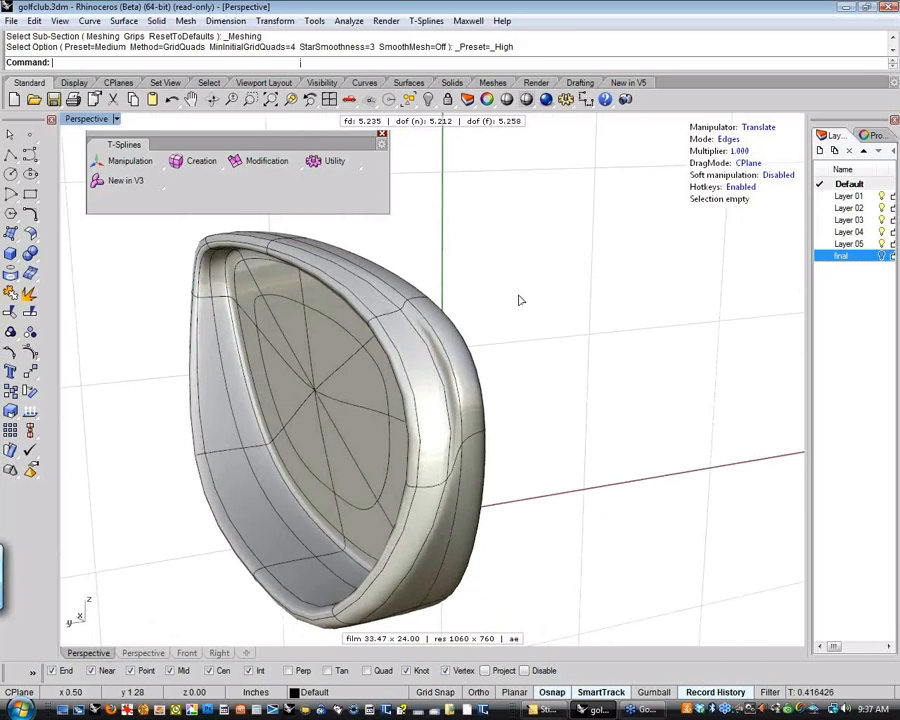
pyautogui.moveTo(518, 299)
pyautogui.mouseDown(button='right')
pyautogui.moveTo(530, 307)
pyautogui.moveTo(564, 298)
pyautogui.moveTo(560, 290)
pyautogui.mouseUp(button='right')
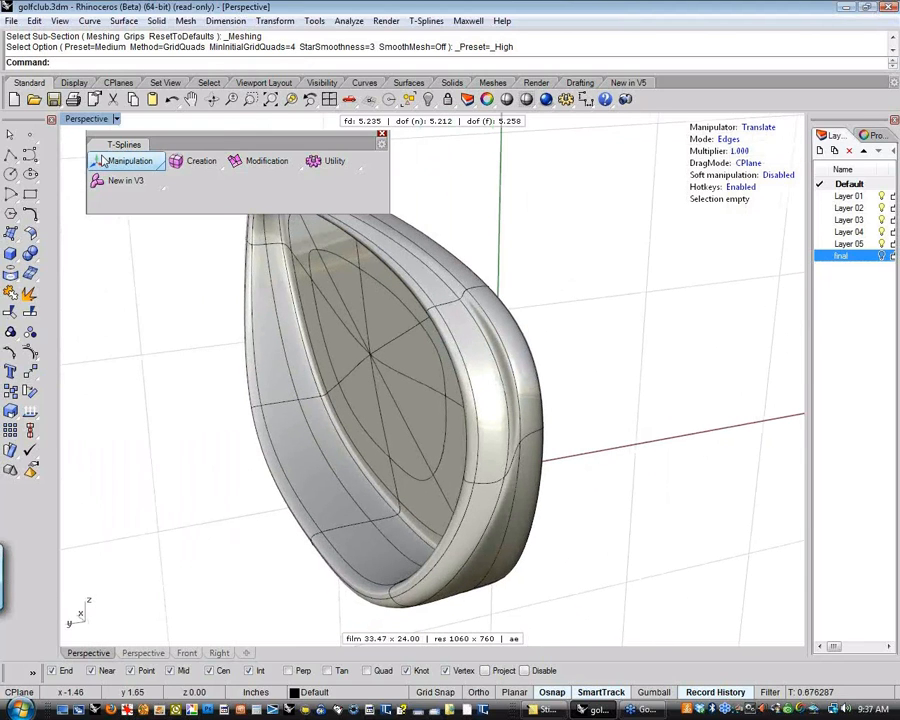
pyautogui.click(88, 119)
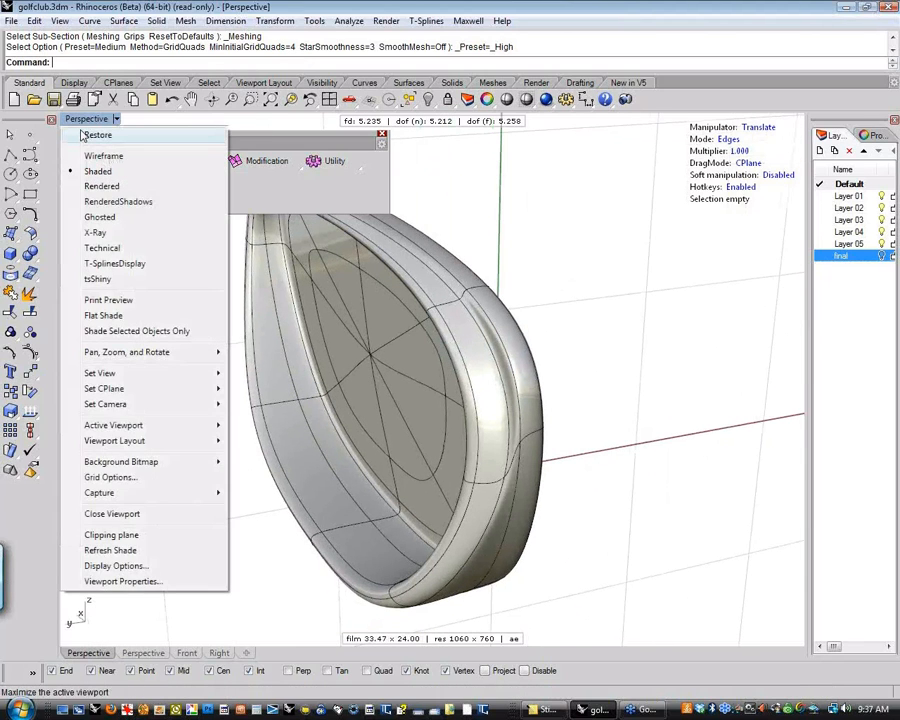
pyautogui.click(98, 279)
pyautogui.moveTo(152, 312); pyautogui.dragTo(508, 458, button='right')
# Examine the tsShiny display mode's settings in the advanced appearance options, then close the options unchanged
pyautogui.click(316, 21)
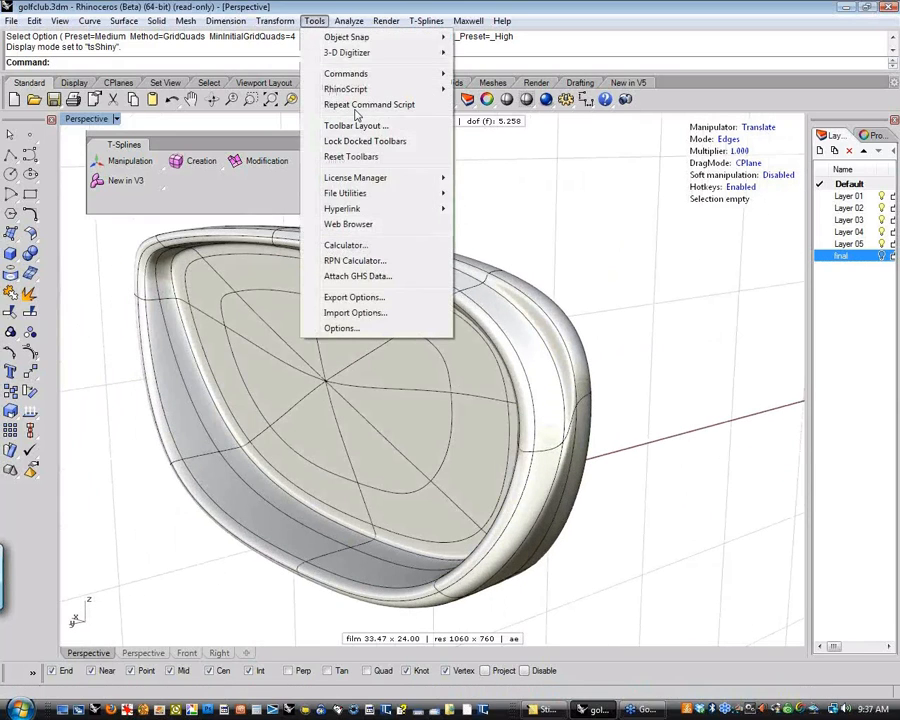
pyautogui.click(354, 327)
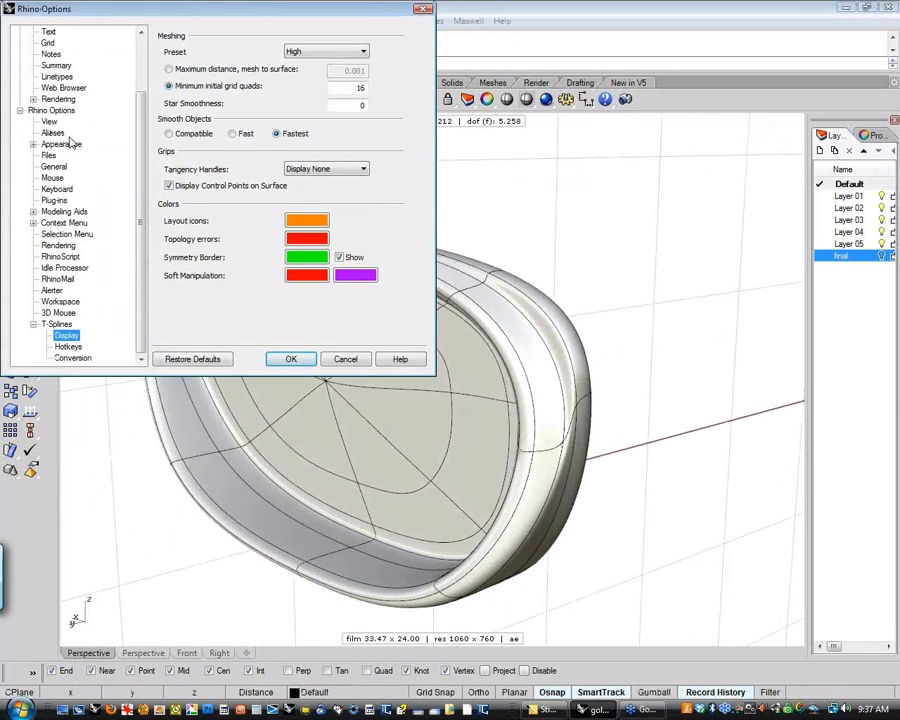
pyautogui.click(33, 145)
pyautogui.click(46, 177)
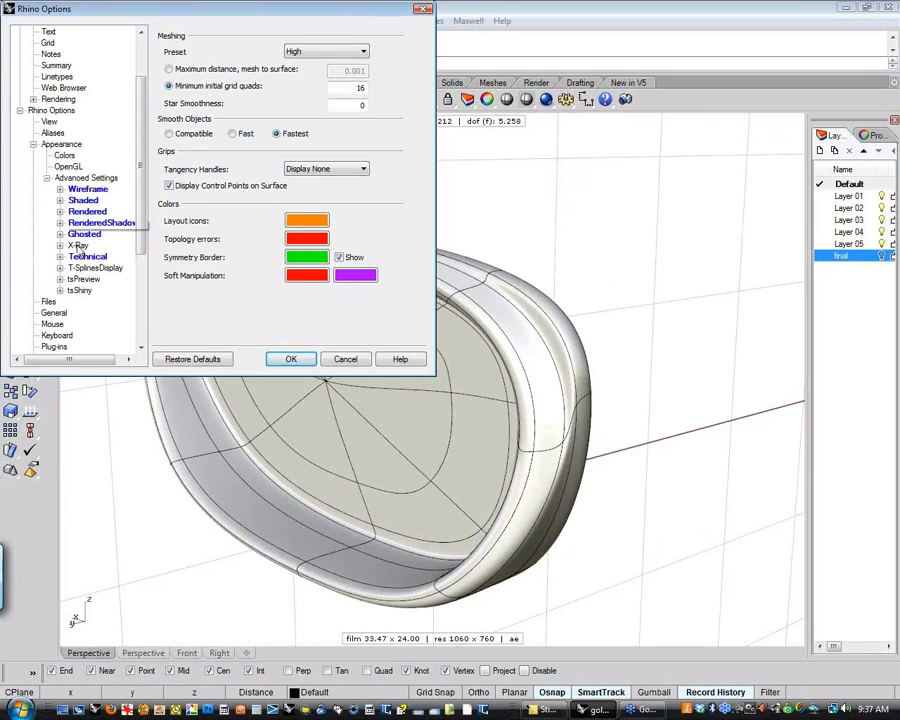
pyautogui.click(84, 291)
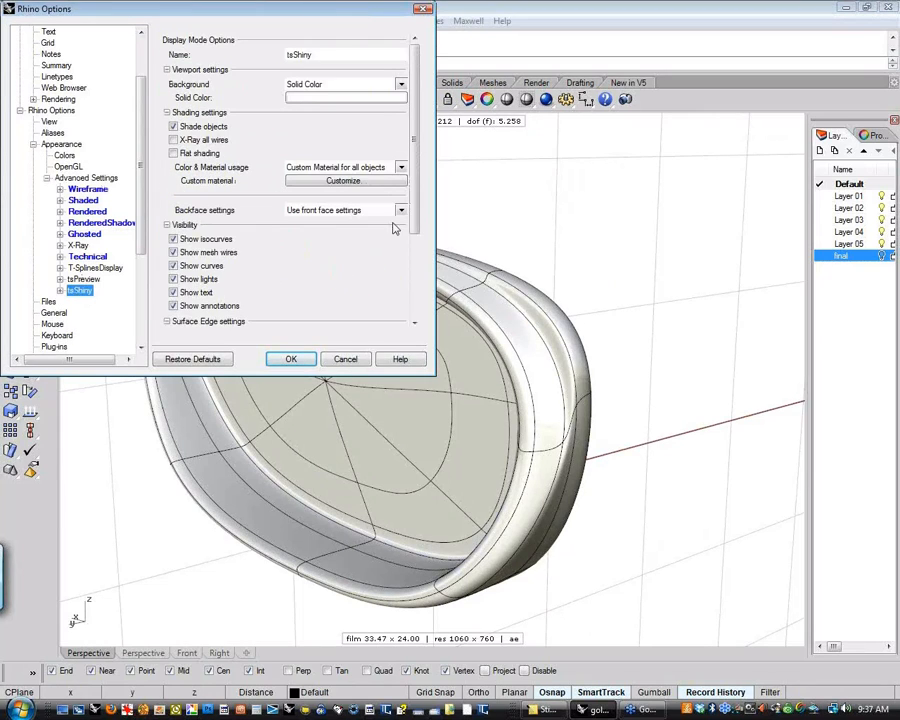
pyautogui.scroll(-5, 395, 228)
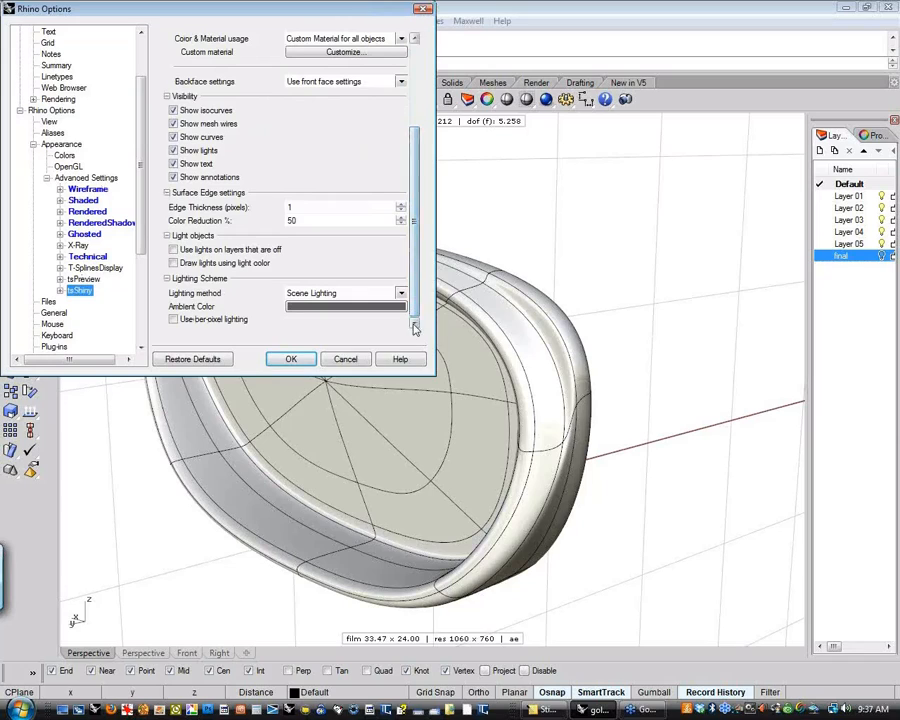
pyautogui.click(60, 290)
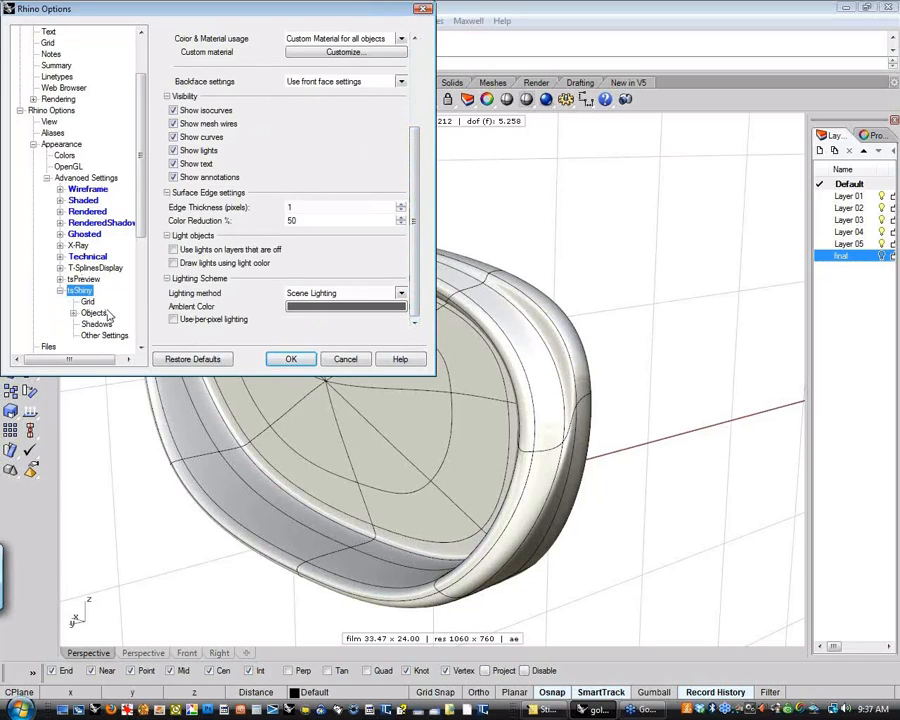
pyautogui.click(424, 12)
# Set the perspective display mode to RenderedShadows and switch the T-splines selection to vertices
pyautogui.moveTo(552, 254); pyautogui.dragTo(500, 259, button='right')
pyautogui.click(82, 119)
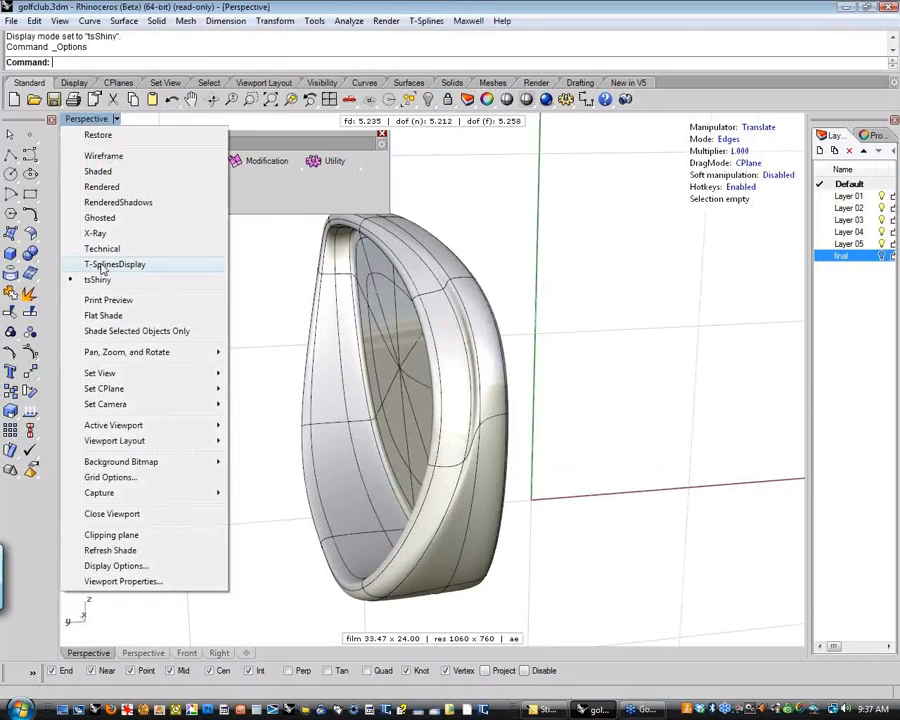
pyautogui.click(114, 203)
pyautogui.moveTo(225, 339); pyautogui.dragTo(331, 413, button='right')
pyautogui.press('s')
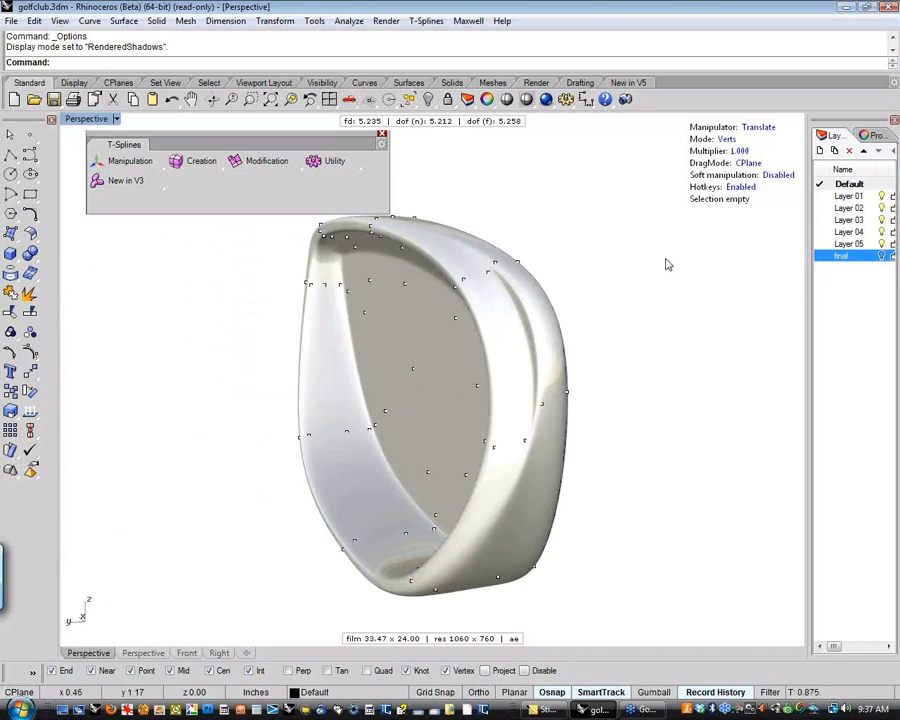
# Nudge the two vertices at the lower end of the crease on the outer rim, one after the other, and deselect
pyautogui.click(526, 442)
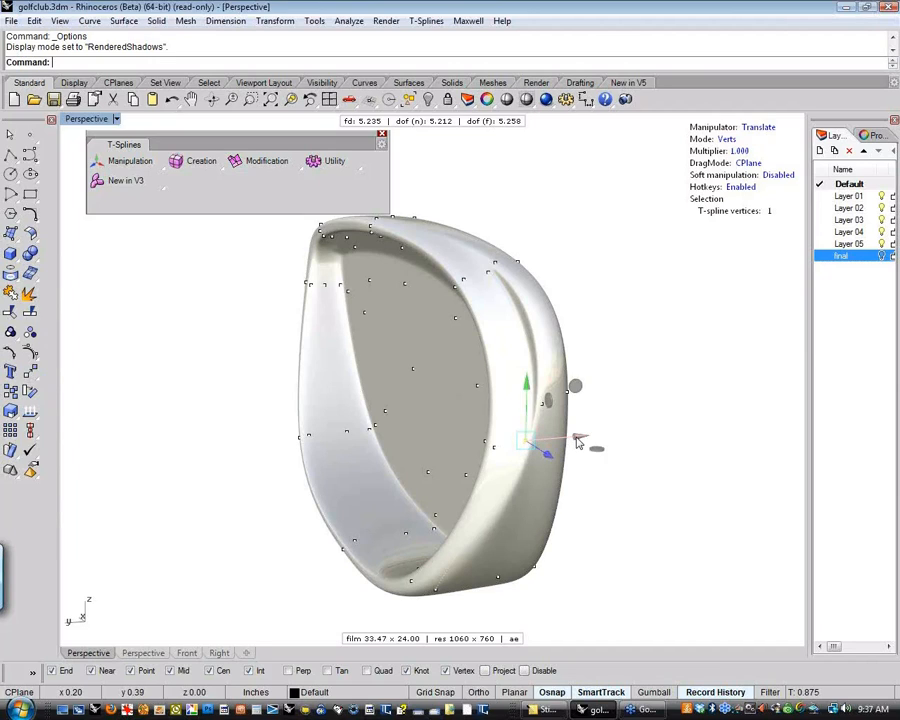
pyautogui.moveTo(577, 438)
pyautogui.mouseDown()
pyautogui.moveTo(569, 438)
pyautogui.moveTo(584, 441)
pyautogui.moveTo(562, 449)
pyautogui.moveTo(570, 447)
pyautogui.mouseUp()
pyautogui.click(641, 430)
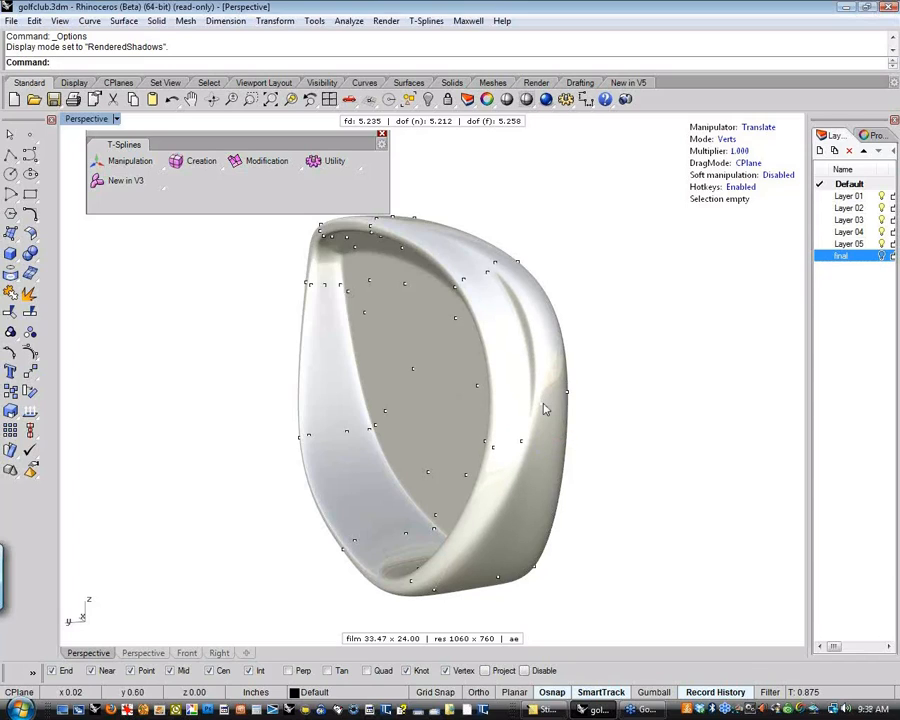
pyautogui.click(543, 407)
pyautogui.moveTo(593, 402); pyautogui.dragTo(601, 398)
pyautogui.click(627, 314)
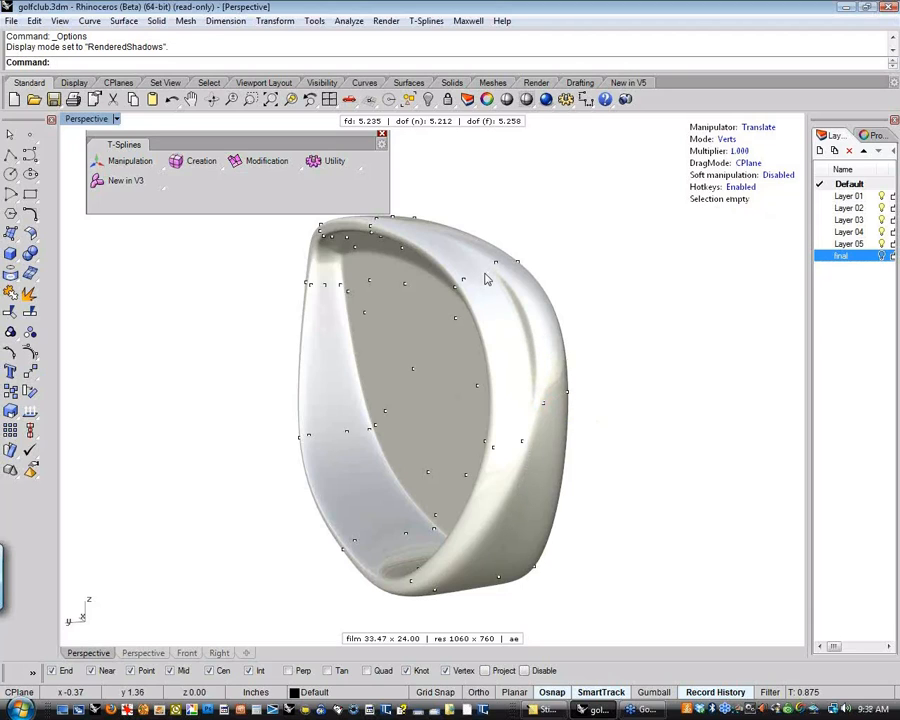
# Nudge the vertex at the upper end of the outer rim's crease and clear the selection
pyautogui.click(487, 276)
pyautogui.moveTo(480, 286); pyautogui.dragTo(582, 314, button='right')
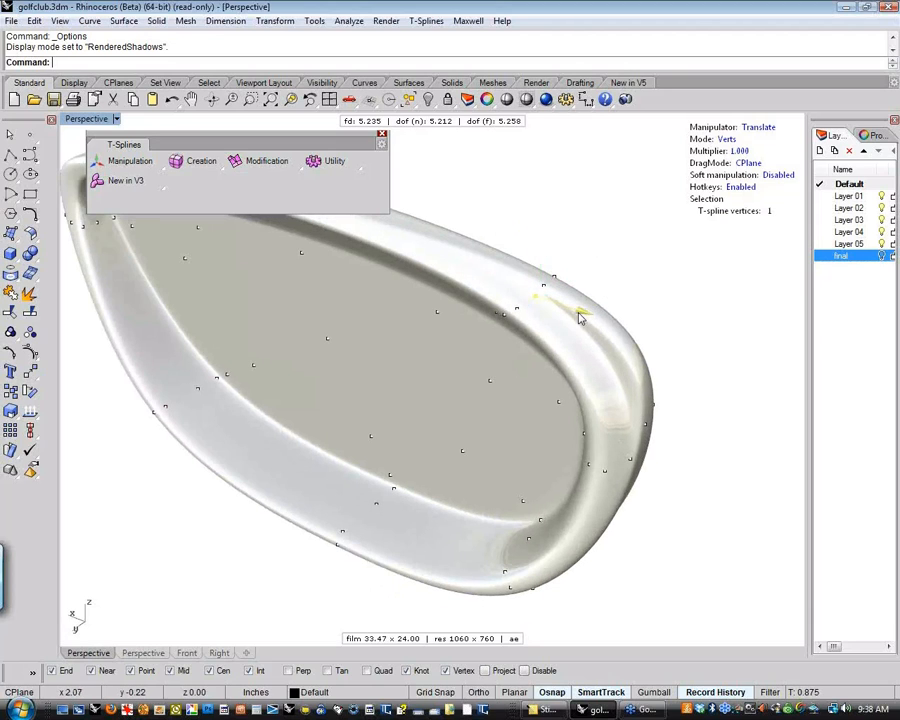
pyautogui.click(652, 301)
pyautogui.moveTo(652, 301); pyautogui.dragTo(632, 320, button='right')
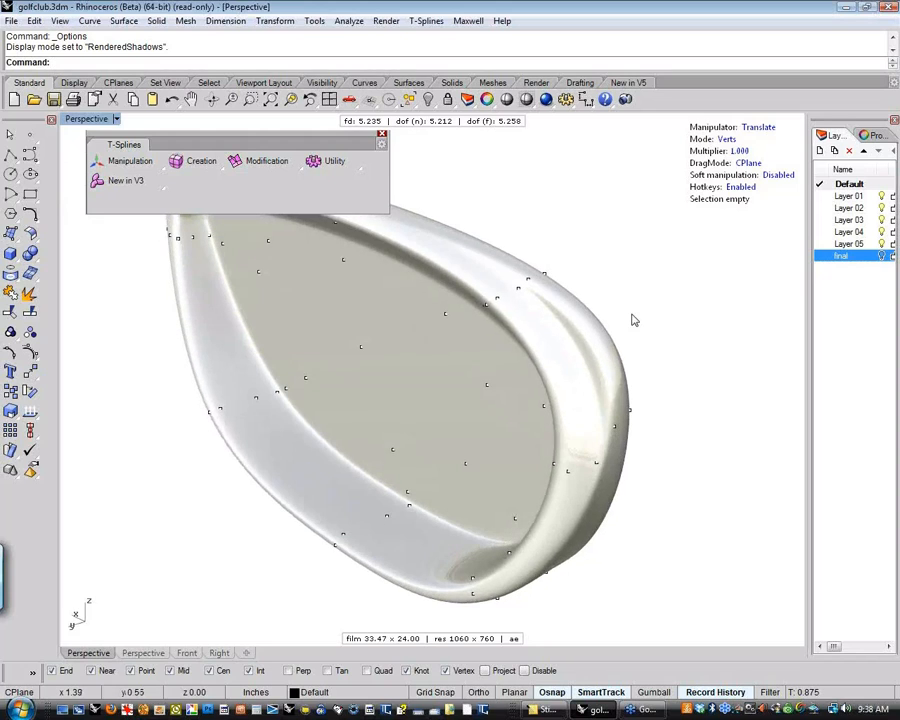
# Set the perspective display mode to Shaded and move a vertex in the middle of the top rim toward the club face
pyautogui.click(87, 119)
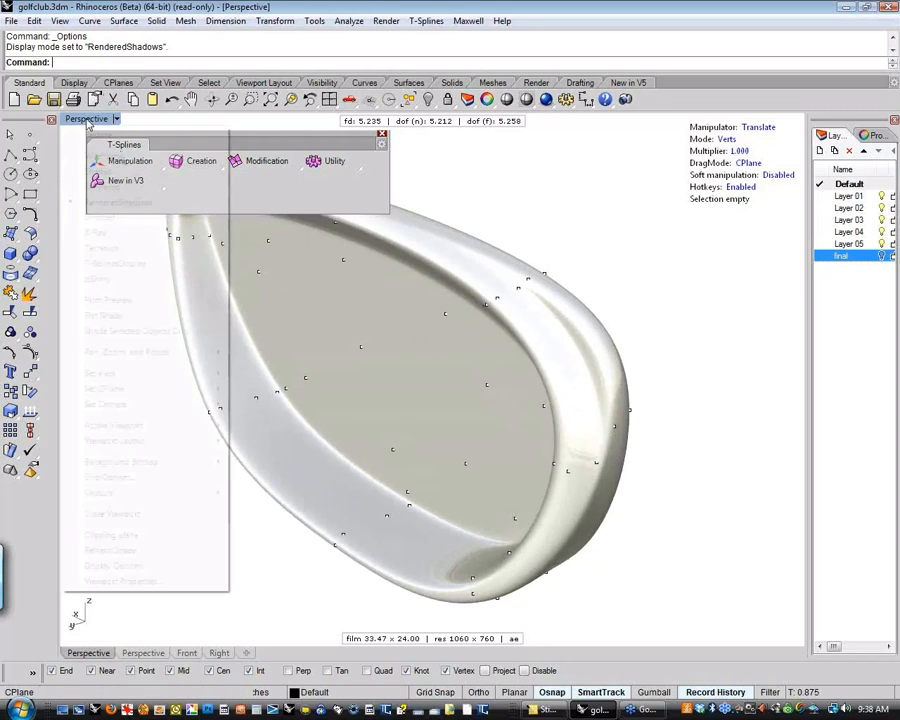
pyautogui.click(104, 173)
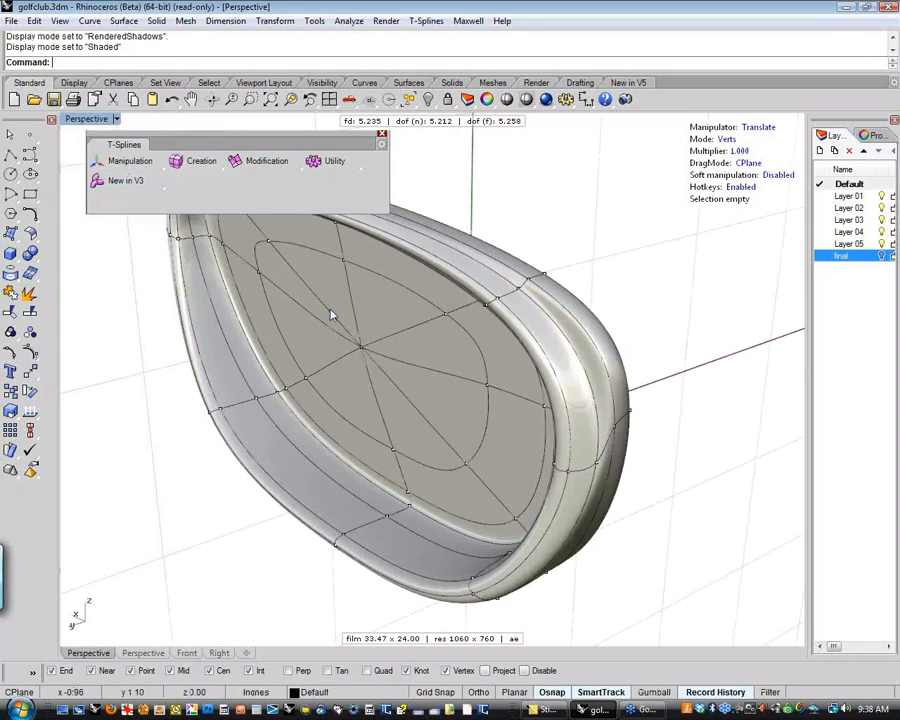
pyautogui.moveTo(332, 315); pyautogui.dragTo(444, 460, button='right')
pyautogui.keyDown('shift'); pyautogui.moveTo(432, 366); pyautogui.dragTo(390, 440, button='right'); pyautogui.keyUp('shift')
pyautogui.scroll(2, 392, 373)
pyautogui.scroll(2, 393, 373)
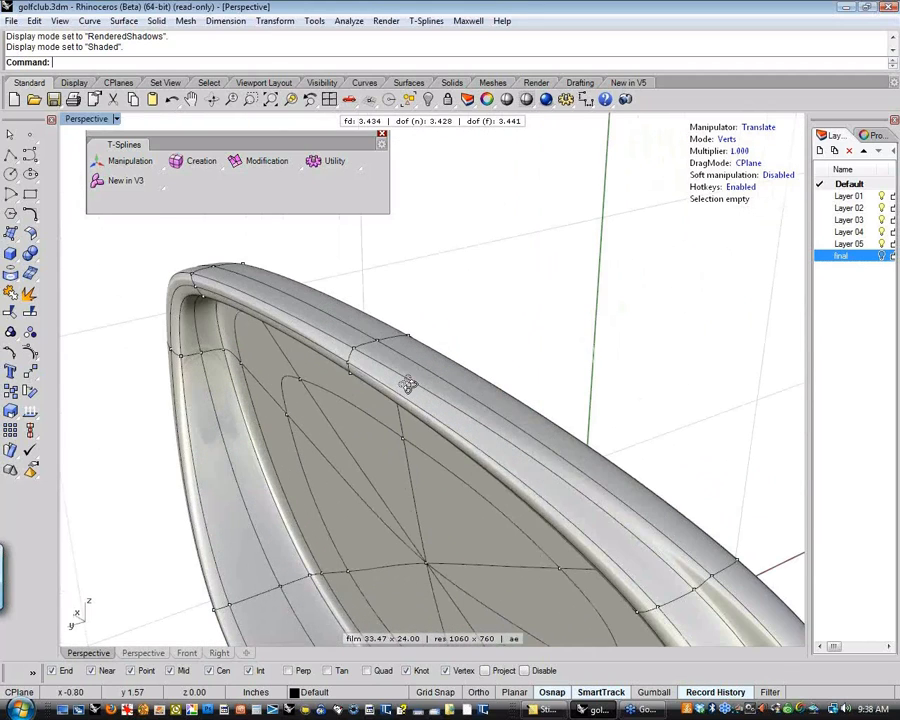
pyautogui.moveTo(408, 382); pyautogui.dragTo(382, 363, button='right')
pyautogui.click(386, 348)
pyautogui.moveTo(446, 340); pyautogui.dragTo(468, 338)
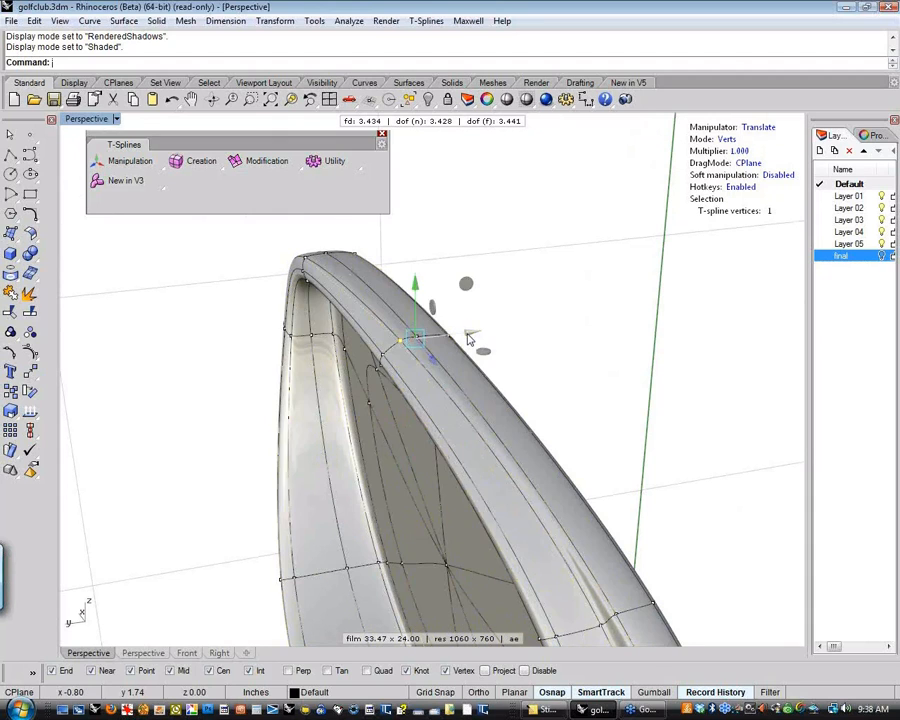
pyautogui.click(555, 386)
# Raise the vertices running across the cavity's lower wall slightly, from its inner edge to the sole rim, and deselect
pyautogui.moveTo(556, 386); pyautogui.dragTo(427, 508, button='right')
pyautogui.scroll(5, 488, 500)
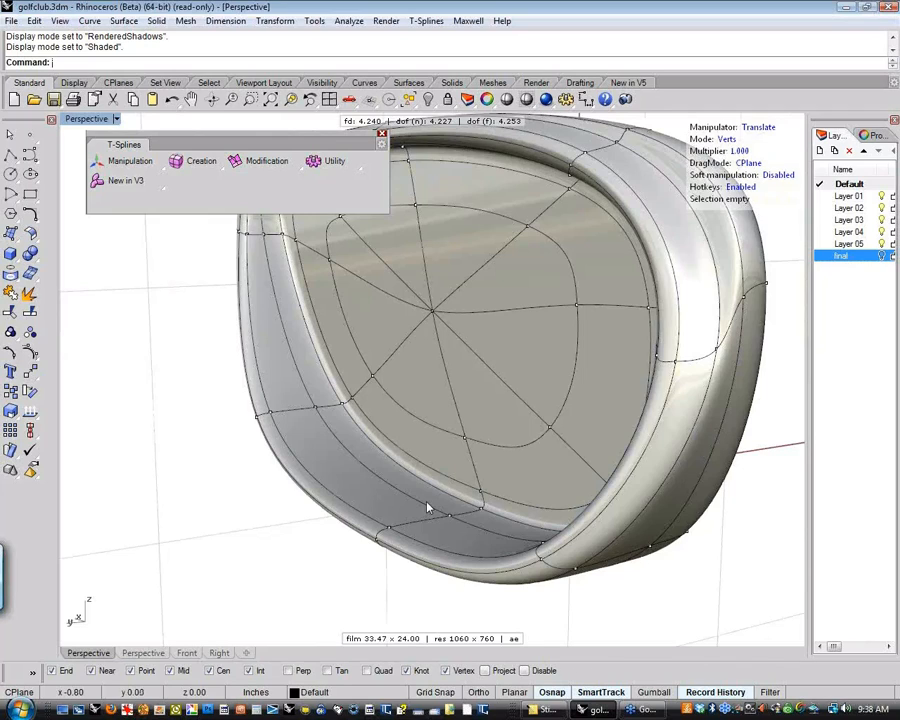
pyautogui.click(481, 497)
pyautogui.moveTo(484, 487)
pyautogui.mouseDown()
pyautogui.moveTo(484, 402)
pyautogui.moveTo(481, 510)
pyautogui.mouseUp()
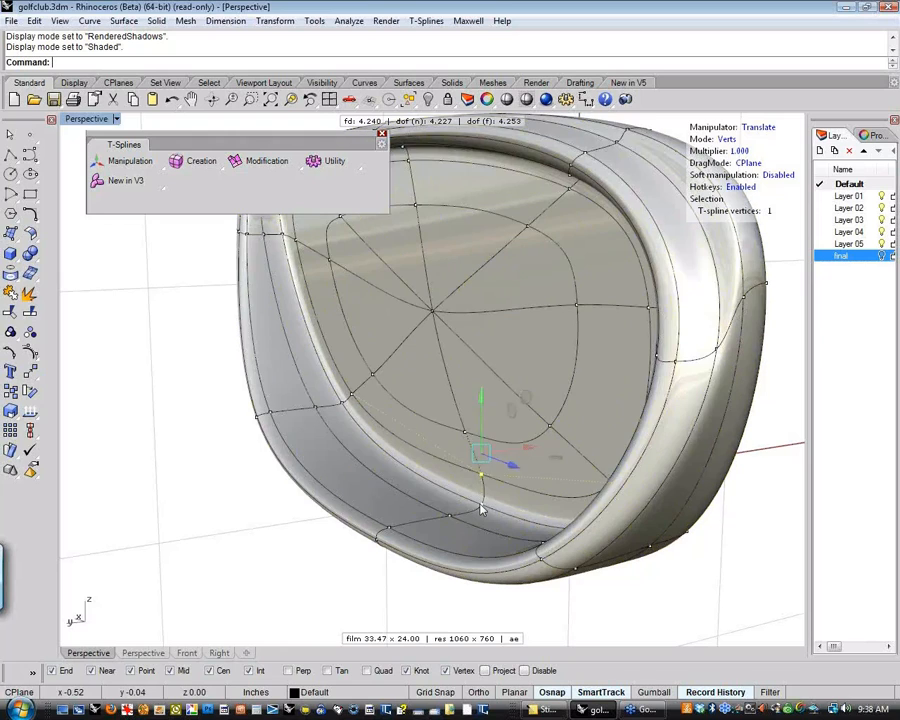
pyautogui.moveTo(481, 450); pyautogui.dragTo(450, 447)
pyautogui.click(450, 511)
pyautogui.click(388, 525)
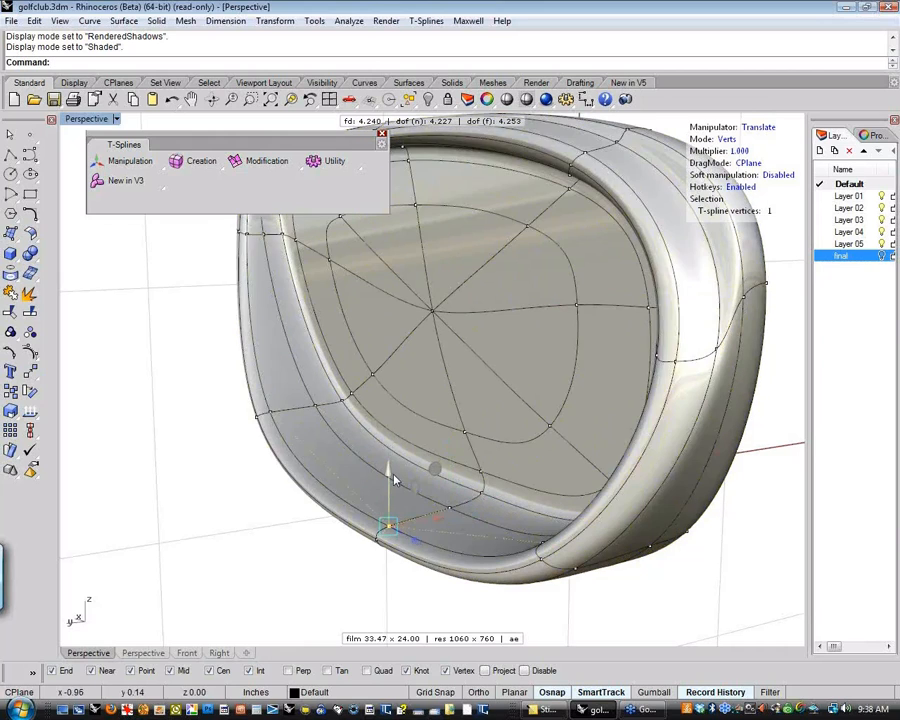
pyautogui.moveTo(393, 476); pyautogui.dragTo(393, 458)
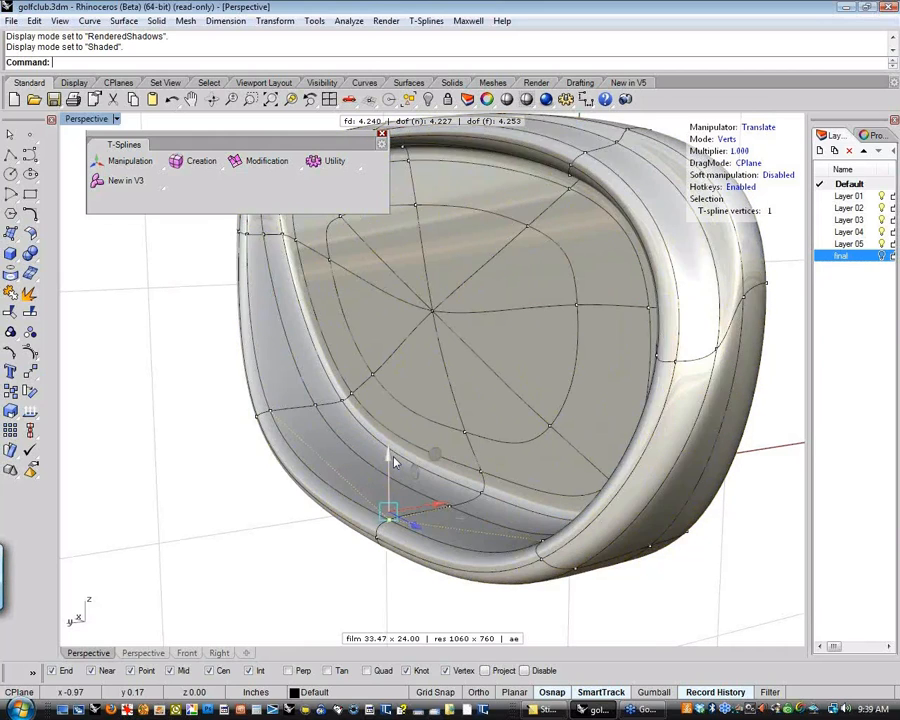
pyautogui.click(288, 496)
# Select all faces on the club face side in a side view and move them outward to thicken the head slightly
pyautogui.scroll(-8, 288, 496)
pyautogui.moveTo(366, 508); pyautogui.dragTo(281, 514, button='right')
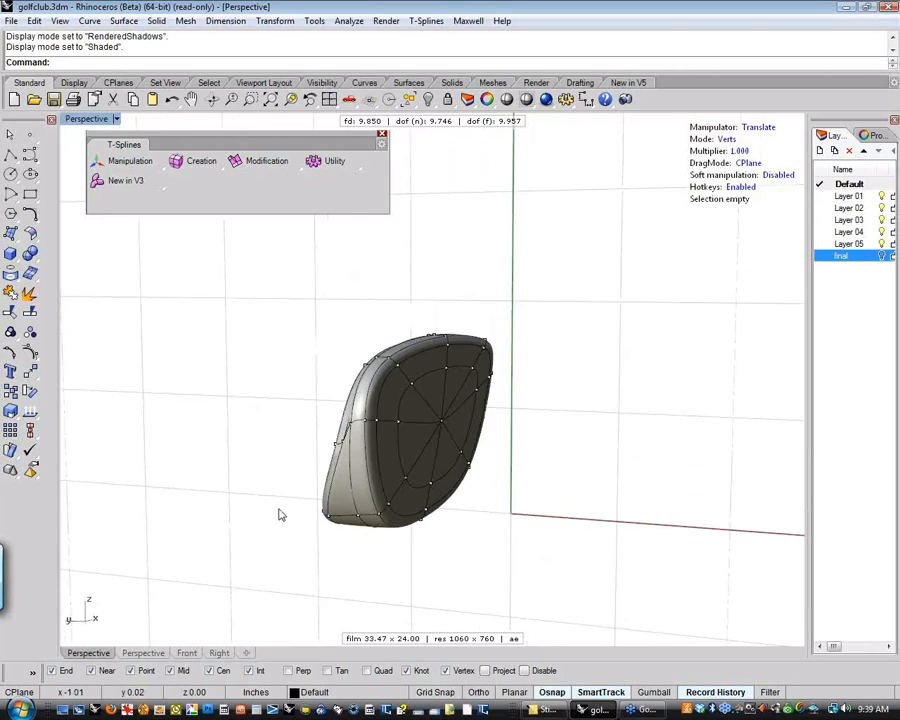
pyautogui.moveTo(573, 540); pyautogui.dragTo(587, 450, button='right')
pyautogui.press('d')
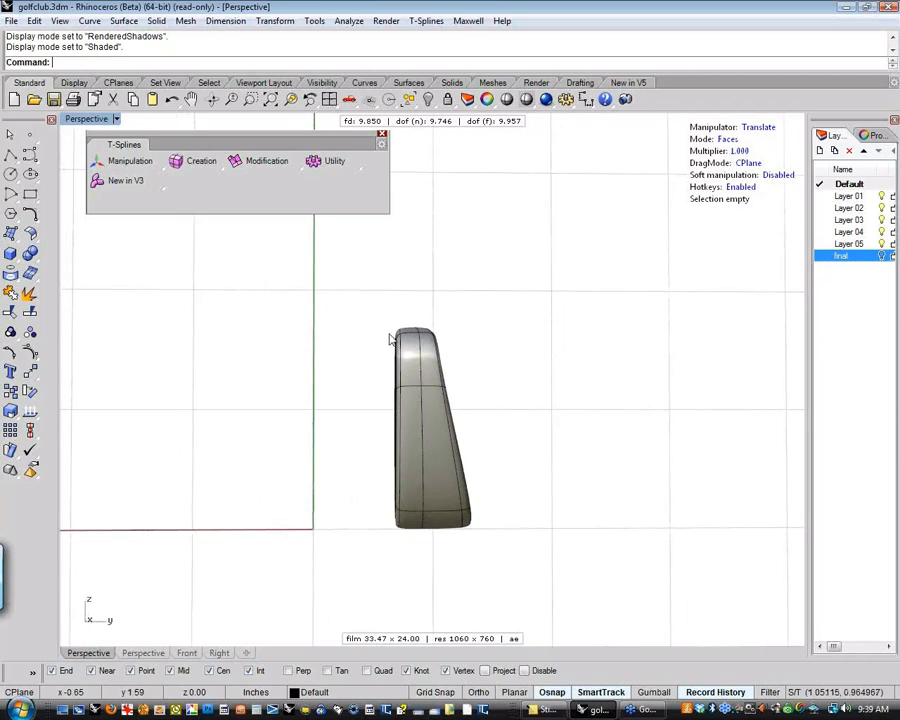
pyautogui.moveTo(351, 298); pyautogui.dragTo(408, 546)
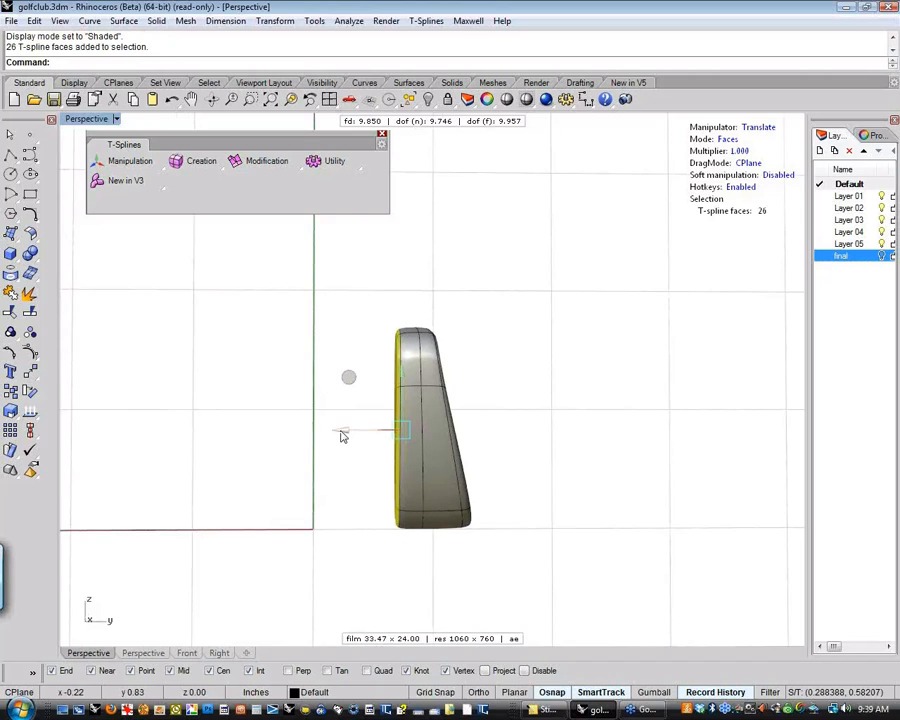
pyautogui.moveTo(326, 435); pyautogui.dragTo(333, 436)
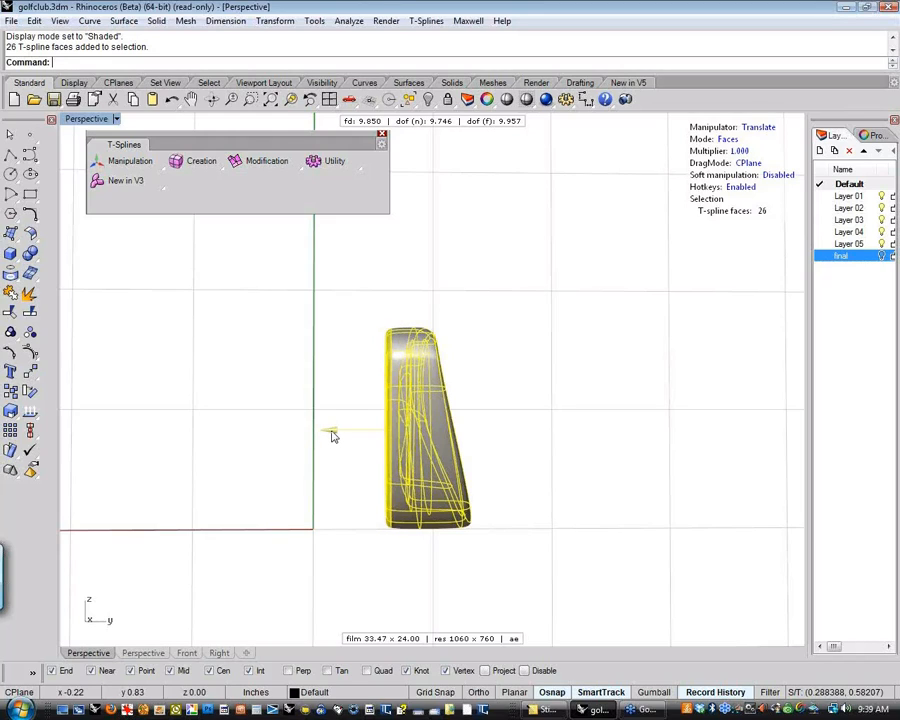
pyautogui.click(355, 493)
# Extrude the middle side face at the head's upper corner and move it upward to start a neck
pyautogui.write('P')
pyautogui.press('Return')
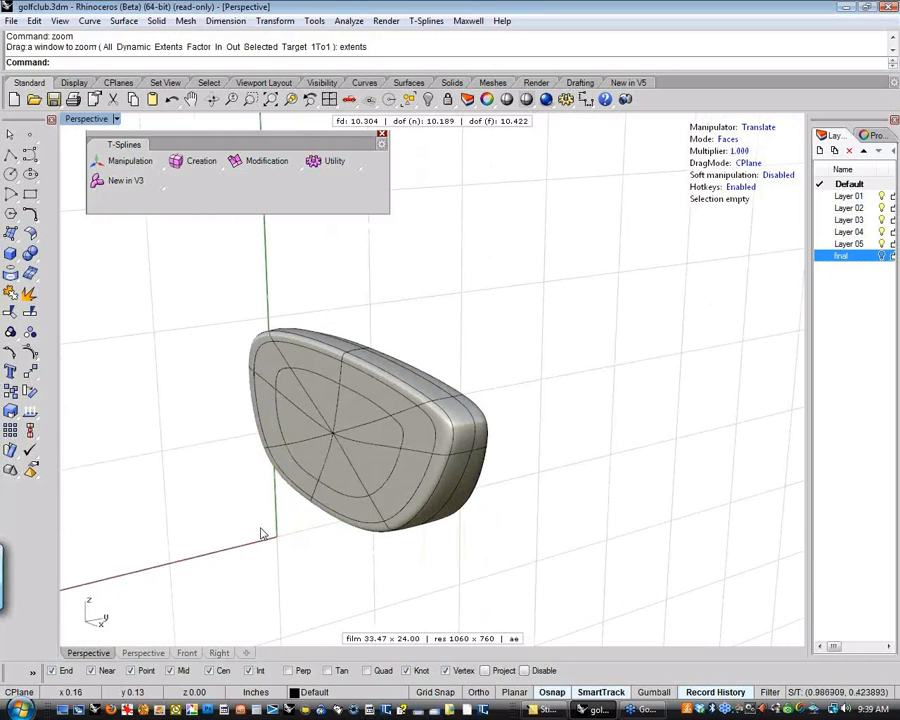
pyautogui.moveTo(264, 532)
pyautogui.mouseDown(button='right')
pyautogui.moveTo(209, 504)
pyautogui.moveTo(125, 516)
pyautogui.moveTo(278, 530)
pyautogui.mouseUp(button='right')
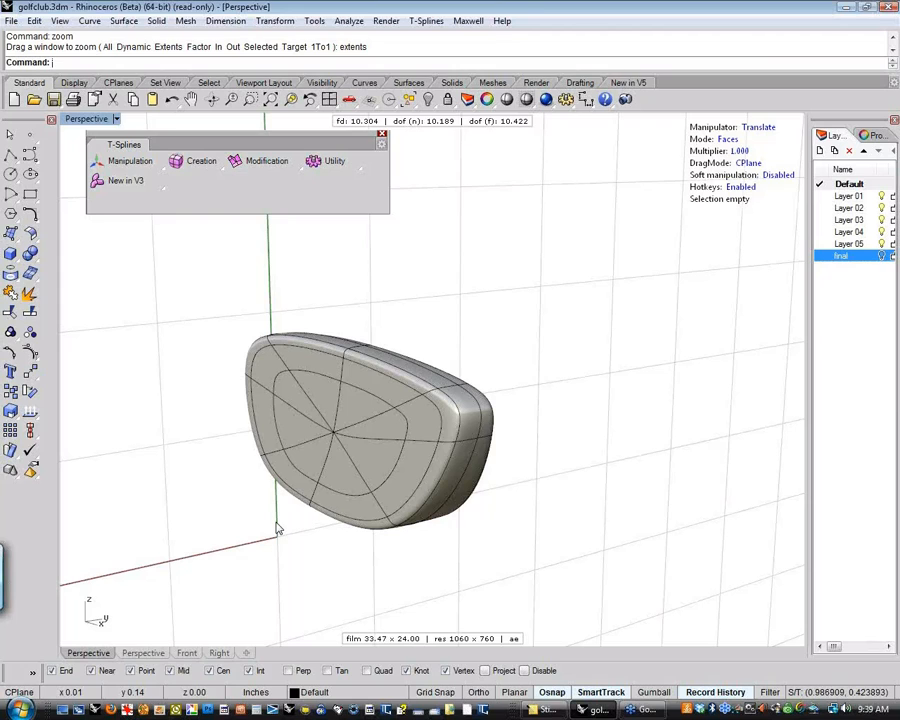
pyautogui.moveTo(307, 542); pyautogui.dragTo(270, 545, button='right')
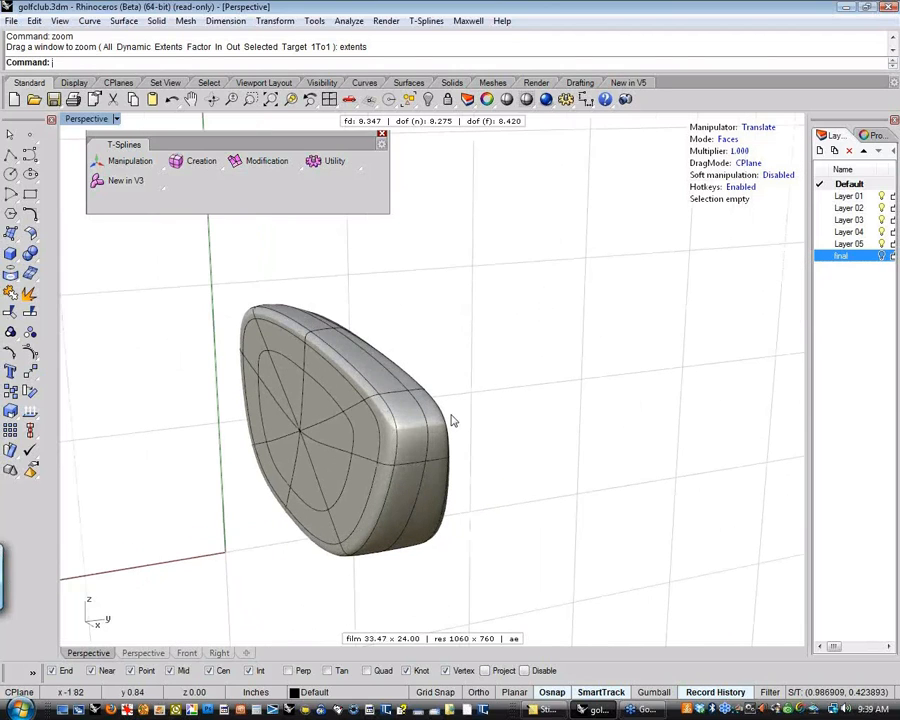
pyautogui.scroll(4, 451, 421)
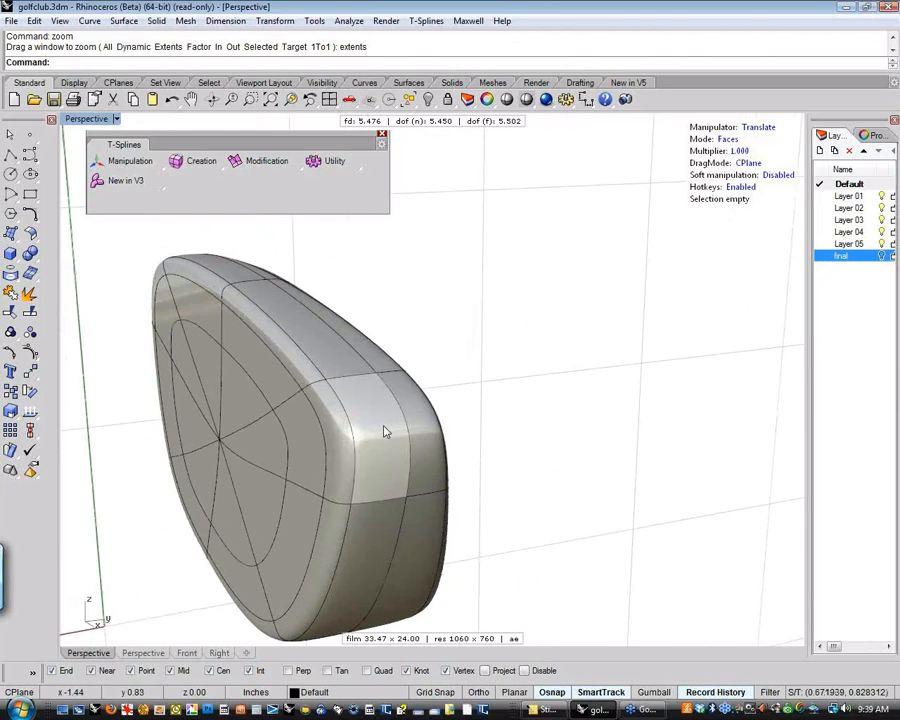
pyautogui.moveTo(388, 433); pyautogui.dragTo(472, 466, button='right')
pyautogui.click(397, 479)
pyautogui.moveTo(397, 479); pyautogui.dragTo(472, 468, button='right')
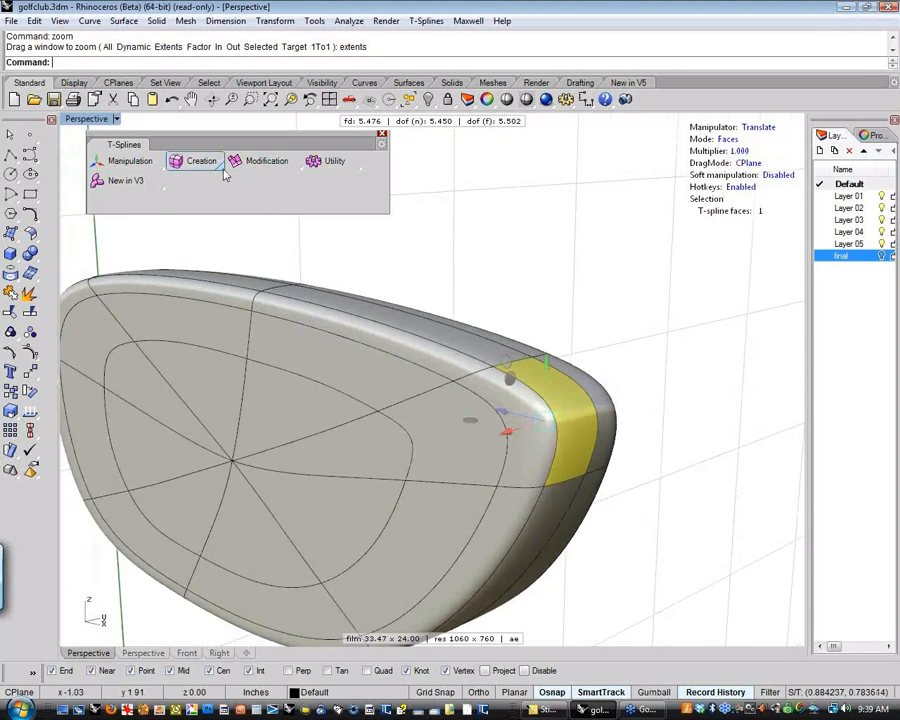
pyautogui.click(300, 171)
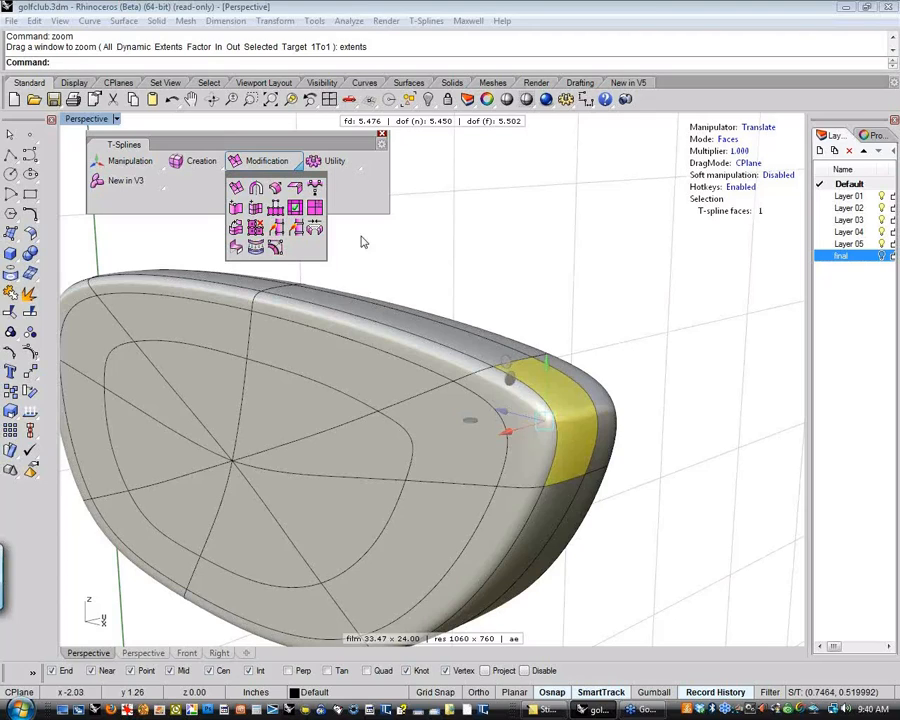
pyautogui.click(236, 189)
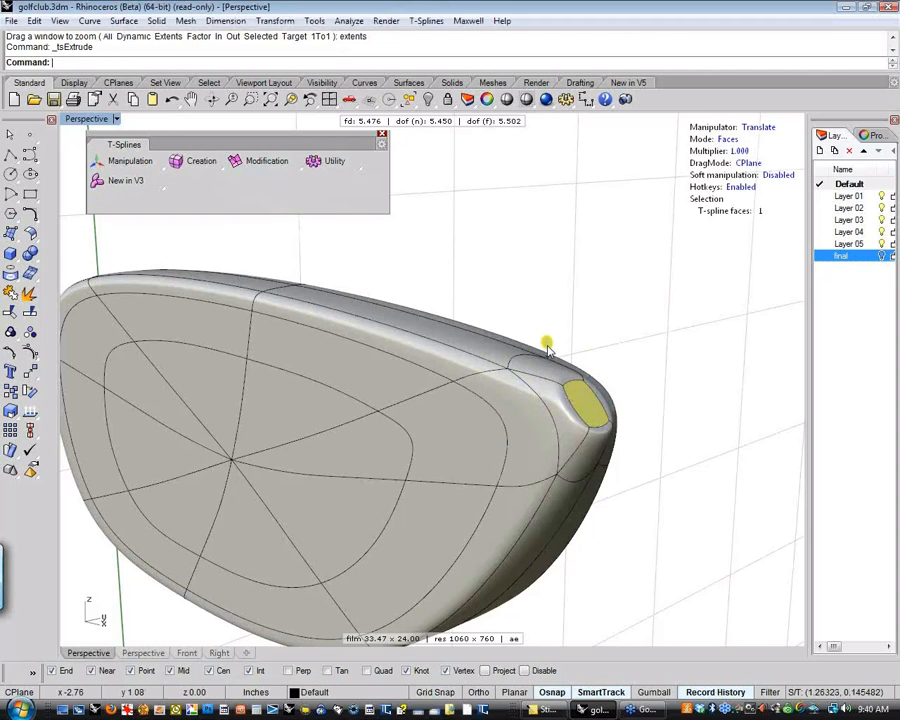
pyautogui.click(549, 342)
pyautogui.moveTo(553, 335); pyautogui.dragTo(553, 318)
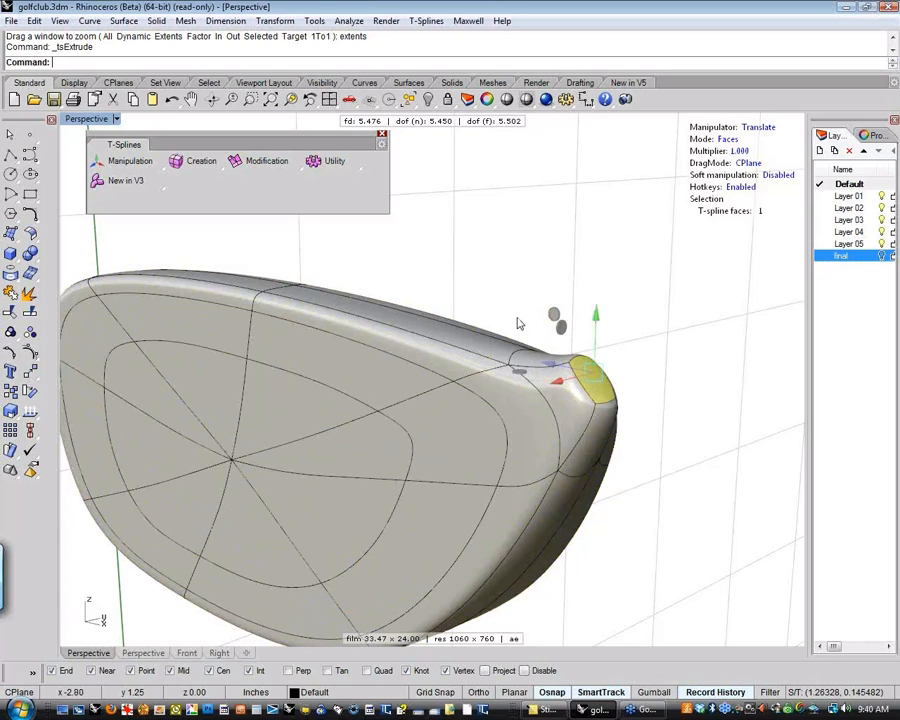
# Extrude the neck's end face again and pull it further upward to lengthen the neck
pyautogui.click(302, 172)
pyautogui.click(238, 188)
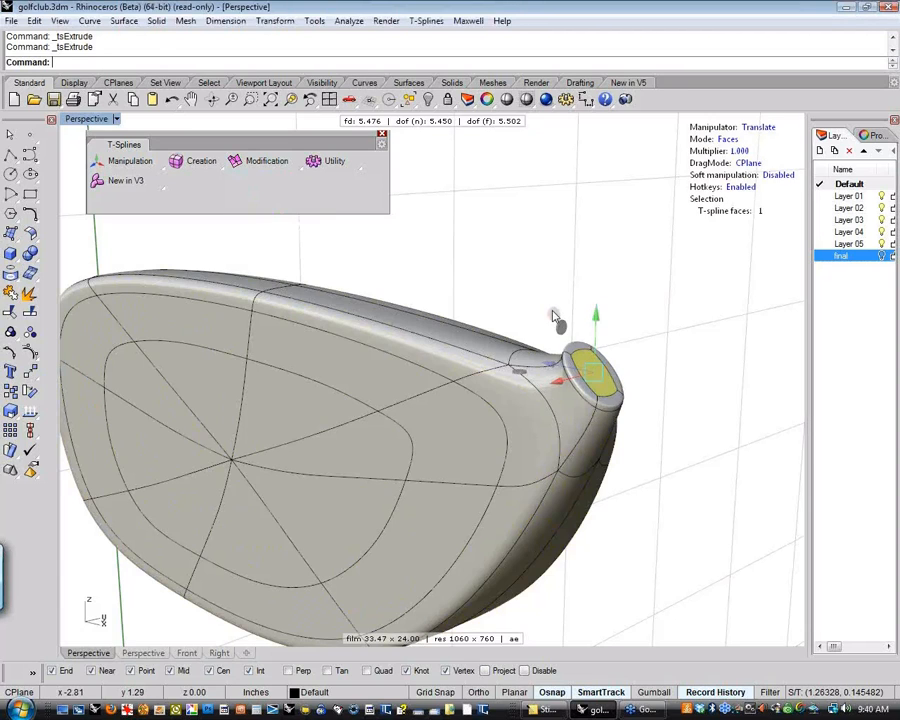
pyautogui.moveTo(585, 316); pyautogui.dragTo(590, 257)
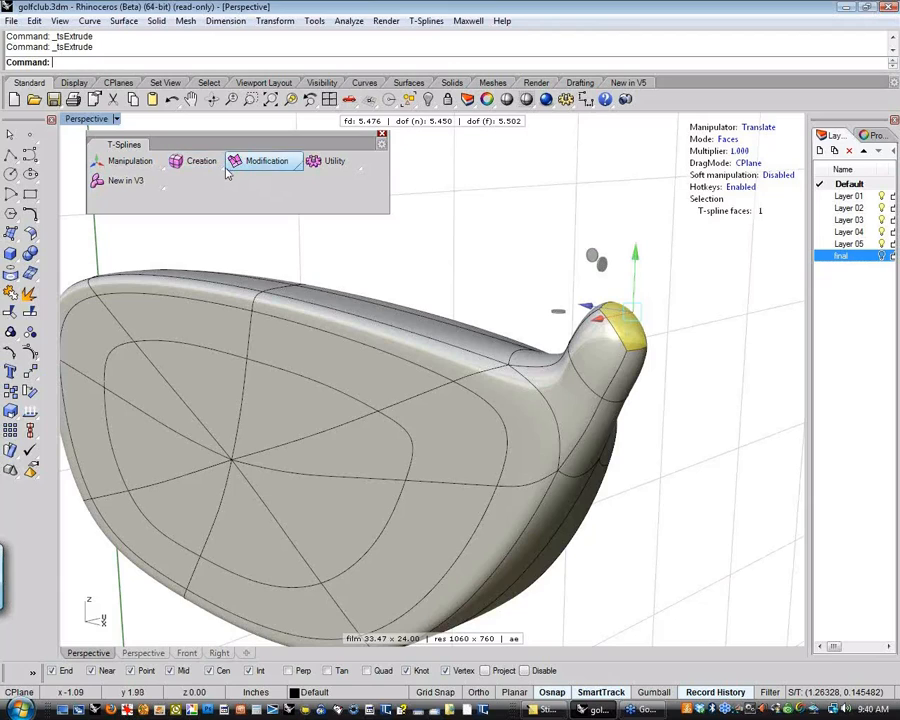
# Extrude the neck's end face once more, move it further upward along the neck and deselect it
pyautogui.click(265, 163)
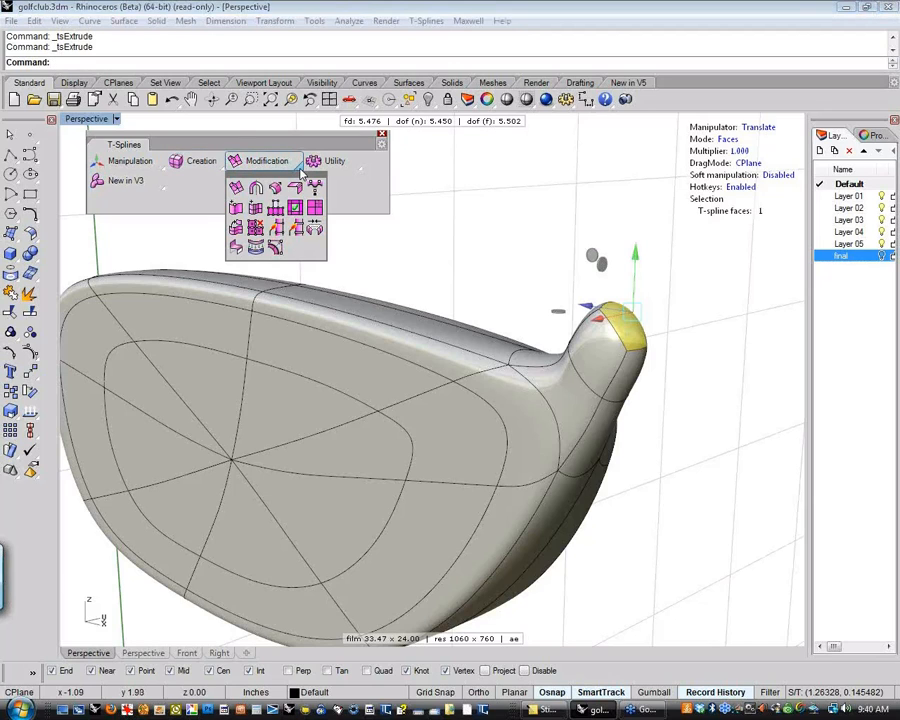
pyautogui.click(244, 195)
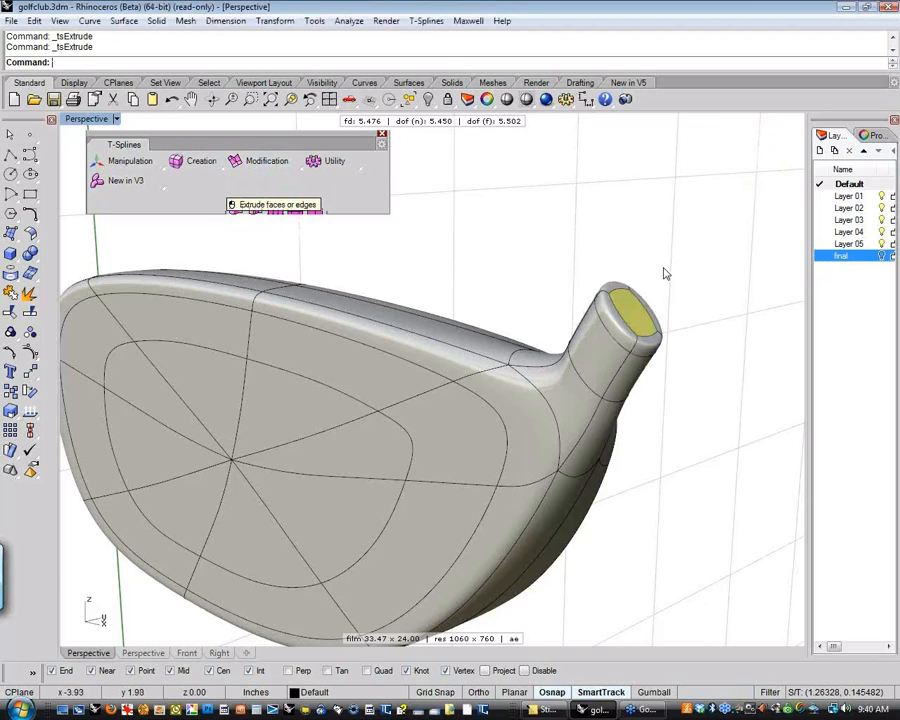
pyautogui.keyDown('shift'); pyautogui.moveTo(694, 270); pyautogui.dragTo(667, 322, button='right'); pyautogui.keyUp('shift')
pyautogui.moveTo(597, 314)
pyautogui.mouseDown(button='right')
pyautogui.moveTo(572, 296)
pyautogui.moveTo(618, 220)
pyautogui.moveTo(613, 209)
pyautogui.moveTo(521, 296)
pyautogui.moveTo(528, 303)
pyautogui.moveTo(569, 287)
pyautogui.moveTo(542, 302)
pyautogui.moveTo(530, 364)
pyautogui.mouseUp(button='right')
pyautogui.scroll(-2, 504, 288)
pyautogui.click(504, 287)
pyautogui.scroll(-6, 569, 287)
pyautogui.moveTo(595, 416); pyautogui.dragTo(415, 350, button='right')
pyautogui.keyDown('shift'); pyautogui.moveTo(415, 350); pyautogui.dragTo(450, 328, button='right'); pyautogui.keyUp('shift')
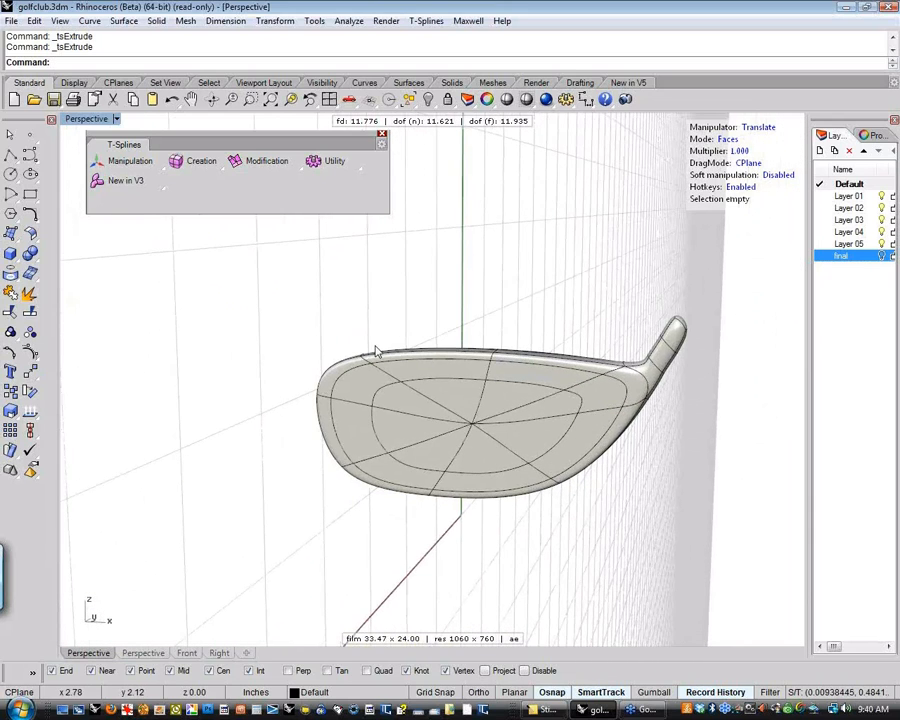
pyautogui.moveTo(376, 350); pyautogui.dragTo(400, 332, button='right')
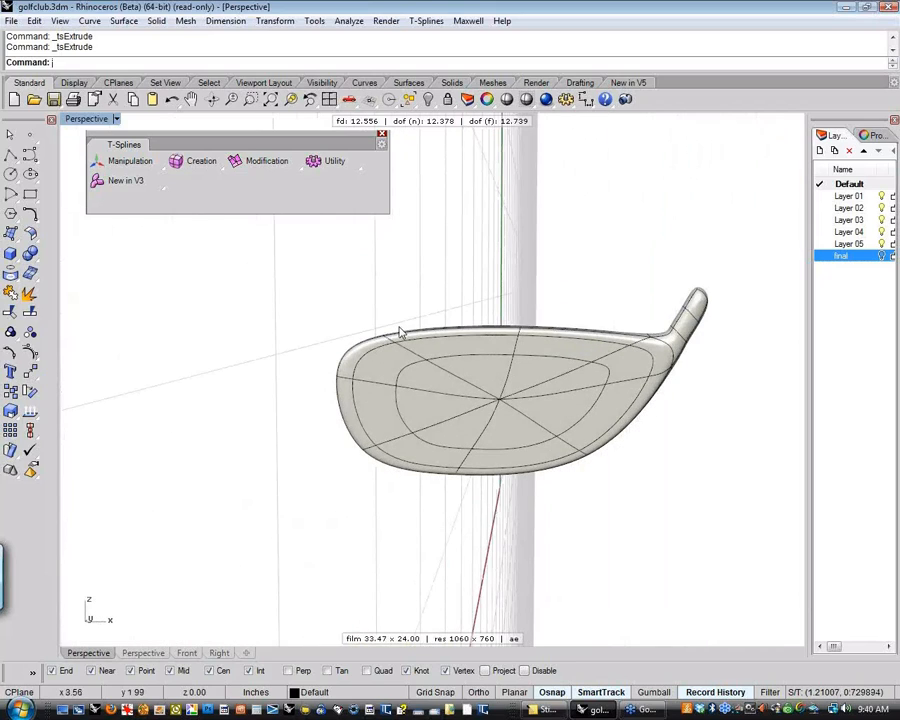
# In the front view, draw a degree-3 control point curve beside the club head, rising vertically and bending horizontally with five points
pyautogui.write('\\f')
pyautogui.press('Return')
pyautogui.moveTo(383, 324); pyautogui.dragTo(433, 413, button='right')
pyautogui.write('f')
pyautogui.press('Return')
pyautogui.scroll(-8, 369, 366)
pyautogui.moveTo(305, 362); pyautogui.dragTo(391, 404, button='right')
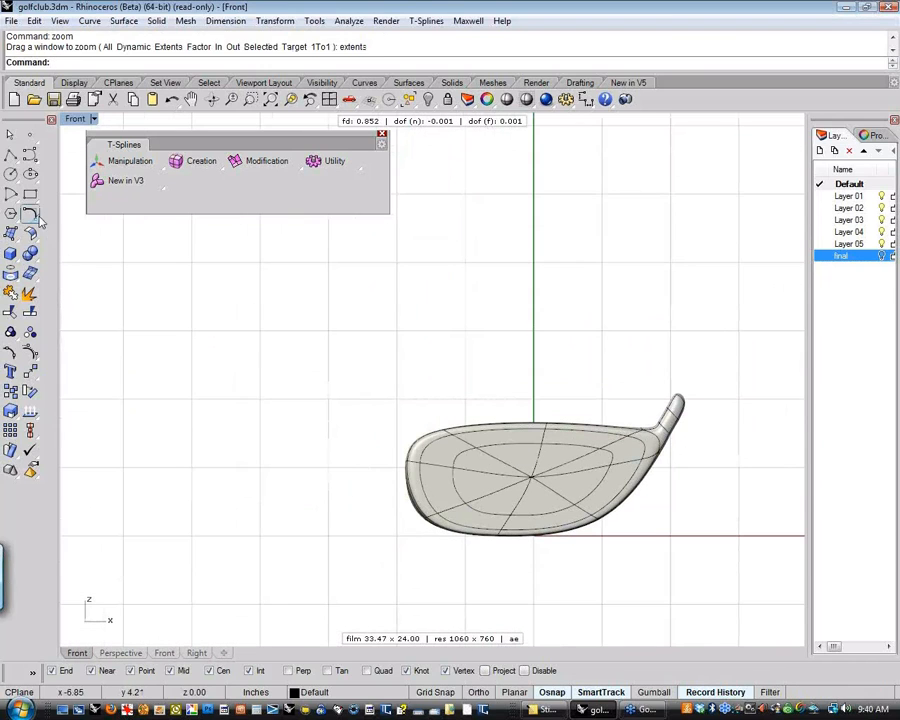
pyautogui.click(32, 157)
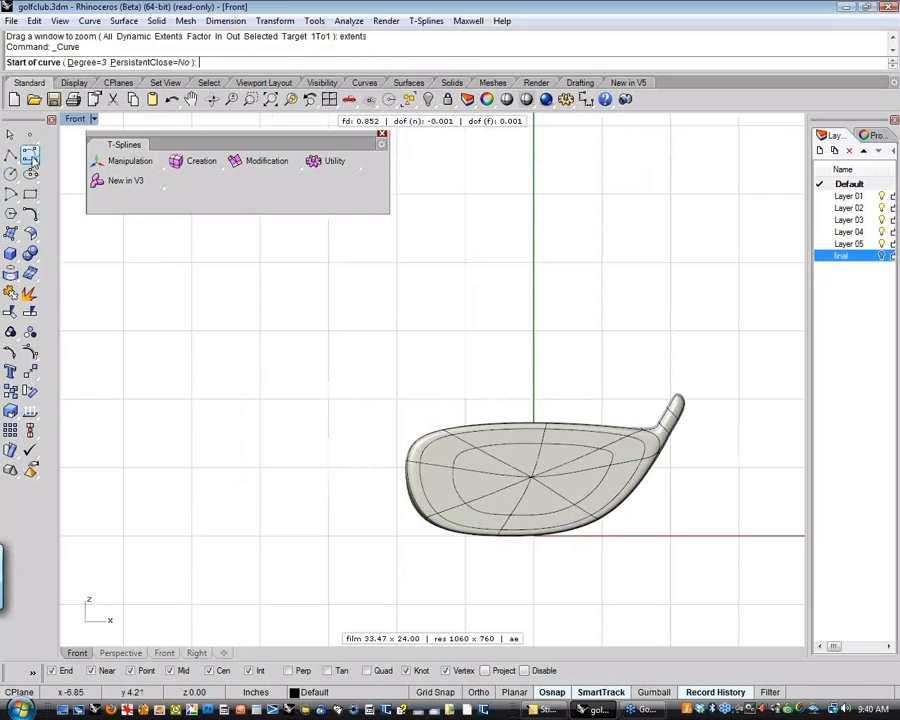
pyautogui.click(296, 505)
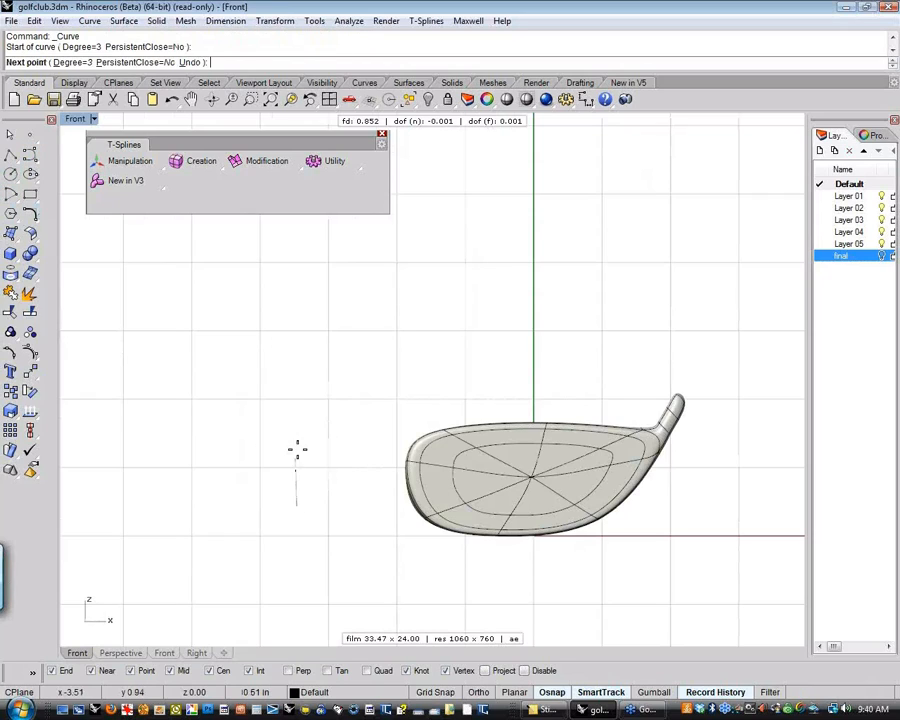
pyautogui.click(296, 340)
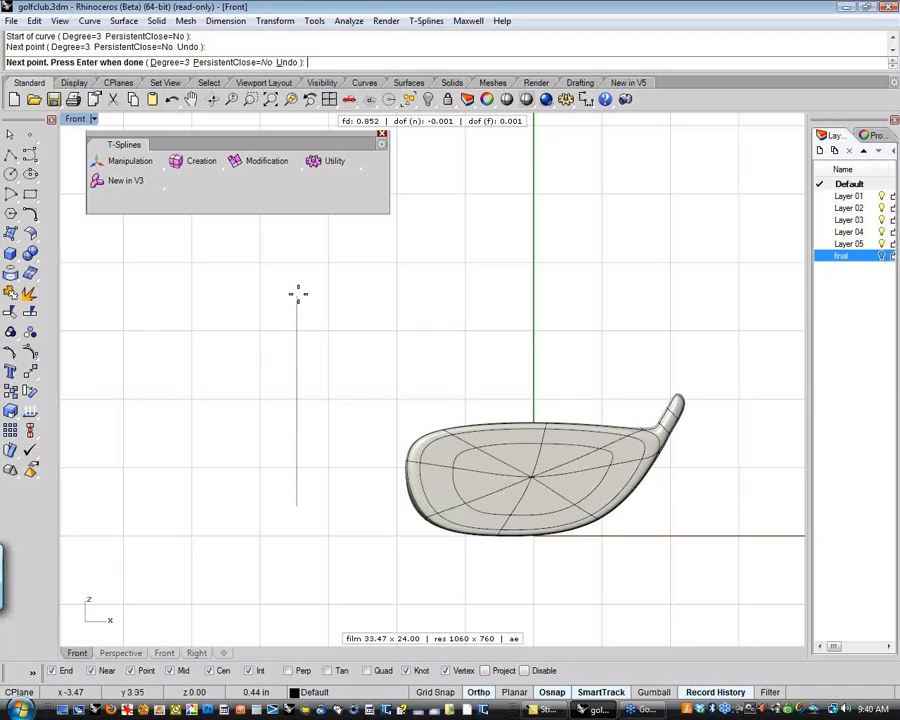
pyautogui.click(297, 288)
pyautogui.click(298, 284)
pyautogui.click(354, 280)
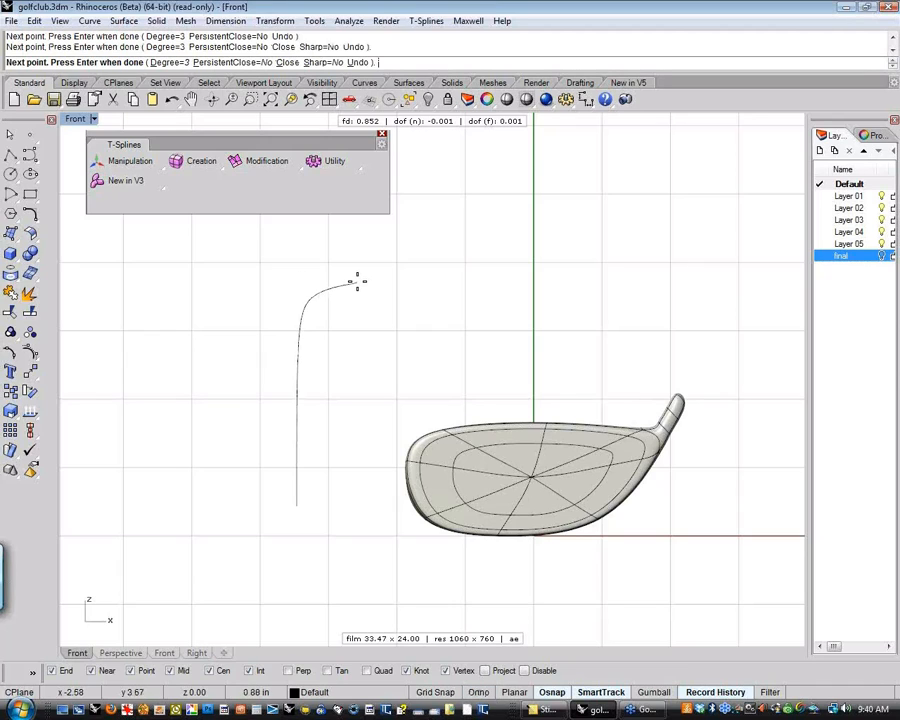
pyautogui.click(478, 285)
pyautogui.rightClick(489, 288)
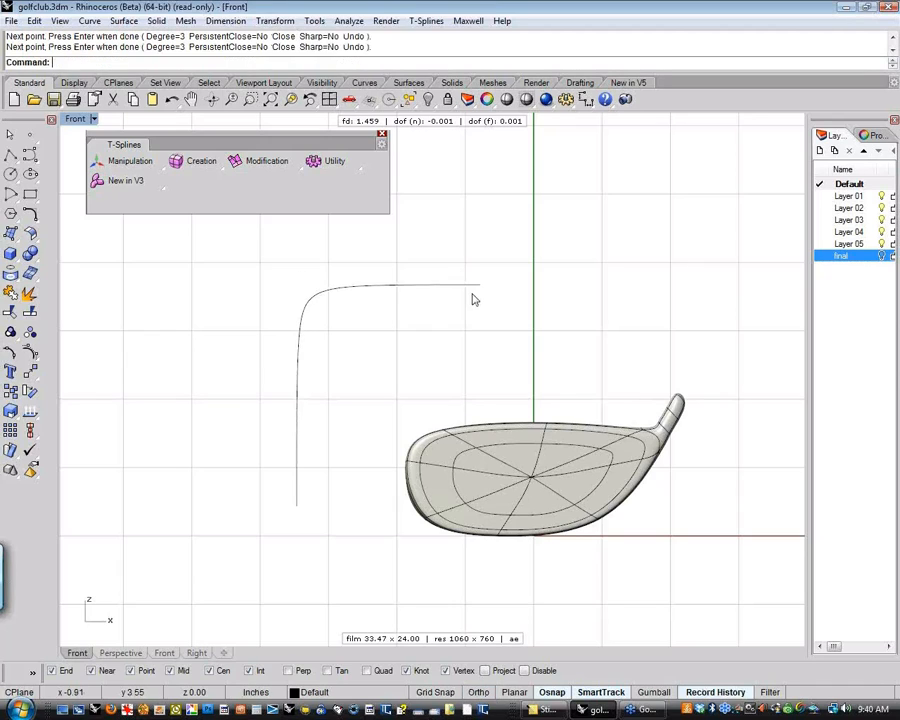
# Show the control points of the bent curve beside the club head
pyautogui.click(462, 286)
pyautogui.click(31, 352)
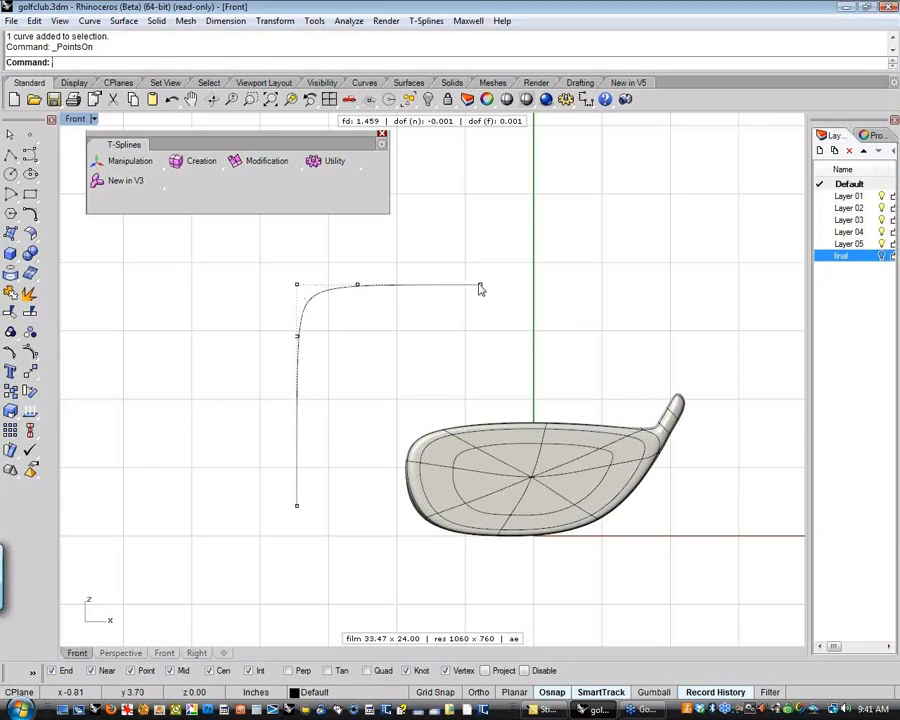
pyautogui.moveTo(427, 335); pyautogui.dragTo(389, 335, button='right')
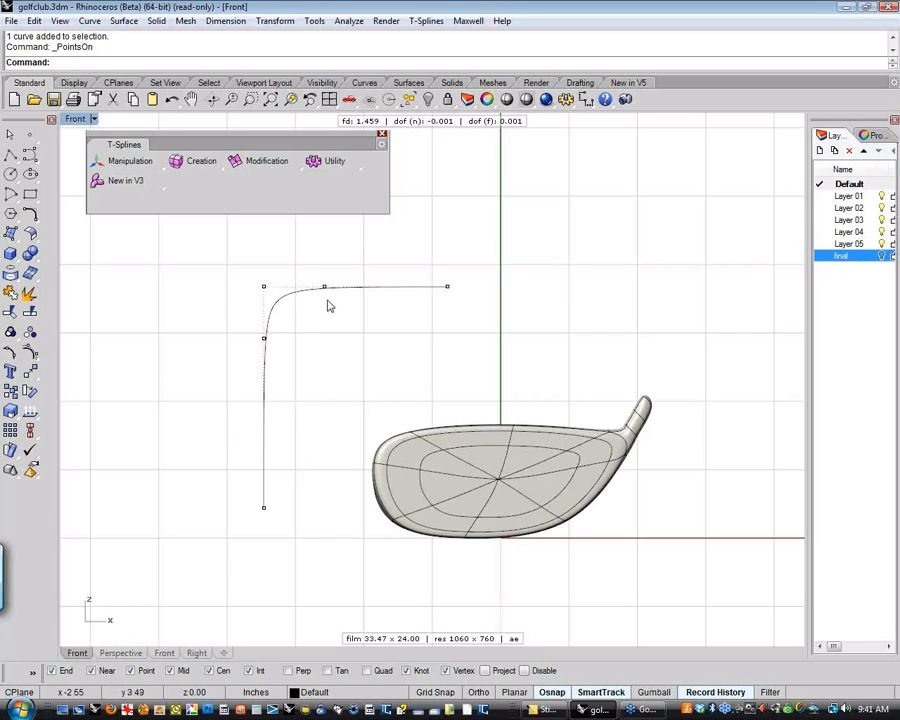
# Return to the perspective view, frame the whole model and look closely at the club head's upper edge and neck
pyautogui.moveTo(586, 403); pyautogui.dragTo(526, 504, button='right')
pyautogui.write('p')
pyautogui.press('Return')
pyautogui.write('ze')
pyautogui.press('Return')
pyautogui.scroll(6, 500, 492)
pyautogui.moveTo(464, 479); pyautogui.dragTo(430, 401, button='right')
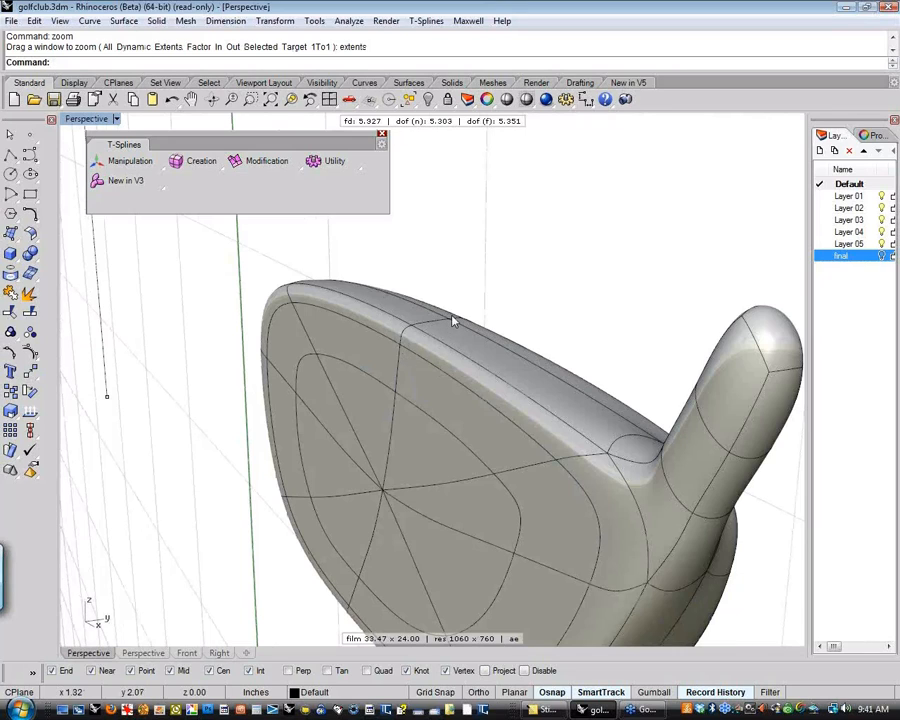
pyautogui.press('alt')
pyautogui.moveTo(529, 281); pyautogui.dragTo(342, 201, button='right')
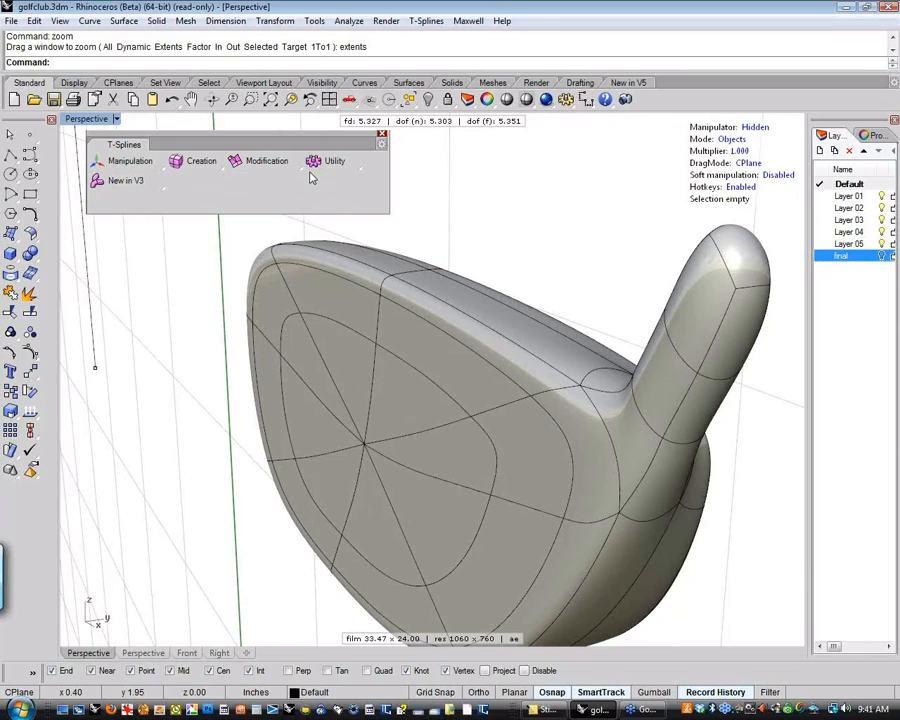
pyautogui.click(303, 171)
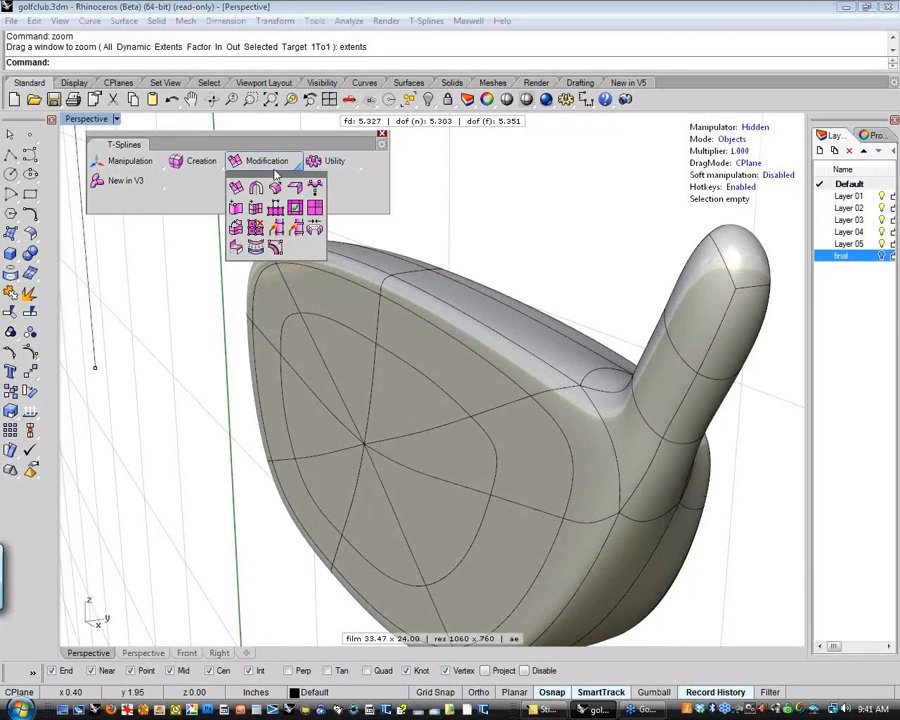
pyautogui.click(221, 167)
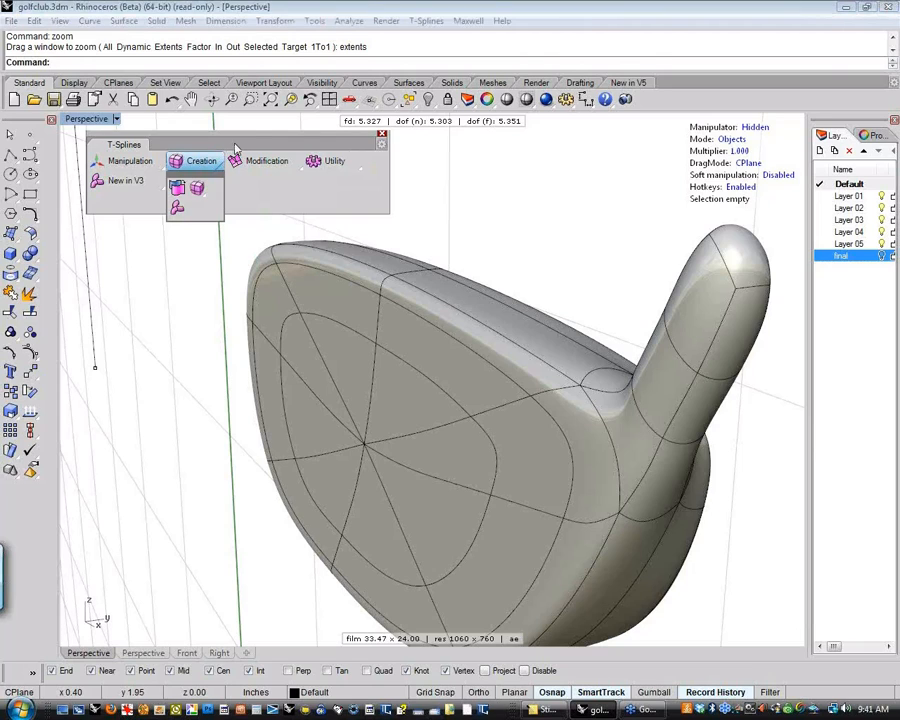
pyautogui.moveTo(234, 144); pyautogui.dragTo(257, 140)
pyautogui.click(243, 166)
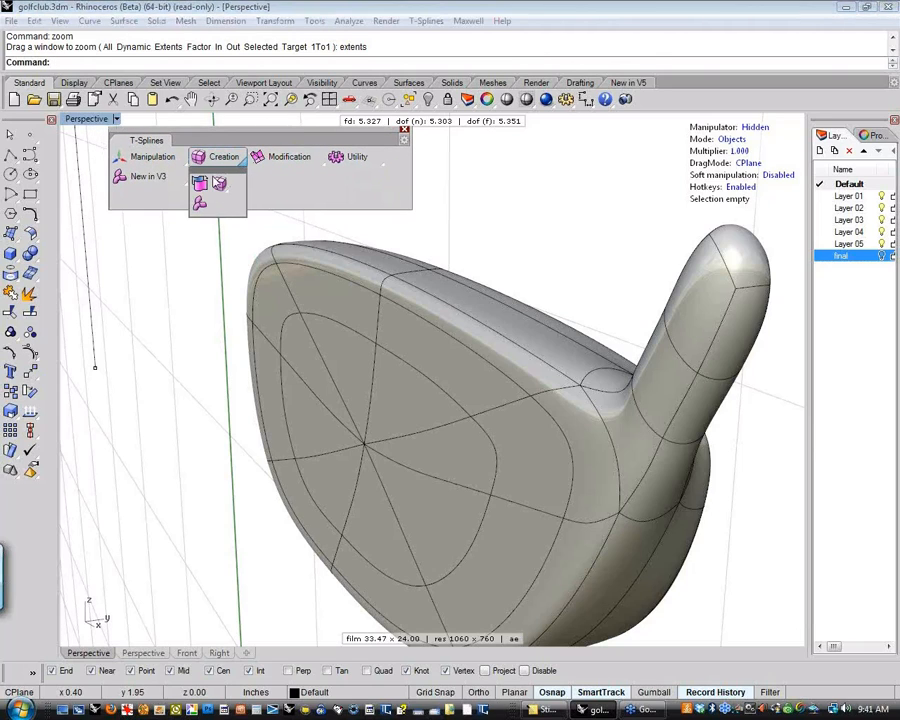
pyautogui.click(380, 164)
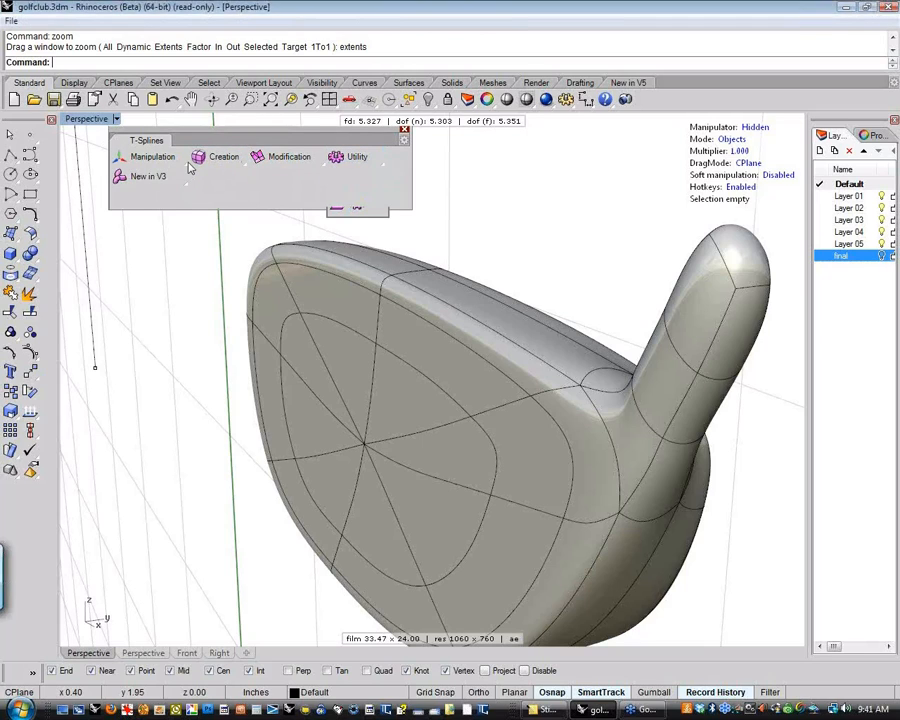
# Toggle the club head from smooth to box display with the T-Splines smooth toggle
pyautogui.click(186, 166)
pyautogui.click(142, 206)
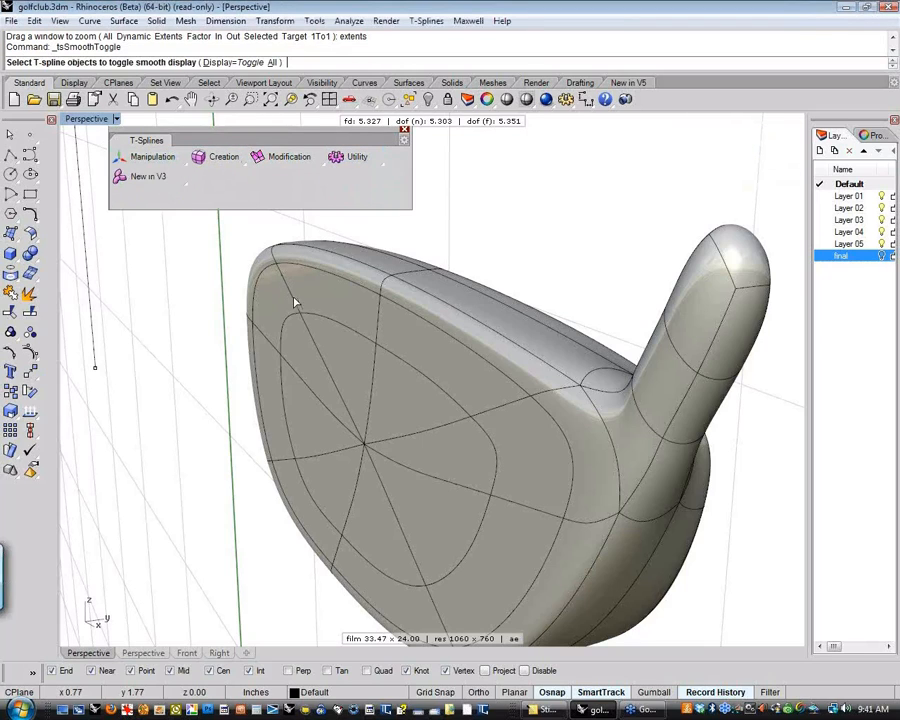
pyautogui.click(327, 322)
pyautogui.rightClick(327, 322)
# Examine the head's box-shaped control polygon along the upper edge and compare it with the curve's control polygon
pyautogui.scroll(-4, 231, 346)
pyautogui.moveTo(231, 346); pyautogui.dragTo(299, 398, button='right')
pyautogui.scroll(5, 299, 398)
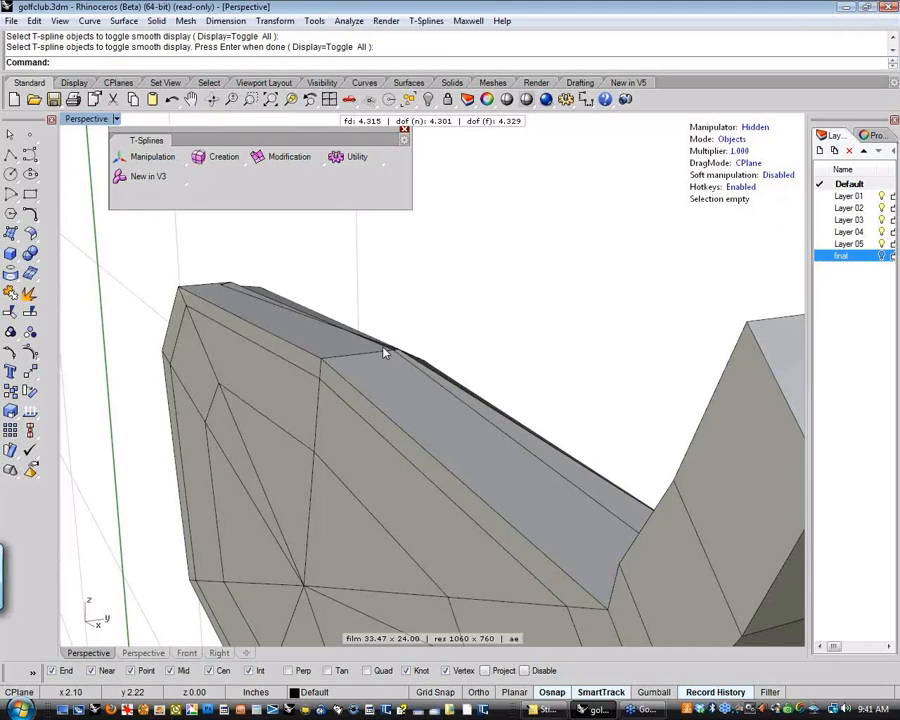
pyautogui.moveTo(383, 348); pyautogui.dragTo(298, 360, button='right')
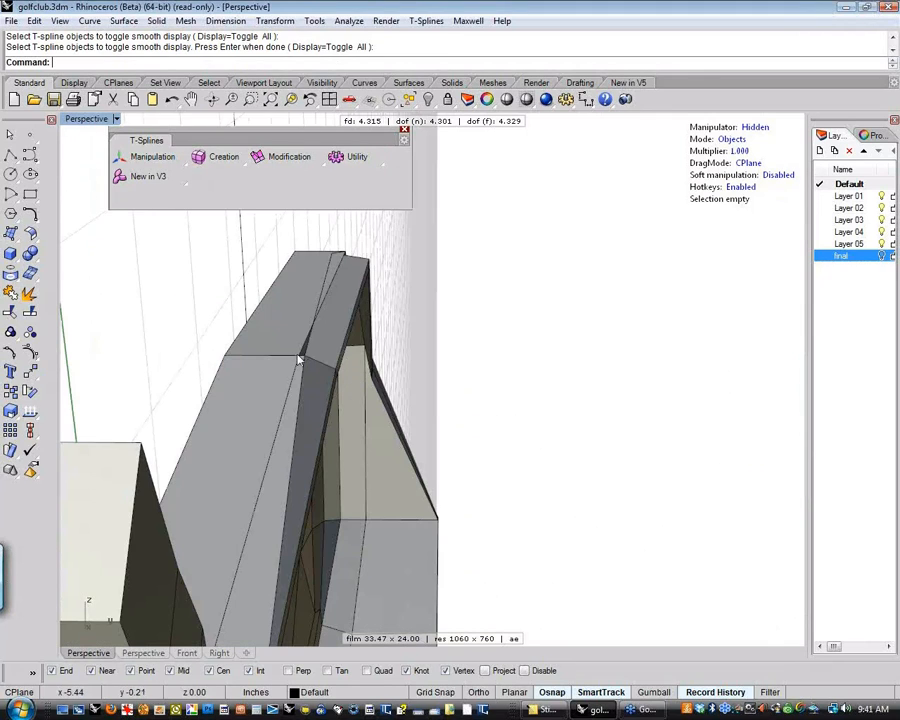
pyautogui.scroll(8, 300, 360)
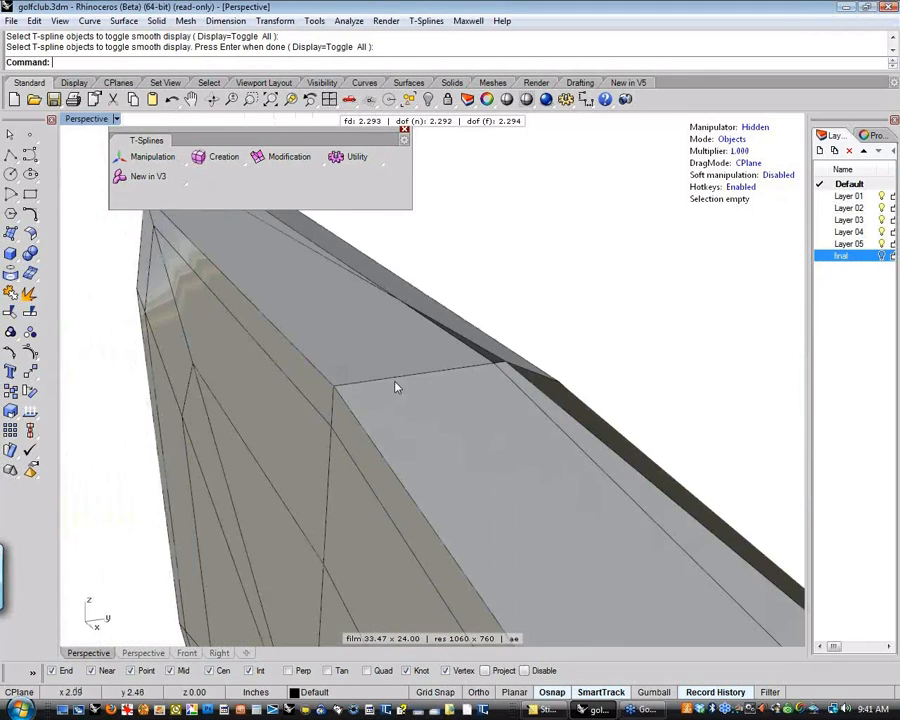
pyautogui.scroll(-2, 302, 386)
pyautogui.scroll(-3, 303, 395)
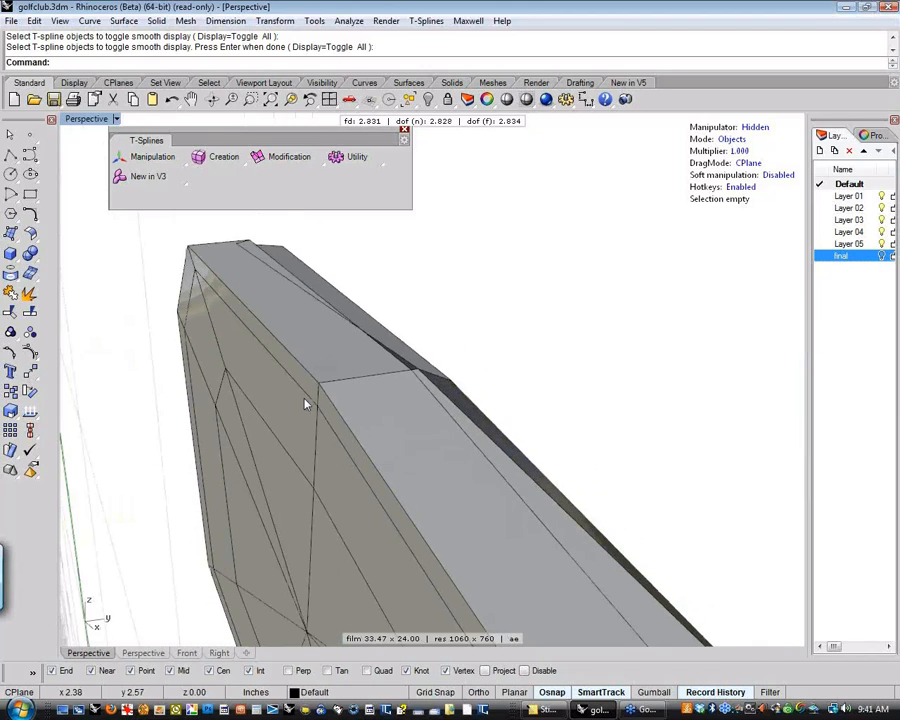
pyautogui.scroll(-6, 163, 397)
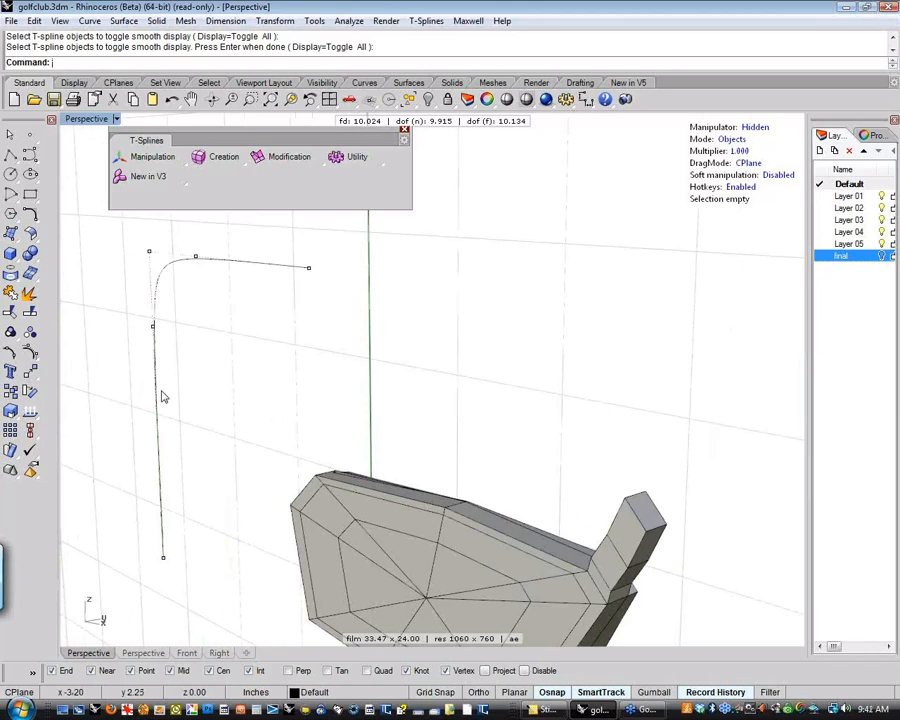
pyautogui.moveTo(313, 423); pyautogui.dragTo(412, 548, button='right')
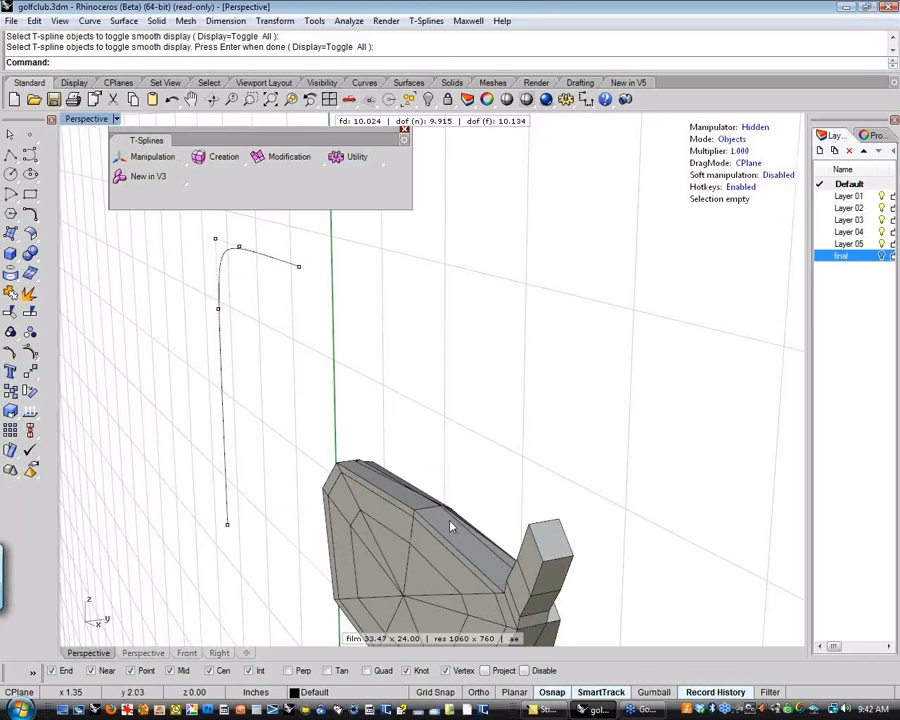
# Enable the Translate manipulator and toggle the club head back to smooth display
pyautogui.click(184, 166)
pyautogui.click(184, 167)
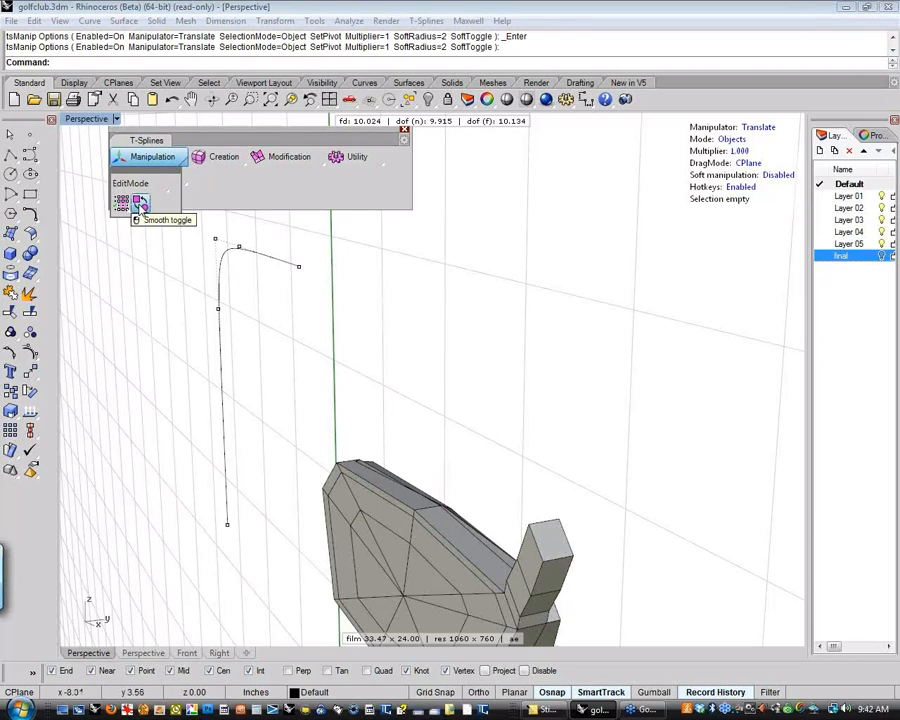
pyautogui.click(140, 208)
pyautogui.click(342, 512)
pyautogui.rightClick(311, 530)
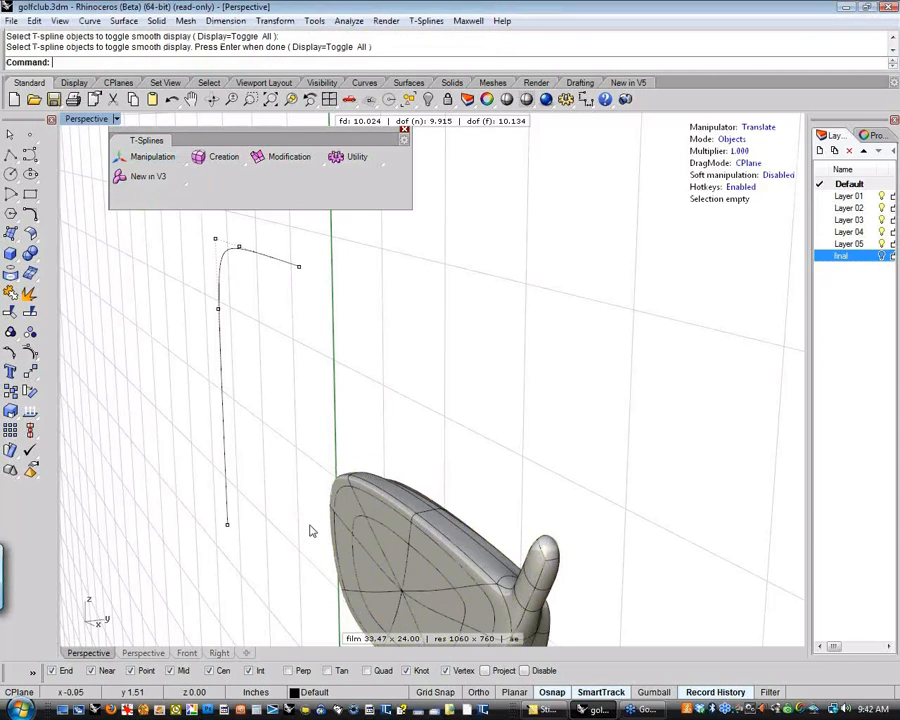
# Switch to vertex editing mode and inspect the vertices along the head's upper rim up close
pyautogui.moveTo(311, 530); pyautogui.dragTo(455, 380, button='right')
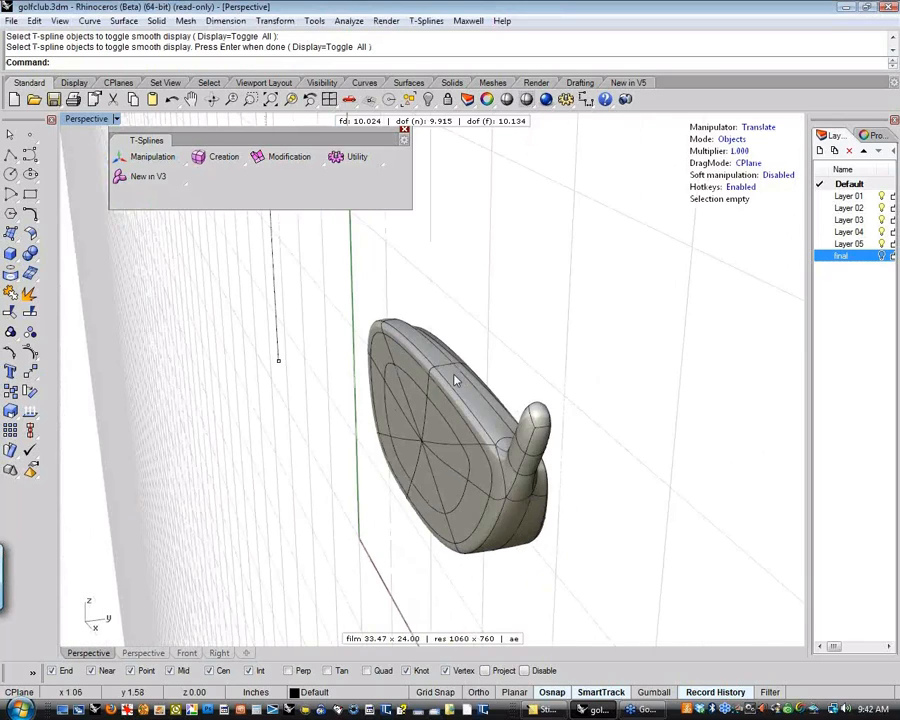
pyautogui.scroll(7, 455, 380)
pyautogui.keyDown('shift'); pyautogui.moveTo(402, 404); pyautogui.dragTo(404, 409, button='right'); pyautogui.keyUp('shift')
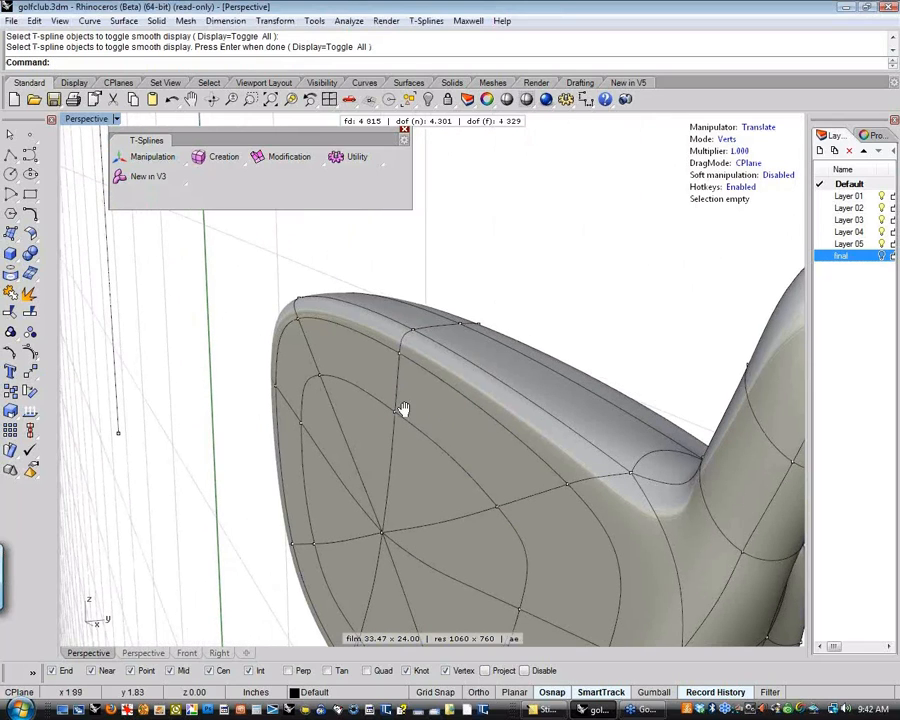
pyautogui.scroll(-4, 410, 430)
pyautogui.scroll(5, 420, 440)
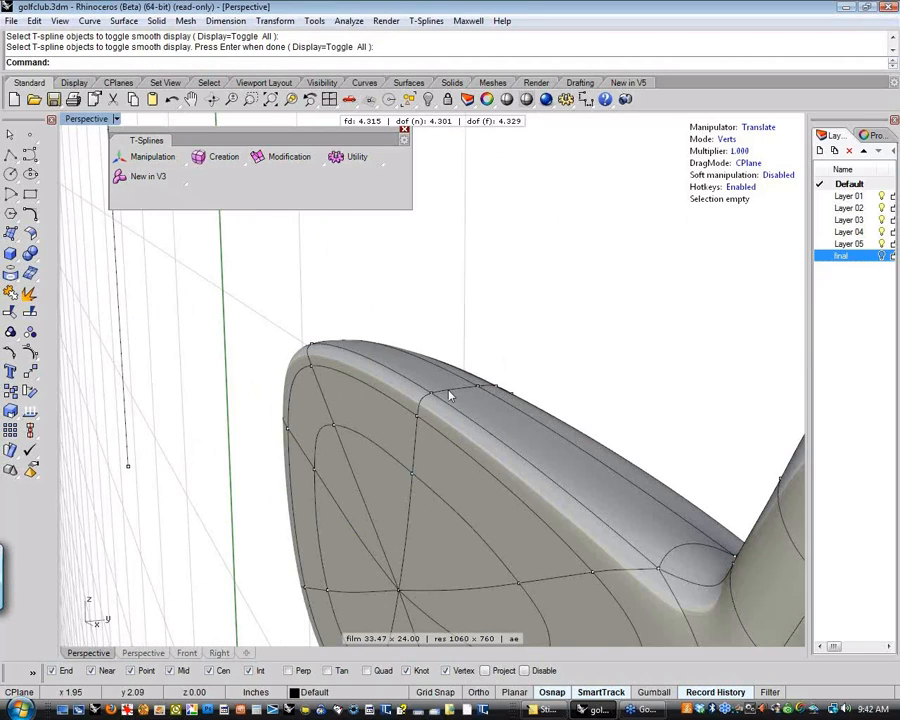
pyautogui.scroll(-6, 196, 340)
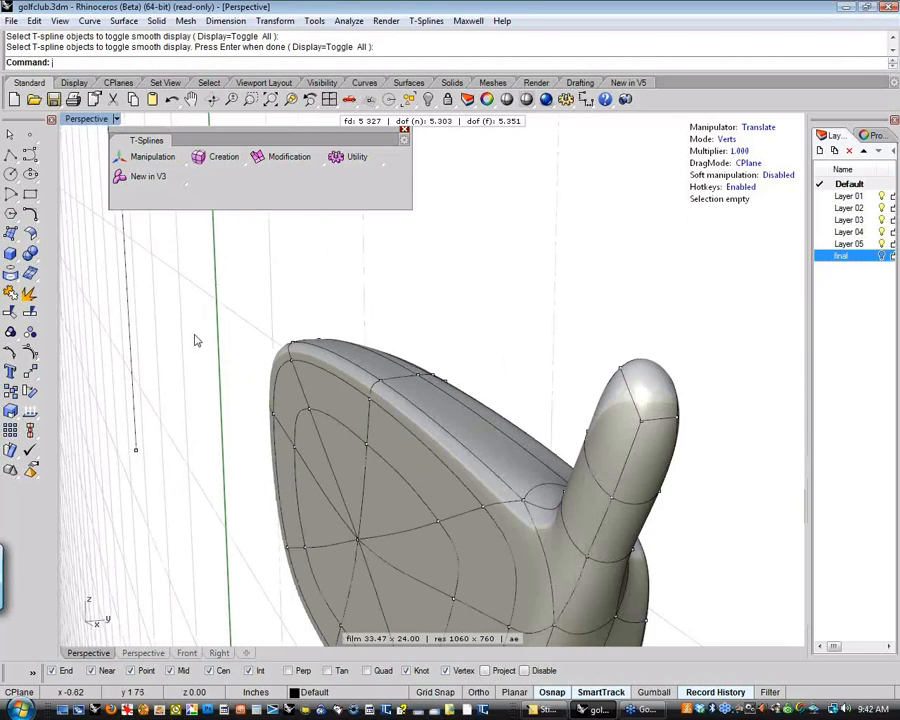
# Examine the shaft neck and its blend into the upper edge of the club head from several angles
pyautogui.moveTo(196, 256); pyautogui.dragTo(448, 289, button='right')
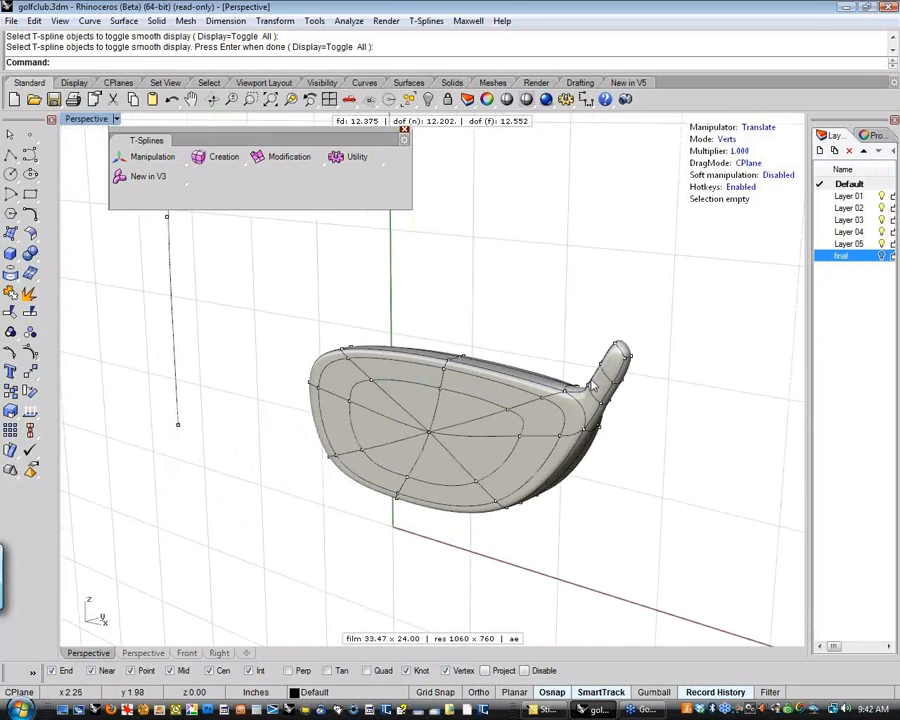
pyautogui.moveTo(643, 424); pyautogui.dragTo(649, 427, button='right')
pyautogui.scroll(6, 649, 427)
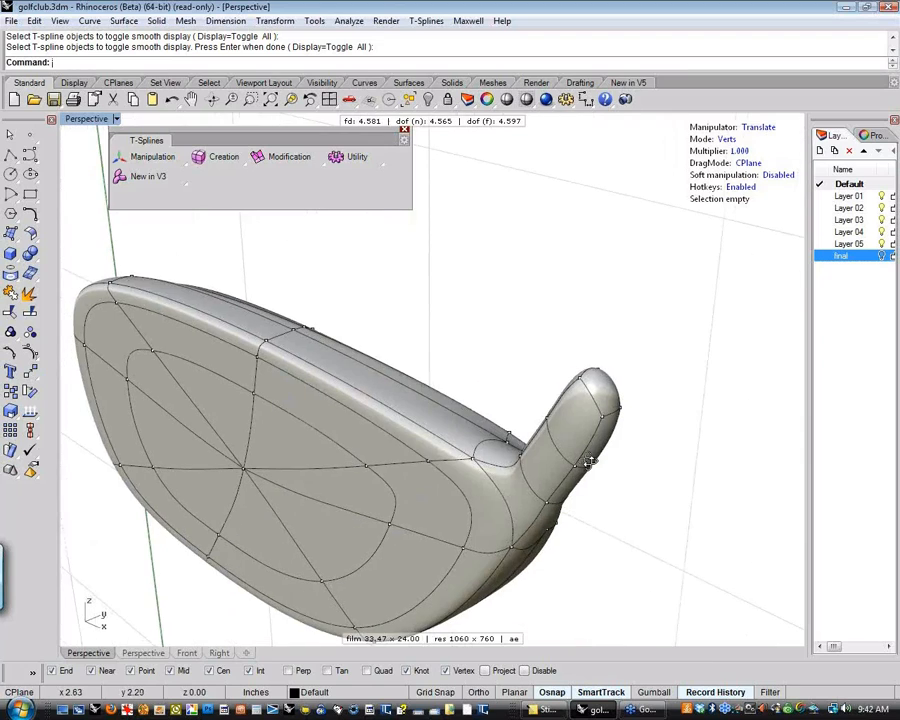
pyautogui.moveTo(667, 421); pyautogui.dragTo(455, 438, button='right')
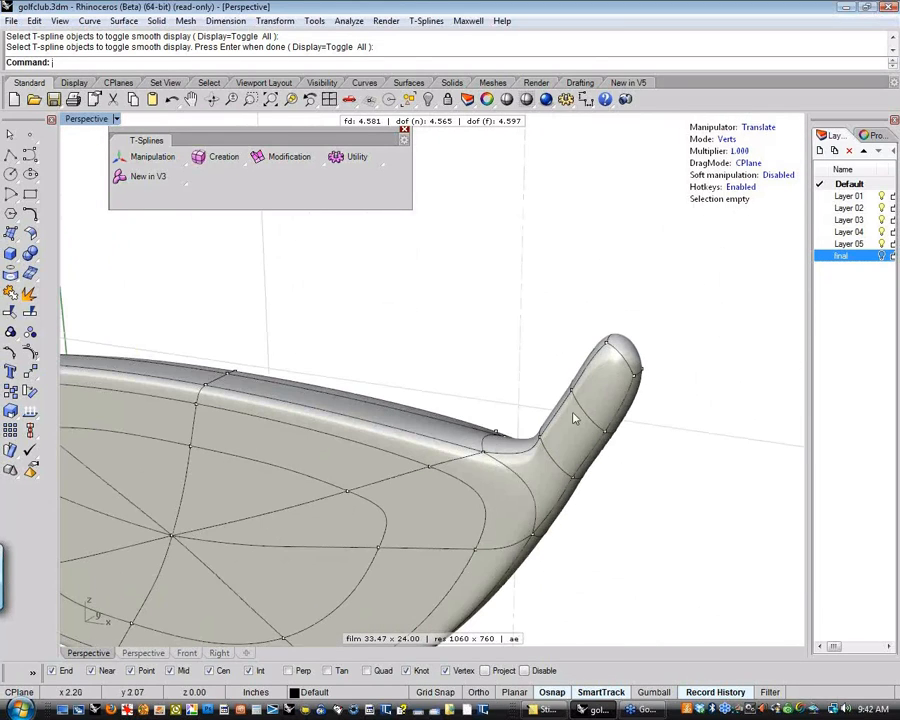
pyautogui.moveTo(575, 418); pyautogui.dragTo(482, 448, button='right')
pyautogui.scroll(4, 545, 457)
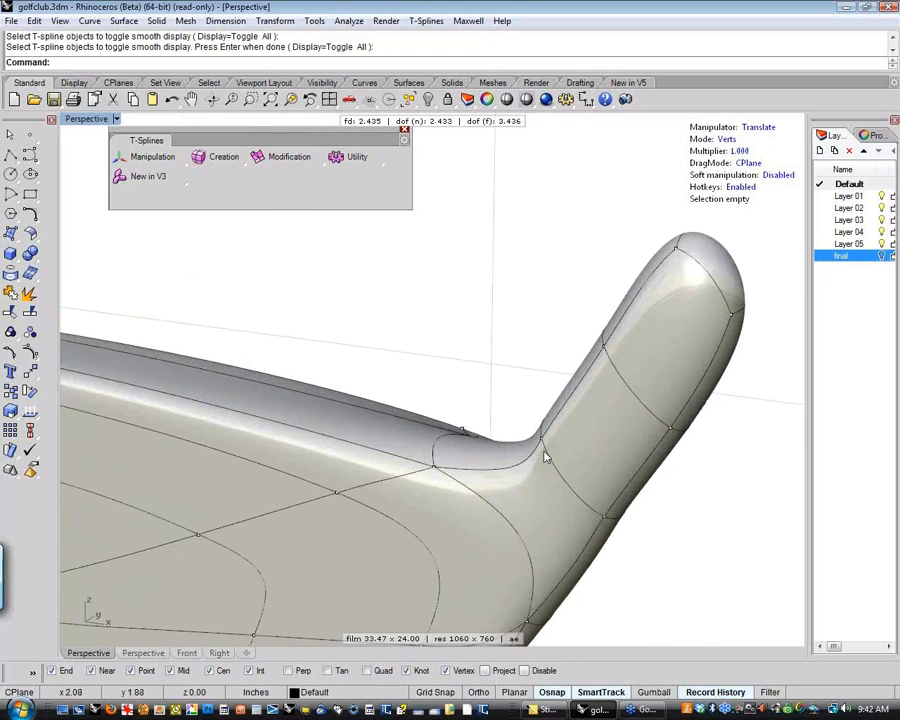
pyautogui.moveTo(204, 398); pyautogui.dragTo(372, 418, button='right')
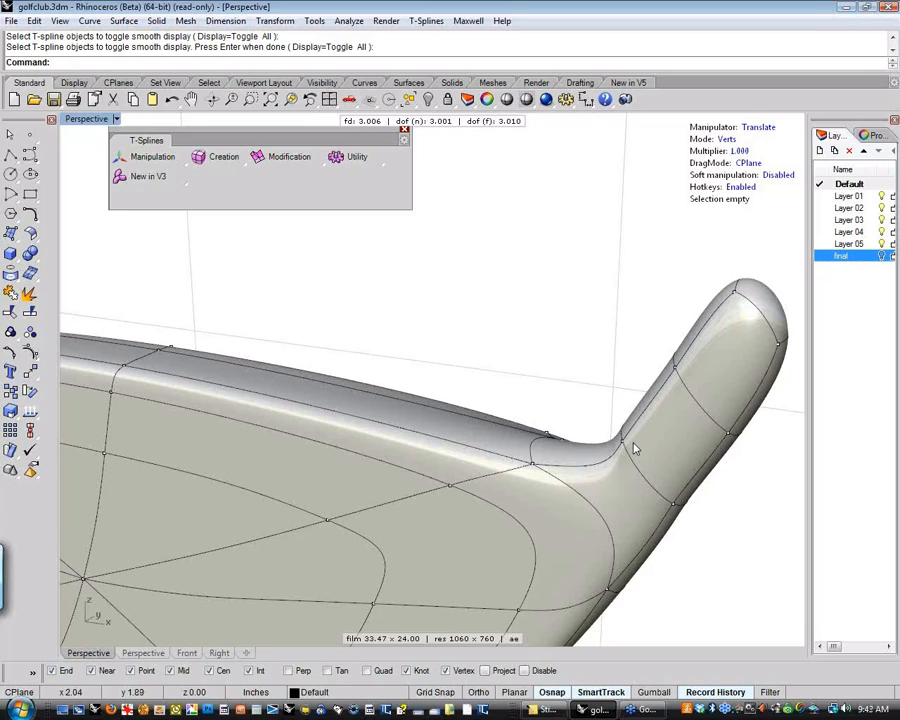
pyautogui.moveTo(612, 472); pyautogui.dragTo(628, 490, button='right')
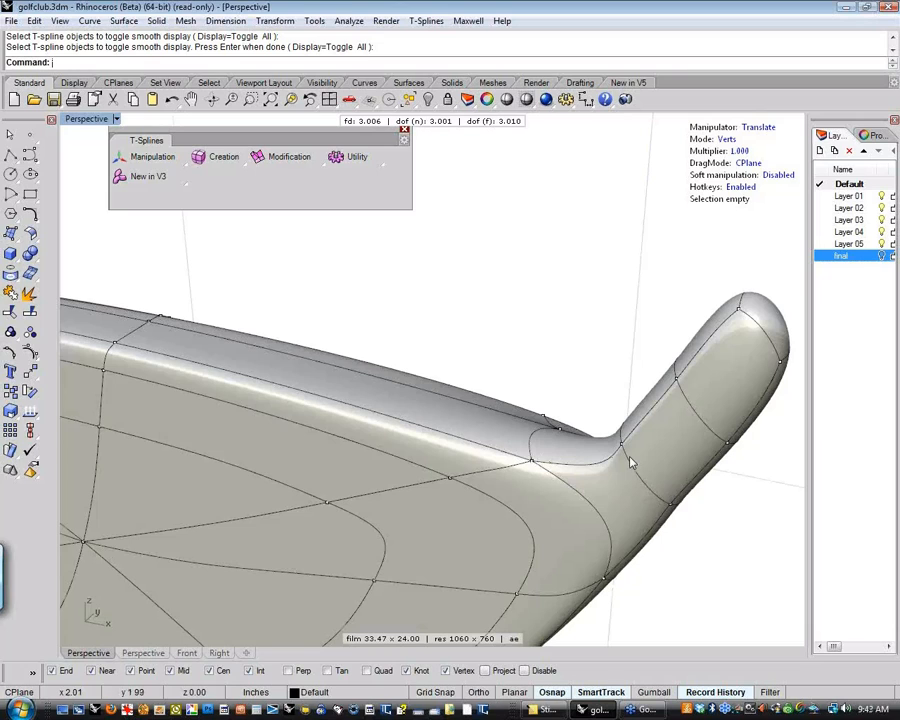
pyautogui.keyDown('shift'); pyautogui.moveTo(636, 459); pyautogui.dragTo(618, 432, button='right'); pyautogui.keyUp('shift')
pyautogui.scroll(-6, 621, 455)
pyautogui.moveTo(618, 432); pyautogui.dragTo(624, 356, button='right')
pyautogui.scroll(6, 650, 400)
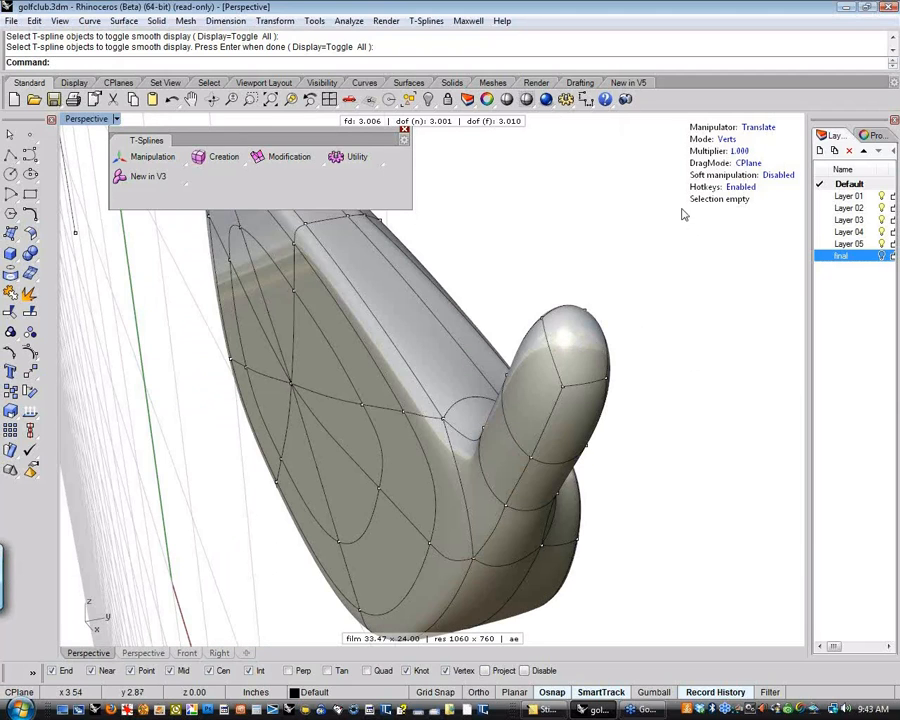
# Switch to face editing mode and delete the face capping the end of the shaft neck
pyautogui.click(729, 139)
pyautogui.click(583, 343)
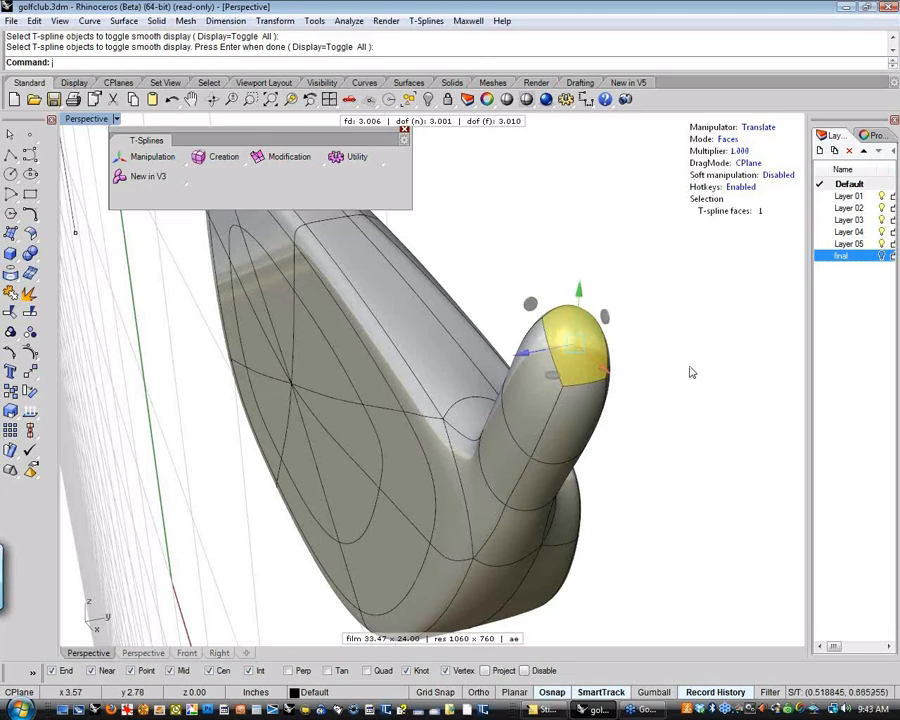
pyautogui.press('Delete')
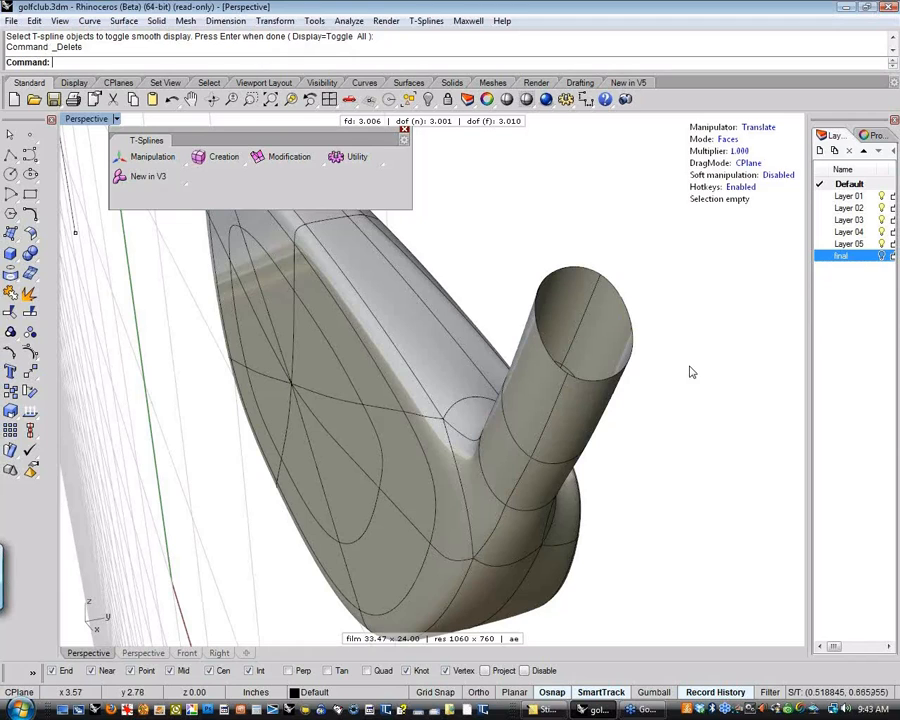
pyautogui.moveTo(686, 368); pyautogui.dragTo(690, 260, button='right')
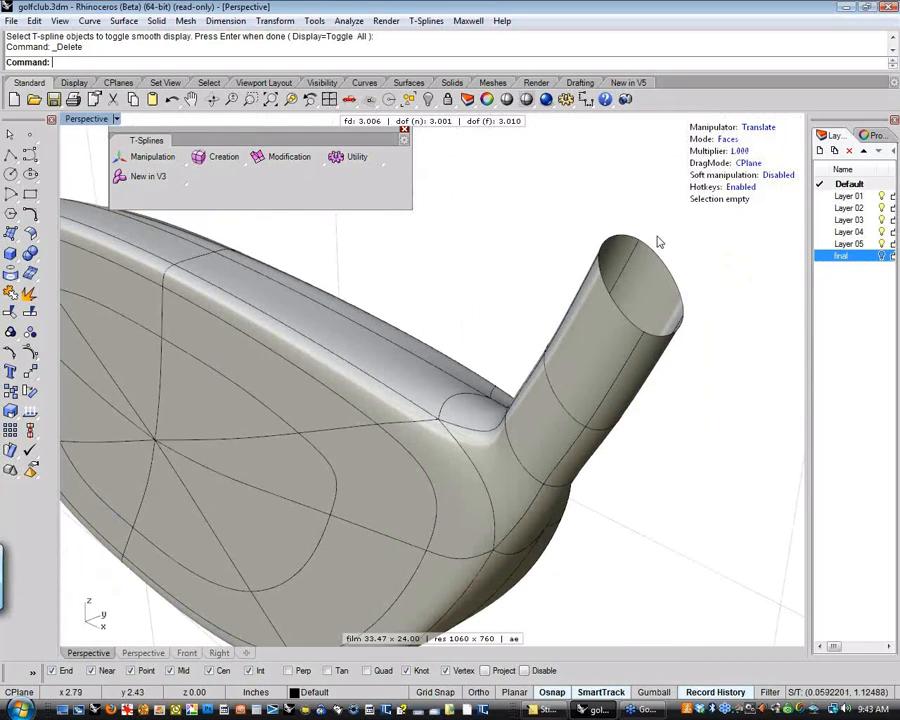
pyautogui.keyDown('shift'); pyautogui.moveTo(737, 372); pyautogui.dragTo(665, 297, button='right'); pyautogui.keyUp('shift')
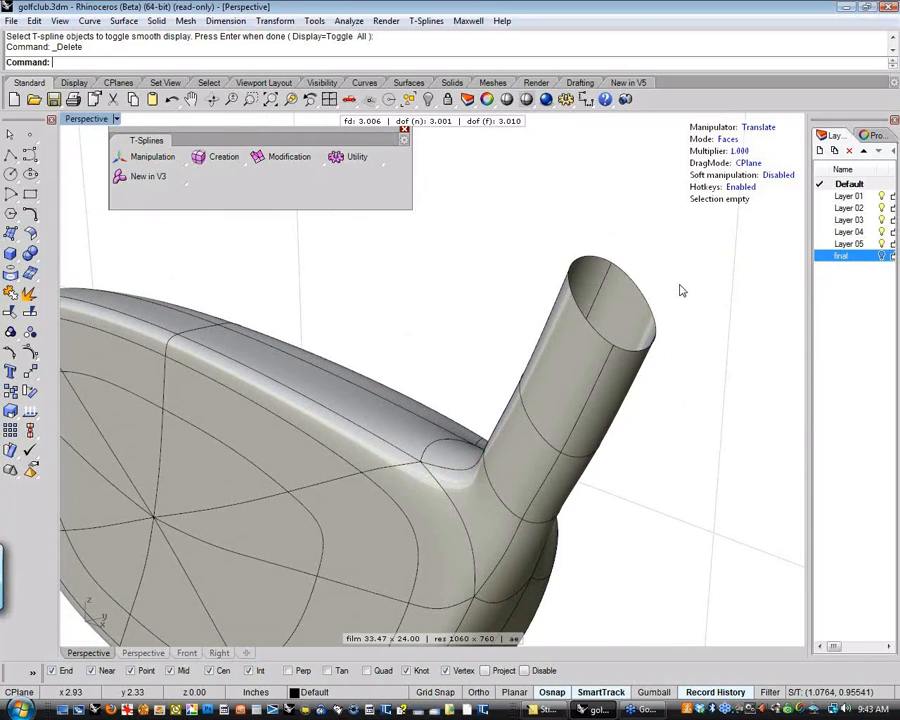
# In edge editing mode, select the neck's open end loop and extrude it inward by scaling to form a thin rim
pyautogui.click(729, 139)
pyautogui.click(732, 140)
pyautogui.click(733, 140)
pyautogui.click(640, 288)
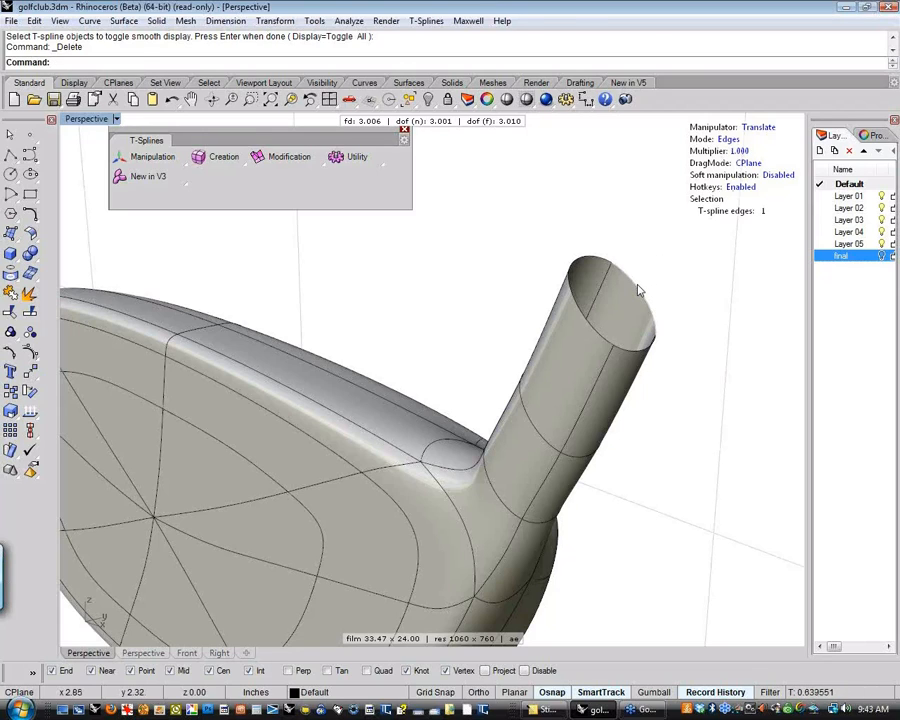
pyautogui.doubleClick(640, 290)
pyautogui.click(685, 298)
pyautogui.click(648, 300)
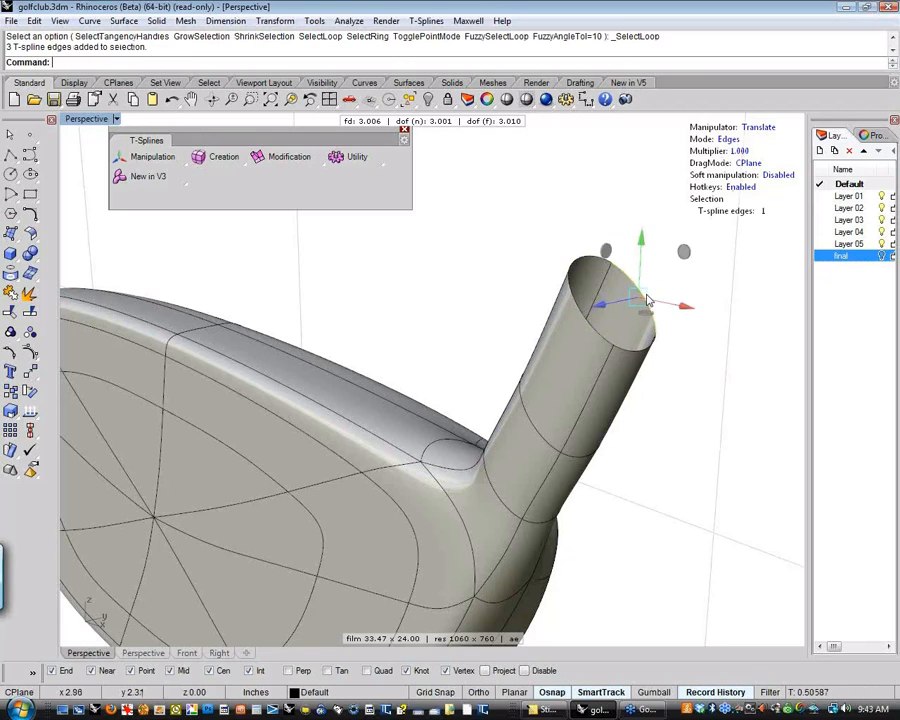
pyautogui.doubleClick(648, 300)
pyautogui.moveTo(690, 300); pyautogui.dragTo(674, 330, button='right')
pyautogui.press('e')
pyautogui.press('r')
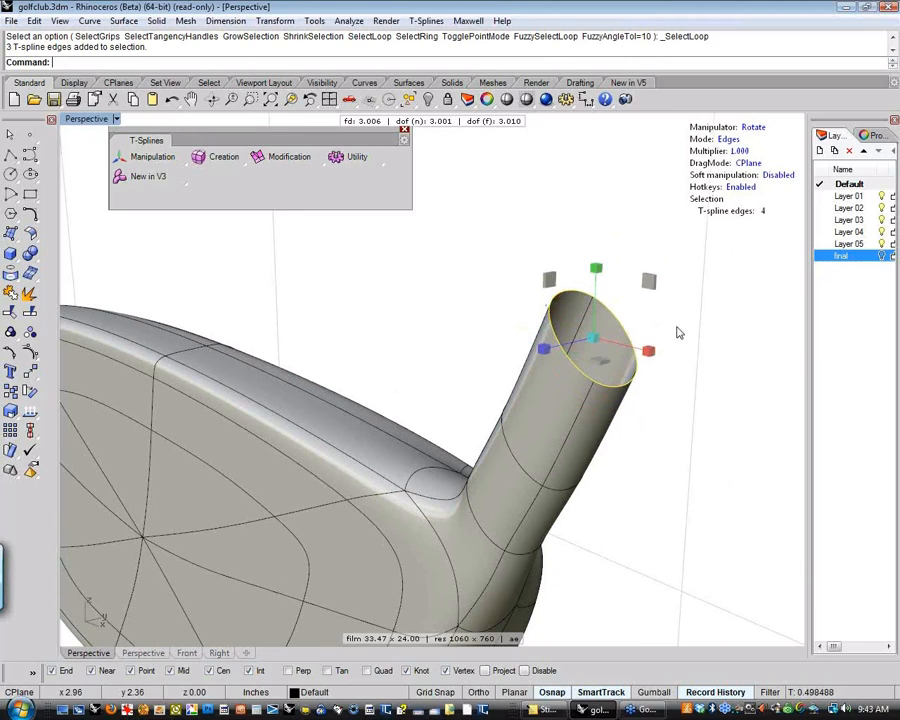
pyautogui.keyDown('alt'); pyautogui.moveTo(594, 337); pyautogui.dragTo(568, 360); pyautogui.keyUp('alt')
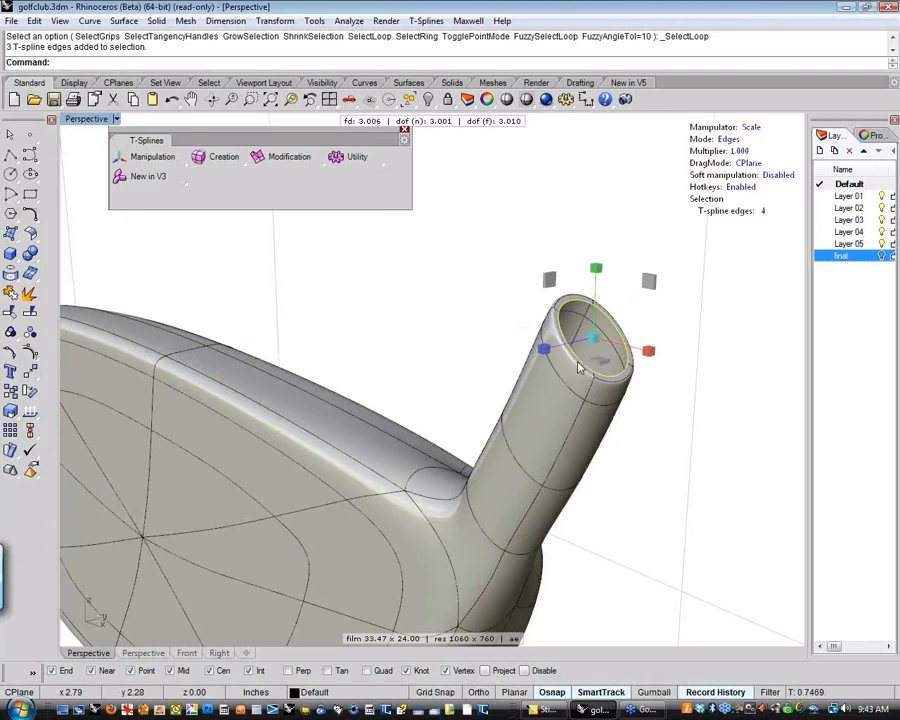
# Extrude the inner rim loop down along the neck with the Translate manipulator to form the socket's inner wall
pyautogui.press('w')
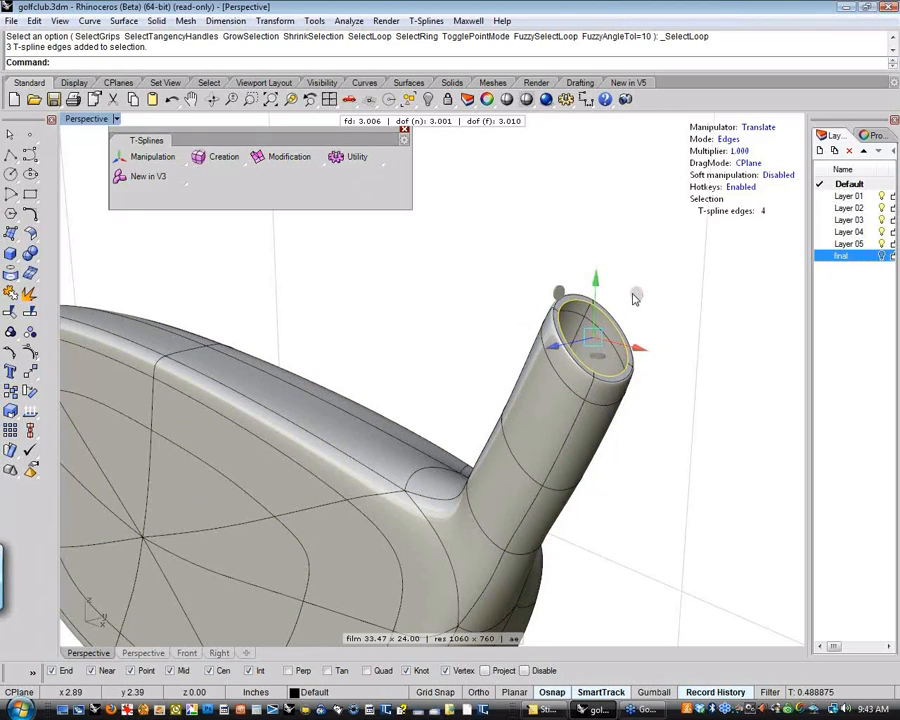
pyautogui.click(631, 304)
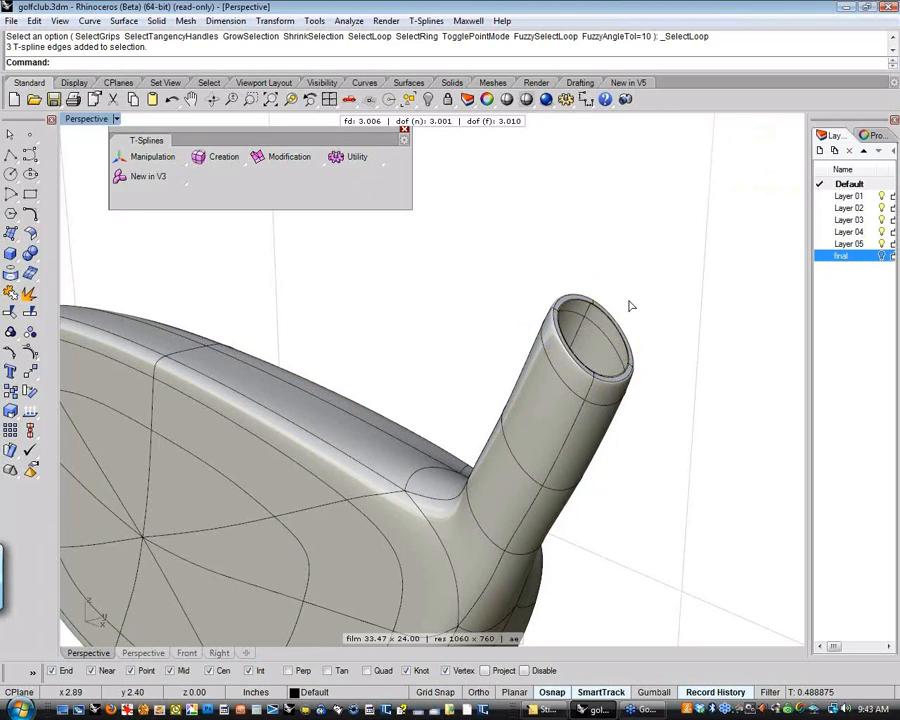
pyautogui.click(630, 305)
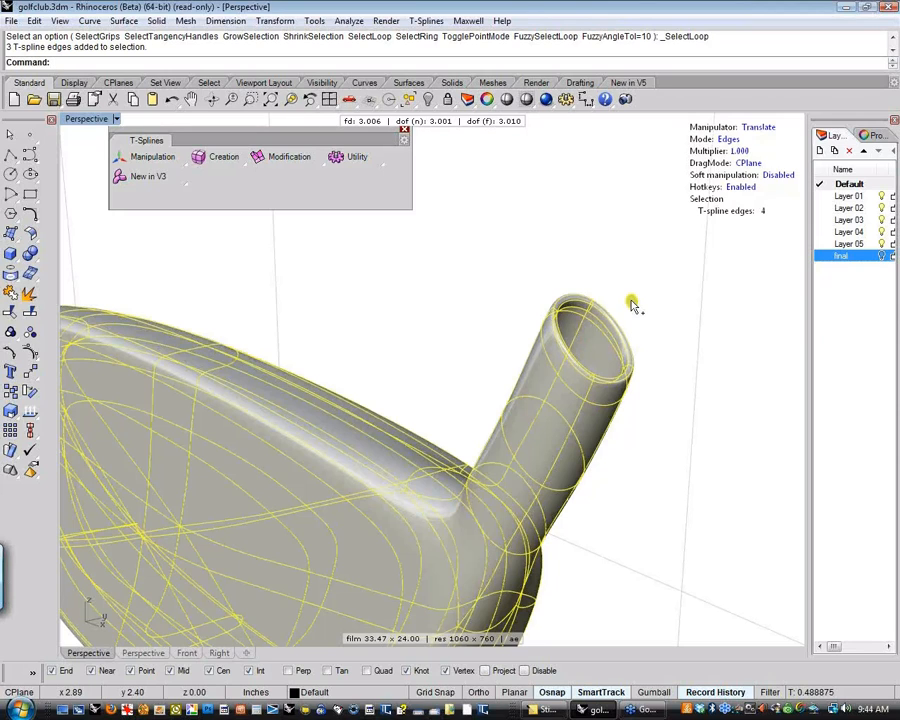
pyautogui.keyDown('alt'); pyautogui.moveTo(625, 325); pyautogui.dragTo(608, 375); pyautogui.keyUp('alt')
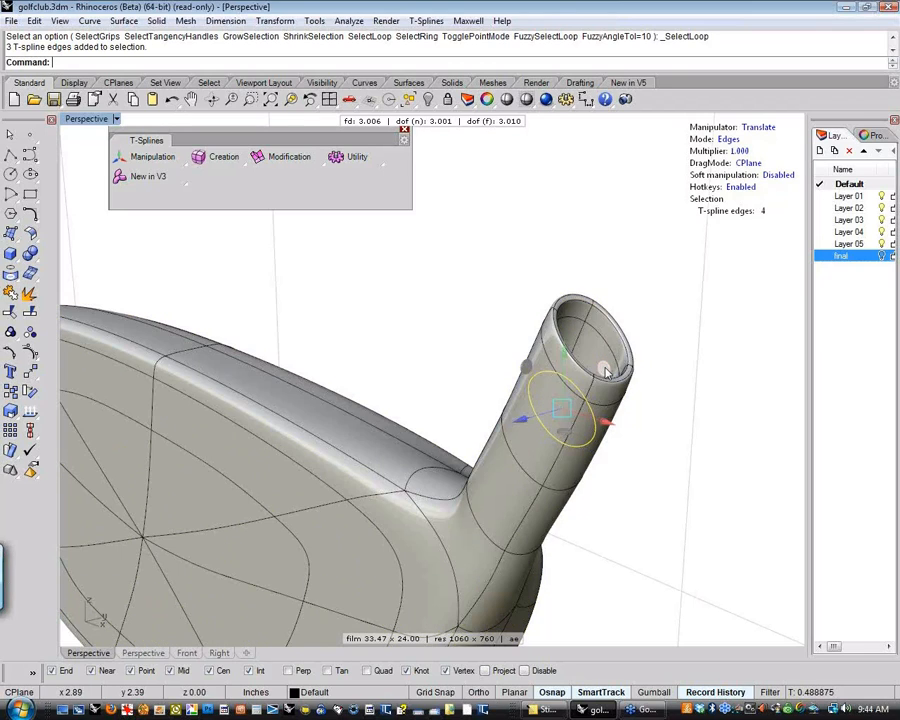
# Extrude the lower loop inward twice with the Scale manipulator to form the socket floor, shrinking the opening to a tiny hole
pyautogui.moveTo(605, 420); pyautogui.dragTo(466, 460, button='right')
pyautogui.scroll(6, 534, 449)
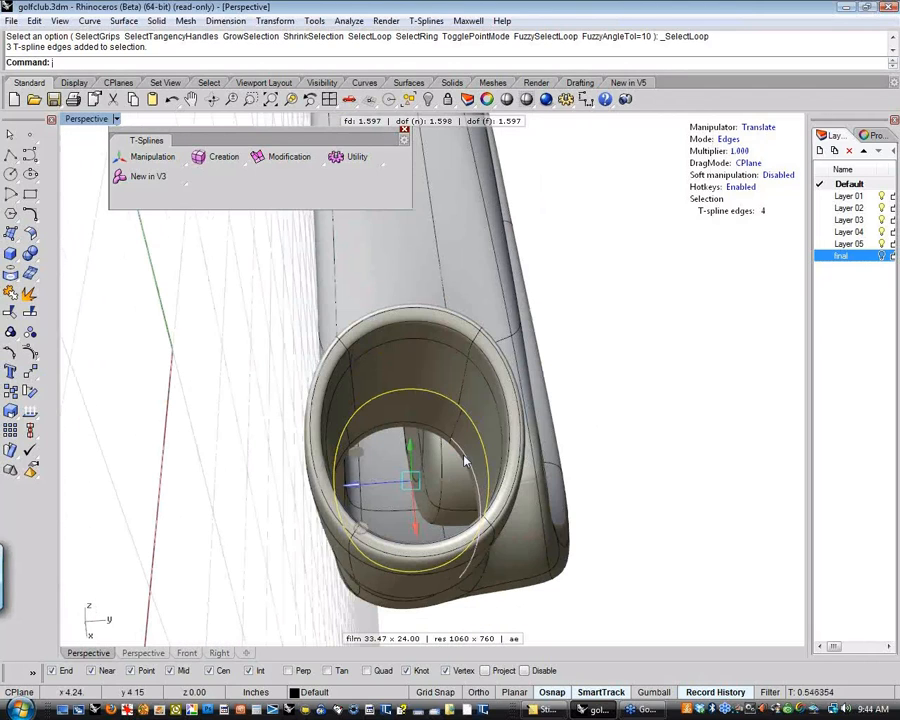
pyautogui.press('e')
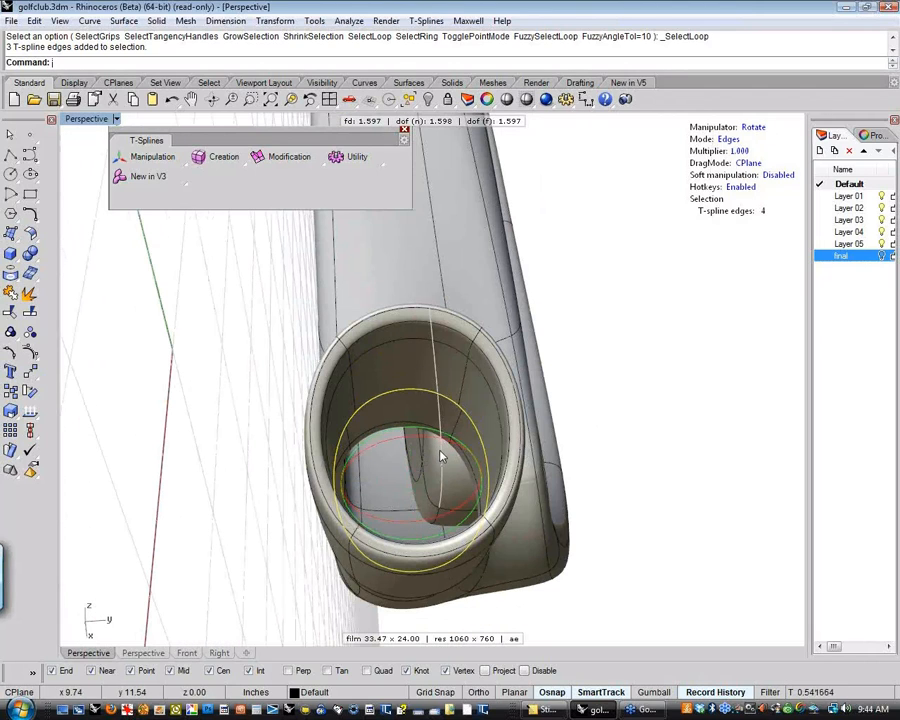
pyautogui.press('r')
pyautogui.moveTo(412, 480); pyautogui.dragTo(310, 505)
pyautogui.scroll(10, 470, 495)
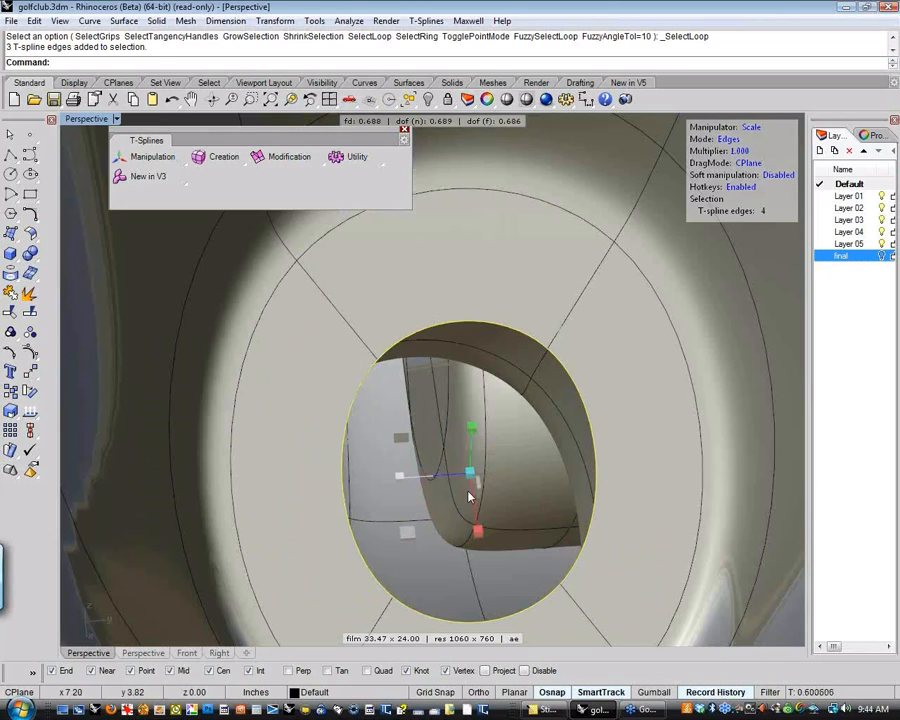
pyautogui.keyDown('alt'); pyautogui.moveTo(470, 474); pyautogui.dragTo(290, 573); pyautogui.keyUp('alt')
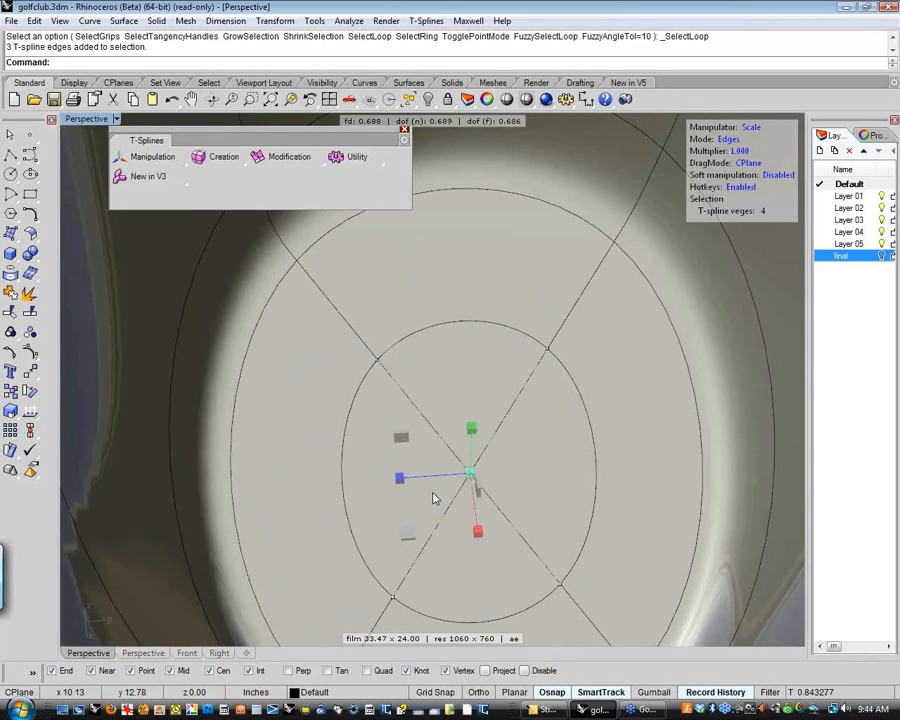
# Switch to vertex editing mode and weld the tiny hole's four vertices together in two pairs with tsWeld
pyautogui.press('a')
pyautogui.scroll(5, 466, 486)
pyautogui.scroll(4, 468, 486)
pyautogui.scroll(-8, 484, 470)
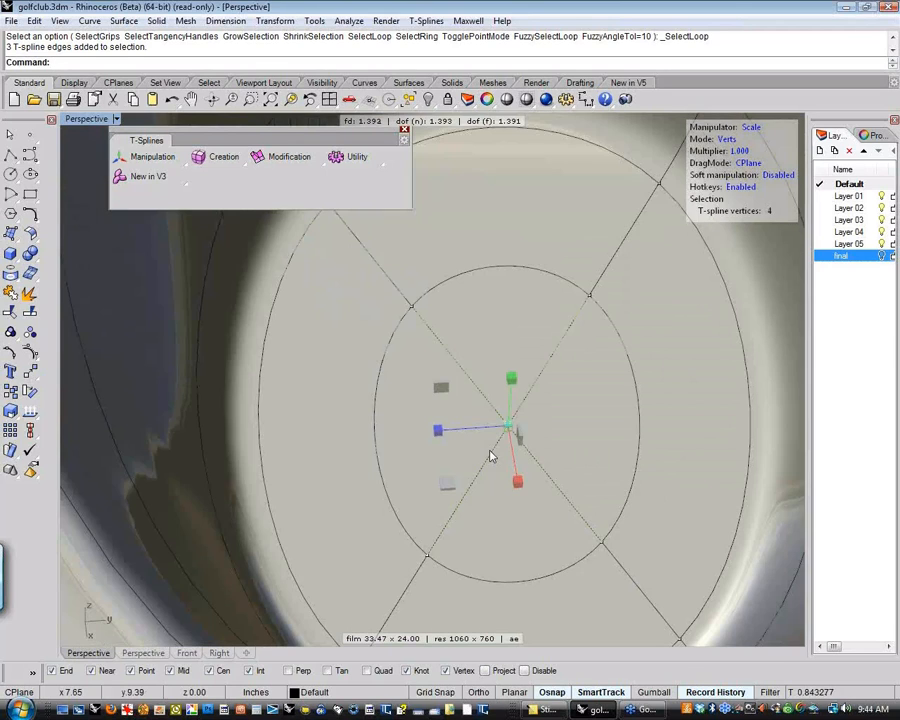
pyautogui.scroll(5, 420, 466)
pyautogui.scroll(-4, 430, 454)
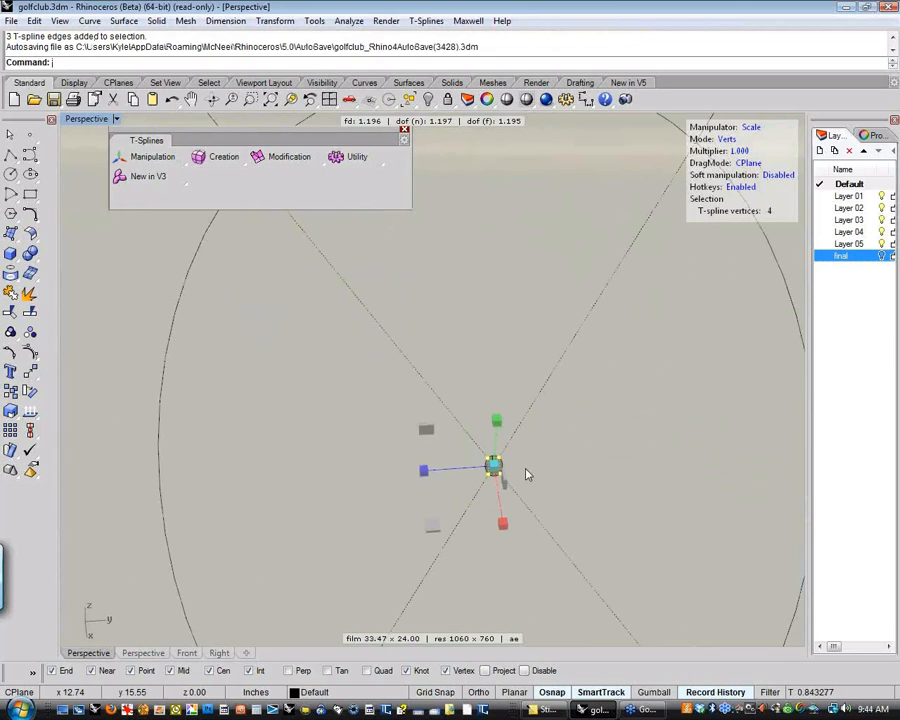
pyautogui.scroll(-8, 518, 466)
pyautogui.scroll(3, 516, 464)
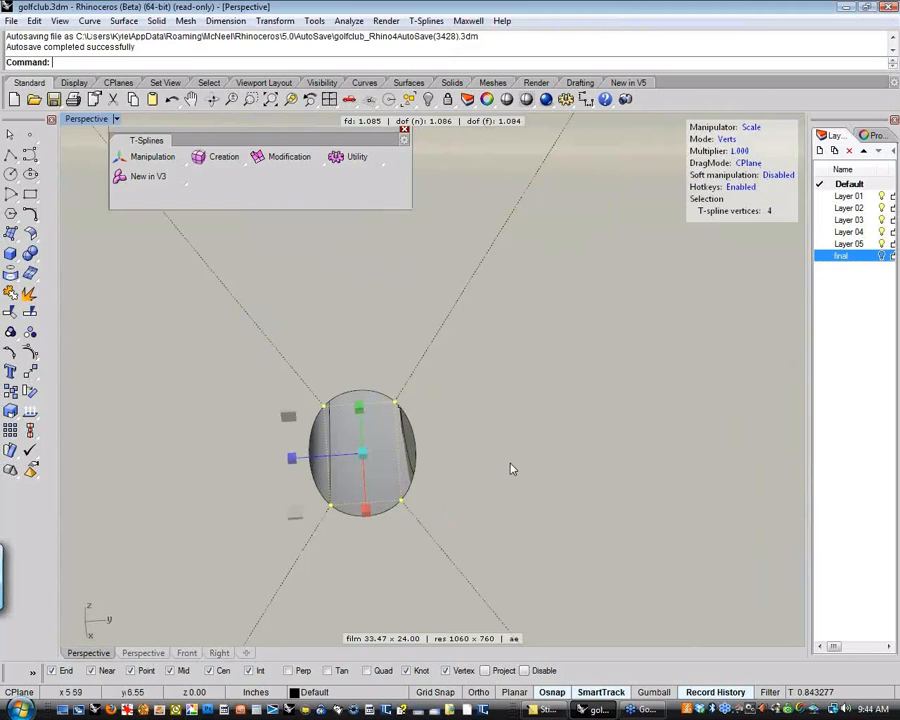
pyautogui.click(331, 506)
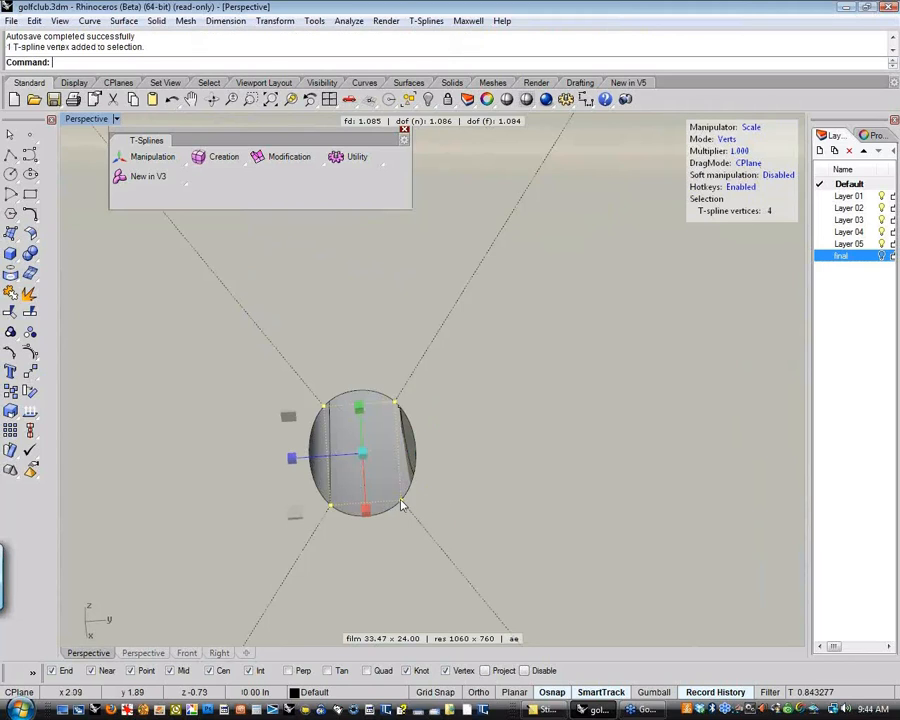
pyautogui.keyDown('shift'); pyautogui.click(331, 507); pyautogui.keyUp('shift')
pyautogui.rightClick(331, 508)
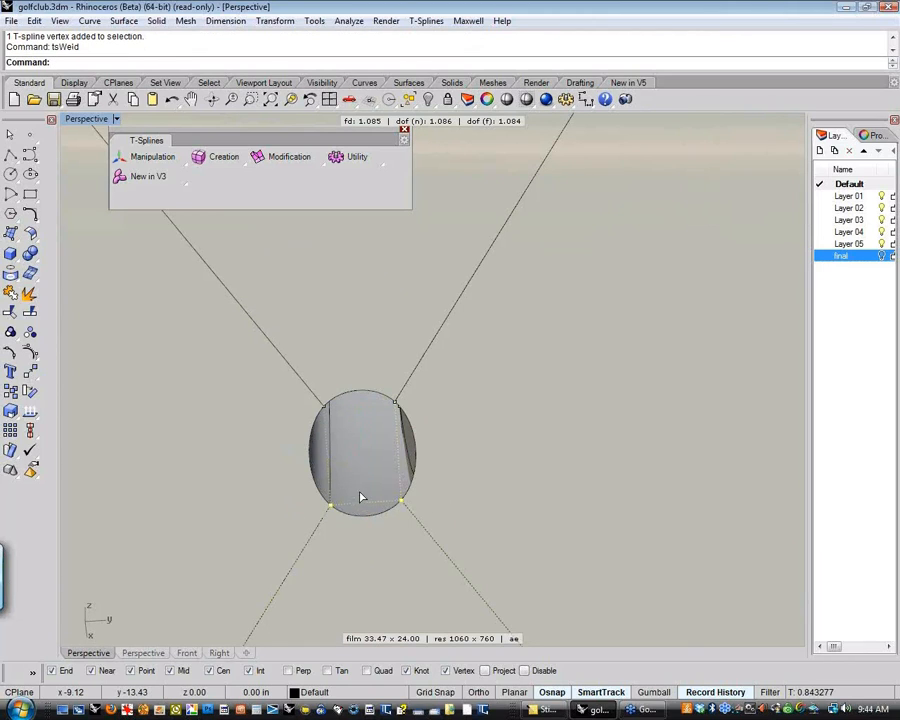
pyautogui.click(332, 405)
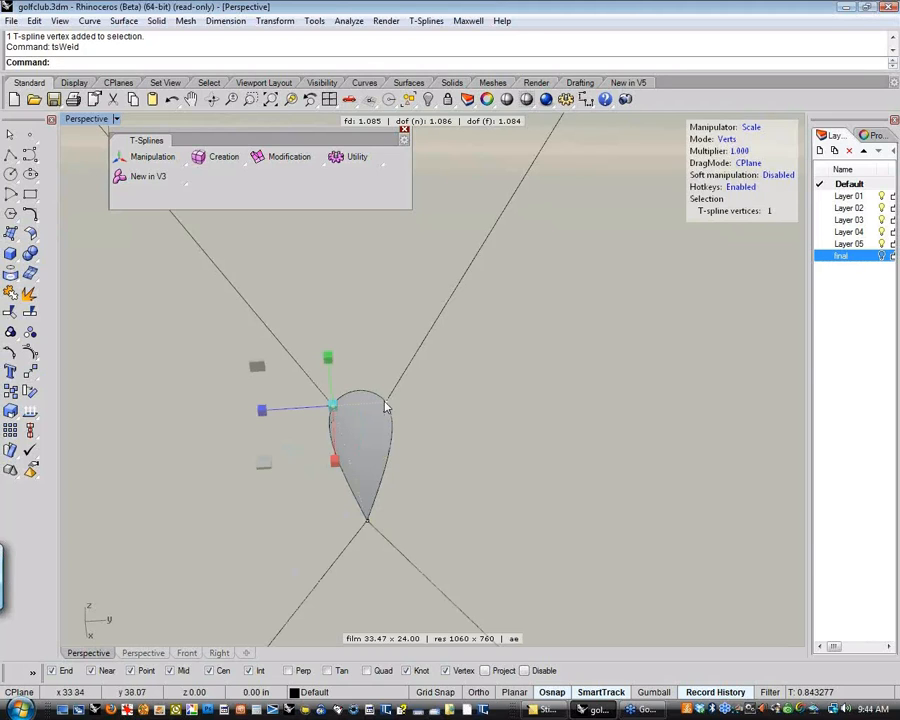
pyautogui.rightClick(406, 454)
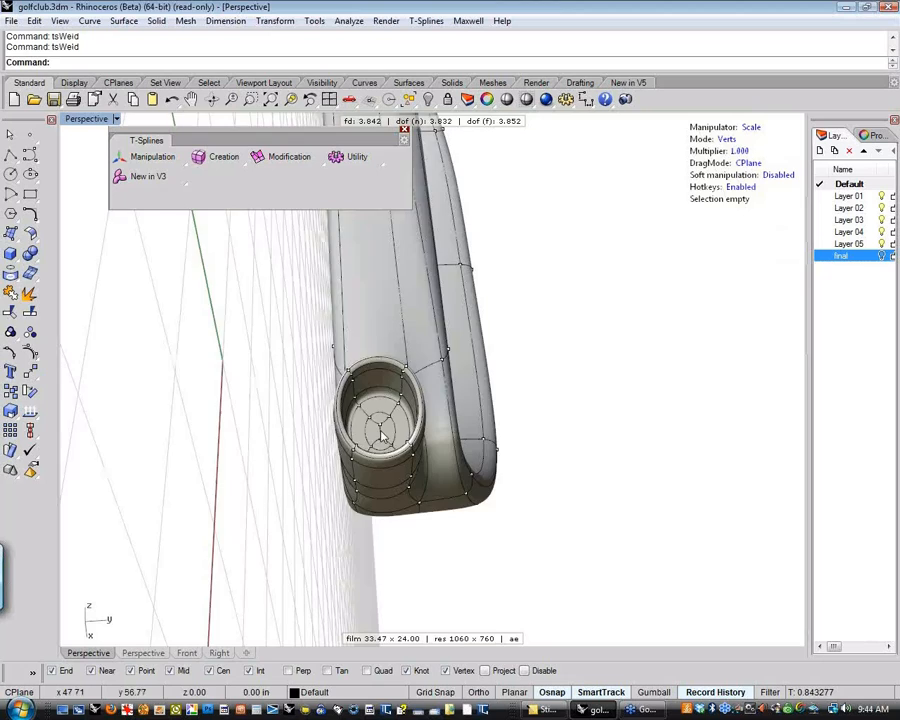
# Weld the two remaining centre vertices of the socket floor into a single vertex with tsWeld
pyautogui.scroll(12, 380, 434)
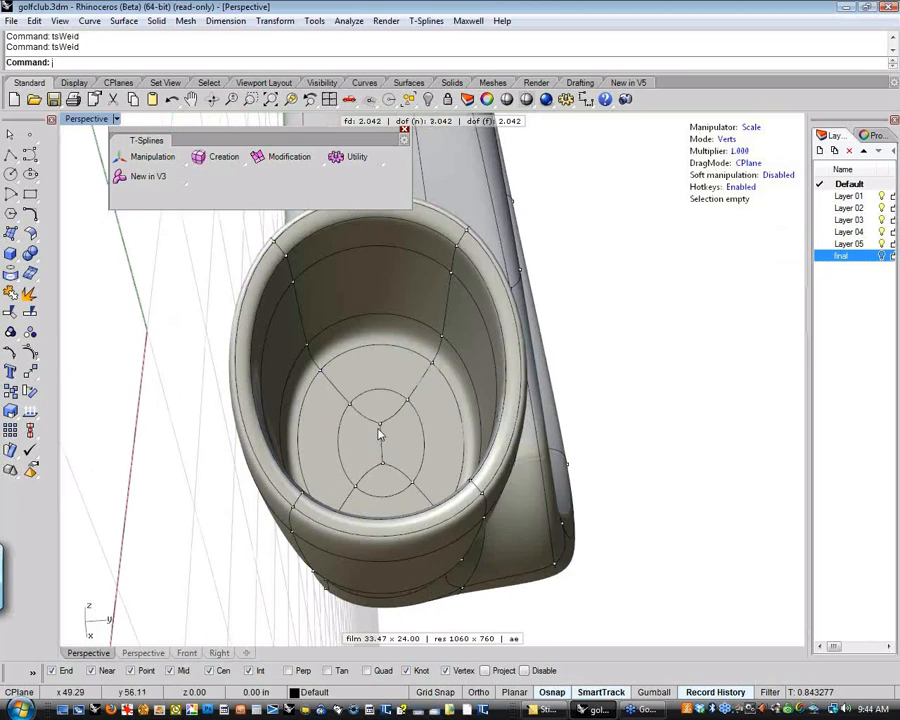
pyautogui.click(378, 396)
pyautogui.scroll(5, 331, 331)
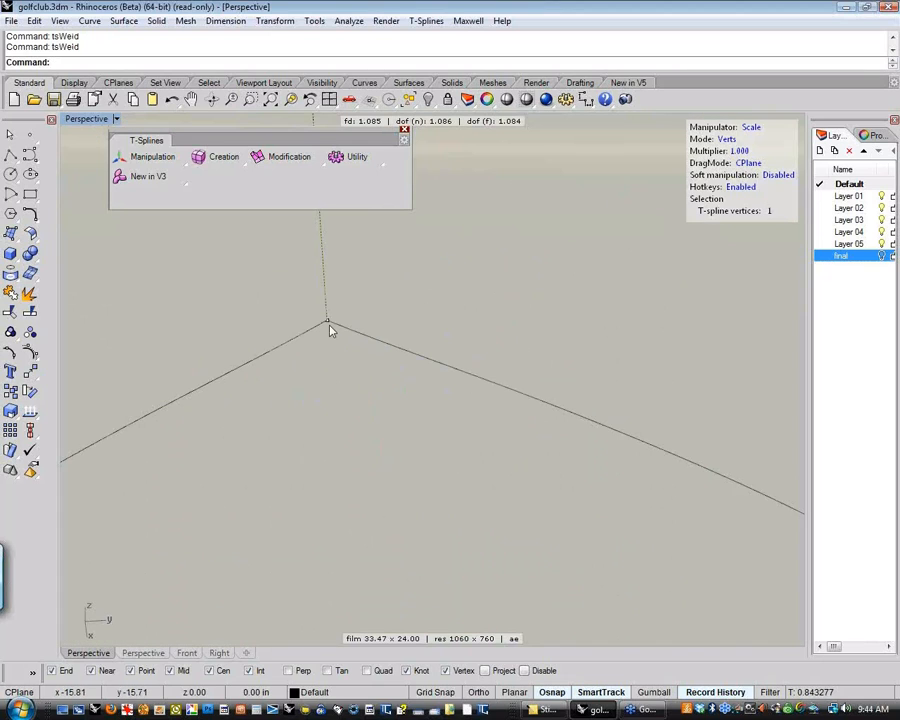
pyautogui.scroll(-8, 354, 366)
pyautogui.rightClick(366, 382)
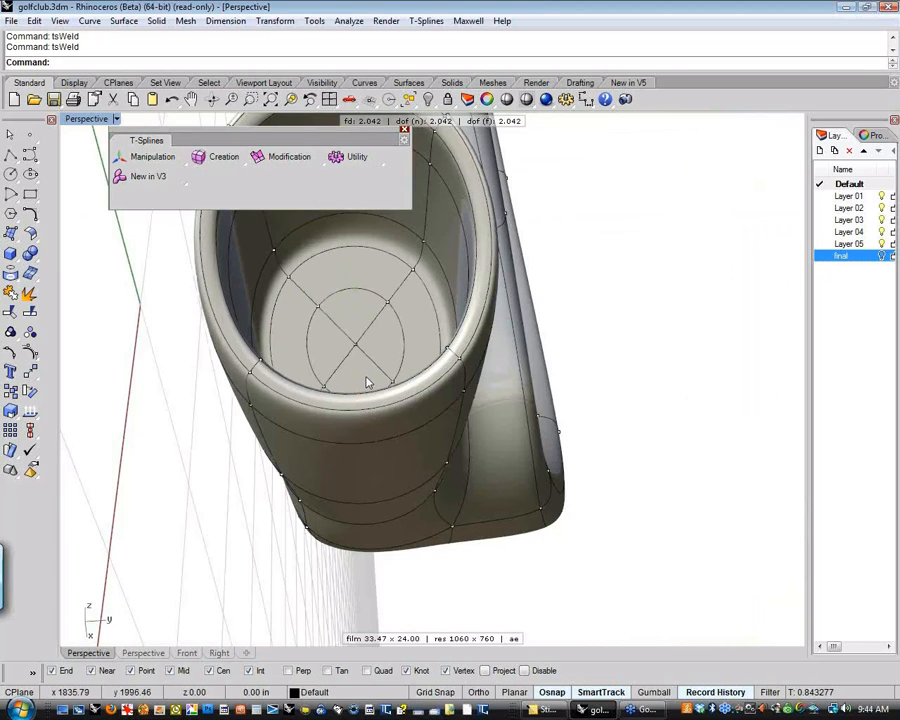
# Examine the hollow shaft neck and its transition into the back of the club head
pyautogui.scroll(-2, 366, 382)
pyautogui.scroll(-3, 366, 382)
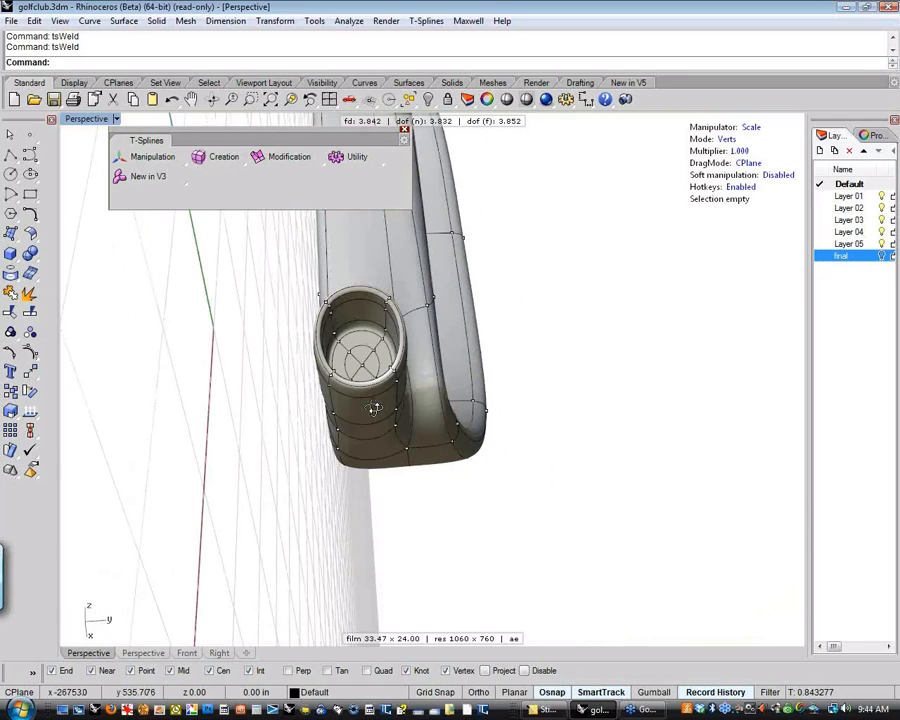
pyautogui.moveTo(366, 382); pyautogui.dragTo(466, 372, button='right')
pyautogui.scroll(5, 500, 350)
pyautogui.scroll(-6, 543, 310)
pyautogui.moveTo(527, 322); pyautogui.dragTo(345, 398, button='right')
pyautogui.scroll(5, 530, 395)
pyautogui.scroll(-4, 396, 416)
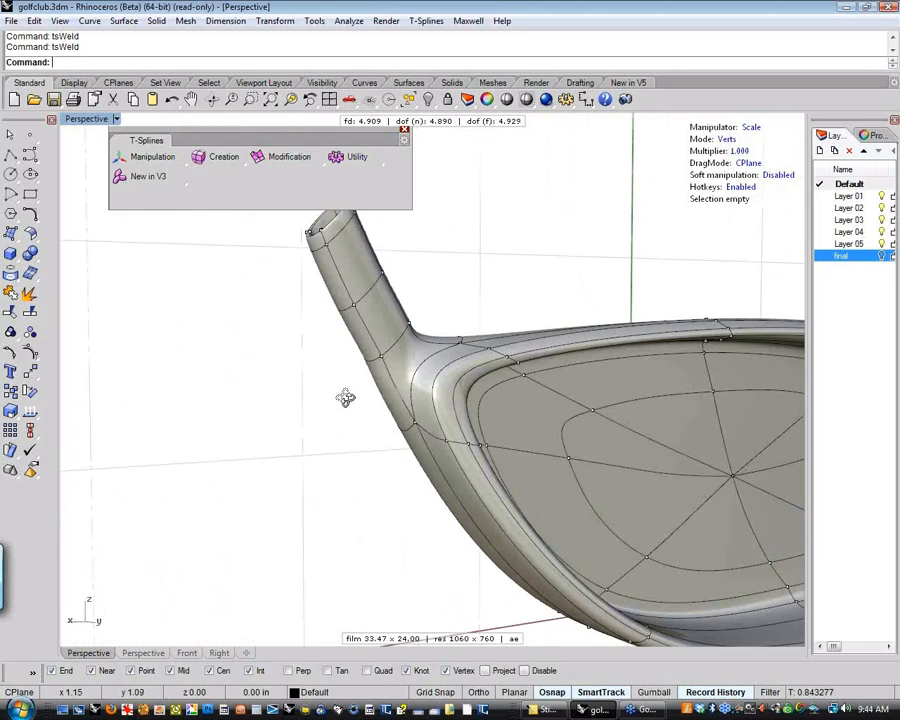
# Switch to face editing mode and select the rim loop and the adjacent ring of faces around the club's striking face
pyautogui.scroll(-6, 300, 292)
pyautogui.moveTo(300, 292); pyautogui.dragTo(538, 430, button='right')
pyautogui.scroll(6, 425, 408)
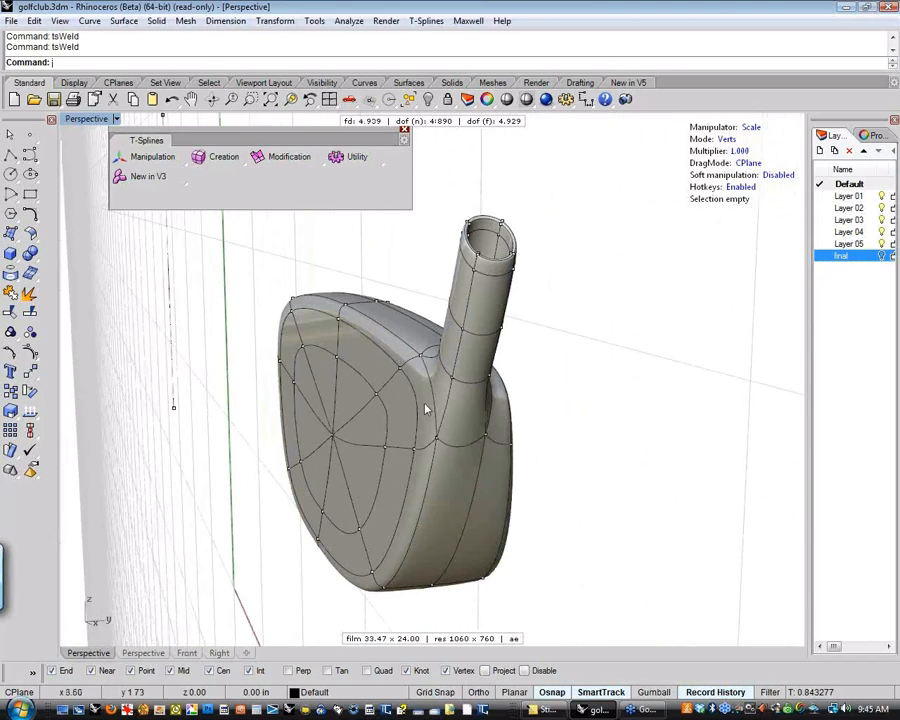
pyautogui.moveTo(425, 408); pyautogui.dragTo(482, 428, button='right')
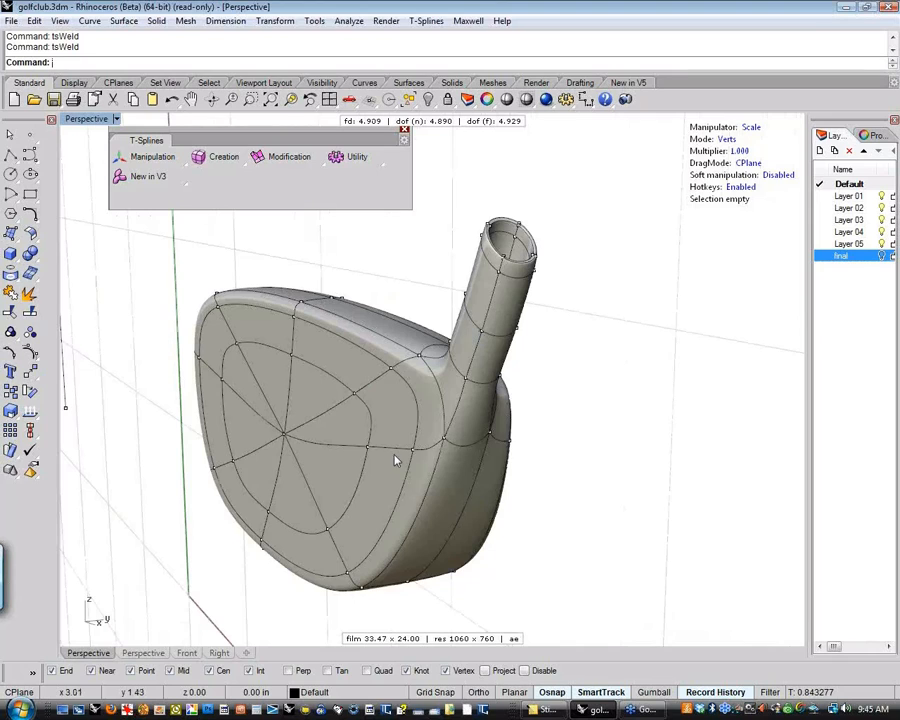
pyautogui.moveTo(396, 460); pyautogui.dragTo(458, 452, button='right')
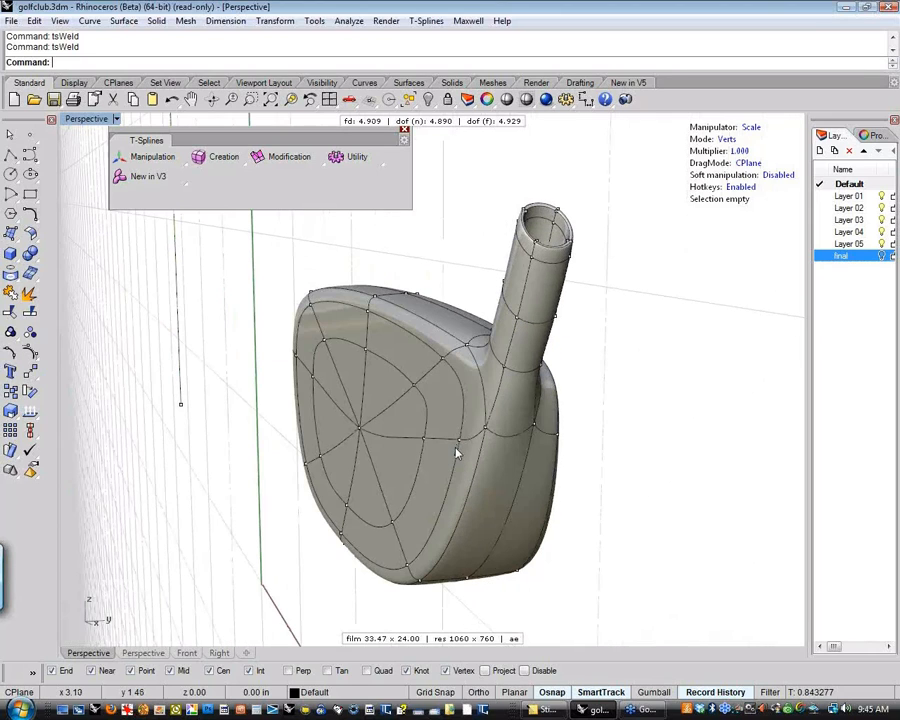
pyautogui.press('d')
pyautogui.click(473, 420)
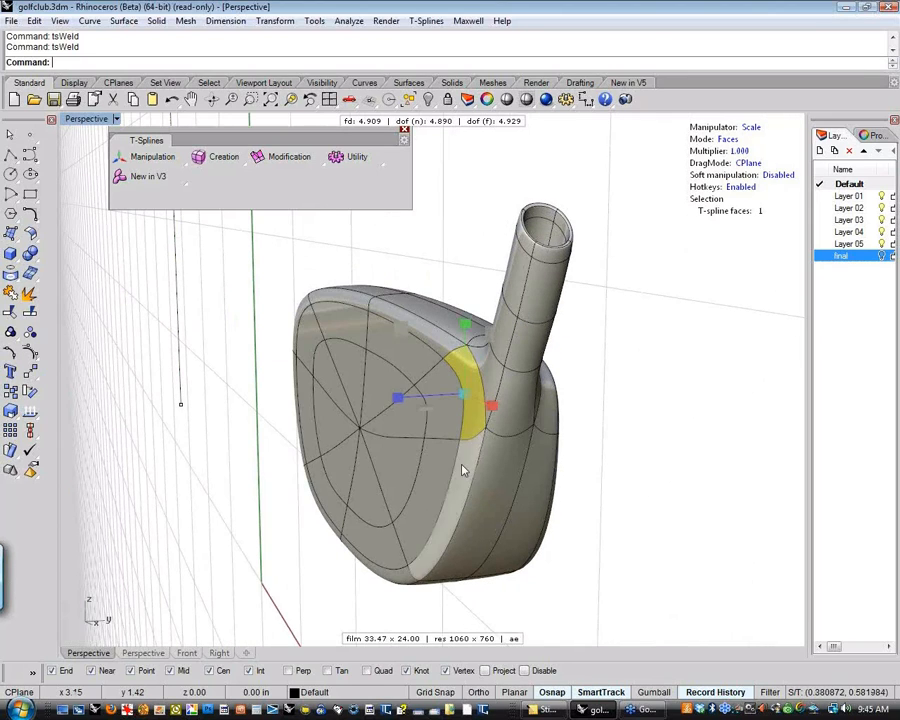
pyautogui.keyDown('shift'); pyautogui.doubleClick(462, 468); pyautogui.keyUp('shift')
pyautogui.keyDown('shift'); pyautogui.click(438, 412); pyautogui.keyUp('shift')
pyautogui.keyDown('shift'); pyautogui.click(434, 475); pyautogui.keyUp('shift')
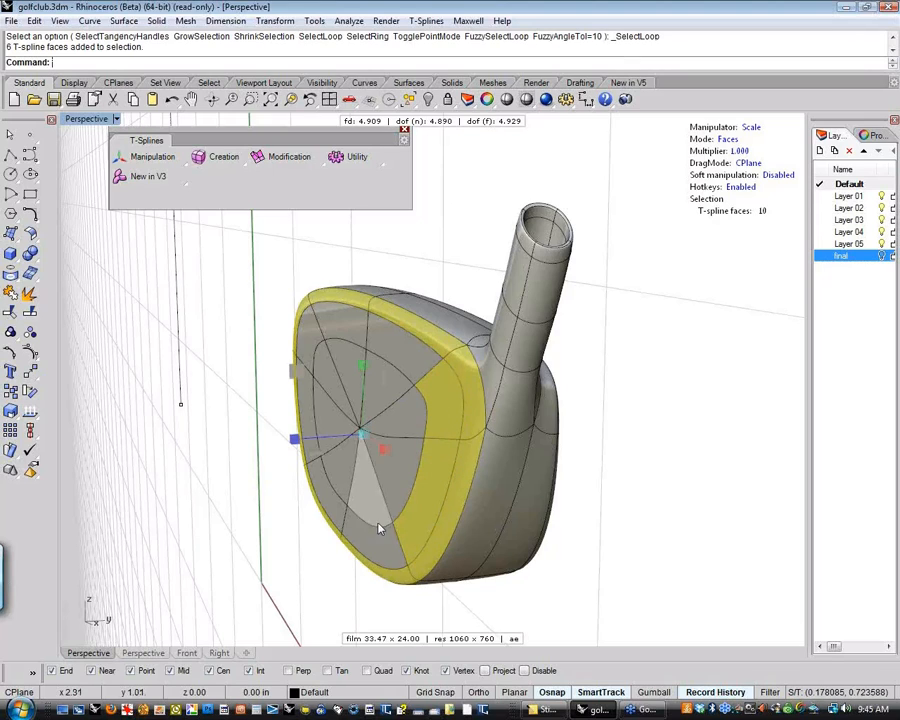
pyautogui.keyDown('shift'); pyautogui.click(373, 537); pyautogui.keyUp('shift')
pyautogui.keyDown('shift'); pyautogui.click(328, 498); pyautogui.keyUp('shift')
pyautogui.keyDown('shift'); pyautogui.click(304, 415); pyautogui.keyUp('shift')
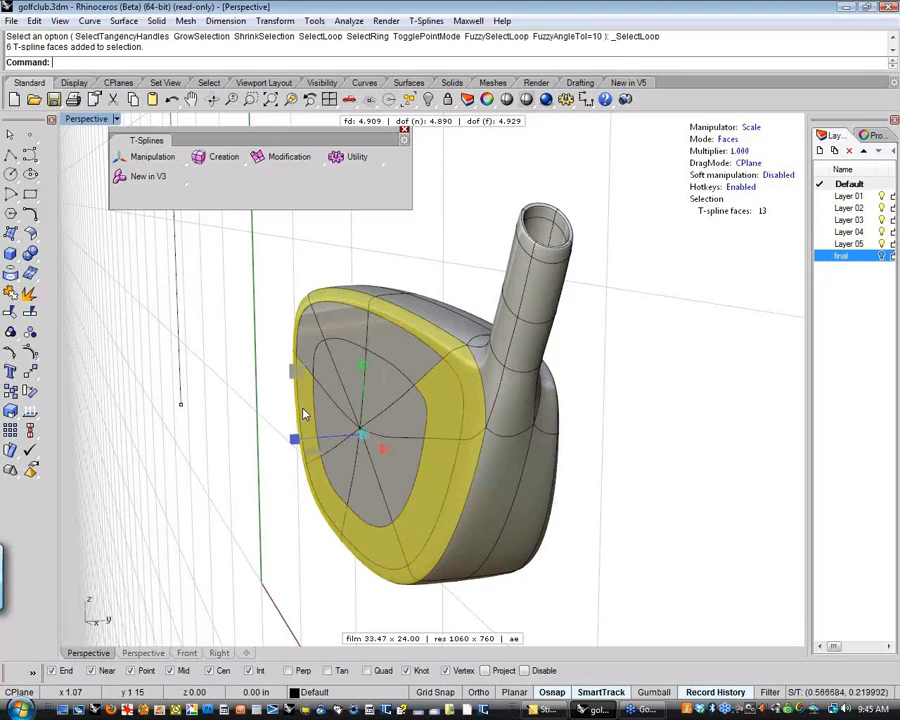
pyautogui.keyDown('shift'); pyautogui.click(312, 338); pyautogui.keyUp('shift')
pyautogui.keyDown('shift'); pyautogui.click(402, 341); pyautogui.keyUp('shift')
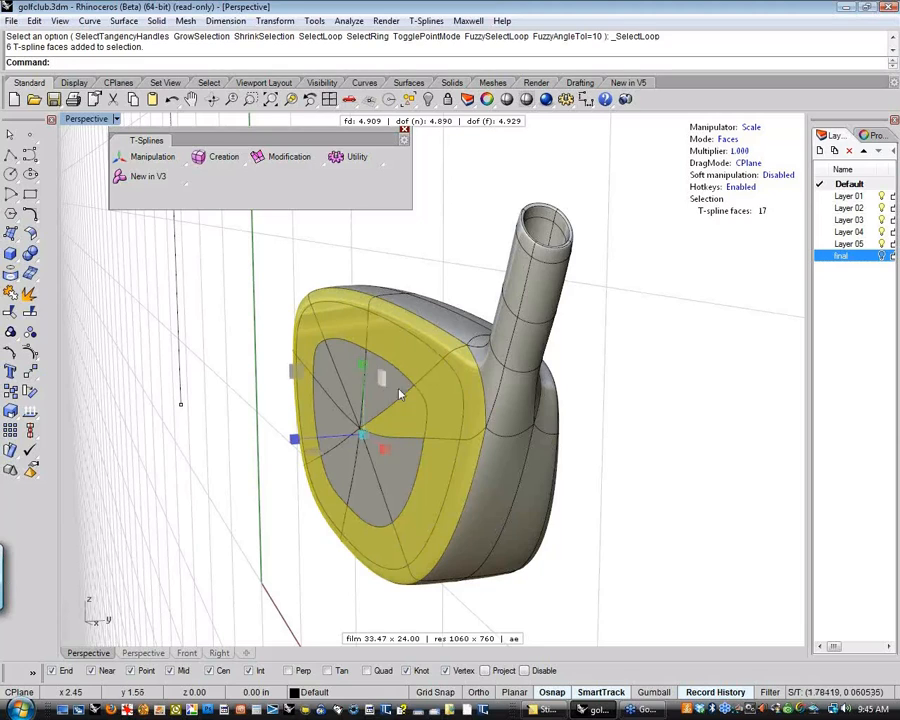
# Add the remaining triangular faces around the striking face's centre to the face selection
pyautogui.keyDown('shift'); pyautogui.click(397, 390); pyautogui.keyUp('shift')
pyautogui.keyDown('shift'); pyautogui.click(338, 373); pyautogui.keyUp('shift')
pyautogui.keyDown('shift'); pyautogui.click(331, 408); pyautogui.keyUp('shift')
pyautogui.keyDown('shift'); pyautogui.click(342, 452); pyautogui.keyUp('shift')
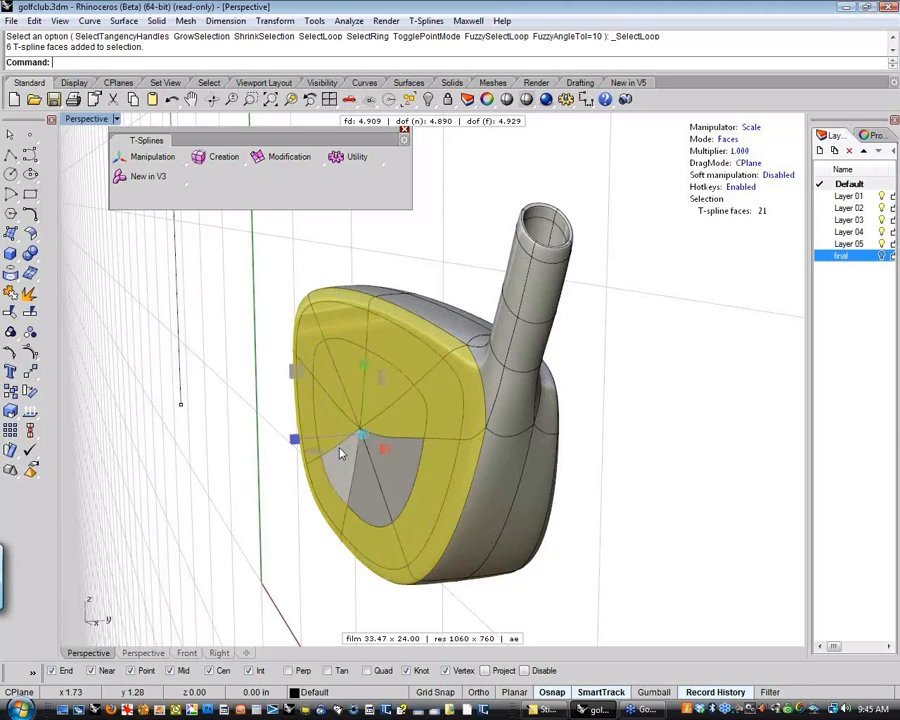
pyautogui.keyDown('shift'); pyautogui.click(358, 482); pyautogui.keyUp('shift')
pyautogui.keyDown('shift'); pyautogui.click(396, 474); pyautogui.keyUp('shift')
pyautogui.keyDown('shift'); pyautogui.click(423, 478); pyautogui.keyUp('shift')
pyautogui.moveTo(423, 478); pyautogui.dragTo(404, 476, button='right')
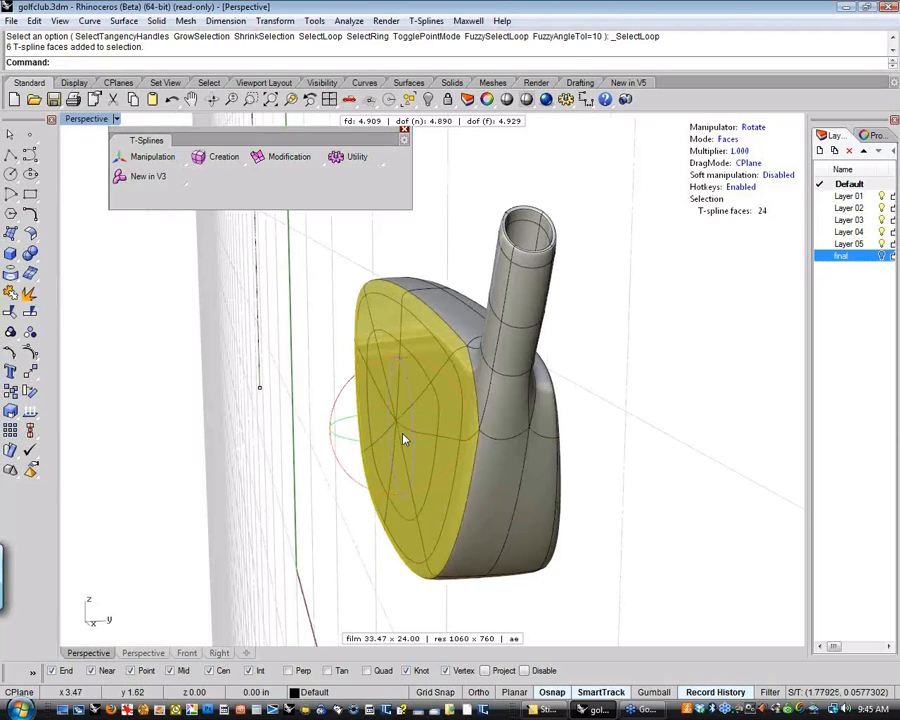
# Try rotating the selected striking-face faces about a pivot set near the head's top edge, and undo the rotation
pyautogui.press('Insert')
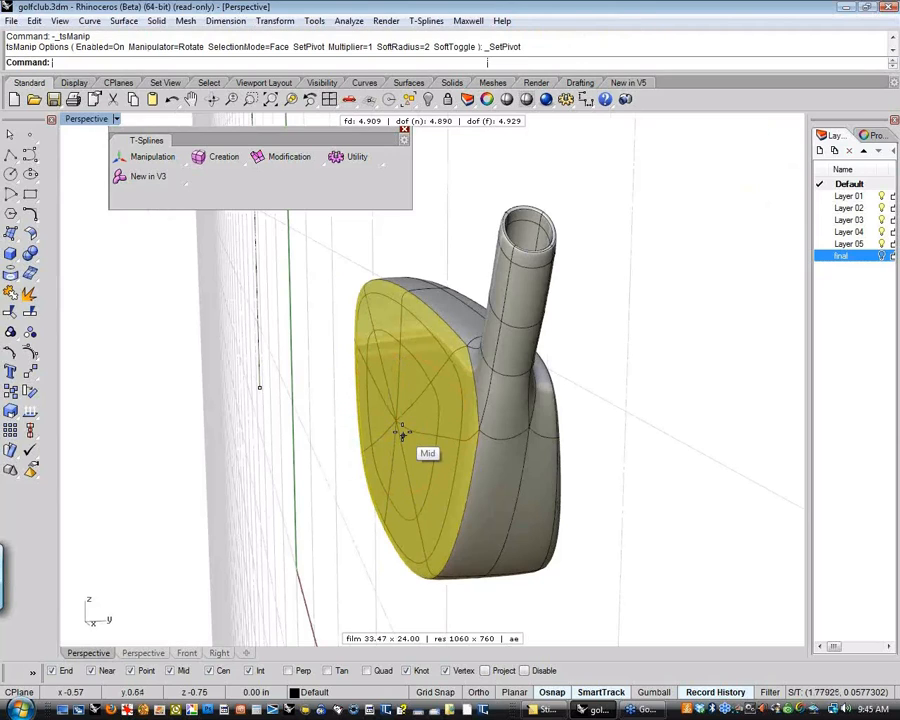
pyautogui.click(410, 248)
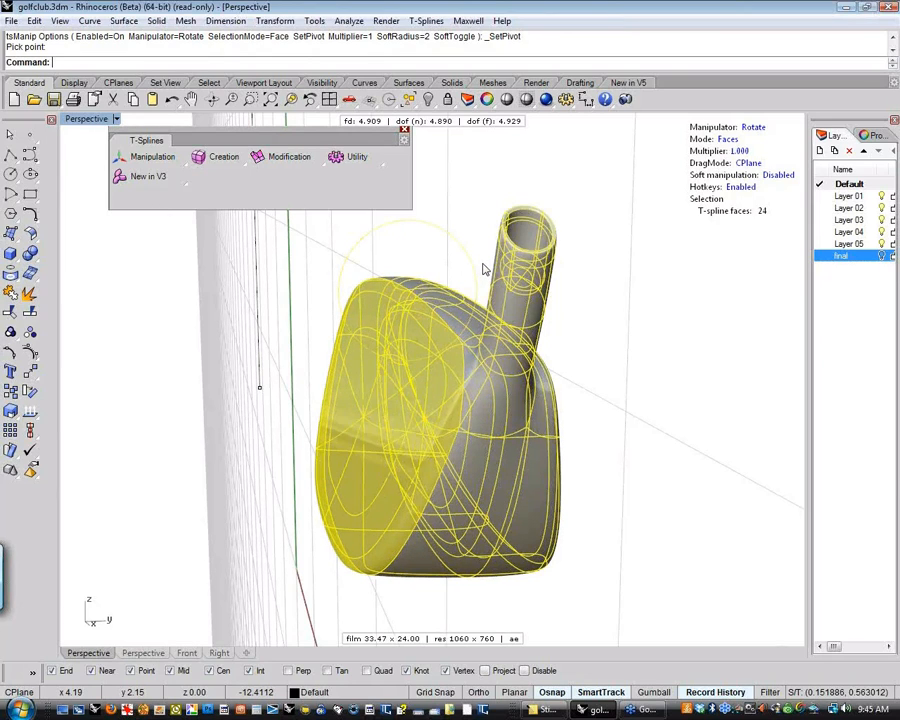
pyautogui.moveTo(483, 263); pyautogui.dragTo(484, 268)
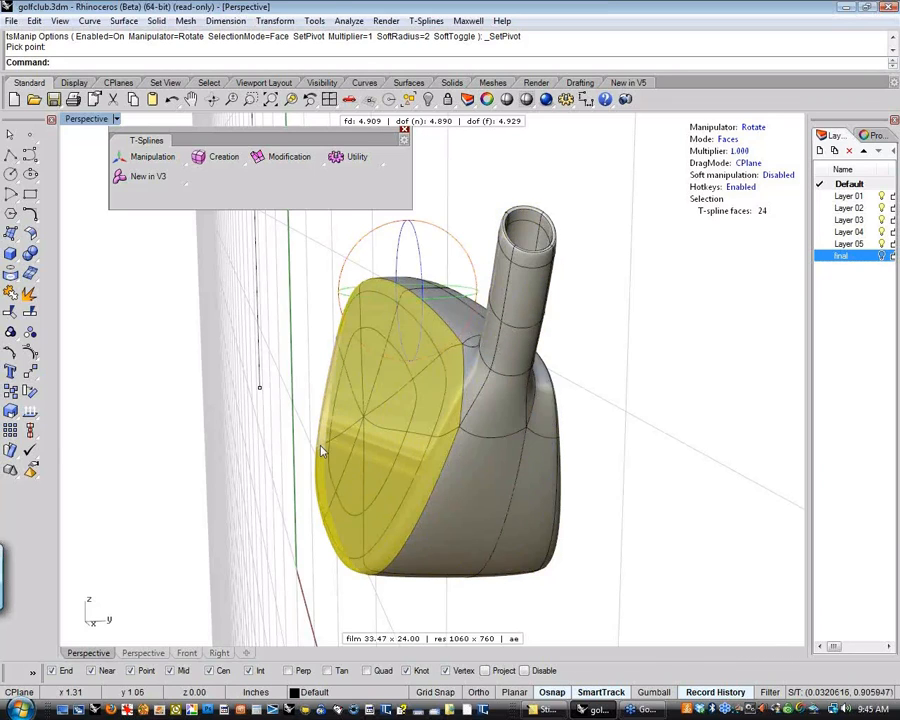
pyautogui.moveTo(321, 446); pyautogui.dragTo(368, 498, button='right')
pyautogui.press('Escape')
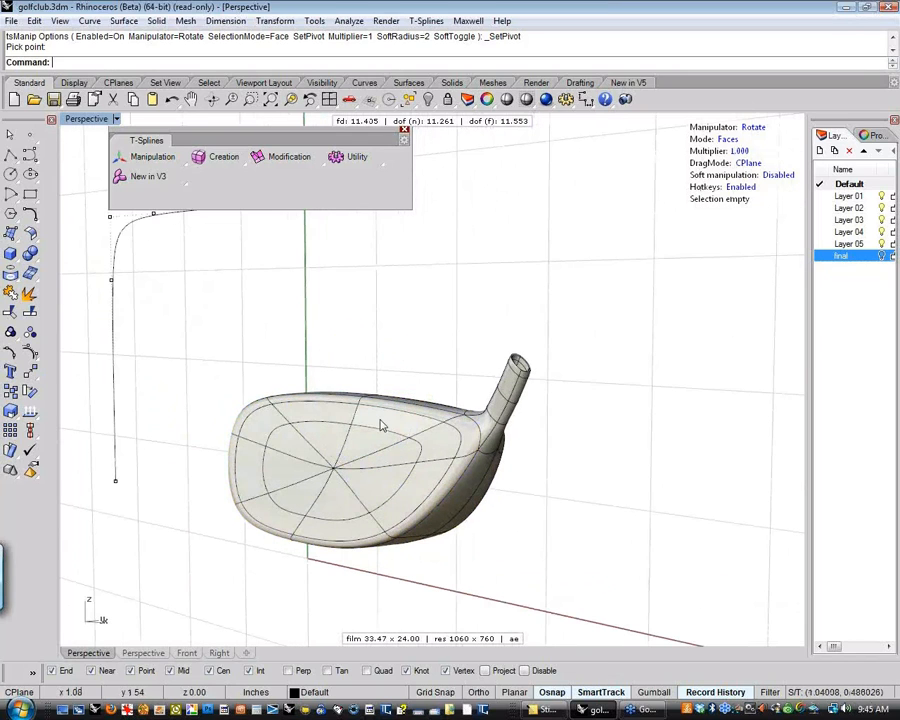
pyautogui.keyDown('shift'); pyautogui.moveTo(382, 419); pyautogui.dragTo(398, 400, button='right'); pyautogui.keyUp('shift')
pyautogui.hotkey('ctrl', 'z')
# Delete the eight triangular faces that meet at the centre of the striking face
pyautogui.click(335, 378)
pyautogui.moveTo(335, 380); pyautogui.dragTo(635, 364, button='right')
pyautogui.scroll(4, 420, 450)
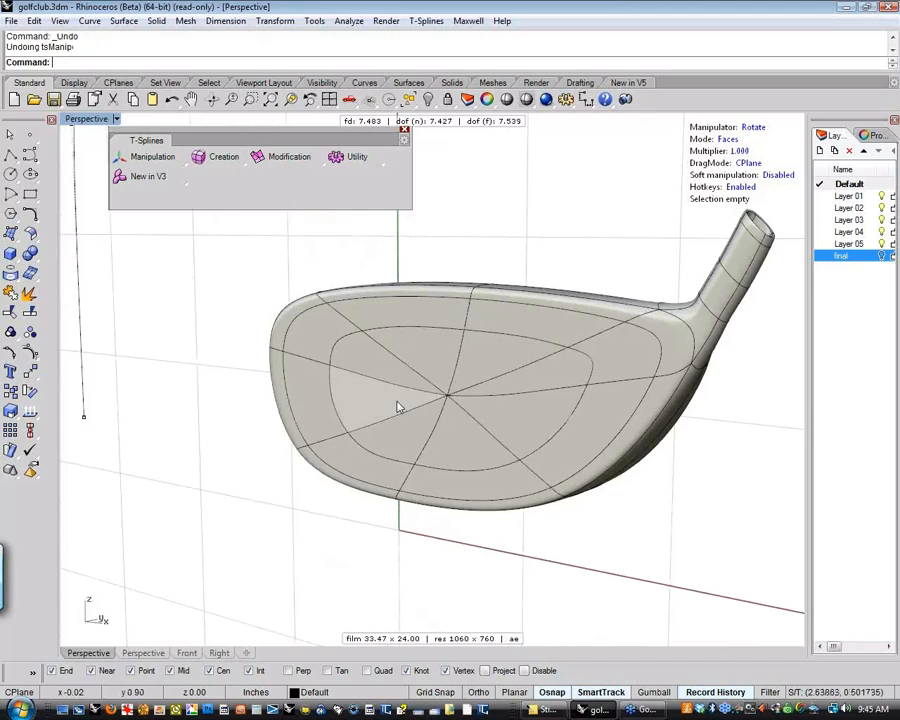
pyautogui.moveTo(492, 412)
pyautogui.mouseDown(button='right')
pyautogui.moveTo(476, 426)
pyautogui.moveTo(484, 406)
pyautogui.mouseUp(button='right')
pyautogui.scroll(2, 494, 386)
pyautogui.scroll(2, 493, 386)
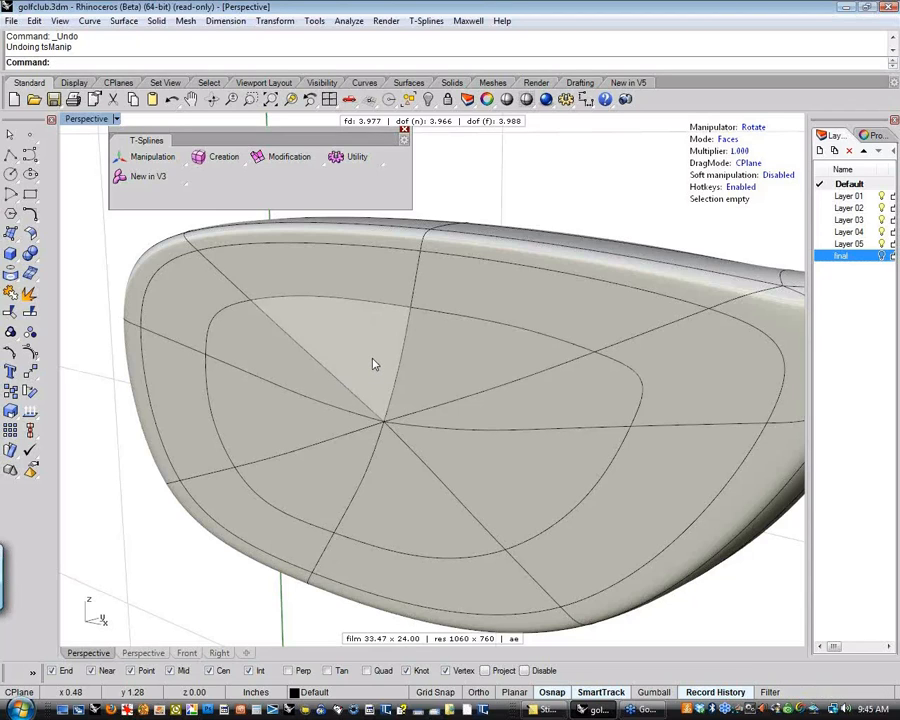
pyautogui.click(381, 361)
pyautogui.keyDown('shift'); pyautogui.click(445, 371); pyautogui.keyUp('shift')
pyautogui.keyDown('shift'); pyautogui.click(513, 401); pyautogui.keyUp('shift')
pyautogui.keyDown('shift'); pyautogui.click(470, 462); pyautogui.keyUp('shift')
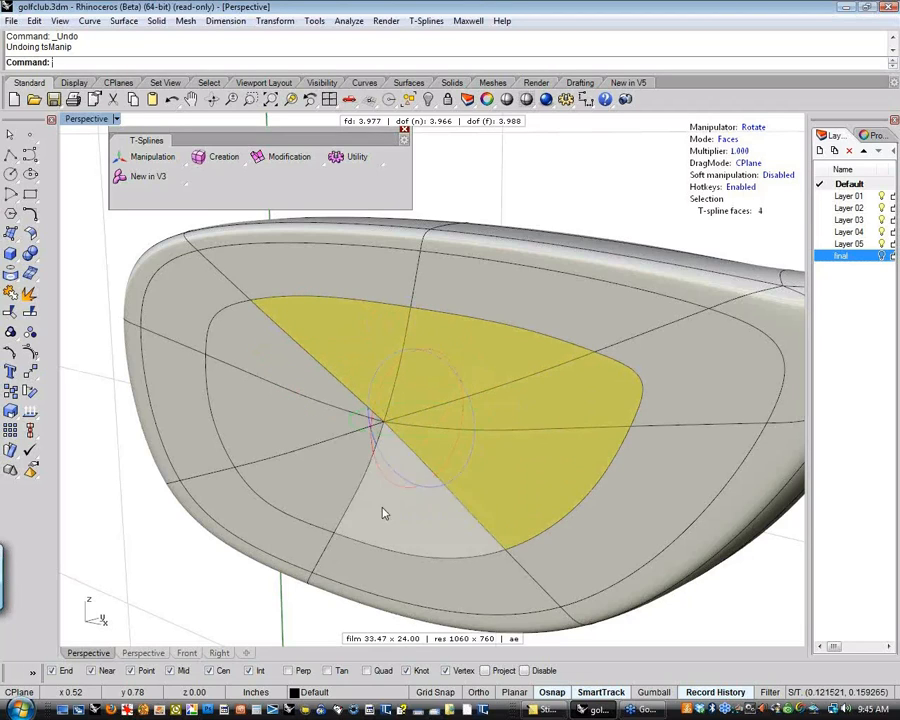
pyautogui.keyDown('shift'); pyautogui.click(382, 508); pyautogui.keyUp('shift')
pyautogui.keyDown('shift'); pyautogui.click(297, 480); pyautogui.keyUp('shift')
pyautogui.keyDown('shift'); pyautogui.click(261, 422); pyautogui.keyUp('shift')
pyautogui.keyDown('shift'); pyautogui.click(253, 372); pyautogui.keyUp('shift')
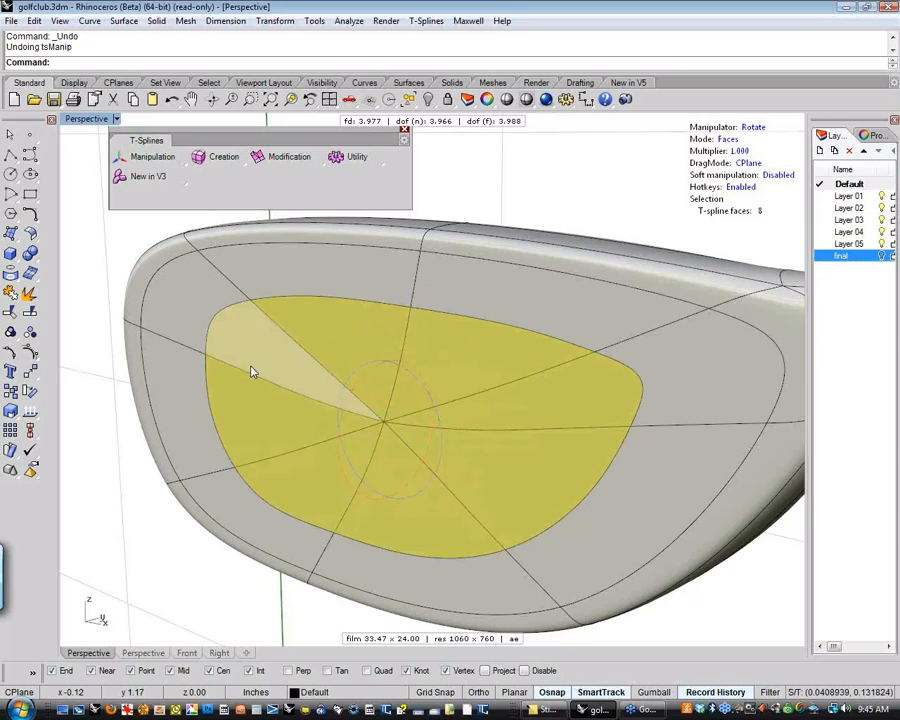
pyautogui.press('Delete')
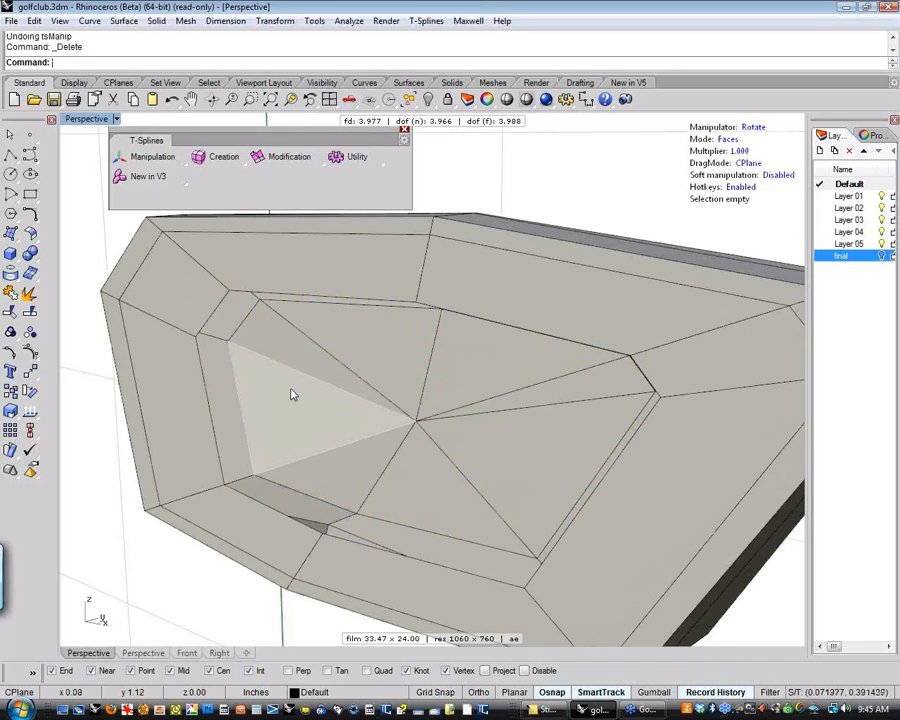
pyautogui.scroll(-6, 291, 395)
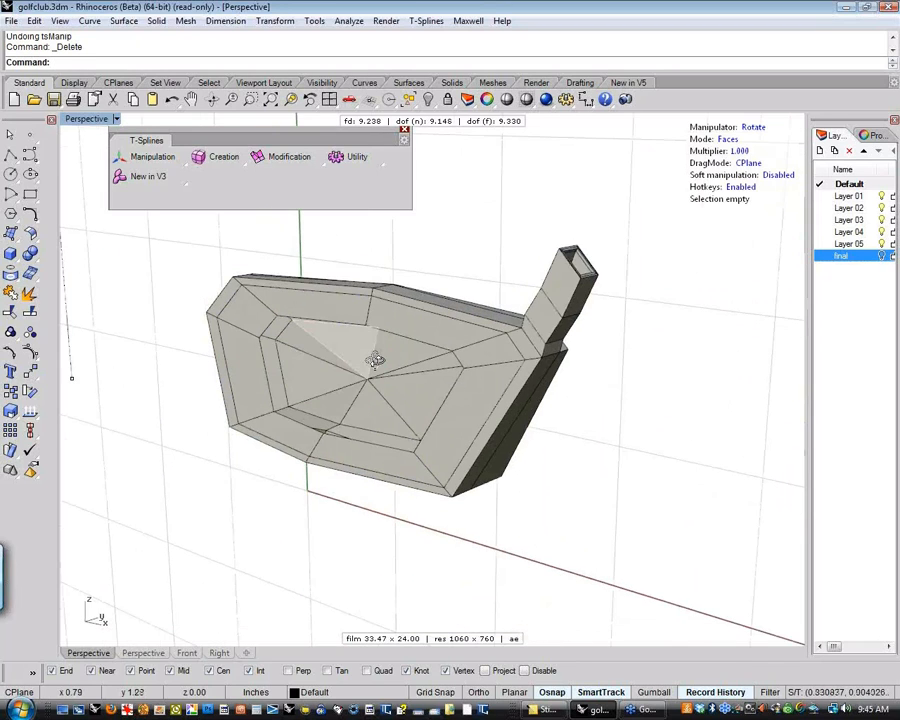
pyautogui.scroll(2, 372, 353)
pyautogui.moveTo(375, 360); pyautogui.dragTo(340, 361, button='right')
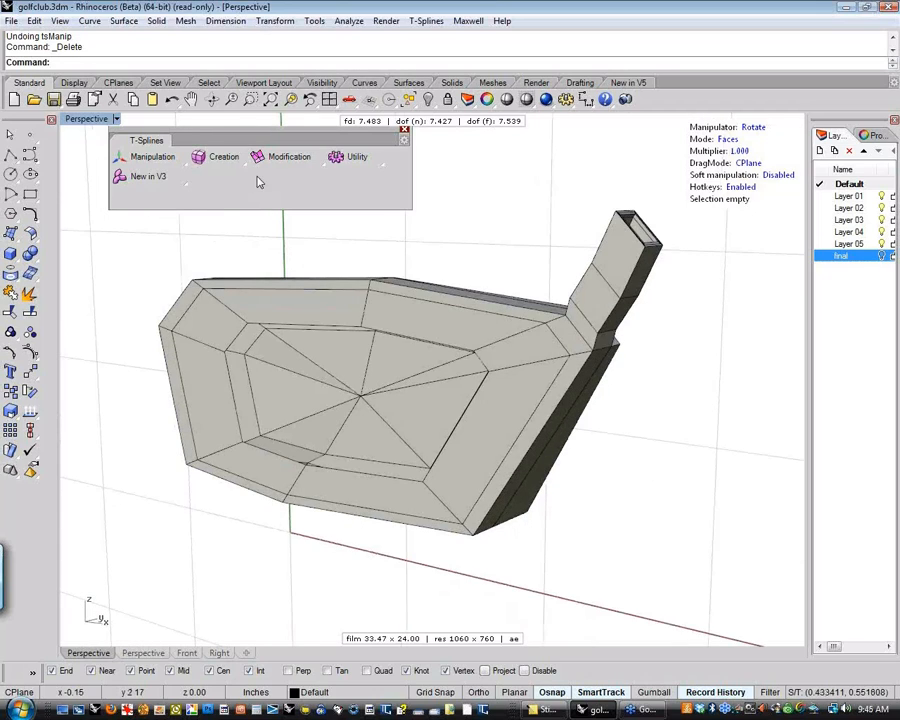
pyautogui.click(325, 166)
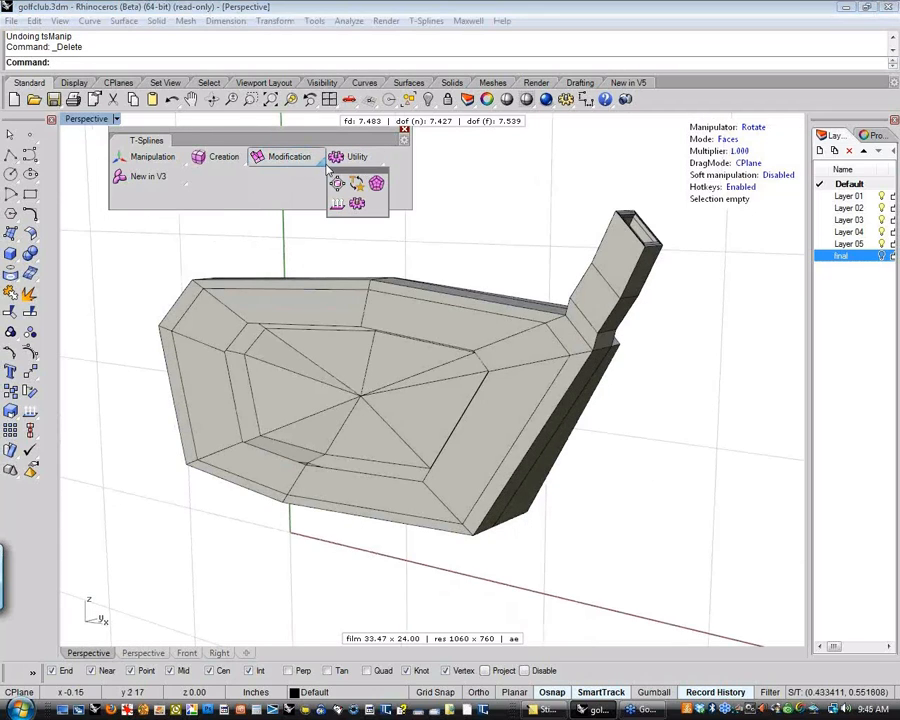
pyautogui.click(244, 166)
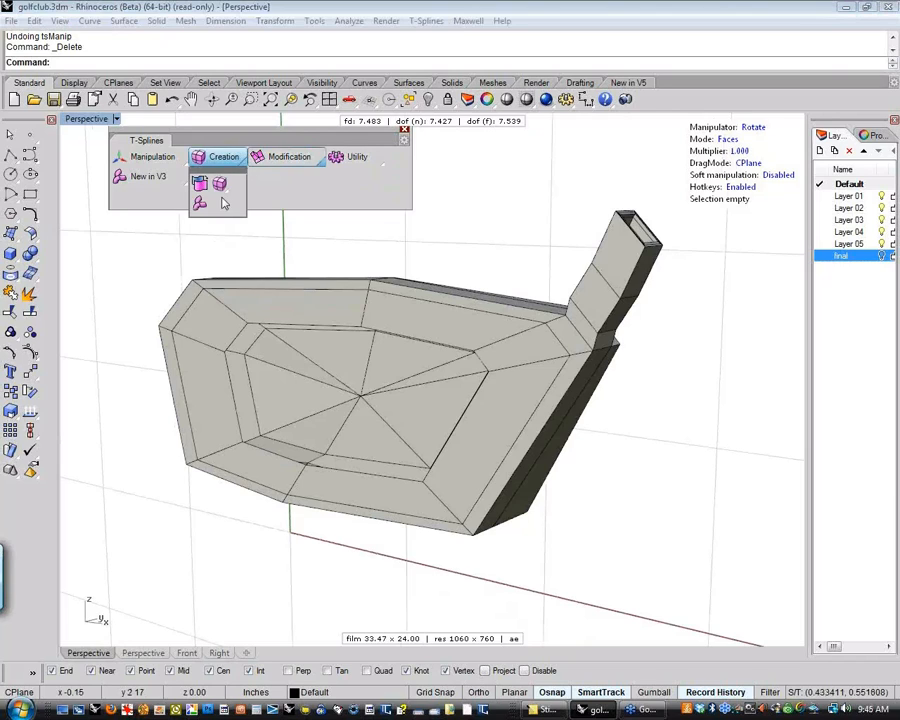
pyautogui.click(381, 166)
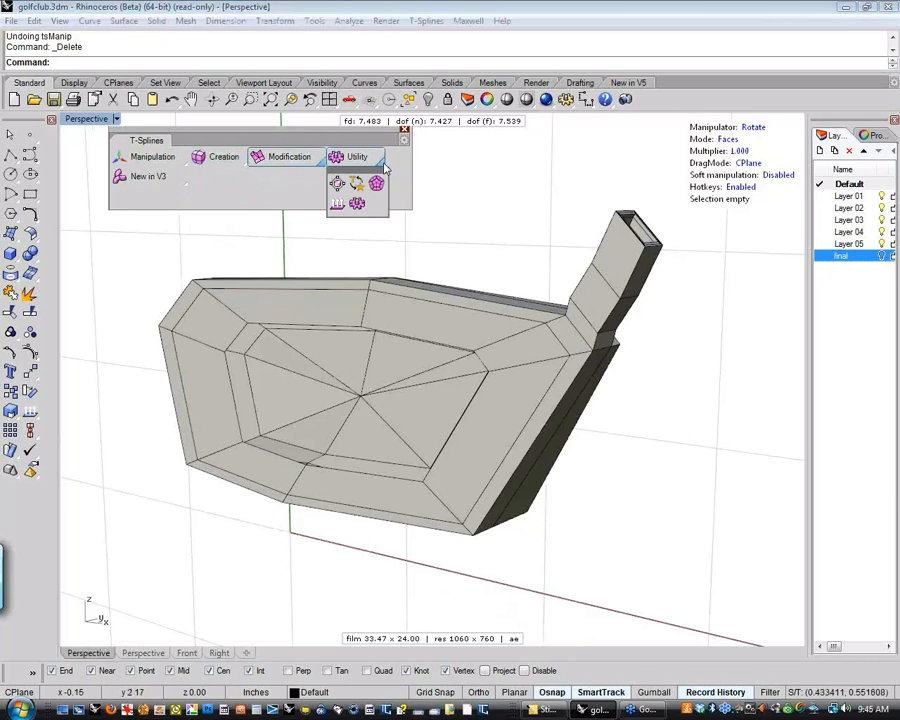
pyautogui.click(323, 166)
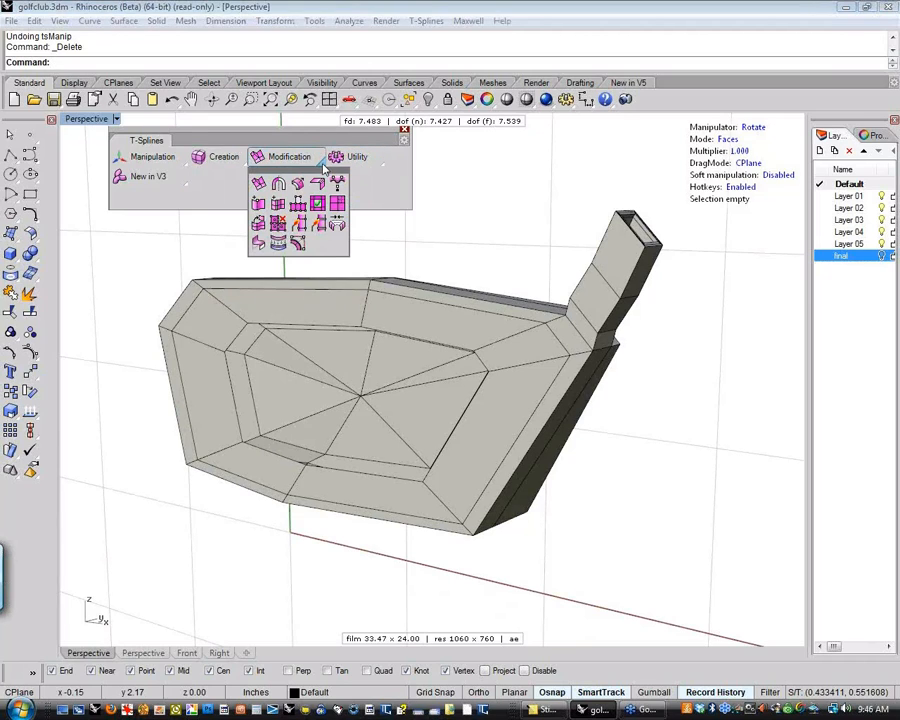
pyautogui.click(312, 186)
# Bridge the toe-side and heel-side edge chains of the striking-face opening with tsBridge, using 2 segments
pyautogui.click(323, 166)
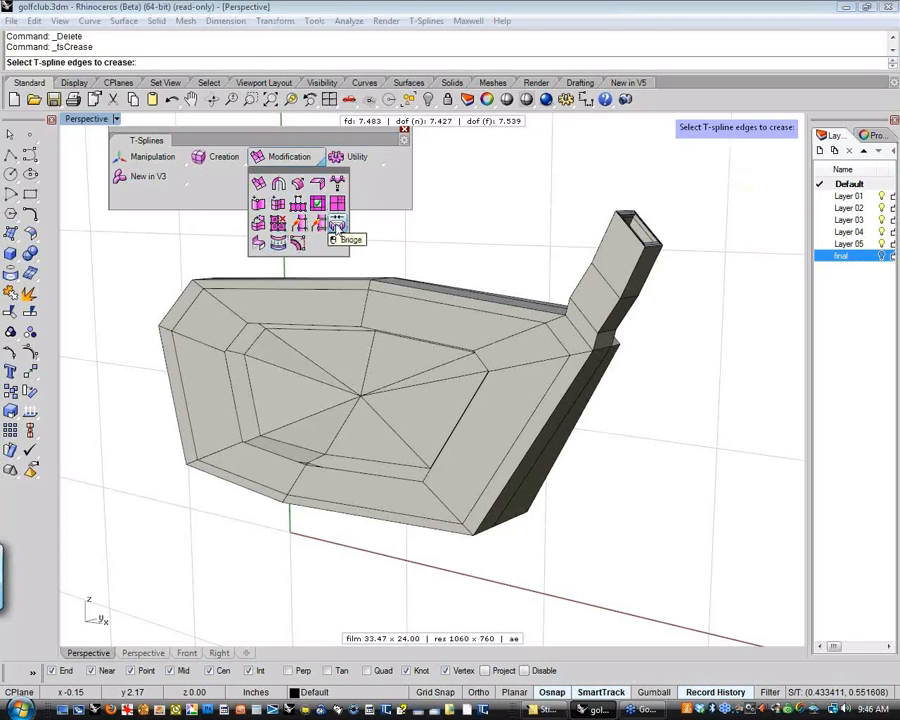
pyautogui.click(338, 230)
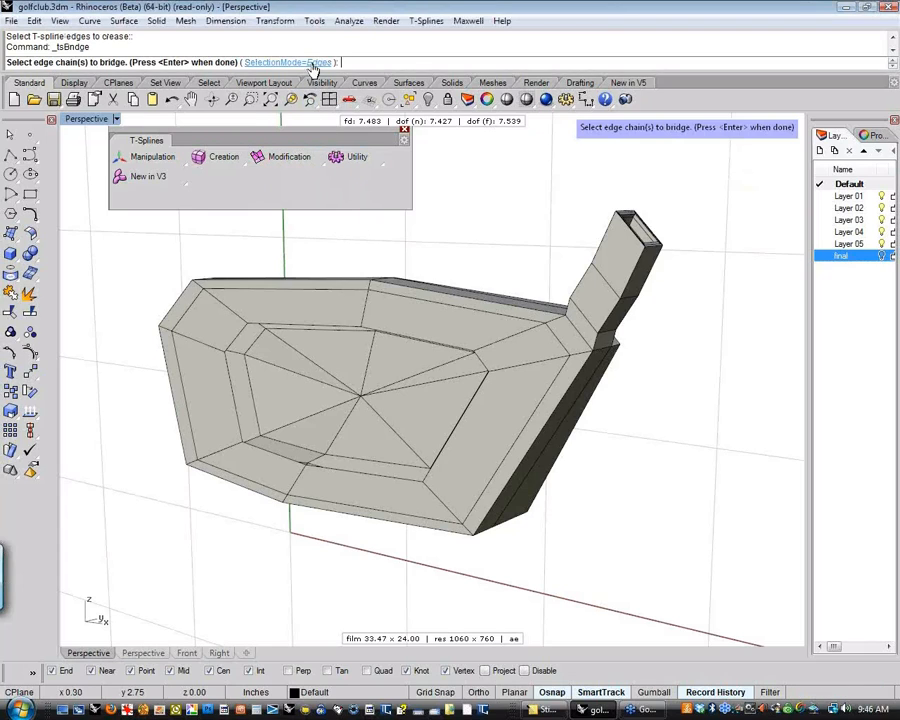
pyautogui.click(234, 378)
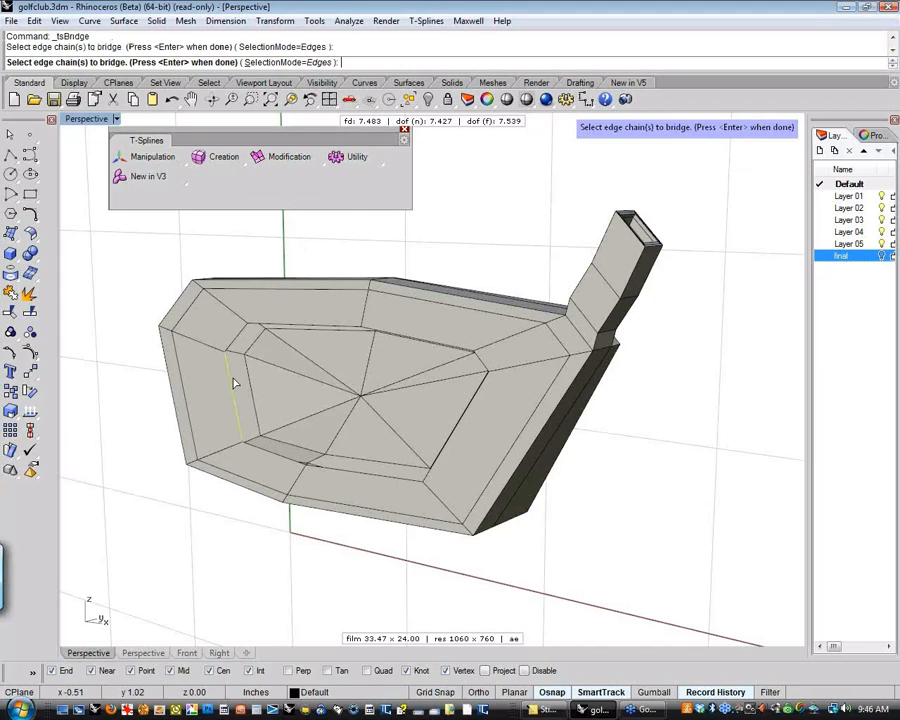
pyautogui.click(483, 363)
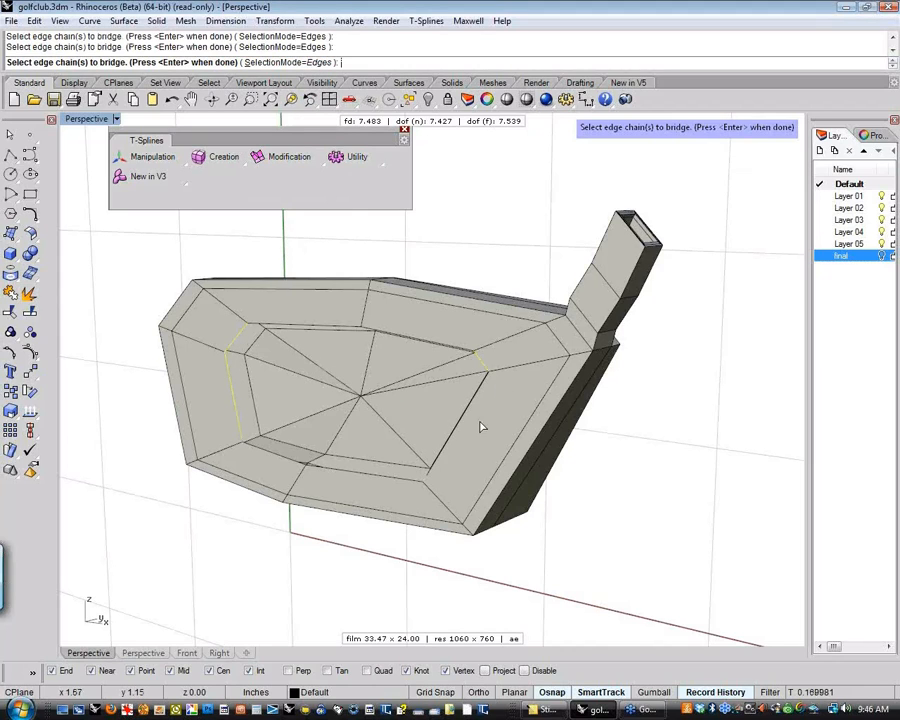
pyautogui.moveTo(481, 421); pyautogui.dragTo(488, 418, button='right')
pyautogui.moveTo(410, 416); pyautogui.dragTo(350, 396, button='right')
pyautogui.press('Return')
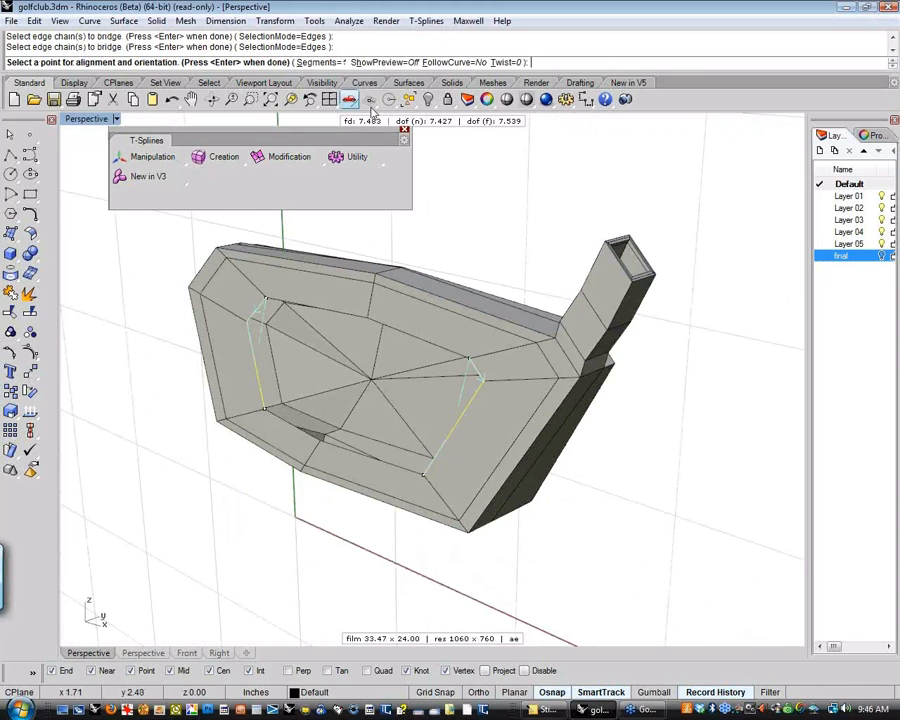
pyautogui.click(322, 63)
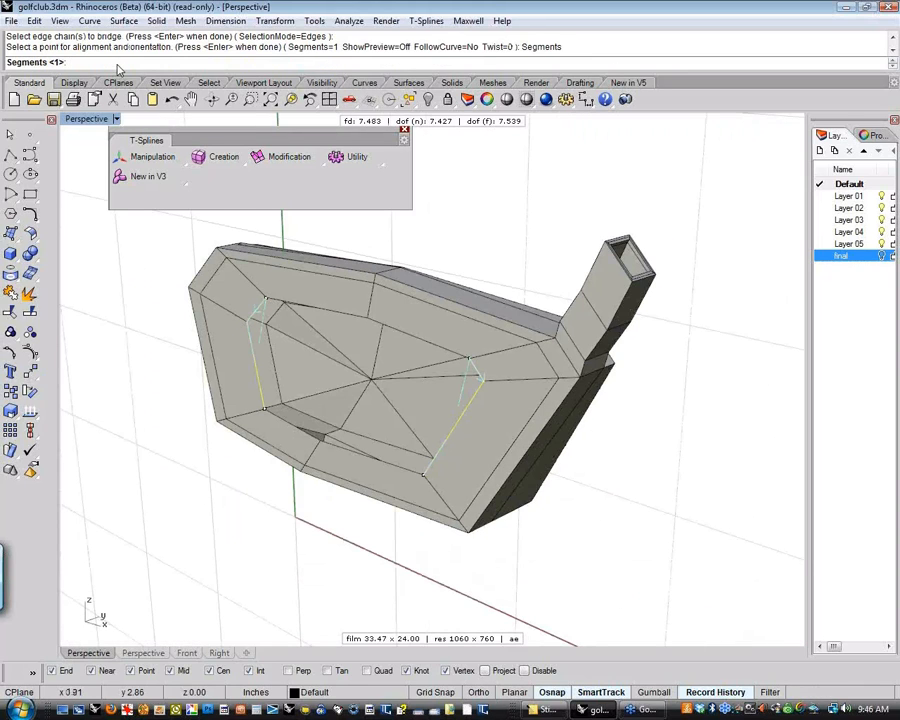
pyautogui.write('2')
pyautogui.press('Return')
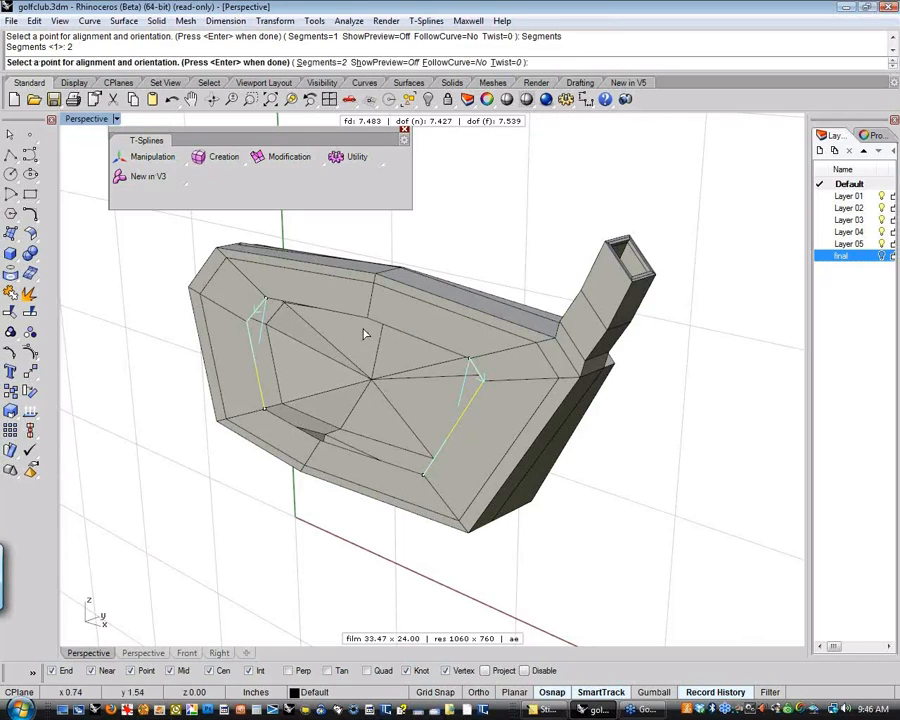
pyautogui.press('Return')
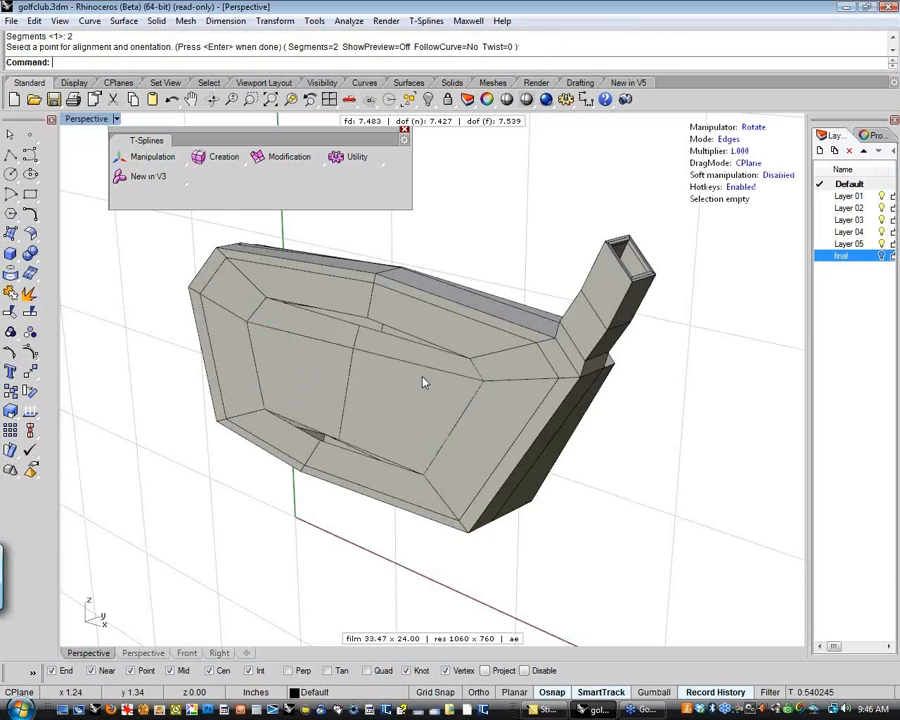
# Switch to vertex editing mode and weld the bridge's upper middle vertex to the opening's neighbouring edge vertex with tsWeld
pyautogui.moveTo(362, 419); pyautogui.dragTo(296, 366, button='right')
pyautogui.scroll(6, 364, 352)
pyautogui.scroll(4, 425, 342)
pyautogui.press('a')
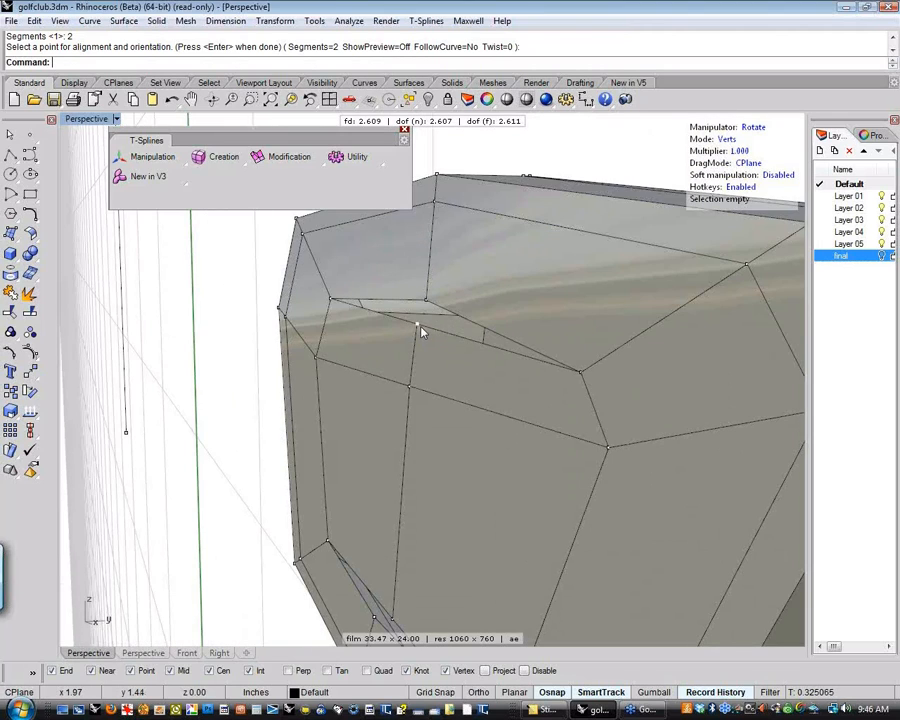
pyautogui.click(418, 325)
pyautogui.keyDown('shift'); pyautogui.click(426, 301); pyautogui.keyUp('shift')
pyautogui.press('w')
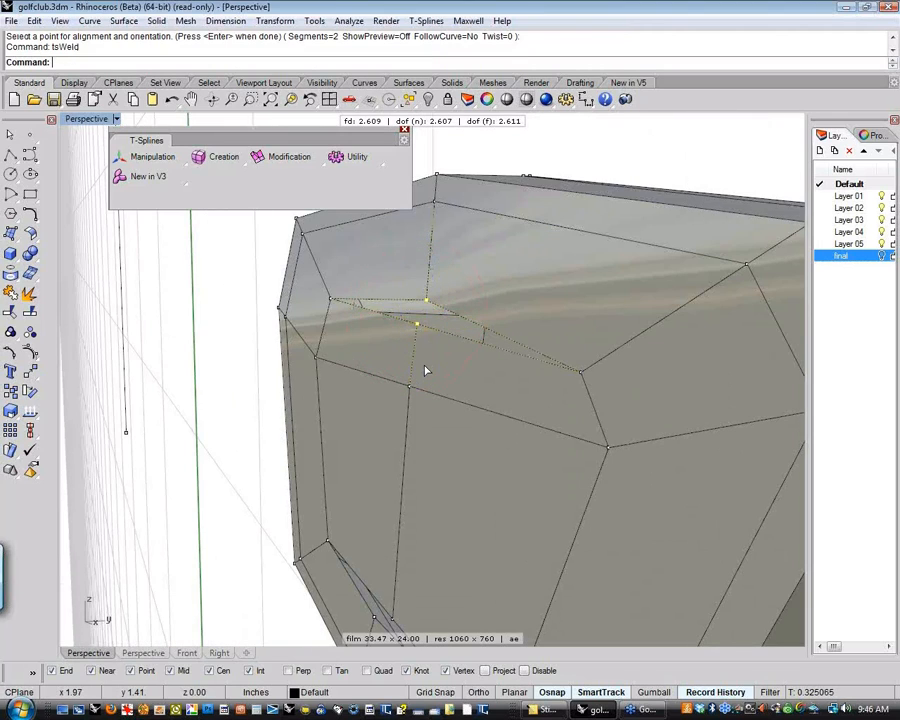
pyautogui.press('Return')
# Weld the bridge's lower middle vertex to the matching vertex on the opening's lower edge with tsWeld
pyautogui.scroll(-4, 415, 434)
pyautogui.moveTo(460, 432); pyautogui.dragTo(332, 481, button='right')
pyautogui.click(398, 488)
pyautogui.keyDown('shift'); pyautogui.click(390, 490); pyautogui.keyUp('shift')
pyautogui.rightClick(400, 488)
pyautogui.scroll(-4, 361, 474)
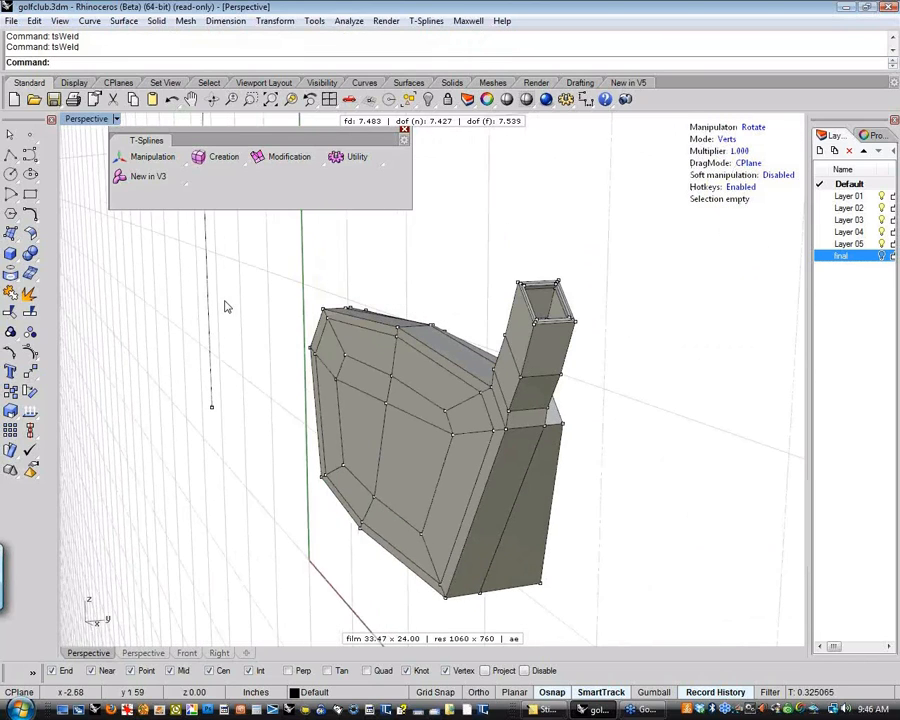
# Toggle the golf club head from box display to smooth display
pyautogui.click(184, 166)
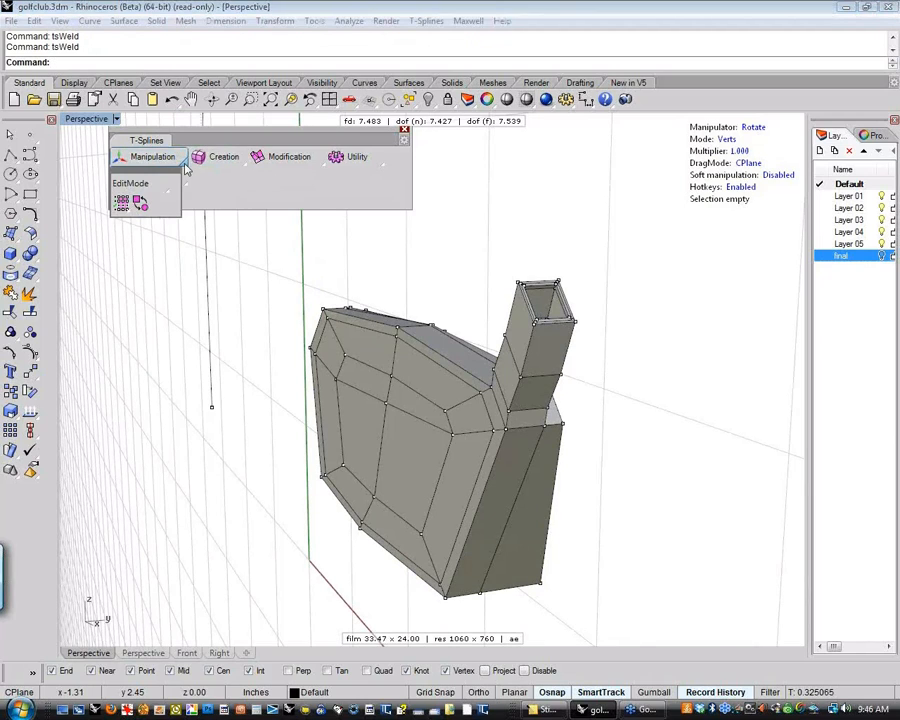
pyautogui.click(141, 204)
pyautogui.click(320, 392)
pyautogui.rightClick(270, 428)
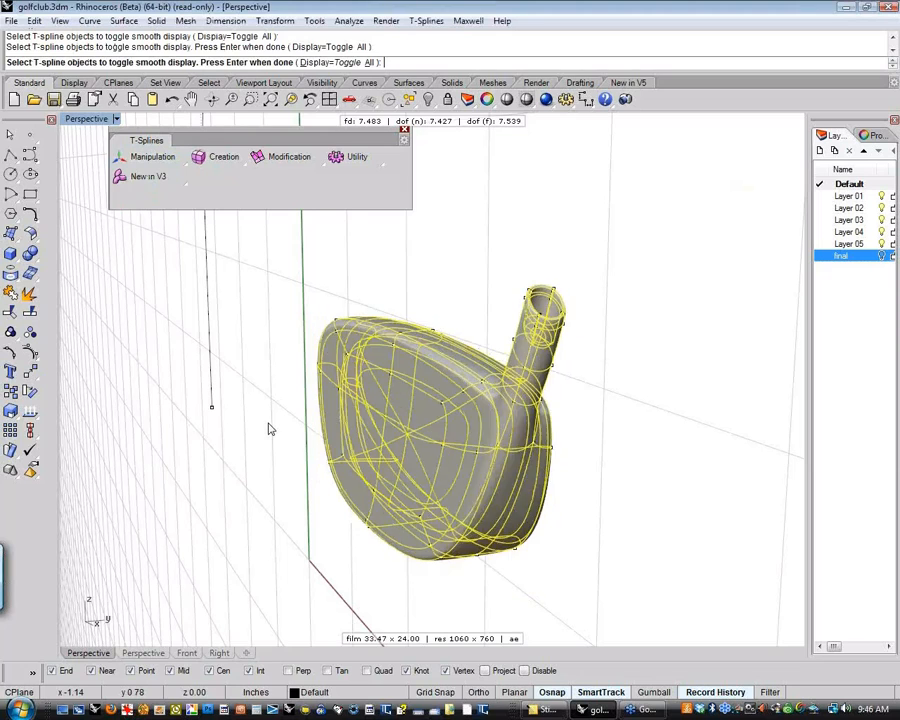
# Make the golf club head's T-spline uniform with tsMakeUniform
pyautogui.moveTo(265, 430); pyautogui.dragTo(311, 446, button='right')
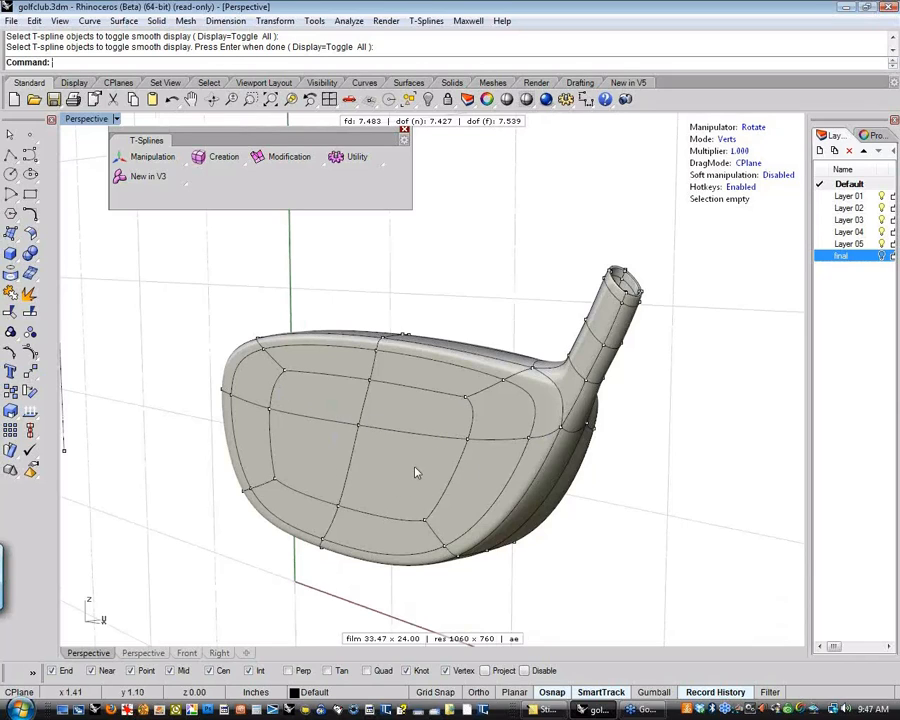
pyautogui.moveTo(428, 496); pyautogui.dragTo(476, 444, button='right')
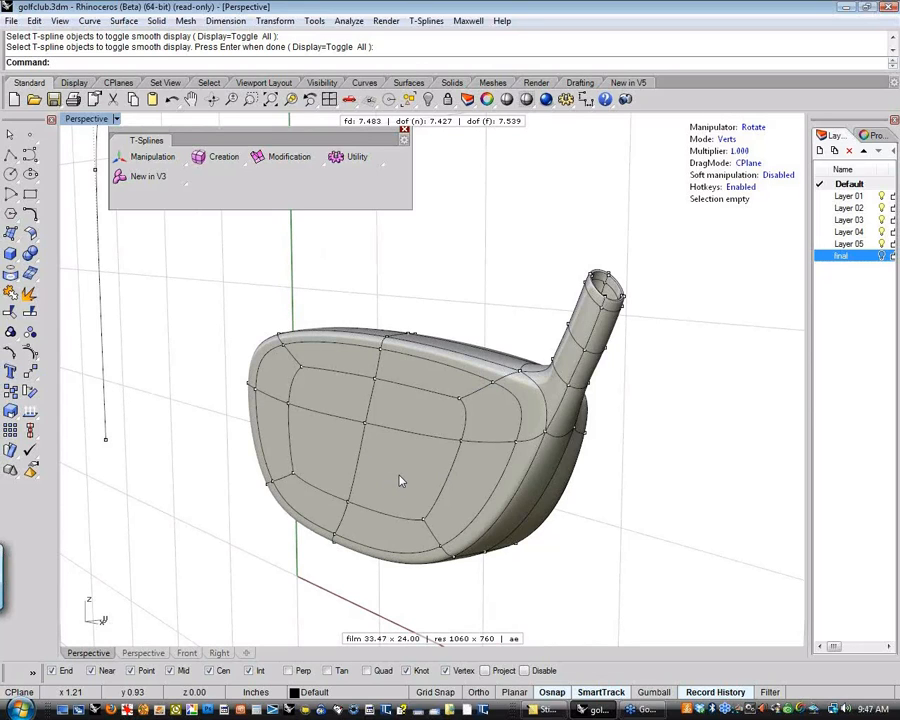
pyautogui.moveTo(404, 478); pyautogui.dragTo(248, 436, button='right')
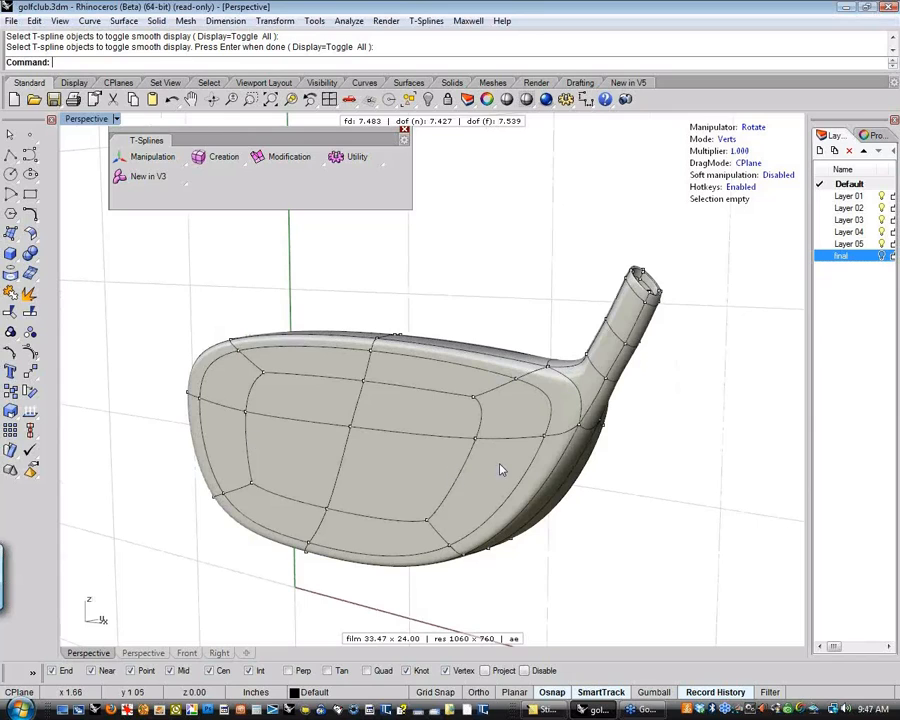
pyautogui.moveTo(498, 468); pyautogui.dragTo(440, 440, button='right')
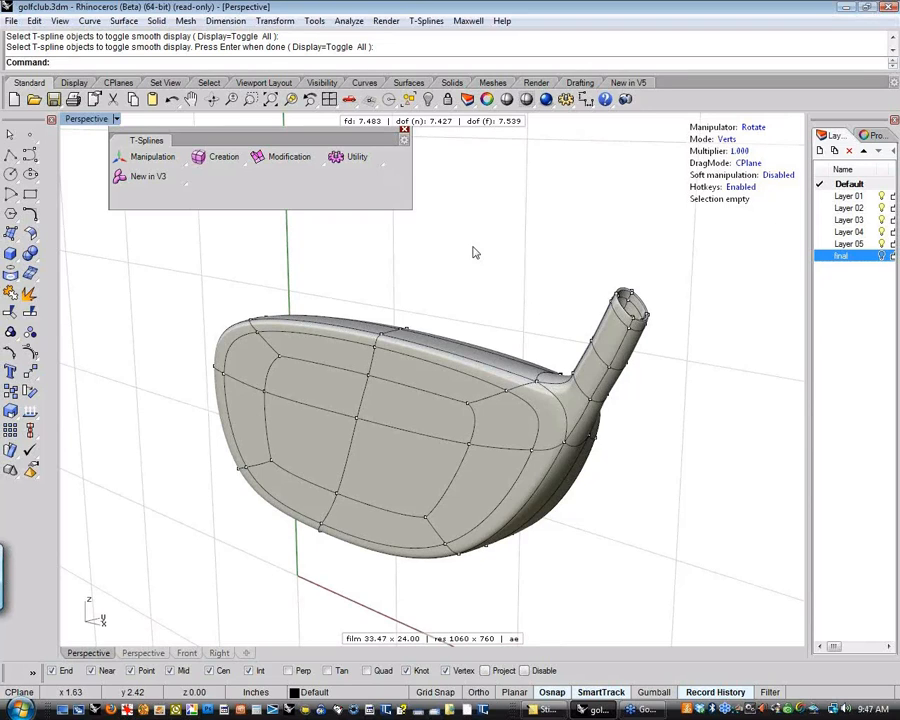
pyautogui.moveTo(476, 251); pyautogui.dragTo(460, 257, button='right')
pyautogui.click(357, 157)
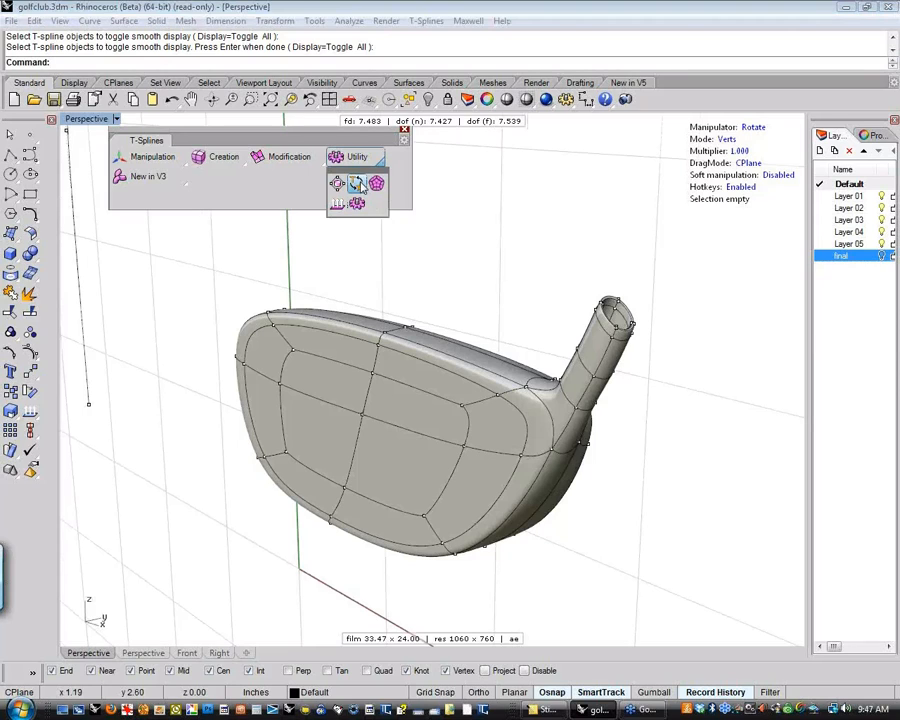
pyautogui.click(358, 184)
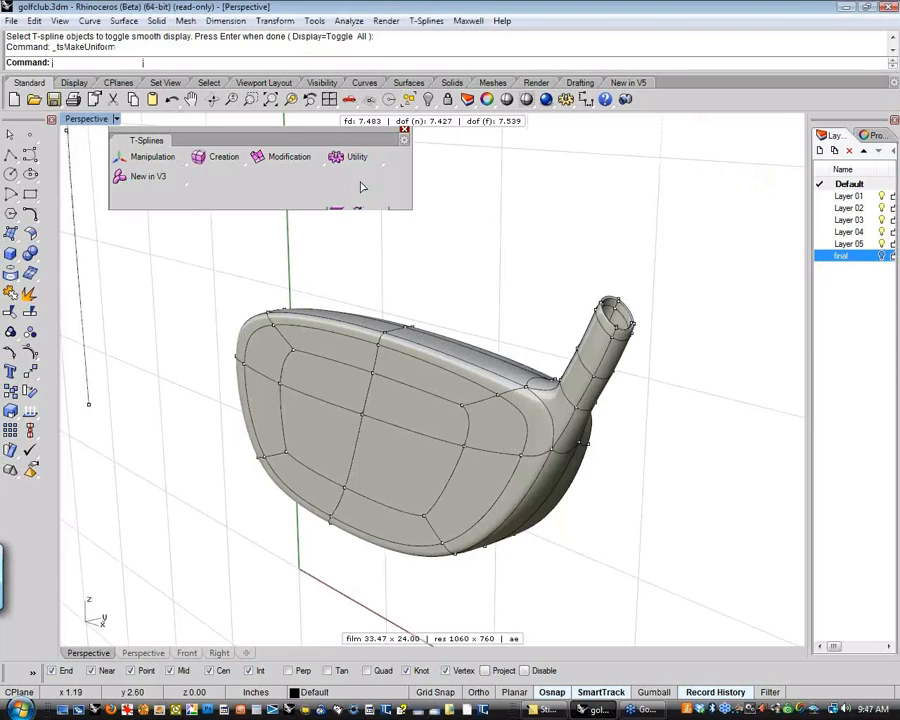
pyautogui.click(362, 398)
pyautogui.press('Return')
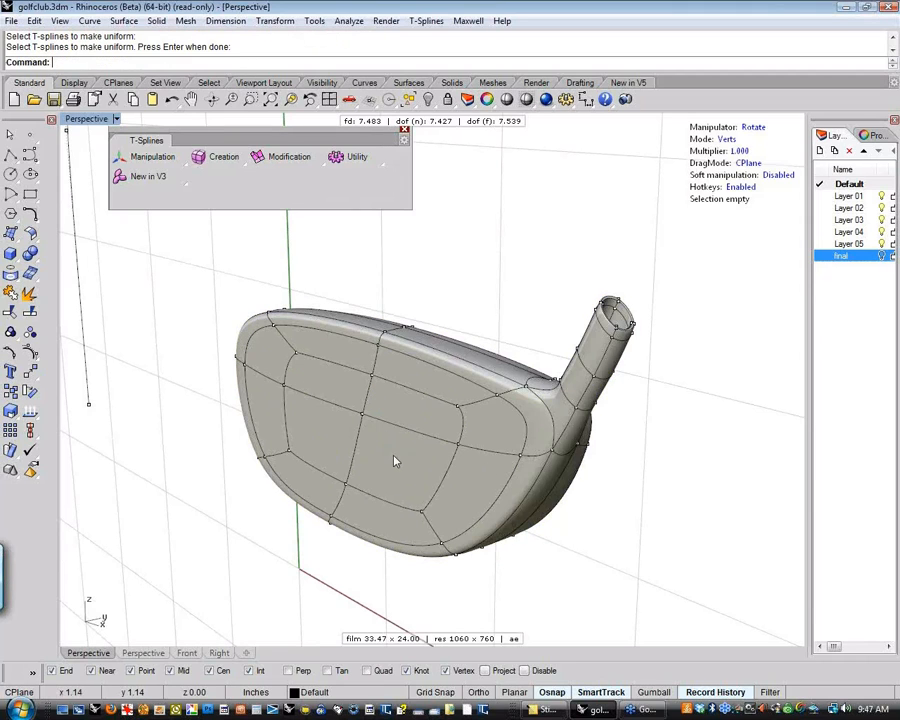
# Measure the volume of the golf club head
pyautogui.moveTo(397, 457); pyautogui.dragTo(424, 424, button='right')
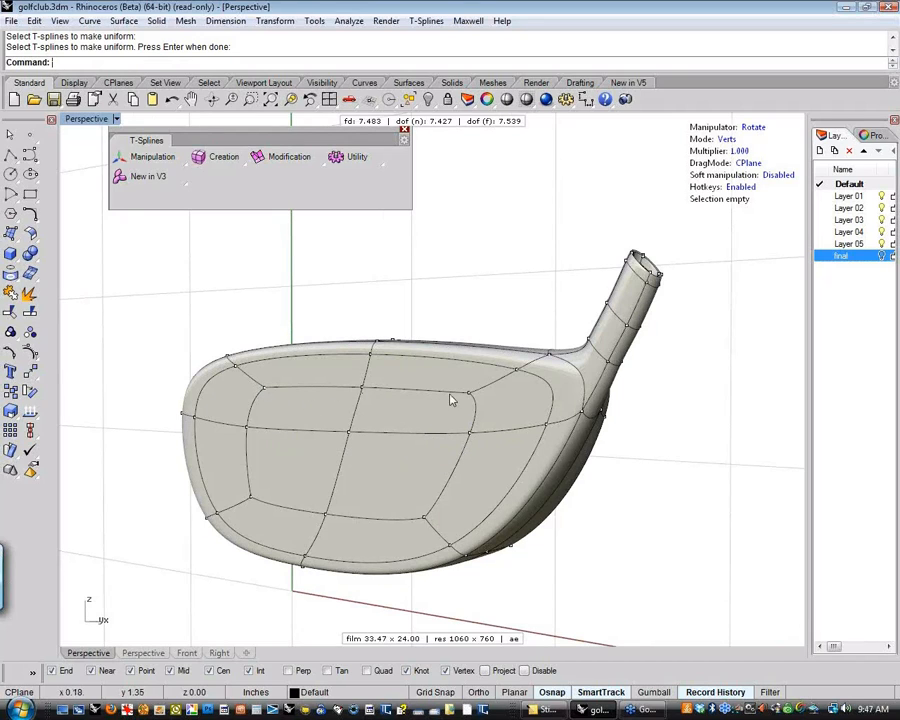
pyautogui.moveTo(430, 462); pyautogui.dragTo(580, 500, button='right')
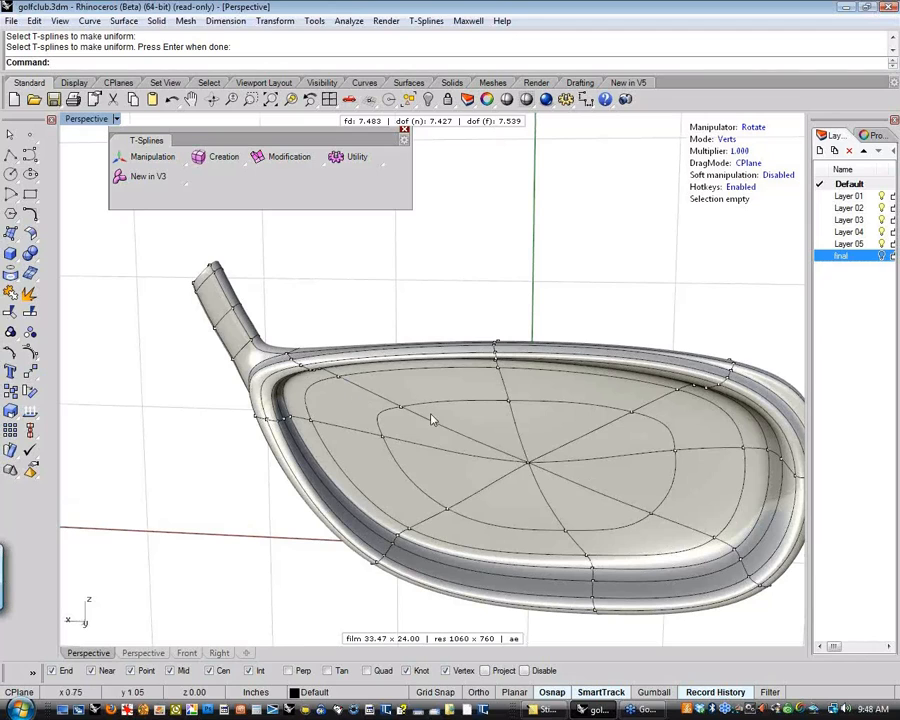
pyautogui.moveTo(614, 478); pyautogui.dragTo(434, 452, button='right')
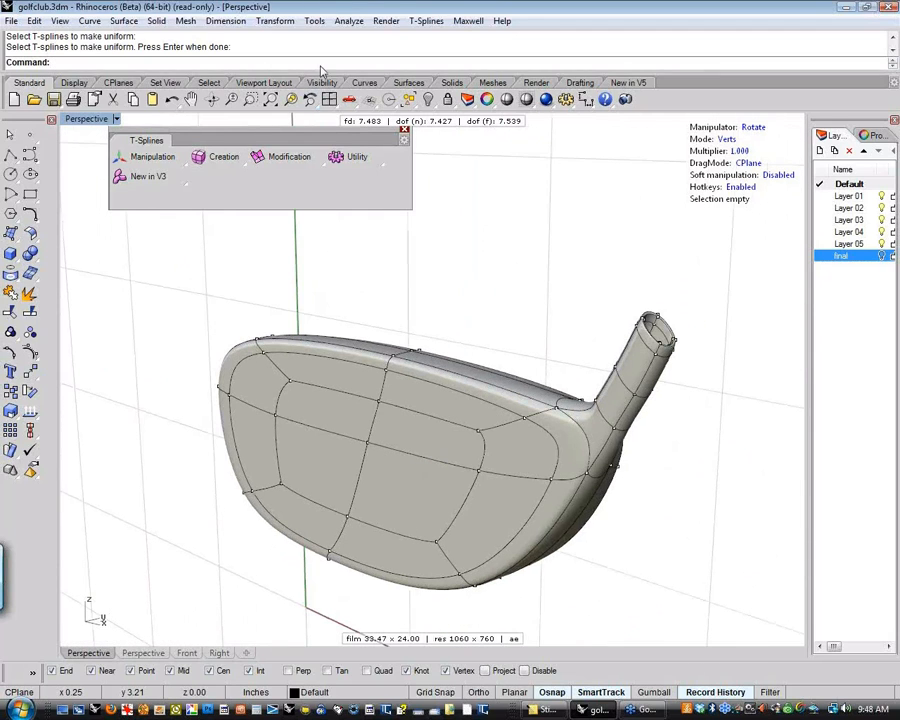
pyautogui.click(350, 21)
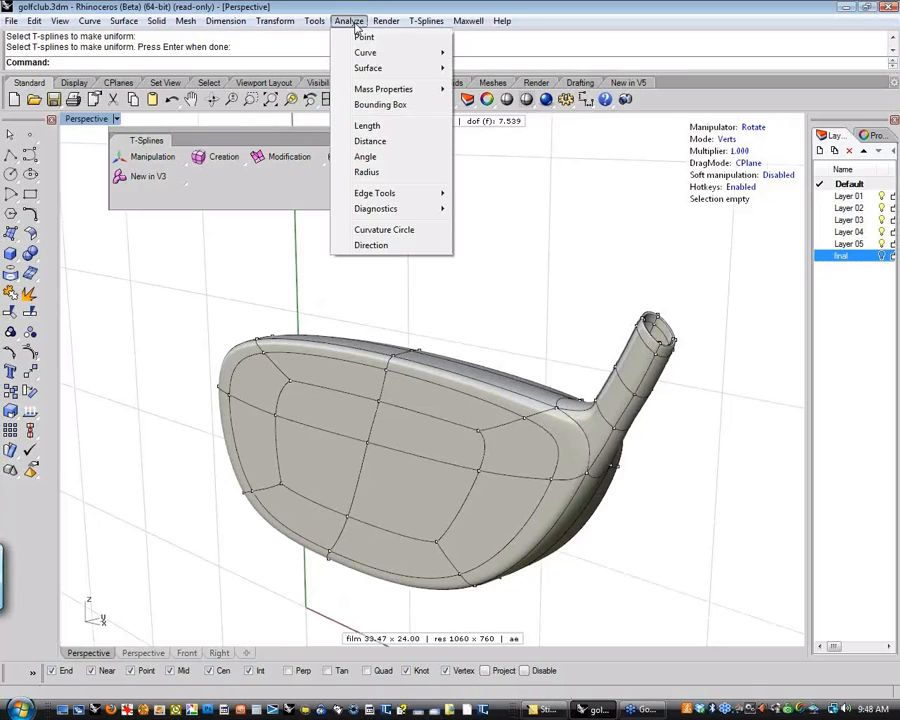
pyautogui.moveTo(400, 89)
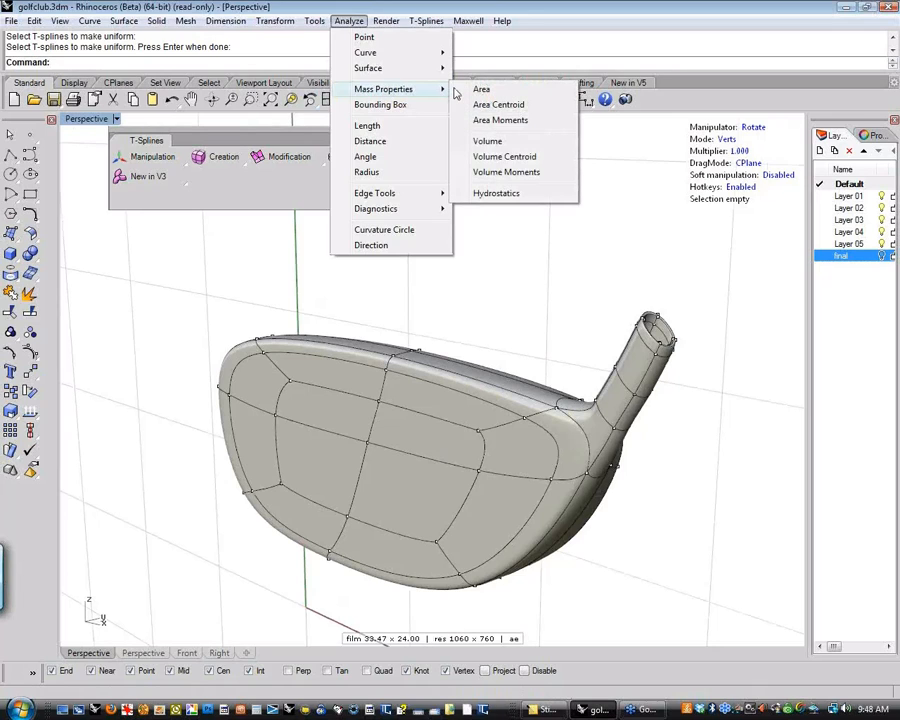
pyautogui.click(488, 141)
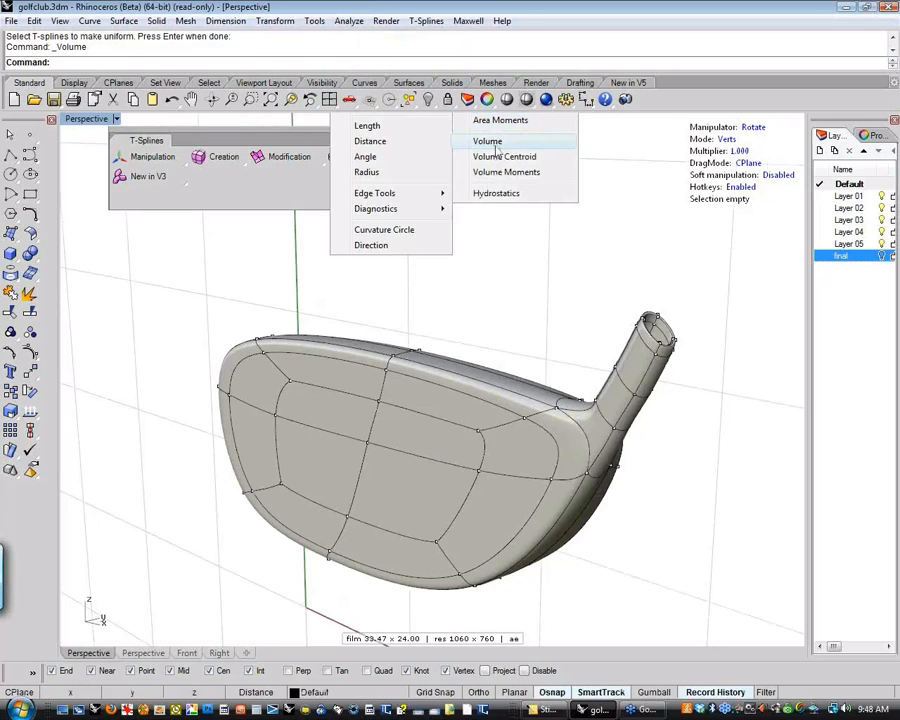
pyautogui.click(470, 379)
pyautogui.press('Return')
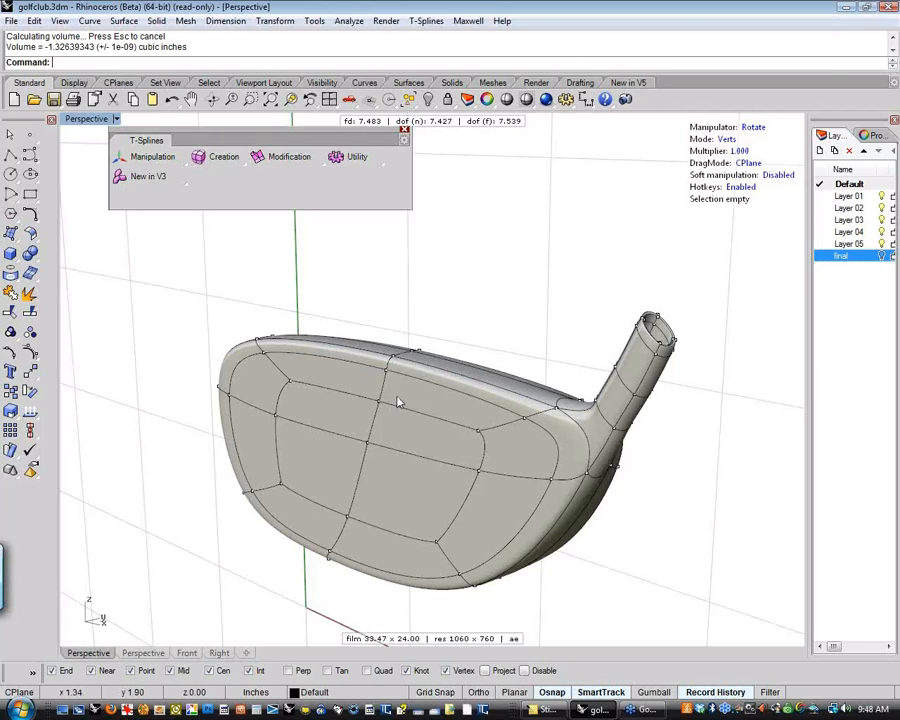
# Move two neighbouring vertices on the cavity's lower inner wall slightly upward with the translate manipulator, then clear the selection
pyautogui.moveTo(500, 327); pyautogui.dragTo(528, 345, button='right')
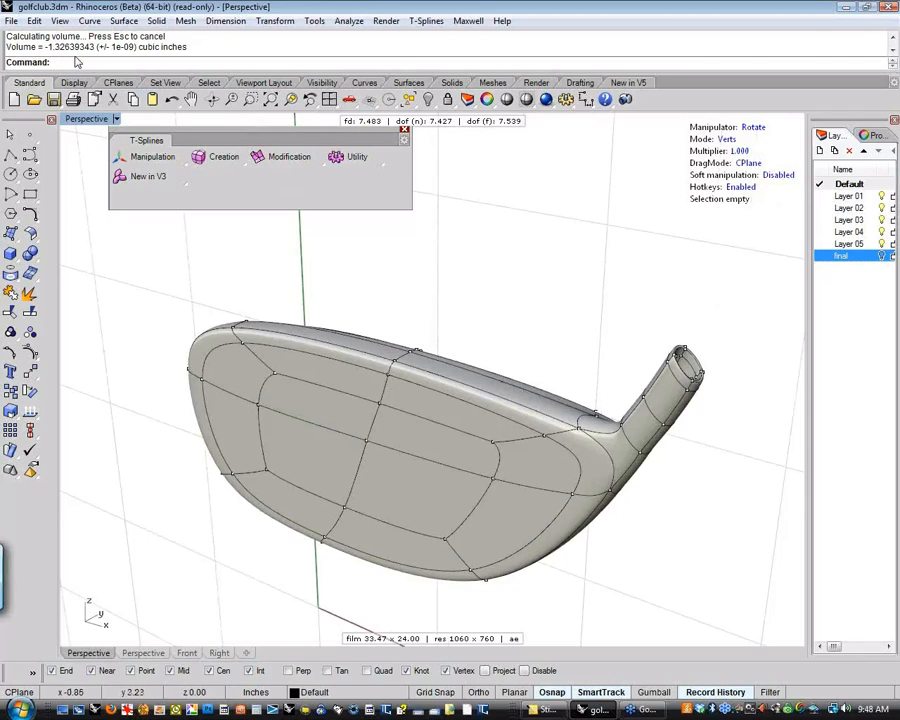
pyautogui.moveTo(436, 234); pyautogui.dragTo(518, 546, button='right')
pyautogui.click(496, 526)
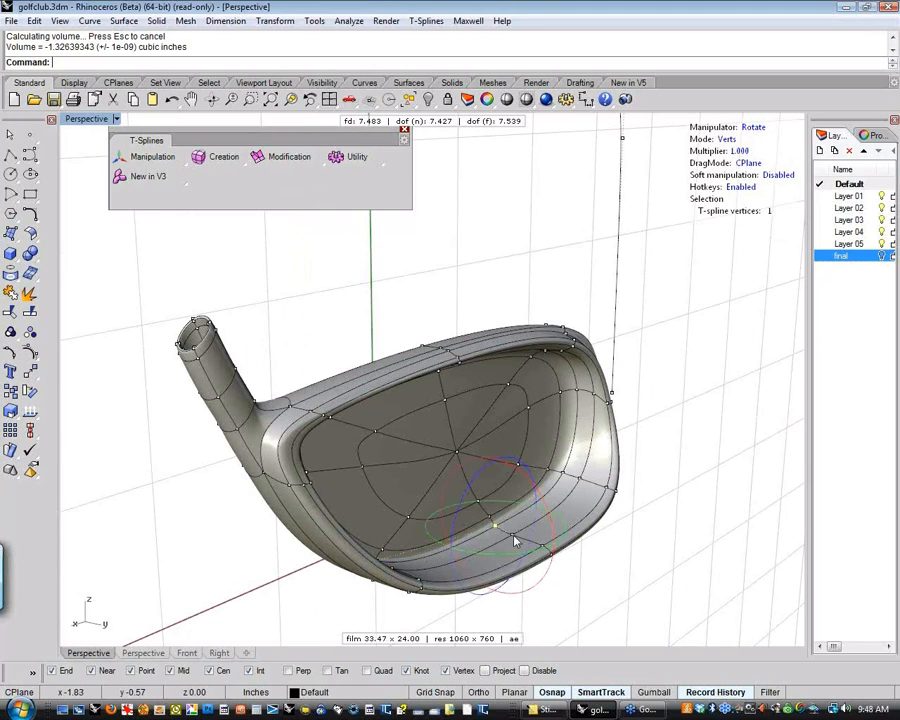
pyautogui.press('w')
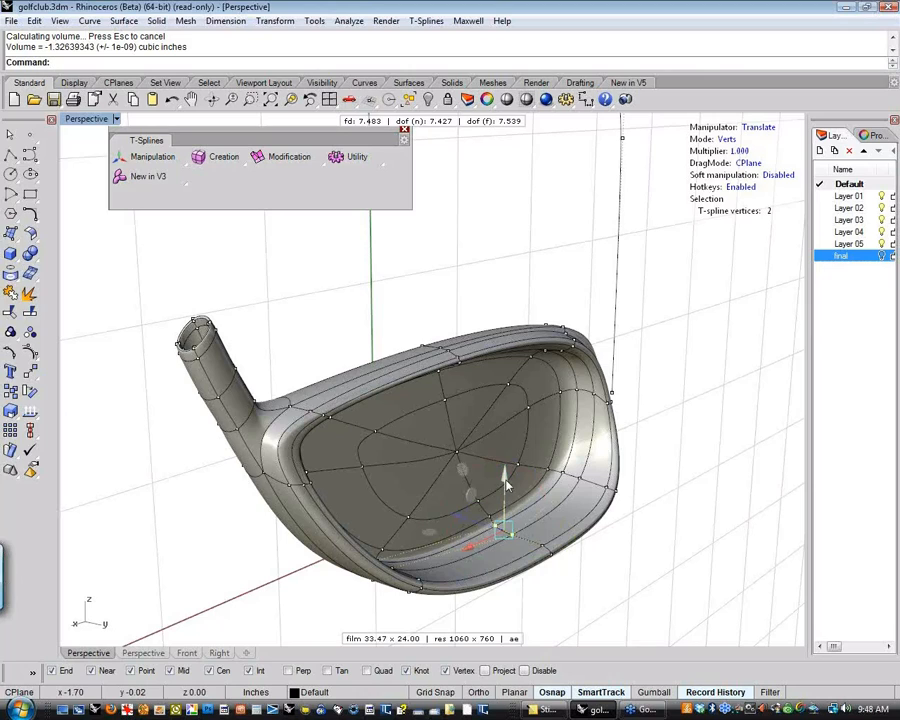
pyautogui.moveTo(506, 480); pyautogui.dragTo(505, 475)
pyautogui.click(512, 217)
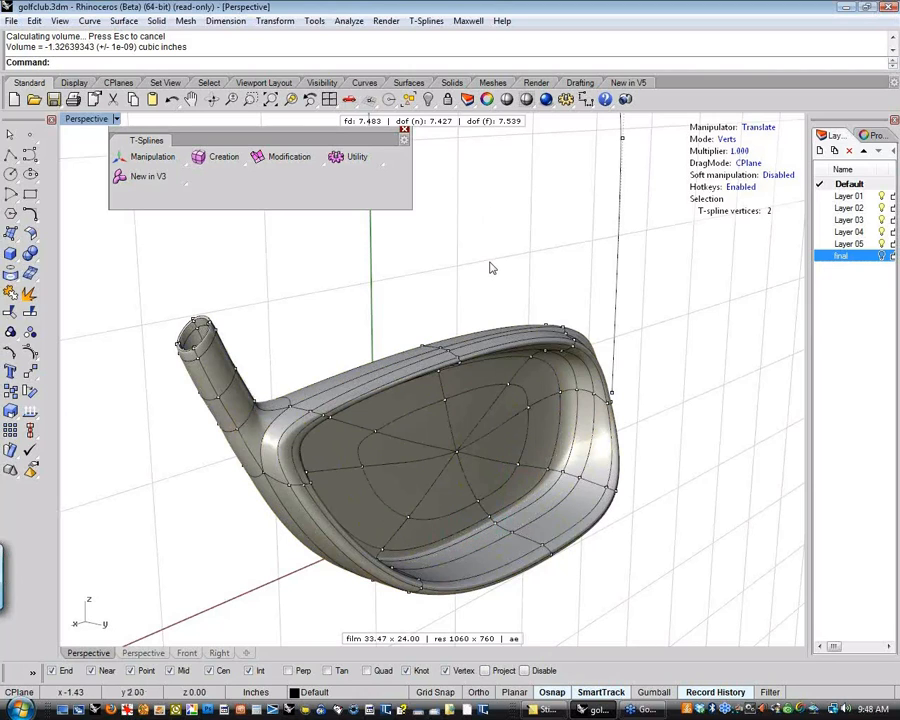
# Measure the club head's volume again after the cavity wall edit
pyautogui.click(315, 21)
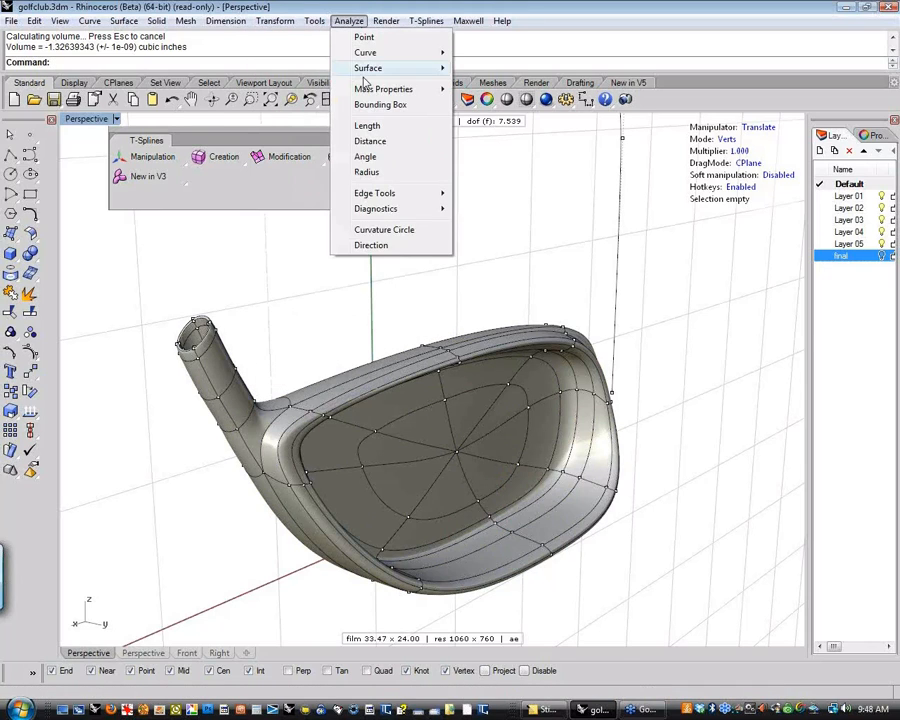
pyautogui.moveTo(372, 96)
pyautogui.click(487, 141)
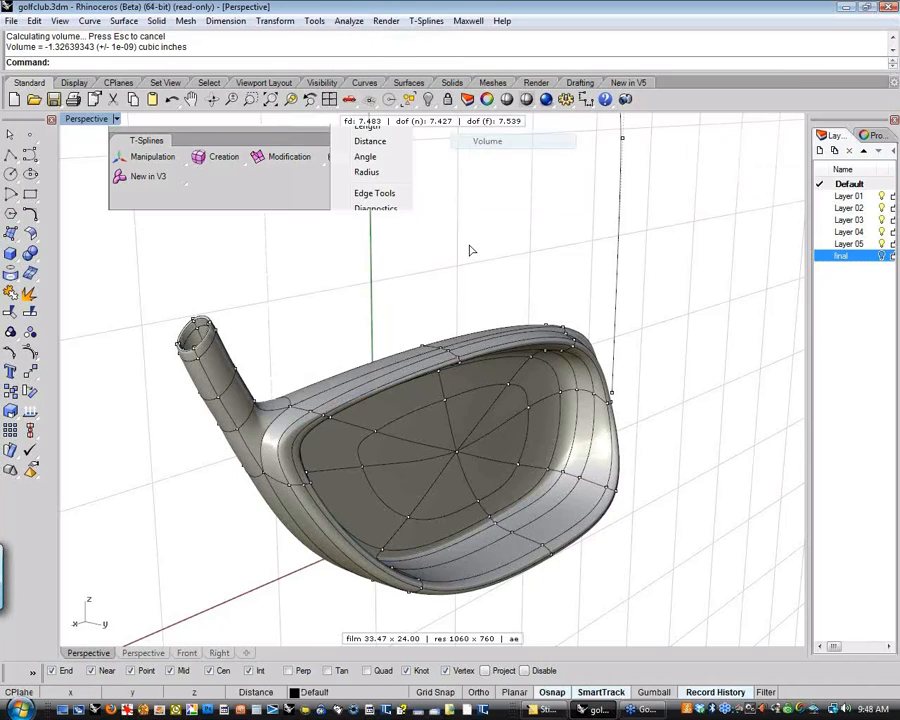
pyautogui.press('Return')
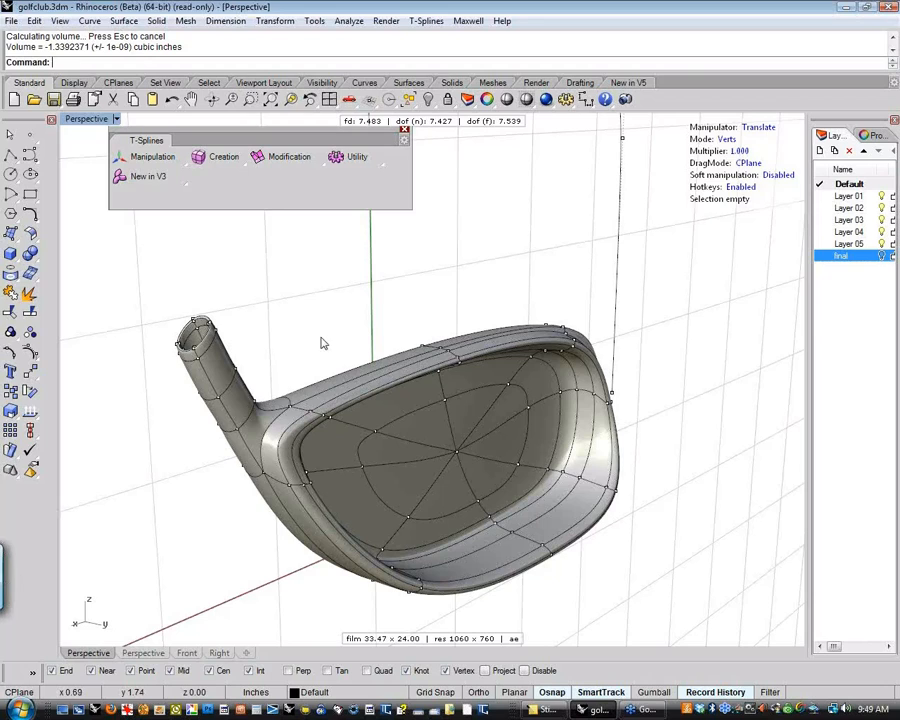
# Examine the rebuilt striking face and the hollow shaft neck from several angles and close up
pyautogui.moveTo(302, 338); pyautogui.dragTo(551, 357, button='right')
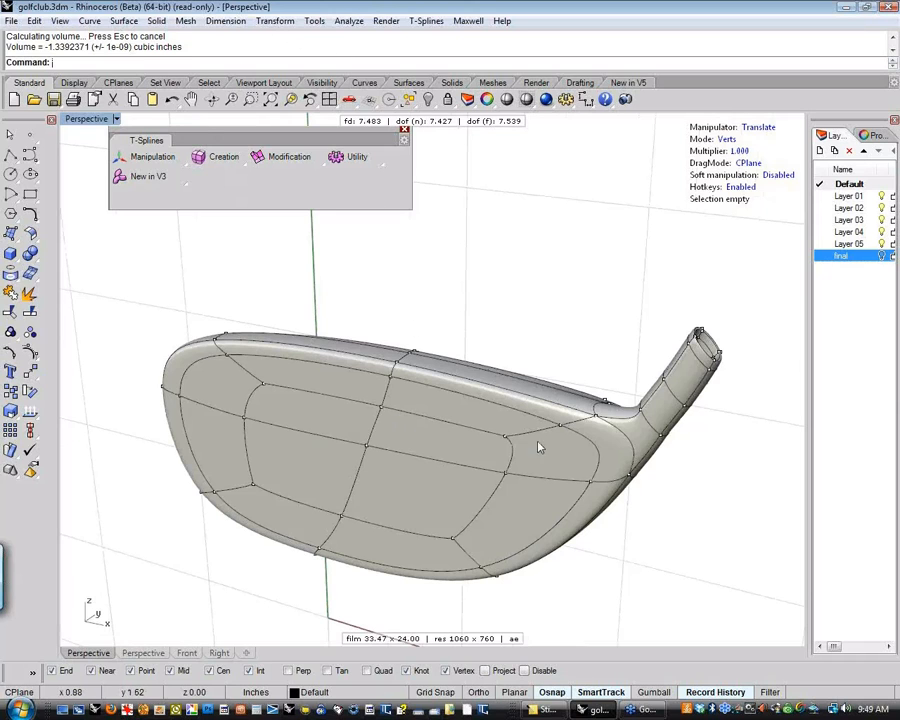
pyautogui.moveTo(536, 444); pyautogui.dragTo(482, 450, button='right')
pyautogui.keyDown('shift'); pyautogui.moveTo(476, 327); pyautogui.dragTo(463, 327, button='right'); pyautogui.keyUp('shift')
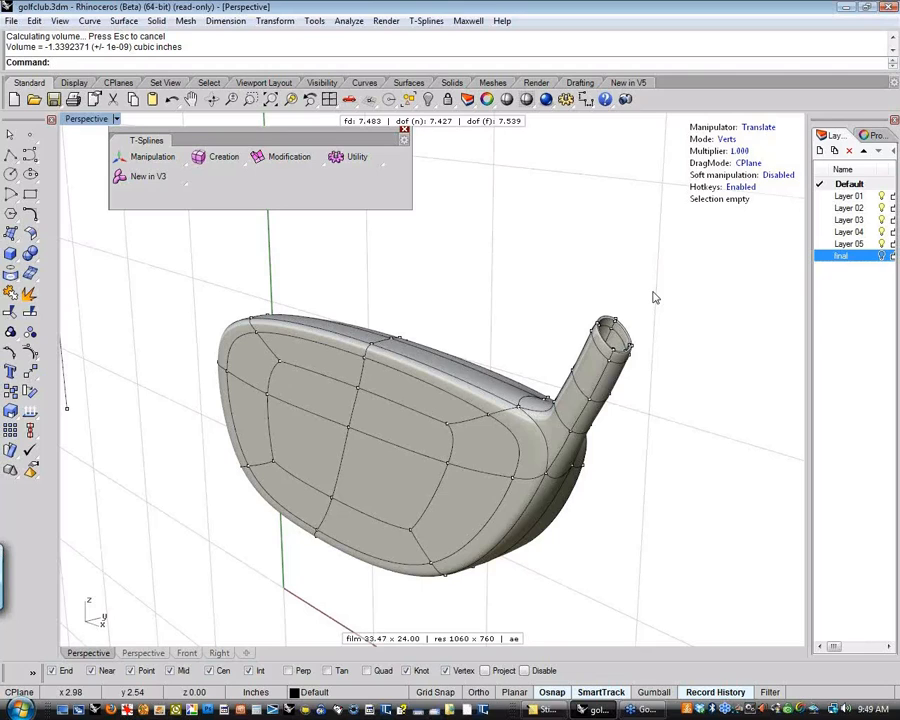
pyautogui.moveTo(654, 297); pyautogui.dragTo(510, 305, button='right')
pyautogui.scroll(5, 478, 505)
pyautogui.scroll(7, 554, 376)
pyautogui.moveTo(499, 375); pyautogui.dragTo(487, 343, button='right')
pyautogui.scroll(-3, 465, 342)
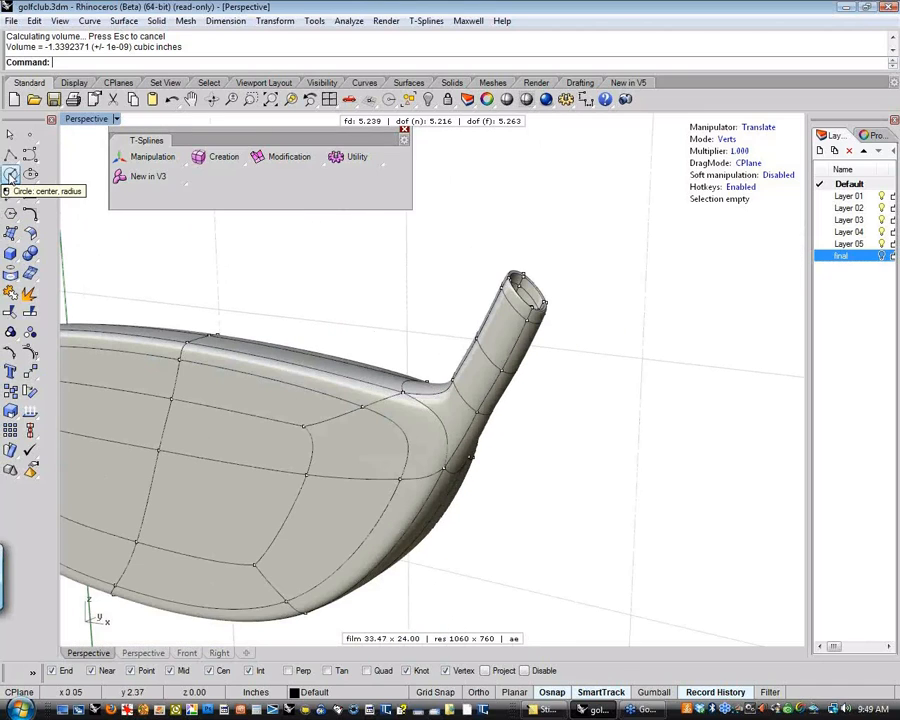
pyautogui.click(10, 175)
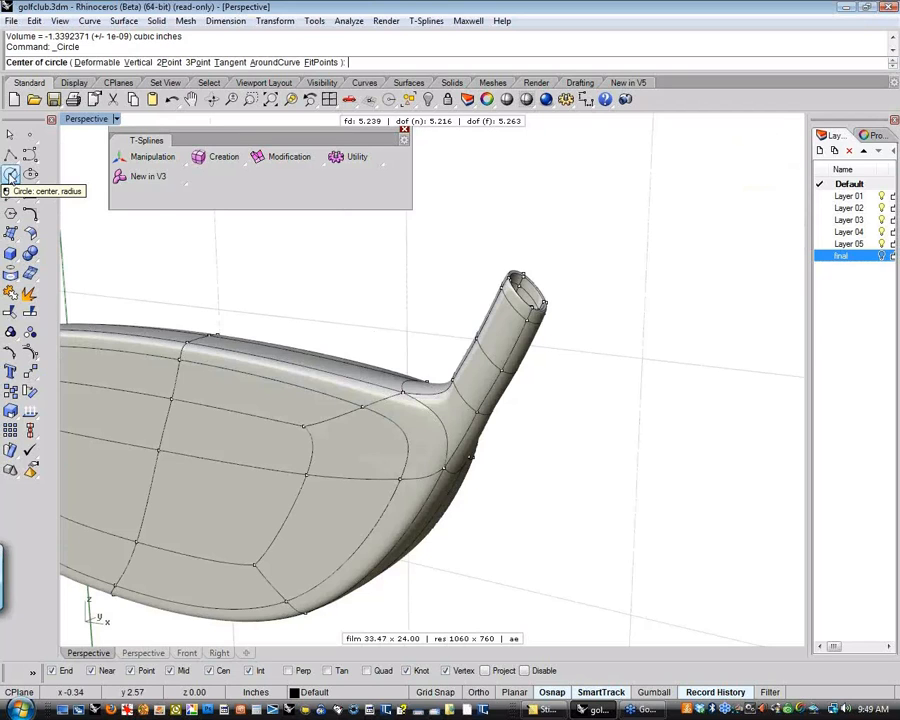
pyautogui.moveTo(450, 310); pyautogui.dragTo(394, 287, button='right')
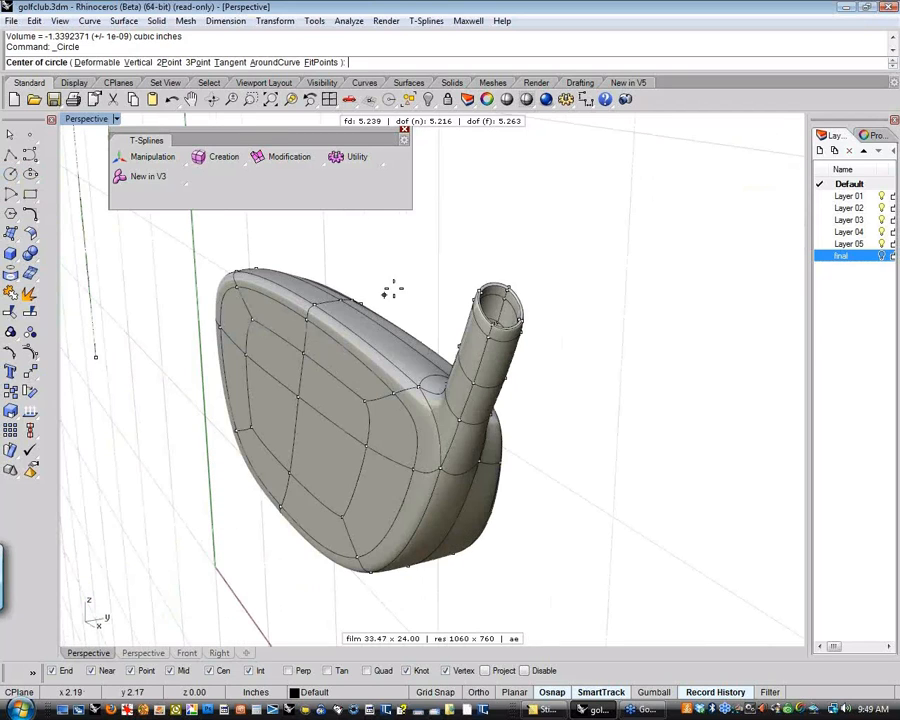
pyautogui.press('Tab')
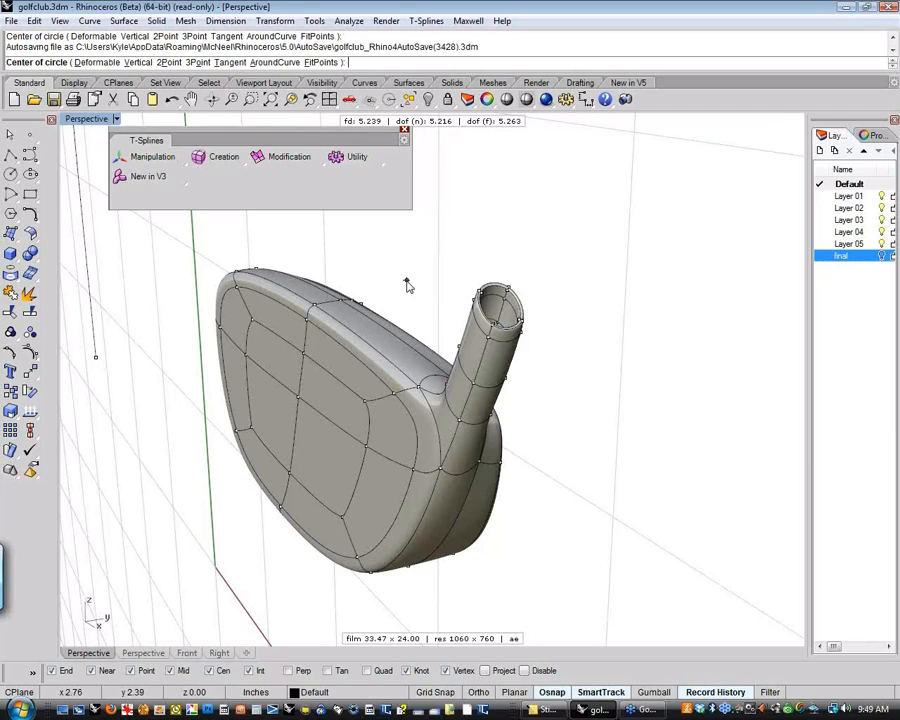
pyautogui.press('Escape')
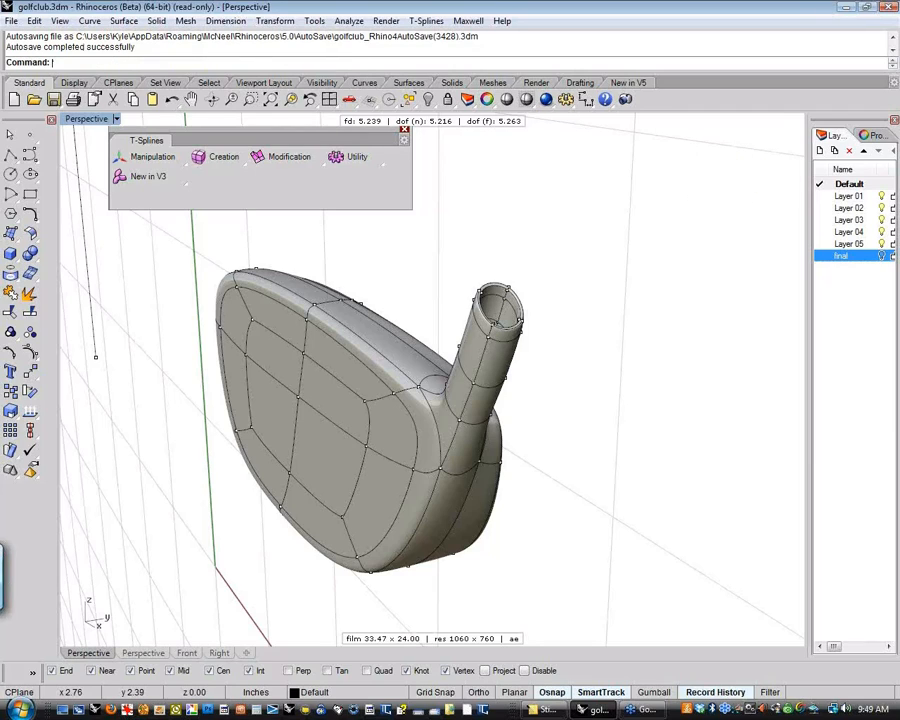
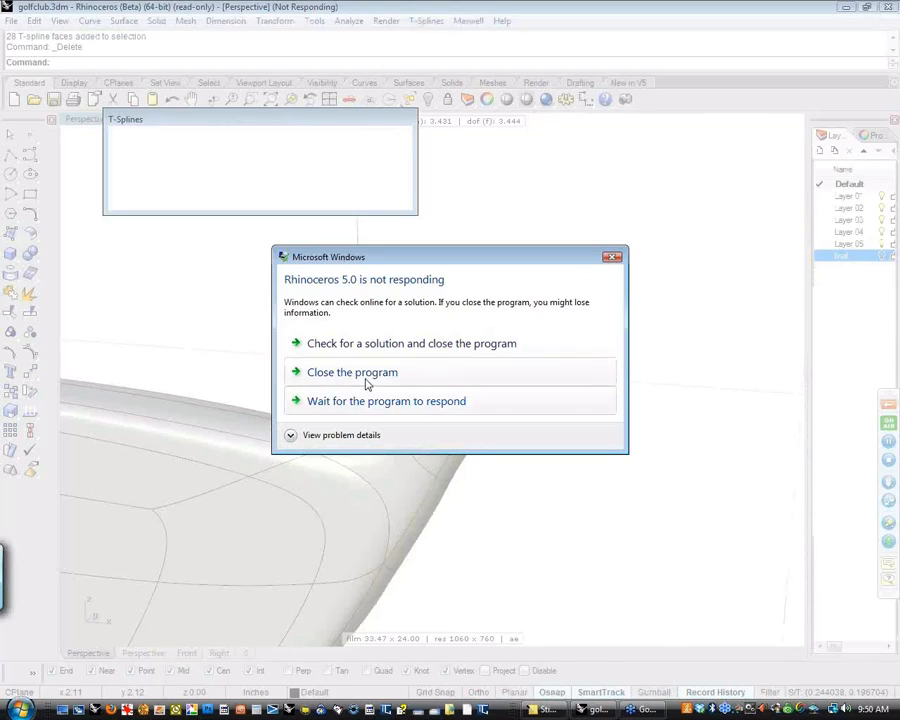
# Close the unresponsive program and recover the autosaved golf club model, loading the Renderer Development Kit and Maxwell for Rhino plug-ins
pyautogui.click(364, 377)
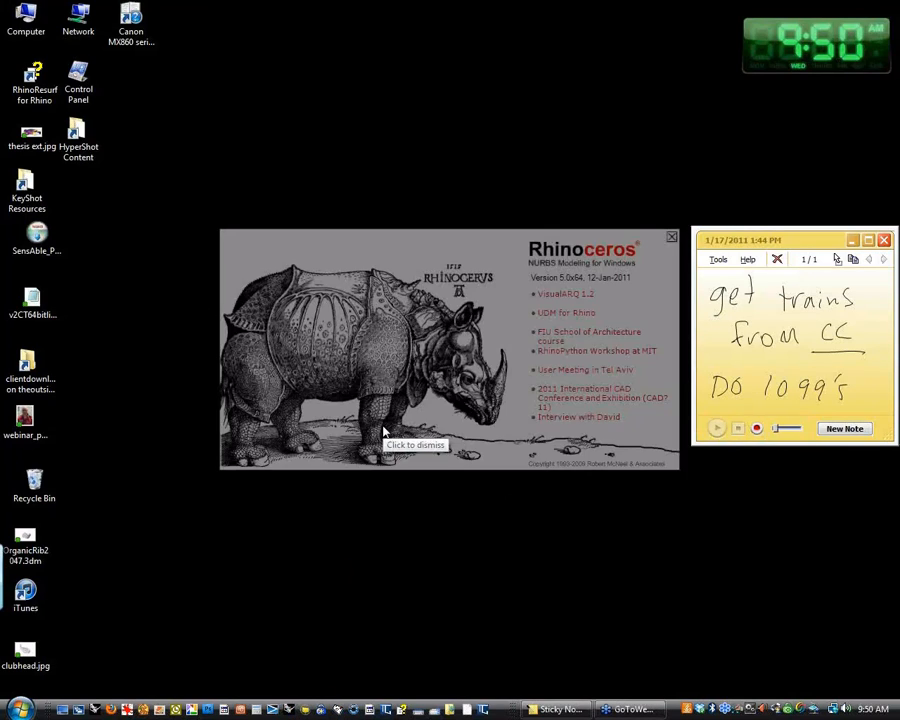
pyautogui.click(451, 443)
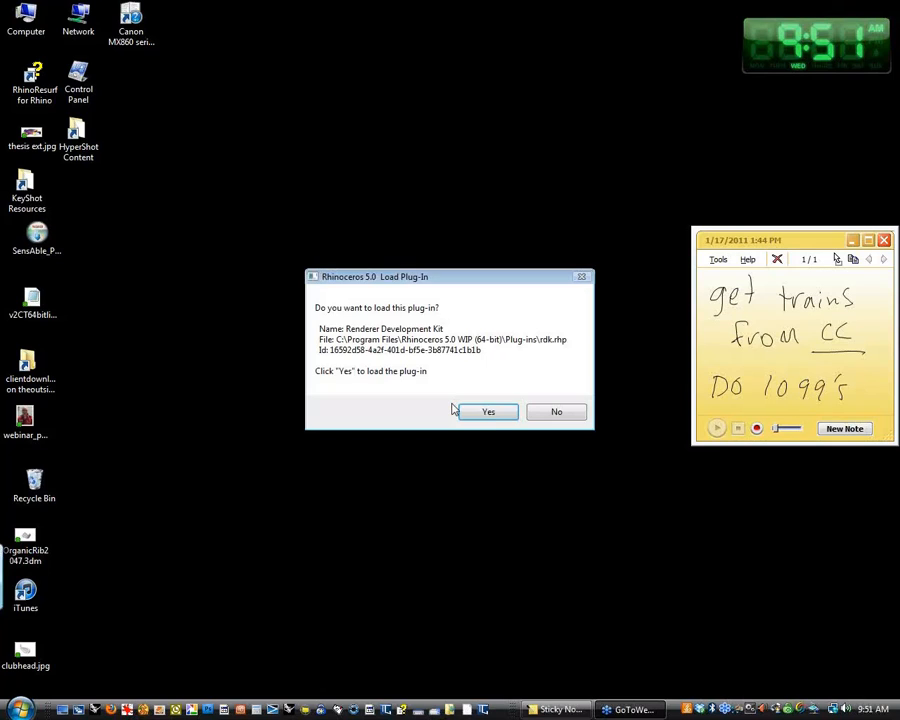
pyautogui.click(494, 417)
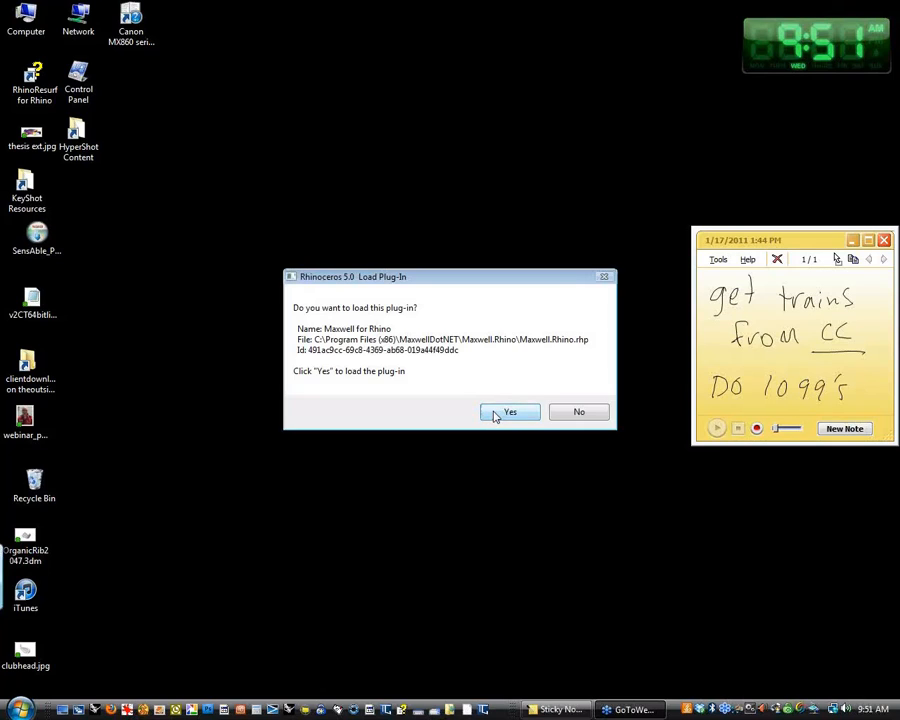
pyautogui.click(497, 413)
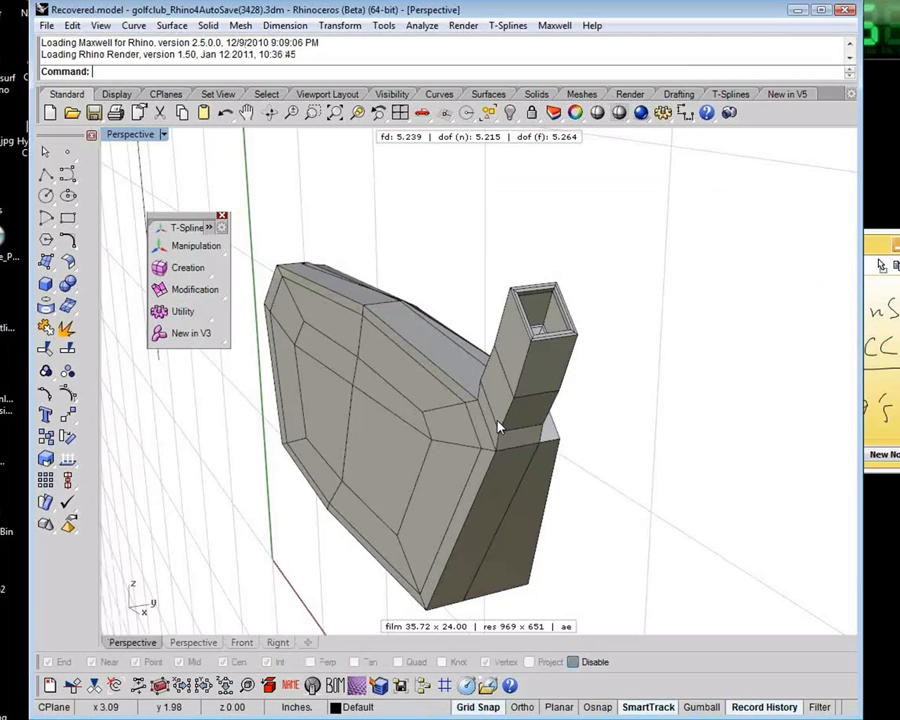
pyautogui.moveTo(500, 426); pyautogui.dragTo(440, 410, button='right')
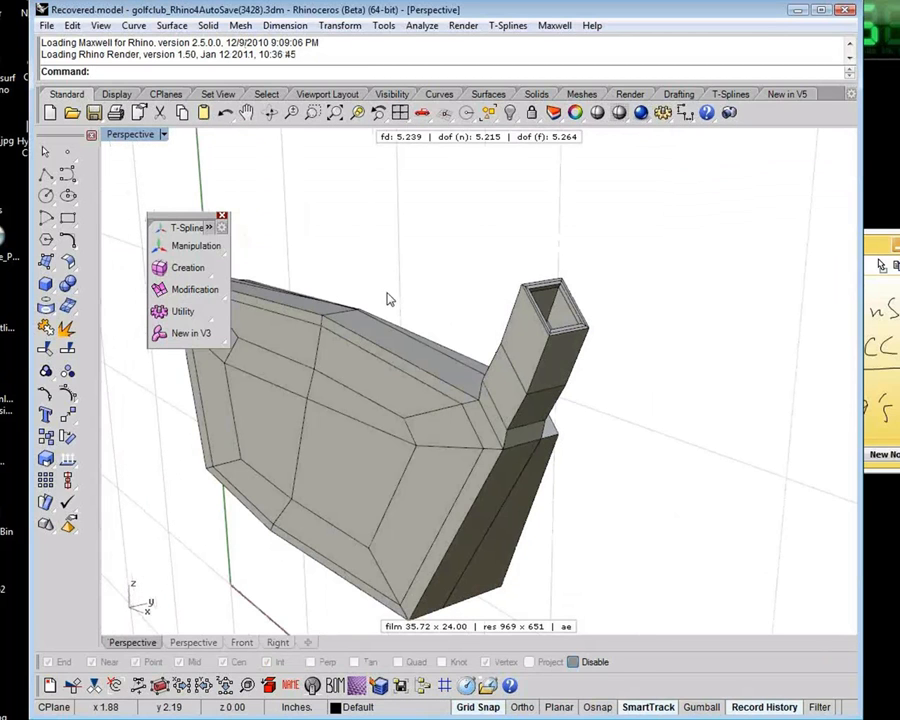
pyautogui.keyDown('shift'); pyautogui.moveTo(388, 297); pyautogui.dragTo(522, 308, button='right'); pyautogui.keyUp('shift')
pyautogui.click(621, 343)
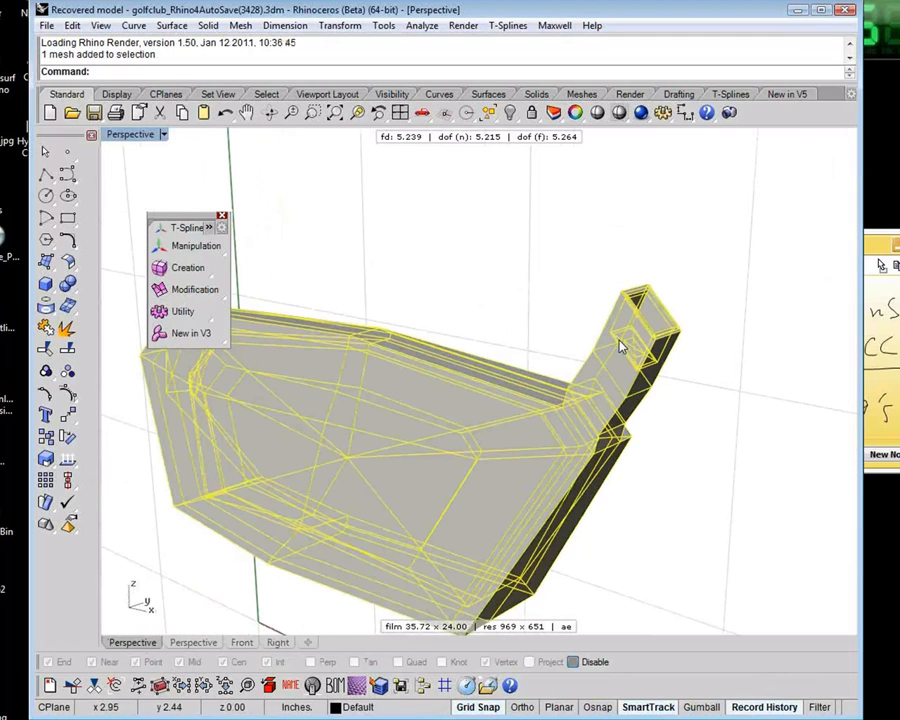
pyautogui.click(550, 295)
pyautogui.keyDown('shift'); pyautogui.moveTo(550, 295); pyautogui.dragTo(518, 285, button='right'); pyautogui.keyUp('shift')
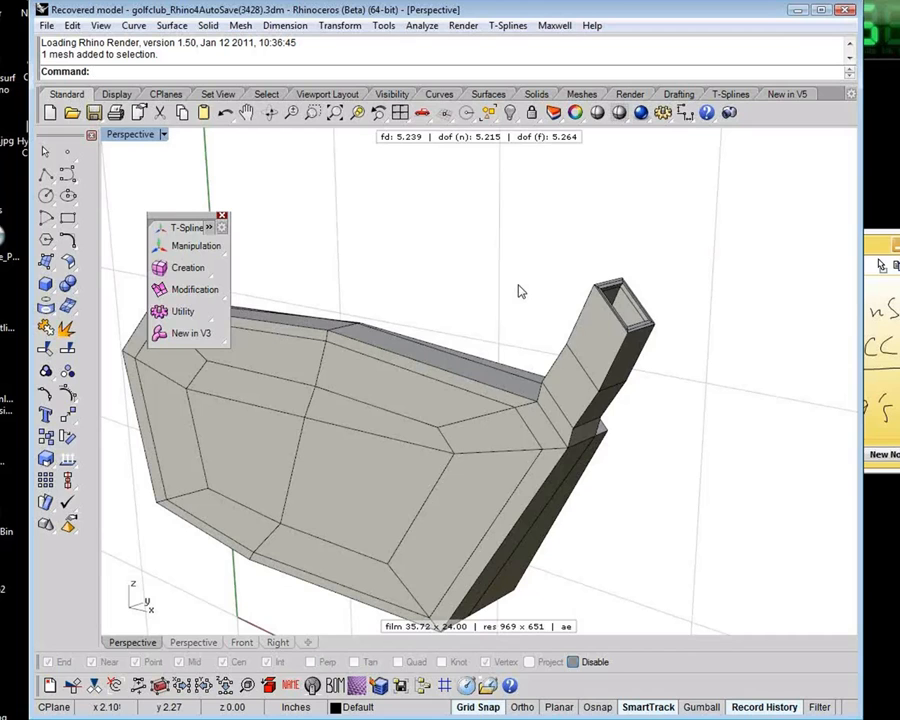
pyautogui.moveTo(684, 253); pyautogui.dragTo(600, 347)
pyautogui.write('D')
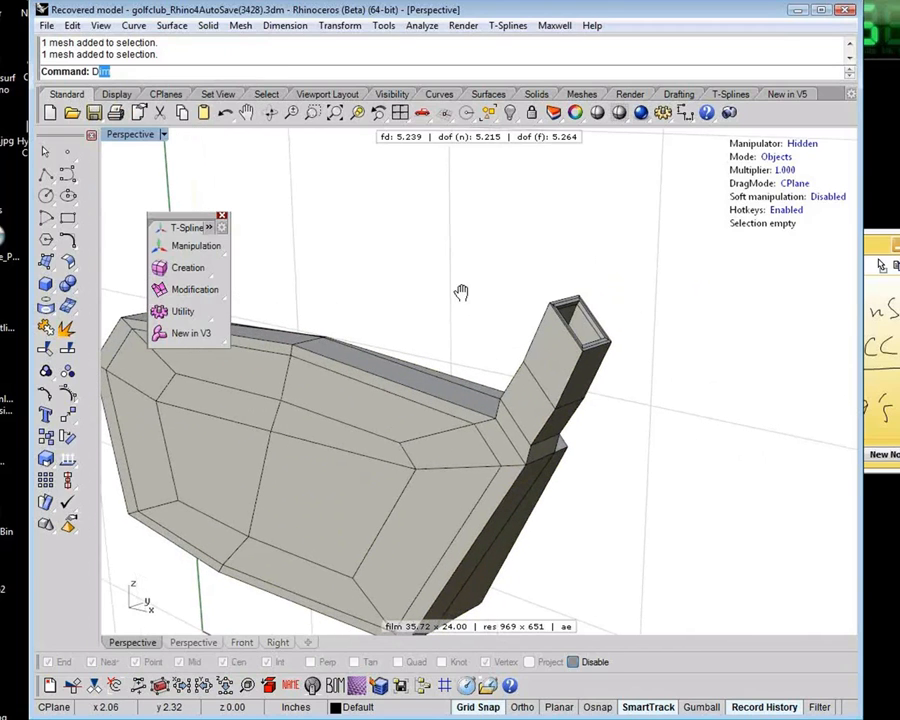
pyautogui.write('ds')
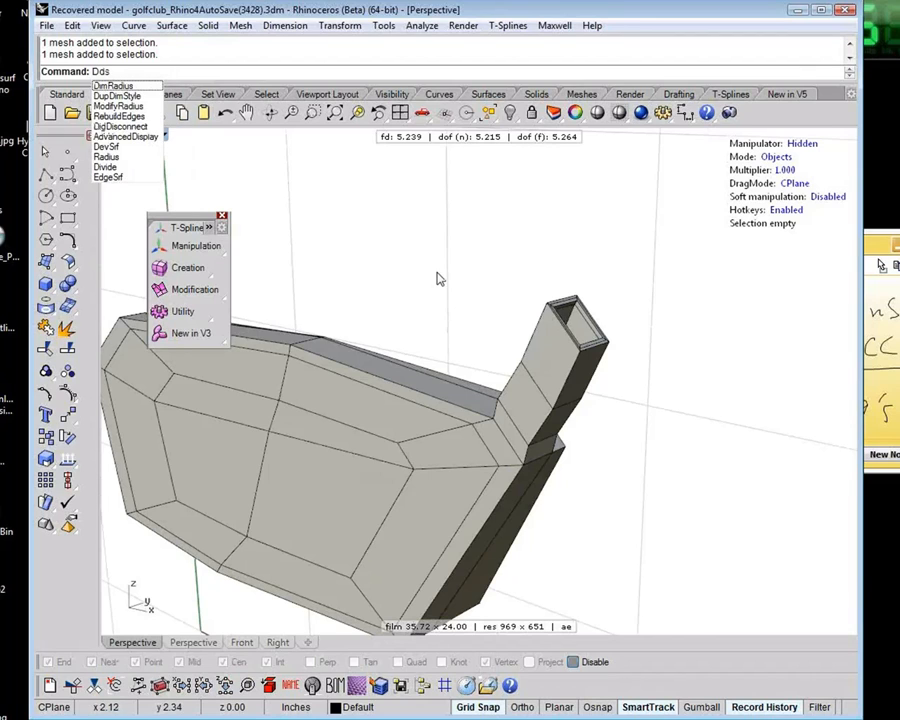
pyautogui.keyDown('shift'); pyautogui.moveTo(436, 276); pyautogui.dragTo(473, 278, button='right'); pyautogui.keyUp('shift')
pyautogui.press('Escape')
# Switch T-Splines to face selection and delete the faces at the upper, open end of the shaft neck
pyautogui.press('F11')
pyautogui.press('s')
pyautogui.press('d')
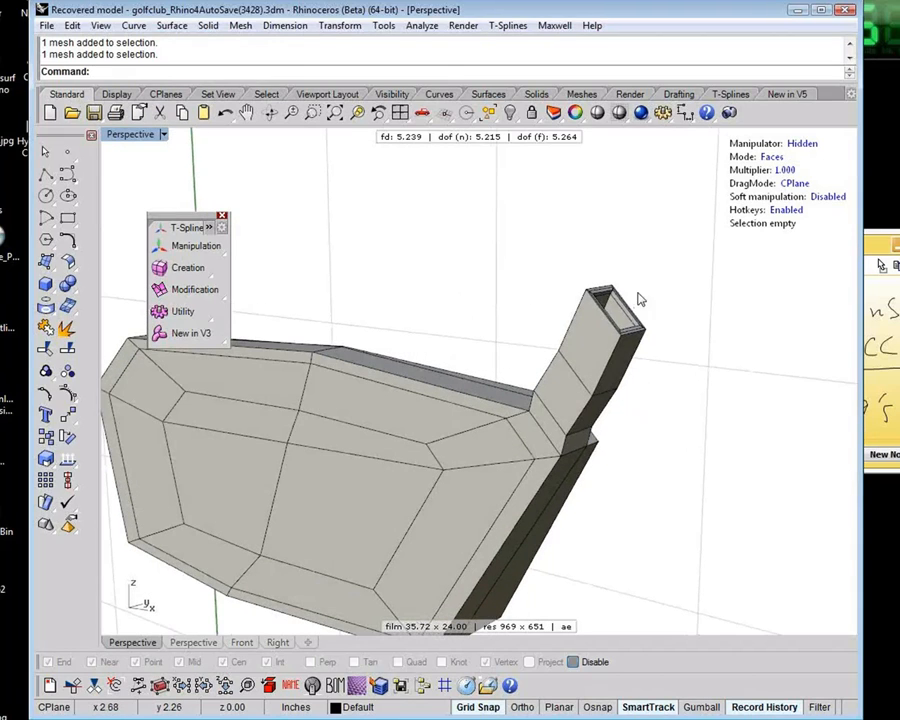
pyautogui.moveTo(680, 286); pyautogui.dragTo(574, 346)
pyautogui.press('Delete')
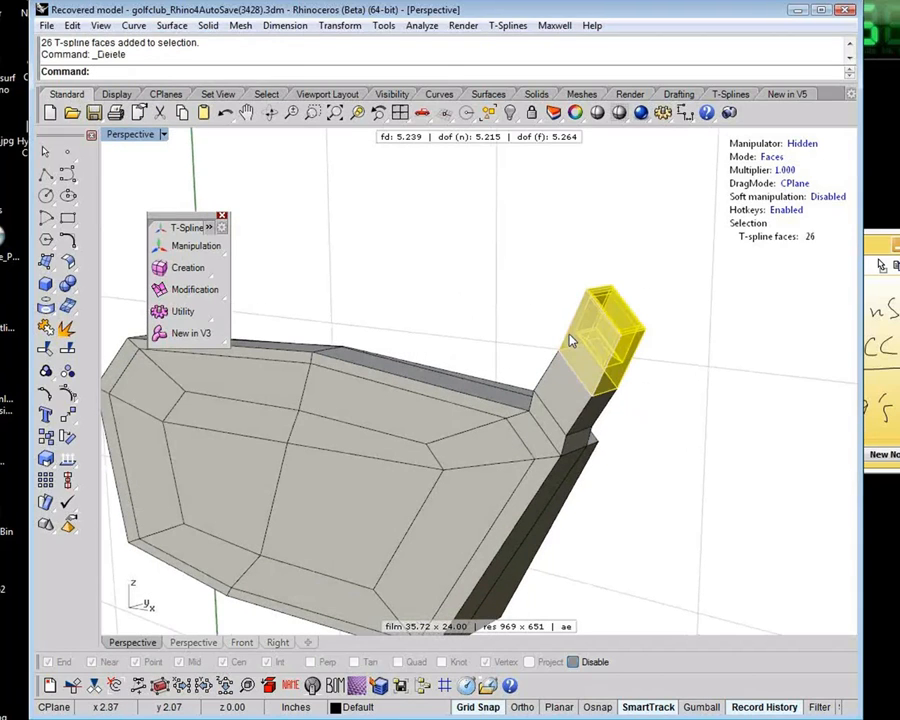
# Delete the leftover faces floating above the trimmed shaft neck
pyautogui.scroll(5, 650, 357)
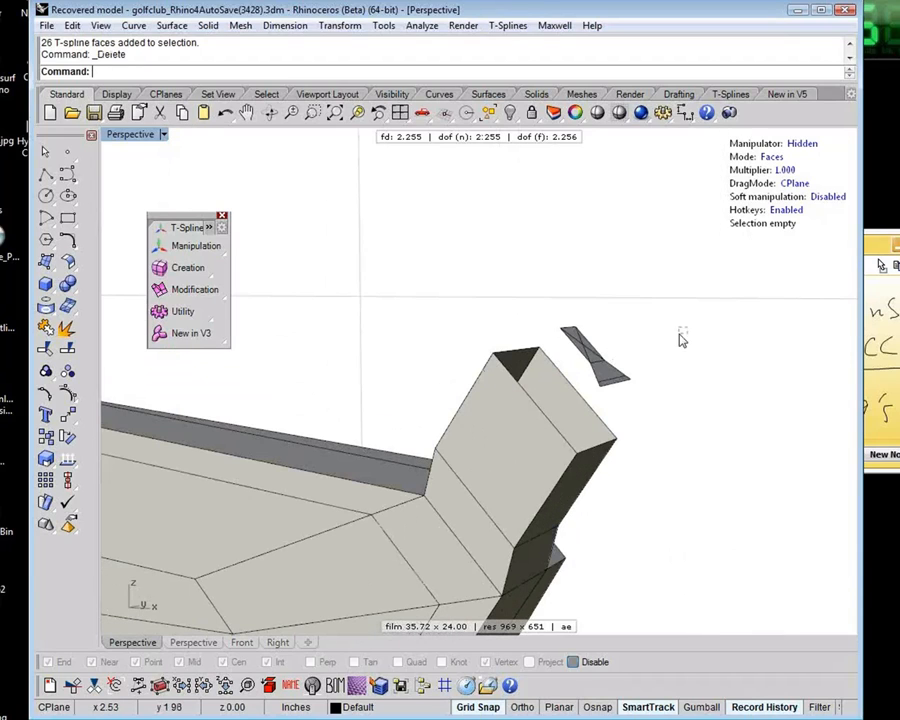
pyautogui.moveTo(687, 328); pyautogui.dragTo(588, 376)
pyautogui.keyDown('shift'); pyautogui.moveTo(557, 294); pyautogui.dragTo(609, 353); pyautogui.keyUp('shift')
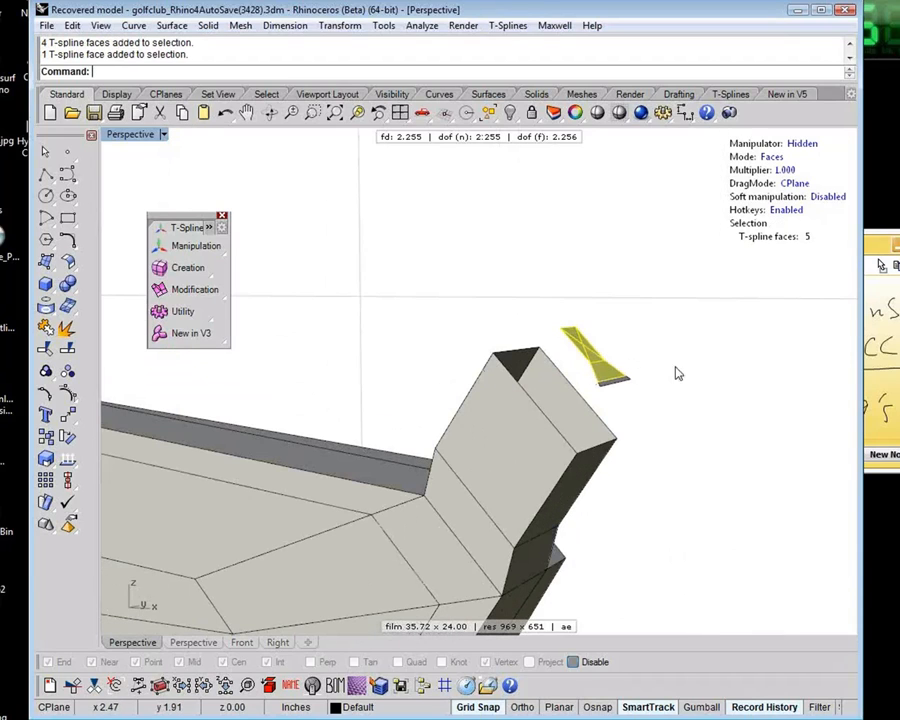
pyautogui.keyDown('shift'); pyautogui.moveTo(676, 366); pyautogui.dragTo(617, 391); pyautogui.keyUp('shift')
pyautogui.press('Delete')
pyautogui.moveTo(647, 404); pyautogui.dragTo(661, 332, button='right')
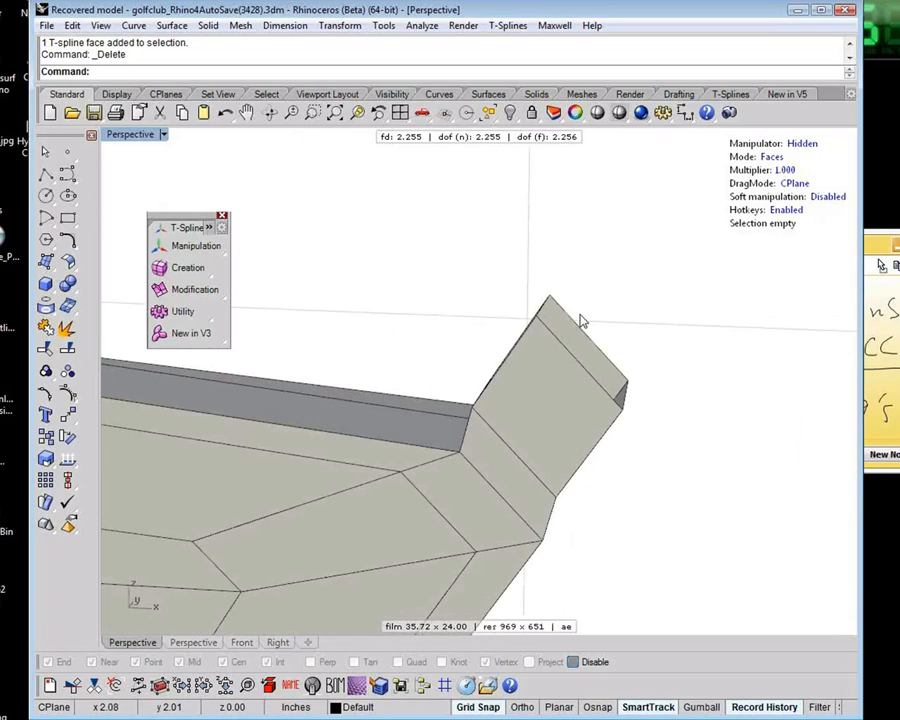
# Delete the uppermost remaining ring of faces around the shaft neck, leaving a short stub, and show the head in smooth display
pyautogui.press('Tab')
pyautogui.scroll(-3, 574, 316)
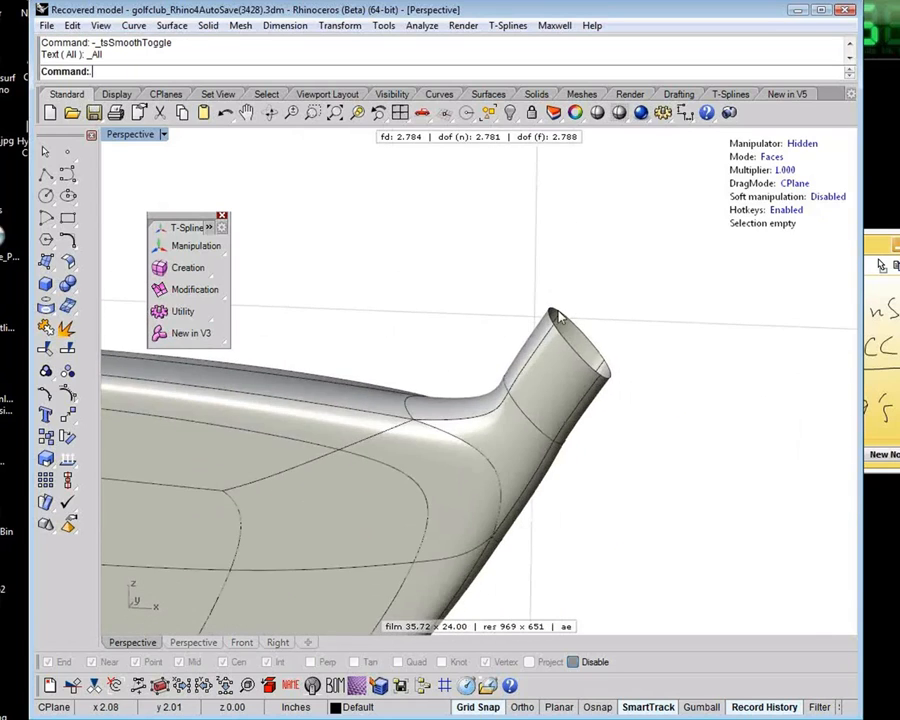
pyautogui.keyDown('shift'); pyautogui.moveTo(552, 335); pyautogui.dragTo(674, 306, button='right'); pyautogui.keyUp('shift')
pyautogui.scroll(-1, 695, 358)
pyautogui.moveTo(695, 358); pyautogui.dragTo(622, 385, button='right')
pyautogui.moveTo(577, 401); pyautogui.dragTo(595, 407, button='right')
pyautogui.press('b')
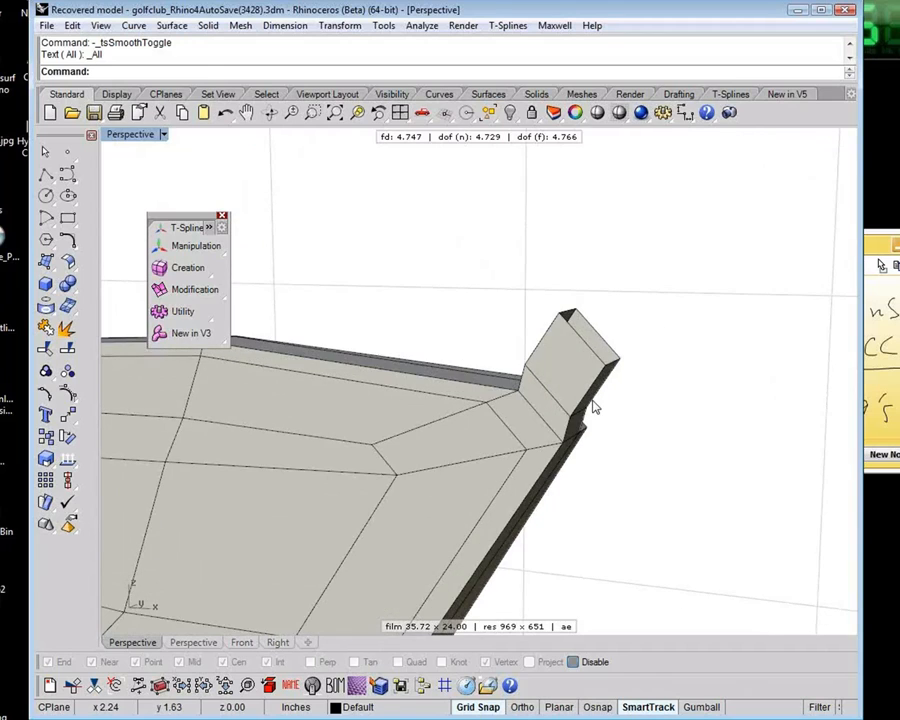
pyautogui.click(571, 341)
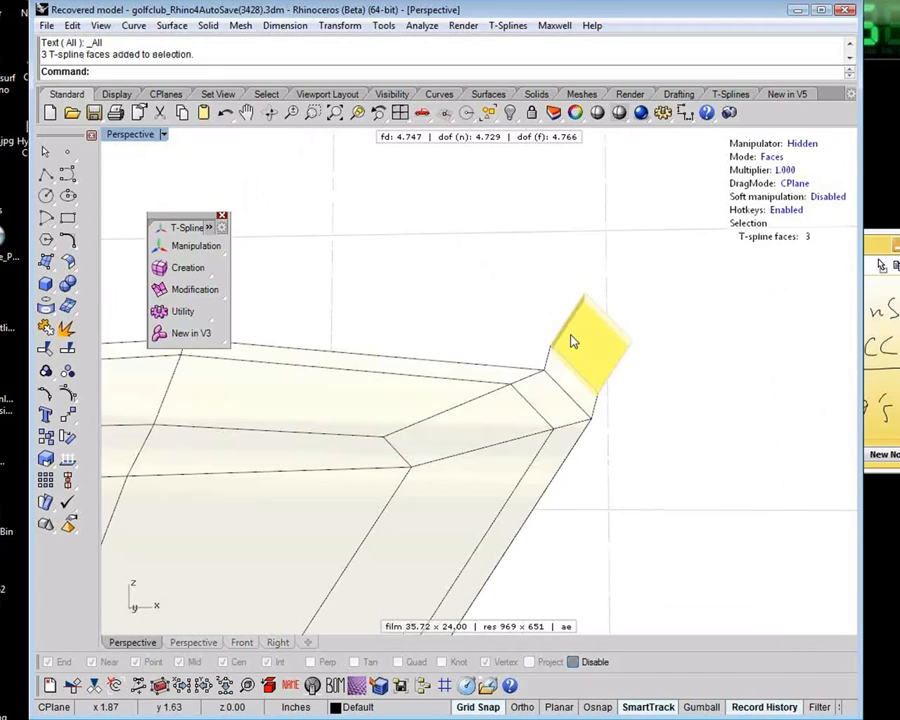
pyautogui.moveTo(571, 341)
pyautogui.mouseDown(button='right')
pyautogui.moveTo(635, 384)
pyautogui.moveTo(619, 396)
pyautogui.moveTo(640, 378)
pyautogui.moveTo(613, 366)
pyautogui.moveTo(590, 374)
pyautogui.moveTo(614, 400)
pyautogui.moveTo(647, 352)
pyautogui.moveTo(639, 315)
pyautogui.moveTo(583, 376)
pyautogui.moveTo(587, 351)
pyautogui.mouseUp(button='right')
pyautogui.press('Delete')
pyautogui.press('Tab')
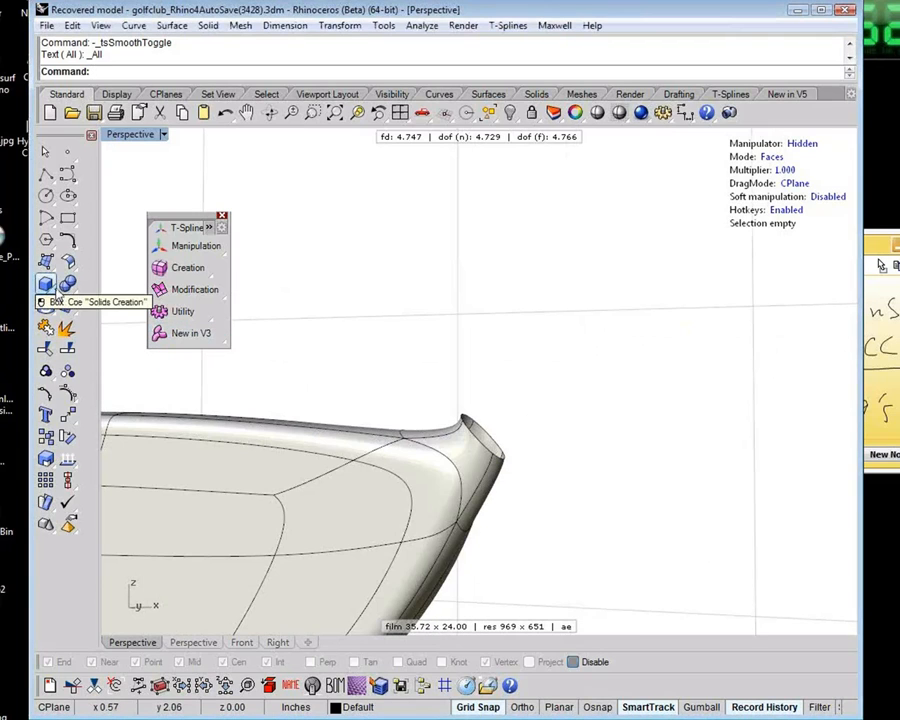
pyautogui.click(45, 197)
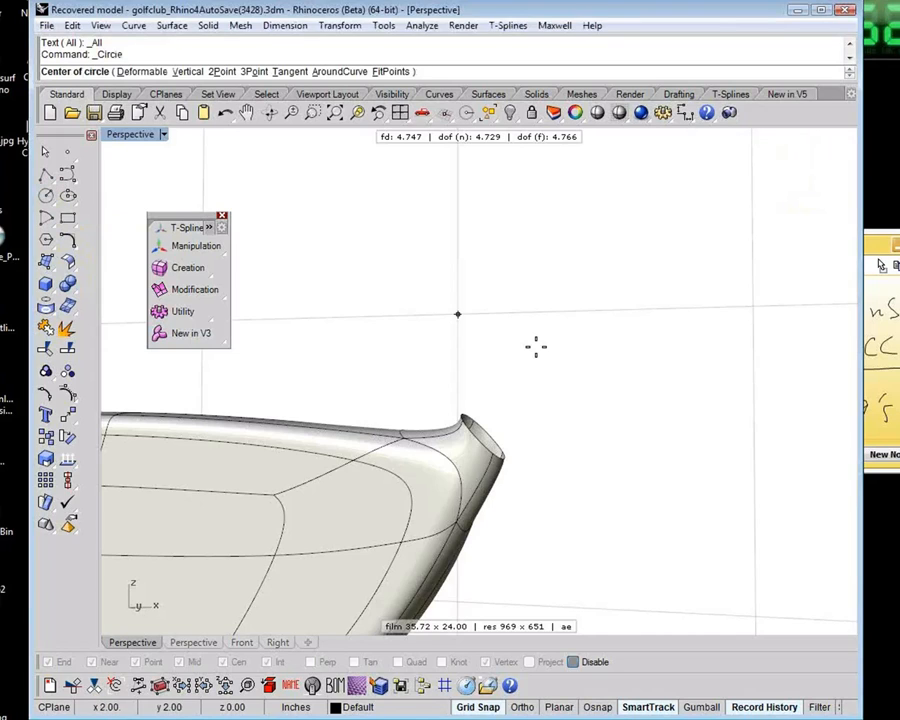
pyautogui.press('Escape')
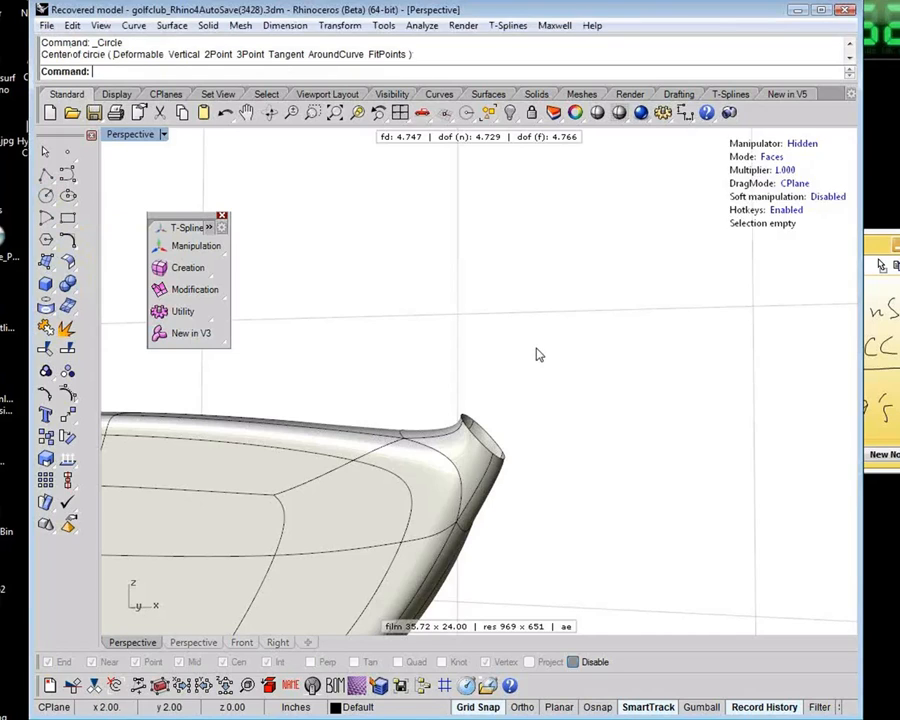
pyautogui.keyDown('shift'); pyautogui.moveTo(537, 354); pyautogui.dragTo(525, 387, button='right'); pyautogui.keyUp('shift')
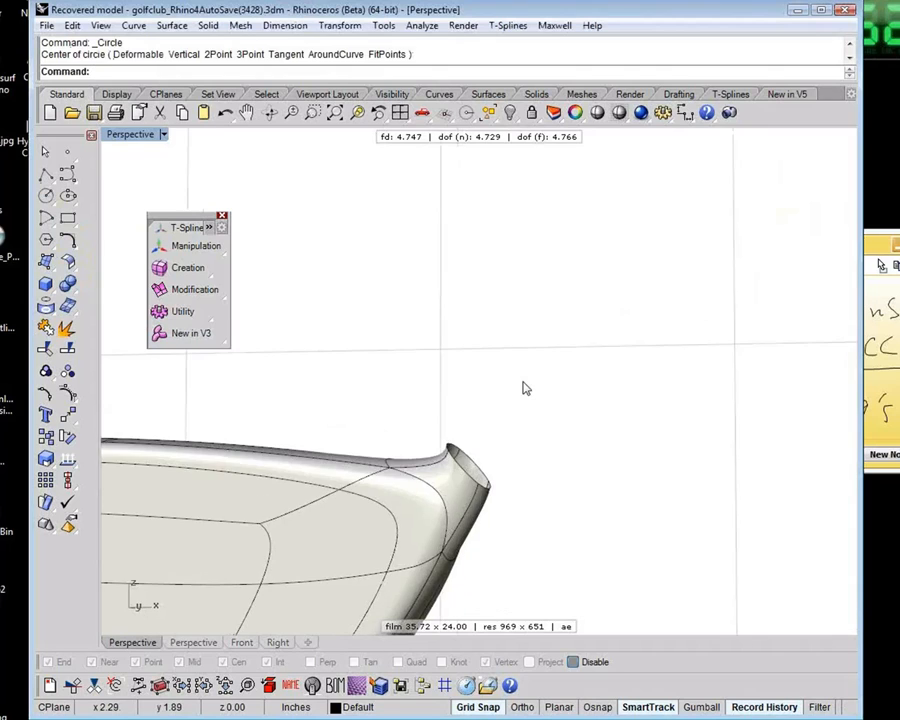
# In the Top view, with grid snap off, draw a small circle beside the neck opening, roughly matching the opening's size
pyautogui.hotkey('ctrl', 'F1')
pyautogui.scroll(-6, 523, 382)
pyautogui.moveTo(628, 385); pyautogui.dragTo(436, 373, button='right')
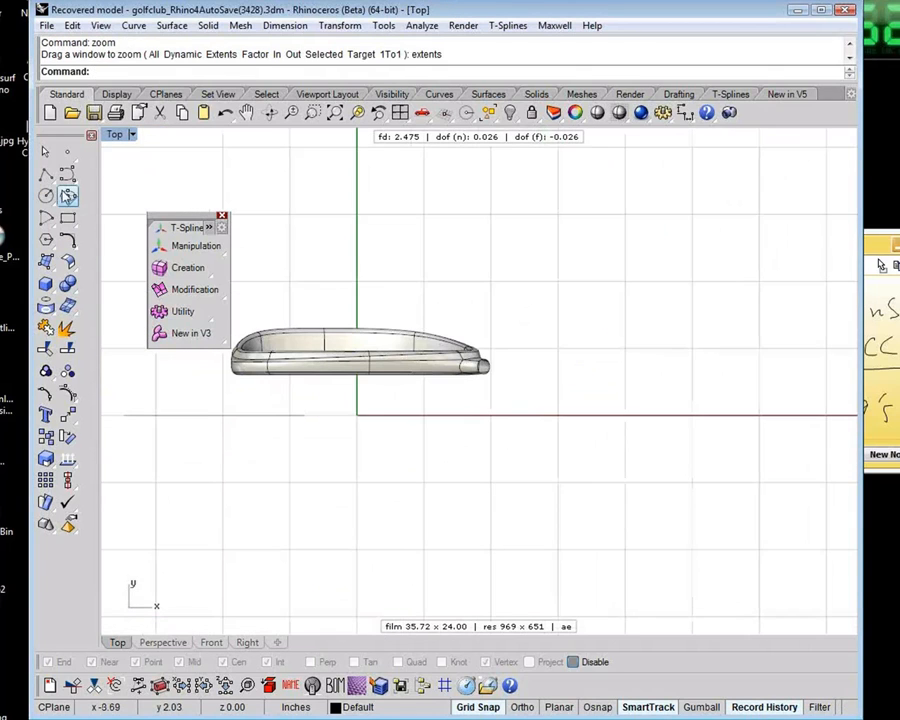
pyautogui.click(48, 196)
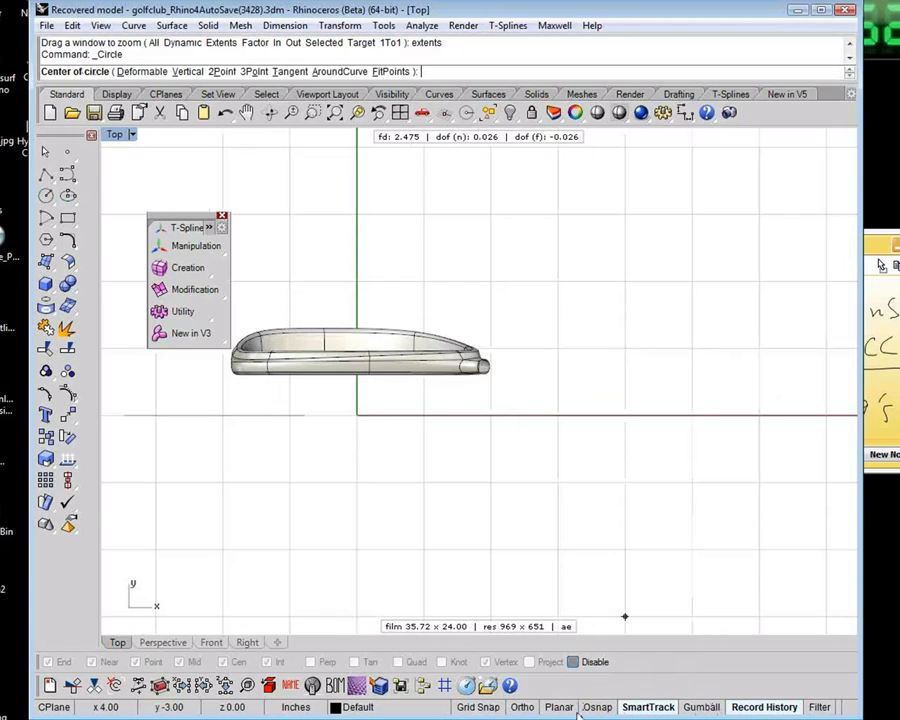
pyautogui.scroll(6, 504, 368)
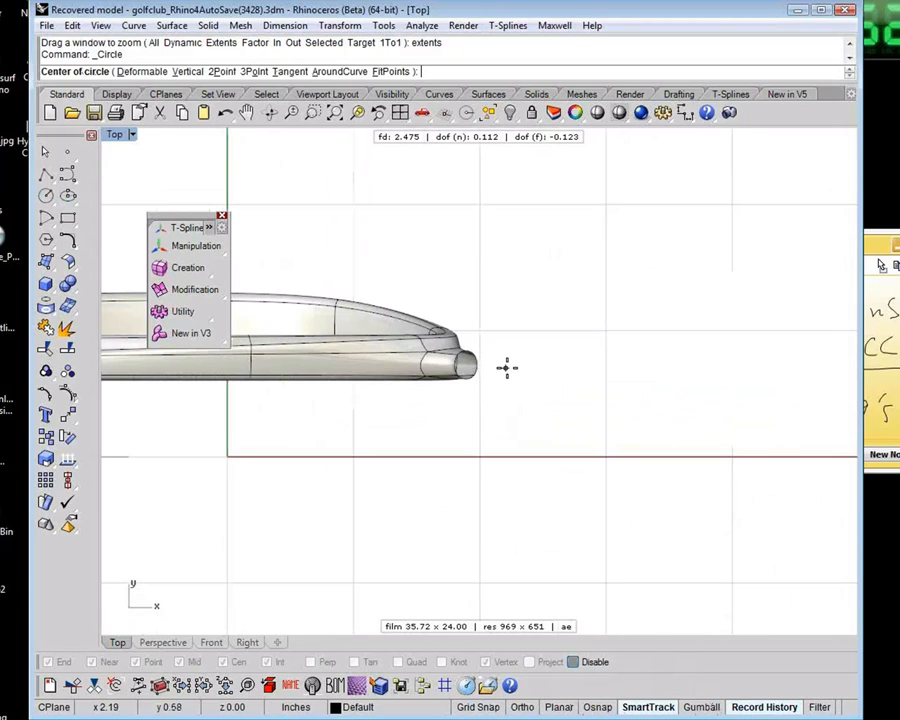
pyautogui.click(535, 366)
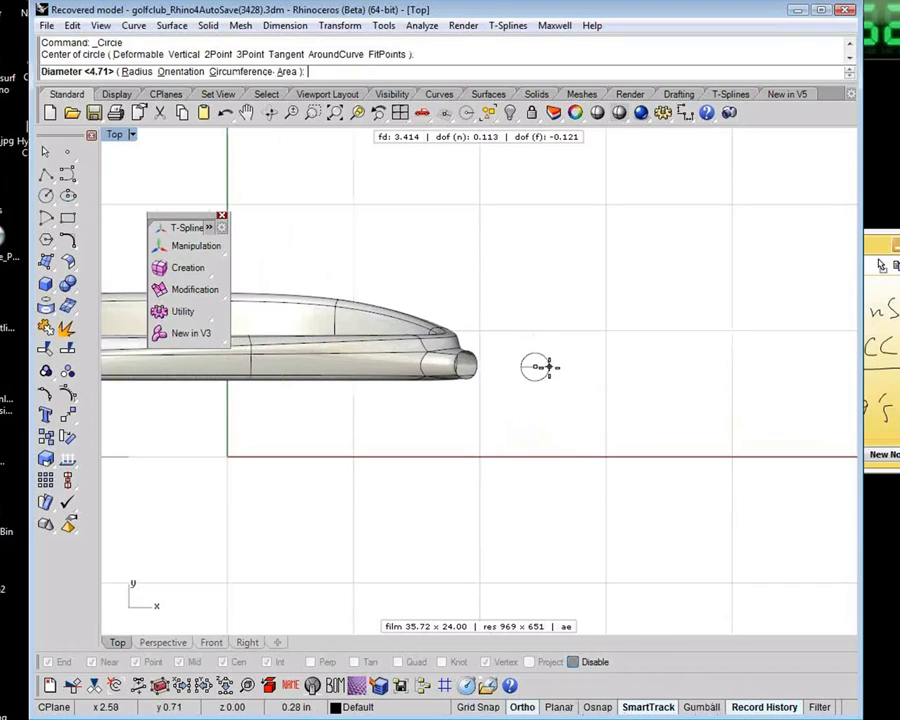
pyautogui.keyDown('shift'); pyautogui.click(549, 367); pyautogui.keyUp('shift')
pyautogui.scroll(10, 547, 374)
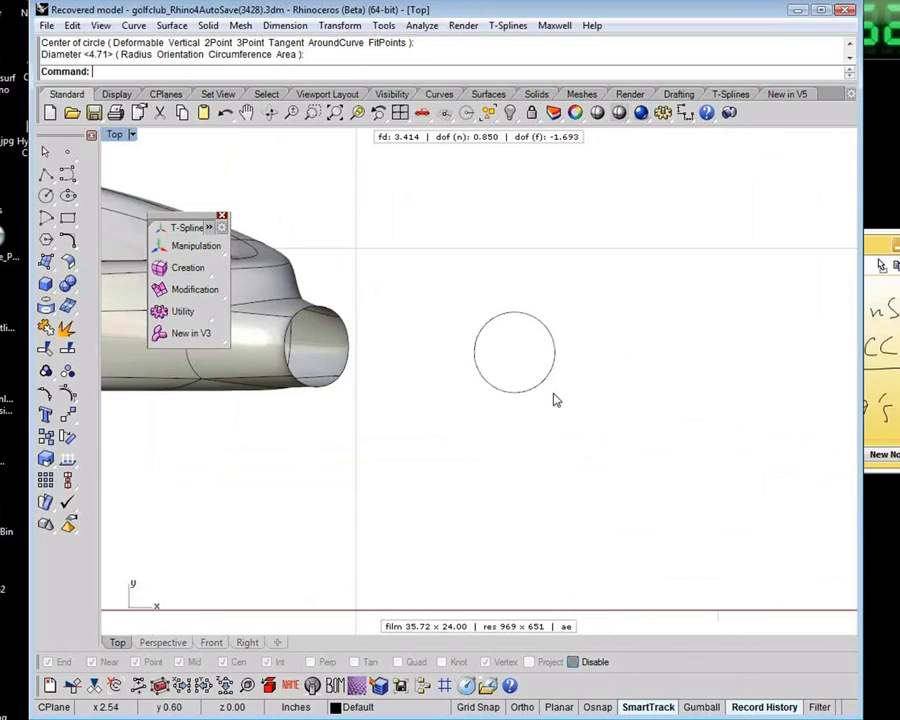
# Compare the circle's control points with its edit points, hiding each set after viewing it
pyautogui.click(541, 382)
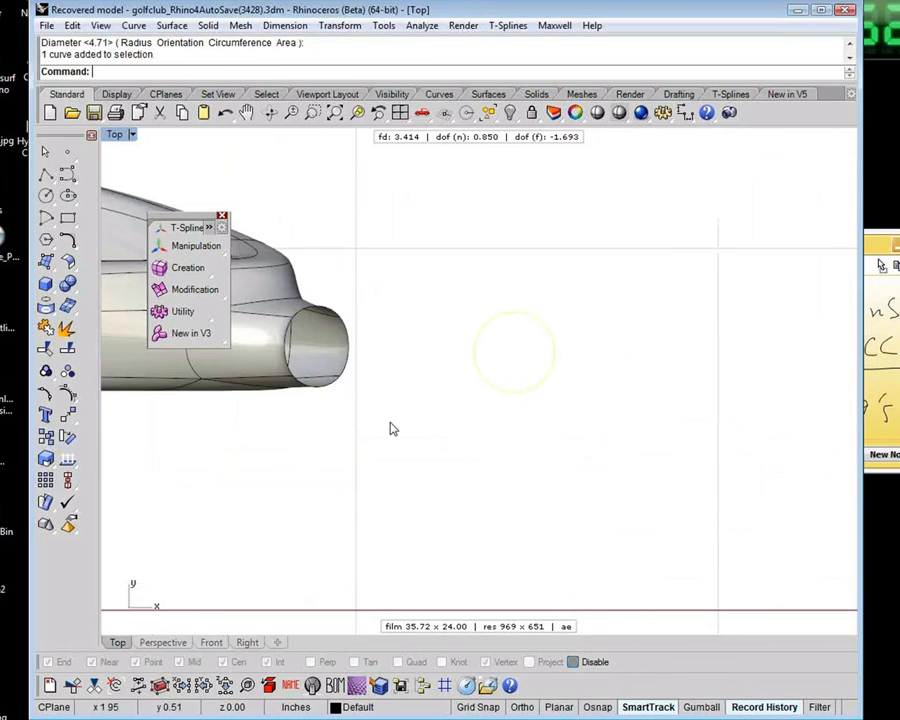
pyautogui.click(67, 394)
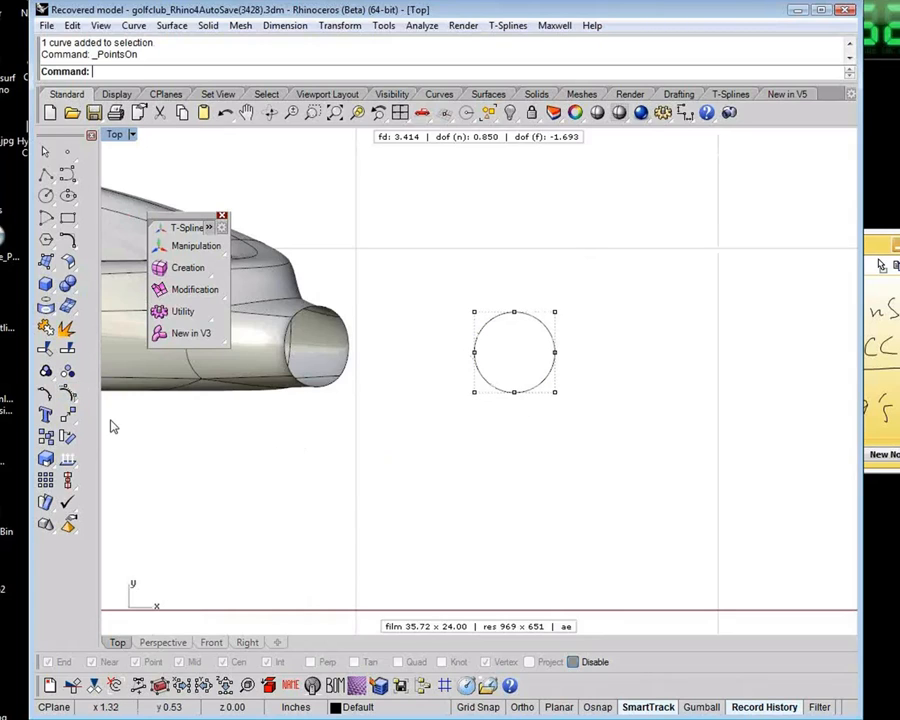
pyautogui.press('Escape')
pyautogui.moveTo(500, 436); pyautogui.dragTo(426, 374)
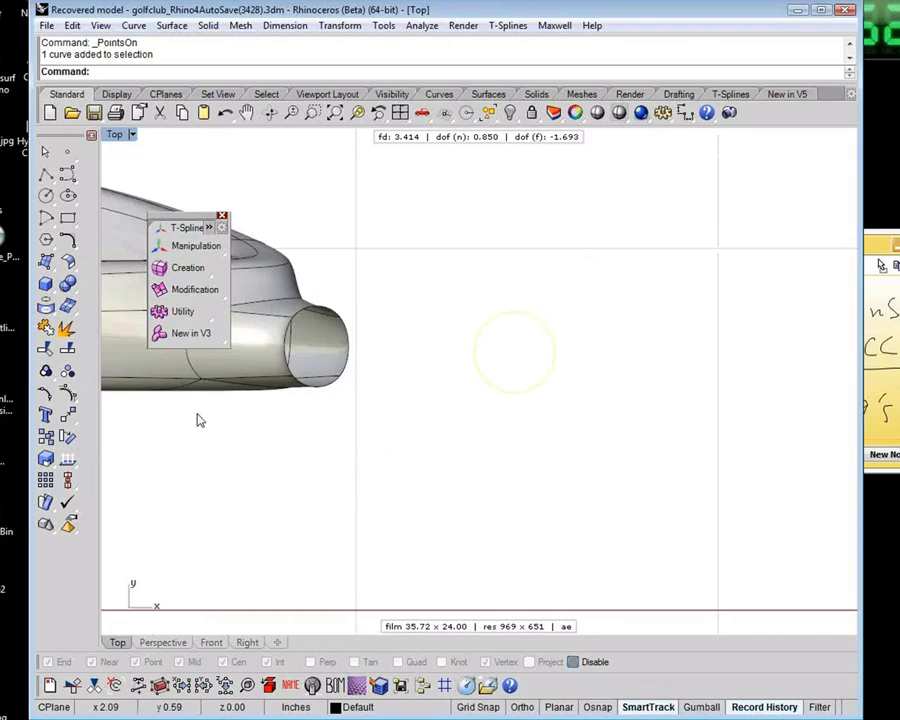
pyautogui.click(75, 398)
pyautogui.click(114, 420)
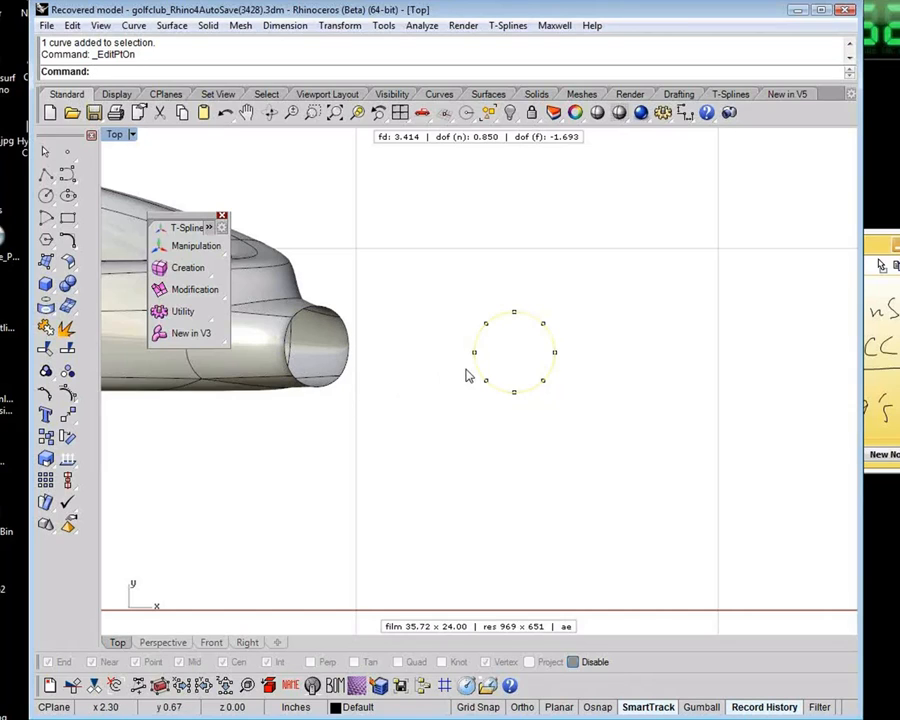
pyautogui.click(440, 393)
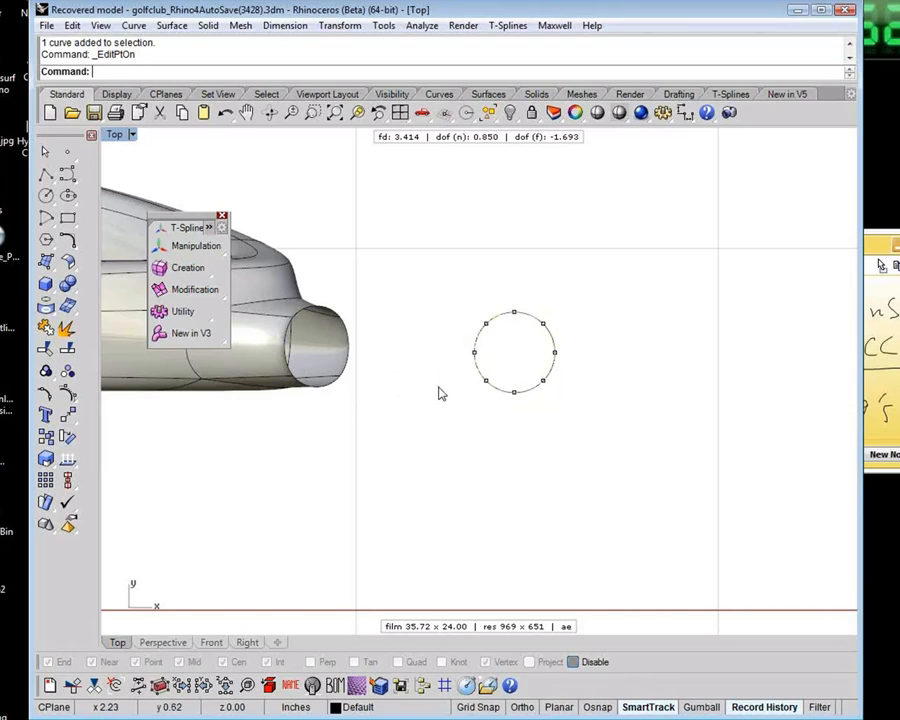
pyautogui.press('Escape')
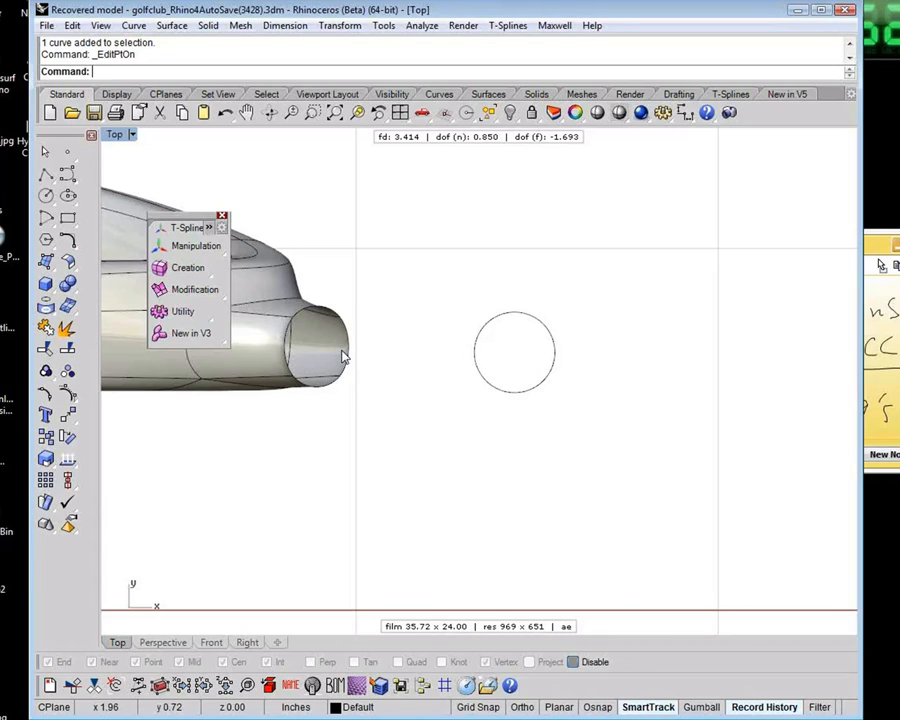
# In the Front view, move the circle above the neck stub and rotate it to match the tilt of the stub's opening
pyautogui.click(496, 390)
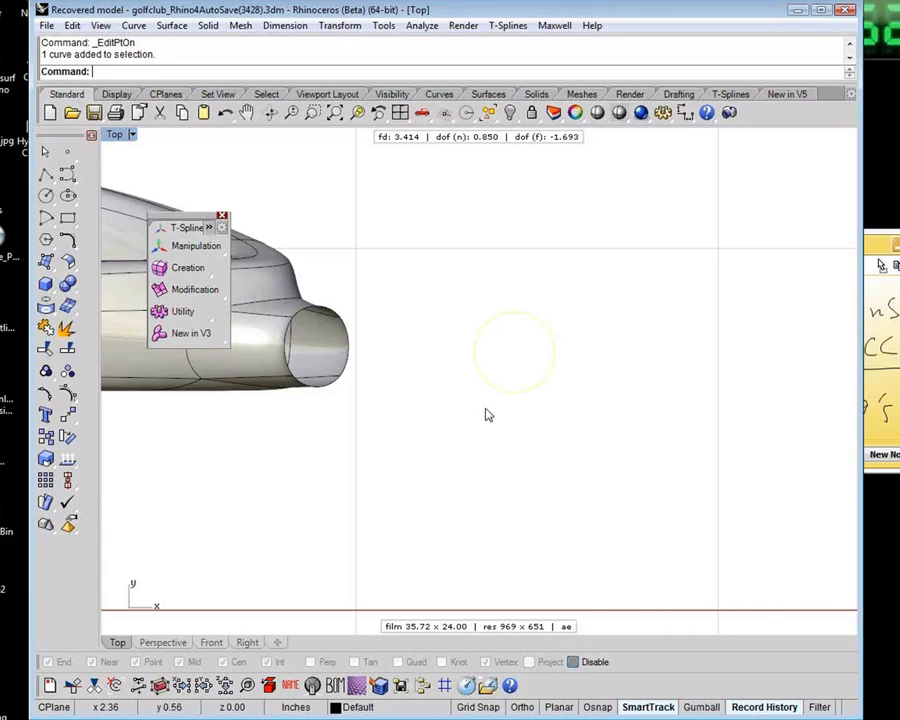
pyautogui.hotkey('ctrl', 'F2')
pyautogui.hotkey('ctrl', 'shift', 'e')
pyautogui.moveTo(528, 376); pyautogui.dragTo(334, 412, button='right')
pyautogui.moveTo(620, 599); pyautogui.dragTo(598, 540, button='right')
pyautogui.press('w')
pyautogui.moveTo(598, 540); pyautogui.dragTo(600, 282)
pyautogui.moveTo(688, 332); pyautogui.dragTo(632, 370)
pyautogui.press('e')
pyautogui.scroll(1, 614, 344)
pyautogui.scroll(1, 614, 344)
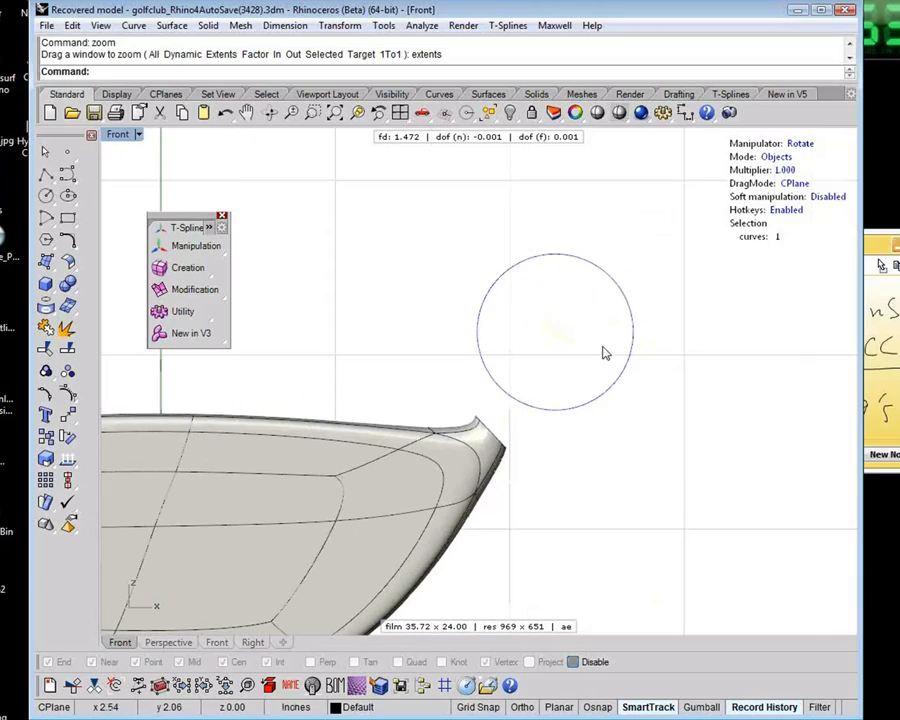
# Extrude the tilted circle along the shaft direction into a short T-Splines tube with the translate manipulator, then clear the selection
pyautogui.press('w')
pyautogui.click(620, 291)
pyautogui.moveTo(622, 297); pyautogui.dragTo(666, 242)
pyautogui.click(633, 358)
pyautogui.click(560, 370)
pyautogui.click(620, 424)
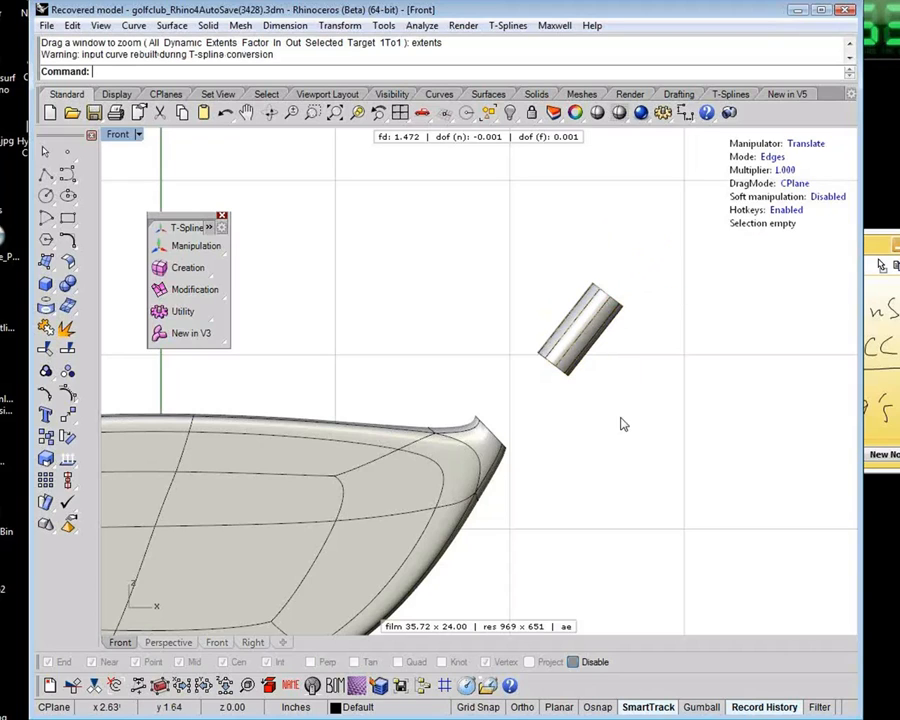
# In the Perspective view, try to bridge the tube's lower edge loop to the edge loop of the neck opening
pyautogui.hotkey('ctrl', 'F4')
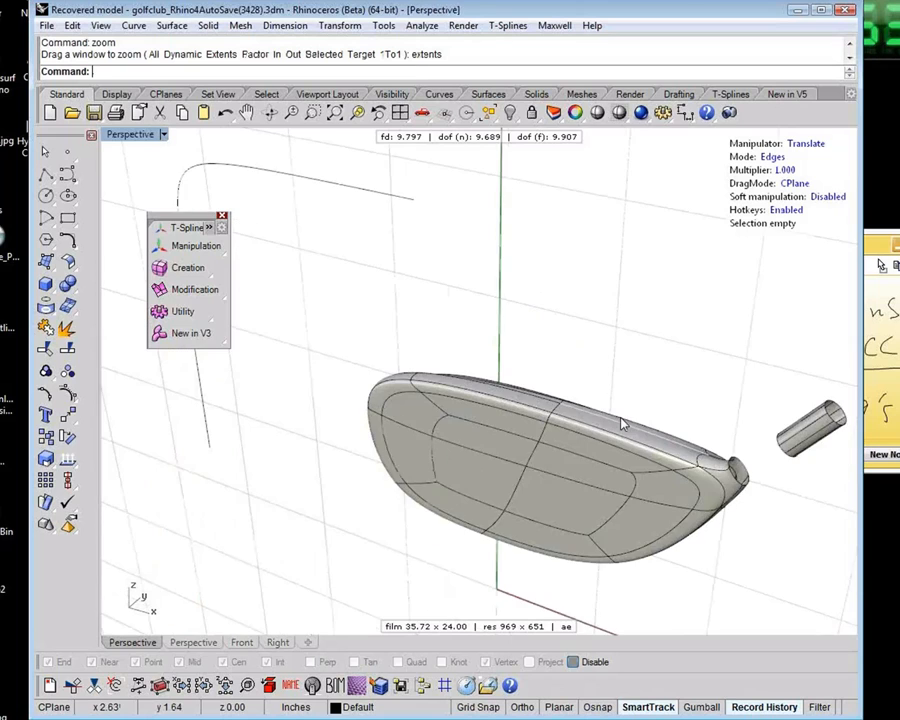
pyautogui.keyDown('shift'); pyautogui.moveTo(568, 410); pyautogui.dragTo(300, 375, button='right'); pyautogui.keyUp('shift')
pyautogui.scroll(8, 526, 413)
pyautogui.moveTo(526, 413); pyautogui.dragTo(432, 396, button='right')
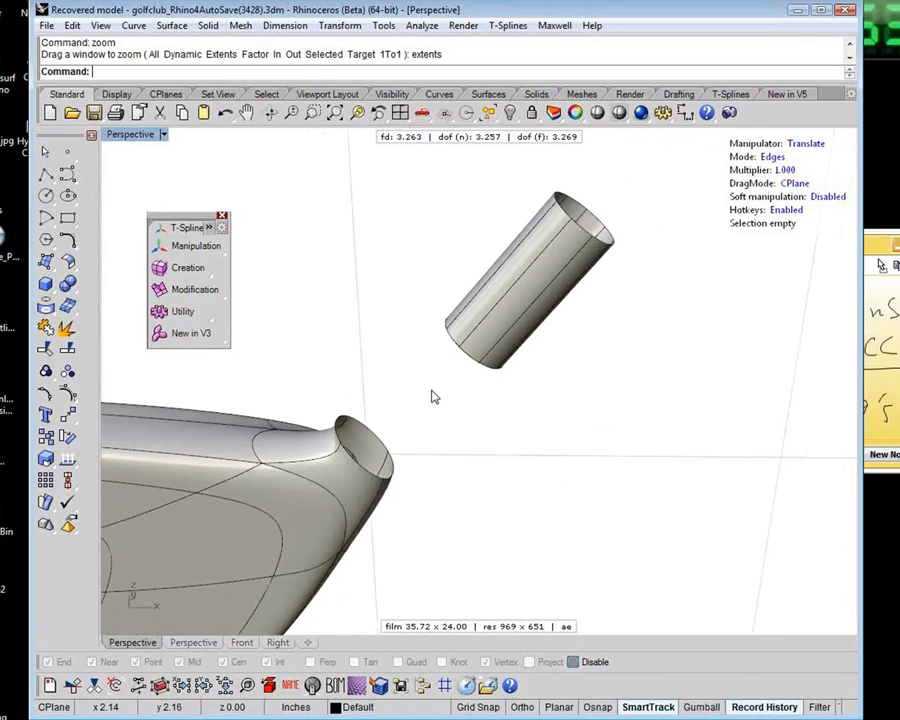
pyautogui.click(215, 316)
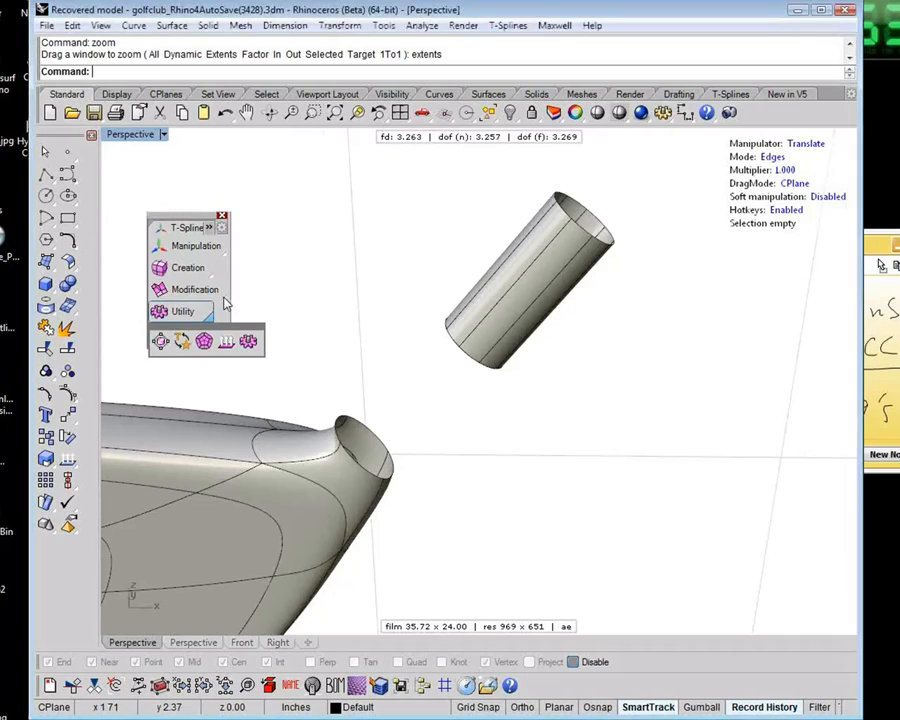
pyautogui.click(223, 298)
pyautogui.click(466, 319)
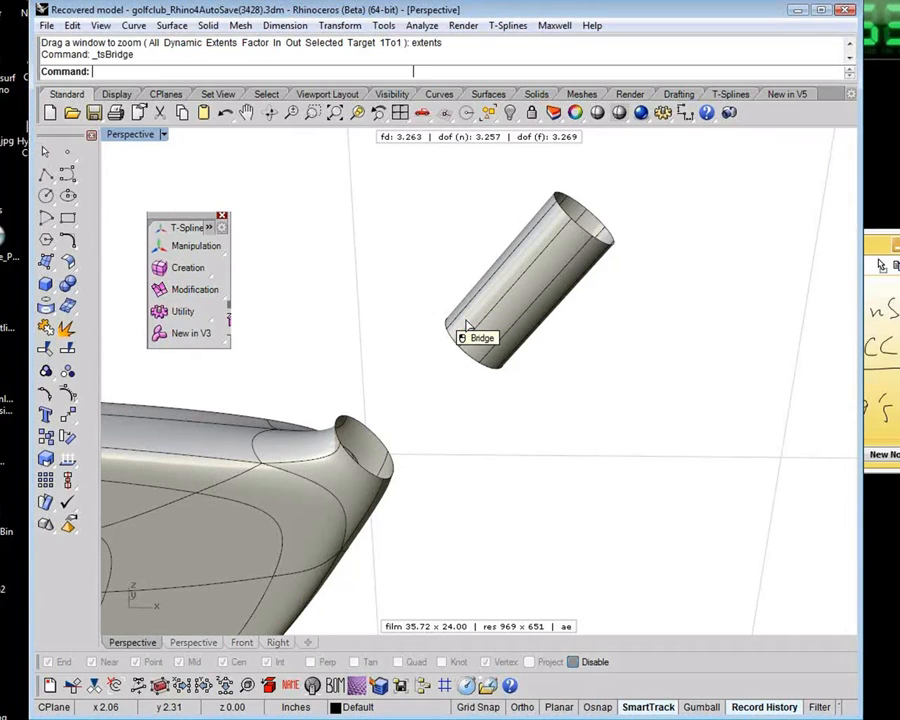
pyautogui.click(470, 357)
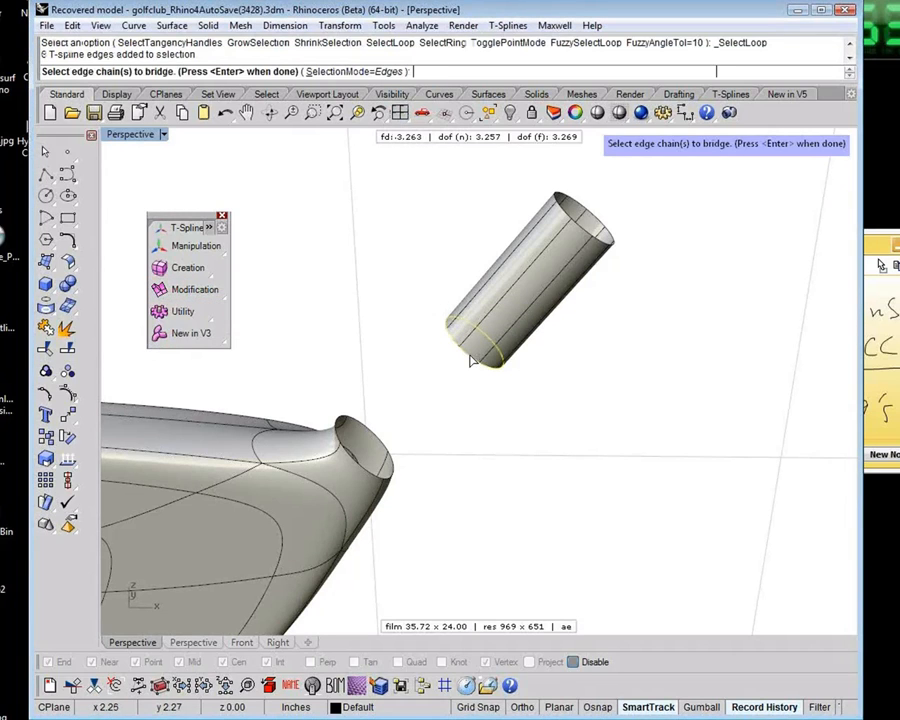
pyautogui.click(365, 475)
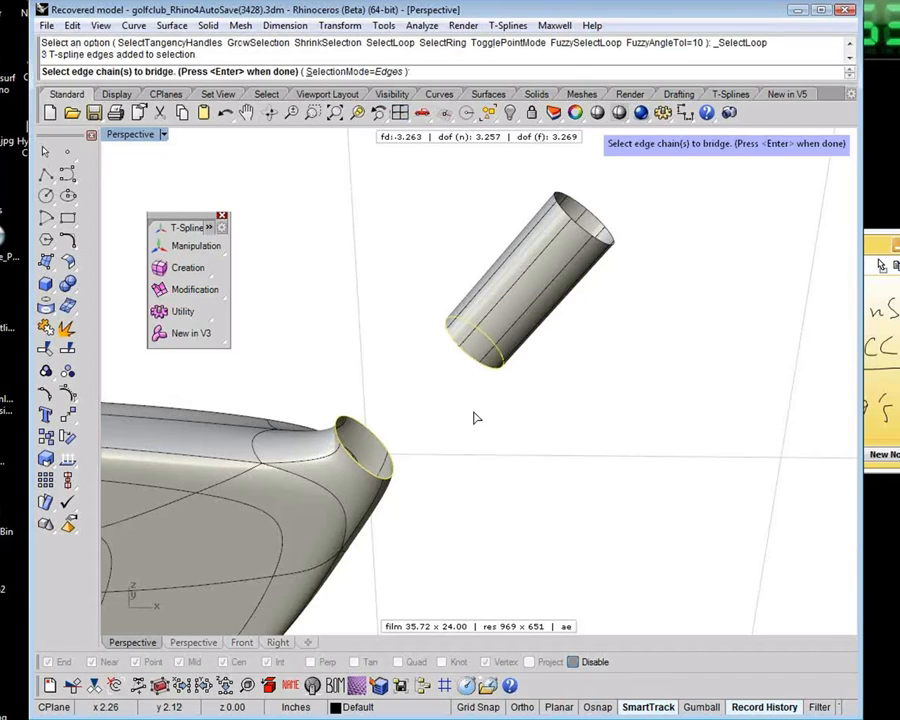
pyautogui.press('Return')
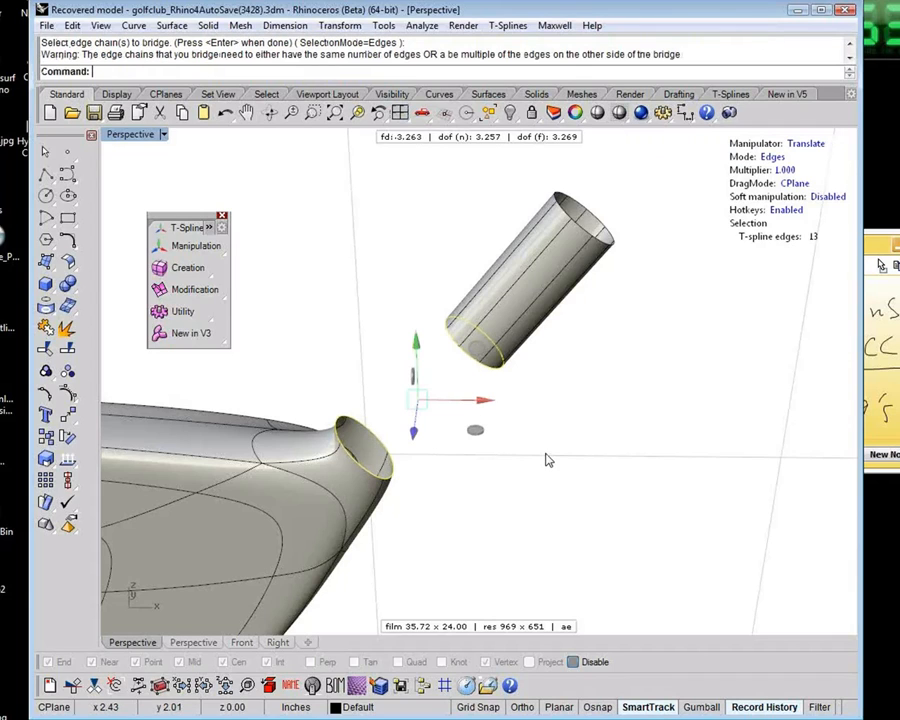
pyautogui.press('Escape')
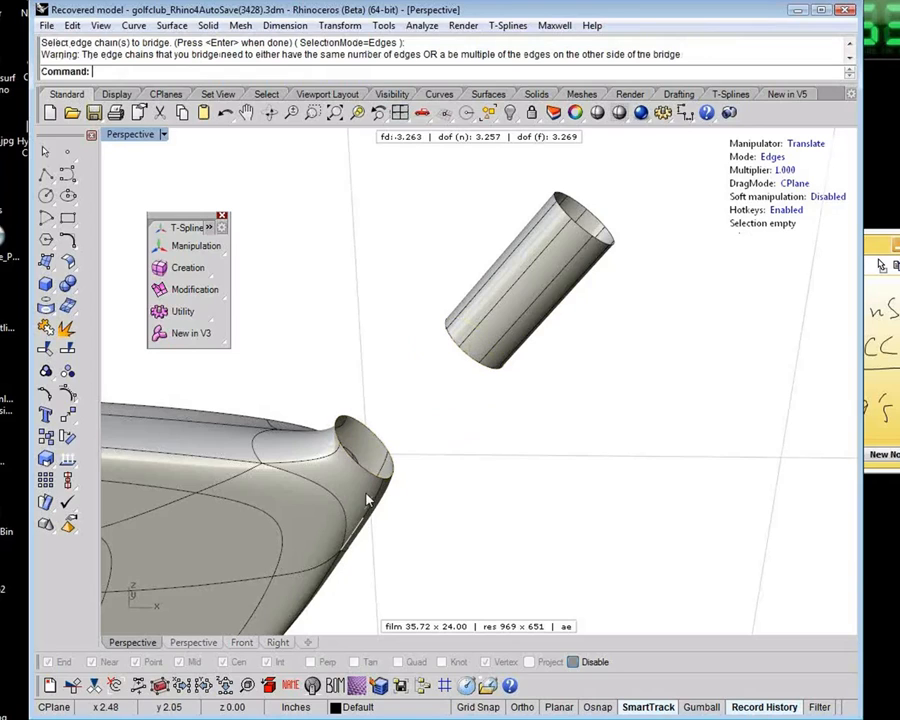
# Inspect the edge loops at the neck opening and the tube's lower end to compare their edge counts
pyautogui.click(363, 468)
pyautogui.doubleClick(365, 472)
pyautogui.click(474, 364)
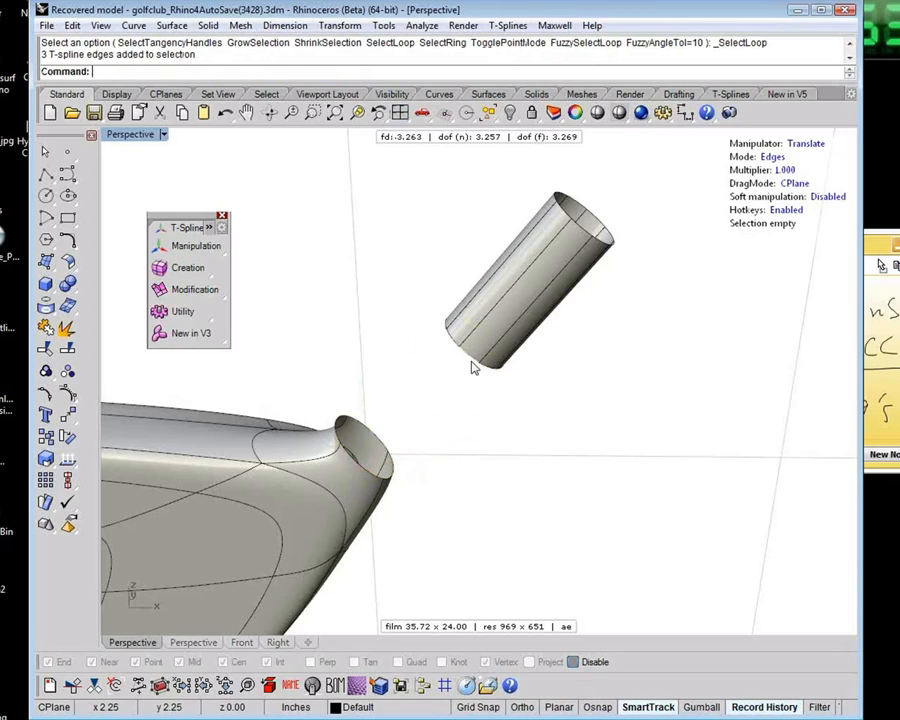
pyautogui.click(487, 376)
pyautogui.click(530, 410)
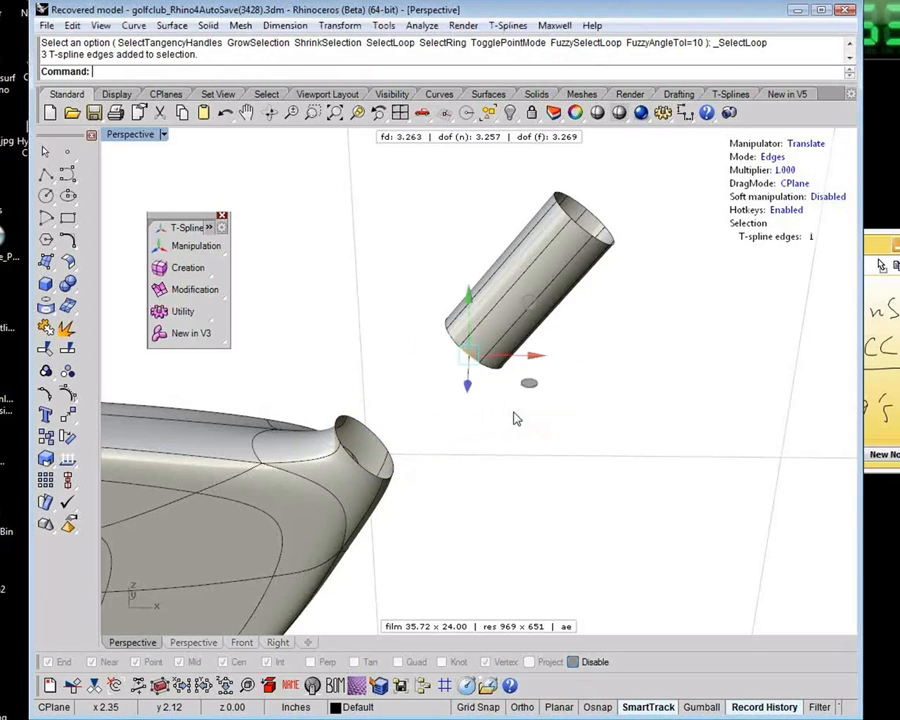
pyautogui.press('l')
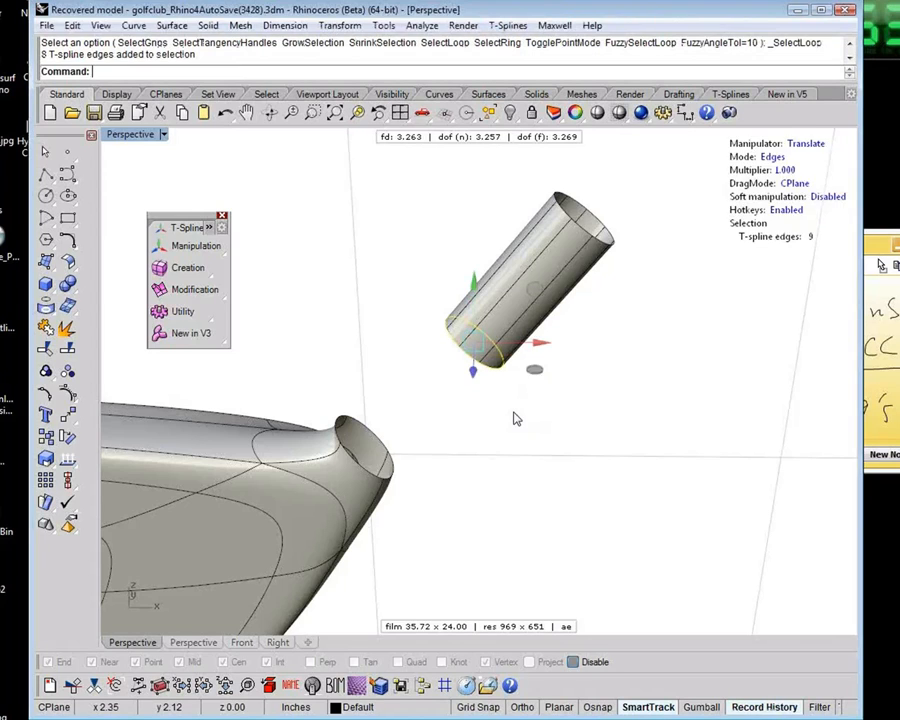
pyautogui.press('b')
pyautogui.press('Escape')
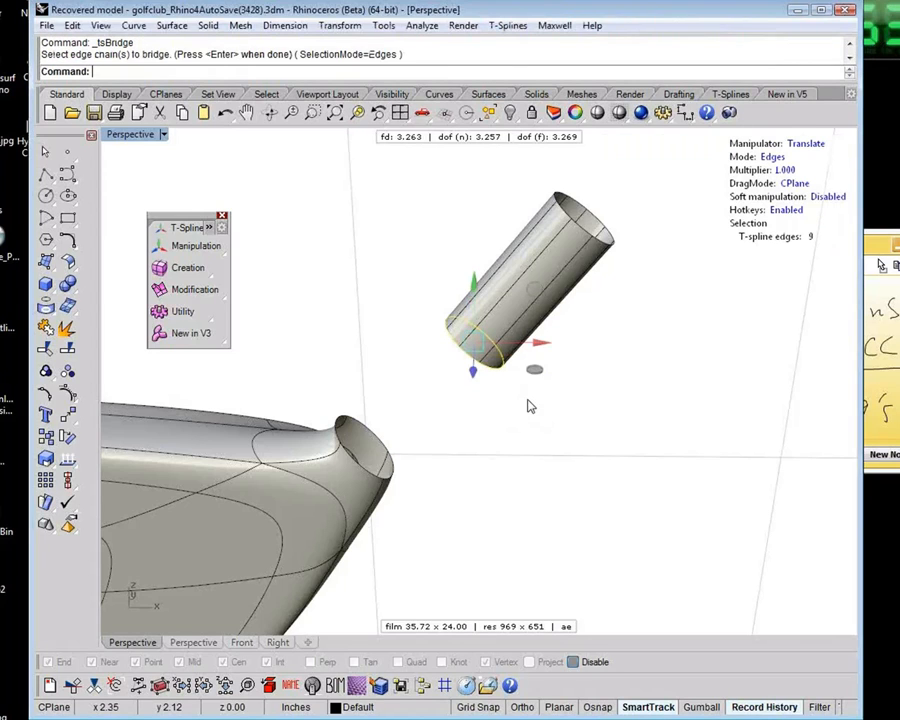
pyautogui.press('Escape')
# Delete the extruded tube while keeping its source circle
pyautogui.keyDown('shift'); pyautogui.moveTo(545, 353); pyautogui.dragTo(556, 398, button='right'); pyautogui.keyUp('shift')
pyautogui.click(551, 338)
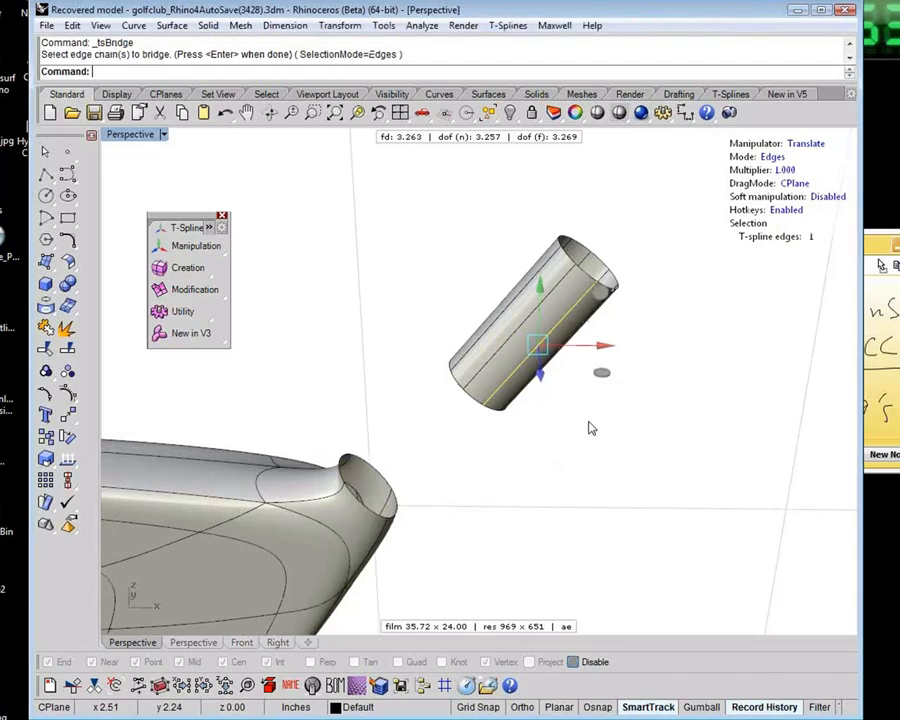
pyautogui.press('Escape')
pyautogui.press('Escape')
pyautogui.click(552, 331)
pyautogui.press('Delete')
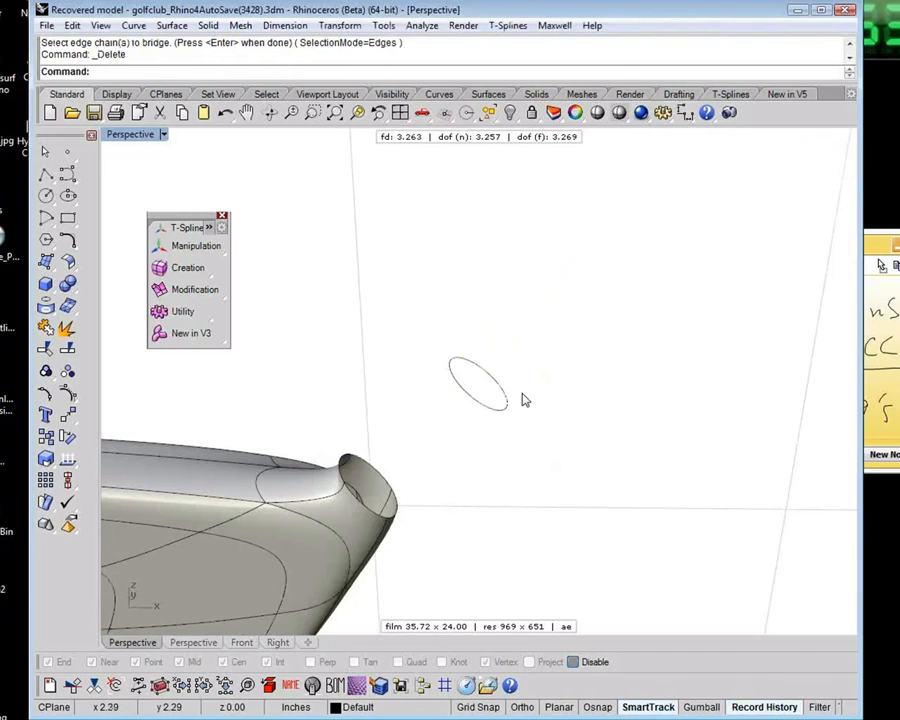
# Rebuild the tilted circle with a point count of 8 and degree 3, deleting the input curve
pyautogui.moveTo(569, 422); pyautogui.dragTo(482, 380)
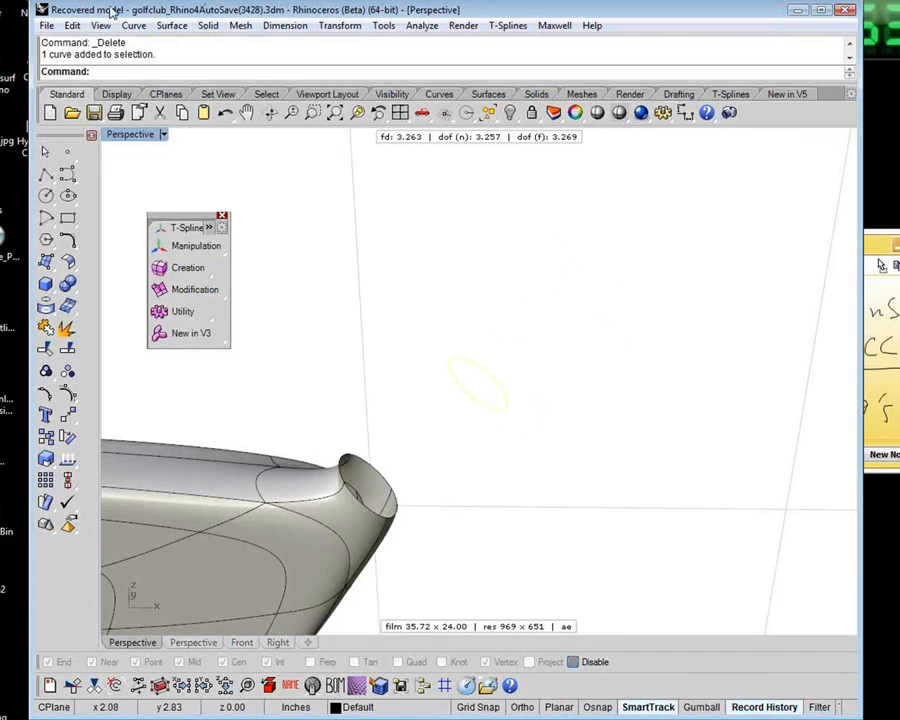
pyautogui.write('Rebuild')
pyautogui.press('Return')
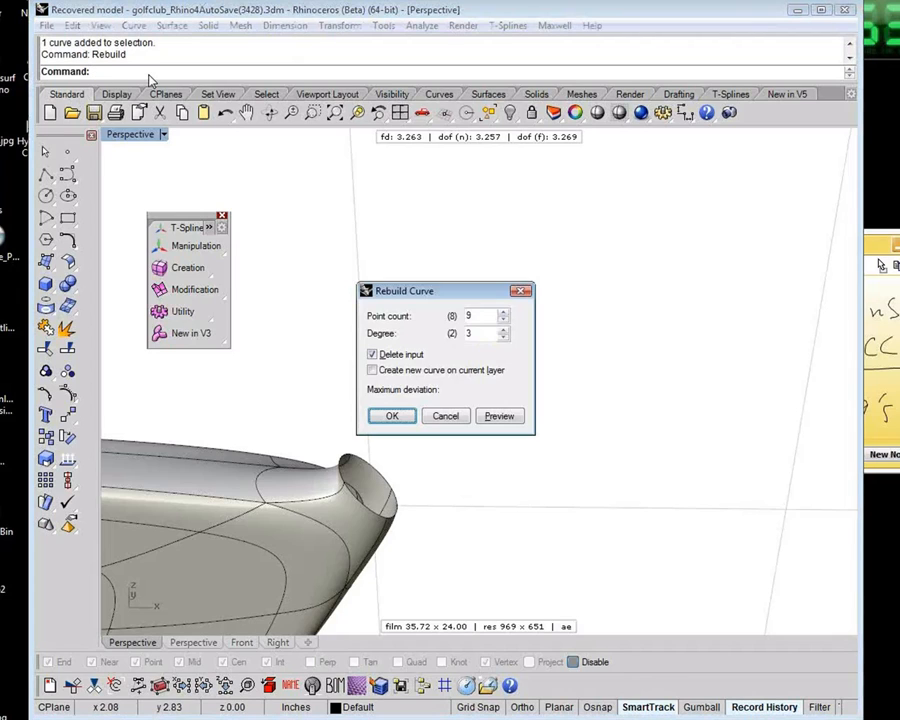
pyautogui.doubleClick(478, 316)
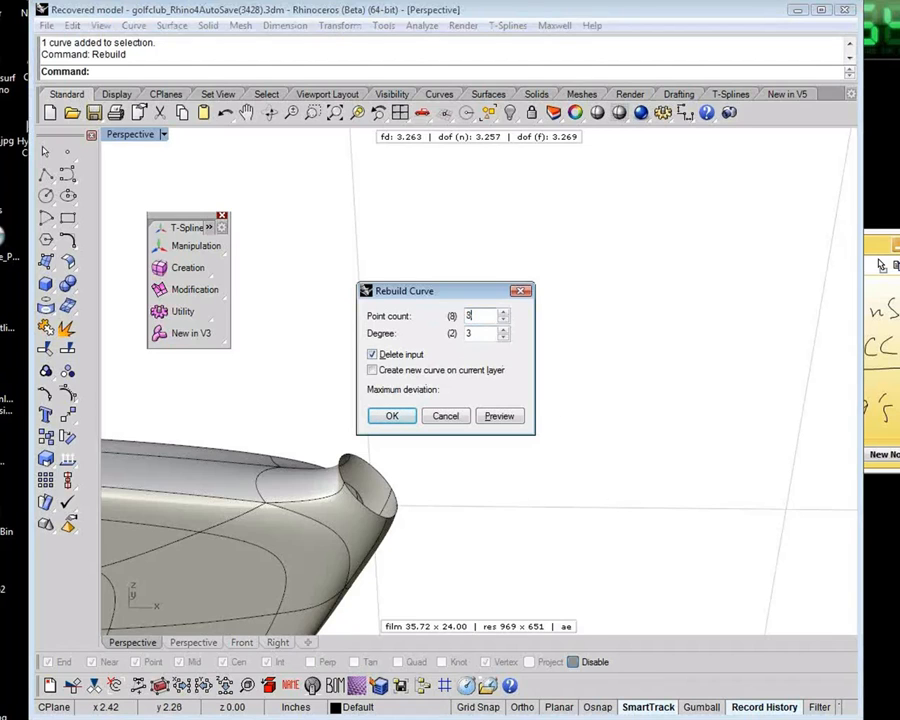
pyautogui.click(387, 417)
# Extrude the rebuilt circle along the shaft direction into a T-Splines tube above the neck opening
pyautogui.click(489, 436)
pyautogui.keyDown('shift'); pyautogui.moveTo(483, 442); pyautogui.dragTo(532, 398, button='right'); pyautogui.keyUp('shift')
pyautogui.click(532, 395)
pyautogui.write('m')
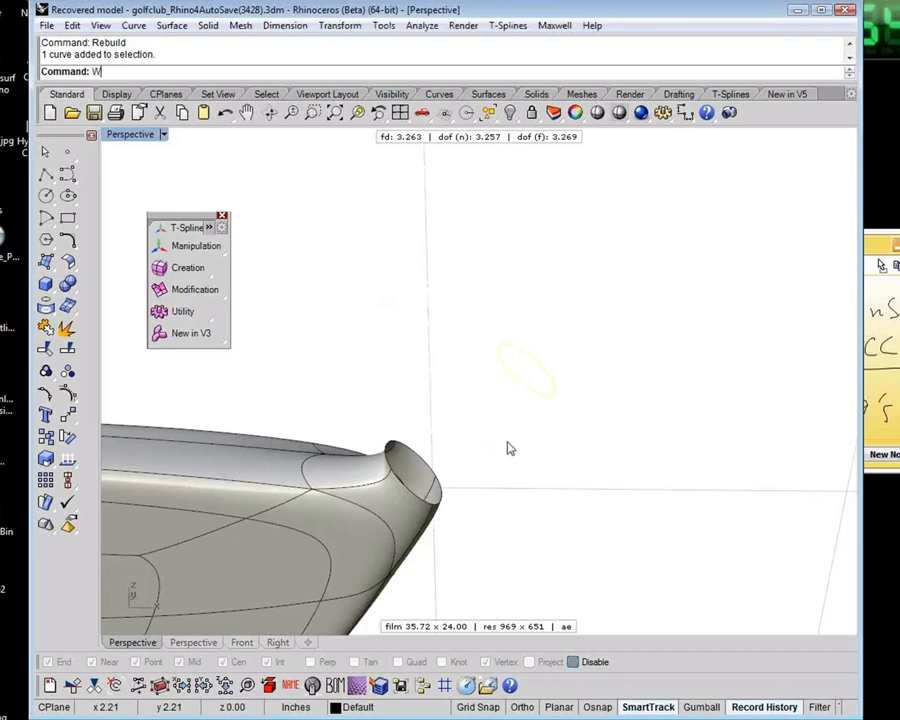
pyautogui.keyDown('shift'); pyautogui.moveTo(575, 441); pyautogui.dragTo(536, 441, button='right'); pyautogui.keyUp('shift')
pyautogui.press('Escape')
pyautogui.click(511, 388)
pyautogui.press('w')
pyautogui.keyDown('alt'); pyautogui.moveTo(516, 331); pyautogui.dragTo(621, 209); pyautogui.keyUp('alt')
pyautogui.click(595, 374)
pyautogui.keyDown('shift'); pyautogui.moveTo(554, 433); pyautogui.dragTo(600, 373, button='right'); pyautogui.keyUp('shift')
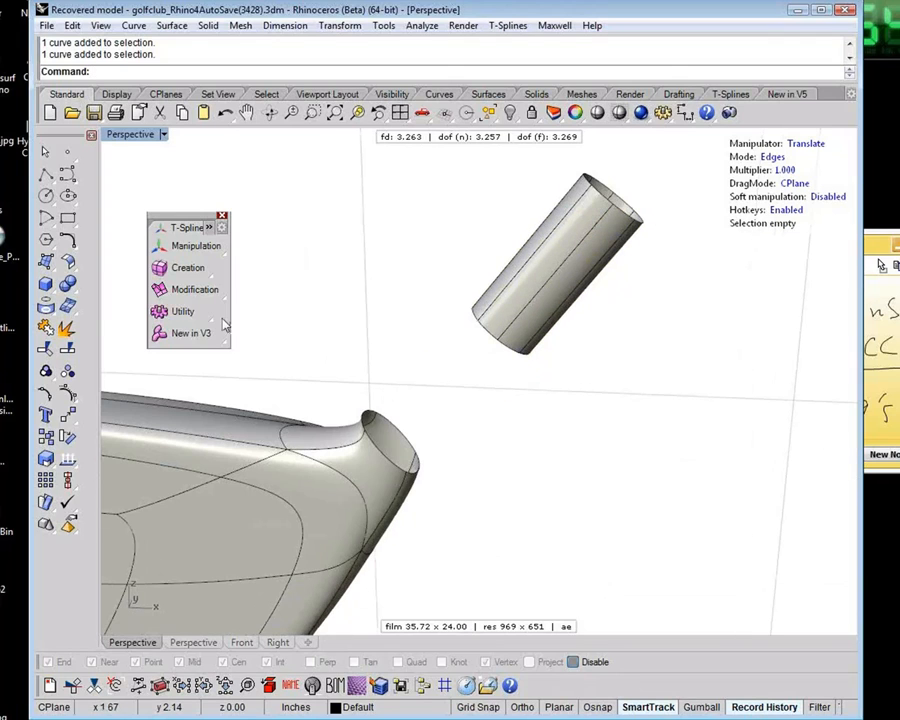
# Try to bridge the rebuilt tube's lower edge loop to the neck opening, choosing the alignment between both loops
pyautogui.click(225, 294)
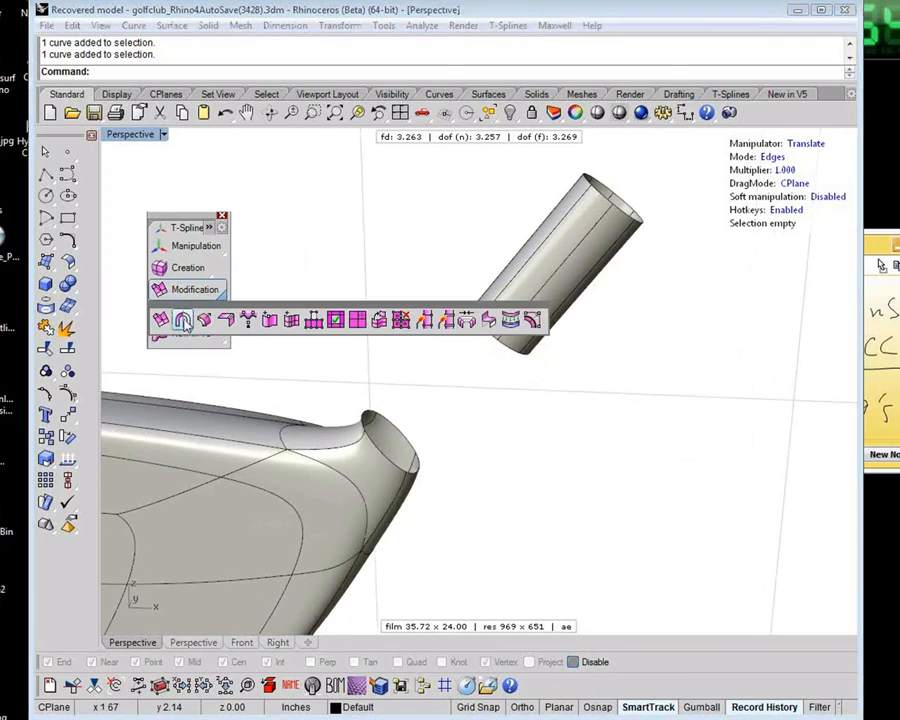
pyautogui.click(467, 320)
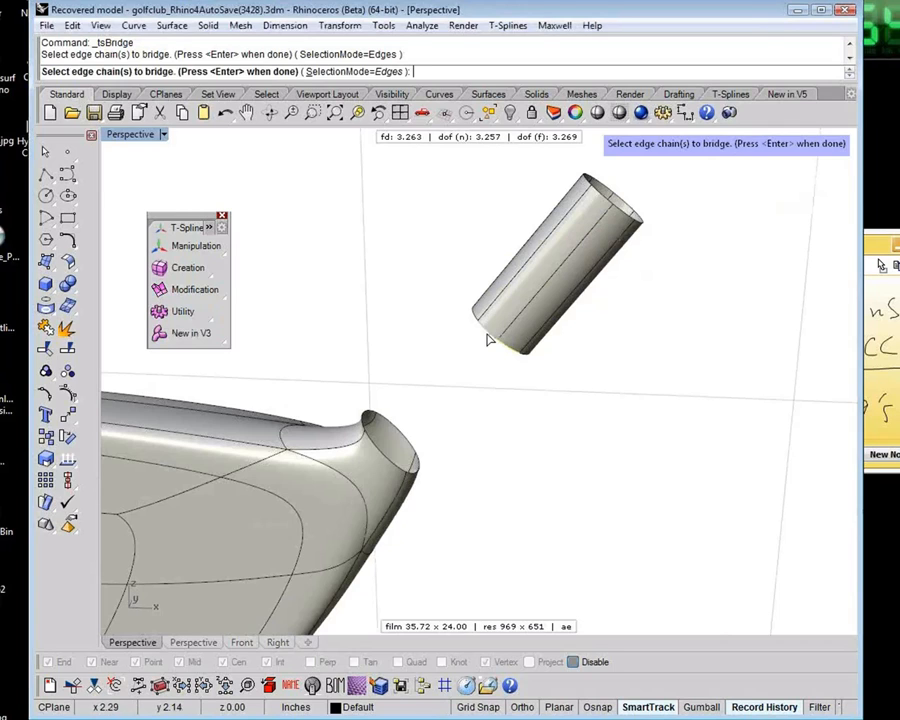
pyautogui.doubleClick(488, 338)
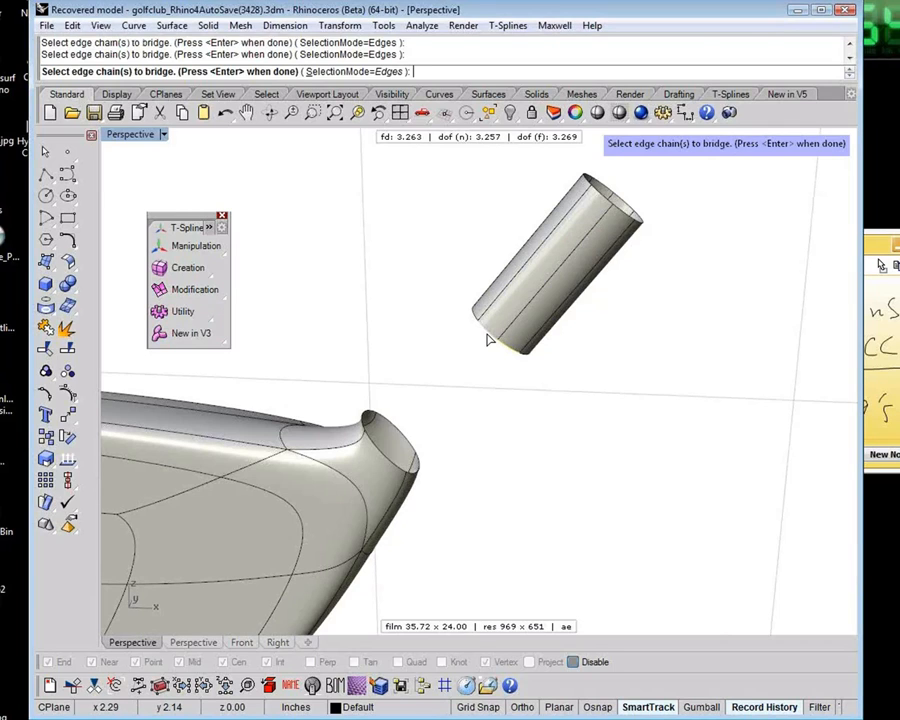
pyautogui.doubleClick(394, 466)
pyautogui.press('Return')
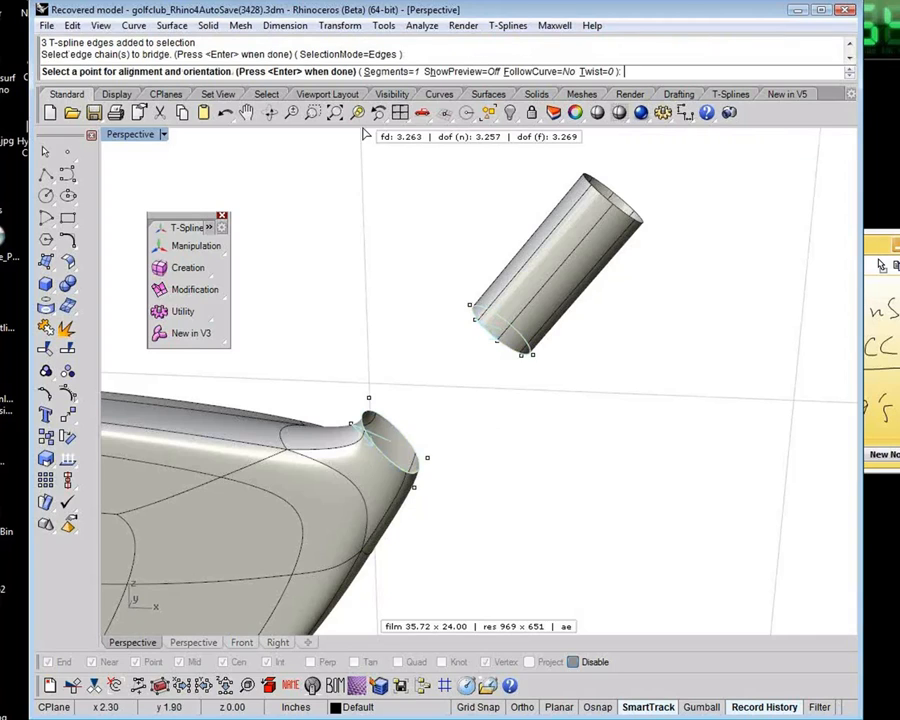
pyautogui.click(502, 414)
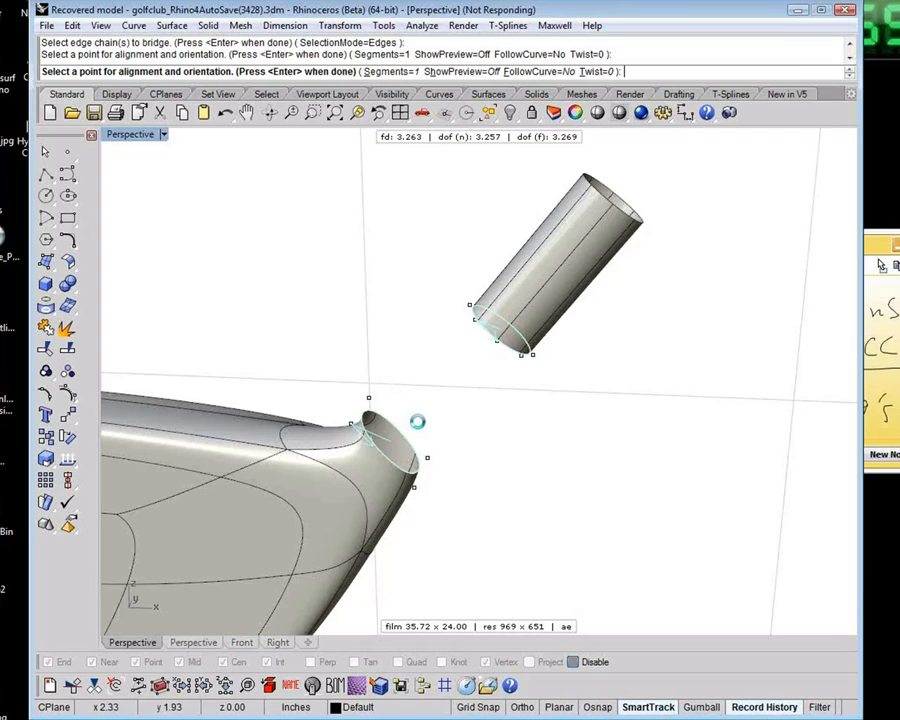
# Force-close the frozen program, restart it, and load the Renderer Development Kit and Maxwell for Rhino plug-ins
pyautogui.click(848, 12)
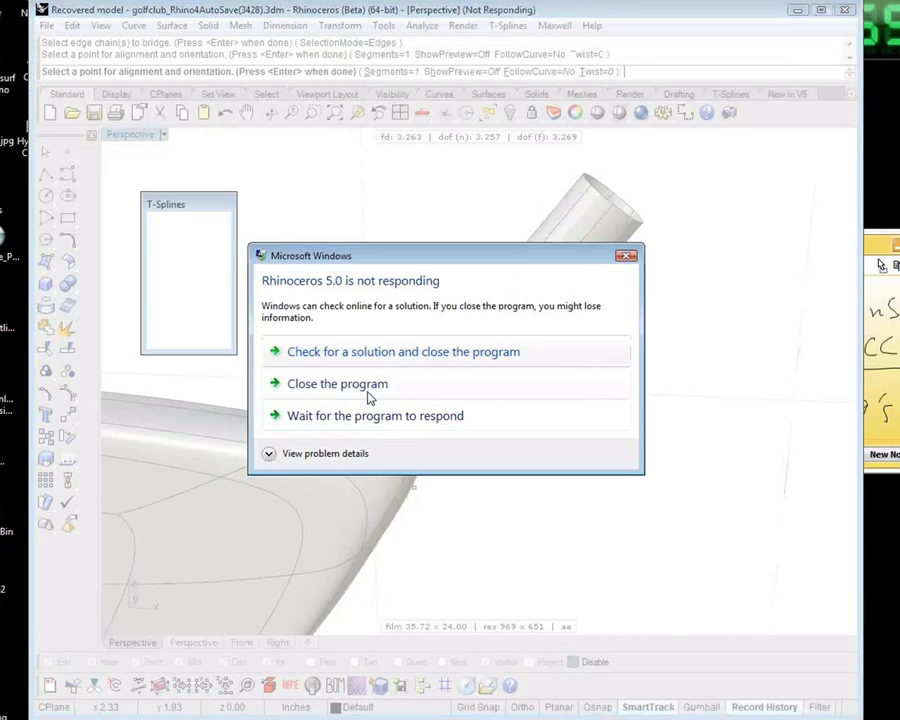
pyautogui.click(369, 397)
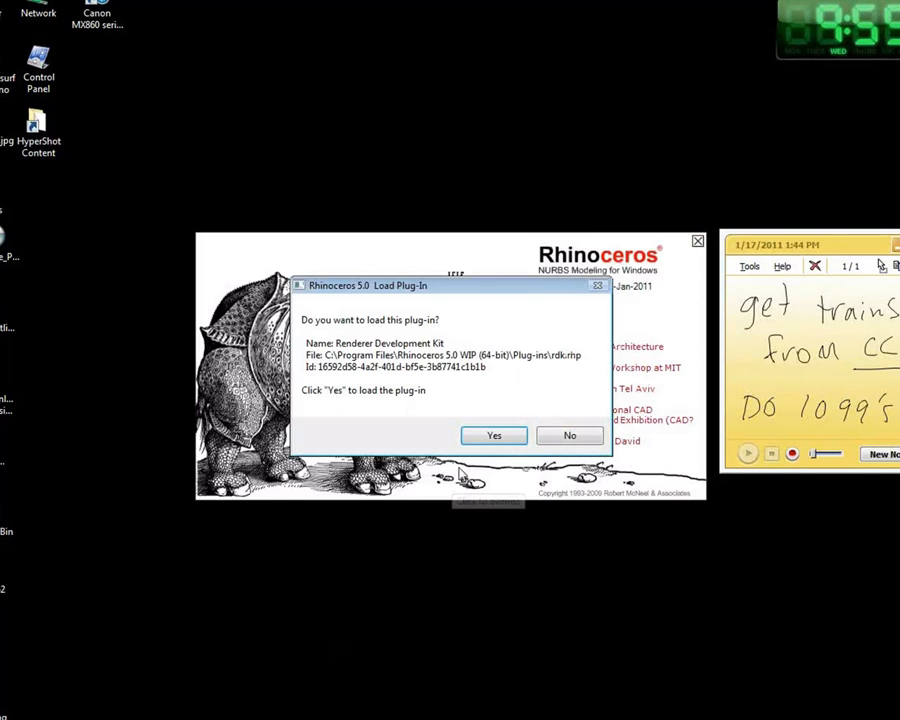
pyautogui.click(510, 437)
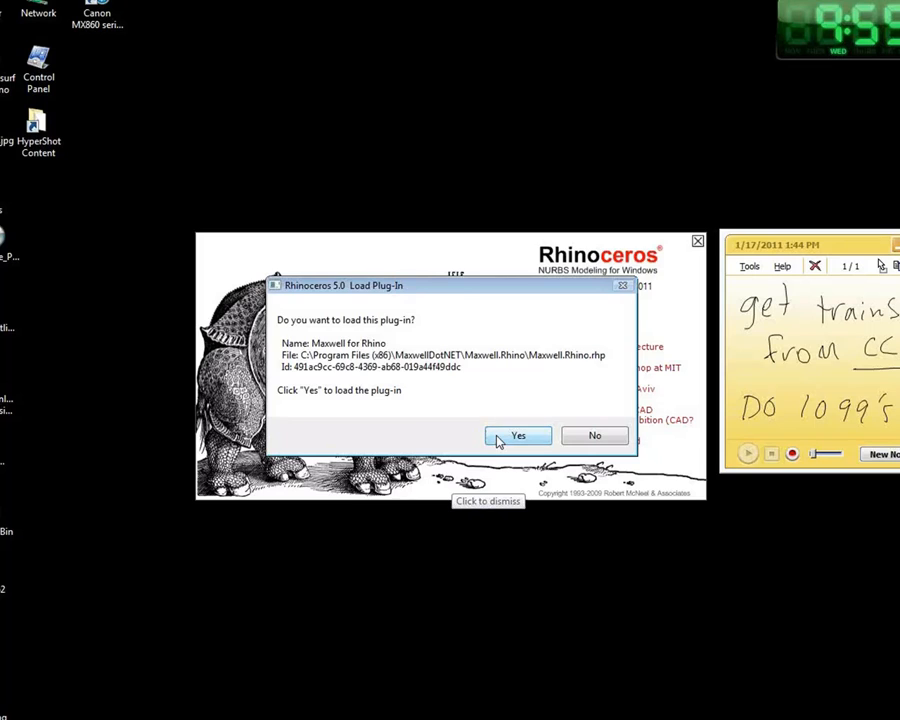
pyautogui.click(500, 438)
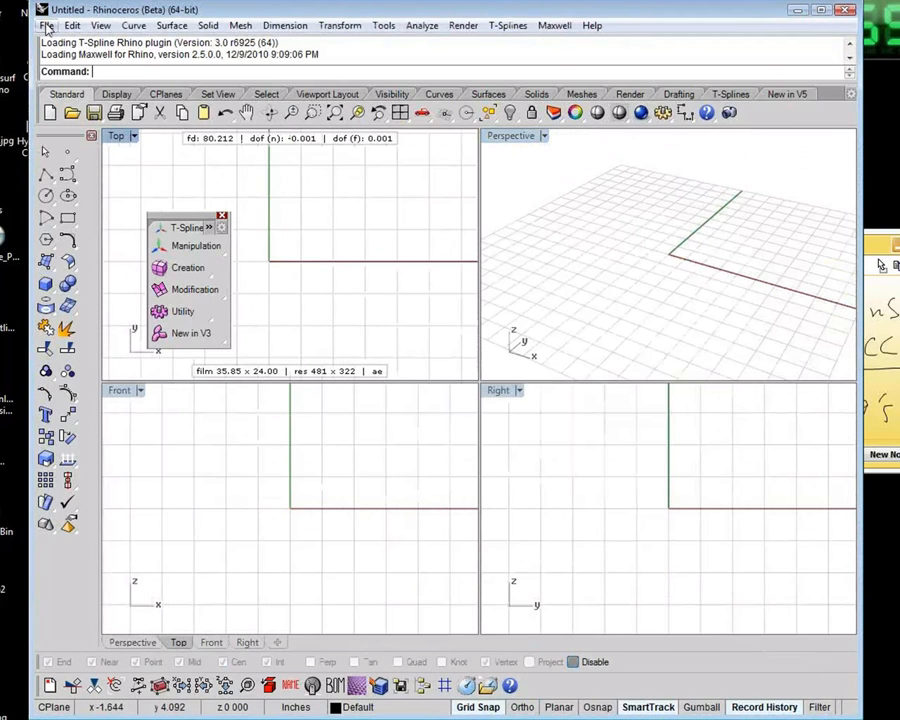
# Reopen golfclub.3dm in read-only mode, discarding changes to the untitled document
pyautogui.click(47, 26)
pyautogui.click(112, 398)
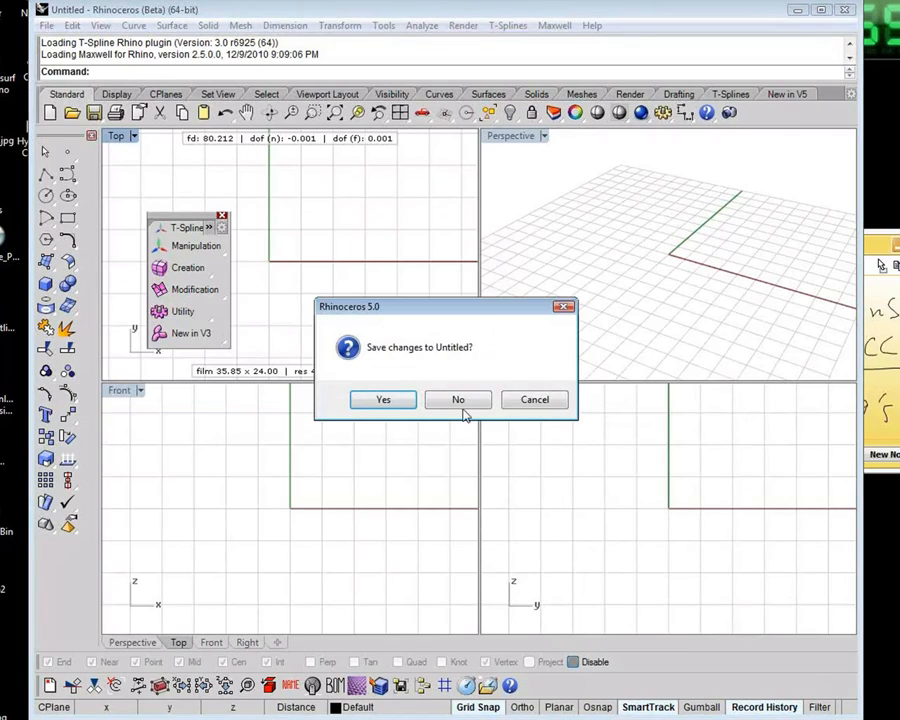
pyautogui.click(458, 400)
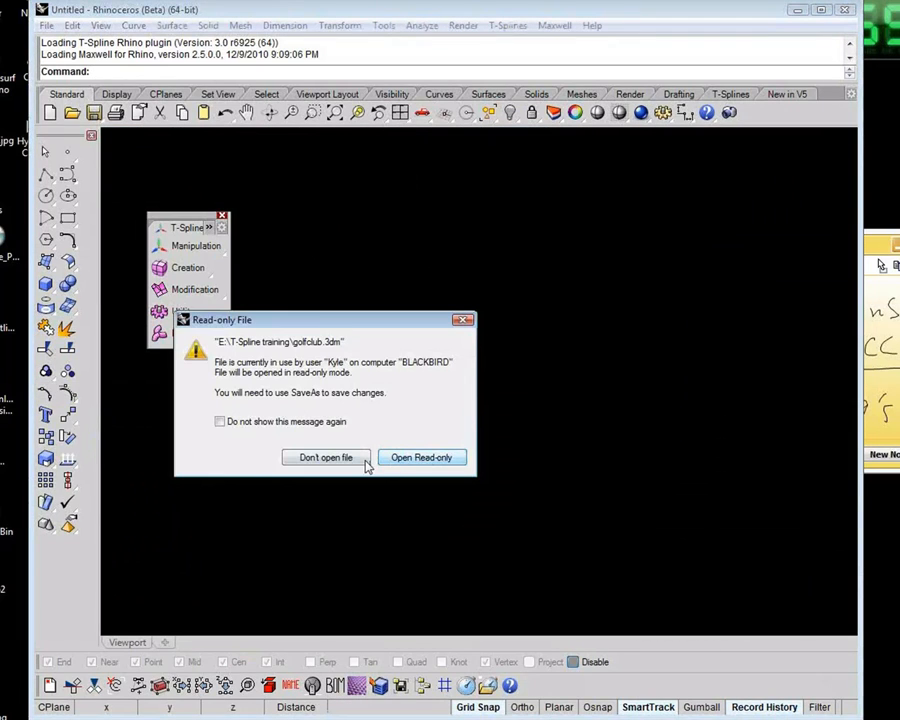
pyautogui.click(420, 458)
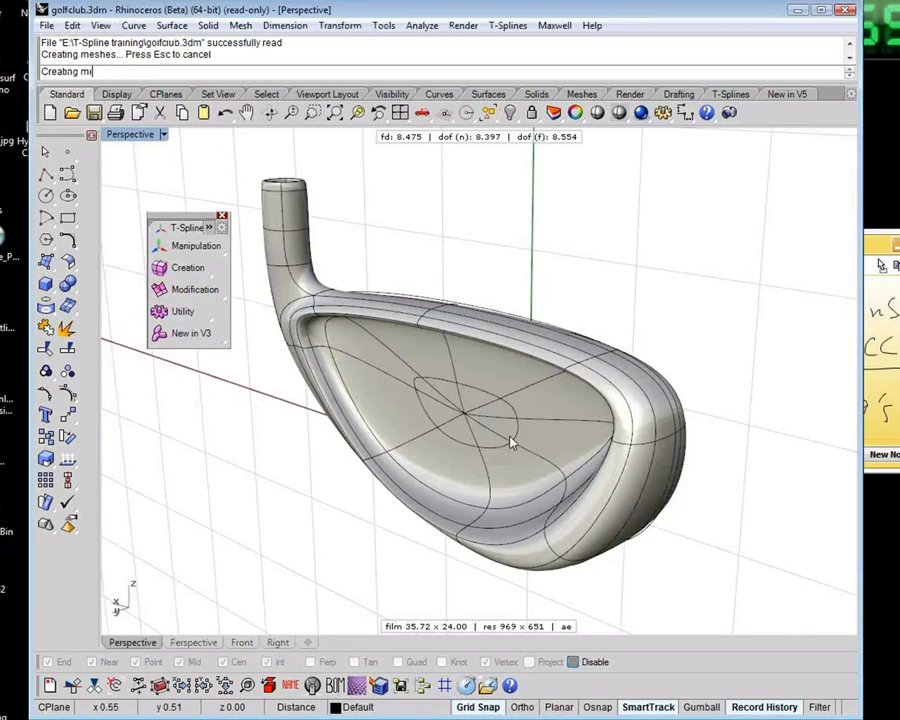
# Delete the T-Splines faces forming the upper shaft neck, leaving an open stub on the club head
pyautogui.moveTo(701, 366); pyautogui.dragTo(509, 425, button='right')
pyautogui.scroll(2, 552, 364)
pyautogui.moveTo(509, 425); pyautogui.dragTo(541, 382, button='right')
pyautogui.press('d')
pyautogui.moveTo(535, 285); pyautogui.dragTo(405, 402)
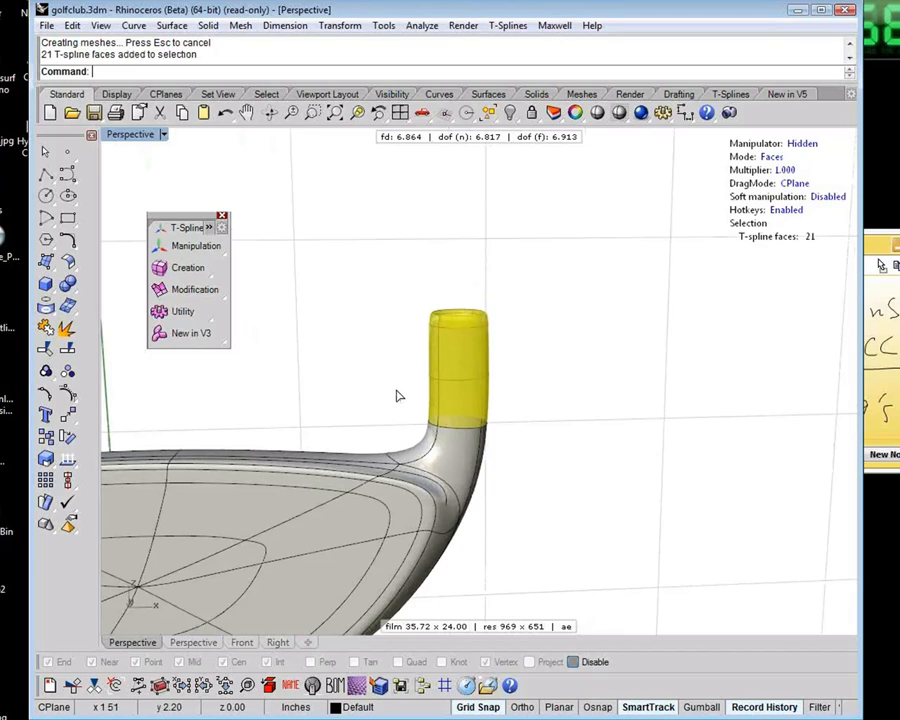
pyautogui.press('Delete')
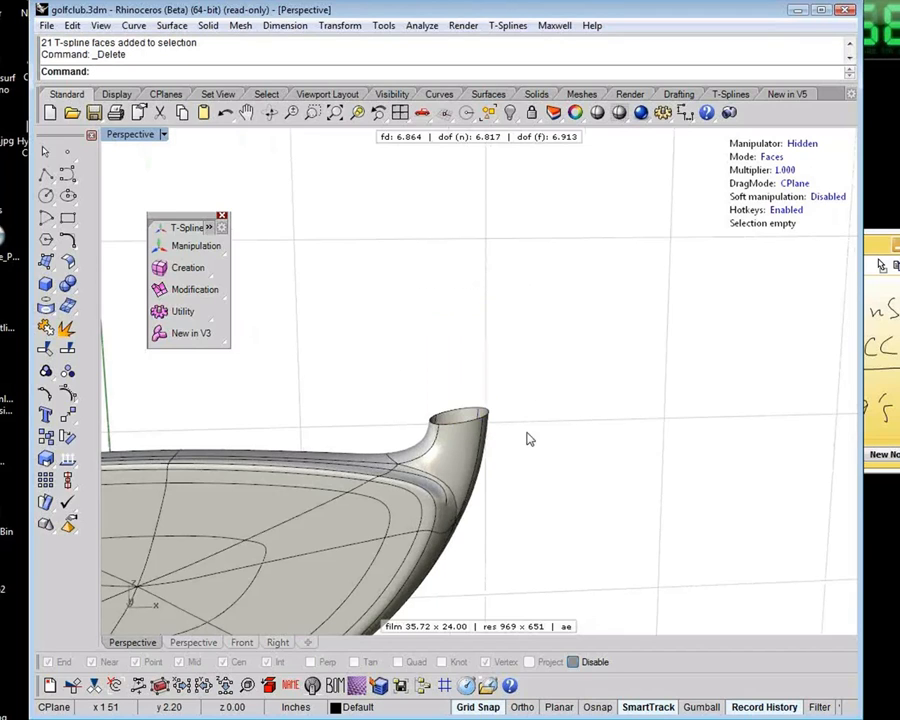
pyautogui.moveTo(527, 434); pyautogui.dragTo(506, 444, button='right')
pyautogui.moveTo(506, 444); pyautogui.dragTo(503, 443, button='right')
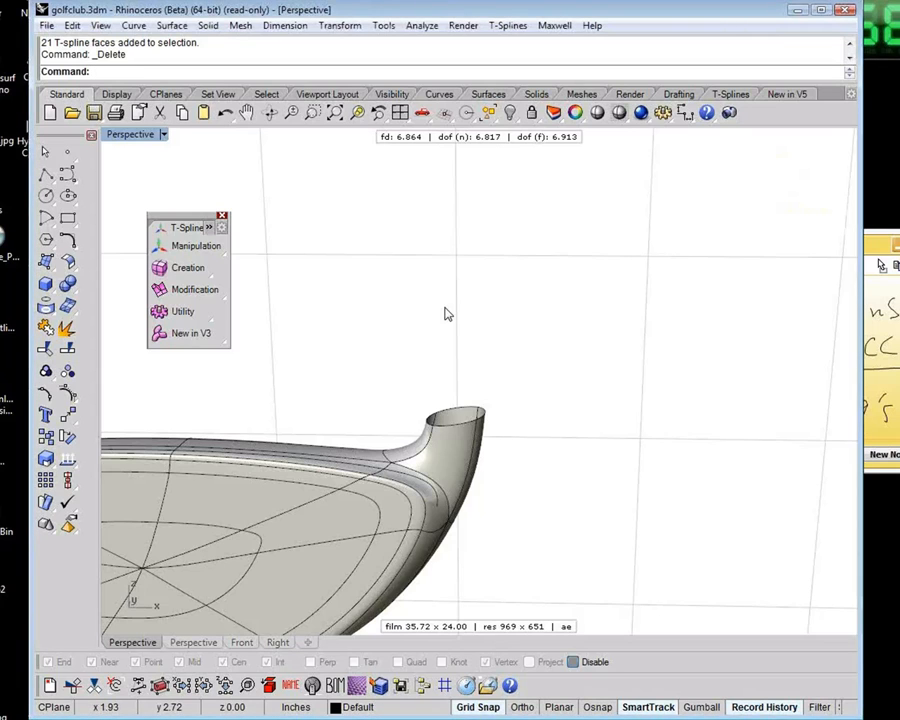
# Draw a circle about 0.38 in in diameter over the neck opening in the Top view
pyautogui.hotkey('ctrl', 'F1')
pyautogui.hotkey('ctrl', 'shift', 'e')
pyautogui.moveTo(446, 311); pyautogui.dragTo(314, 390, button='right')
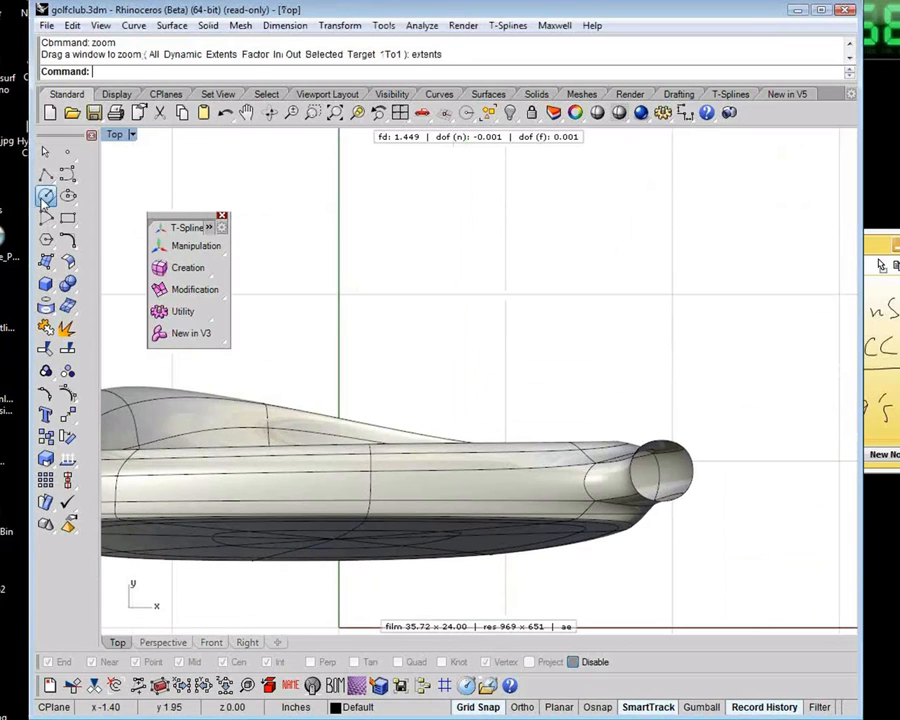
pyautogui.click(46, 197)
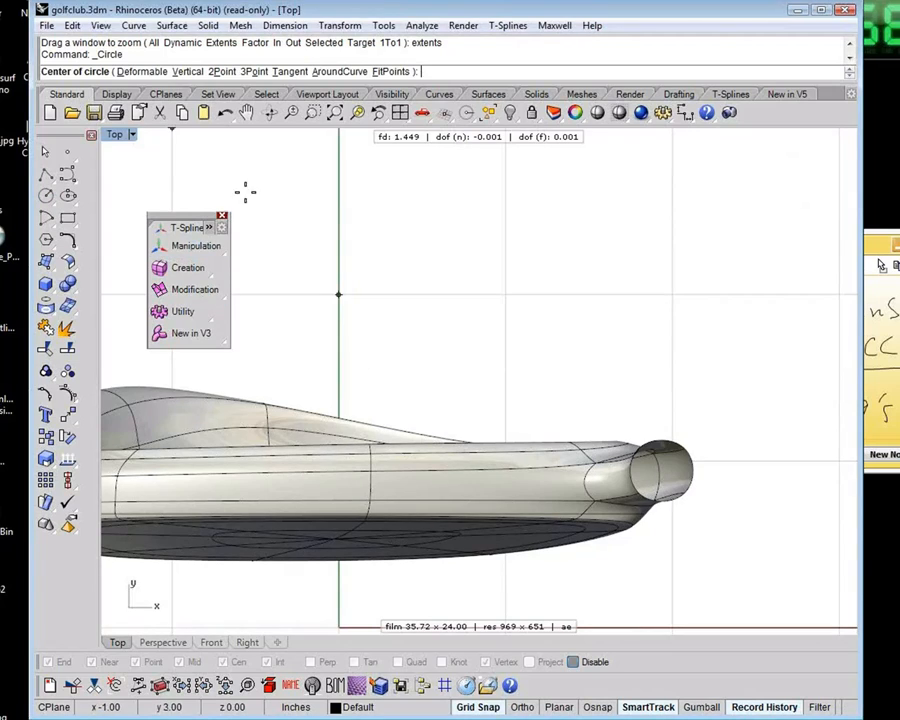
pyautogui.click(520, 707)
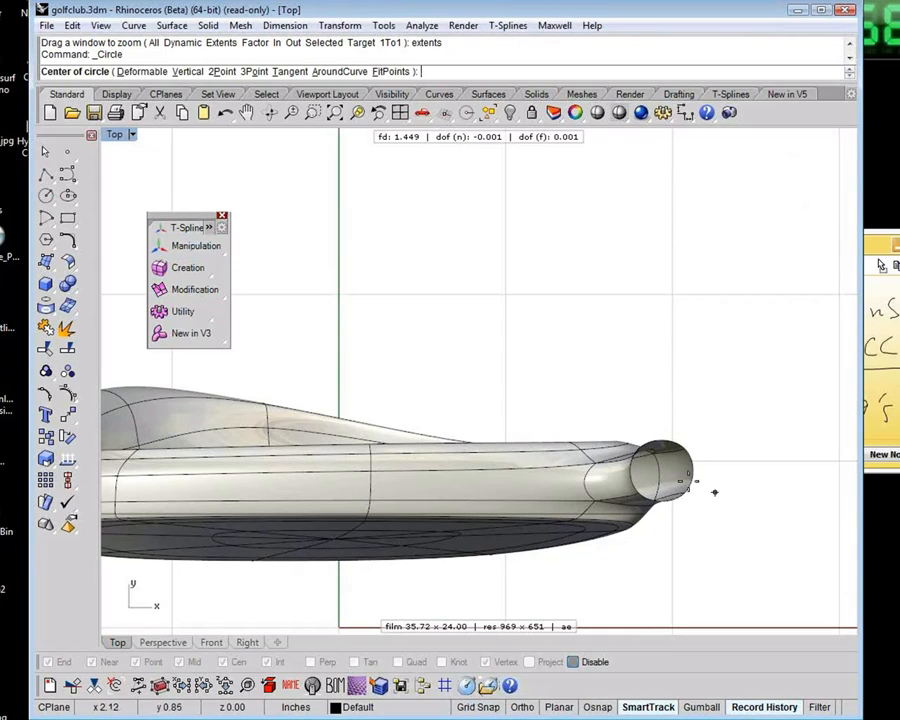
pyautogui.click(673, 465)
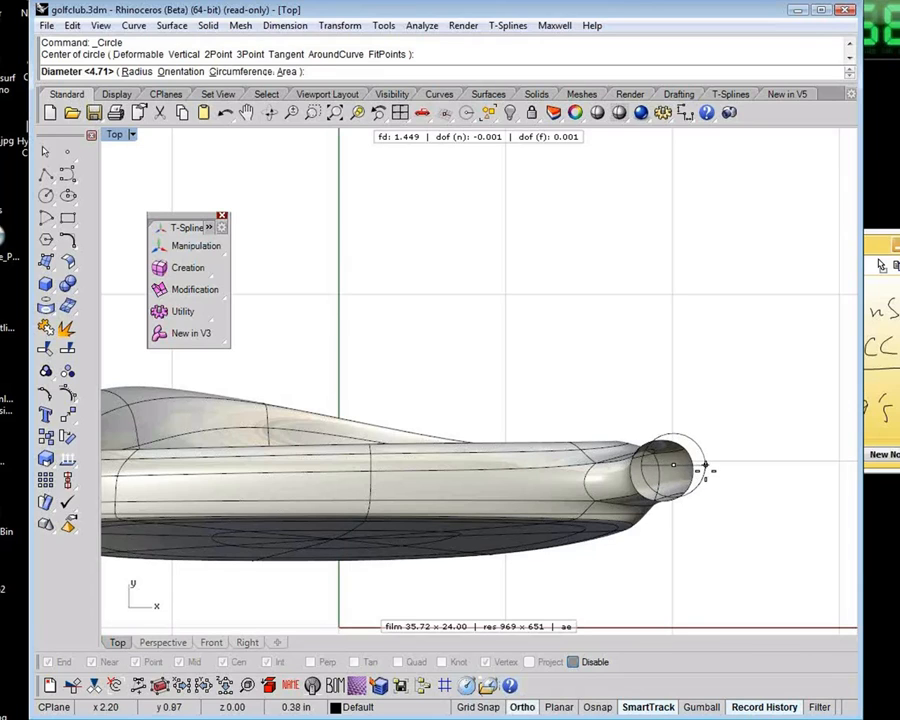
pyautogui.click(705, 476)
# Move the circle straight up in the Front view so it sits above the neck opening
pyautogui.hotkey('ctrl', 'F2')
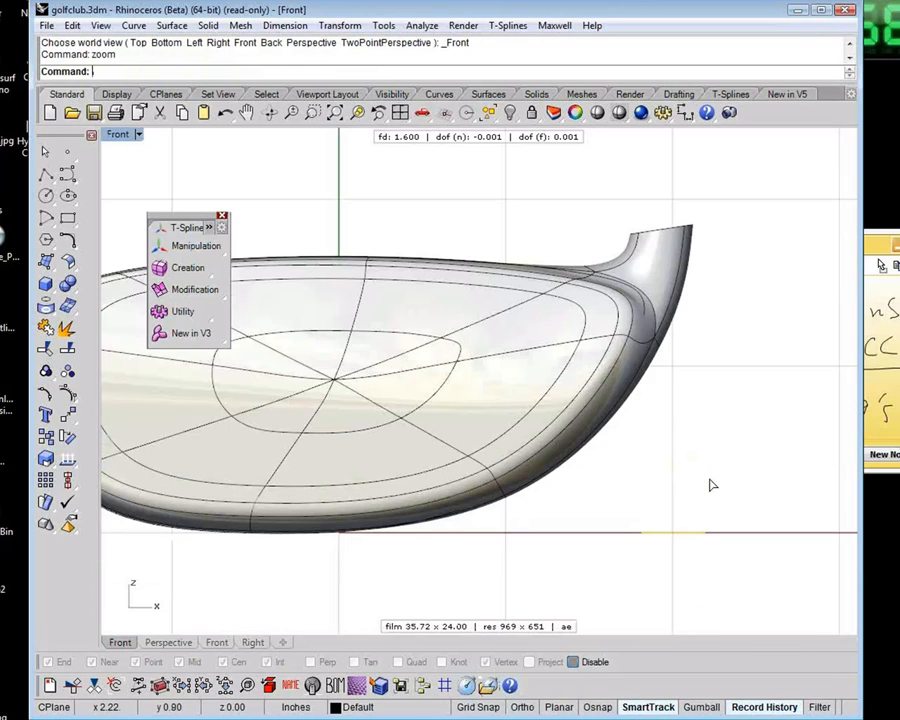
pyautogui.moveTo(673, 543); pyautogui.dragTo(765, 153)
pyautogui.scroll(-2, 757, 214)
pyautogui.moveTo(730, 234); pyautogui.dragTo(520, 411, button='right')
pyautogui.click(470, 424)
# Rotate the four T-Splines edges of the neck opening until the rim is level
pyautogui.press('s')
pyautogui.moveTo(446, 424); pyautogui.dragTo(574, 476)
pyautogui.press('e')
pyautogui.click(587, 473)
pyautogui.moveTo(605, 417); pyautogui.dragTo(602, 448, button='right')
# Extrude the circle straight upward into an open, uncapped tube above the neck stub
pyautogui.click(508, 399)
pyautogui.click(52, 293)
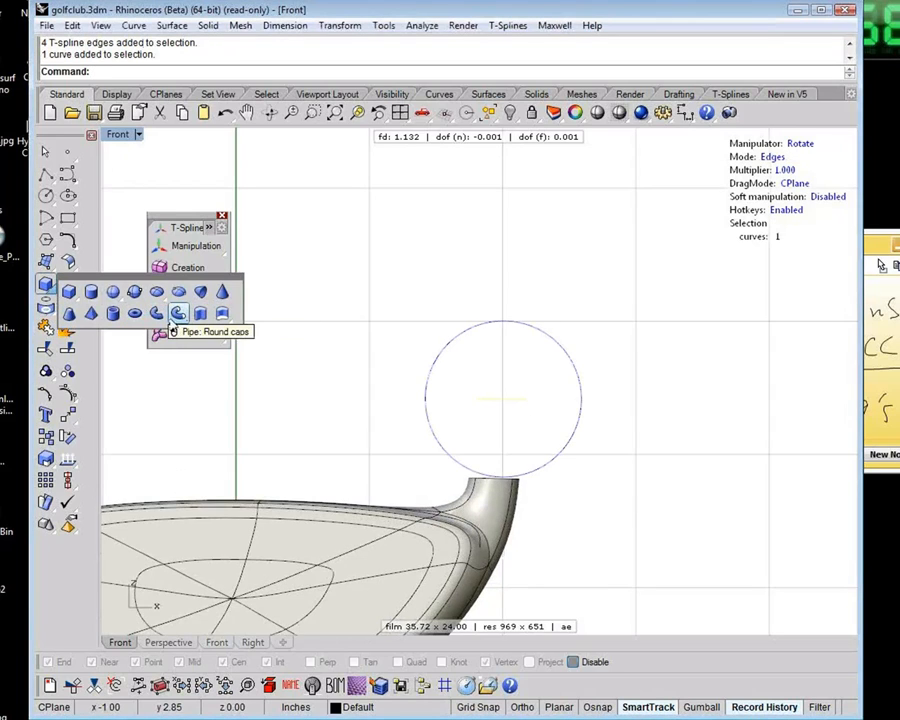
pyautogui.click(47, 262)
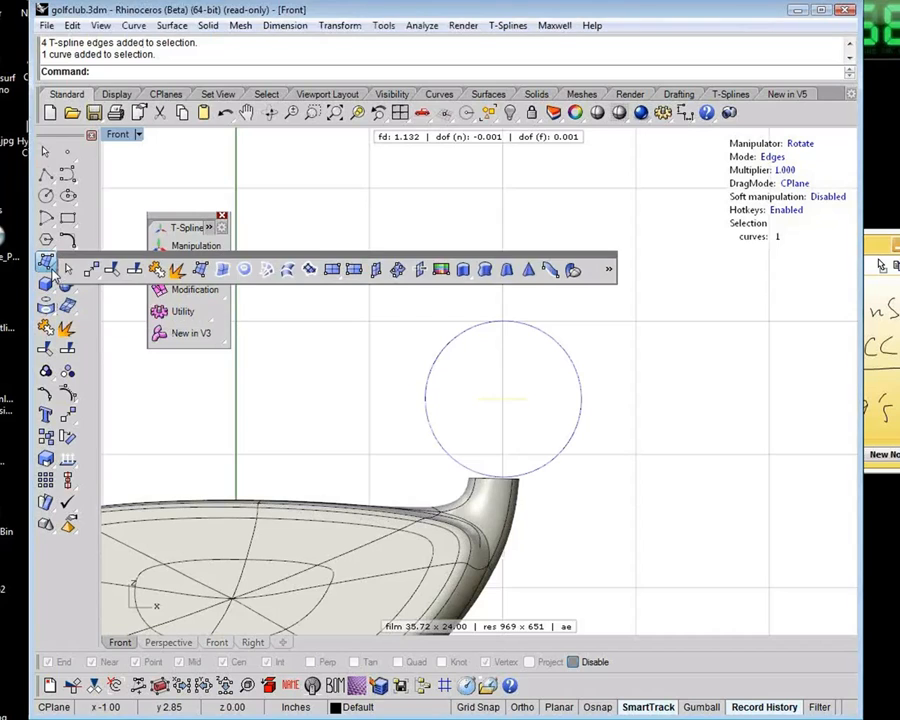
pyautogui.click(465, 270)
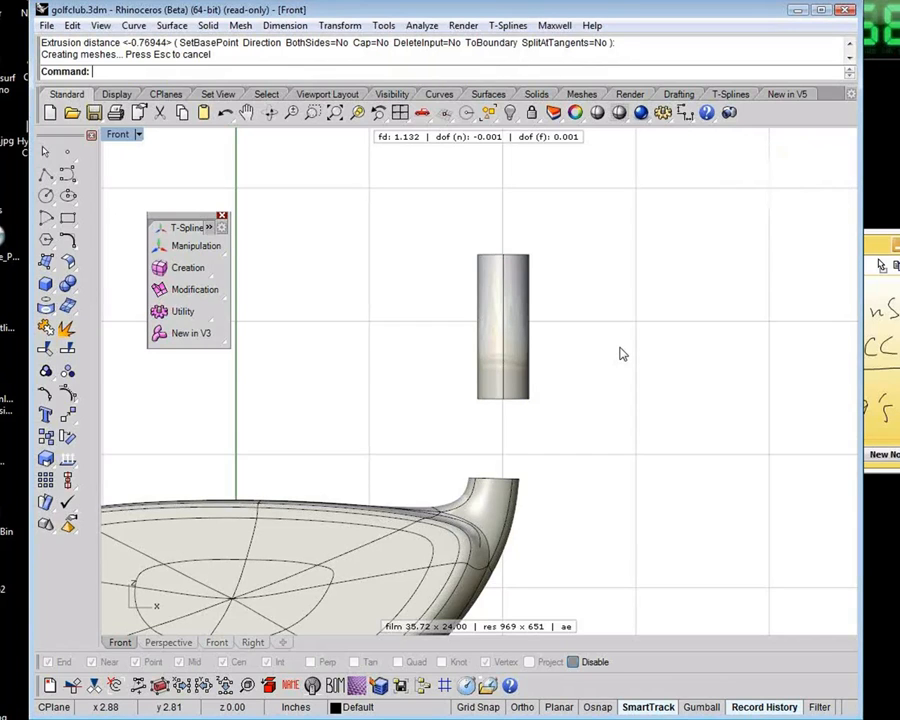
# Explode the extruded tube into a plain surface
pyautogui.hotkey('ctrl', 'F4')
pyautogui.keyDown('shift'); pyautogui.moveTo(622, 354); pyautogui.dragTo(408, 404, button='right'); pyautogui.keyUp('shift')
pyautogui.click(411, 386)
pyautogui.keyDown('shift'); pyautogui.moveTo(502, 397); pyautogui.dragTo(524, 375, button='right'); pyautogui.keyUp('shift')
pyautogui.keyDown('shift'); pyautogui.moveTo(589, 362); pyautogui.dragTo(671, 348, button='right'); pyautogui.keyUp('shift')
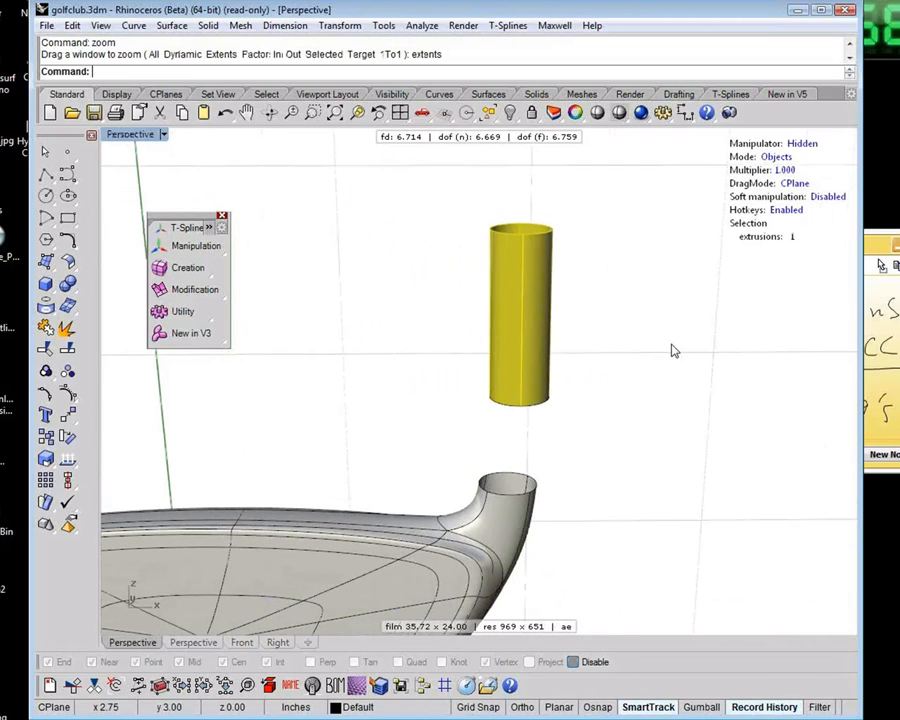
pyautogui.keyDown('shift'); pyautogui.moveTo(604, 367); pyautogui.dragTo(653, 361, button='right'); pyautogui.keyUp('shift')
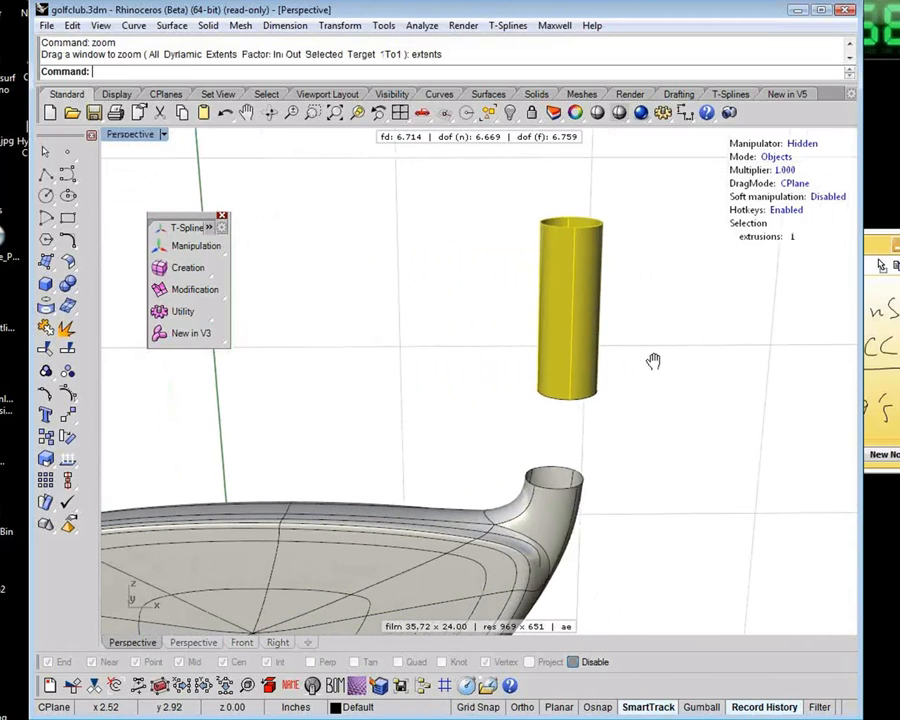
pyautogui.middleClick(597, 380)
pyautogui.click(598, 382)
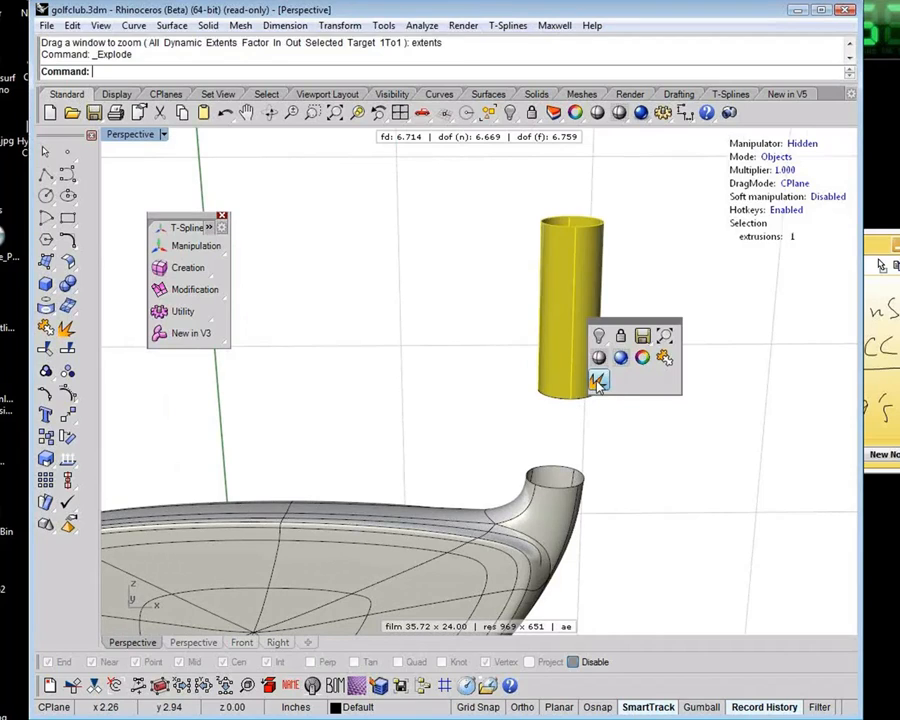
pyautogui.click(569, 356)
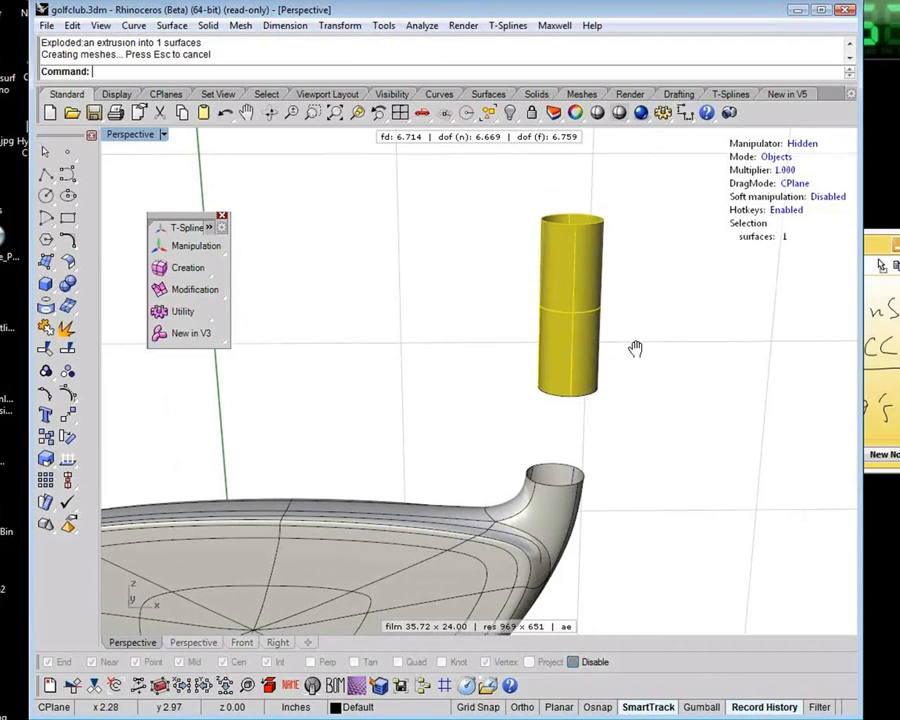
pyautogui.keyDown('shift'); pyautogui.moveTo(635, 348); pyautogui.dragTo(650, 353, button='right'); pyautogui.keyUp('shift')
pyautogui.click(677, 368)
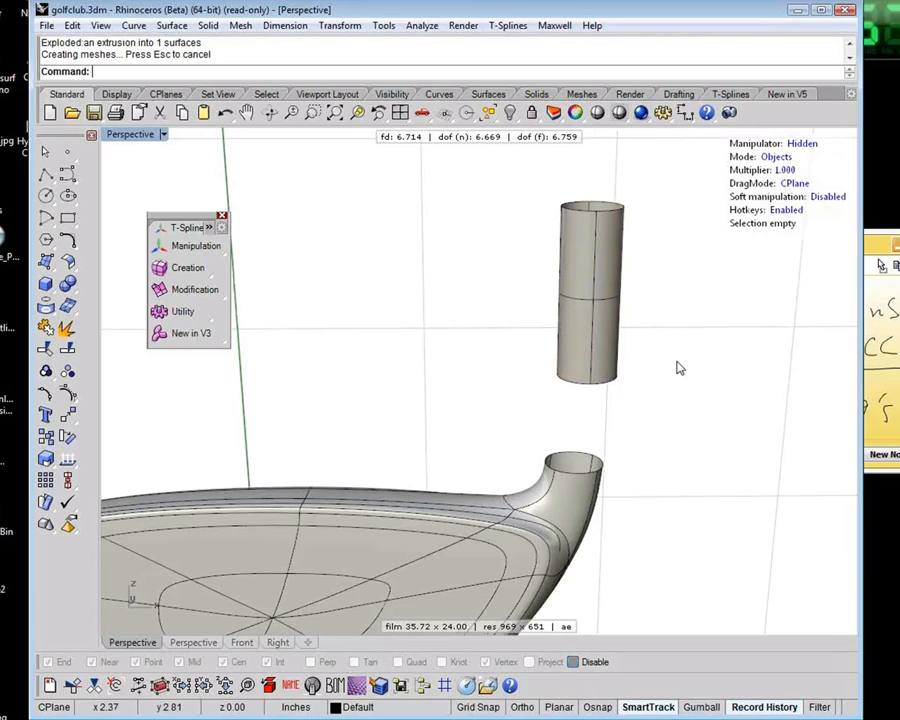
# Delete the source circle curve at the tube's lower end, keeping the tube surface
pyautogui.click(589, 380)
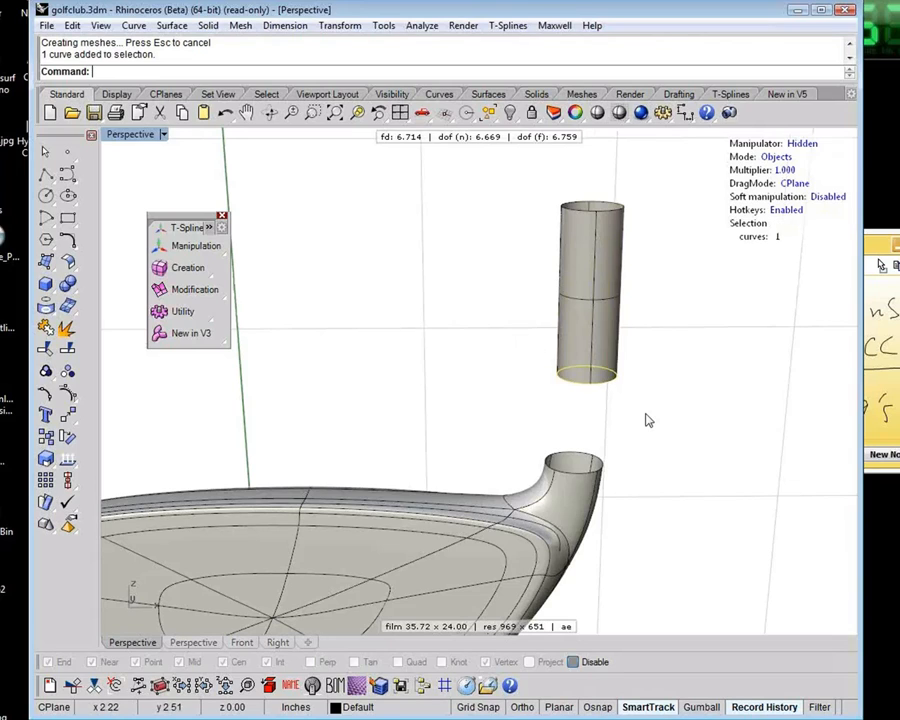
pyautogui.press('Delete')
pyautogui.keyDown('shift'); pyautogui.moveTo(633, 424); pyautogui.dragTo(596, 414, button='right'); pyautogui.keyUp('shift')
pyautogui.click(618, 346)
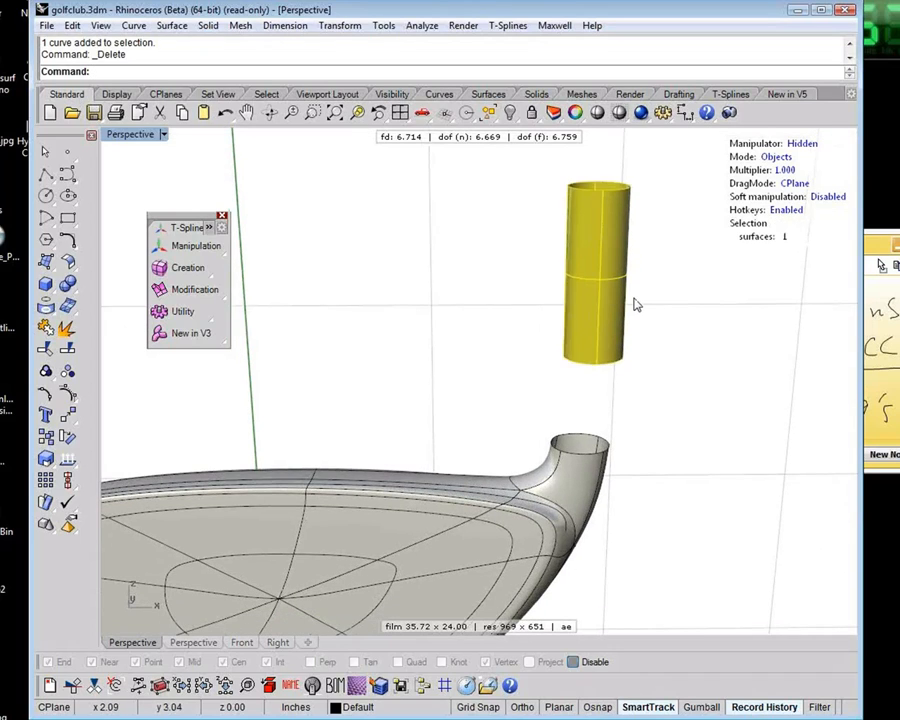
pyautogui.keyDown('shift'); pyautogui.moveTo(626, 345); pyautogui.dragTo(604, 360, button='right'); pyautogui.keyUp('shift')
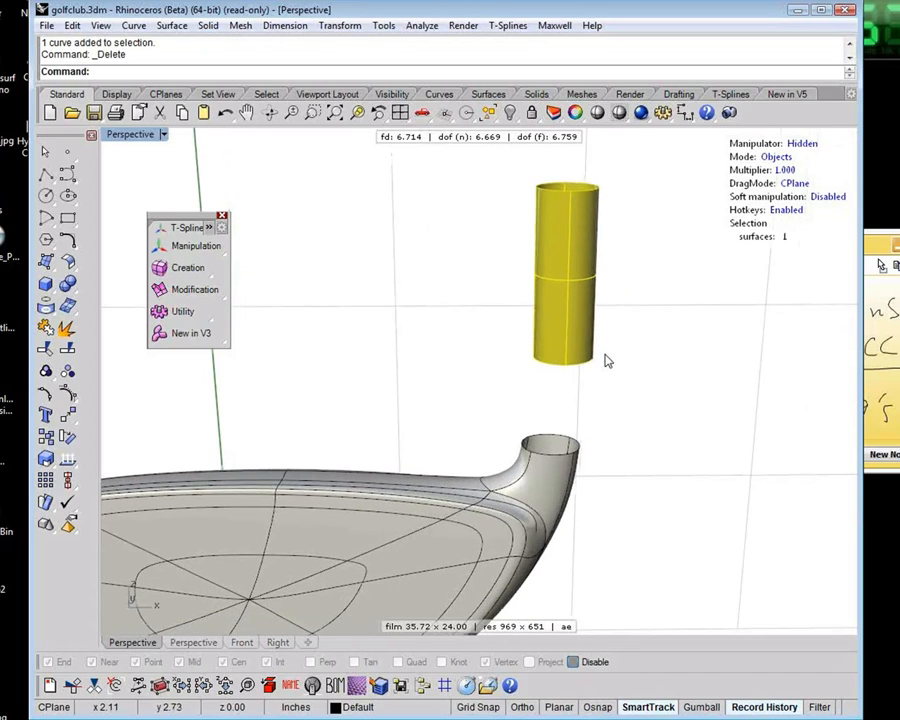
pyautogui.click(638, 350)
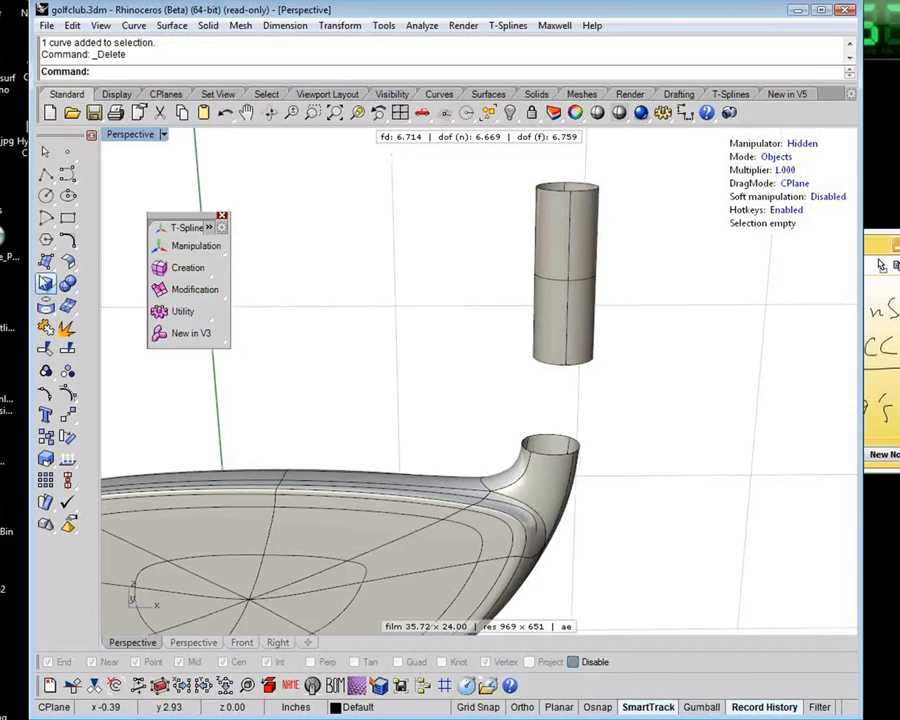
pyautogui.click(76, 270)
pyautogui.click(194, 263)
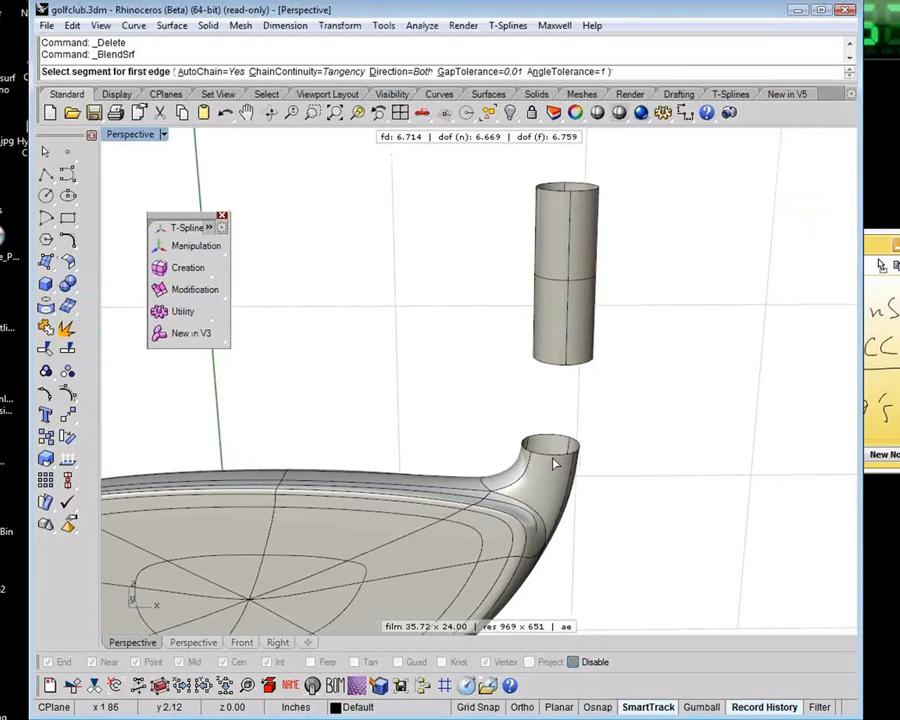
pyautogui.click(557, 363)
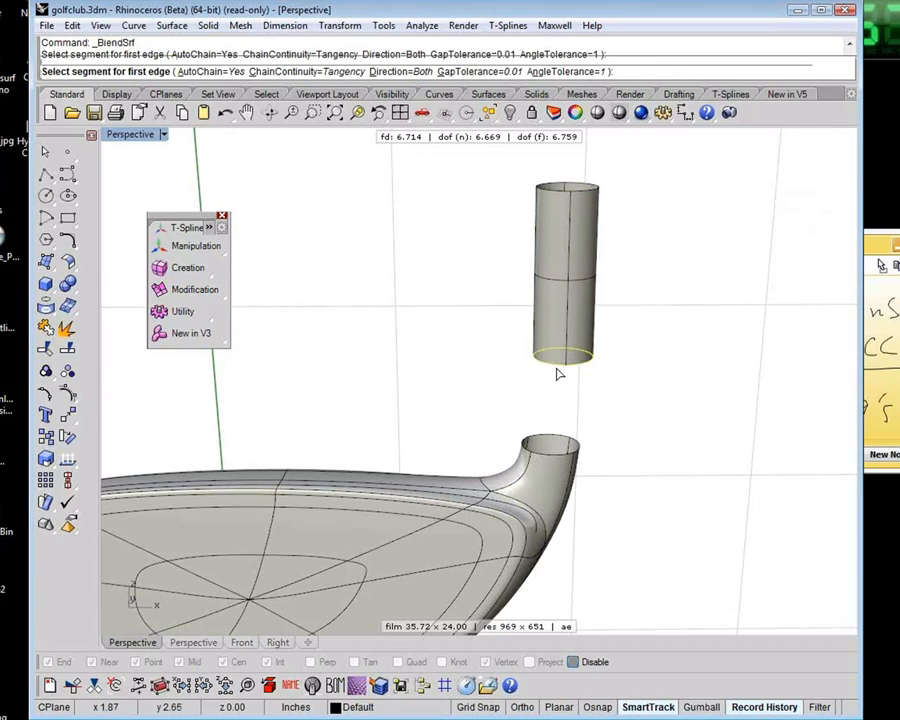
pyautogui.moveTo(498, 412); pyautogui.dragTo(639, 482)
pyautogui.keyDown('shift'); pyautogui.moveTo(624, 435); pyautogui.dragTo(601, 440, button='right'); pyautogui.keyUp('shift')
pyautogui.press('Escape')
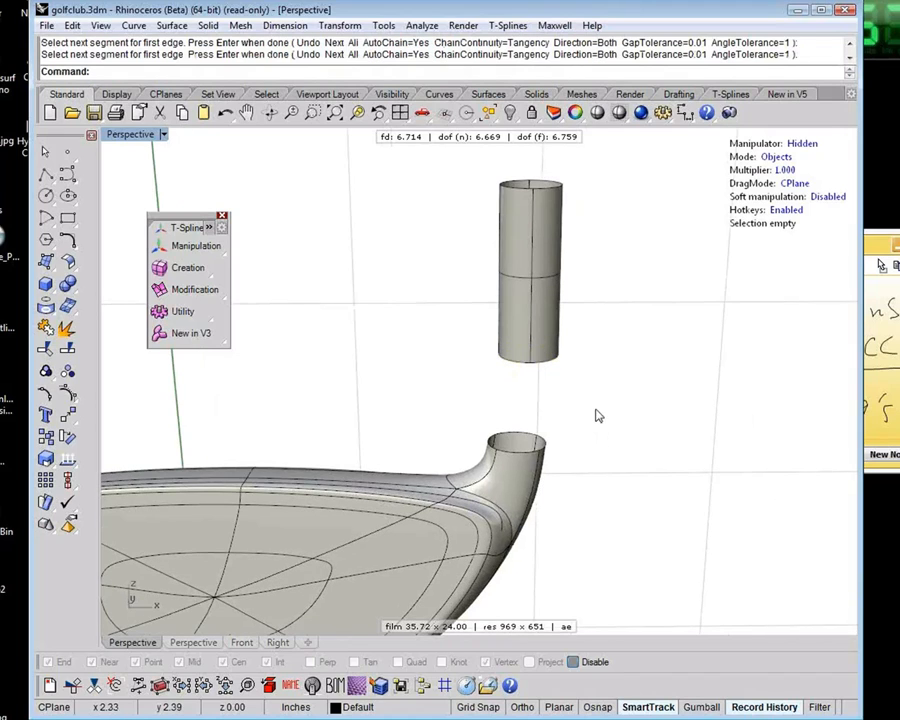
# Try to blend the tube's lower edge to the neck opening with its four T-Splines edges preselected
pyautogui.moveTo(440, 402); pyautogui.dragTo(603, 467)
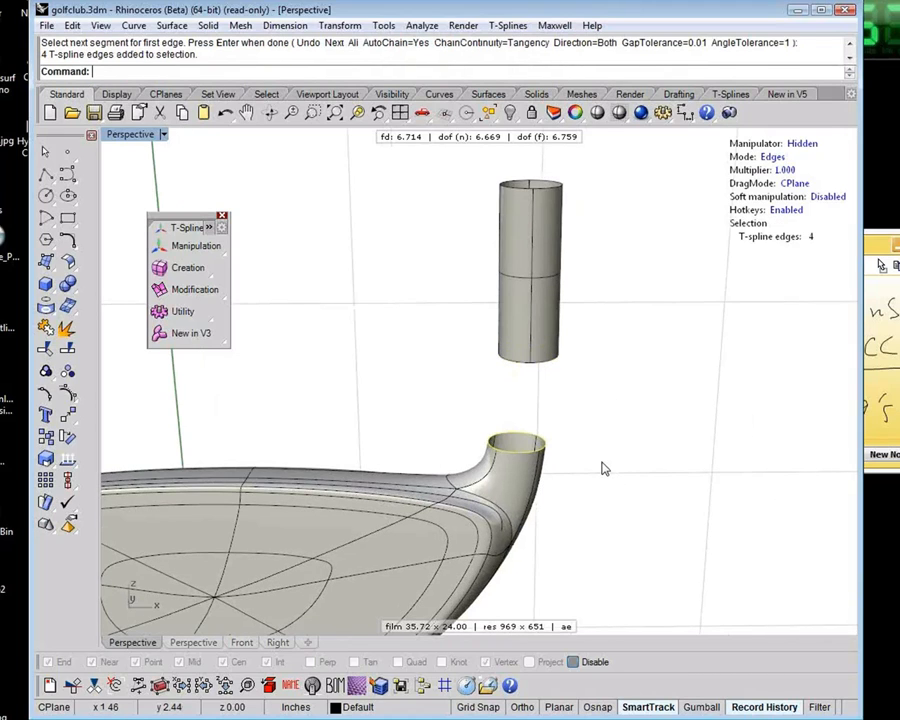
pyautogui.moveTo(460, 368); pyautogui.dragTo(528, 374)
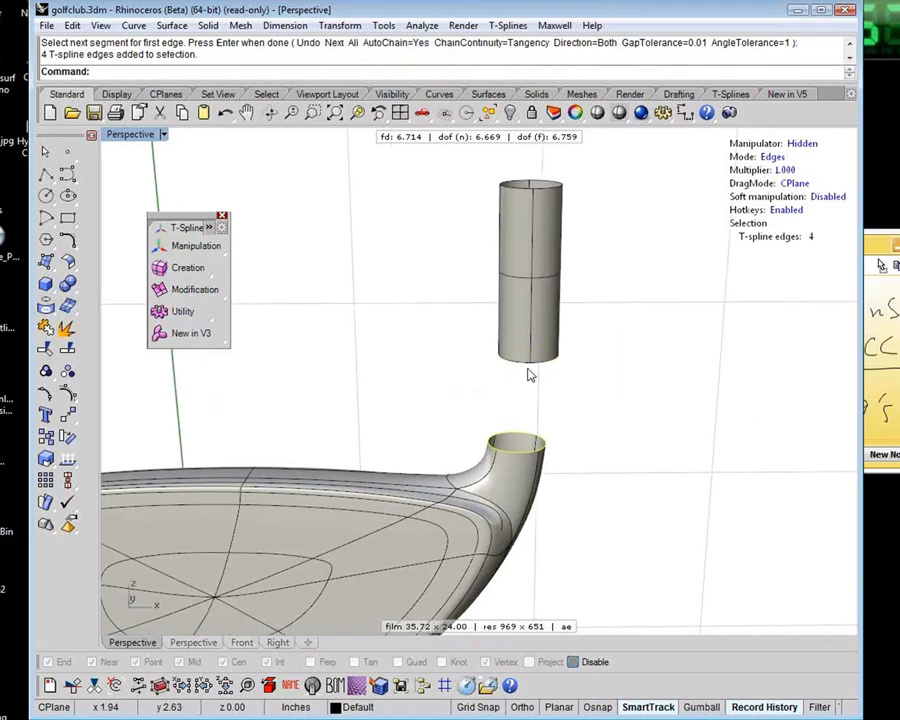
pyautogui.click(75, 270)
pyautogui.click(200, 269)
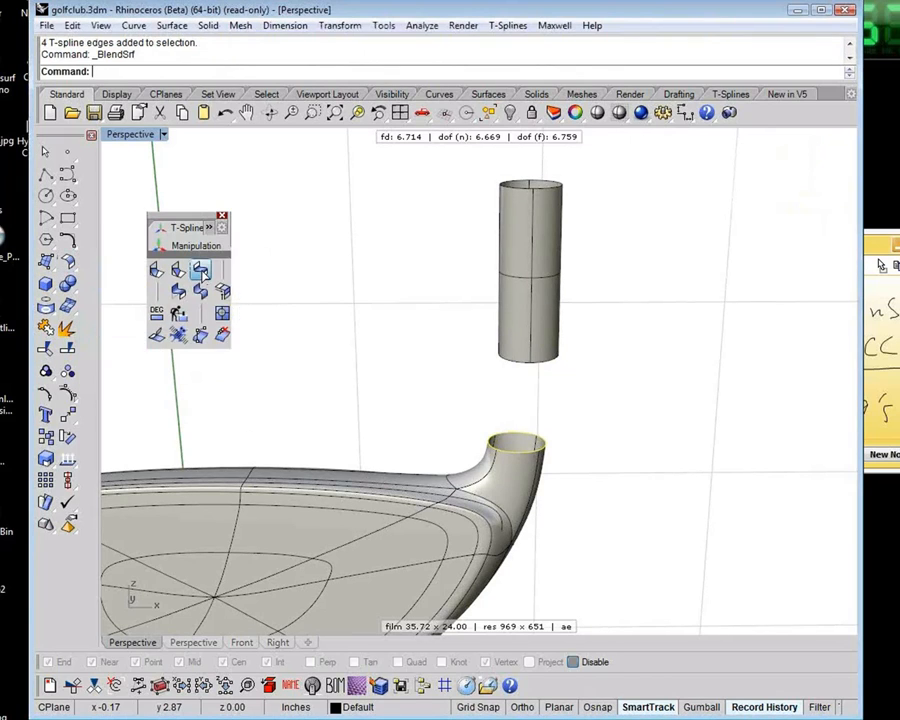
pyautogui.click(516, 362)
pyautogui.press('Return')
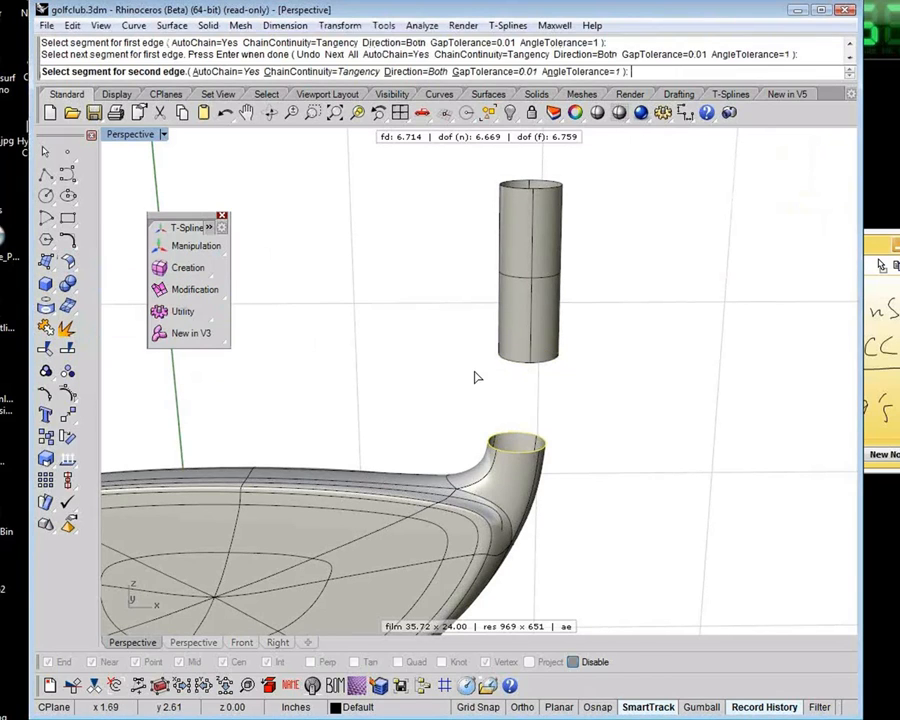
pyautogui.click(505, 356)
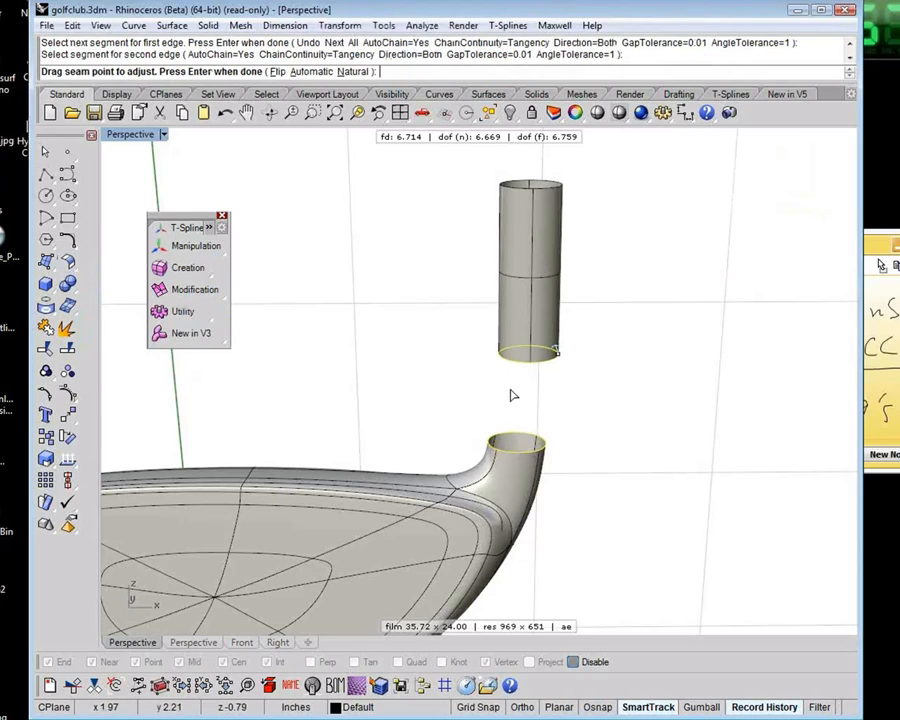
pyautogui.press('Return')
pyautogui.press('Escape')
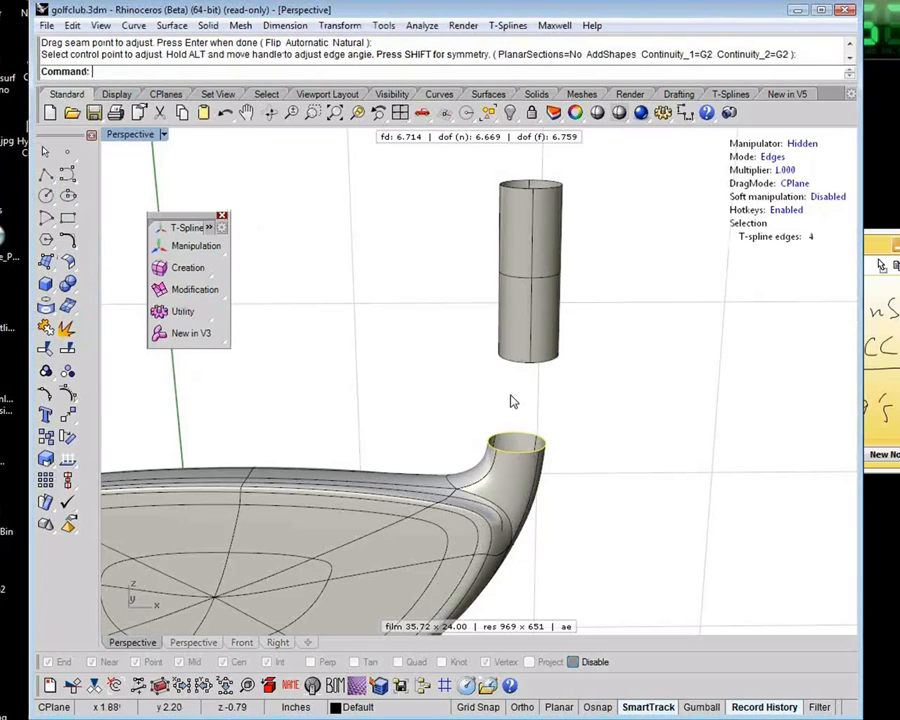
pyautogui.press('Return')
pyautogui.moveTo(440, 320); pyautogui.dragTo(610, 475)
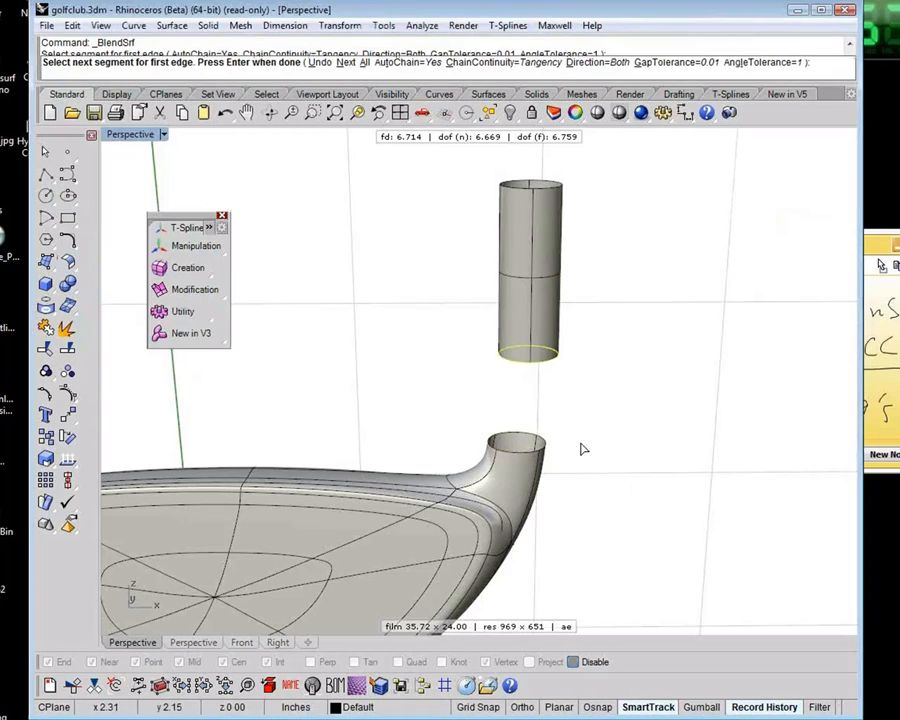
pyautogui.keyDown('shift'); pyautogui.moveTo(565, 450); pyautogui.dragTo(605, 430, button='right'); pyautogui.keyUp('shift')
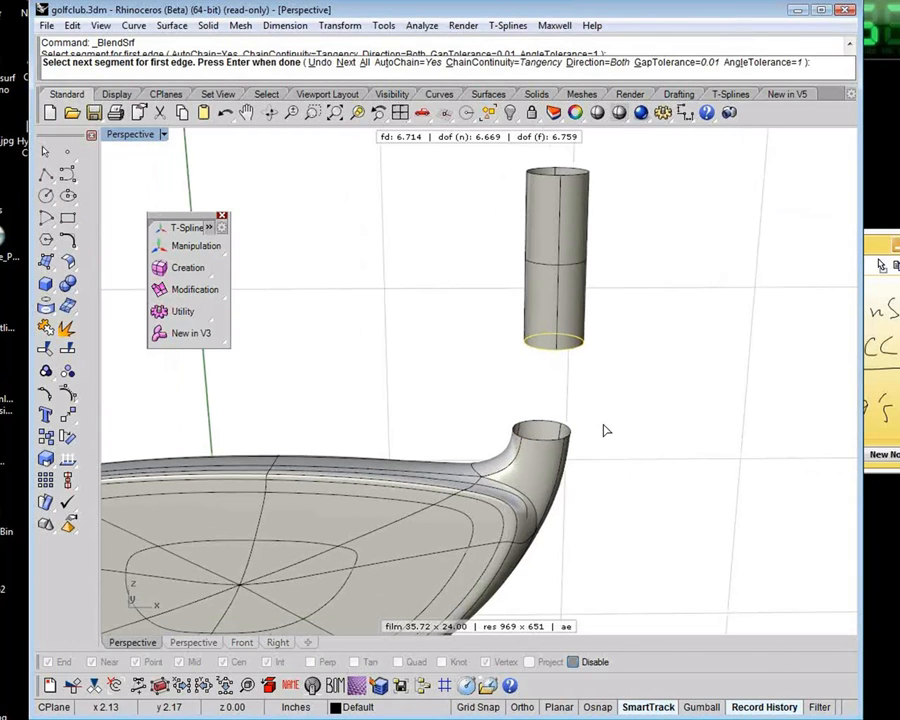
pyautogui.press('Escape')
pyautogui.moveTo(705, 424); pyautogui.dragTo(318, 354, button='right')
pyautogui.click(76, 269)
pyautogui.keyDown('shift'); pyautogui.moveTo(480, 314); pyautogui.dragTo(462, 358, button='right'); pyautogui.keyUp('shift')
# Set the T-Splines display option for smooth objects to Compatible in the program options
pyautogui.click(385, 26)
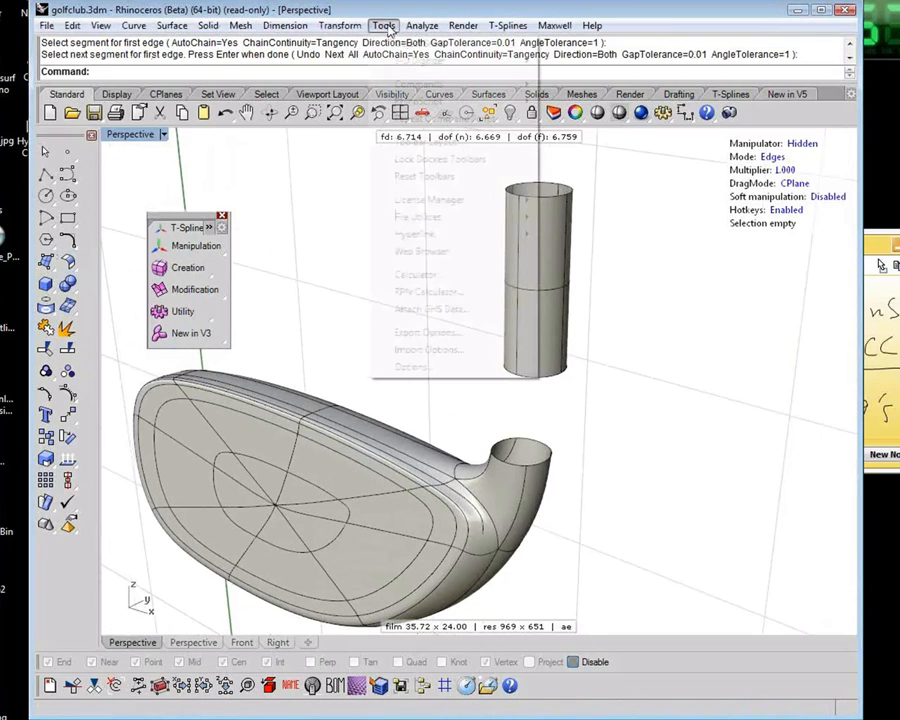
pyautogui.click(437, 370)
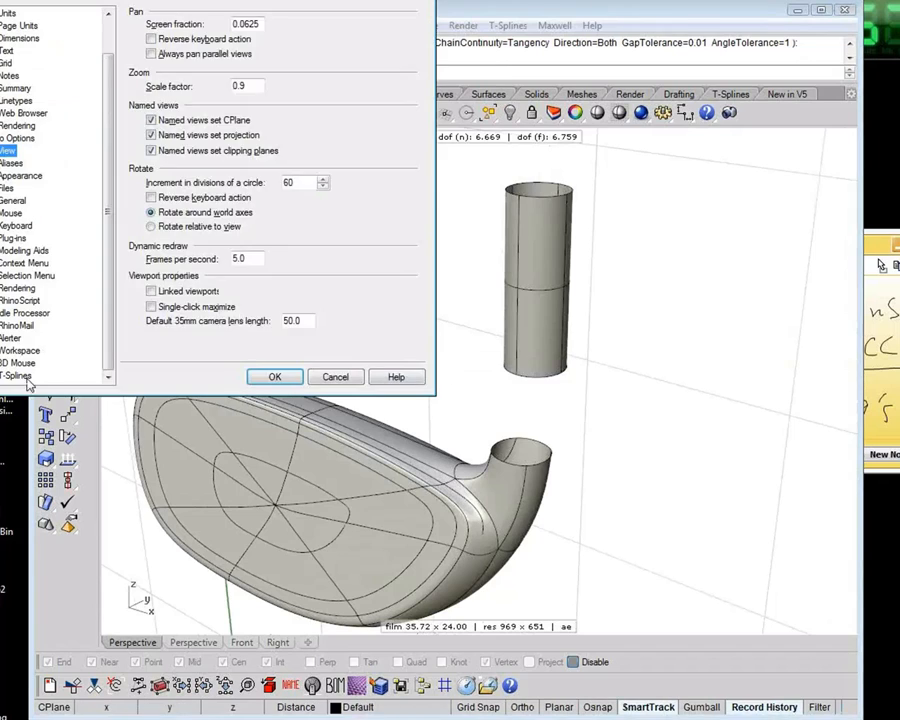
pyautogui.click(14, 376)
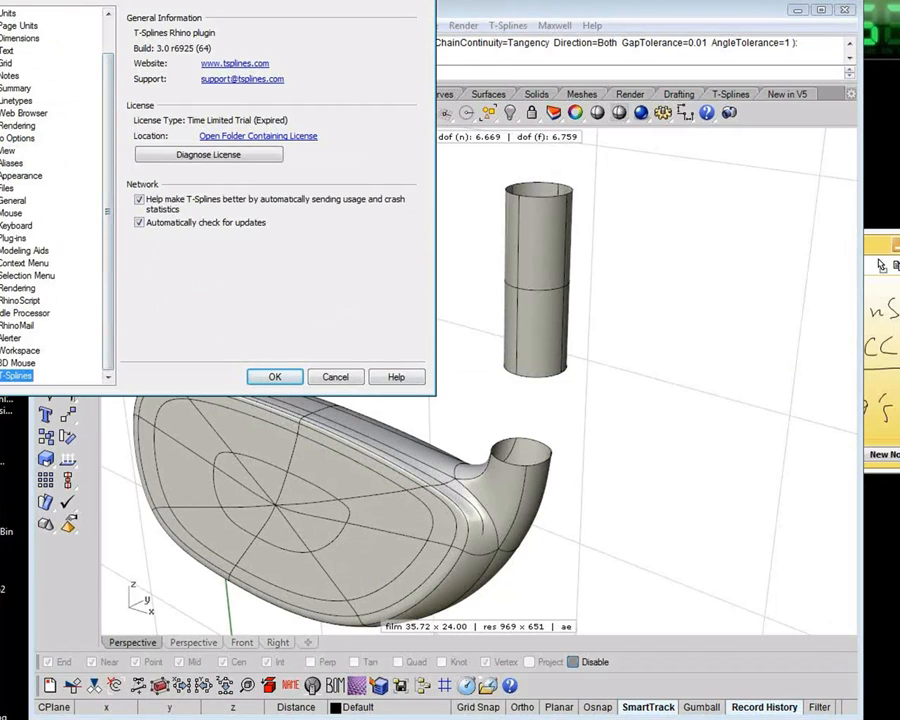
pyautogui.click(0, 376)
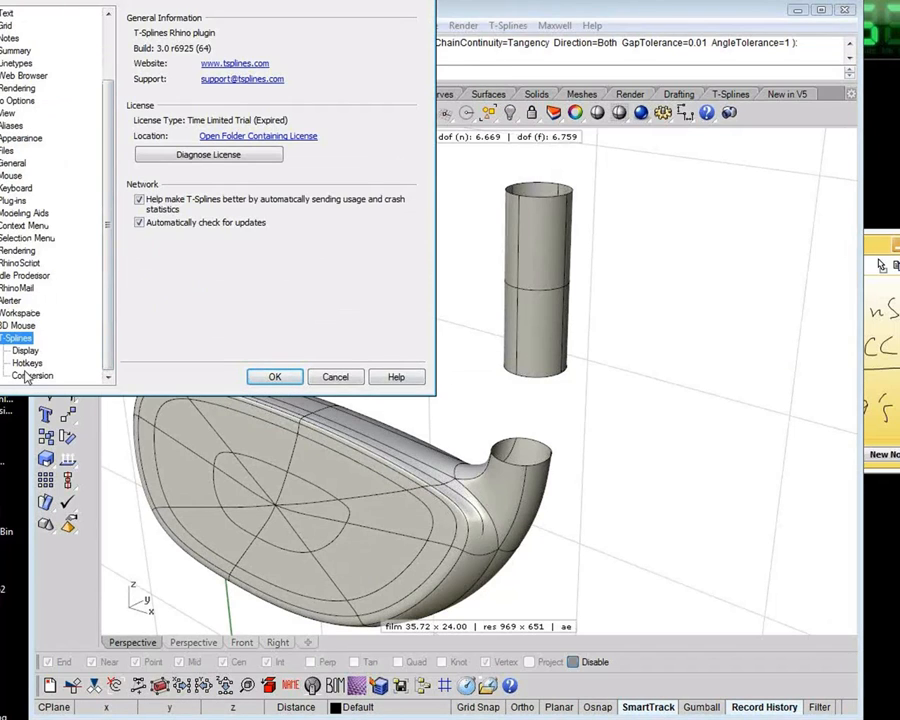
pyautogui.click(25, 351)
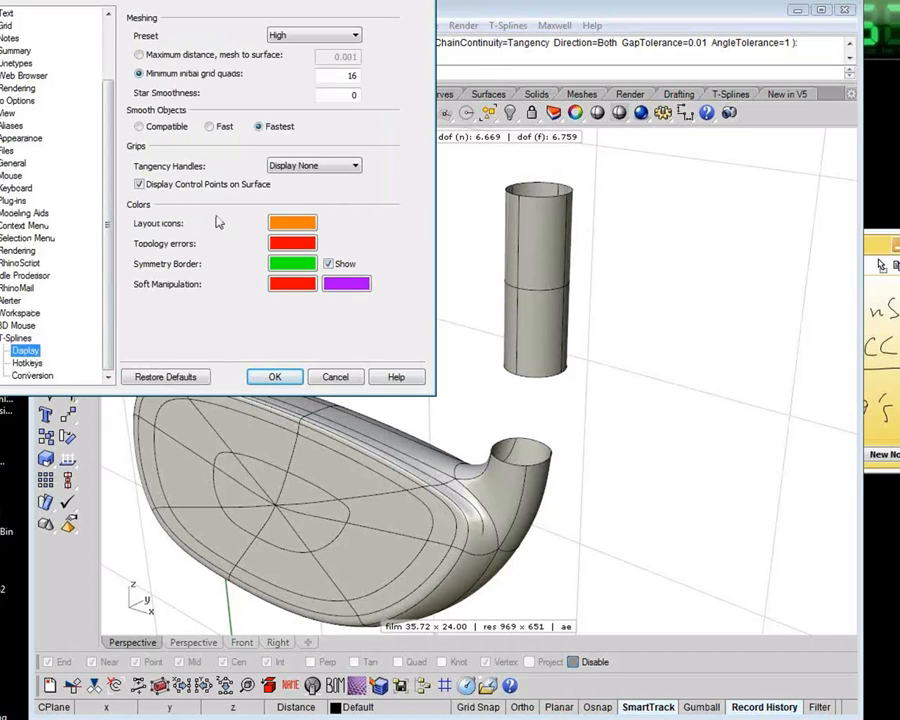
pyautogui.click(153, 132)
pyautogui.click(270, 382)
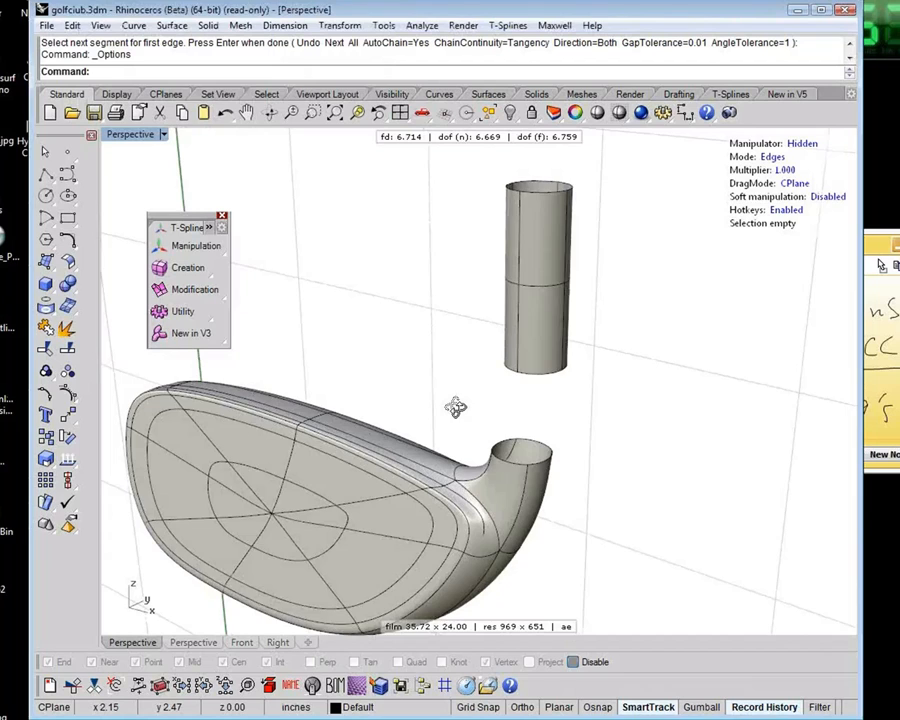
# Start a surface blend from the neck opening's edge segments to the tube's lower edge
pyautogui.moveTo(455, 407); pyautogui.dragTo(434, 376, button='right')
pyautogui.click(67, 261)
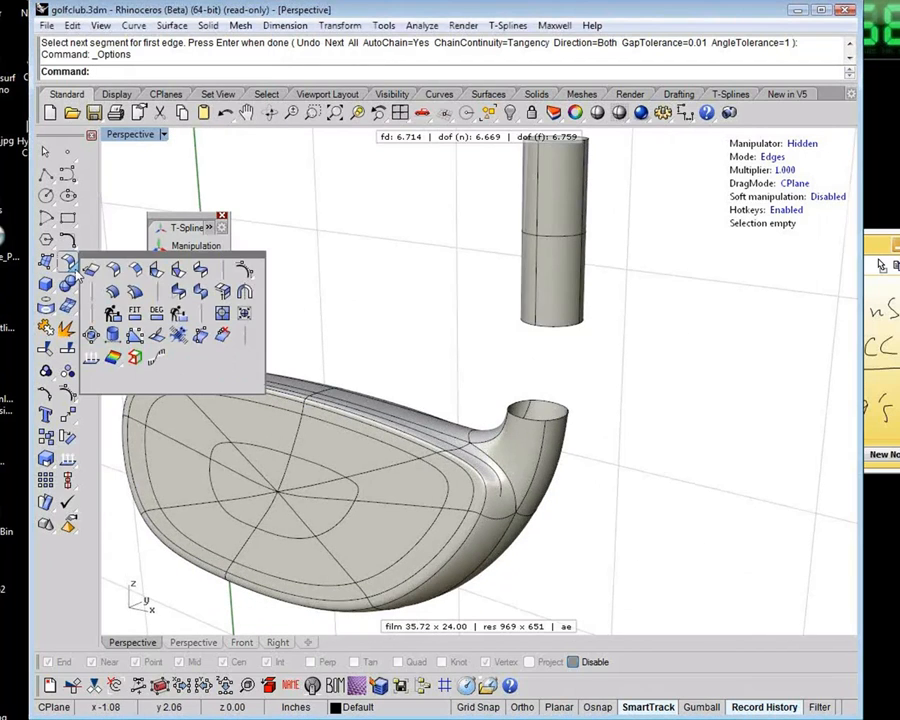
pyautogui.click(211, 274)
pyautogui.click(553, 413)
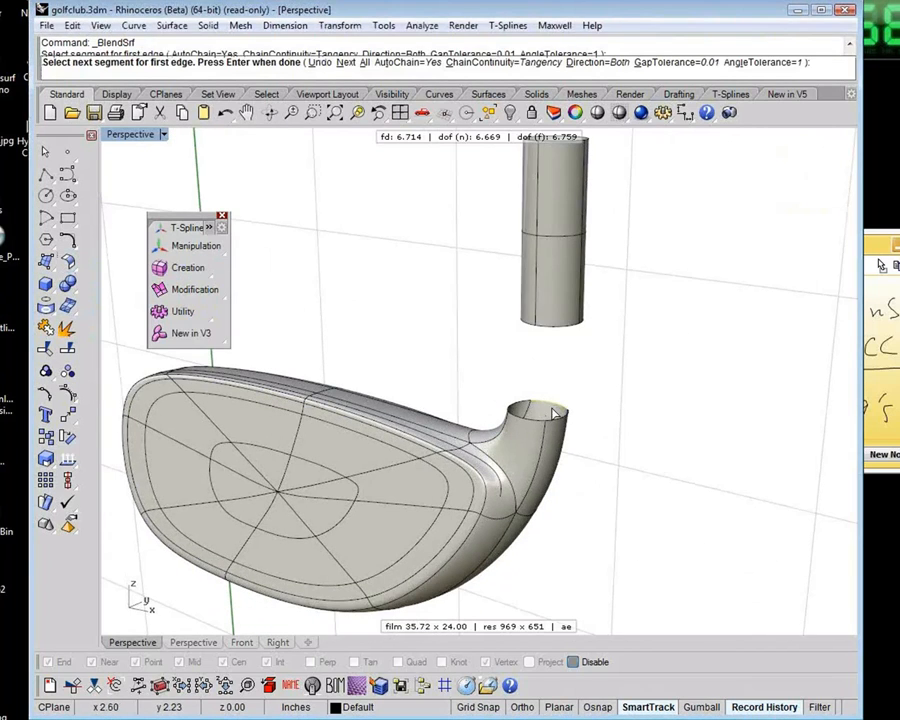
pyautogui.click(557, 417)
pyautogui.click(516, 417)
pyautogui.click(520, 403)
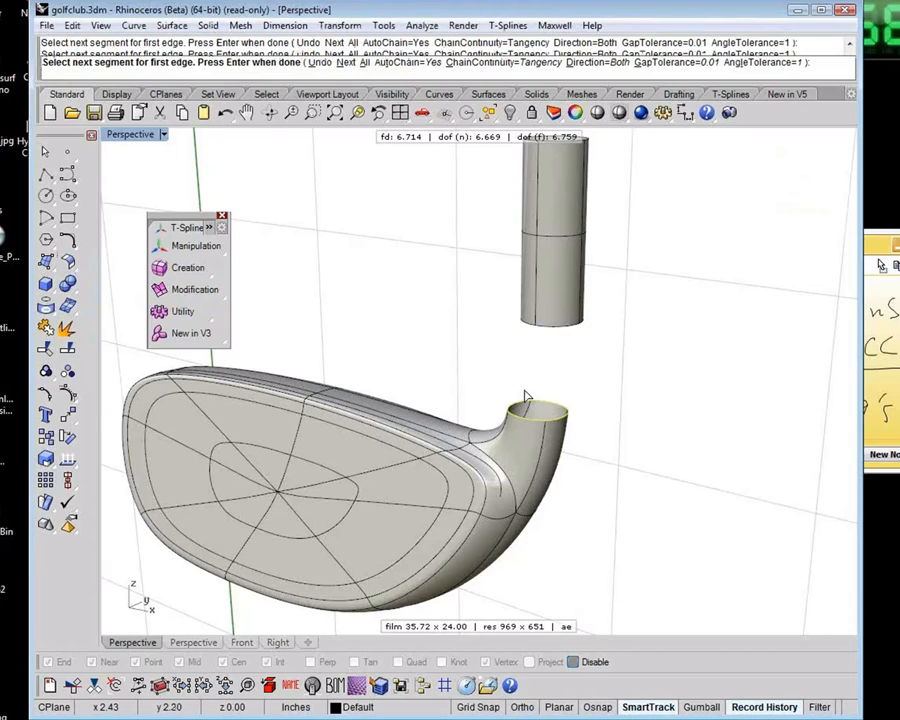
pyautogui.click(553, 326)
pyautogui.press('Return')
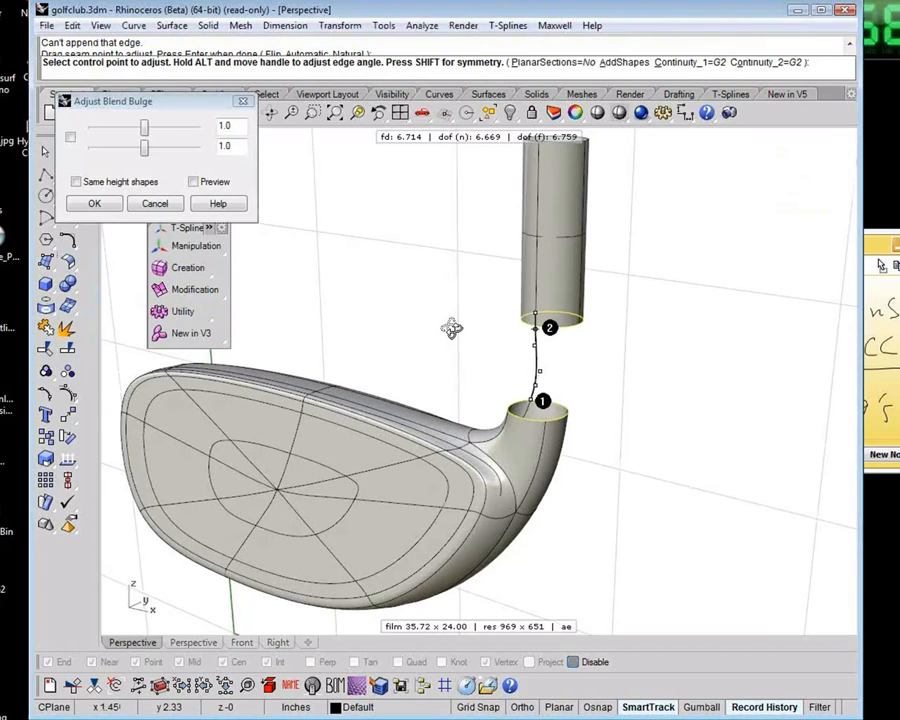
# Slide the blend's end point along the tube's lower edge to align the section, and create the blend with G2 continuity at both ends
pyautogui.moveTo(452, 329); pyautogui.dragTo(694, 353, button='right')
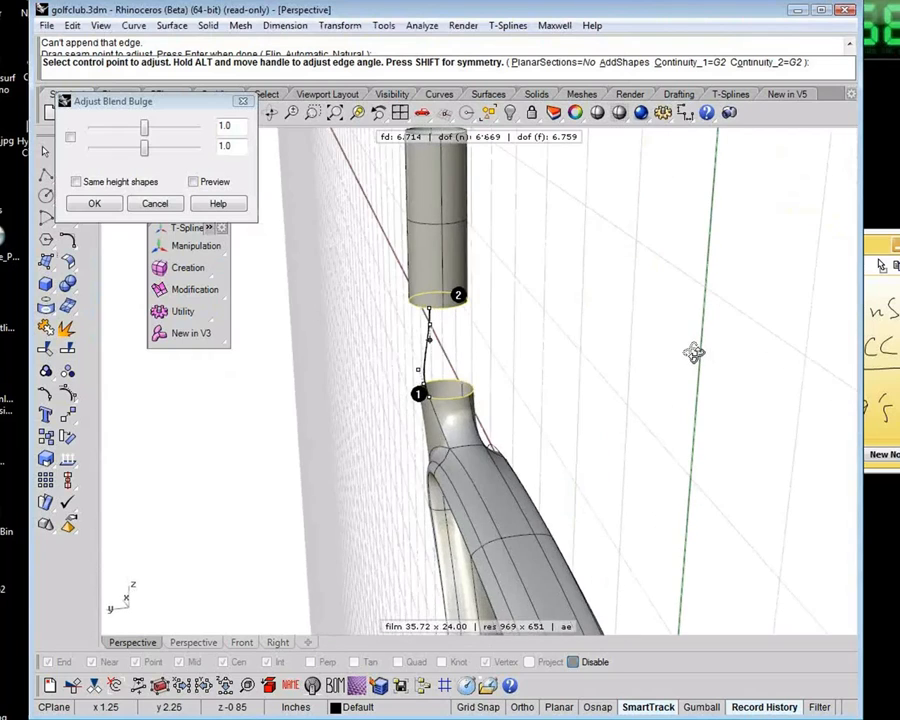
pyautogui.scroll(4, 476, 329)
pyautogui.moveTo(478, 330); pyautogui.dragTo(546, 342, button='right')
pyautogui.moveTo(396, 312); pyautogui.dragTo(378, 313)
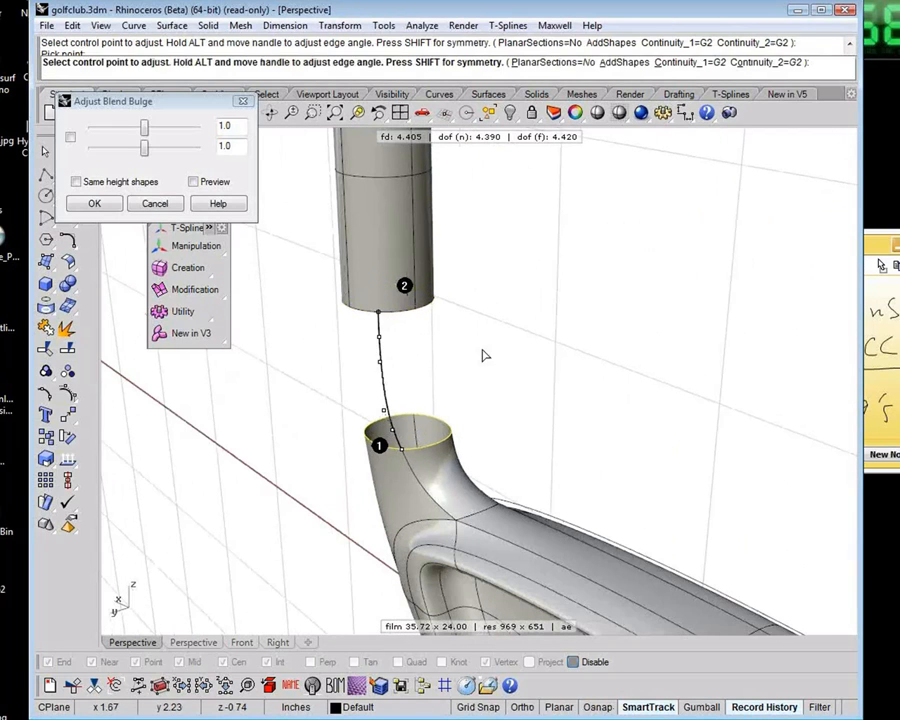
pyautogui.press('Return')
# Inspect the blended neck from the front, and delete the blend surface between the tube and the neck opening
pyautogui.moveTo(484, 355); pyautogui.dragTo(491, 416, button='right')
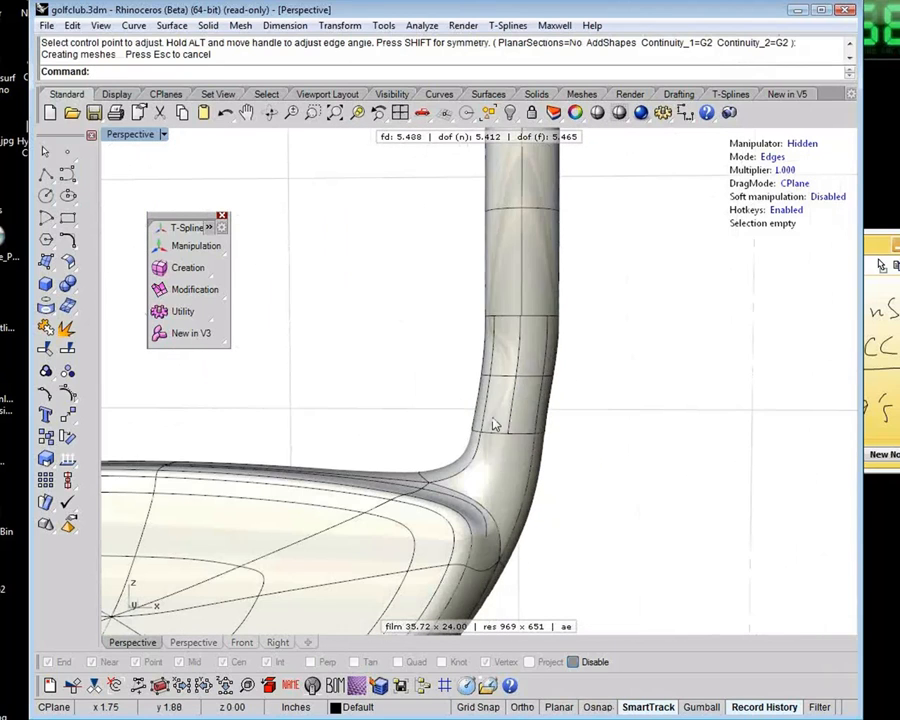
pyautogui.click(493, 414)
pyautogui.click(533, 277)
pyautogui.press('Escape')
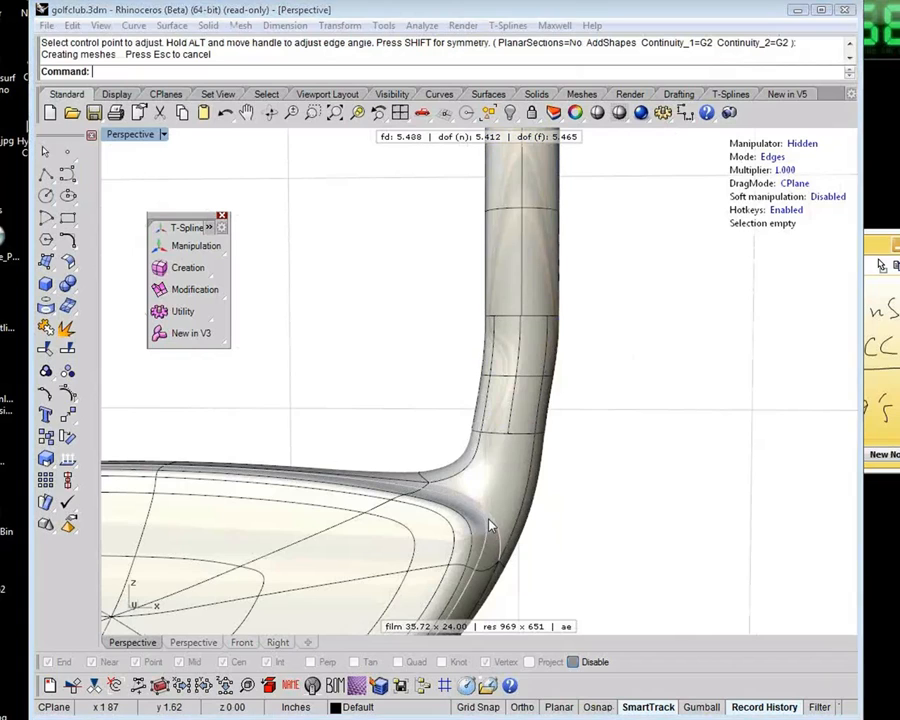
pyautogui.moveTo(599, 468); pyautogui.dragTo(507, 483)
pyautogui.press('Escape')
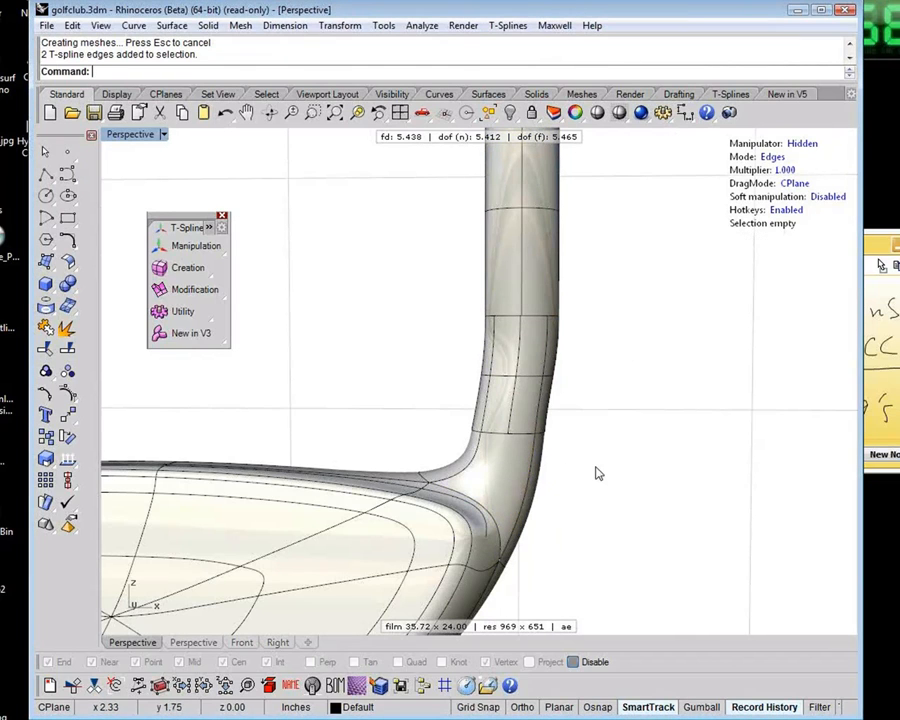
pyautogui.moveTo(594, 472); pyautogui.dragTo(576, 489, button='right')
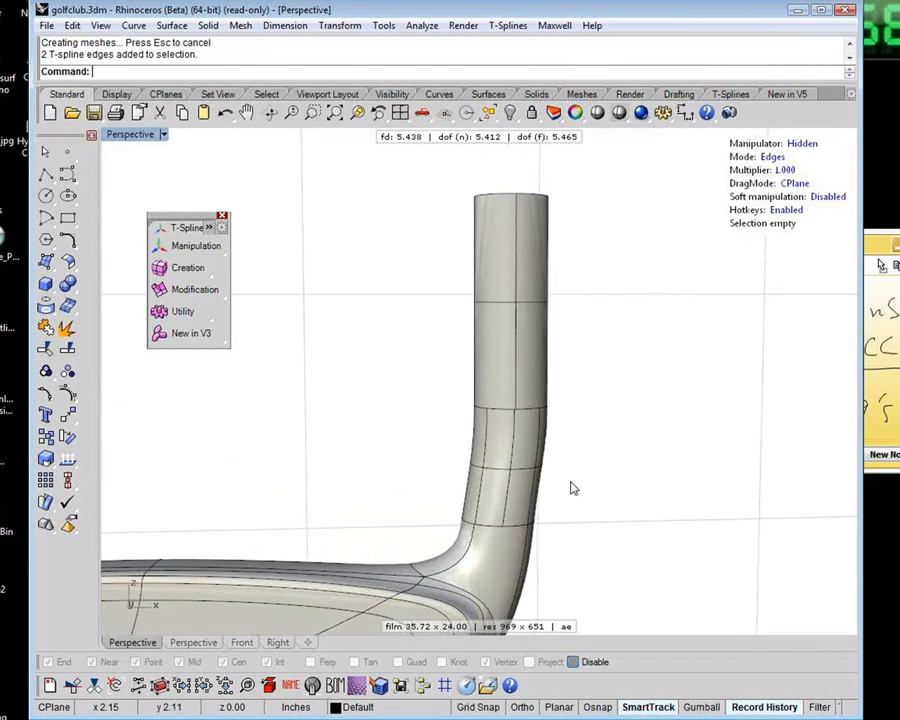
pyautogui.moveTo(587, 451); pyautogui.dragTo(437, 456)
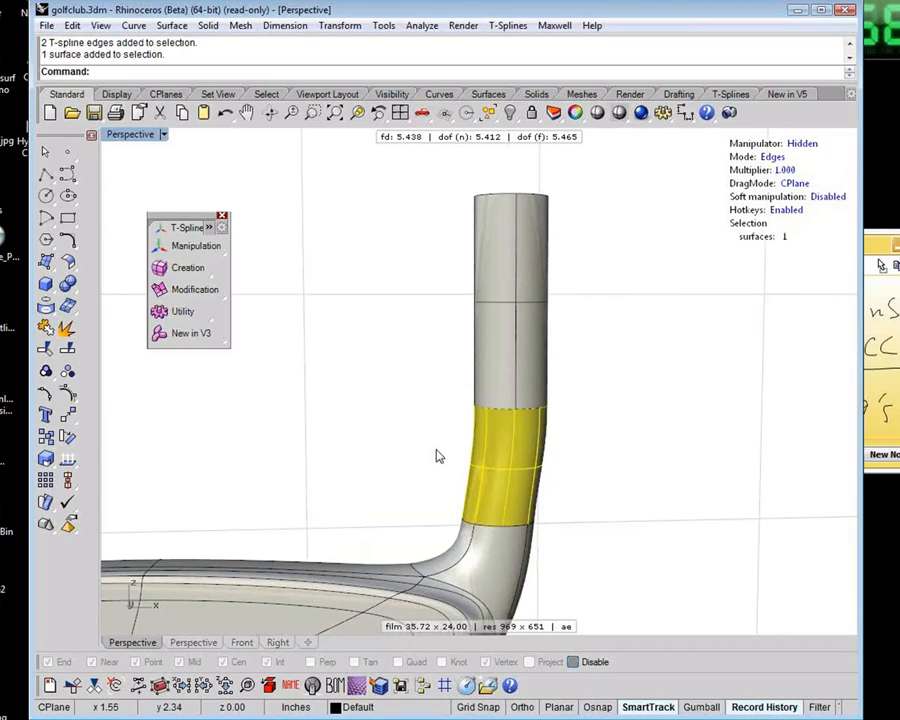
pyautogui.press('Delete')
pyautogui.keyDown('shift'); pyautogui.moveTo(436, 455); pyautogui.dragTo(458, 414, button='right'); pyautogui.keyUp('shift')
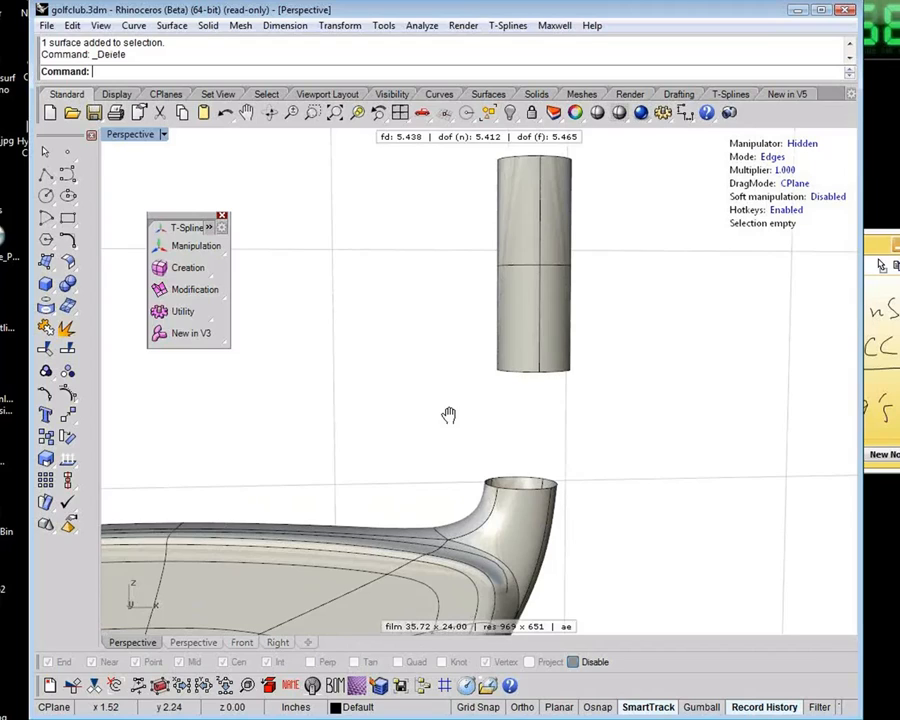
pyautogui.keyDown('shift'); pyautogui.moveTo(449, 415); pyautogui.dragTo(457, 392, button='right'); pyautogui.keyUp('shift')
pyautogui.moveTo(454, 408); pyautogui.dragTo(622, 477)
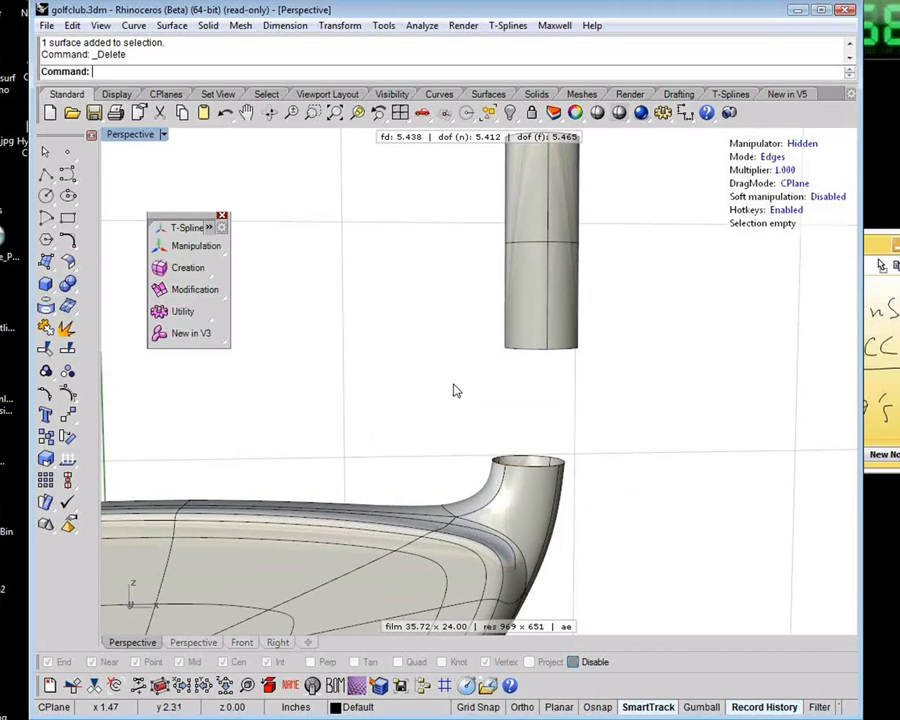
pyautogui.write('t: sma')
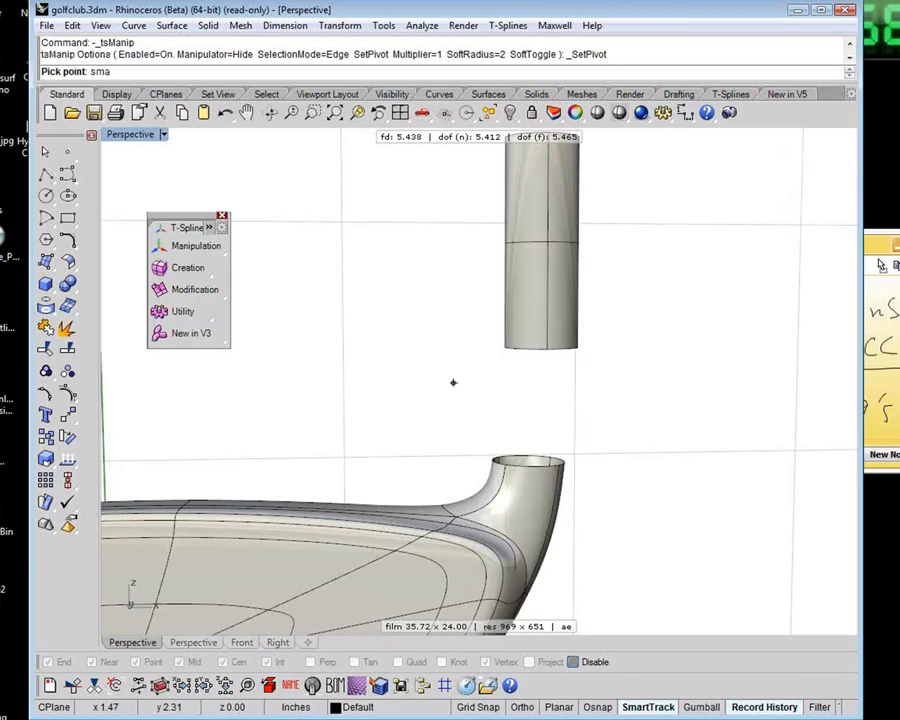
pyautogui.press('Escape')
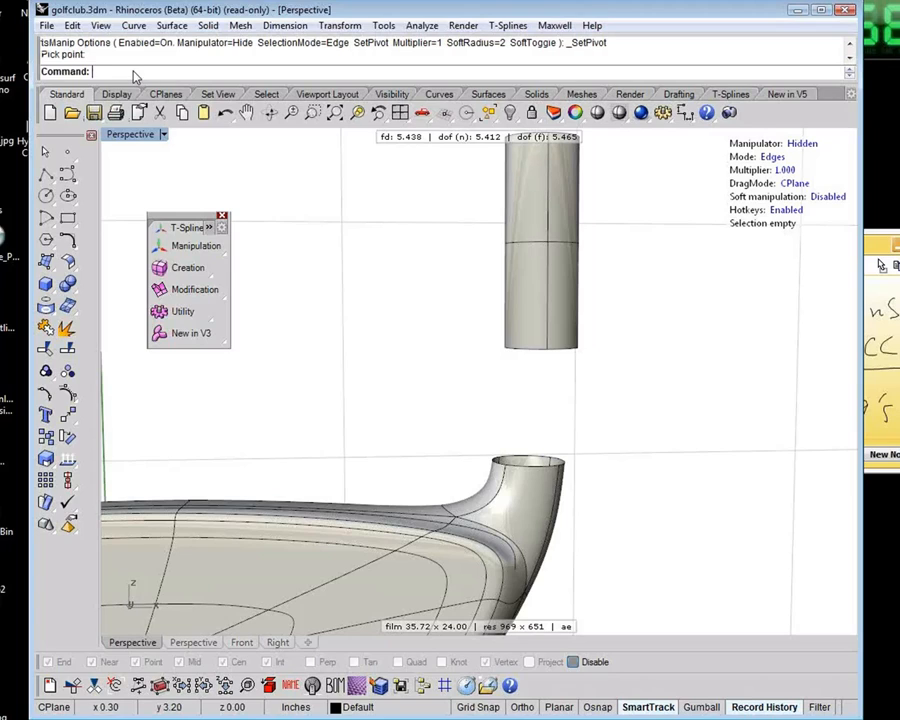
# Start tsMatch with the neck opening's border loop as the edge to change and the tube's lower edge as the target
pyautogui.write('tsMatch')
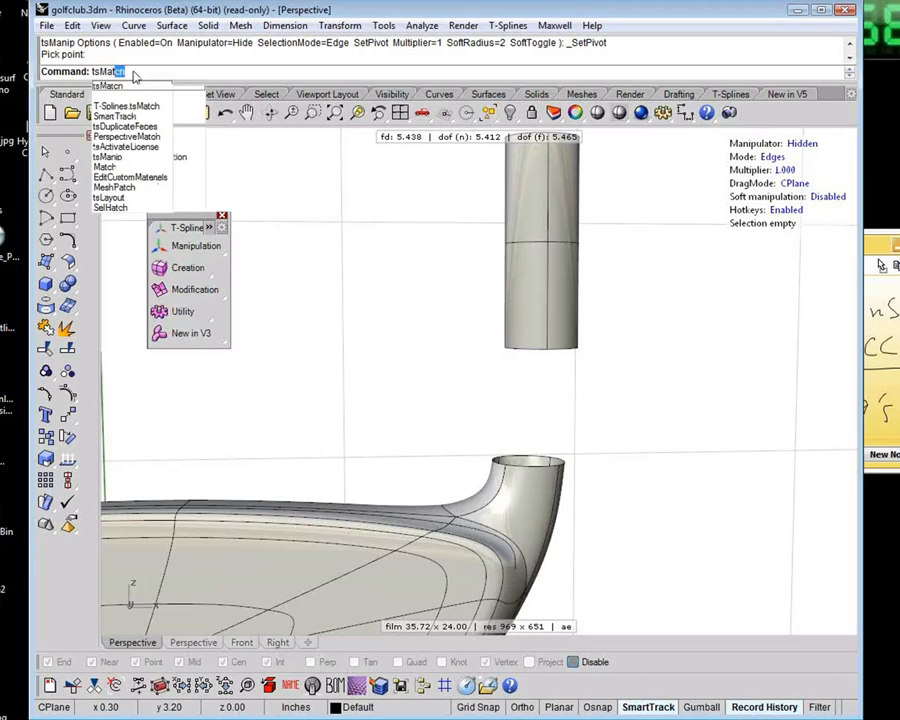
pyautogui.press('Return')
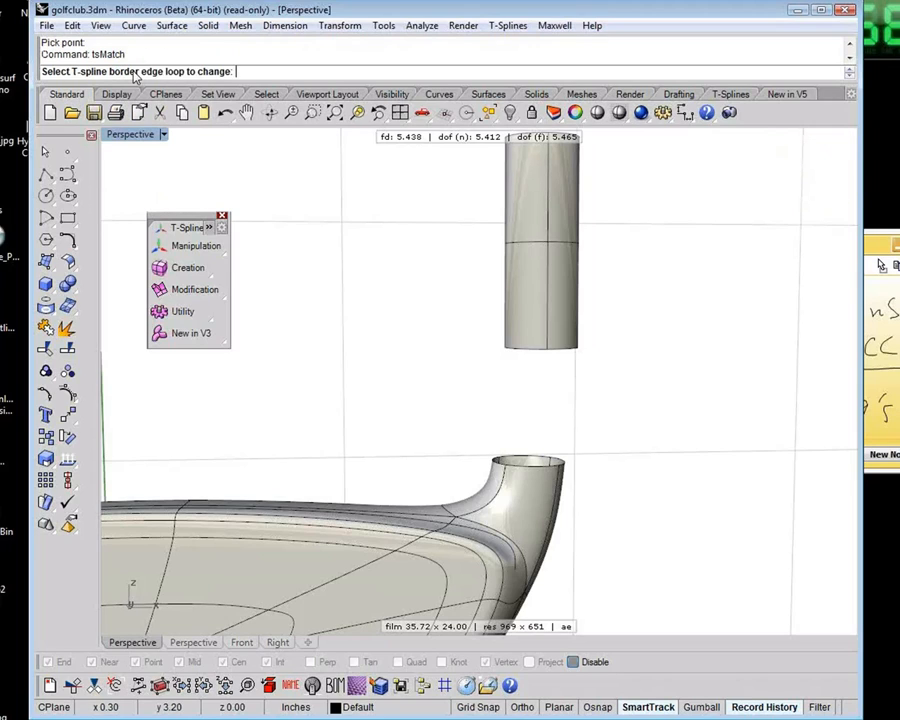
pyautogui.click(490, 460)
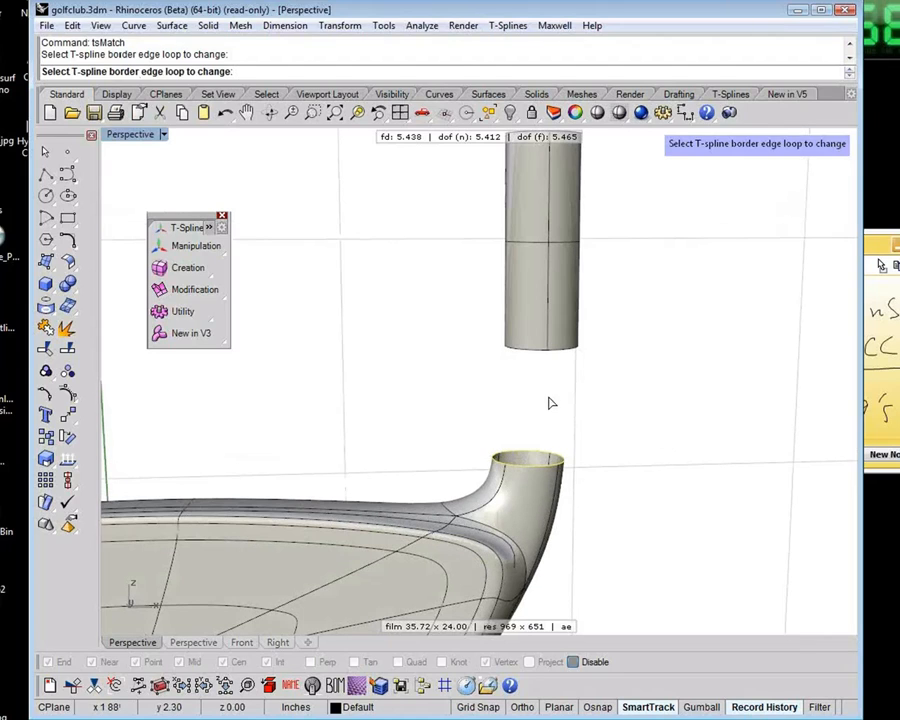
pyautogui.press('Return')
pyautogui.click(520, 346)
pyautogui.press('Return')
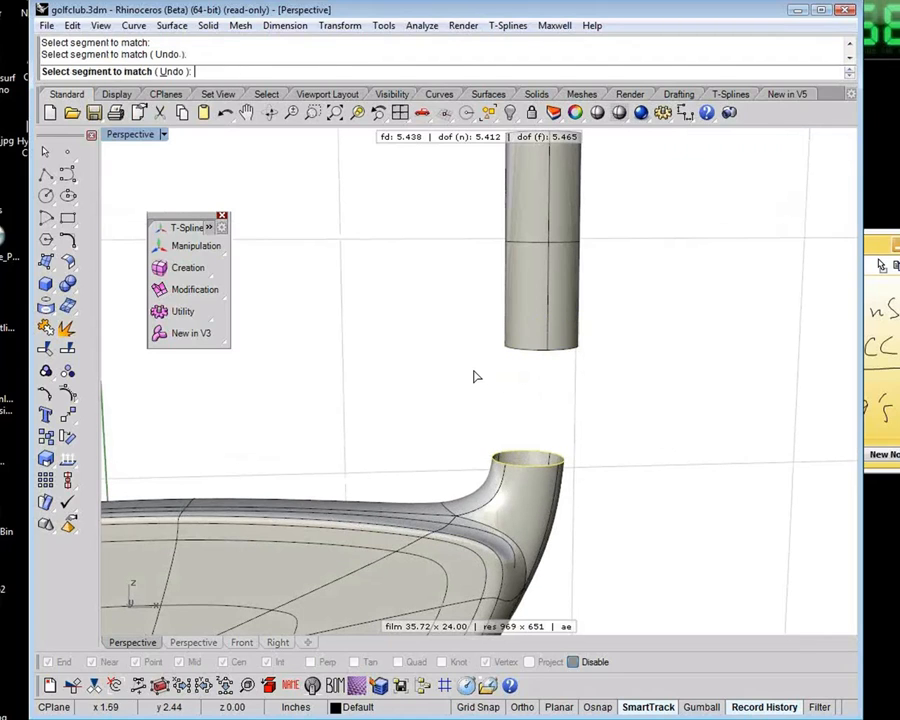
# Modify the match start points so the neck's front seam aligns with the point directly above it on the tube's lower edge
pyautogui.keyDown('shift'); pyautogui.moveTo(440, 380); pyautogui.dragTo(388, 400, button='right'); pyautogui.keyUp('shift')
pyautogui.scroll(4, 536, 381)
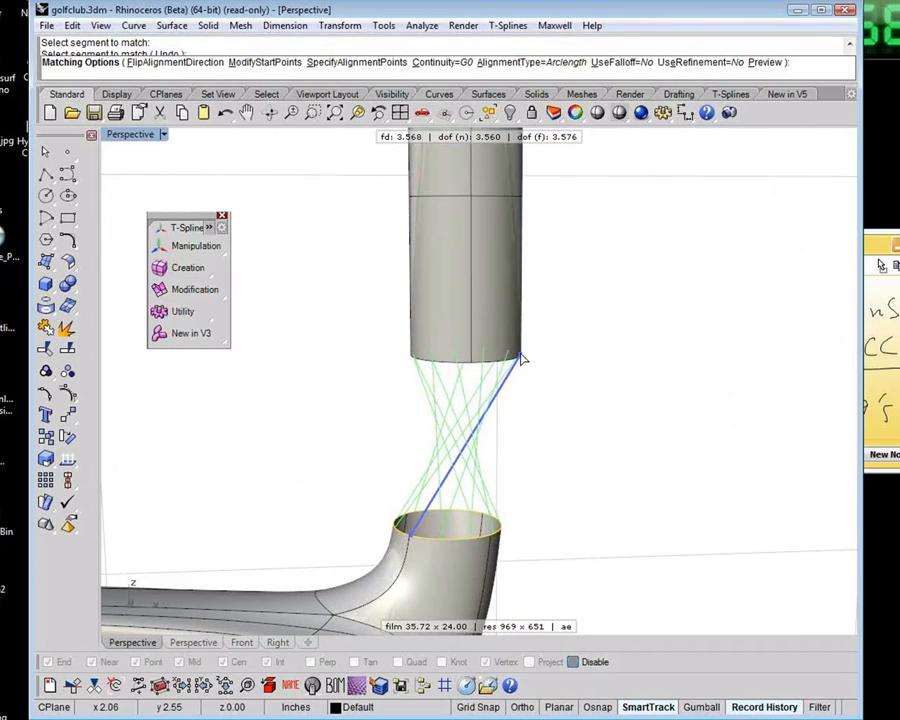
pyautogui.moveTo(432, 370)
pyautogui.mouseDown(button='right')
pyautogui.moveTo(538, 446)
pyautogui.moveTo(544, 472)
pyautogui.moveTo(430, 373)
pyautogui.mouseUp(button='right')
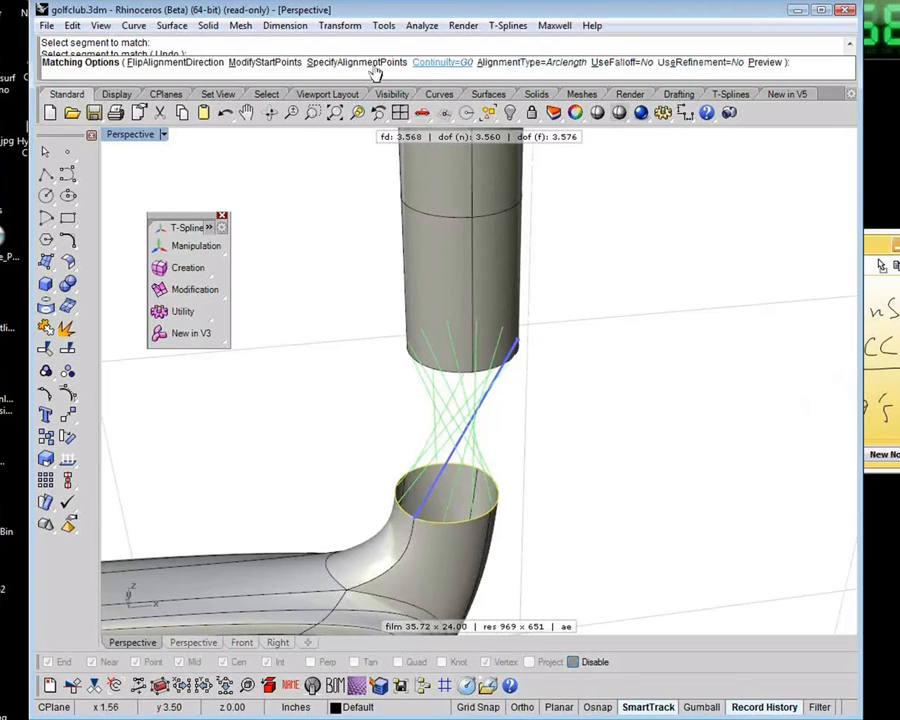
pyautogui.click(276, 65)
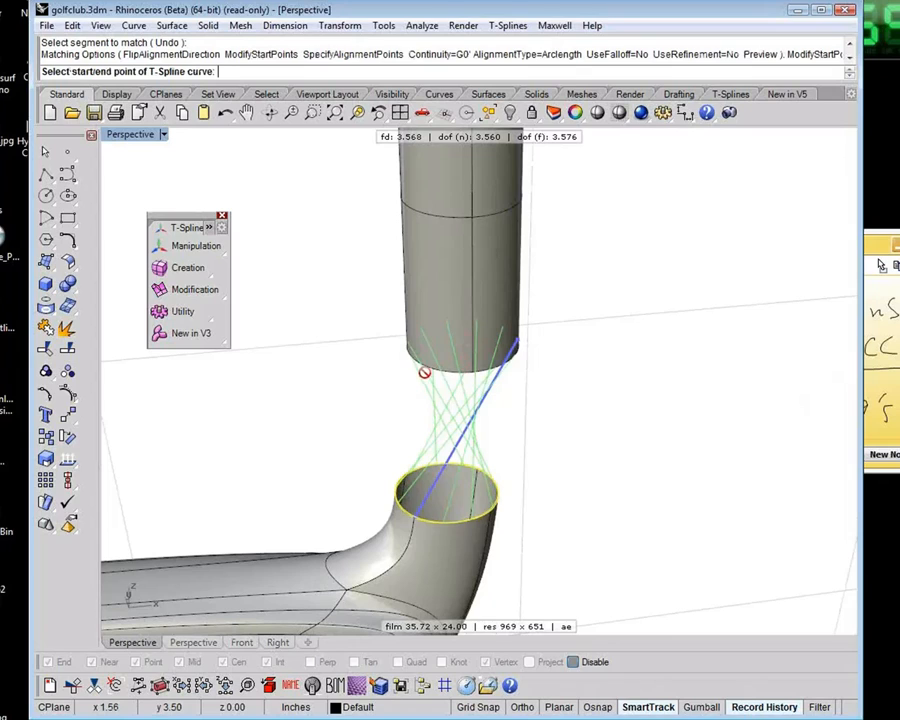
pyautogui.click(411, 525)
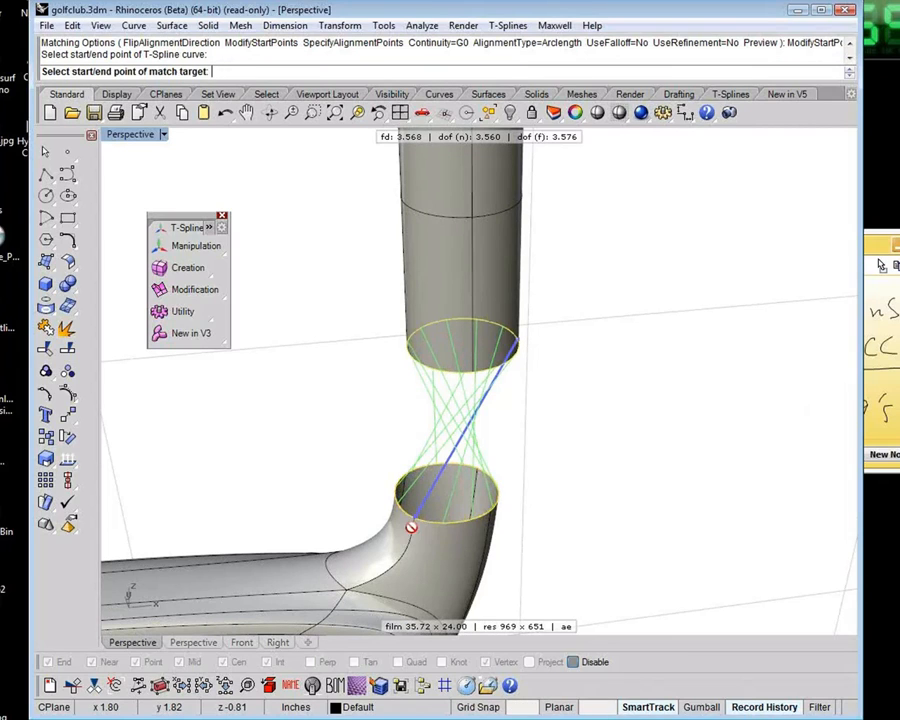
pyautogui.click(416, 363)
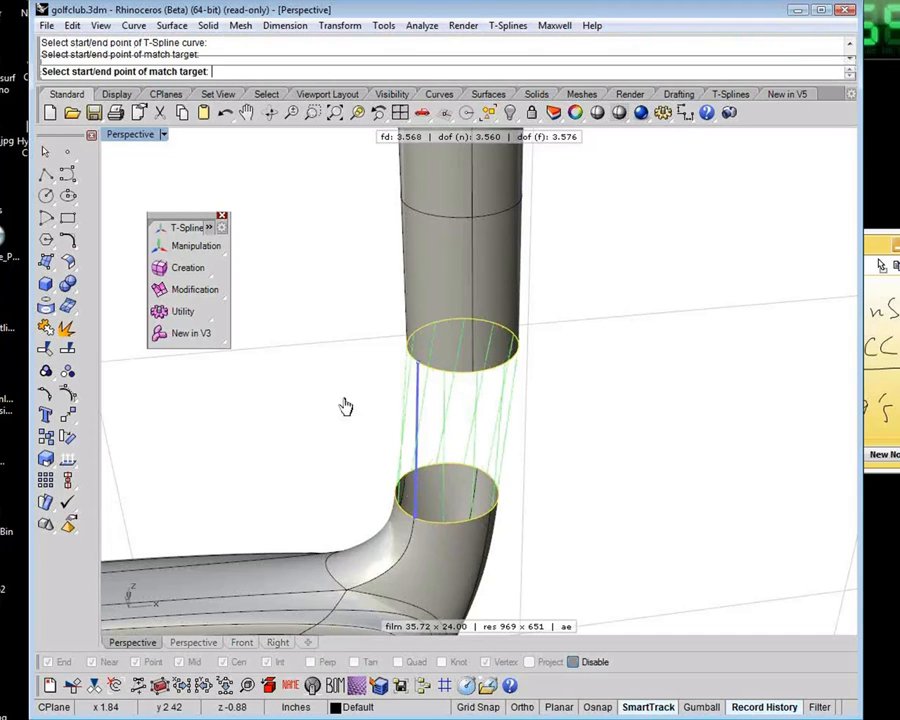
# Check the alignment lines between neck and tube, and apply the match with G0 continuity and arc-length alignment
pyautogui.moveTo(350, 424); pyautogui.dragTo(340, 392, button='right')
pyautogui.moveTo(263, 178); pyautogui.dragTo(423, 244, button='right')
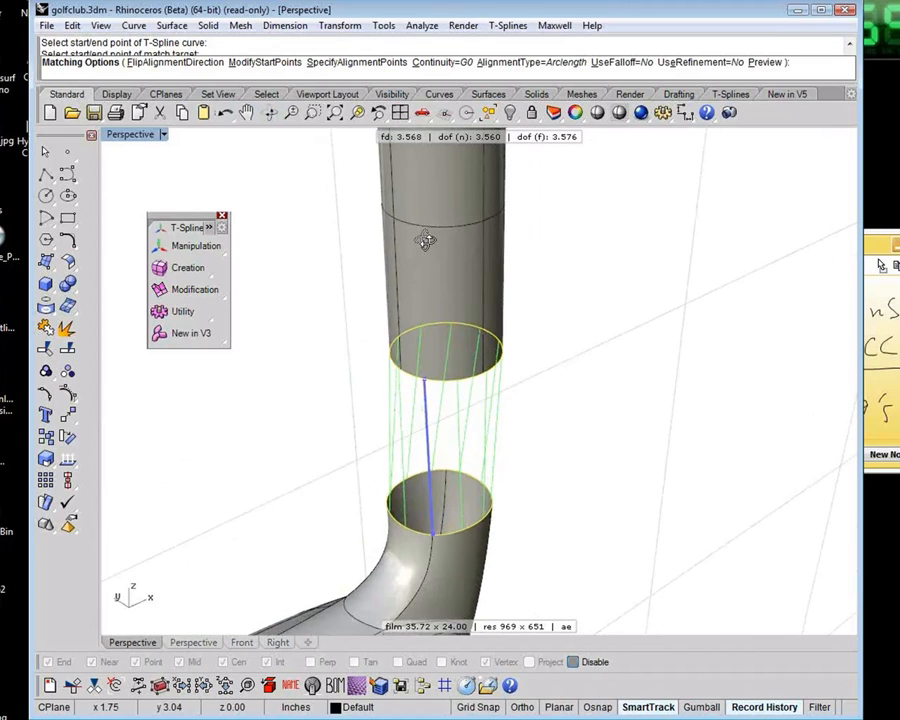
pyautogui.click(426, 378)
pyautogui.click(431, 540)
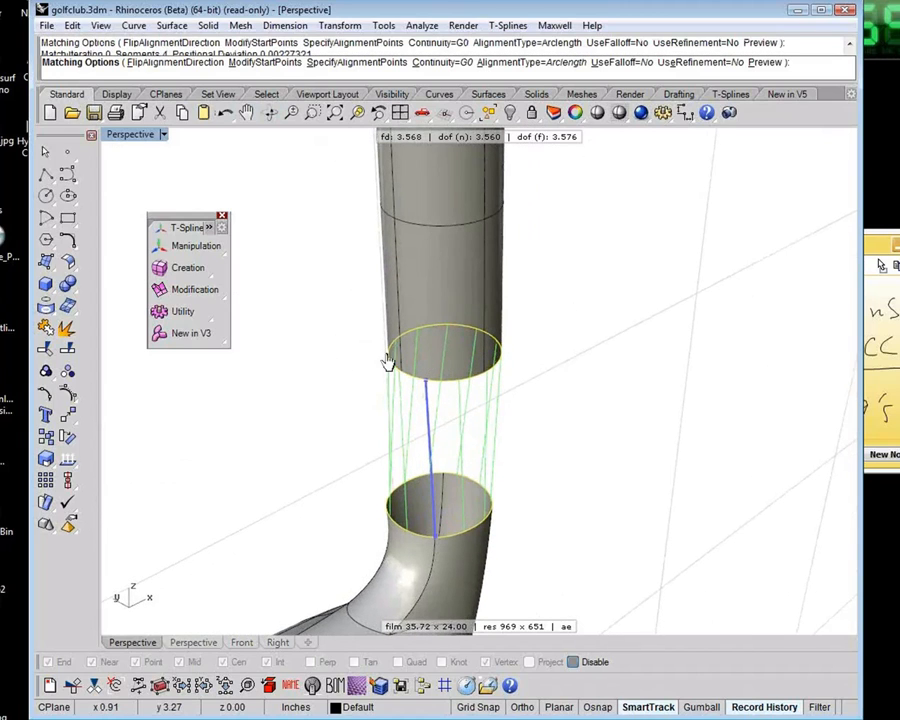
pyautogui.rightClick(348, 403)
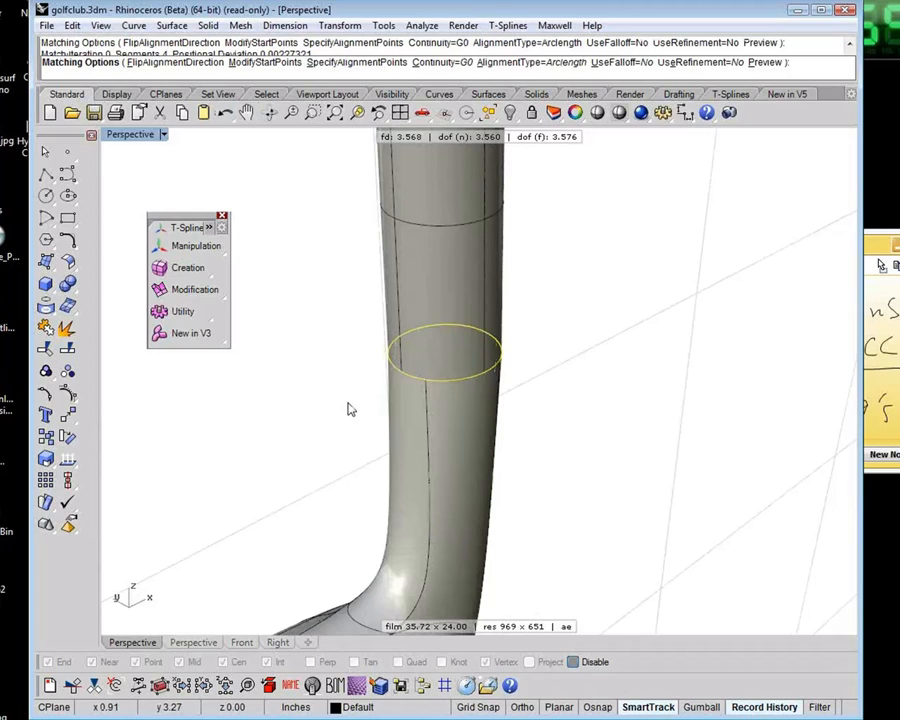
# Inspect the matched neck around the tube joint, and undo the match
pyautogui.moveTo(482, 474); pyautogui.dragTo(615, 458, button='right')
pyautogui.scroll(-5, 572, 486)
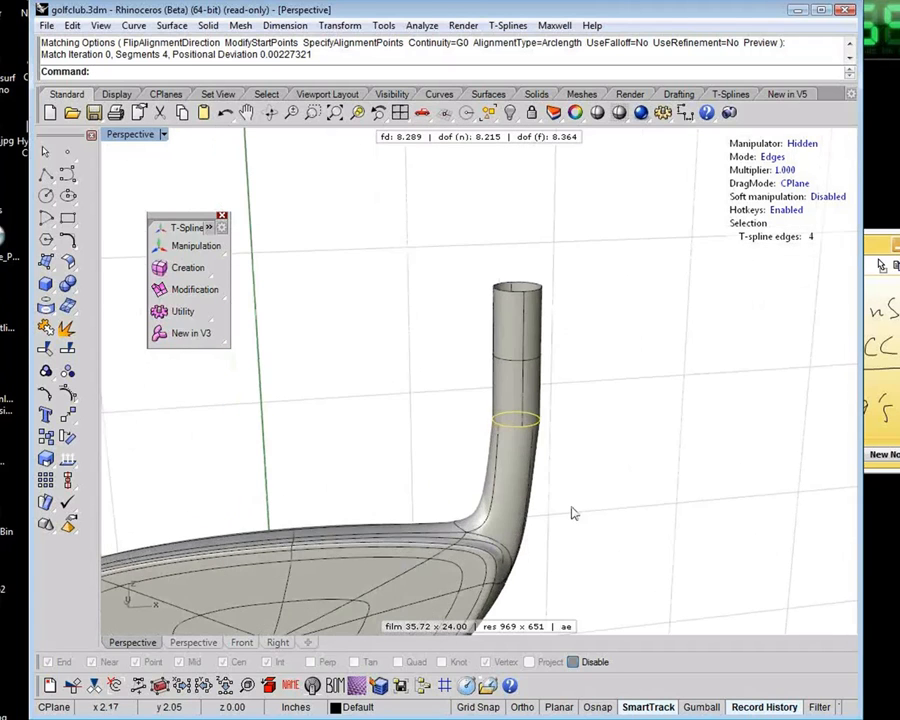
pyautogui.scroll(2, 573, 513)
pyautogui.moveTo(577, 494); pyautogui.dragTo(478, 470, button='right')
pyautogui.hotkey('ctrl', 'z')
# Restart tsMatch on the neck opening's four border edges with the tube's lower edge as the match target
pyautogui.moveTo(443, 452); pyautogui.dragTo(590, 518)
pyautogui.press('Return')
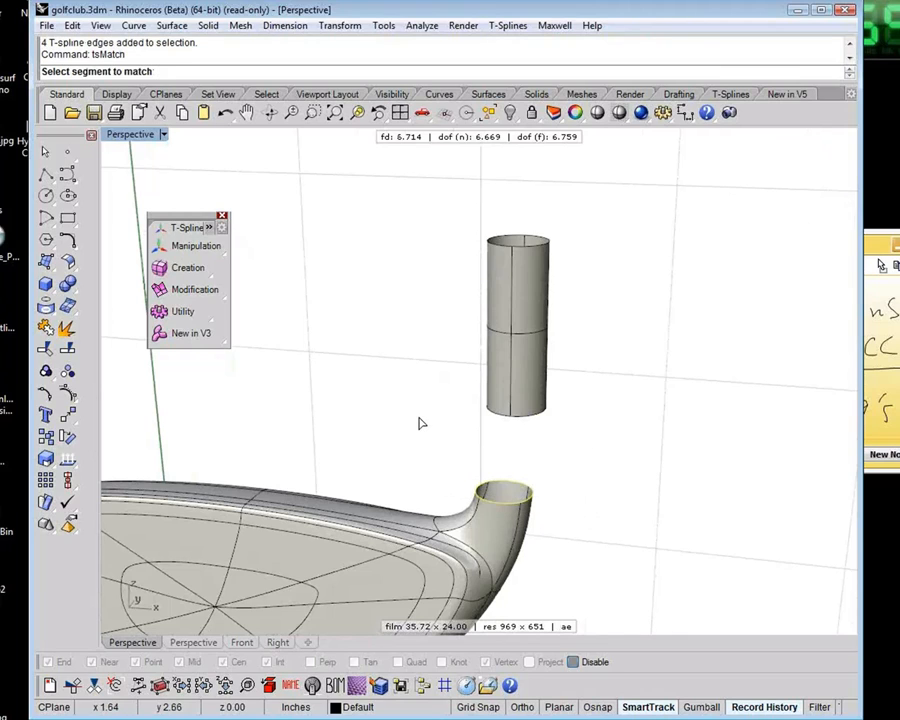
pyautogui.click(517, 408)
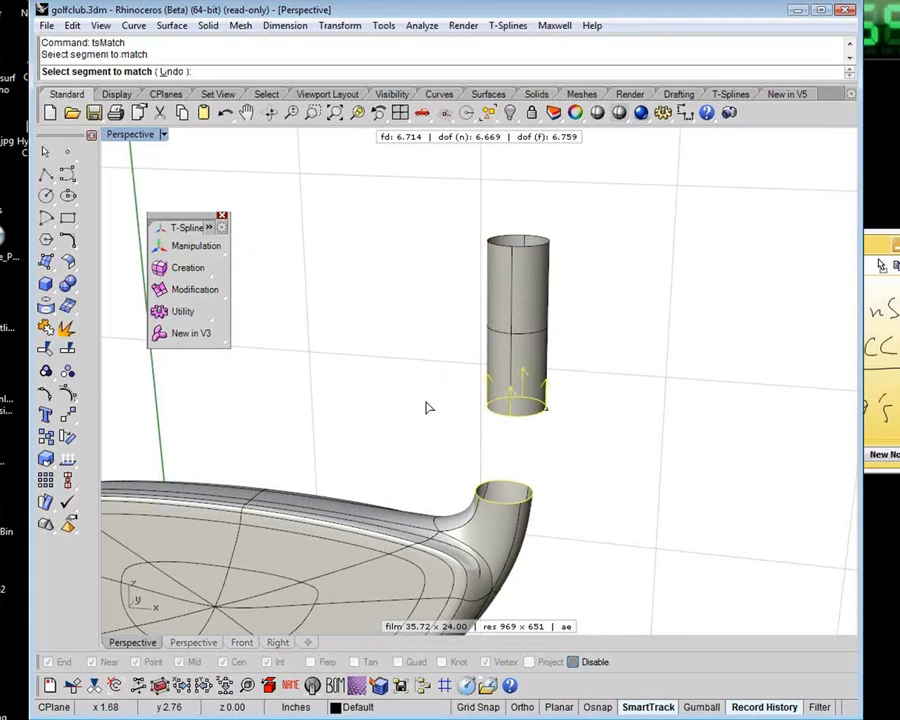
pyautogui.scroll(2, 545, 440)
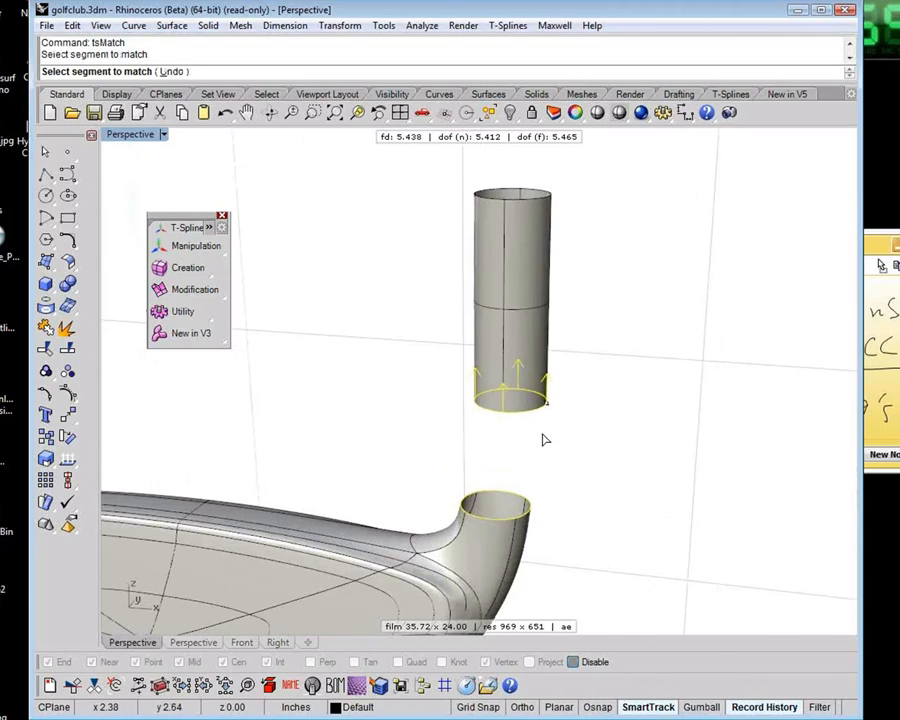
pyautogui.scroll(2, 543, 437)
pyautogui.press('Return')
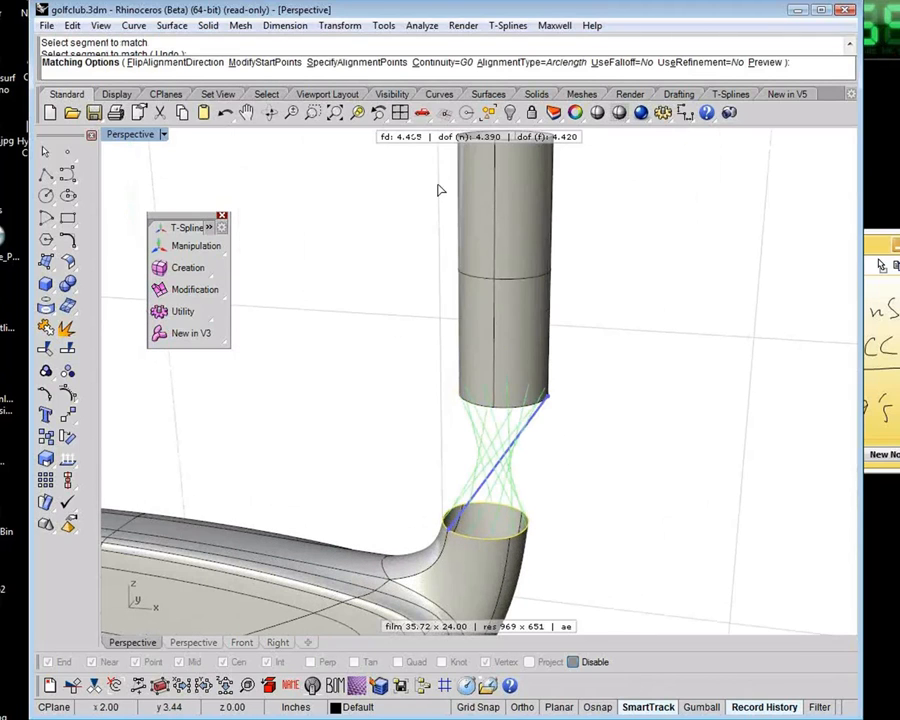
# Modify the match start points to pair the neck's front seam with the point above it on the tube's lower edge
pyautogui.click(262, 62)
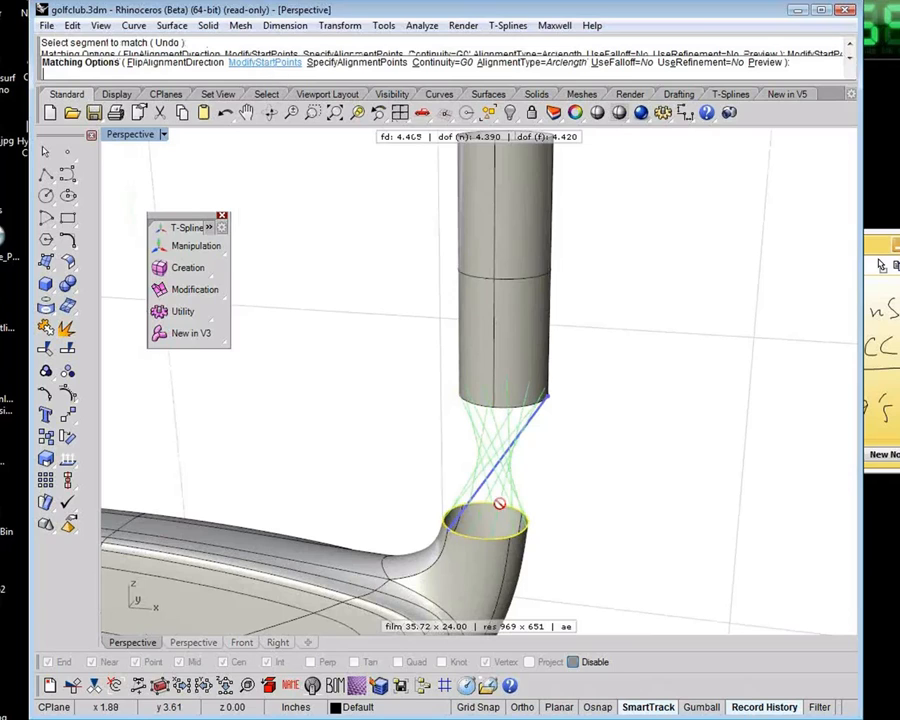
pyautogui.click(448, 533)
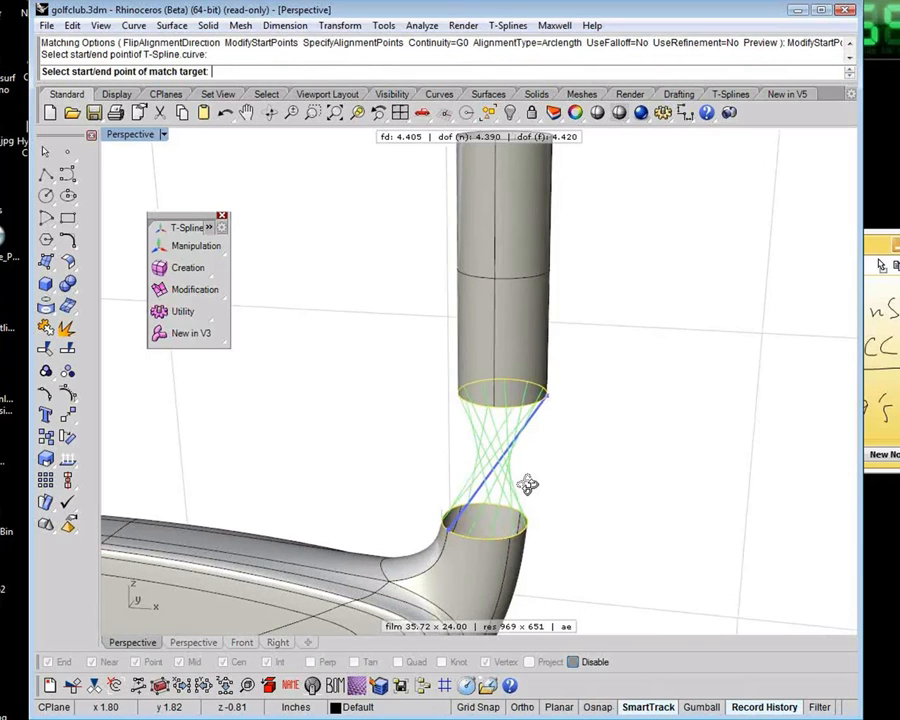
pyautogui.moveTo(528, 485); pyautogui.dragTo(508, 432, button='right')
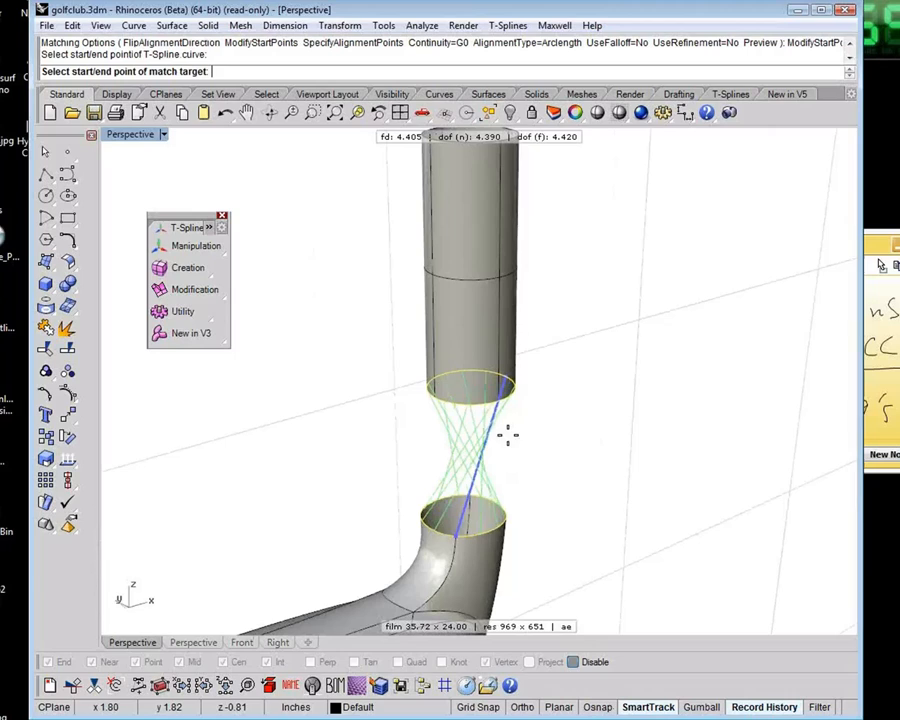
pyautogui.click(461, 408)
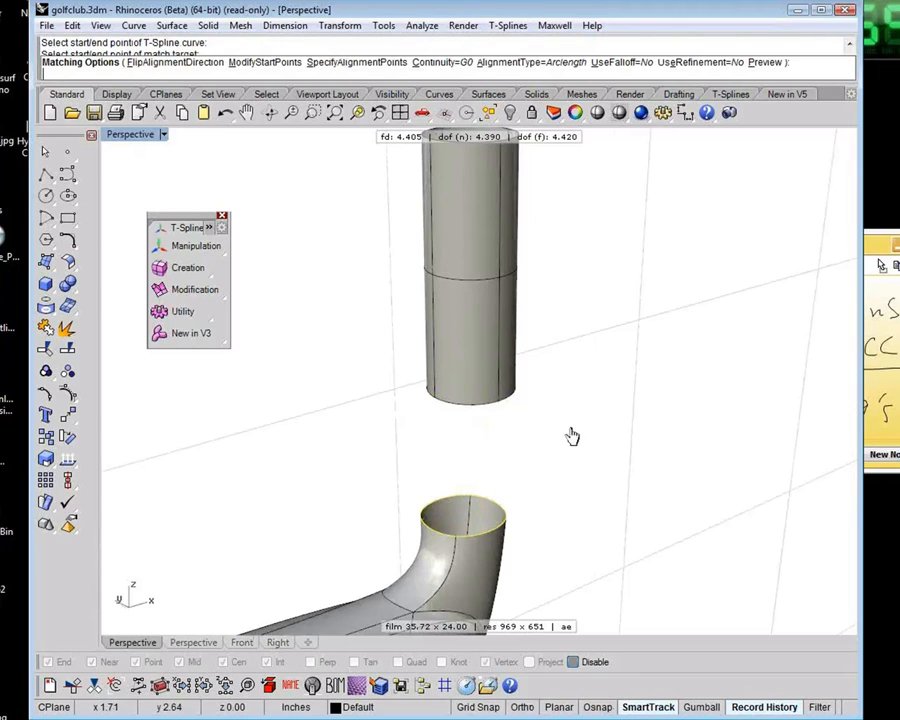
# Set the match continuity to G1 and try to apply the match
pyautogui.click(440, 62)
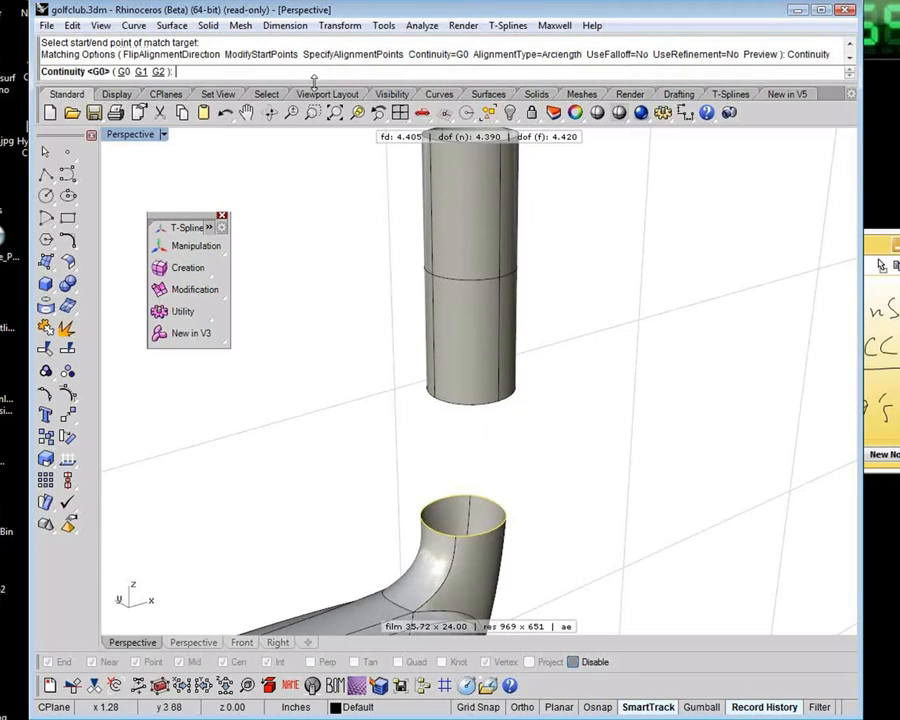
pyautogui.click(141, 72)
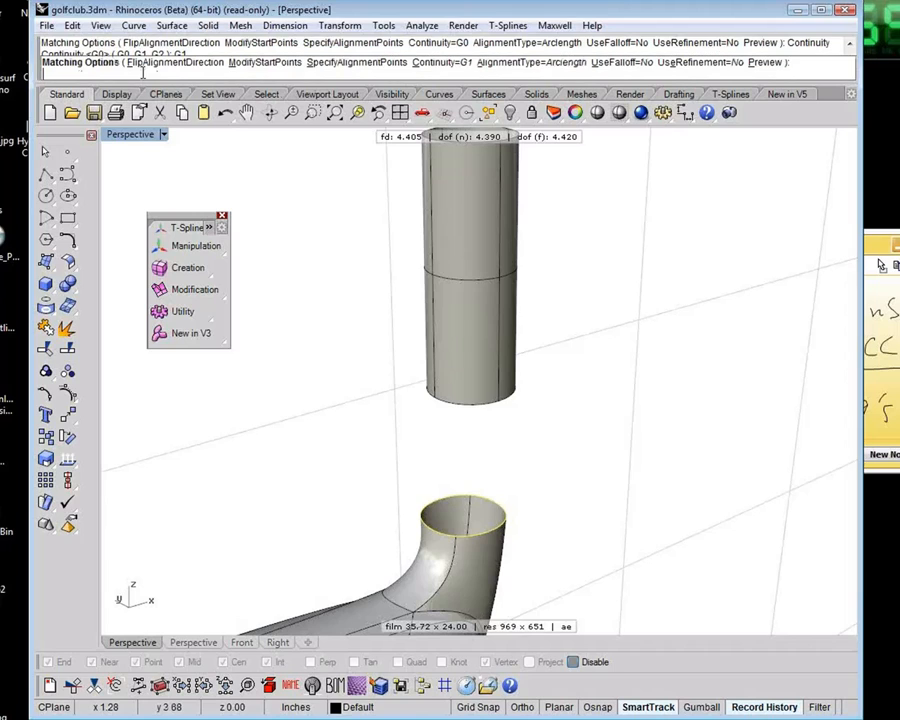
pyautogui.rightClick(334, 446)
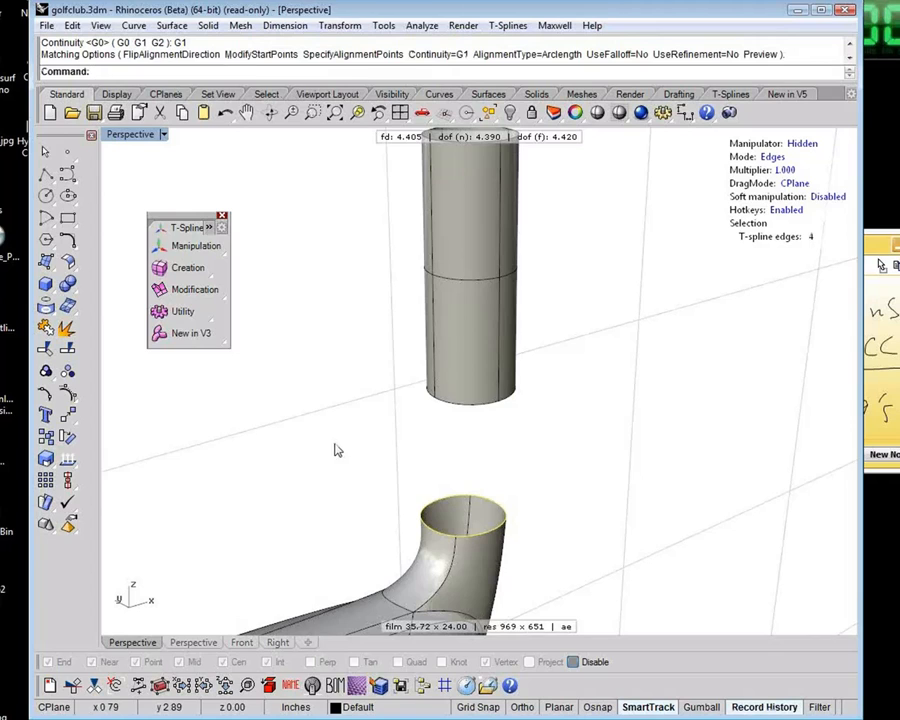
# Restart tsMatch on the neck opening's border edges, using the tube's lower edge as the target for a G1 match
pyautogui.moveTo(337, 449); pyautogui.dragTo(362, 460, button='right')
pyautogui.rightClick(363, 460)
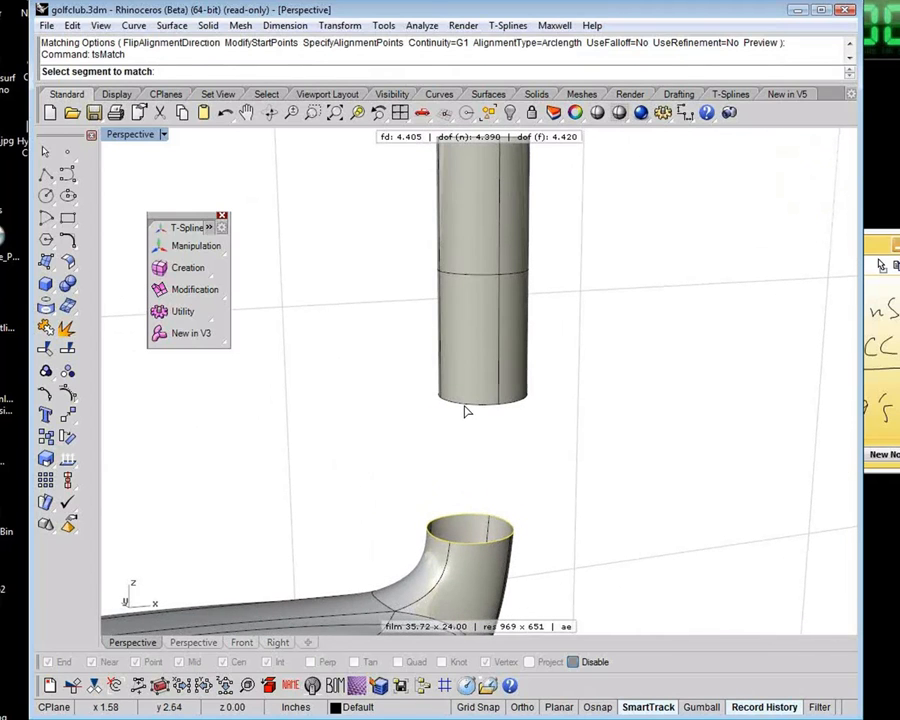
pyautogui.click(465, 410)
pyautogui.rightClick(507, 481)
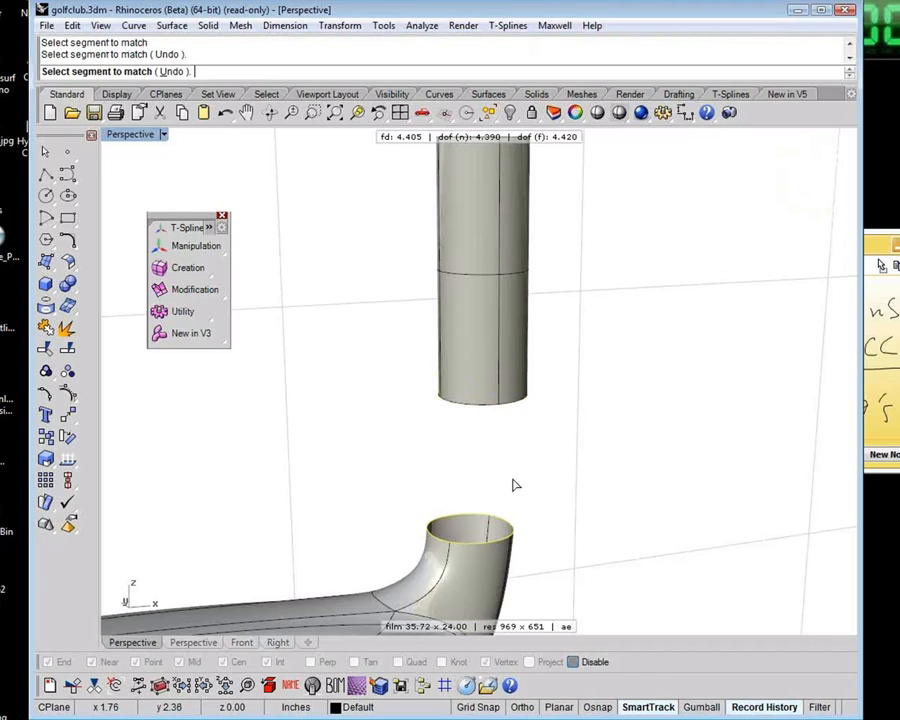
pyautogui.rightClick(513, 485)
# Try to apply the G1 match with the neck's front seam paired to the tube-edge point above it
pyautogui.moveTo(564, 504); pyautogui.dragTo(340, 501, button='right')
pyautogui.click(265, 63)
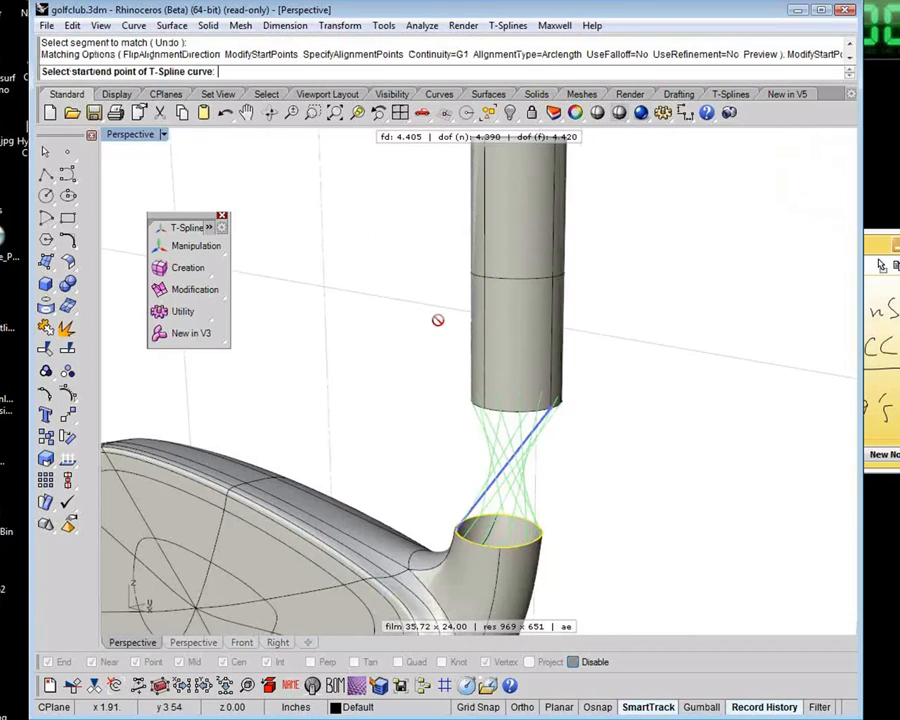
pyautogui.click(446, 528)
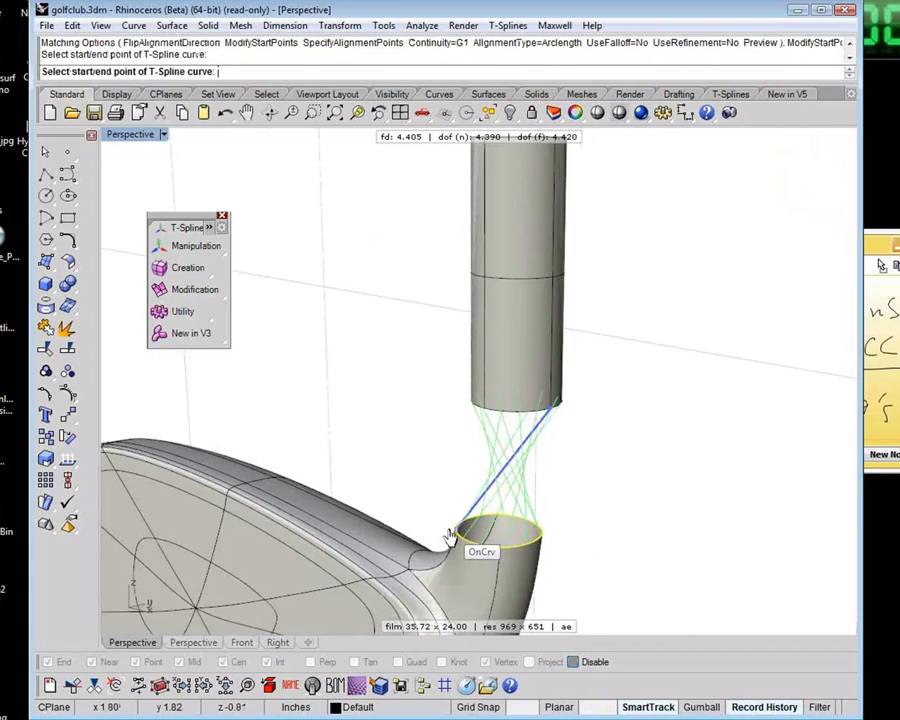
pyautogui.moveTo(458, 474); pyautogui.dragTo(570, 478, button='right')
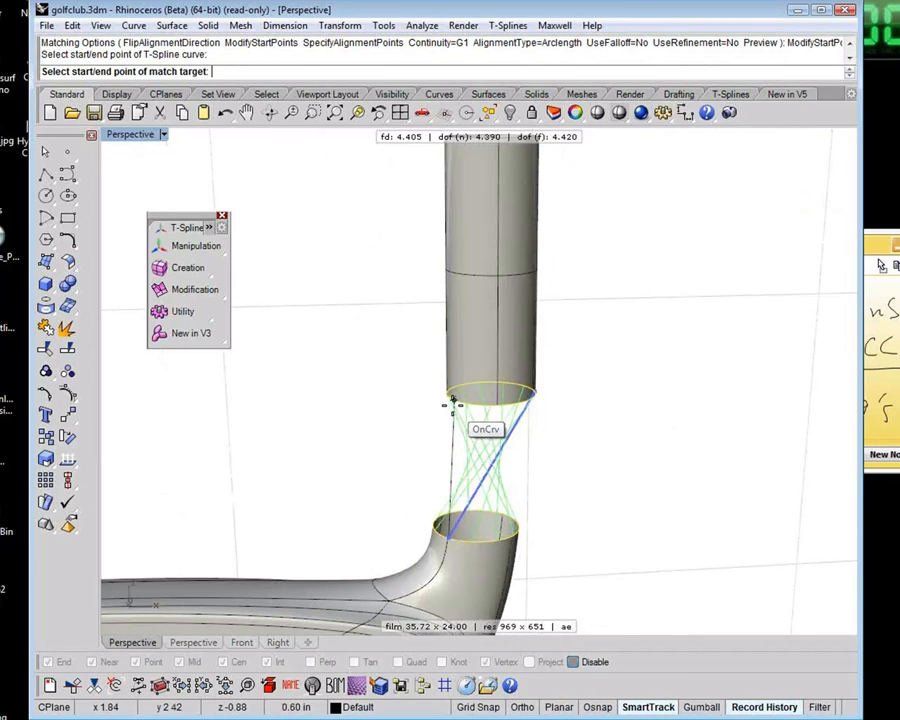
pyautogui.click(451, 403)
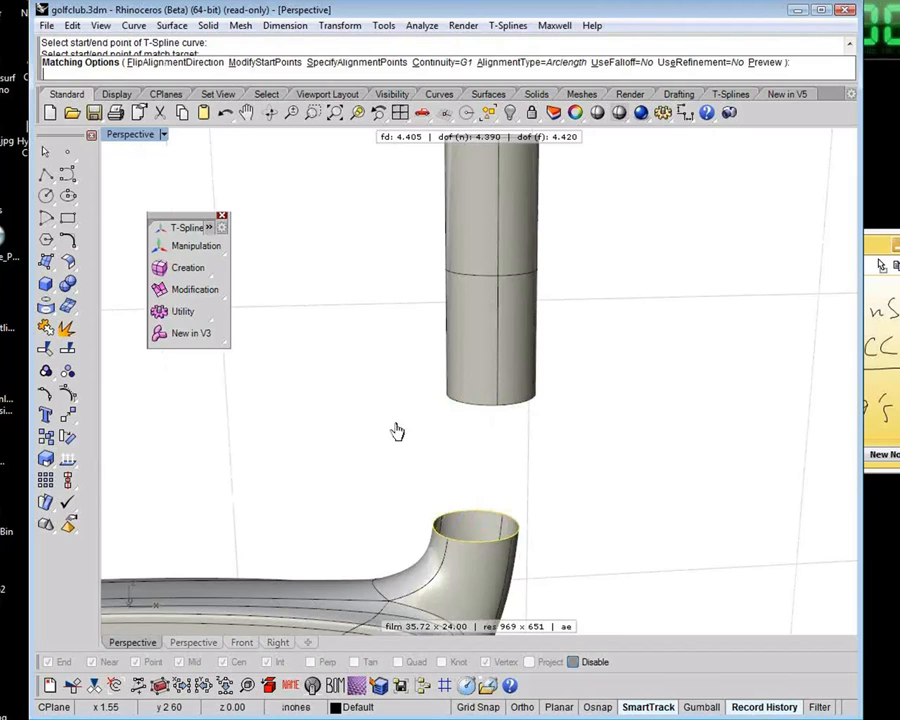
pyautogui.moveTo(582, 454); pyautogui.dragTo(616, 460, button='right')
pyautogui.press('Return')
# Run tsMatch again on the four neck border edges, with the tube's lower edge as the target
pyautogui.rightClick(616, 460)
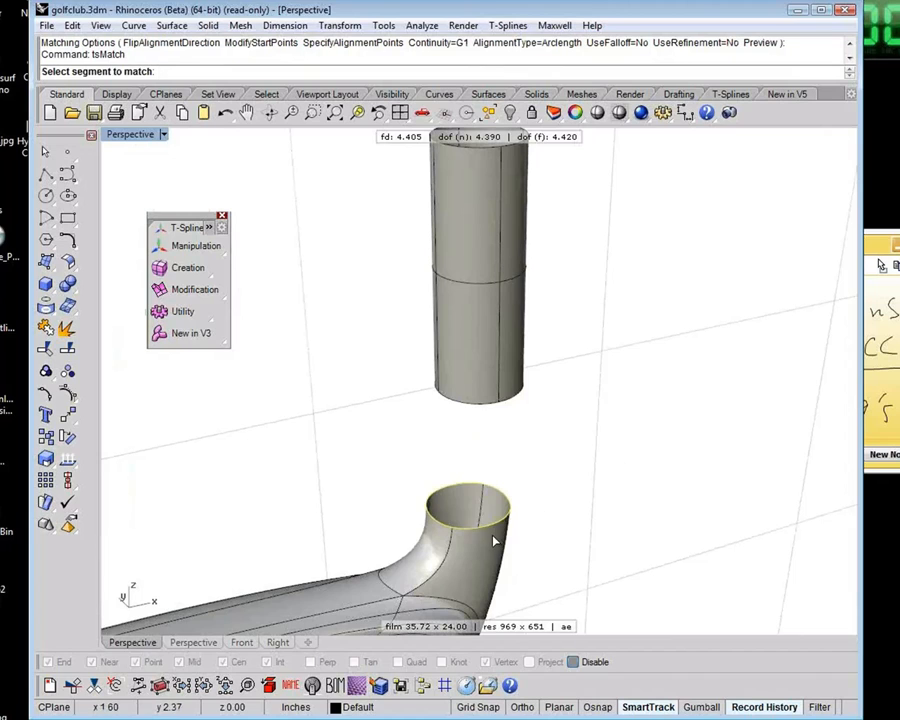
pyautogui.click(478, 400)
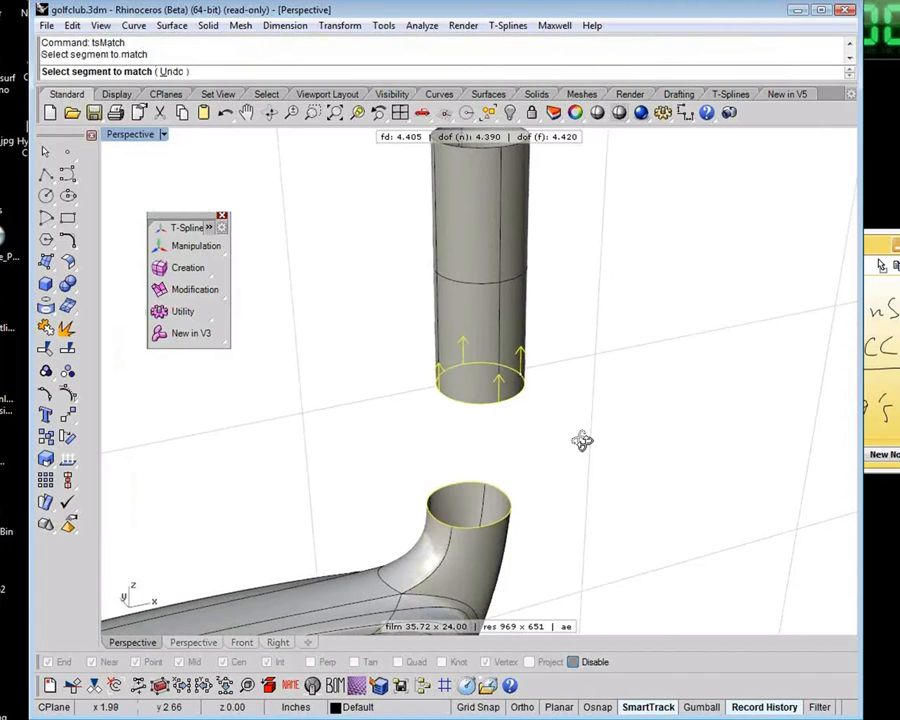
pyautogui.moveTo(582, 441); pyautogui.dragTo(402, 426, button='right')
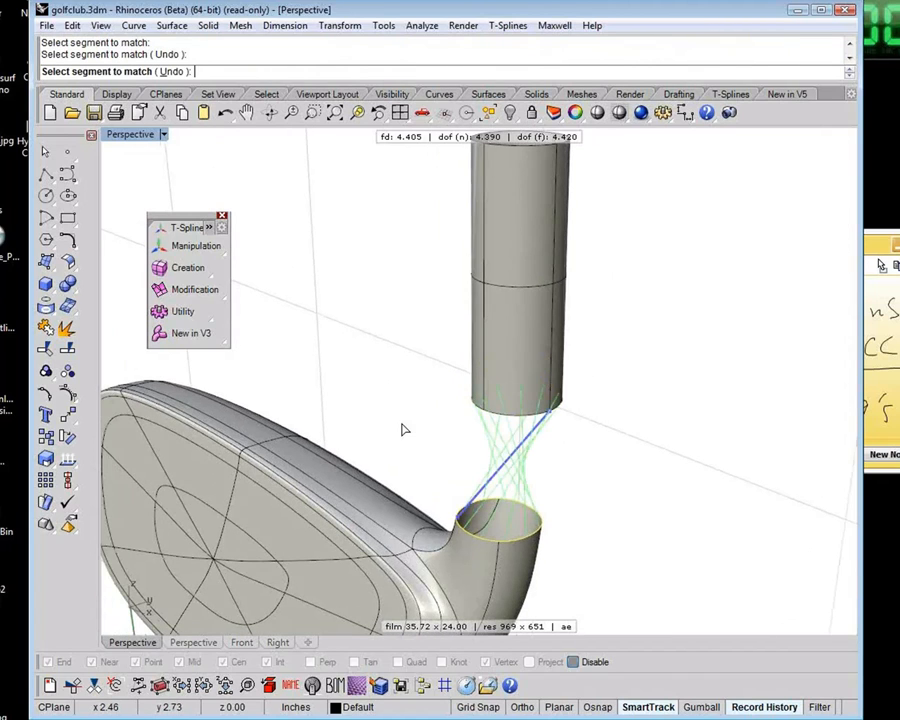
pyautogui.rightClick(402, 428)
pyautogui.moveTo(443, 462)
pyautogui.mouseDown(button='right')
pyautogui.moveTo(449, 473)
pyautogui.moveTo(452, 440)
pyautogui.mouseUp(button='right')
# Modify the start points to pair the neck's outer-side seam with the tube-edge point above it, and apply the G1 arc-length match
pyautogui.click(266, 62)
pyautogui.moveTo(629, 442); pyautogui.dragTo(562, 440, button='right')
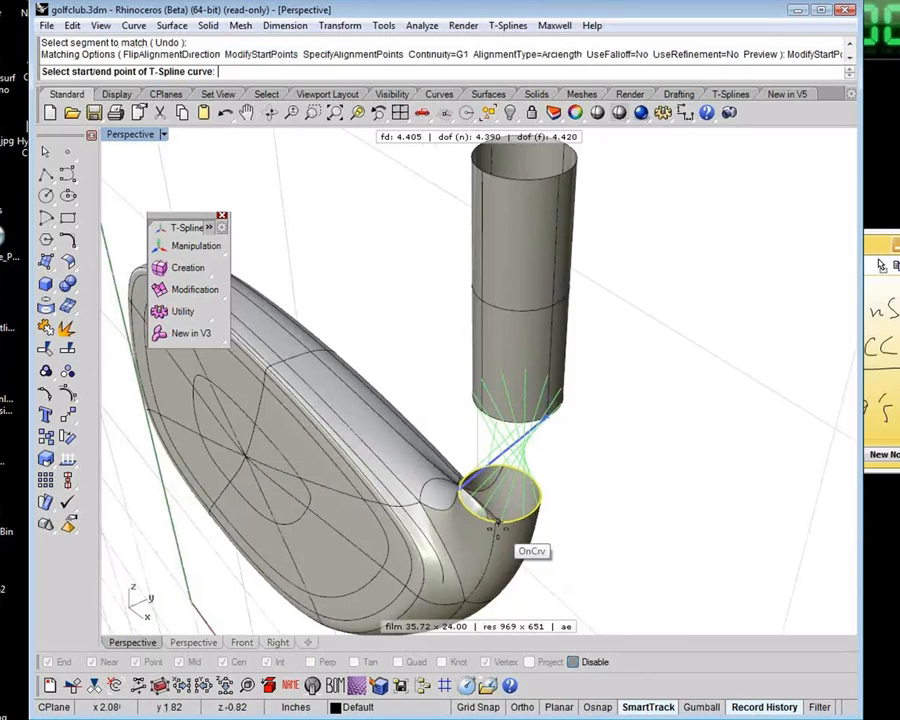
pyautogui.click(534, 522)
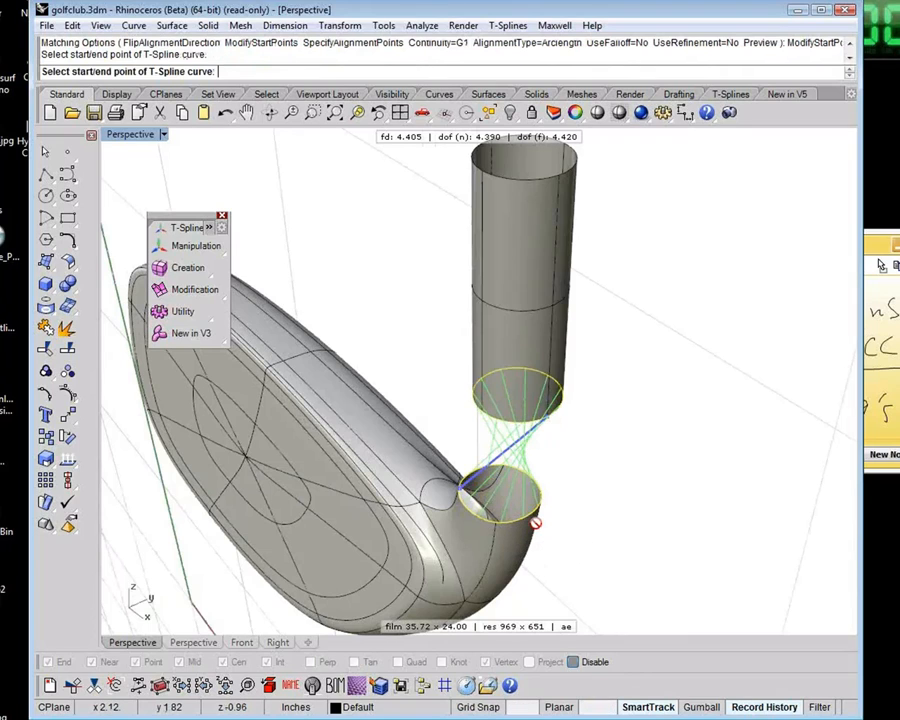
pyautogui.click(548, 419)
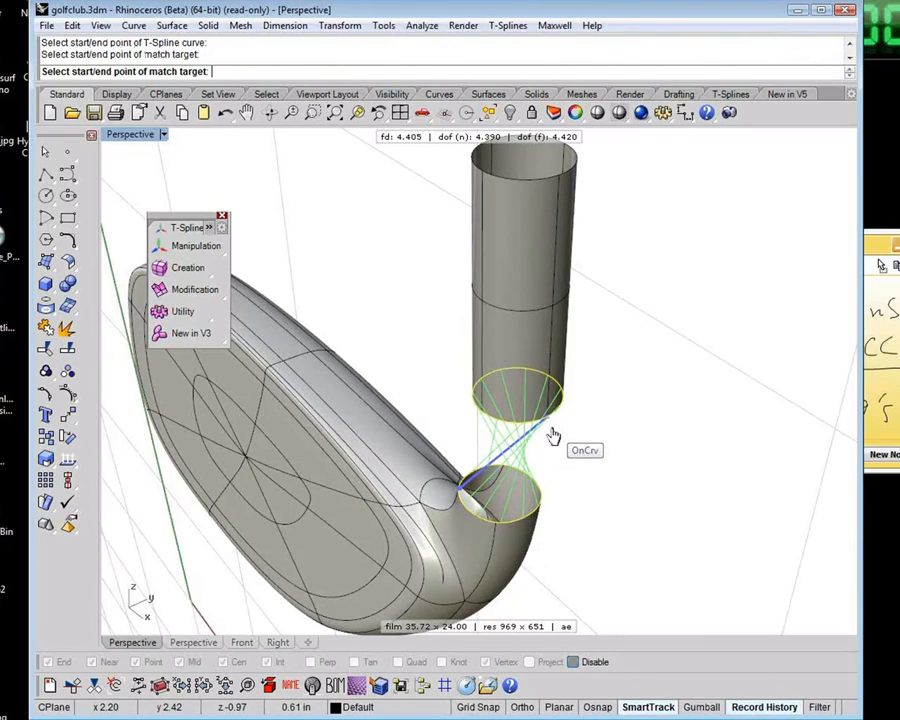
pyautogui.moveTo(460, 440); pyautogui.dragTo(597, 407, button='right')
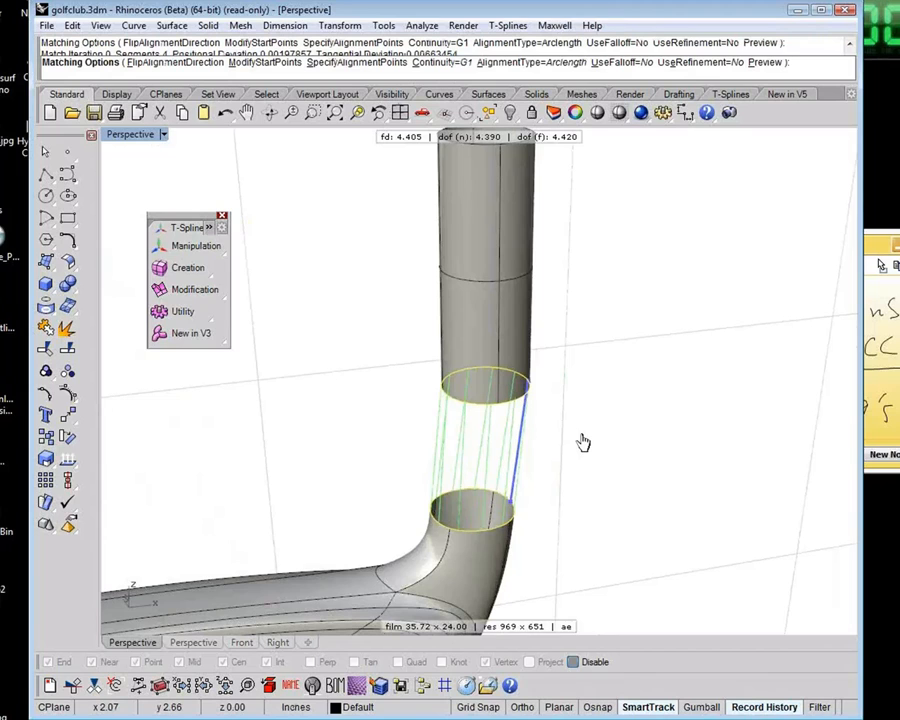
pyautogui.rightClick(583, 441)
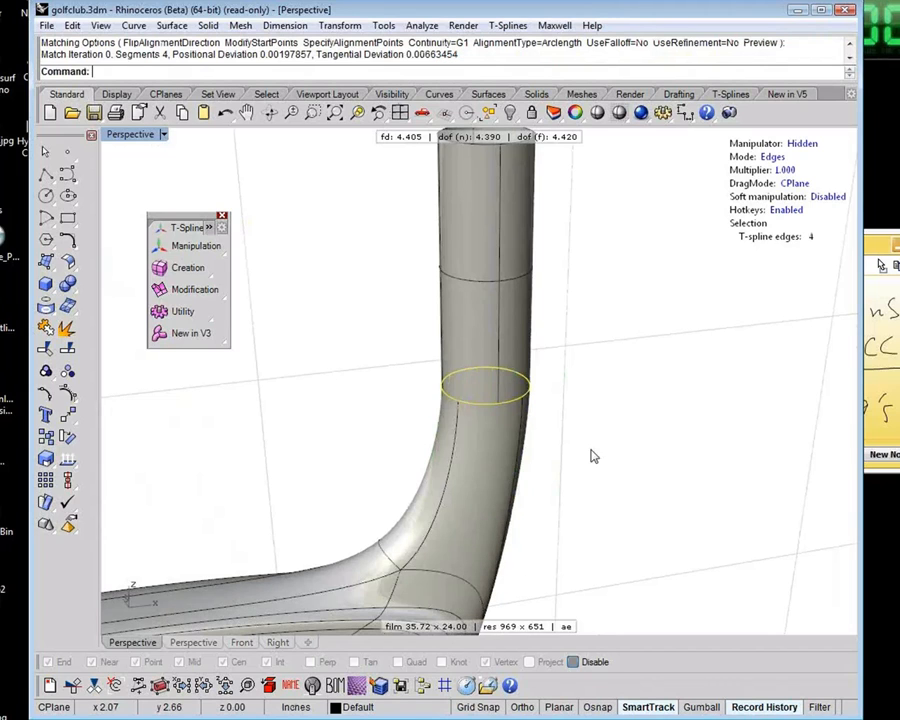
# Deselect the neck edges and check the joint between neck and tube with a RenderedShadows Shade preview
pyautogui.moveTo(597, 496); pyautogui.dragTo(395, 399, button='right')
pyautogui.click(358, 414)
pyautogui.scroll(-6, 356, 414)
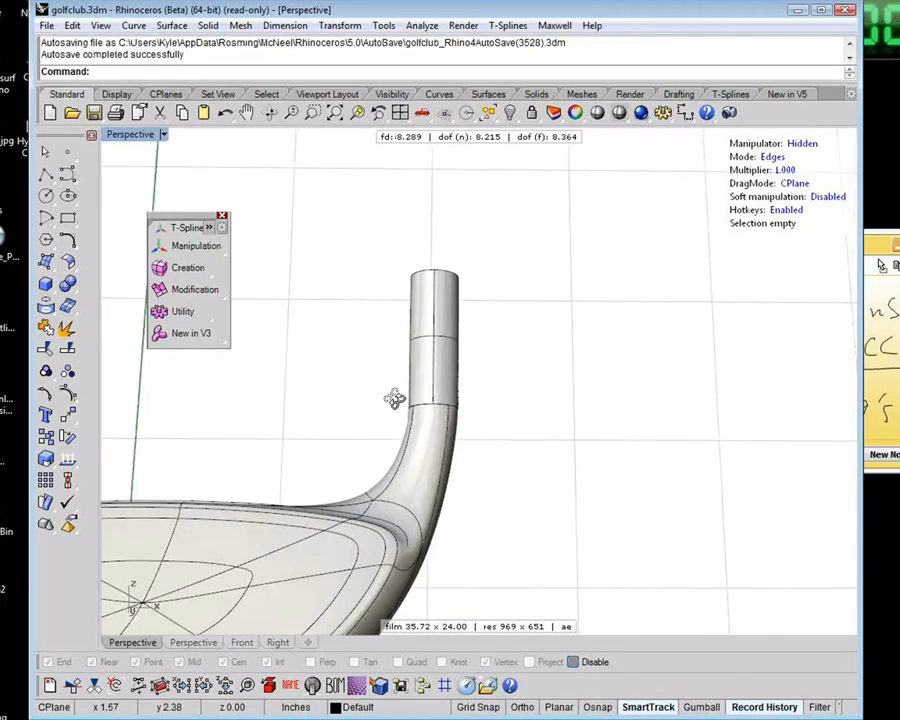
pyautogui.click(597, 112)
pyautogui.moveTo(561, 370)
pyautogui.mouseDown(button='right')
pyautogui.moveTo(538, 520)
pyautogui.moveTo(520, 436)
pyautogui.moveTo(366, 439)
pyautogui.moveTo(346, 468)
pyautogui.moveTo(508, 498)
pyautogui.moveTo(478, 484)
pyautogui.moveTo(677, 474)
pyautogui.moveTo(462, 450)
pyautogui.moveTo(378, 424)
pyautogui.moveTo(446, 333)
pyautogui.mouseUp(button='right')
pyautogui.click(429, 366)
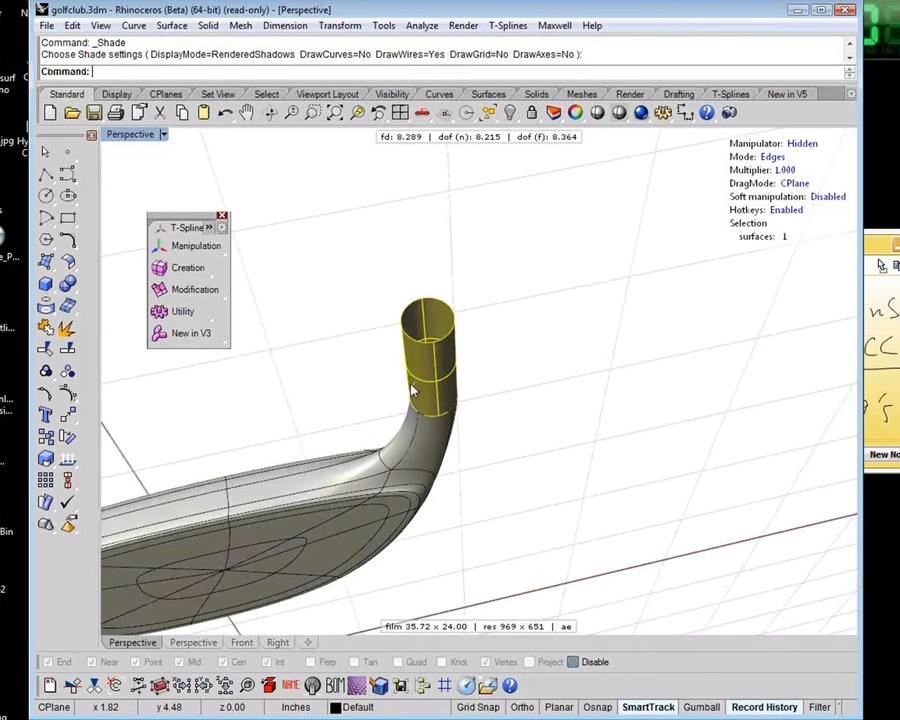
pyautogui.press('Escape')
# Examine the surface flow through the neck joint and the overall club head from the front, side and back
pyautogui.moveTo(470, 488)
pyautogui.mouseDown(button='right')
pyautogui.moveTo(563, 508)
pyautogui.moveTo(486, 362)
pyautogui.moveTo(543, 295)
pyautogui.moveTo(505, 426)
pyautogui.mouseUp(button='right')
pyautogui.scroll(2, 432, 488)
pyautogui.scroll(2, 488, 467)
pyautogui.moveTo(432, 488); pyautogui.dragTo(376, 440, button='right')
pyautogui.scroll(-2, 488, 467)
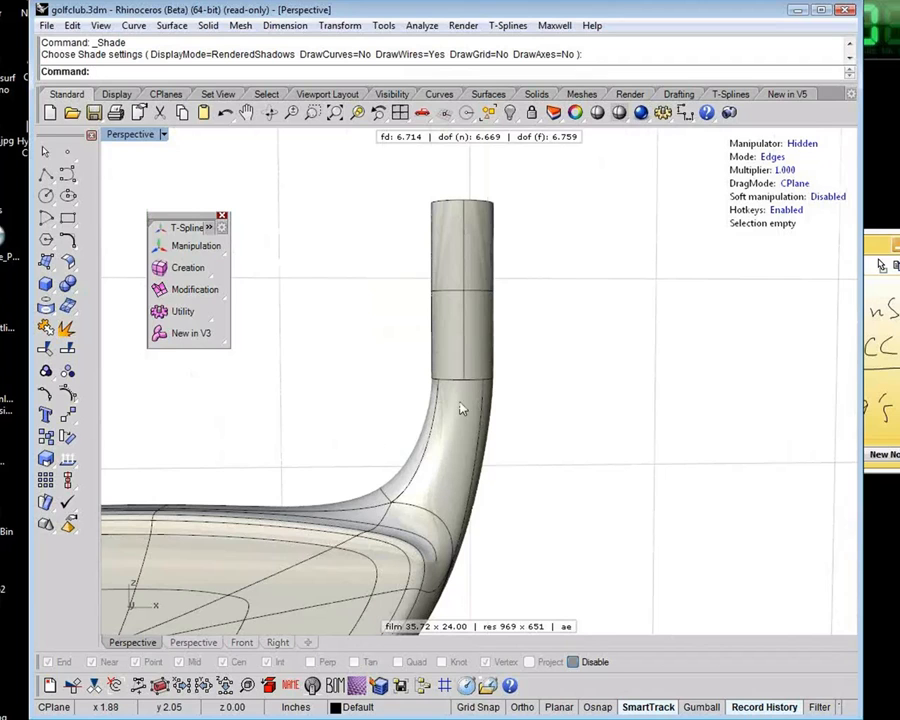
pyautogui.scroll(-3, 455, 390)
pyautogui.moveTo(492, 426); pyautogui.dragTo(492, 337, button='right')
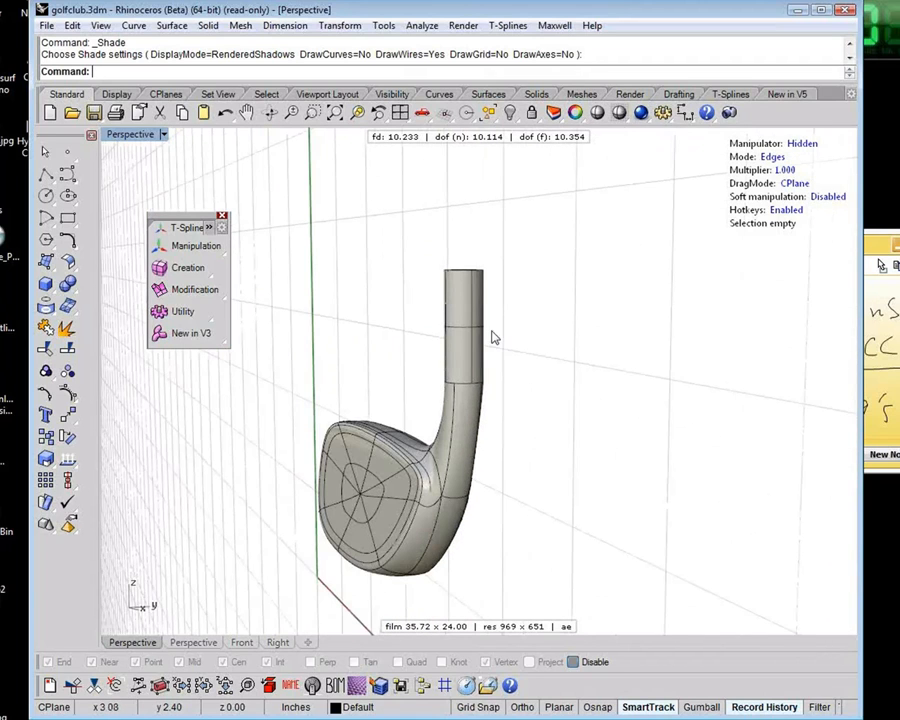
pyautogui.moveTo(347, 342); pyautogui.dragTo(548, 370, button='right')
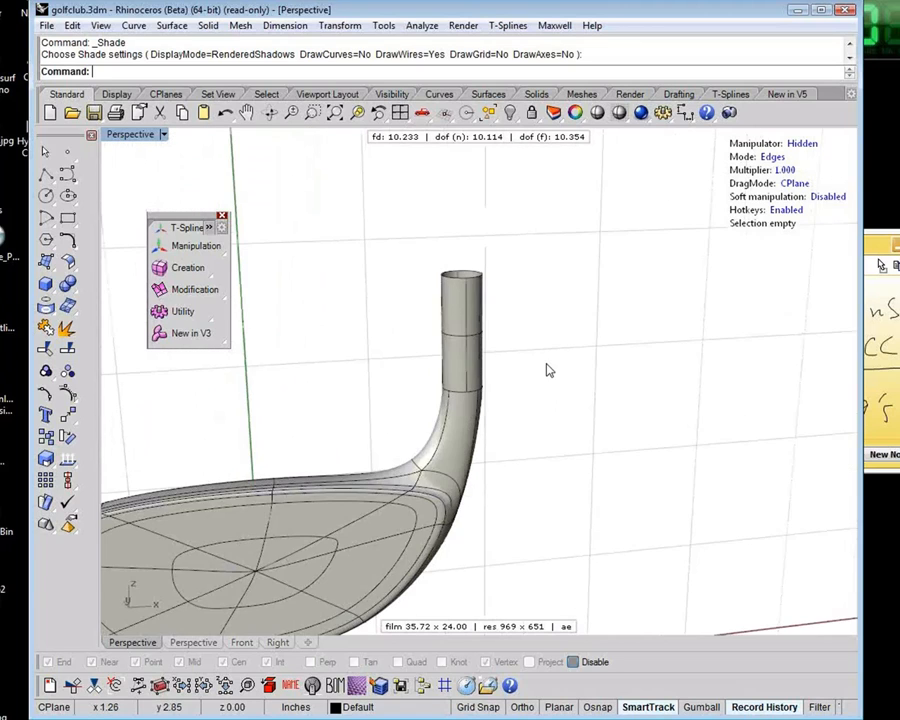
pyautogui.scroll(-6, 402, 401)
pyautogui.moveTo(402, 402); pyautogui.dragTo(330, 420, button='right')
pyautogui.scroll(7, 412, 410)
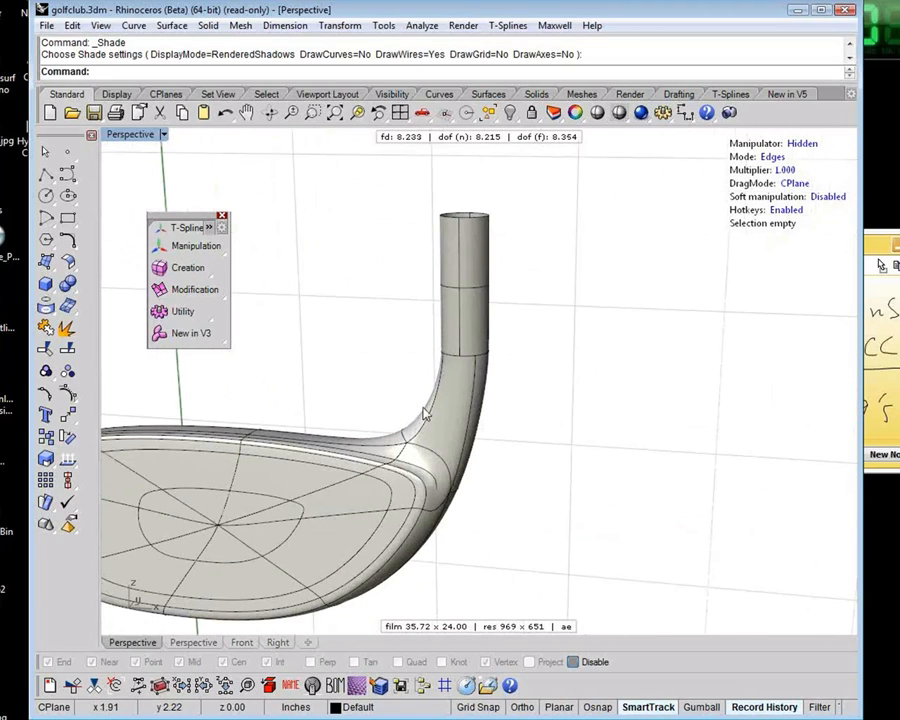
pyautogui.keyDown('shift'); pyautogui.moveTo(477, 450); pyautogui.dragTo(657, 391, button='right'); pyautogui.keyUp('shift')
pyautogui.scroll(-1, 512, 369)
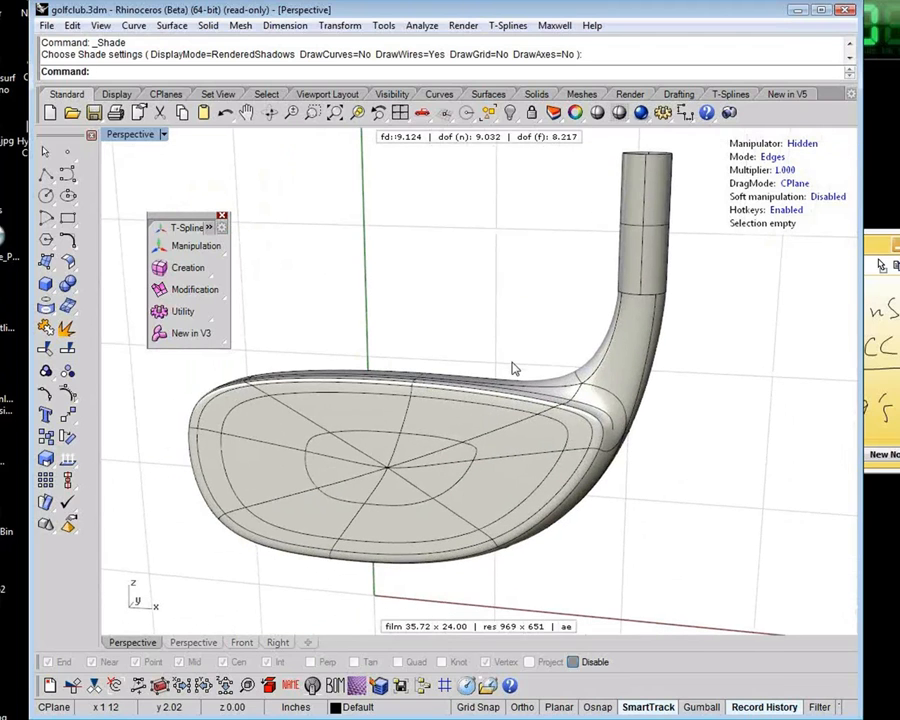
pyautogui.moveTo(519, 366); pyautogui.dragTo(458, 538, button='right')
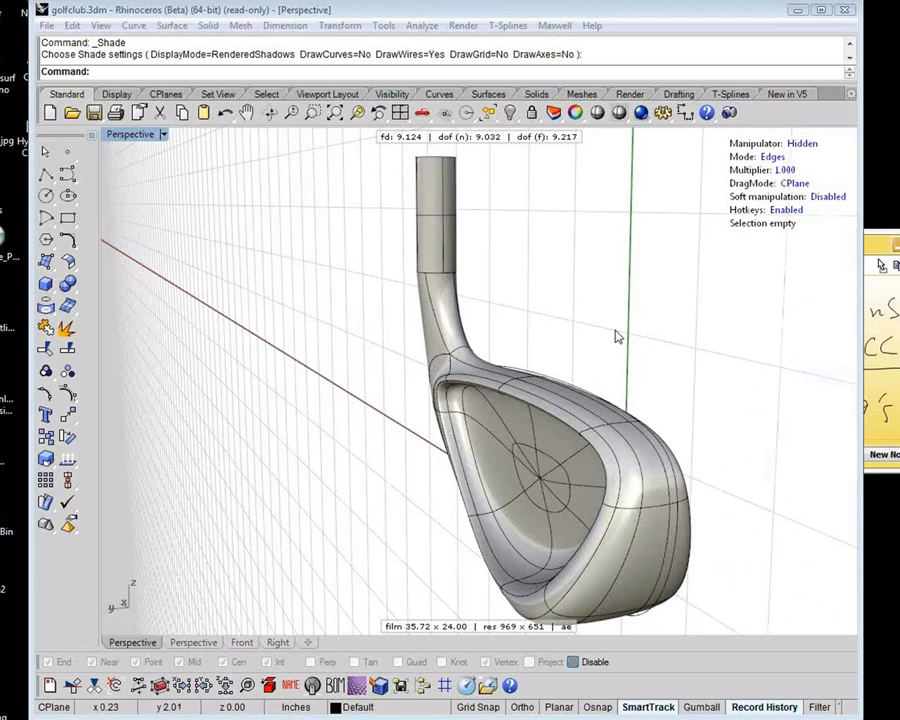
pyautogui.moveTo(611, 347); pyautogui.dragTo(450, 497, button='right')
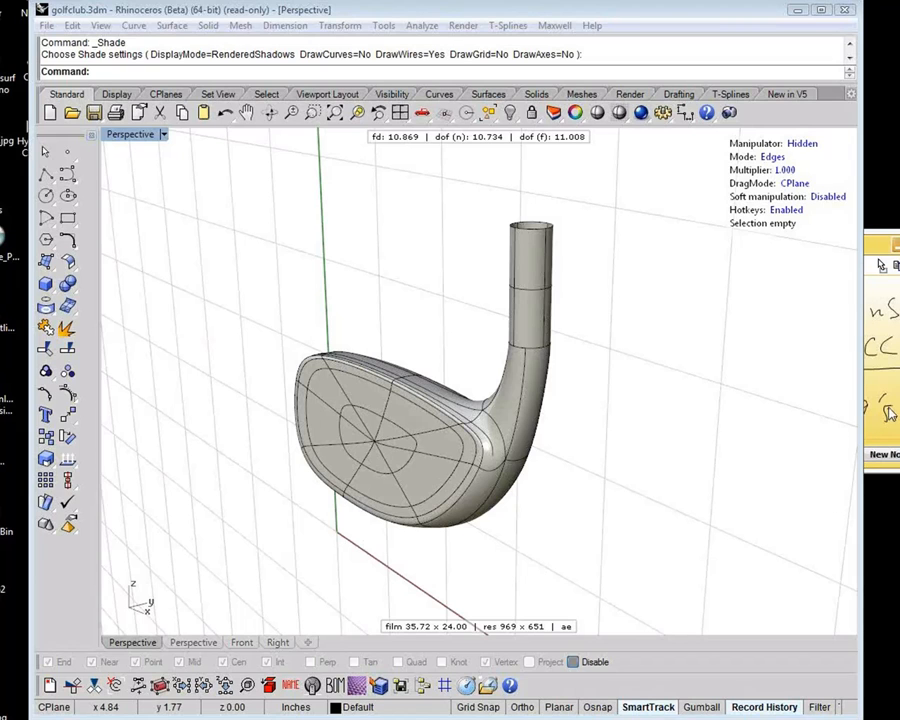
pyautogui.keyDown('shift'); pyautogui.moveTo(573, 529); pyautogui.dragTo(551, 498, button='right'); pyautogui.keyUp('shift')
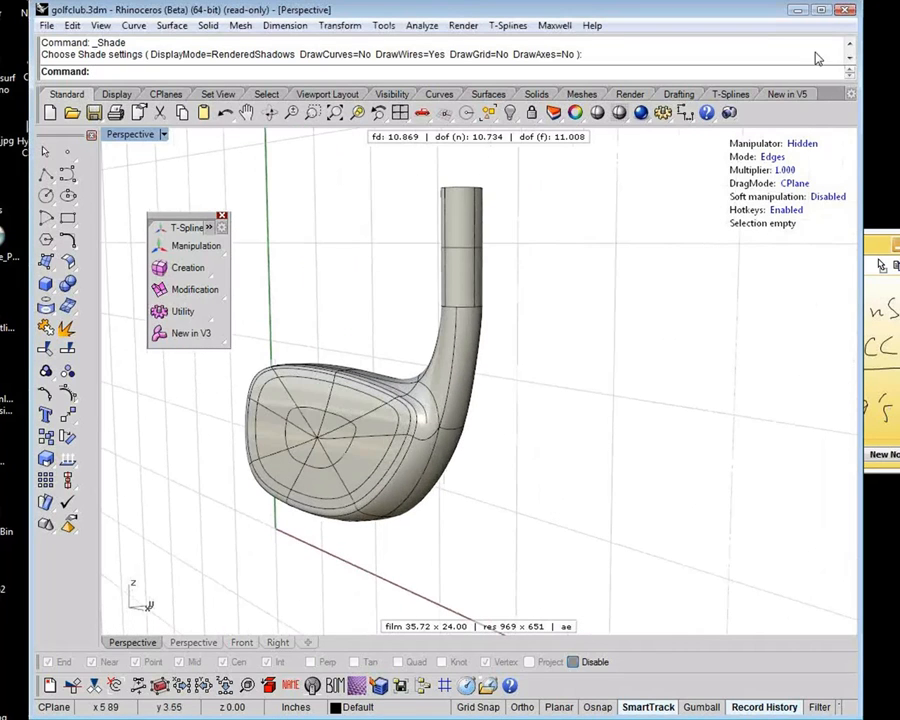